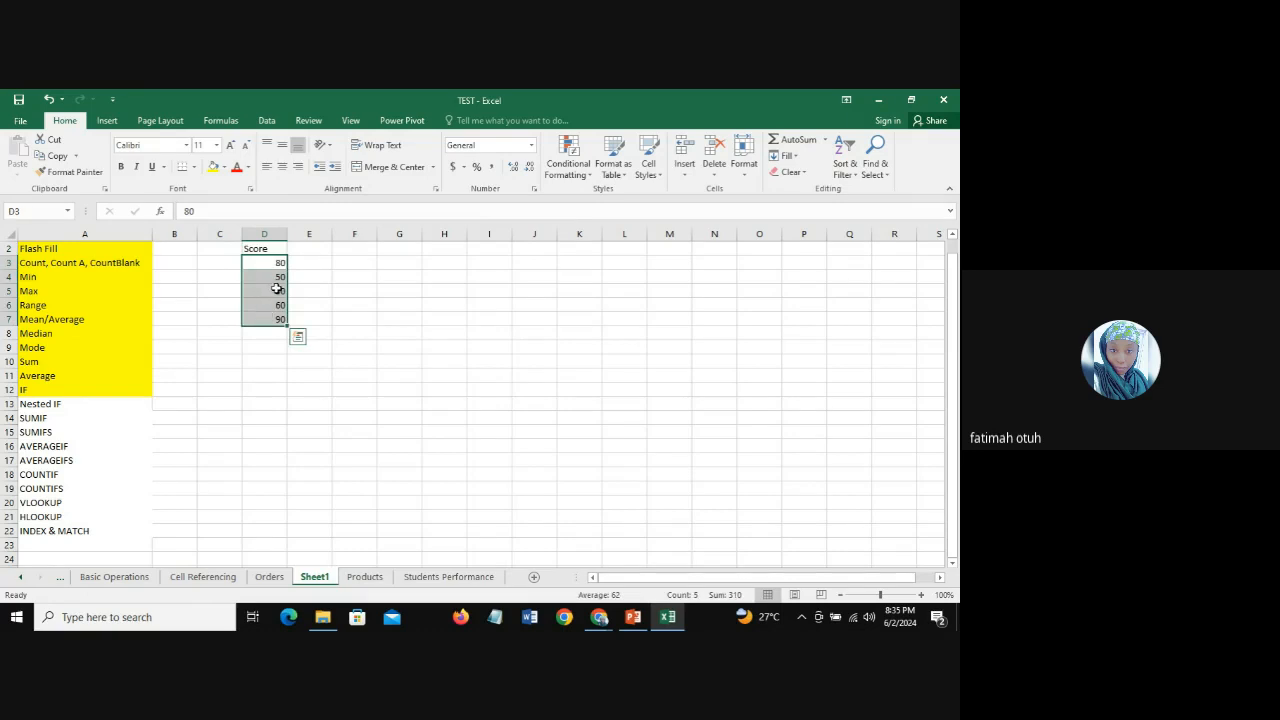
Step: Enter an IF formula in cell E3 that returns "PASS" when D3>=80 and "FAIL" otherwise
click(318, 262)
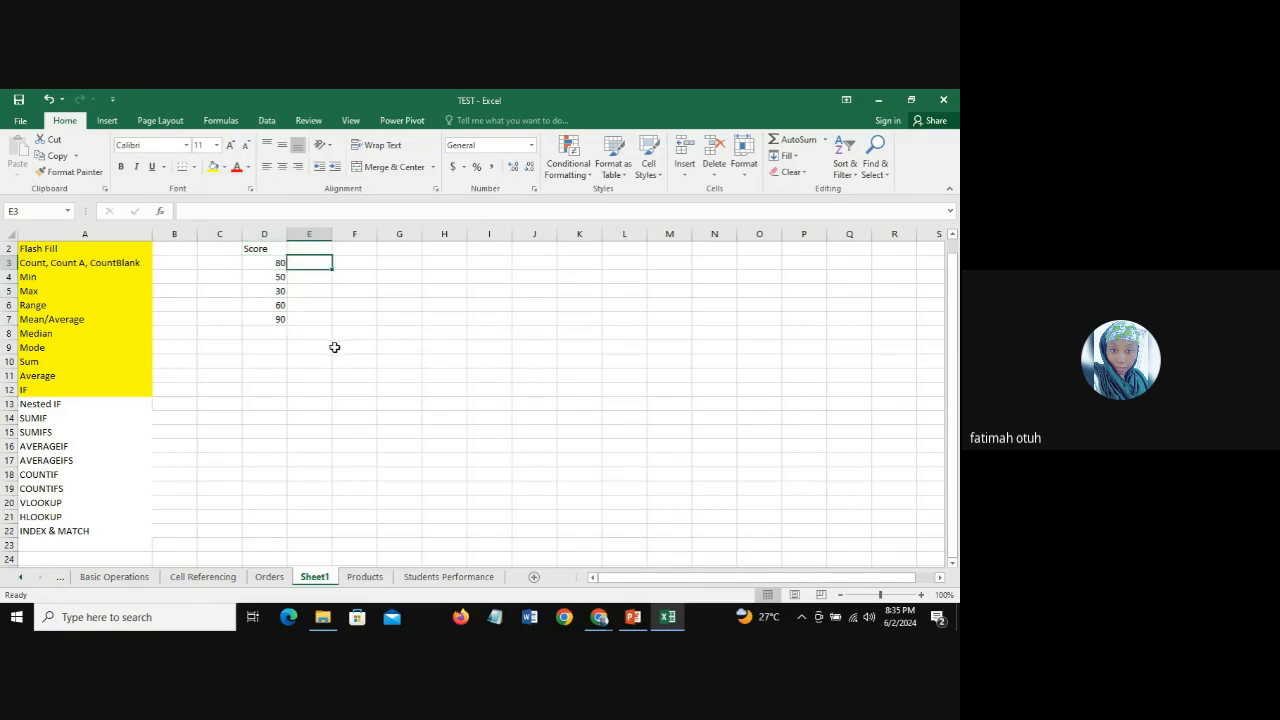
click(270, 262)
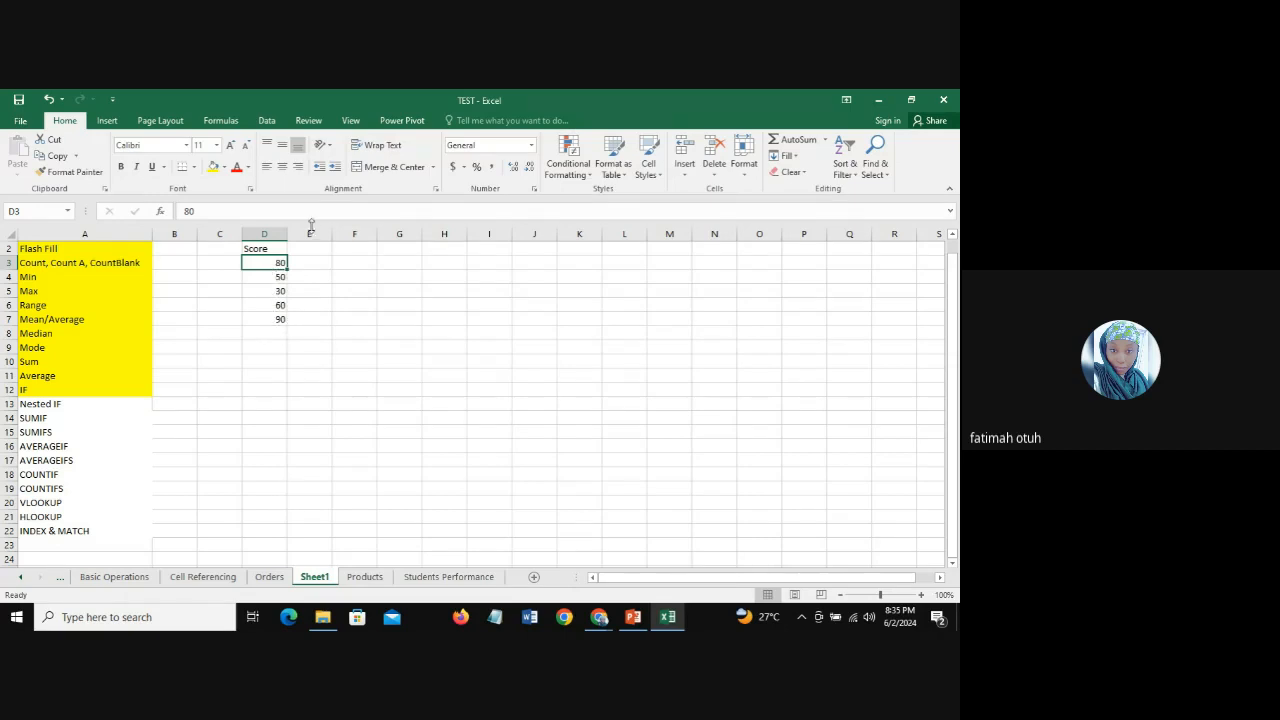
click(309, 263)
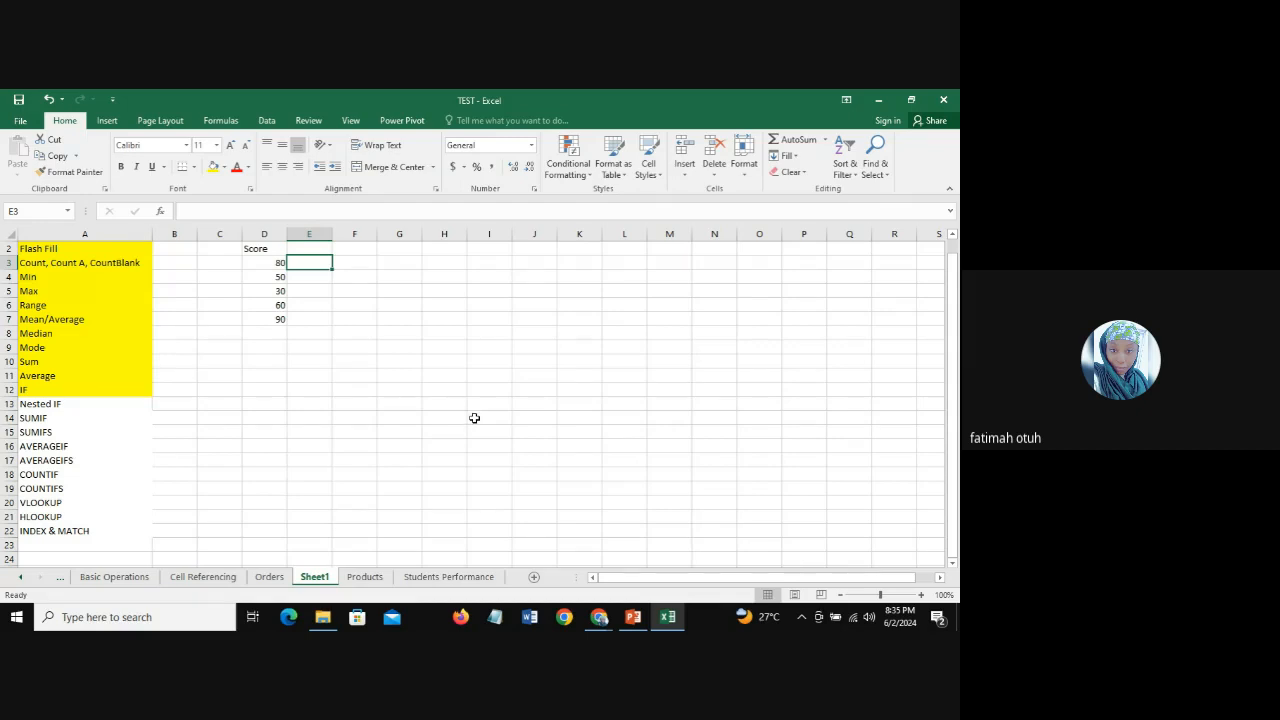
text(=)
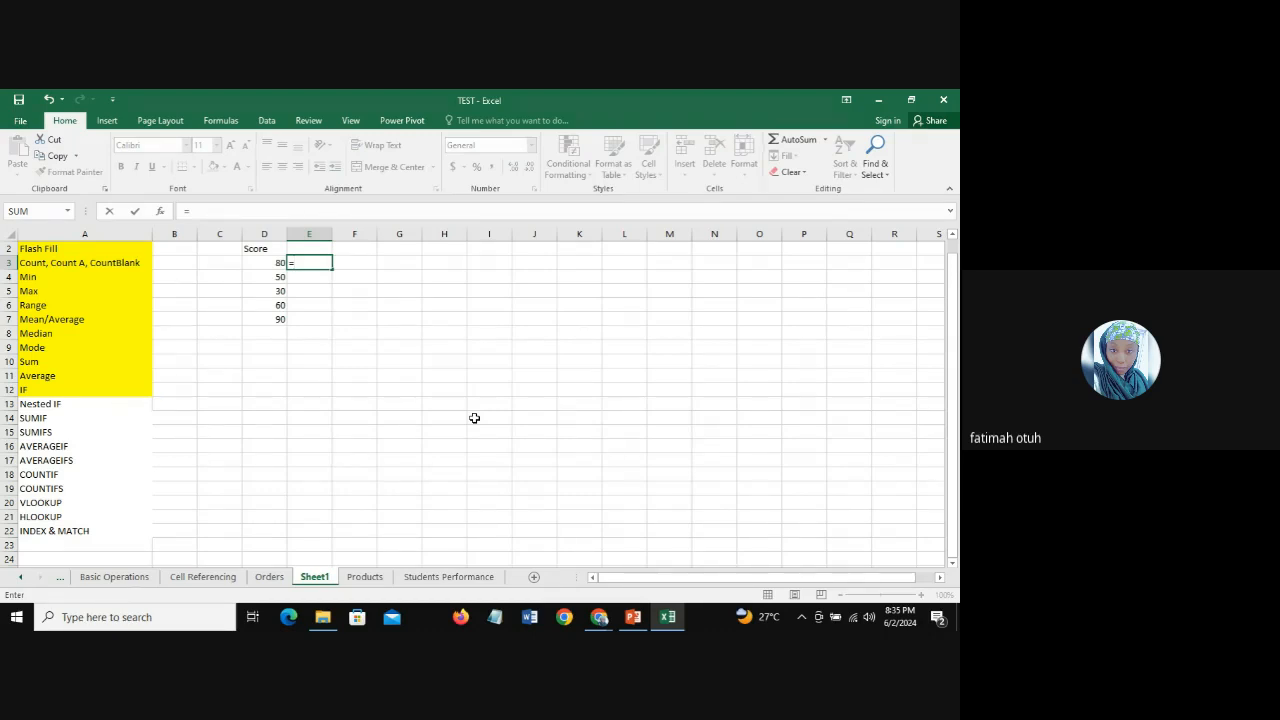
text(if)
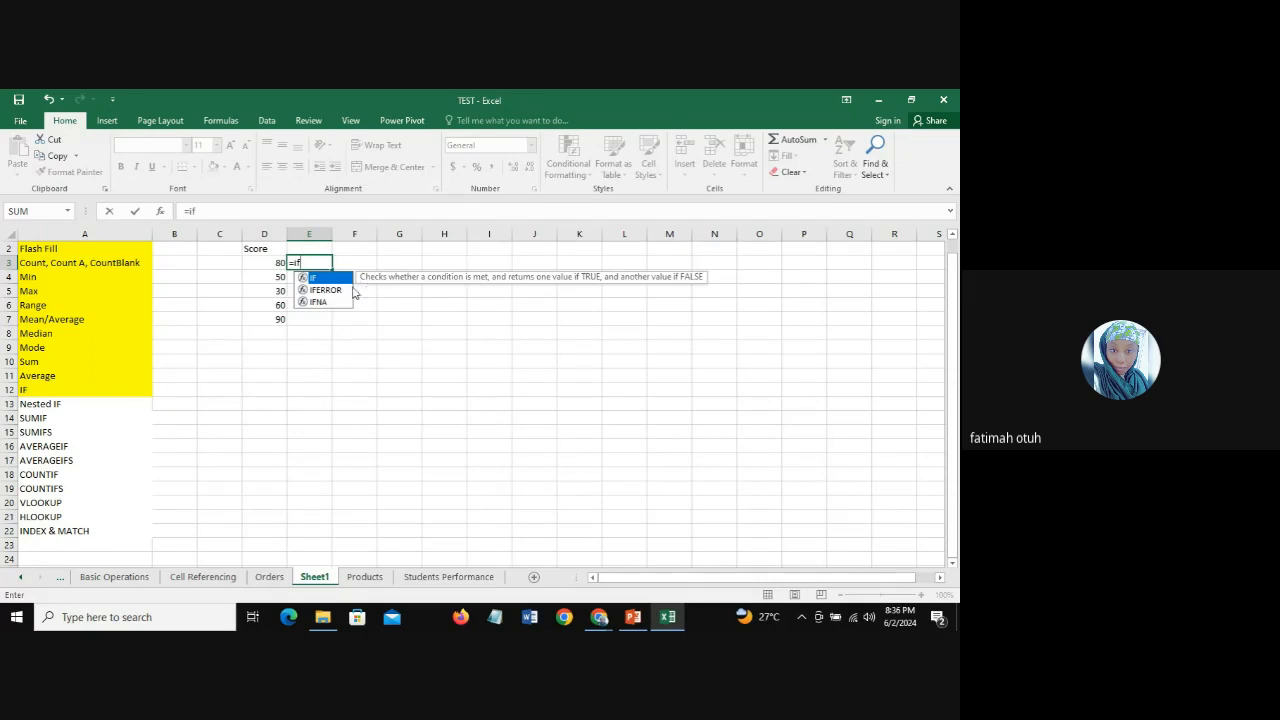
double_click(321, 279)
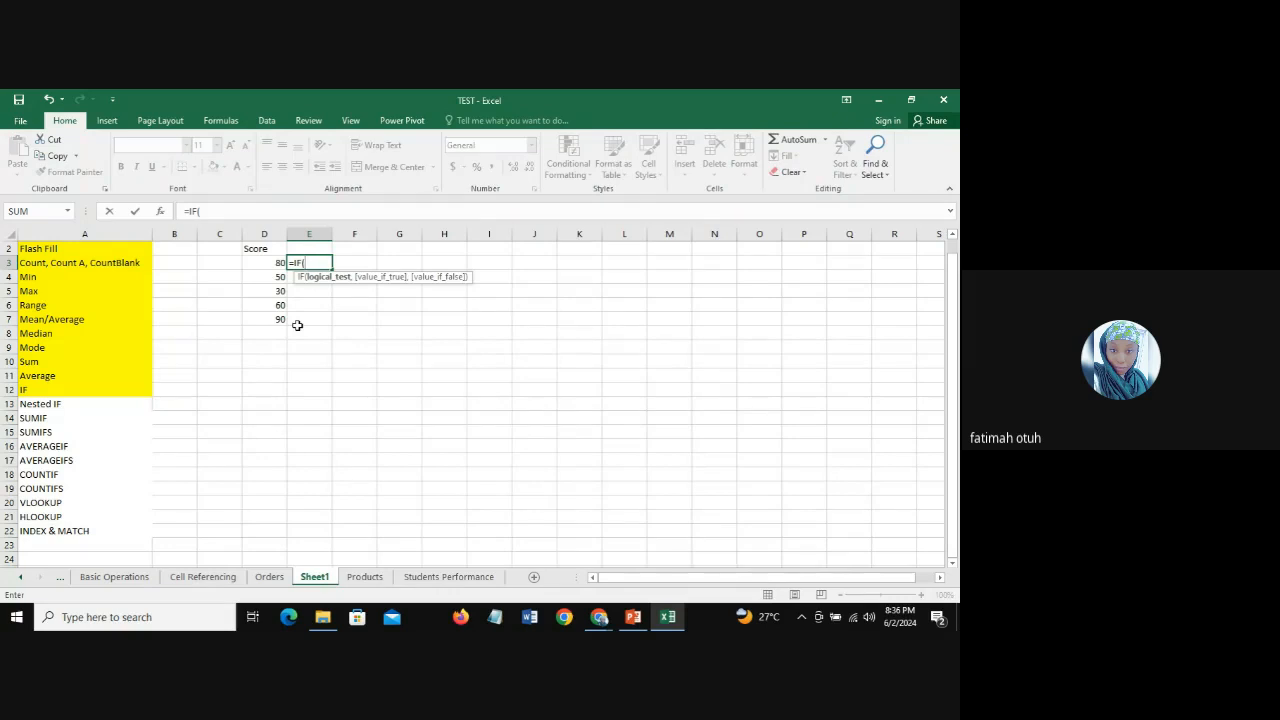
click(258, 262)
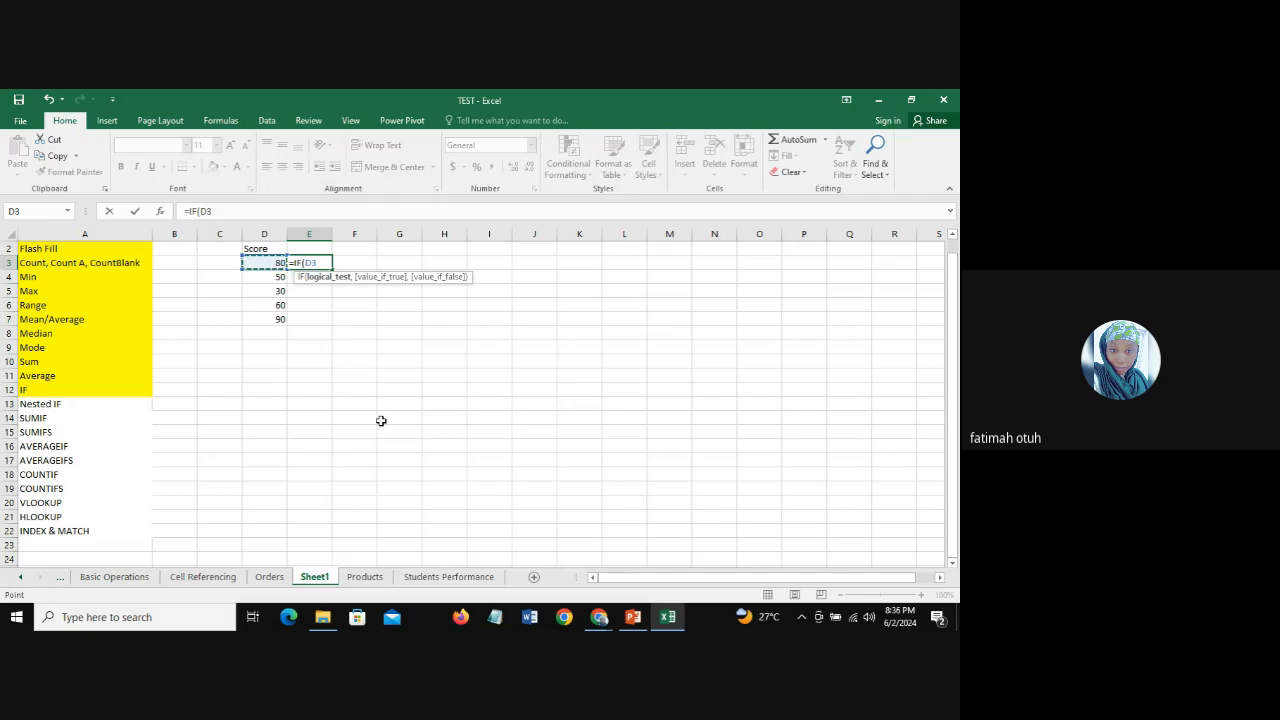
text(>=80,)
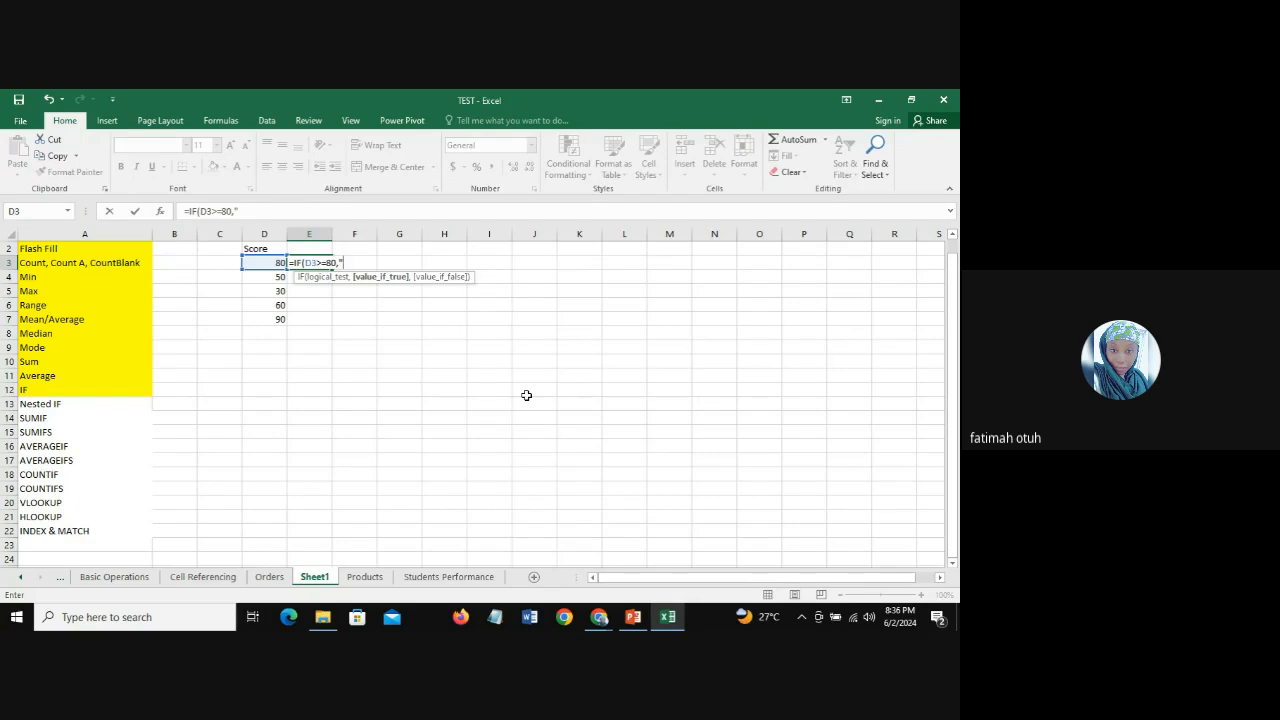
click(342, 262)
text(PASS)
text(,)
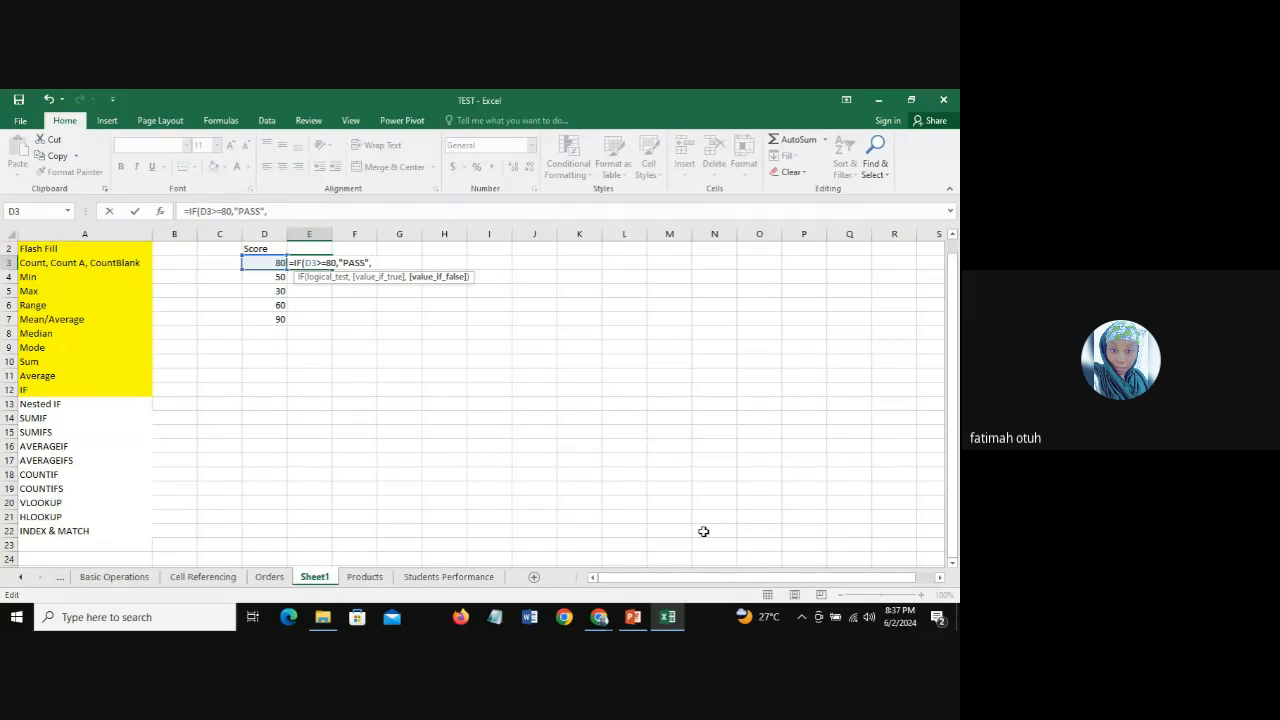
text("FAIL)
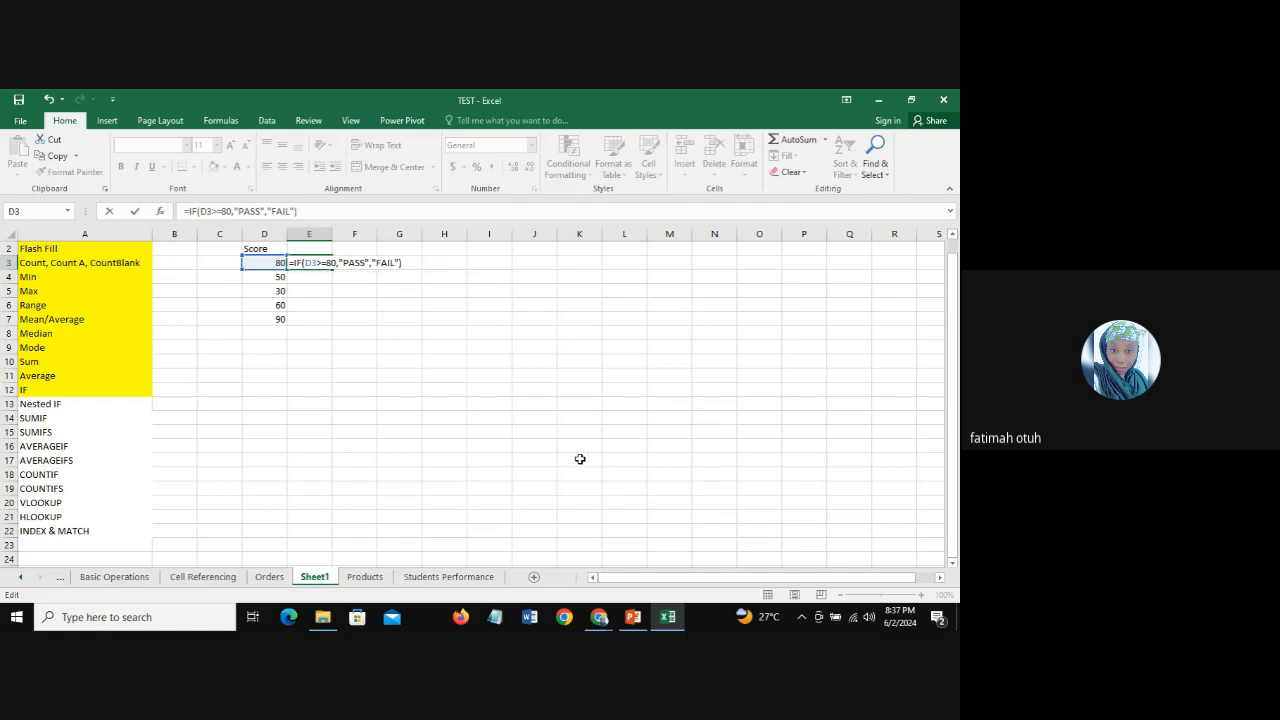
key(Return)
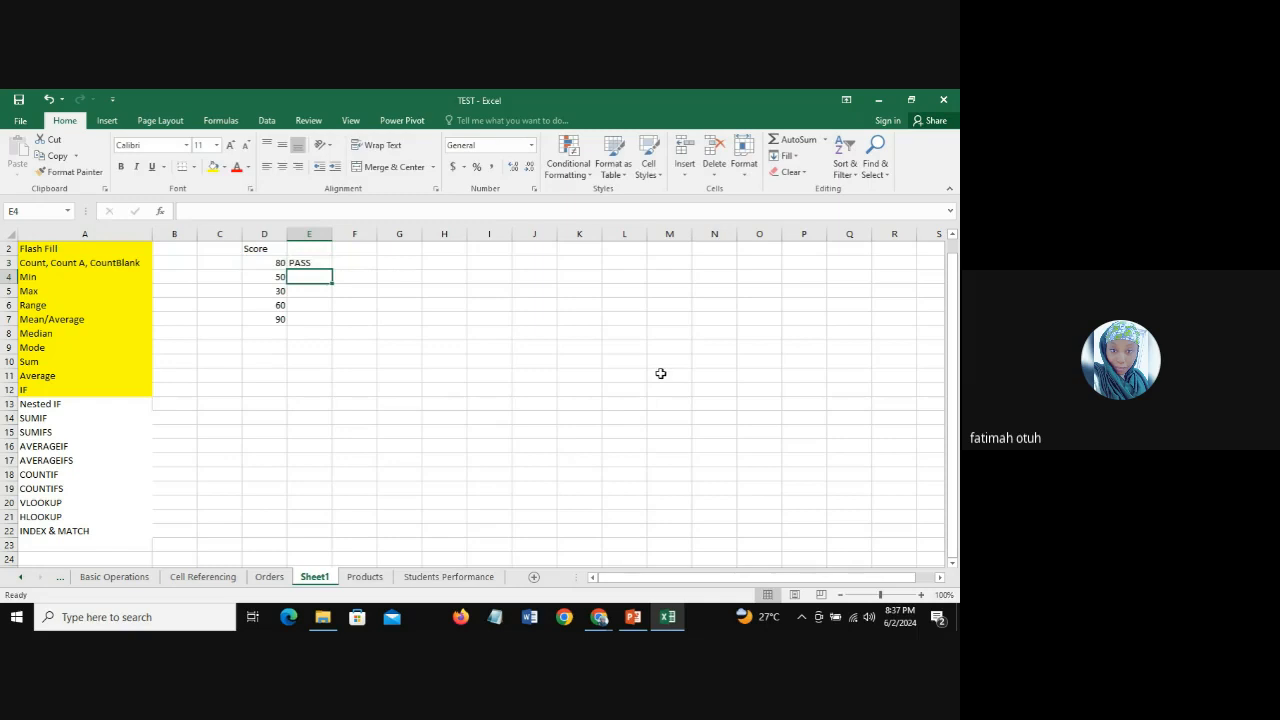
Step: Copy the IF formula from E3 down through E7 for the remaining scores
click(300, 262)
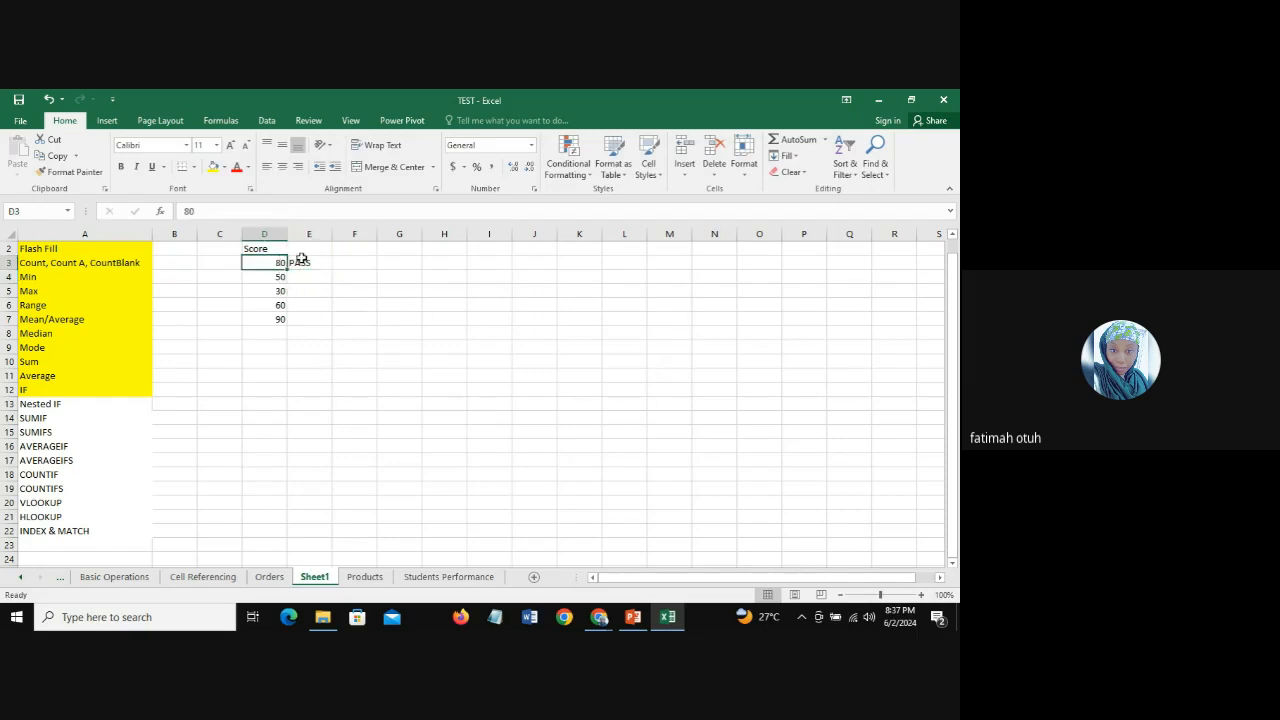
drag(322, 272, 320, 331)
click(309, 305)
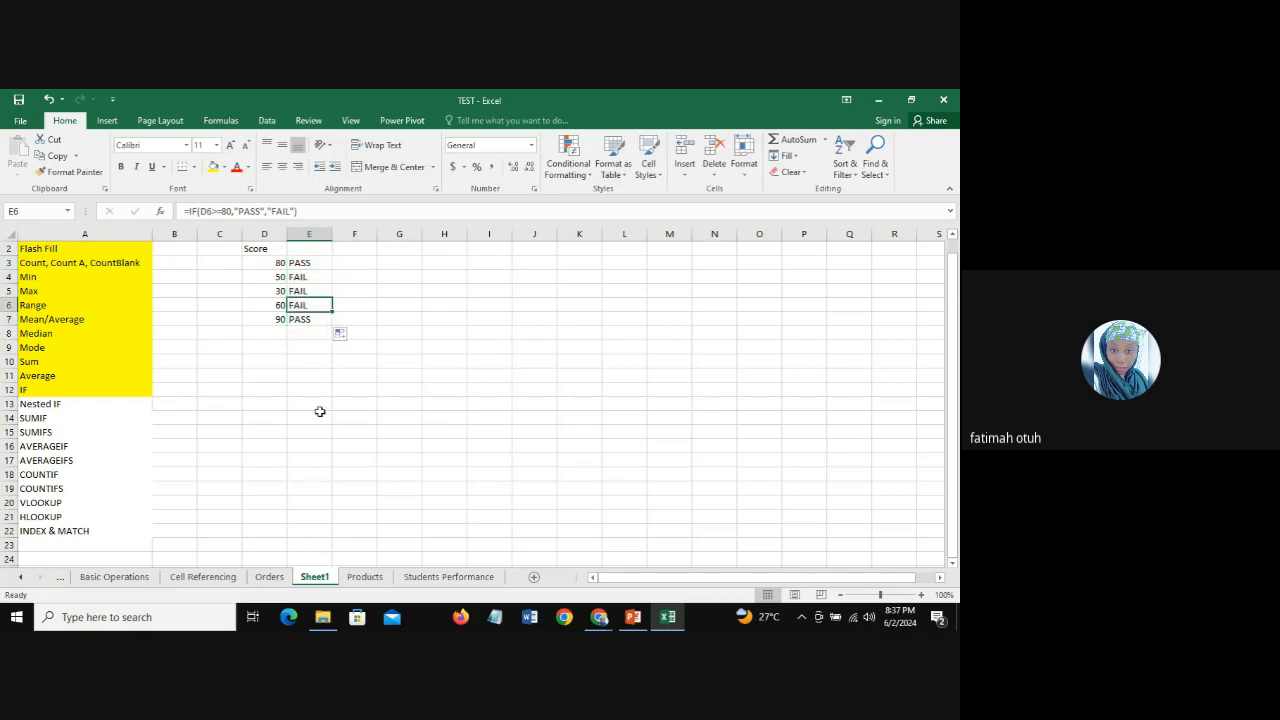
Step: Examine the IF formulas and results in E3:E7 against the scores in column D
click(311, 262)
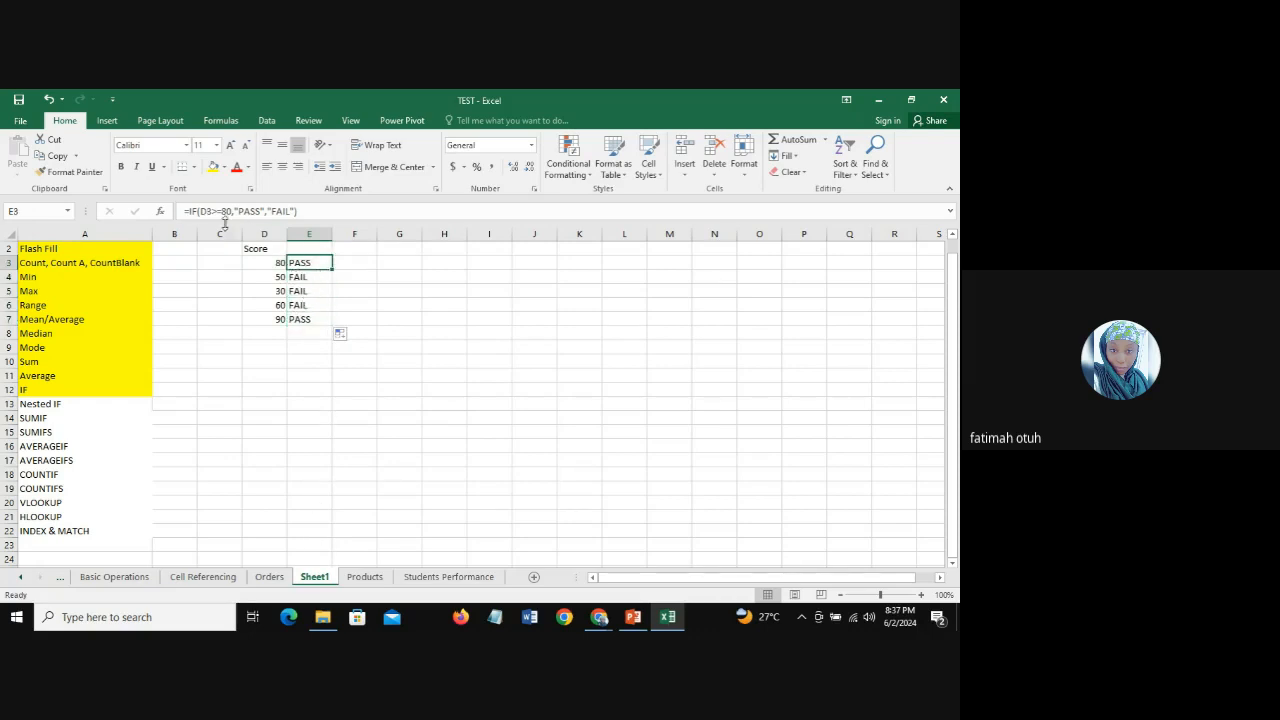
drag(312, 277, 325, 322)
click(312, 280)
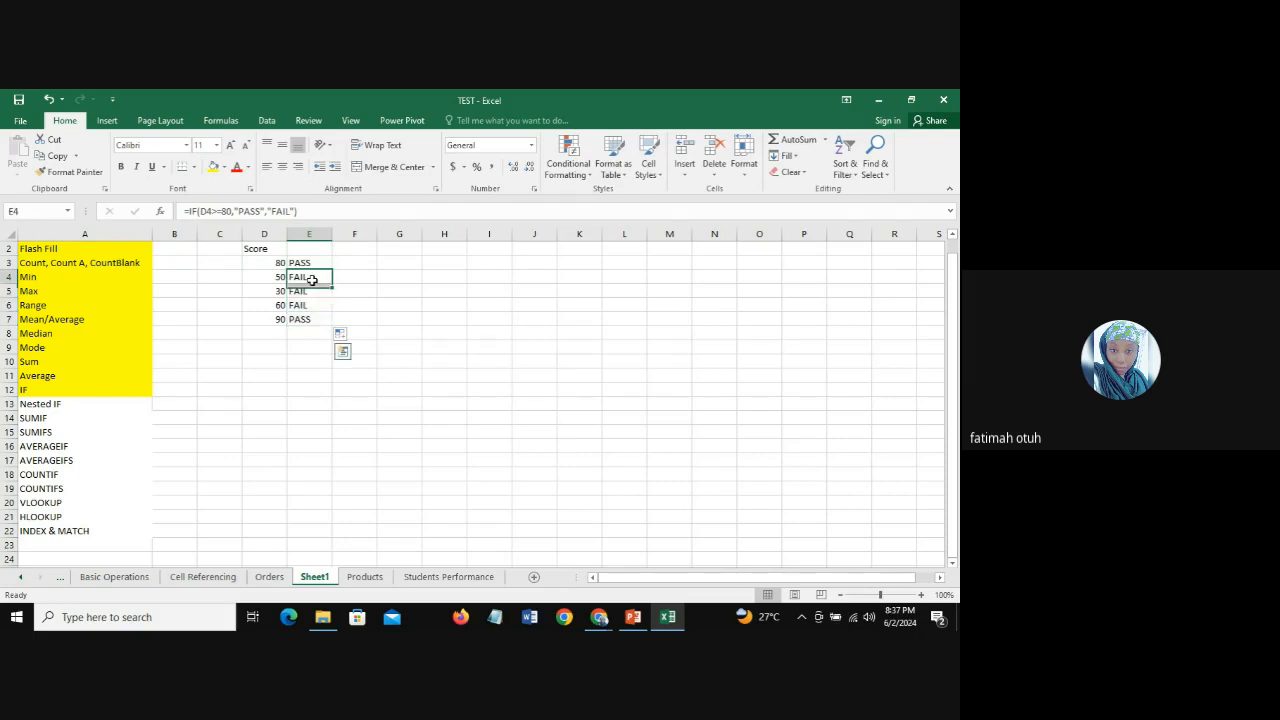
click(261, 277)
click(316, 277)
click(300, 290)
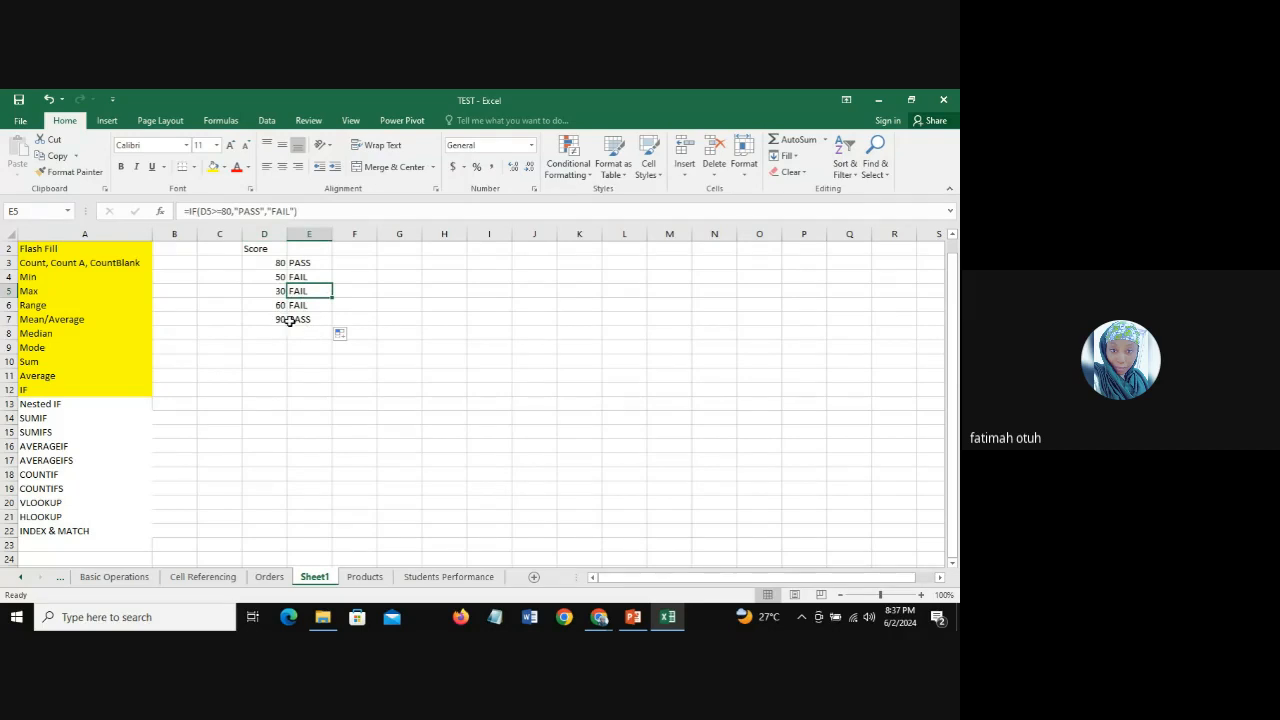
click(308, 322)
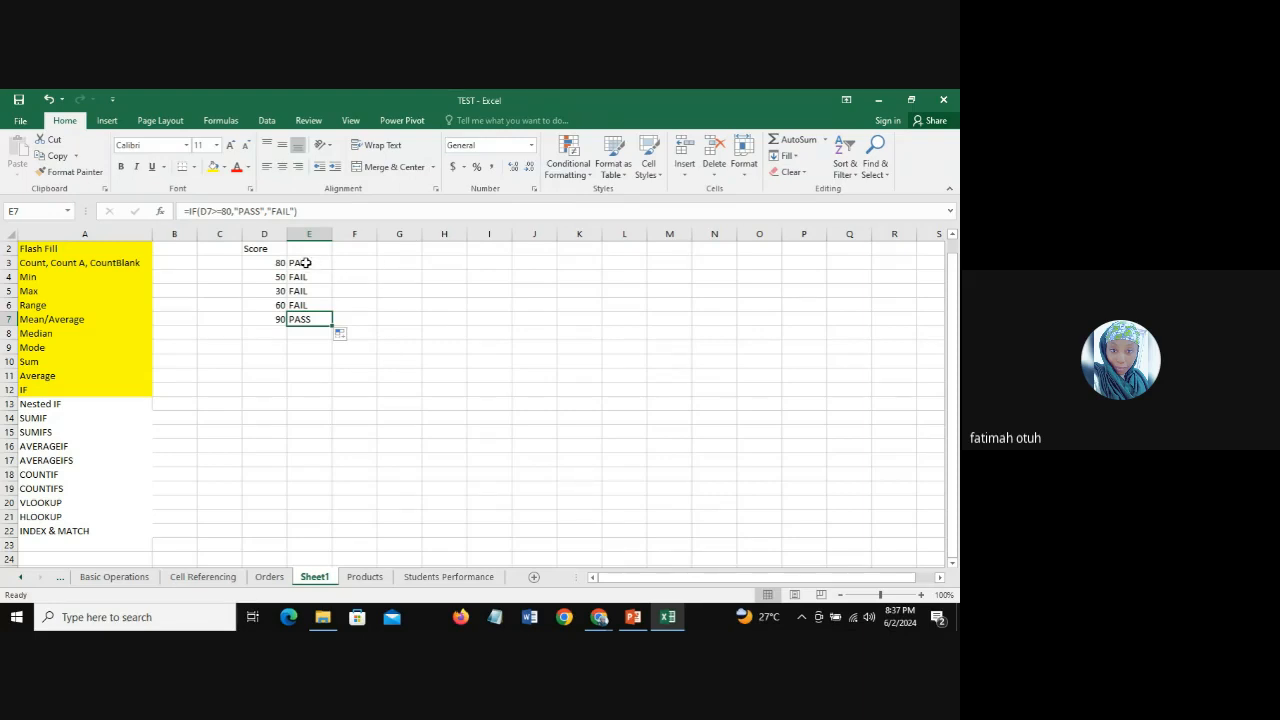
drag(308, 263, 306, 275)
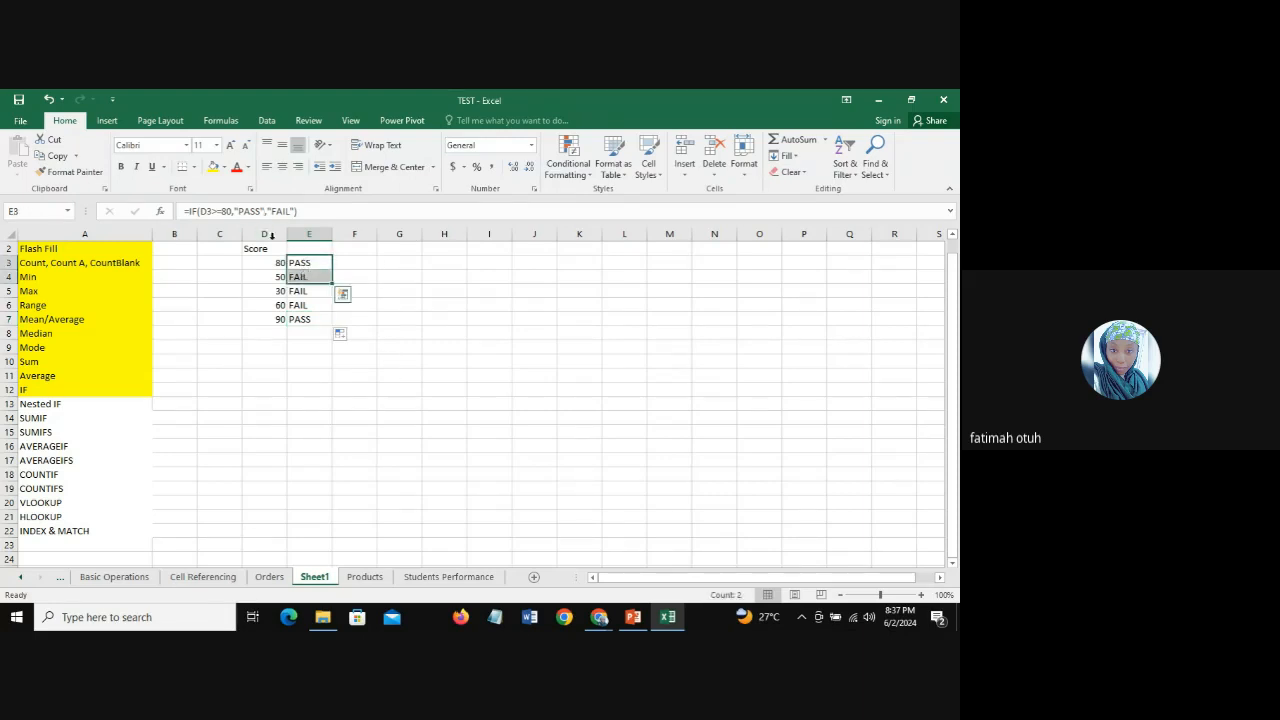
click(306, 260)
click(312, 276)
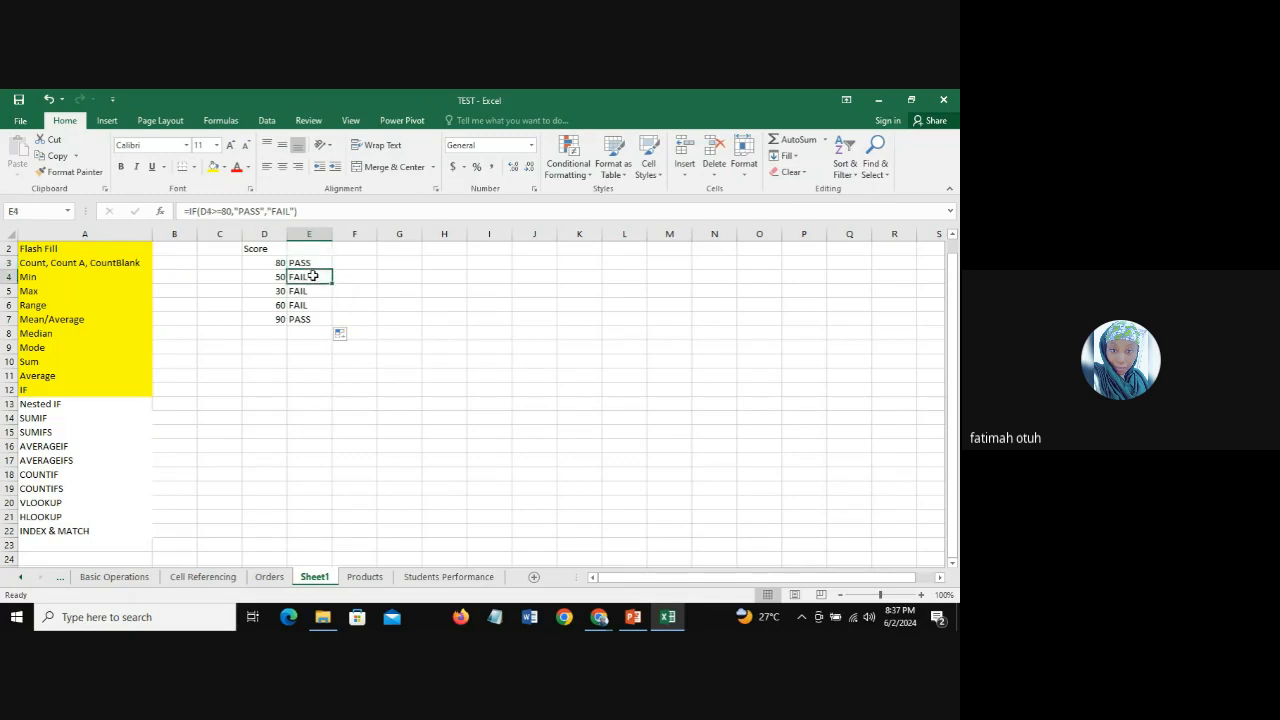
Step: Enter the grade letters A, B and C in cells F3, G3 and H3
click(353, 262)
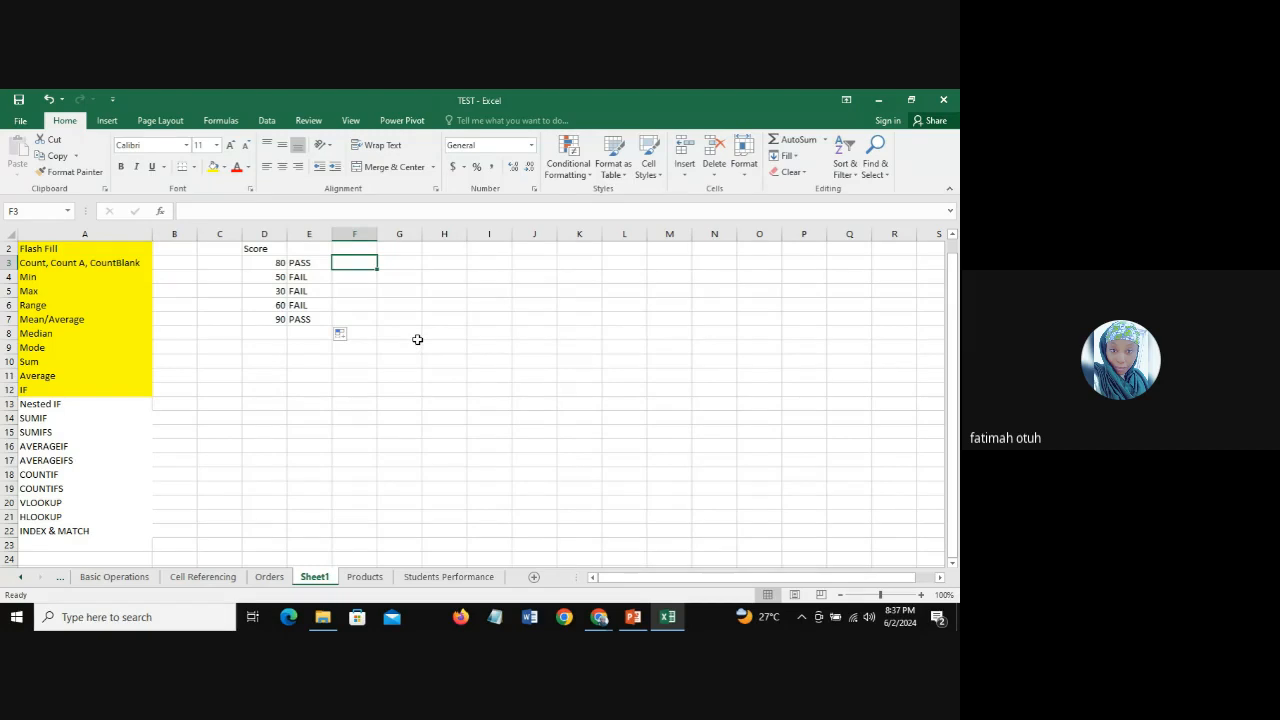
text(A)
click(398, 264)
text(A)
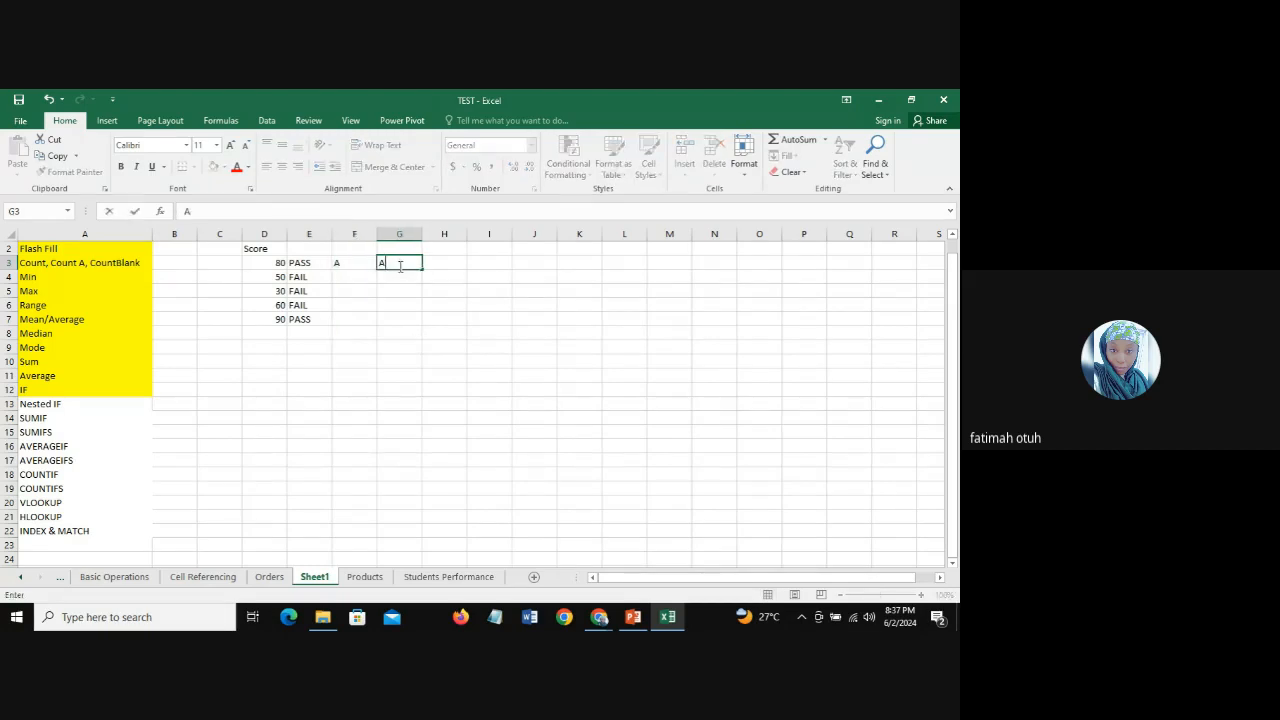
key(BackSpace)
text(B)
click(456, 265)
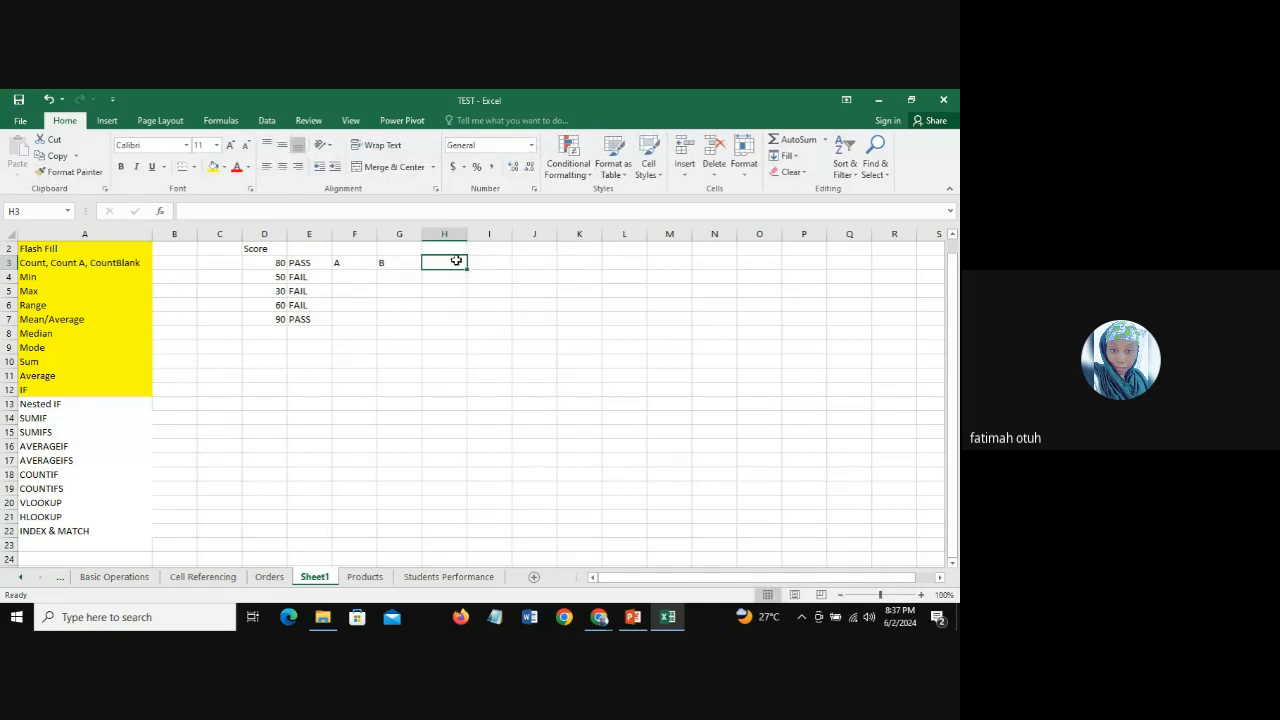
text(C)
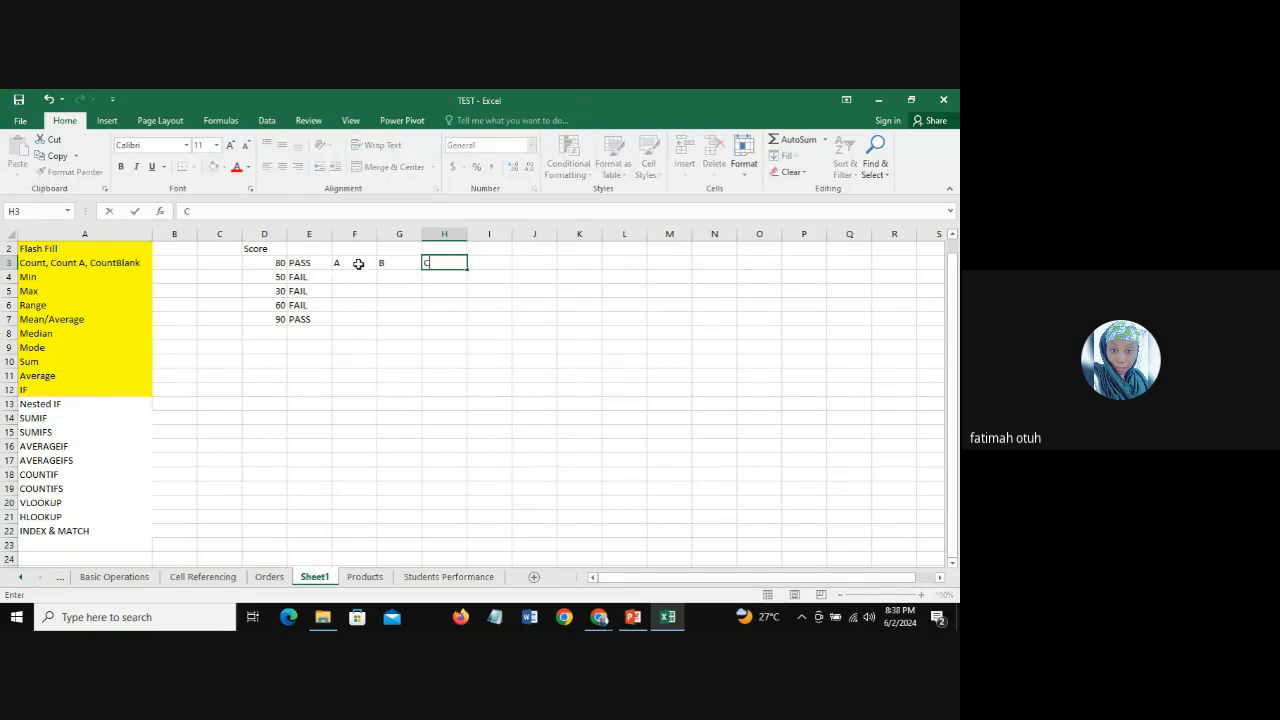
click(358, 264)
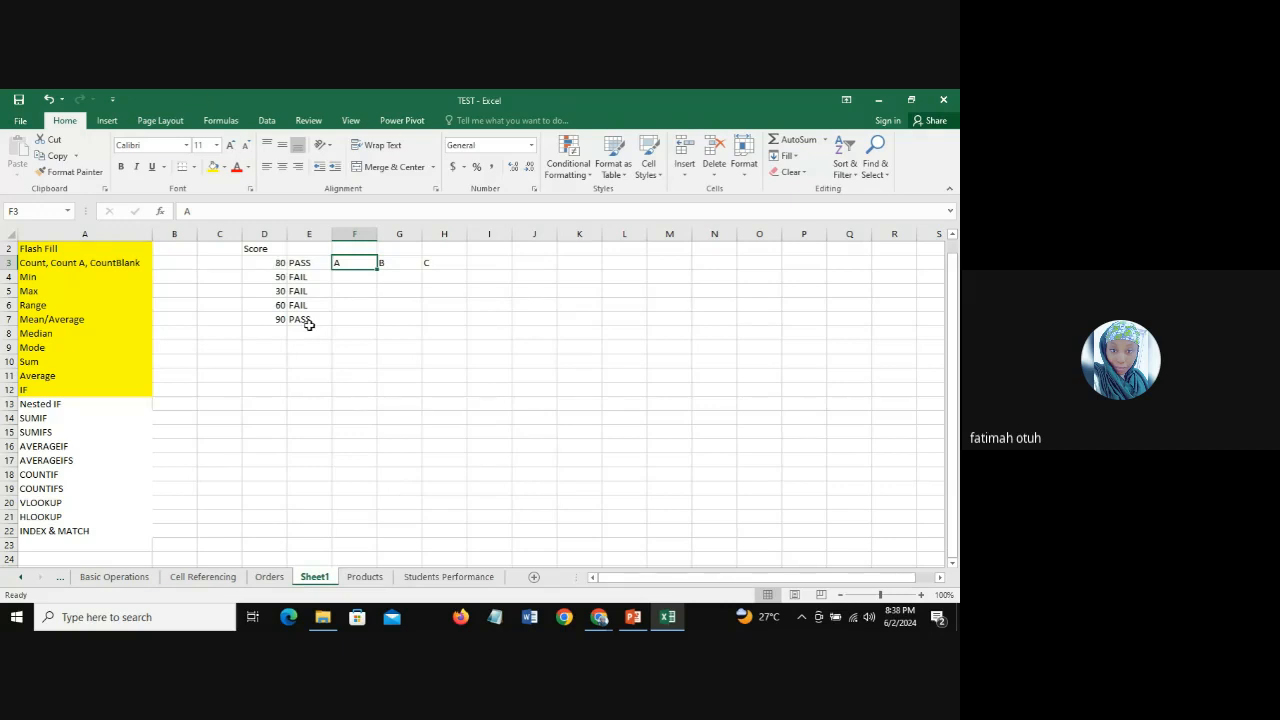
Step: Review the IF formula in E3 beside the grade letters, and the IF and Nested IF entries in the topic list
click(319, 261)
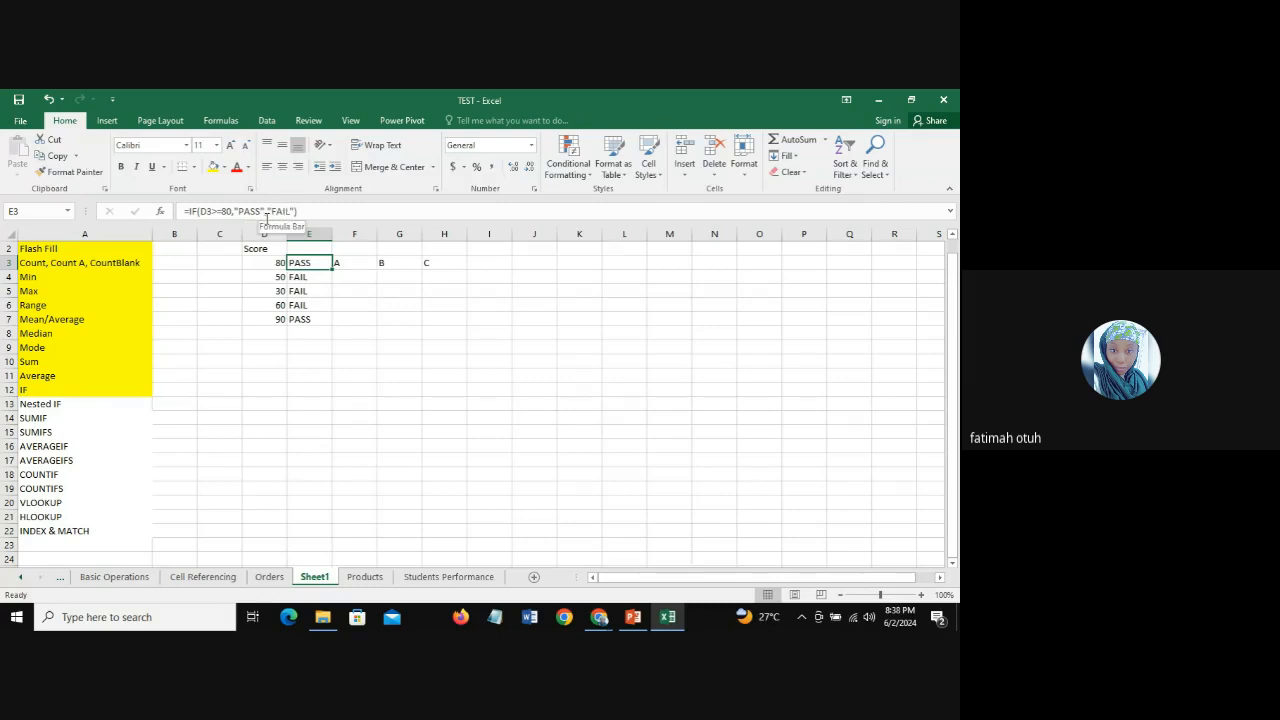
click(403, 263)
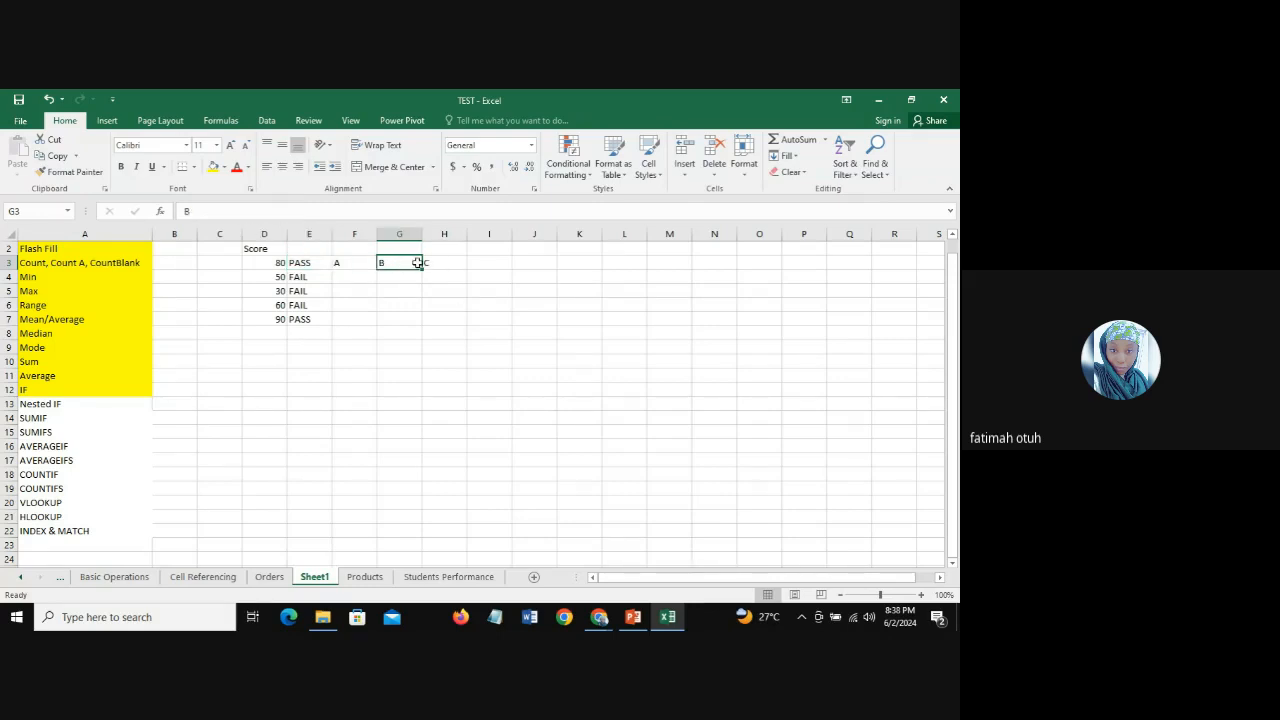
click(437, 263)
click(484, 263)
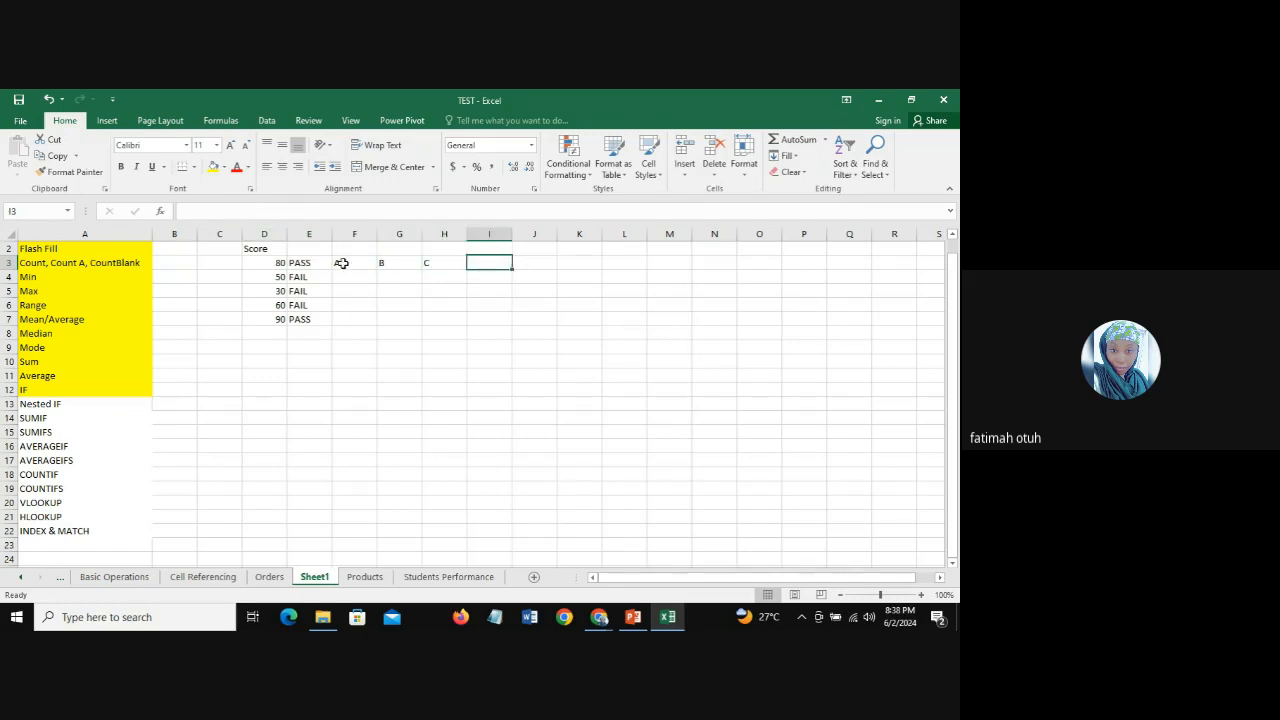
double_click(311, 265)
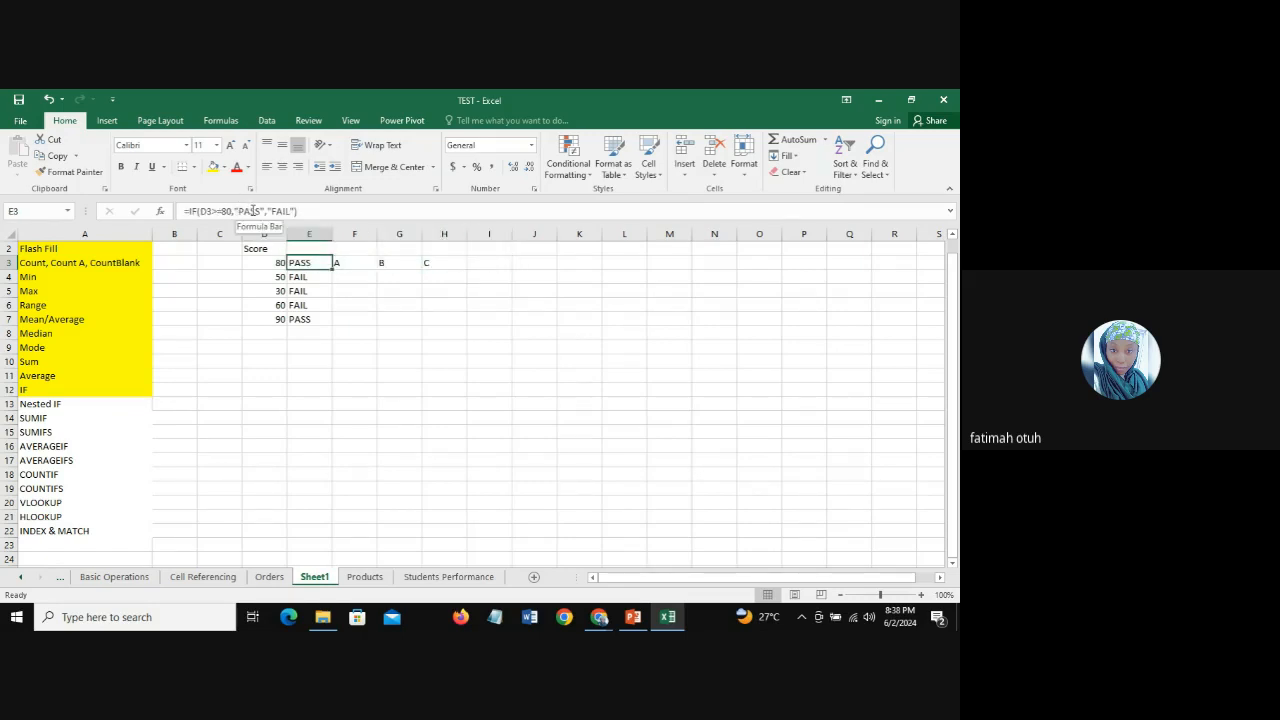
key(Escape)
click(52, 390)
click(49, 403)
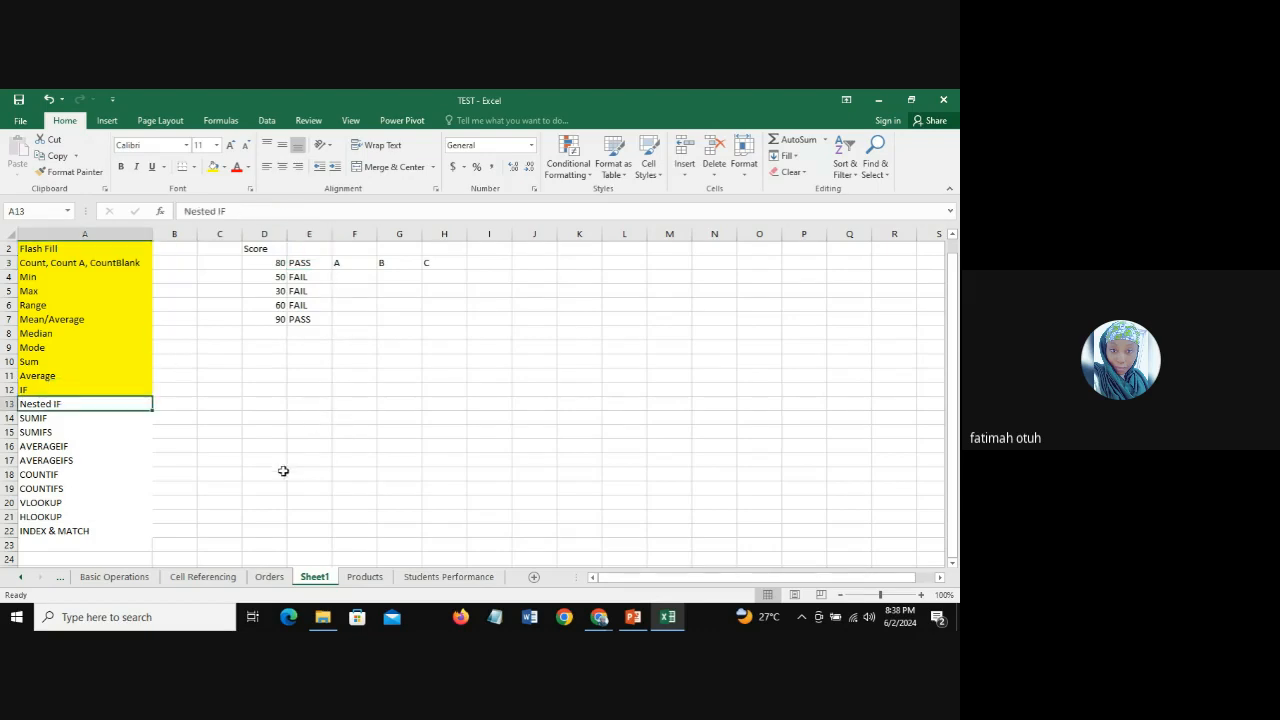
Step: Switch to the Students Performance sheet and select D2, the first Grade cell beside the Math score column
click(448, 577)
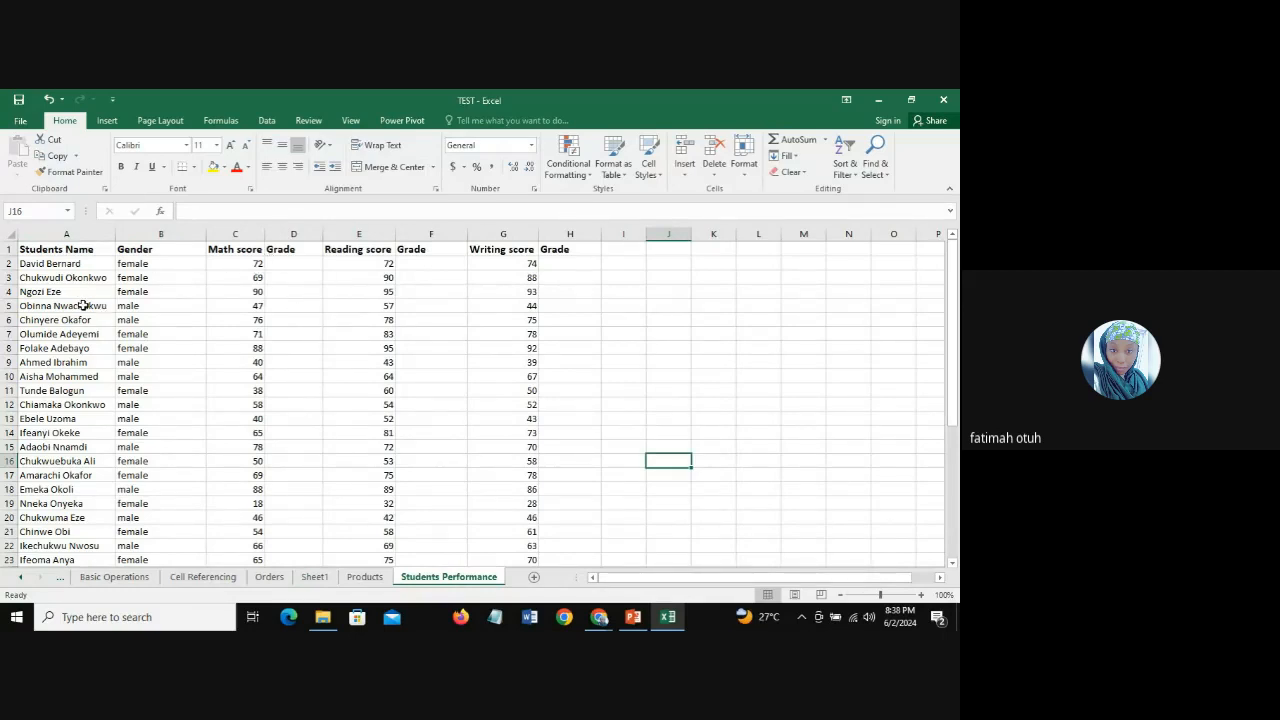
click(306, 263)
click(436, 265)
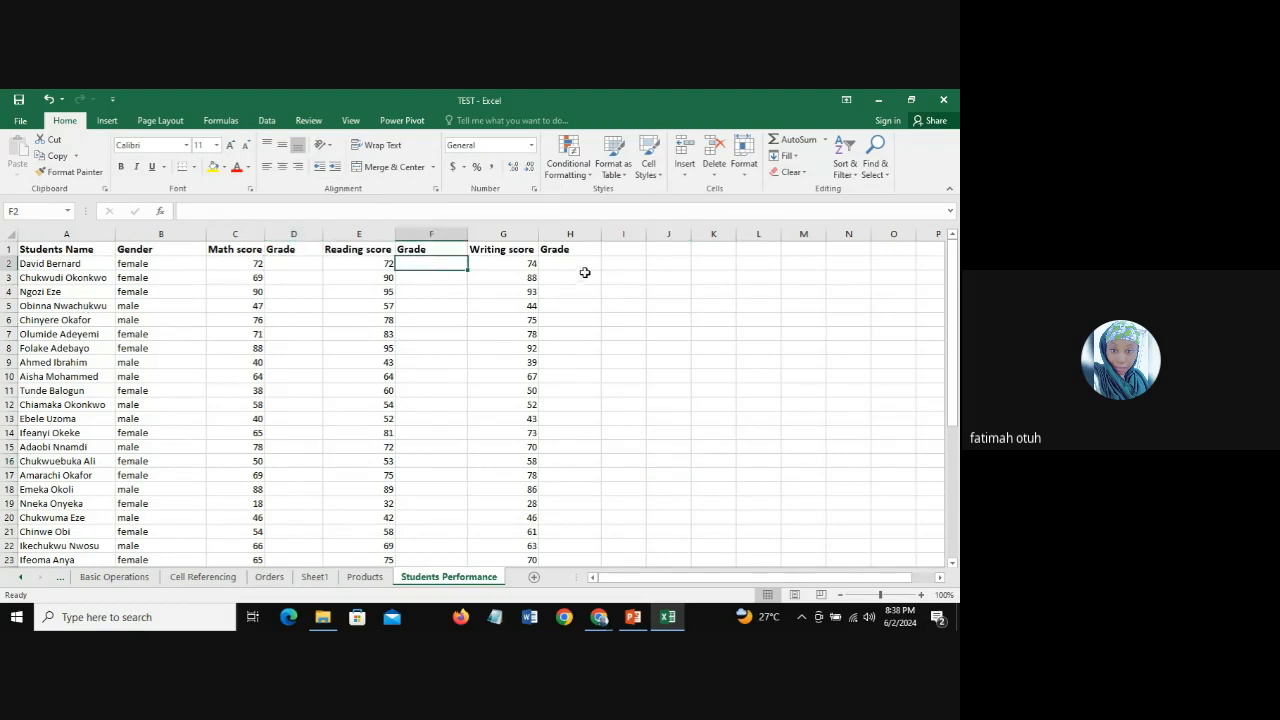
click(583, 266)
click(294, 266)
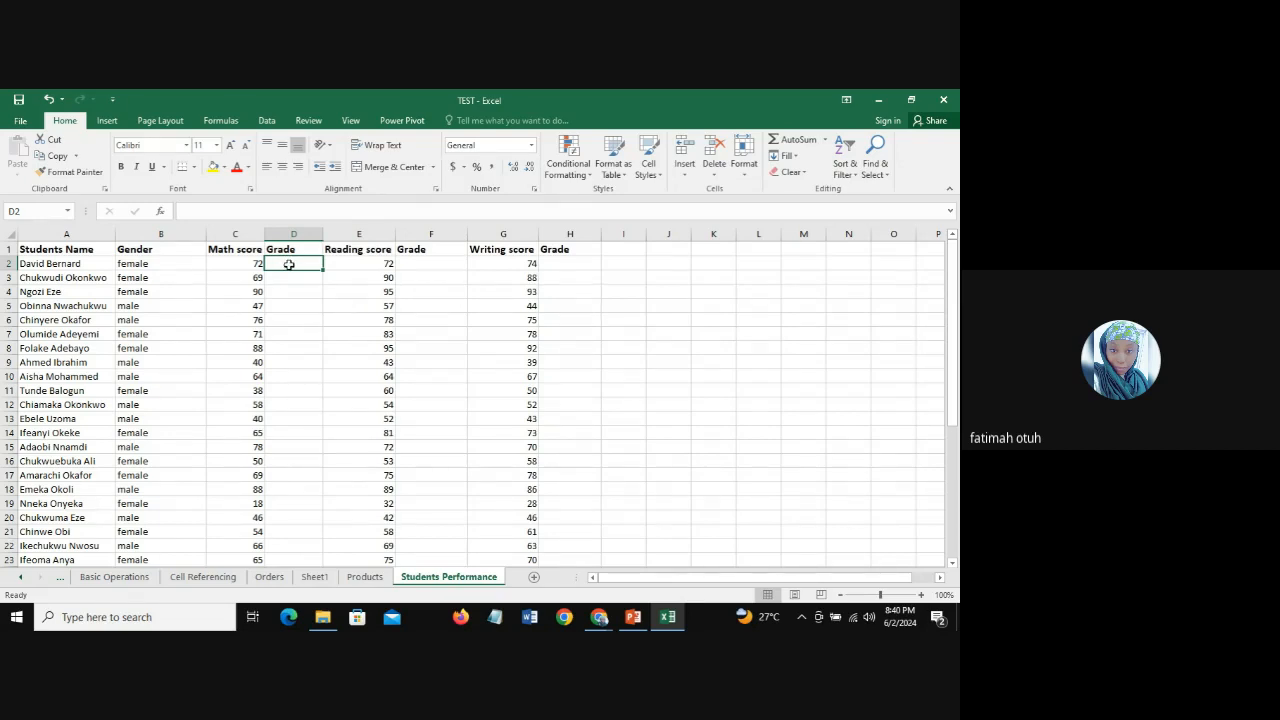
click(426, 263)
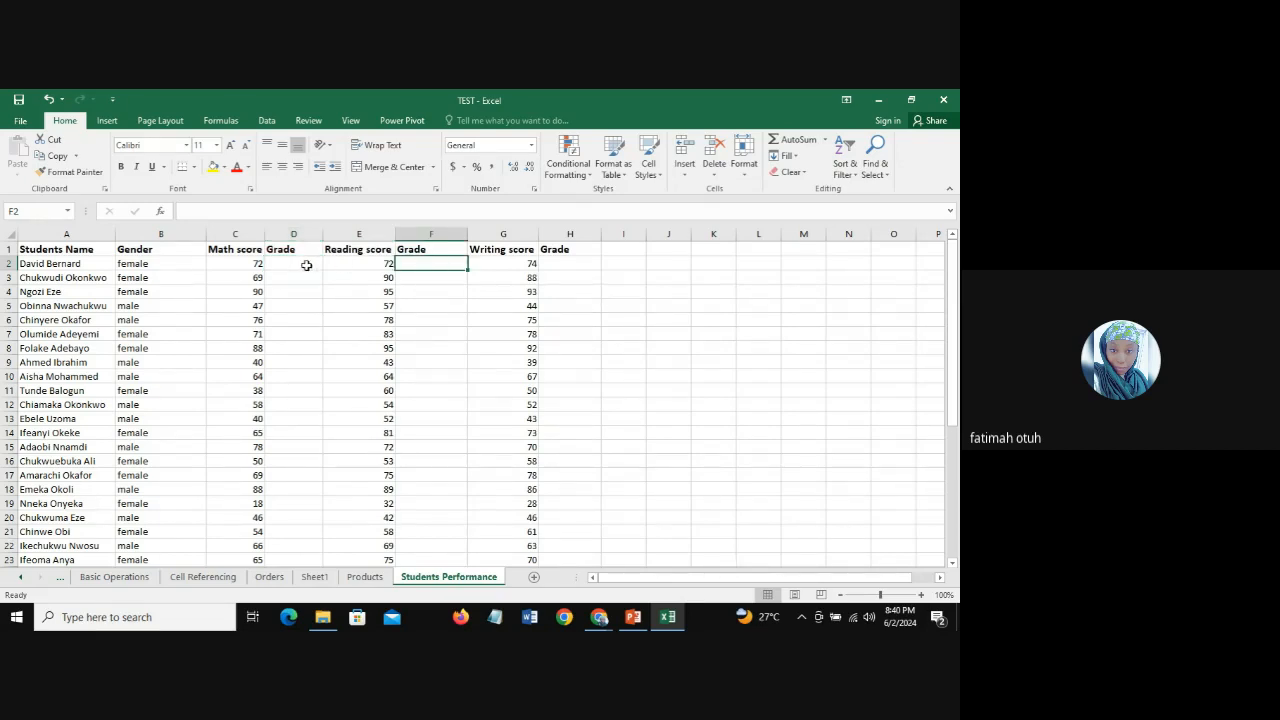
click(286, 265)
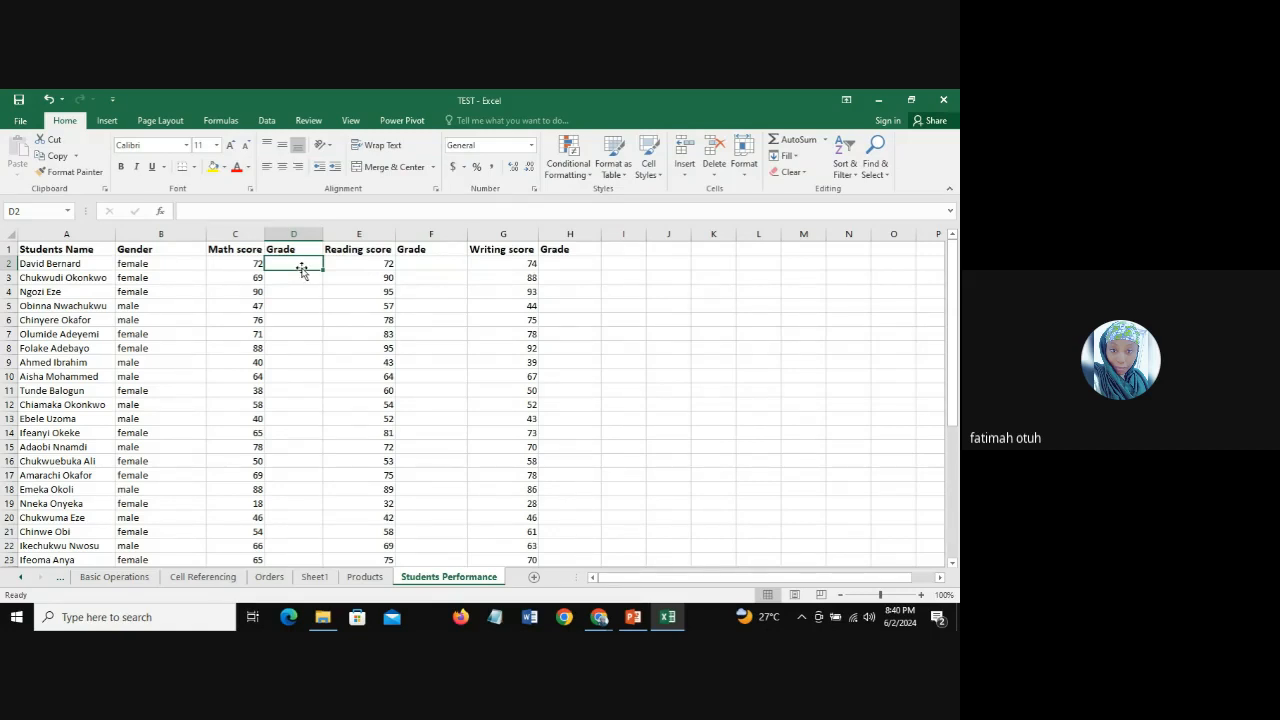
click(412, 267)
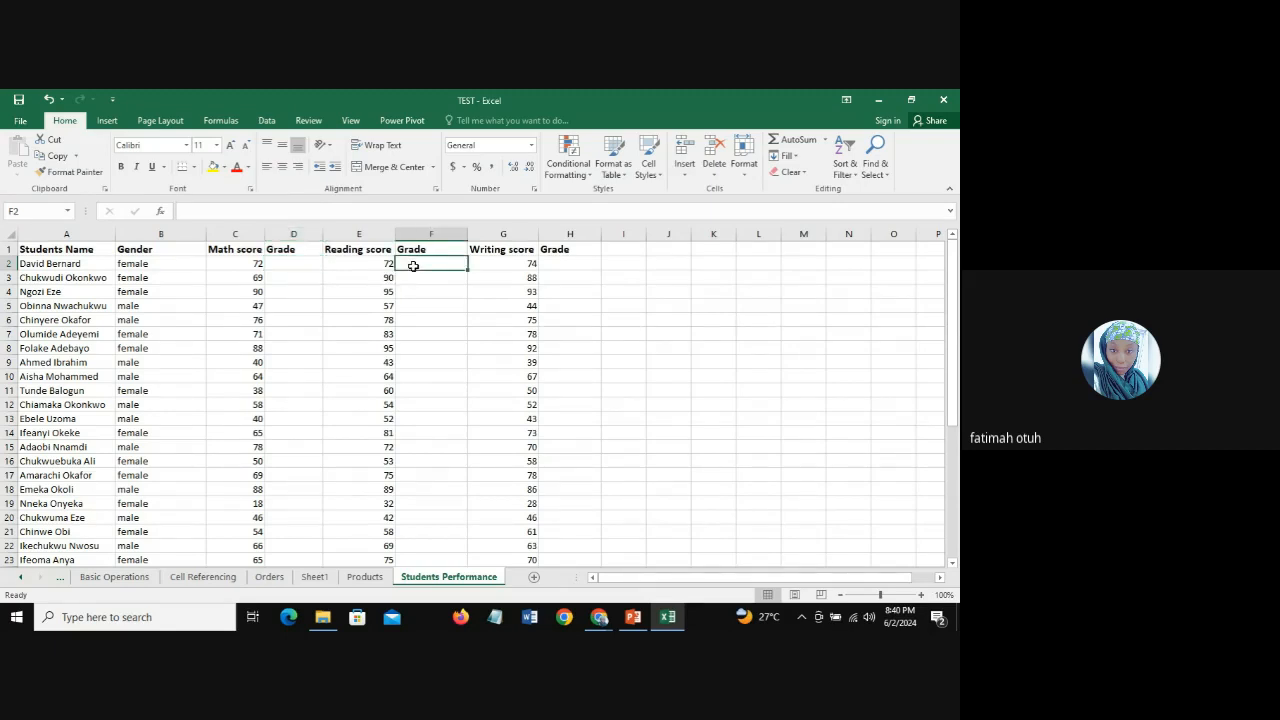
click(290, 268)
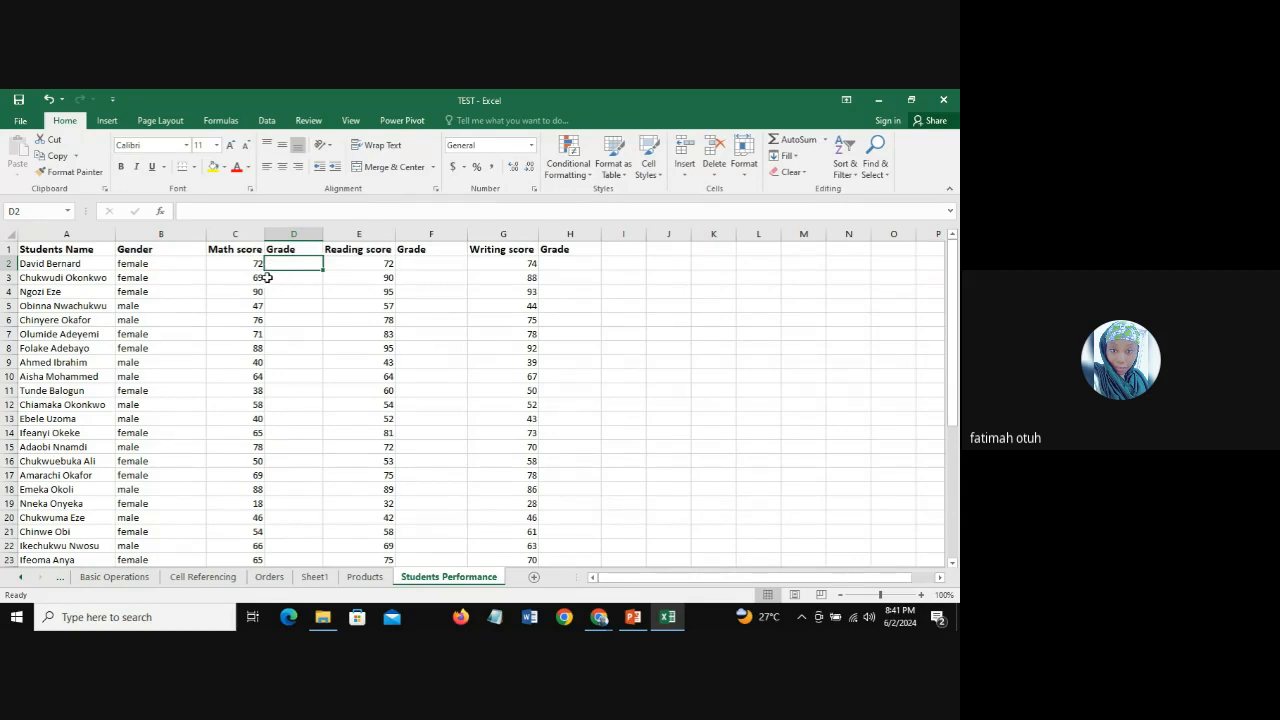
drag(245, 262, 258, 391)
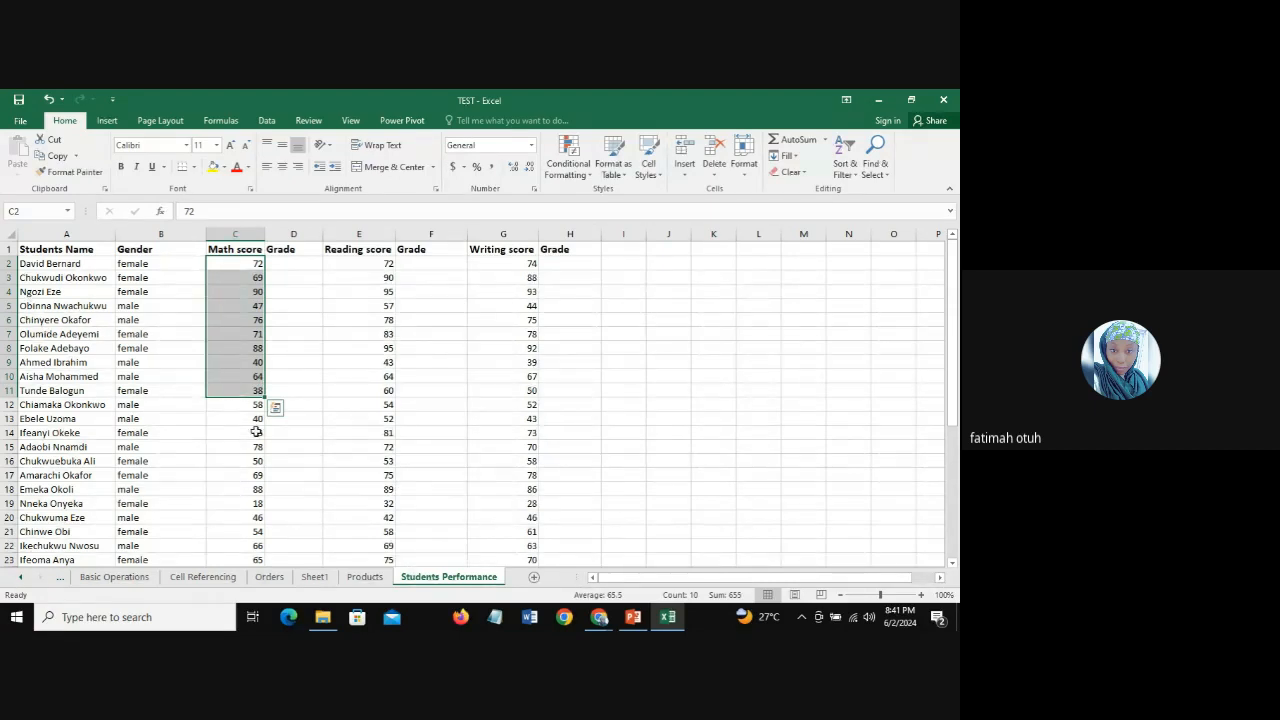
Step: Start an IF formula in D2 with the logical test C2>=70 on the Math score
click(286, 262)
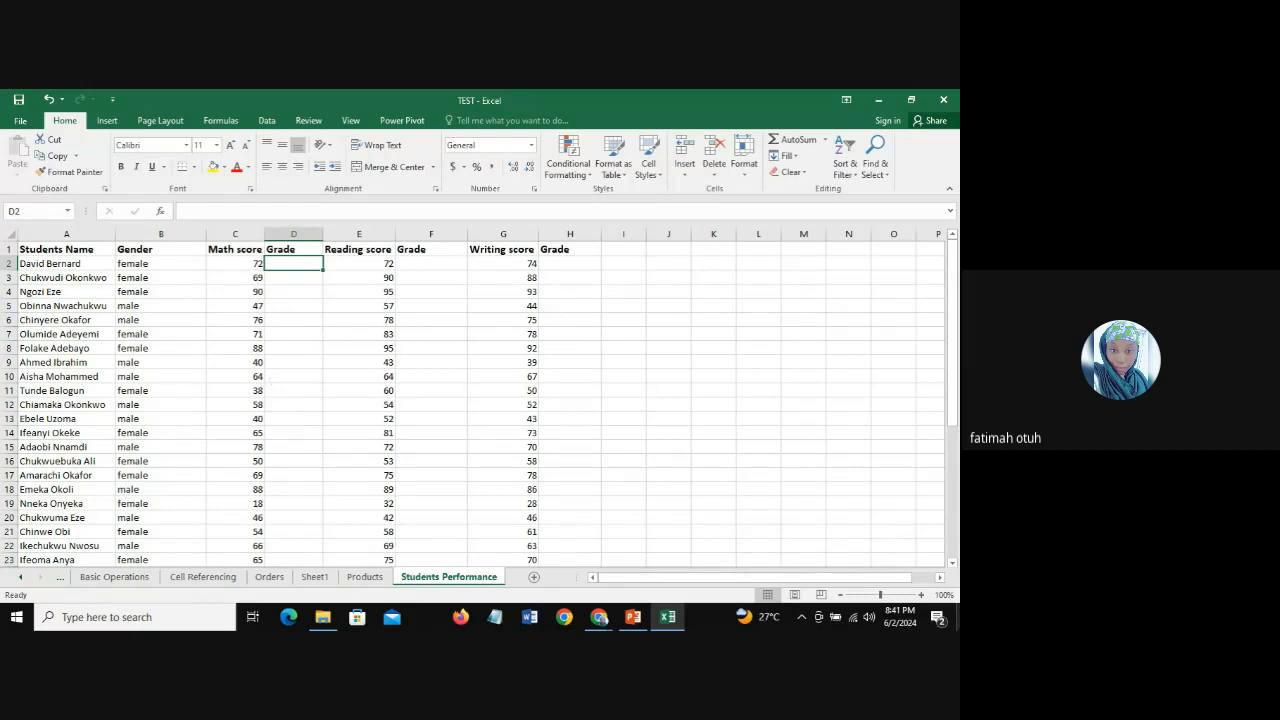
text(=)
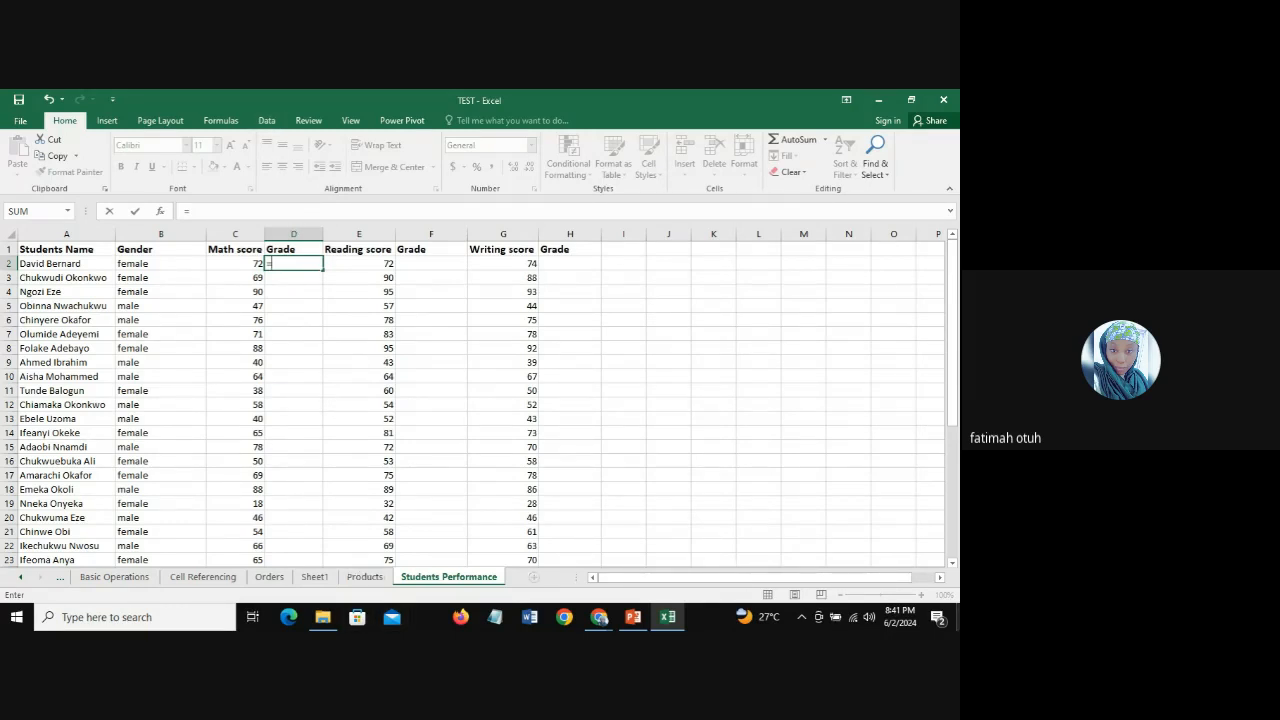
text(IF)
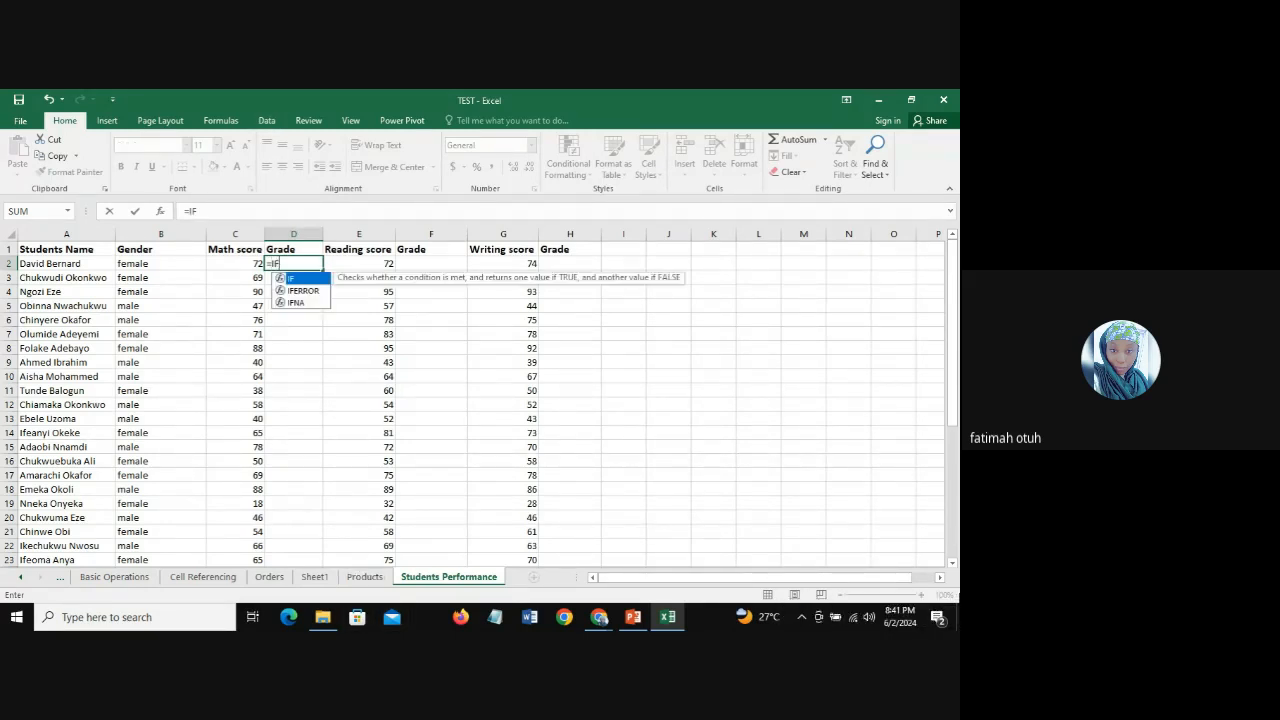
double_click(303, 280)
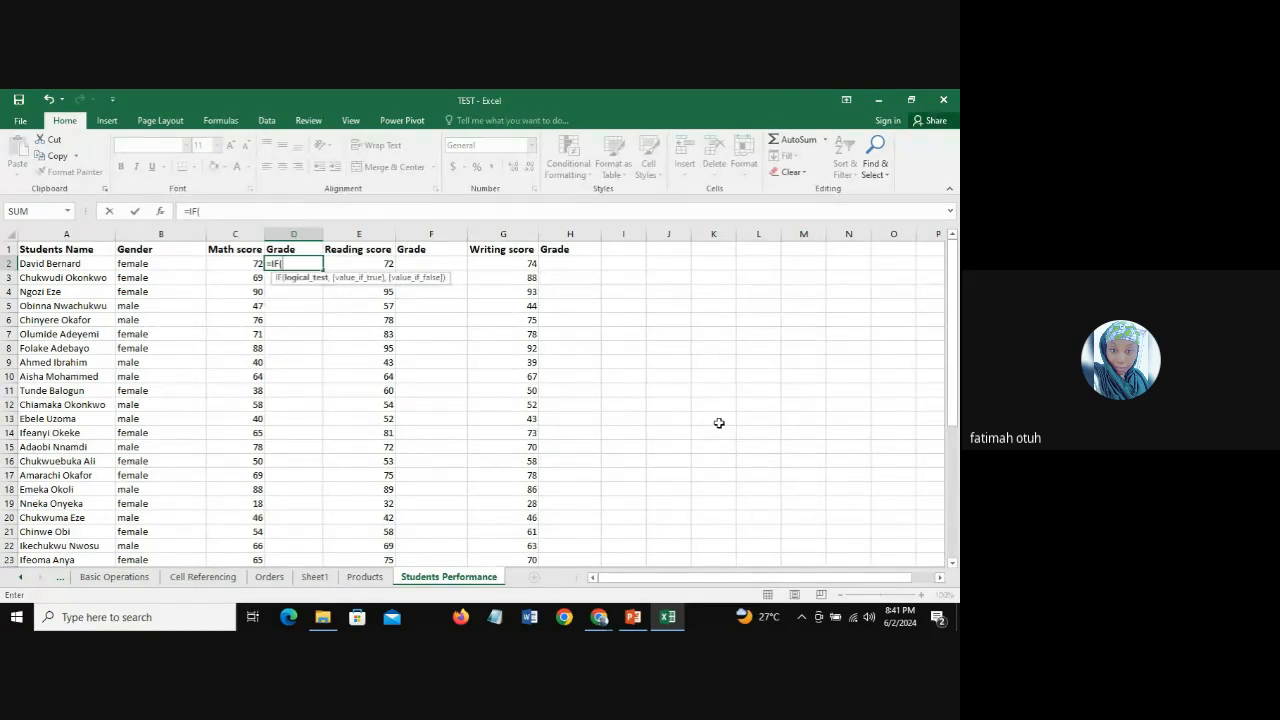
click(230, 263)
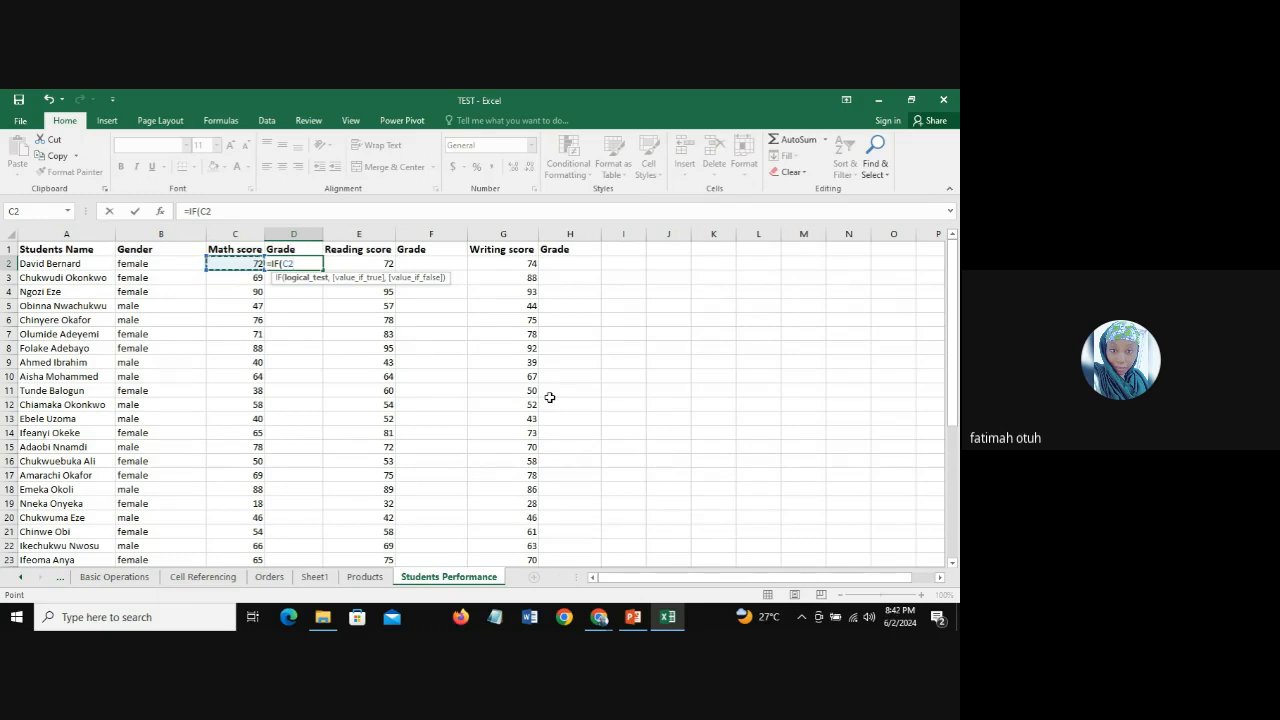
text(=70,)
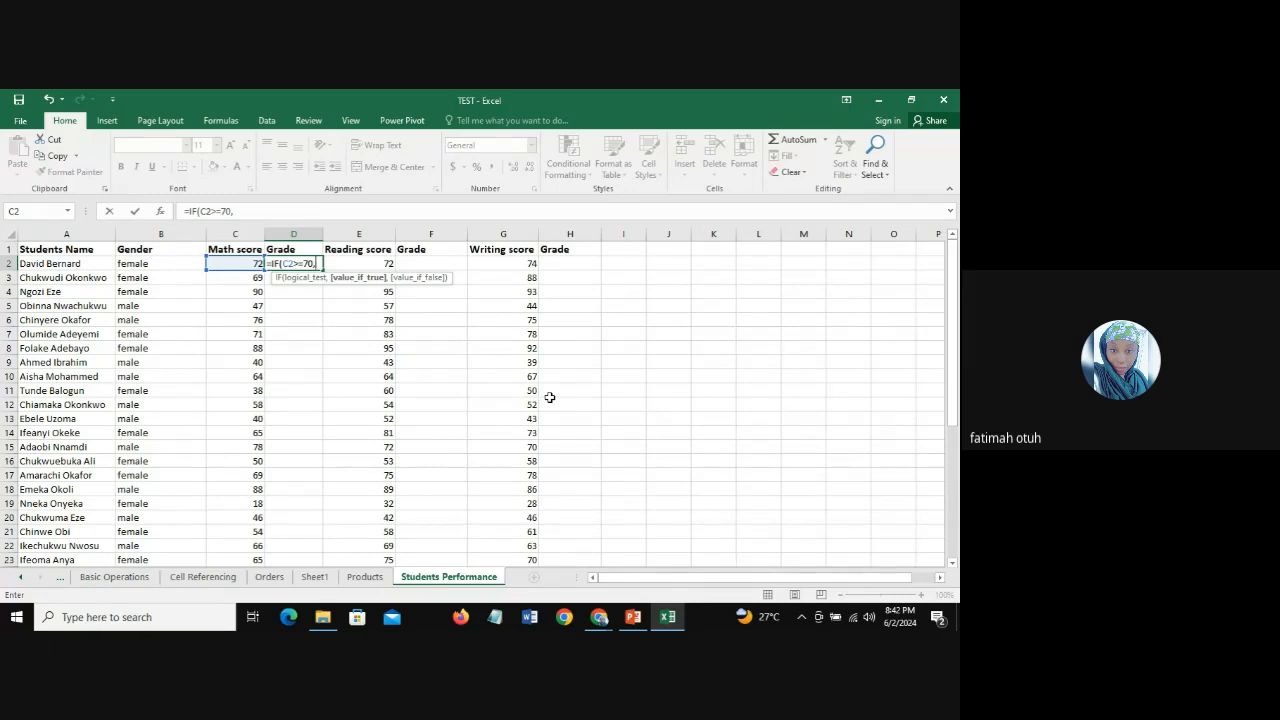
Step: Complete the IF formula in D2 to return "A" when the test is true and "B" when false
text("A",)
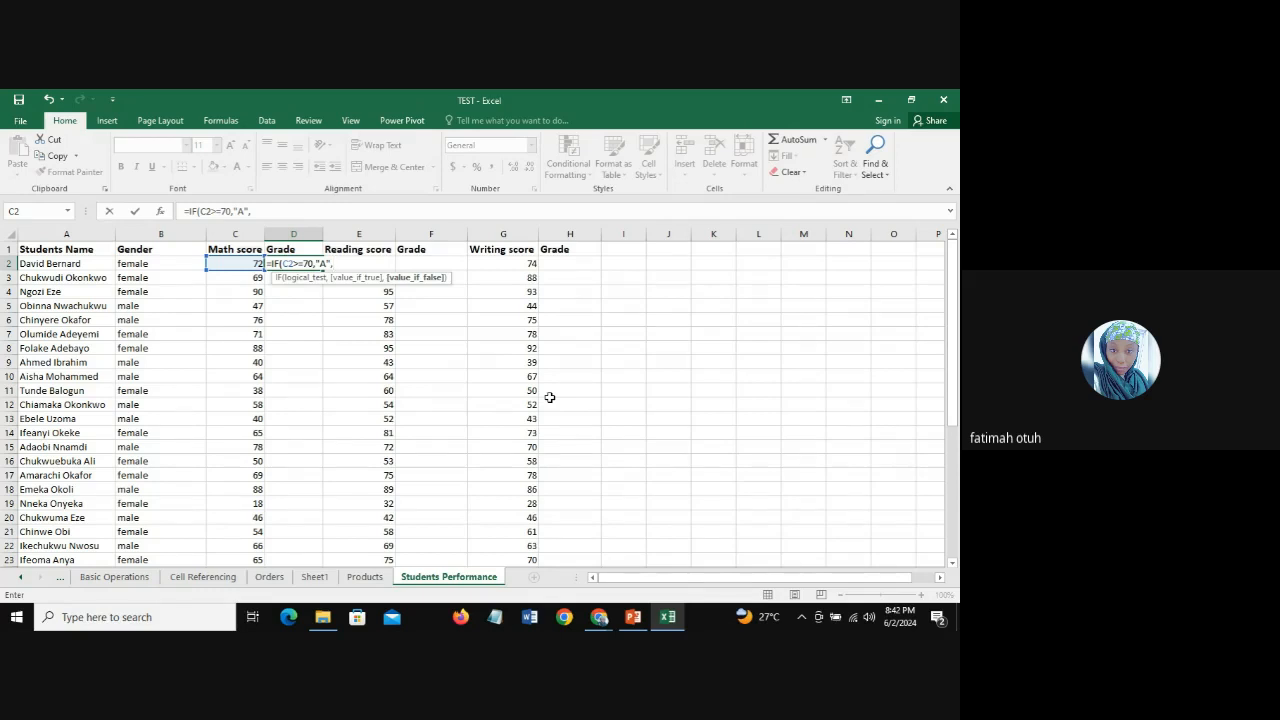
text("B")
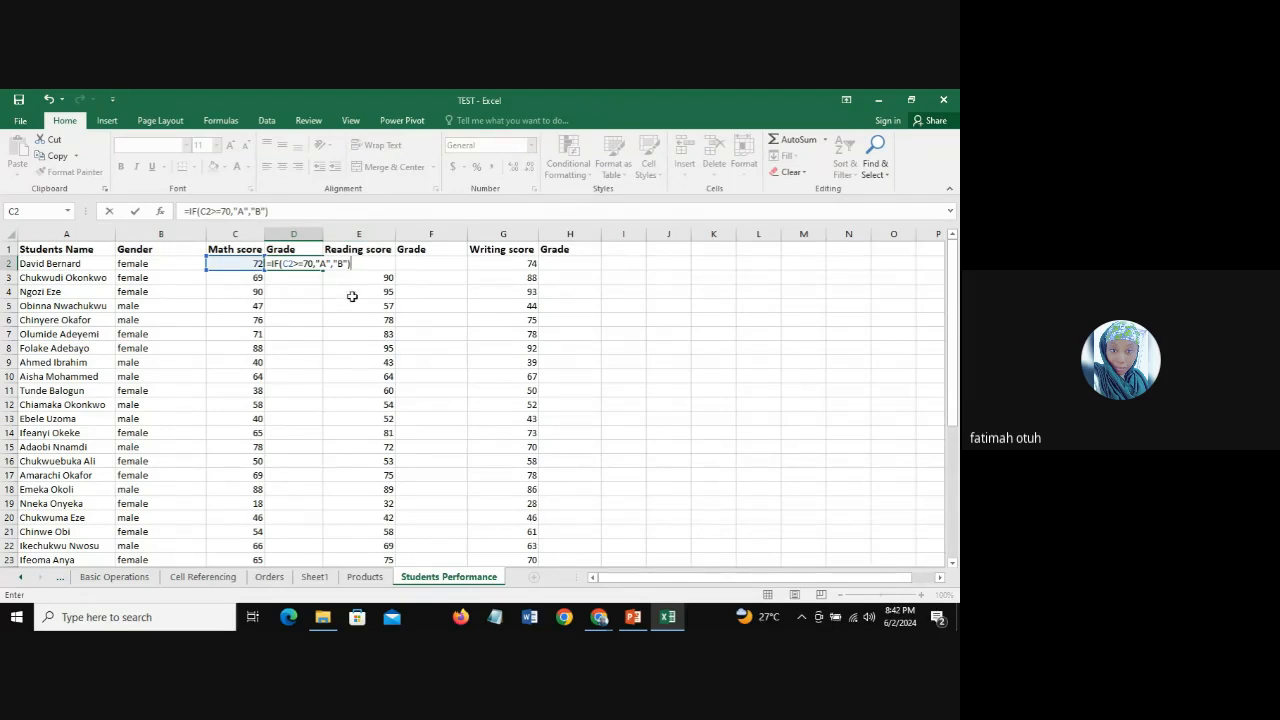
key(Return)
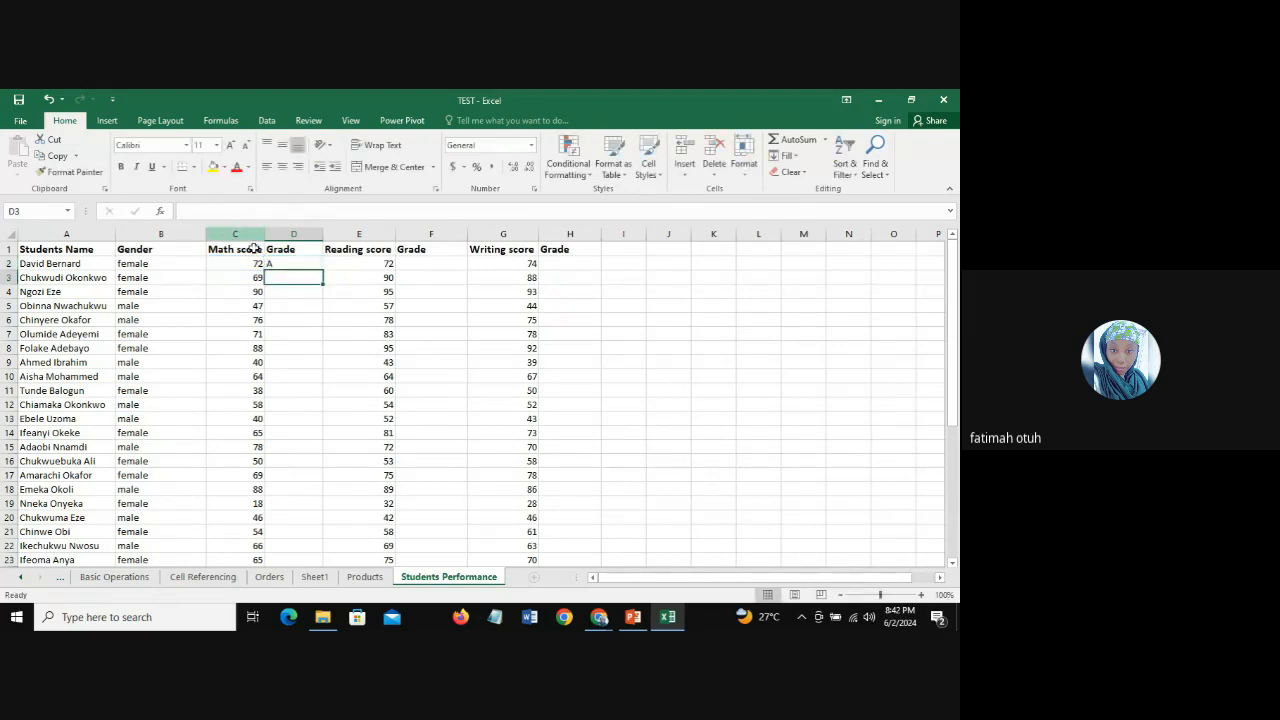
Step: Fill the two-grade IF formula from D2 down the Math score's Grade column
click(286, 263)
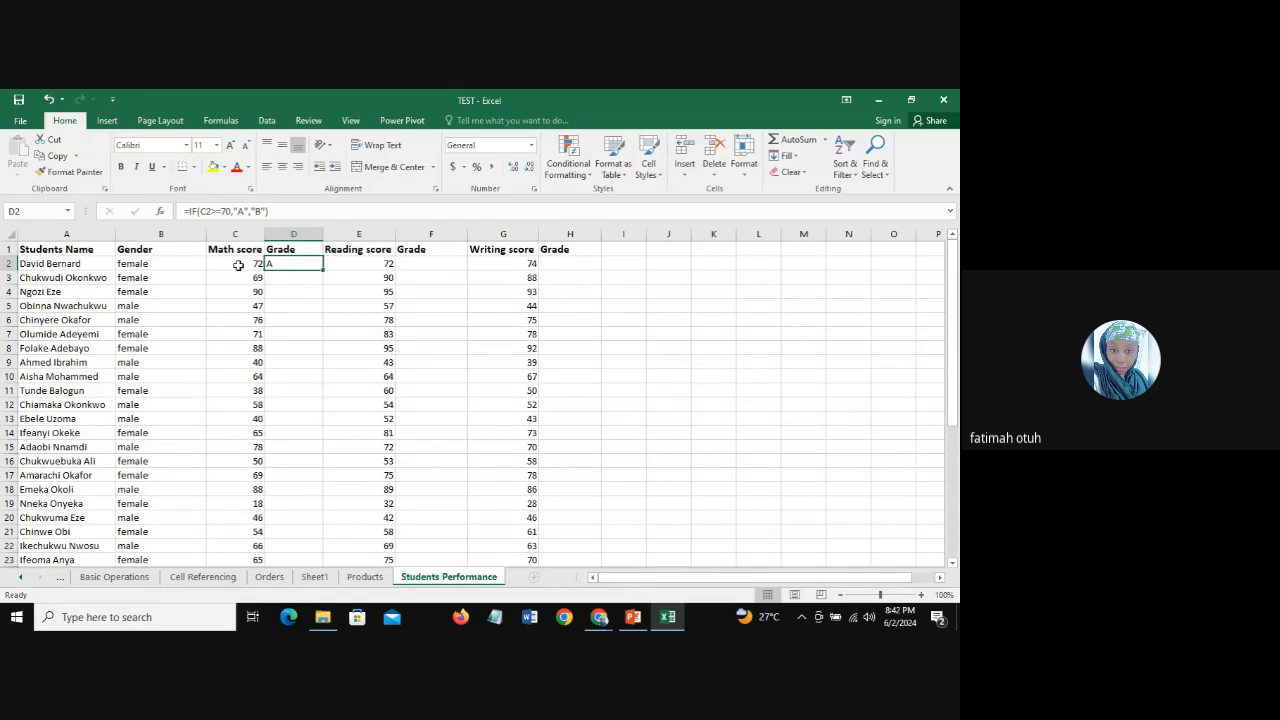
double_click(322, 270)
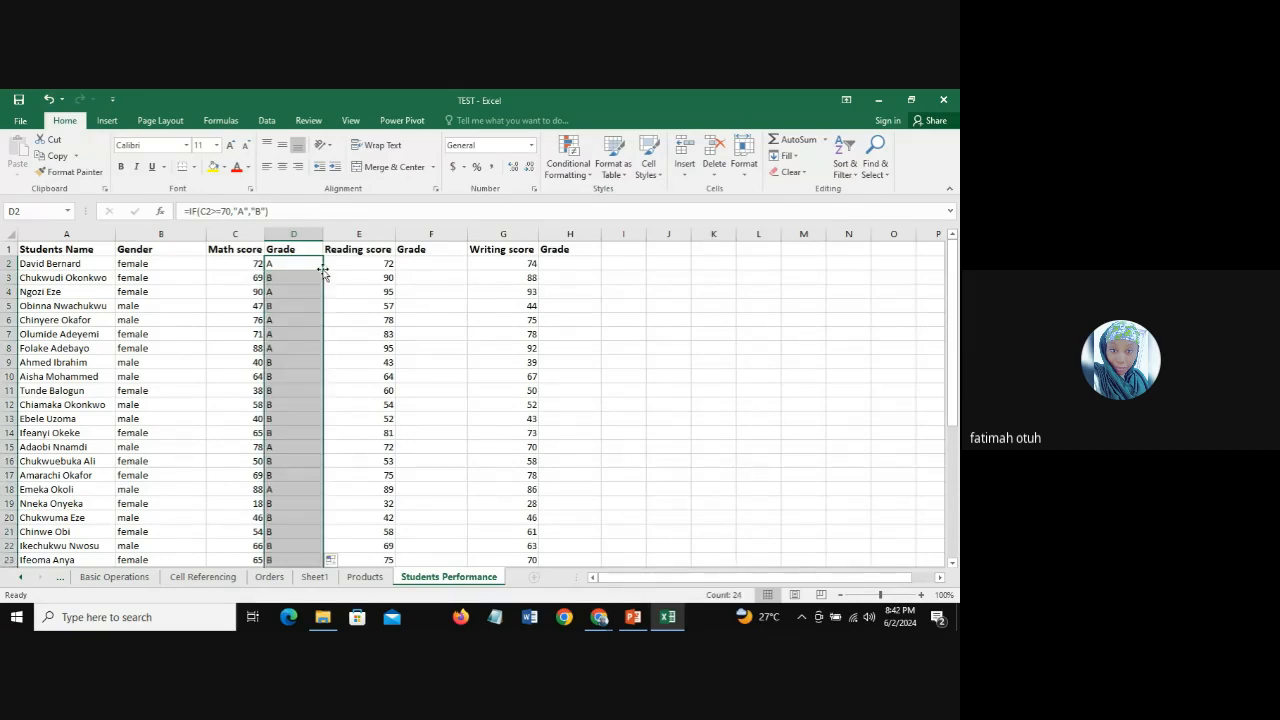
click(288, 280)
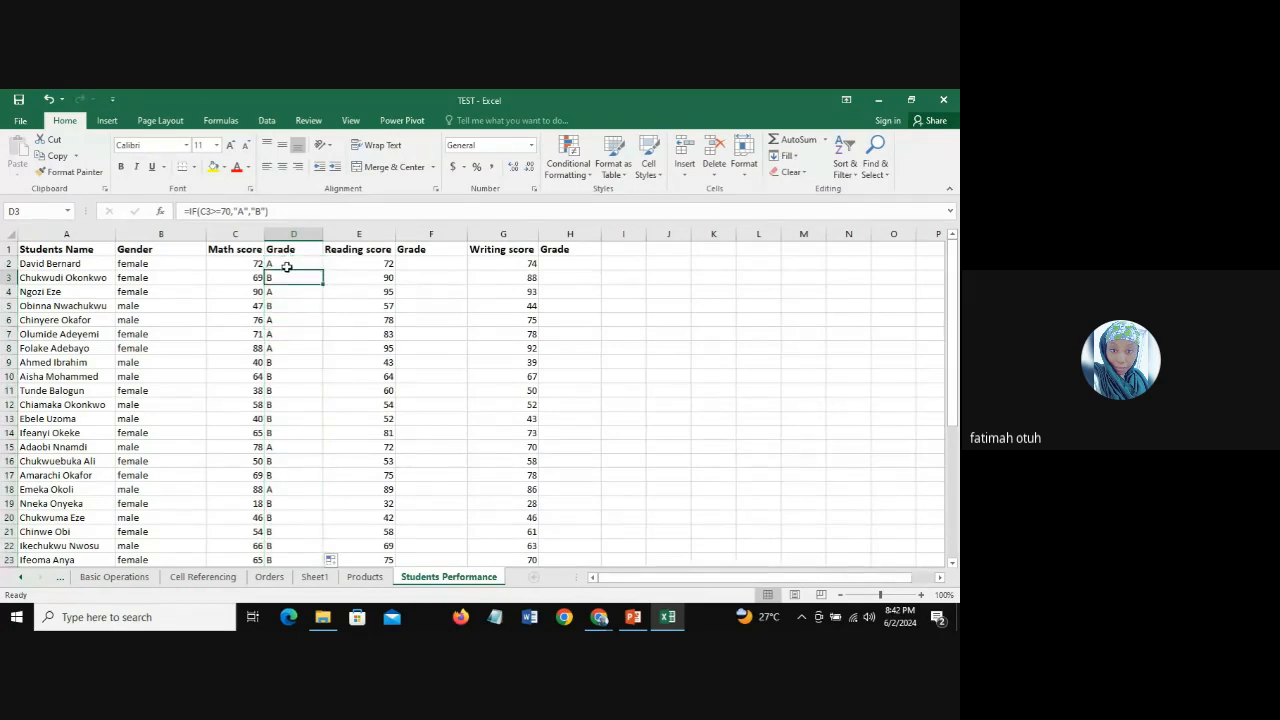
Step: In the D2 formula, insert a nested IF testing C2>=60 before "B", making "B" its true result
click(286, 266)
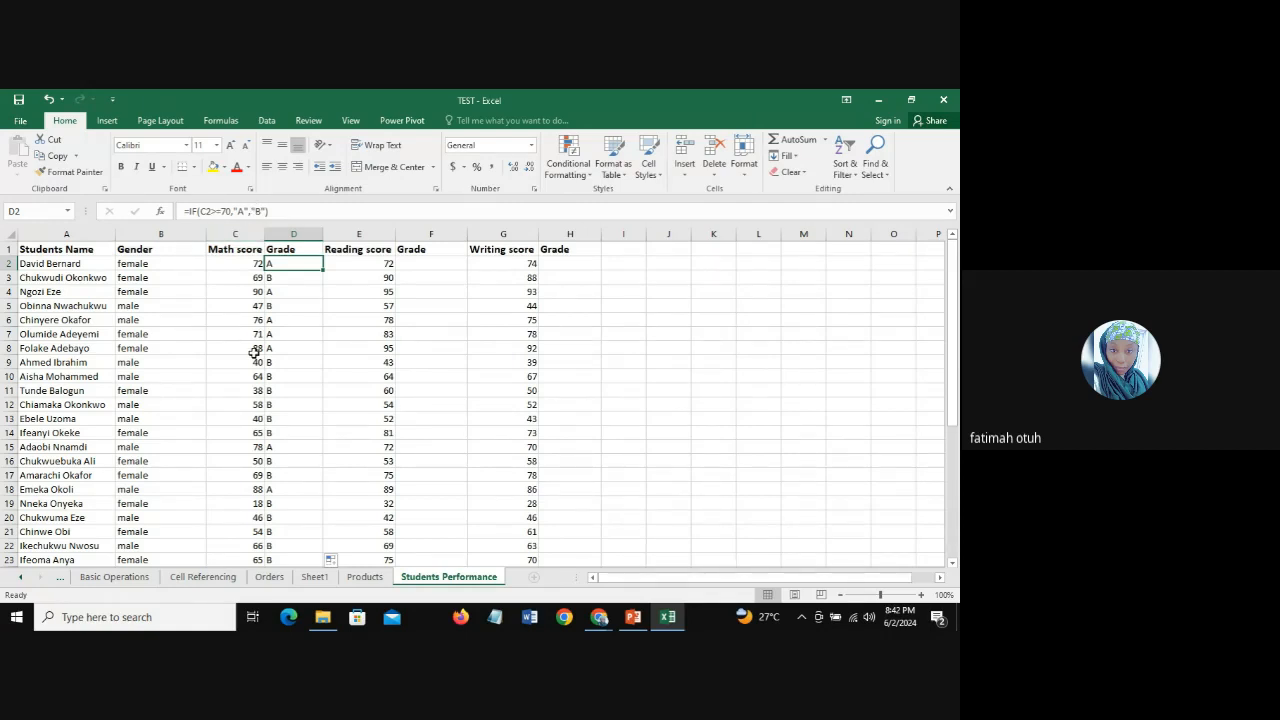
click(252, 211)
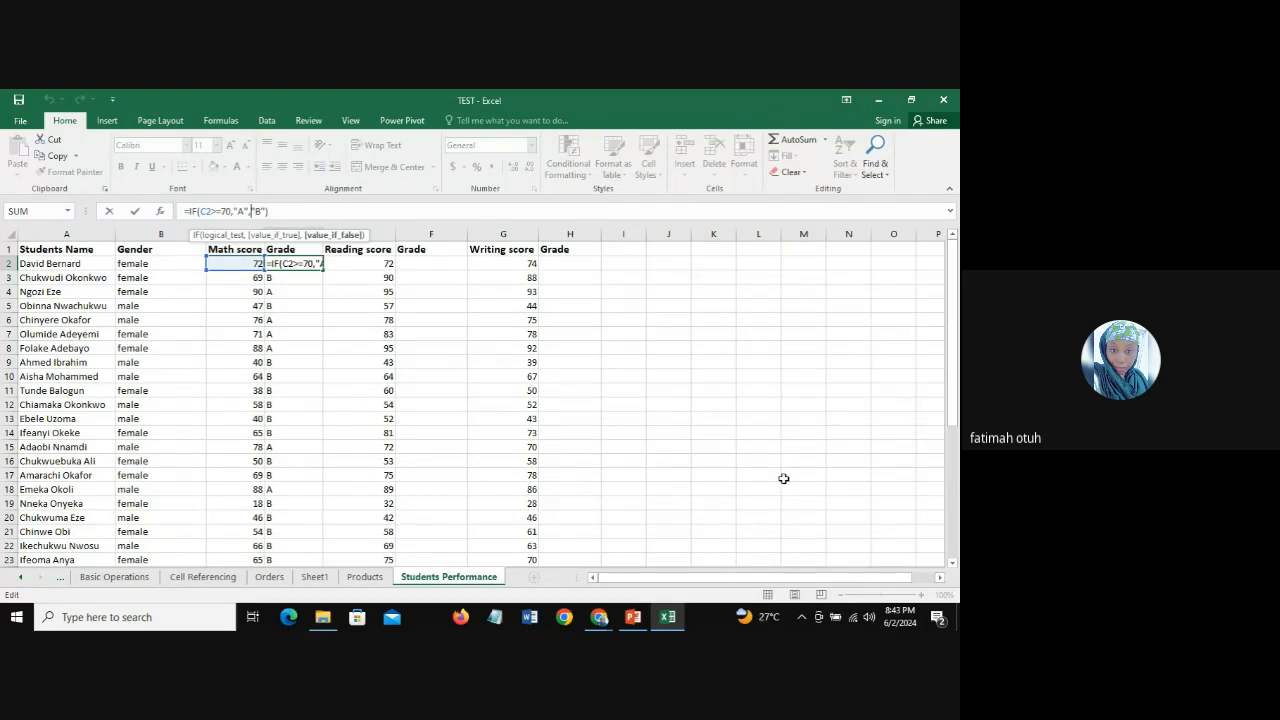
text(IF)
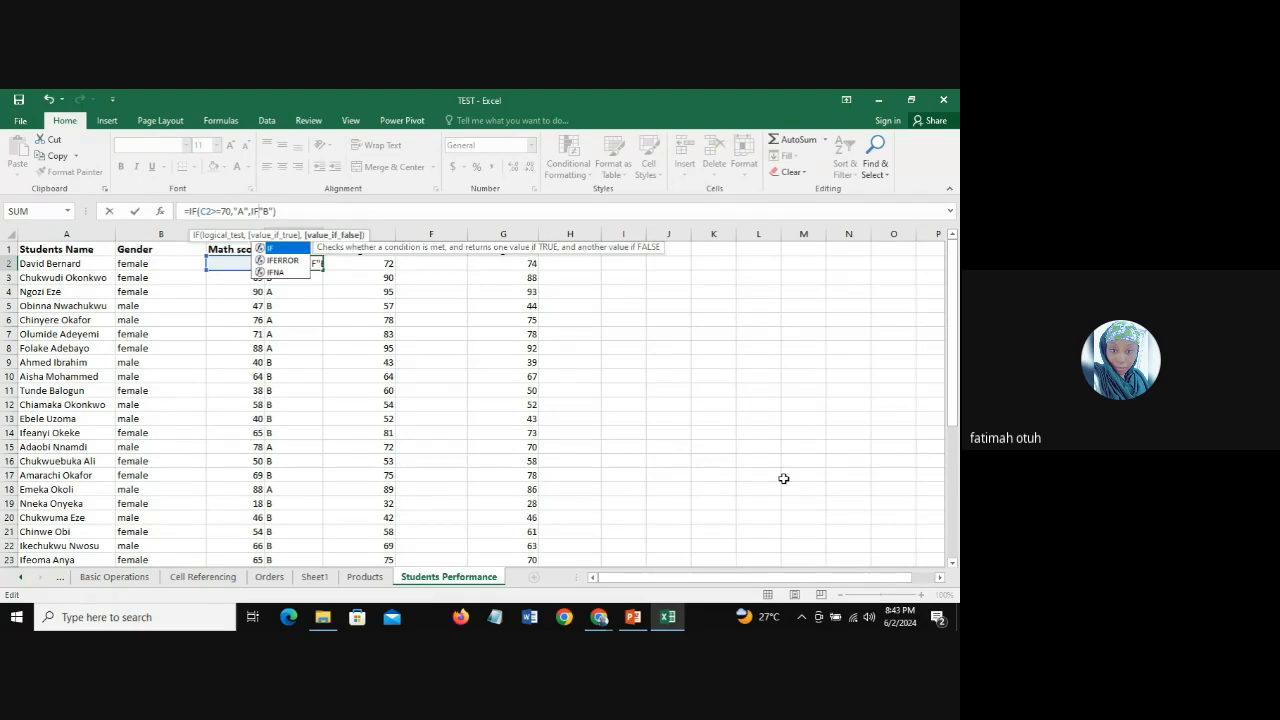
text(()
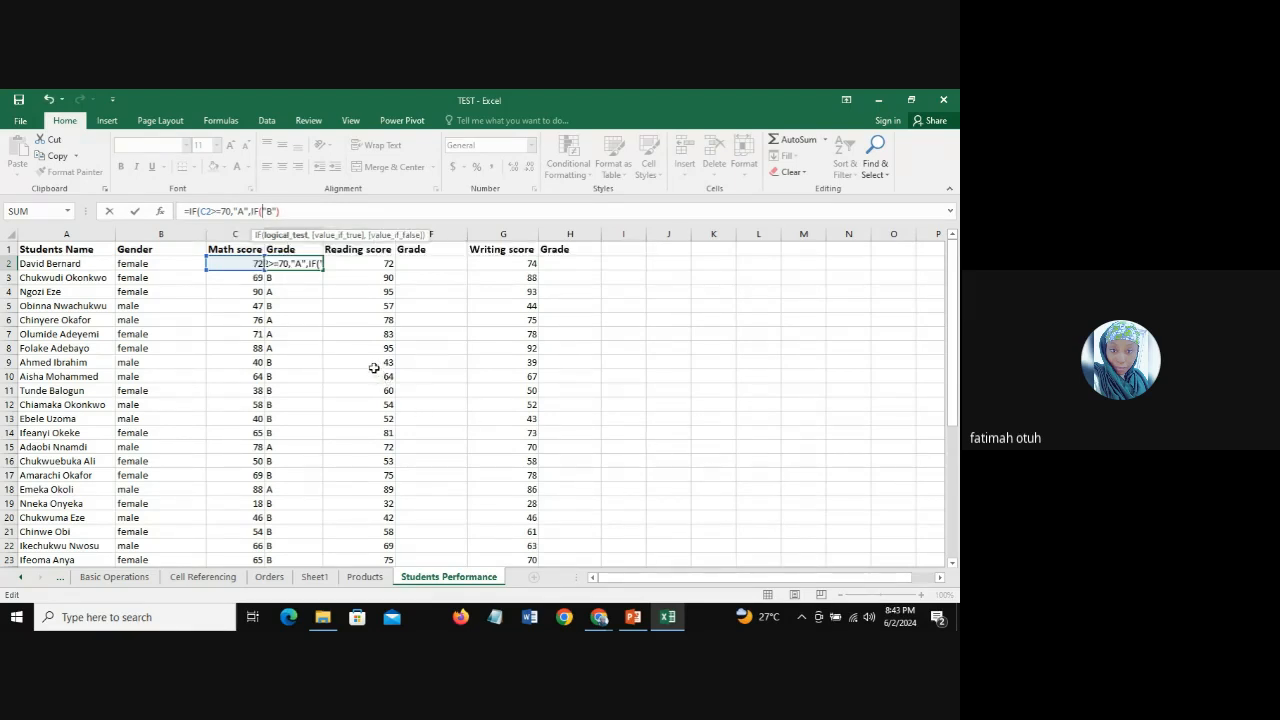
click(234, 264)
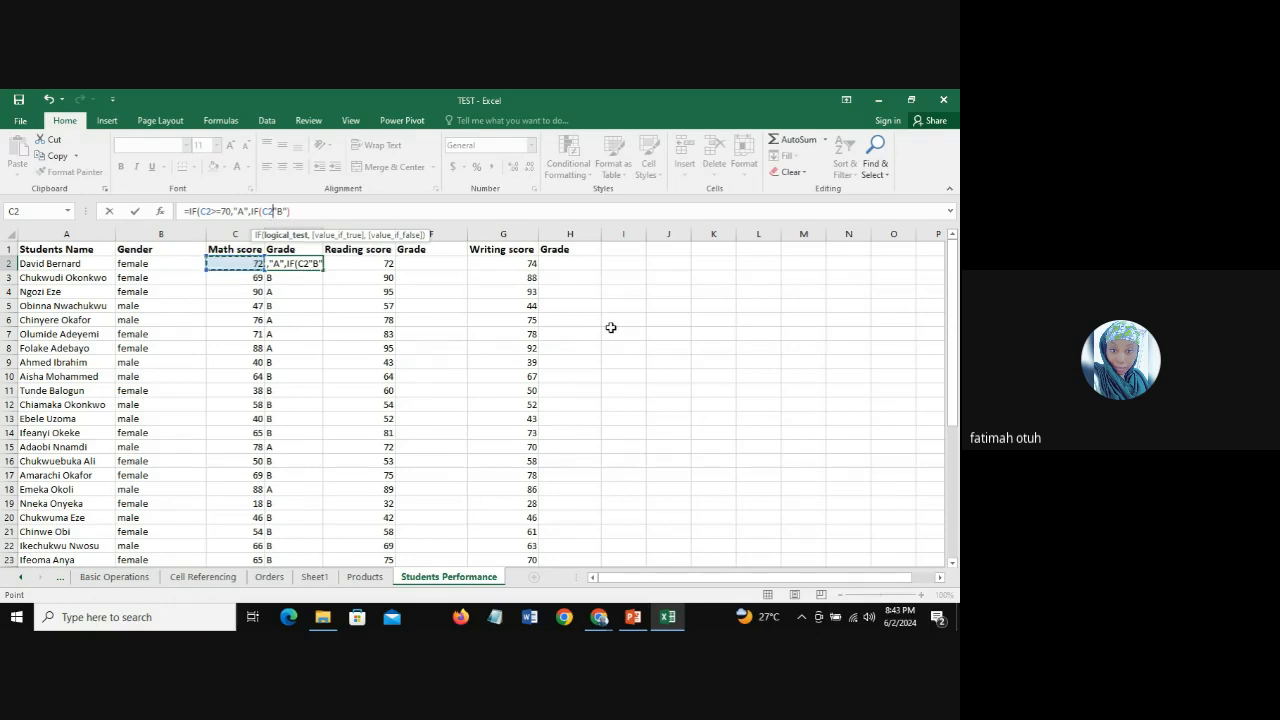
text(>=60)
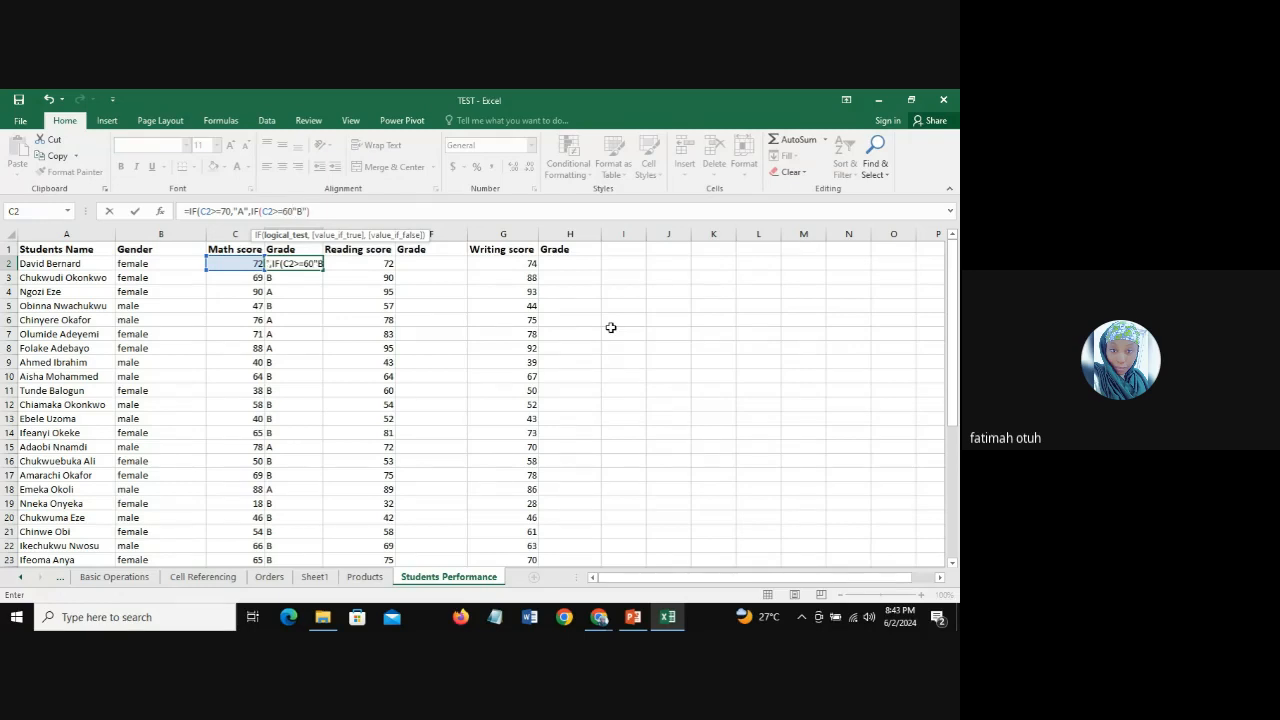
text(,)
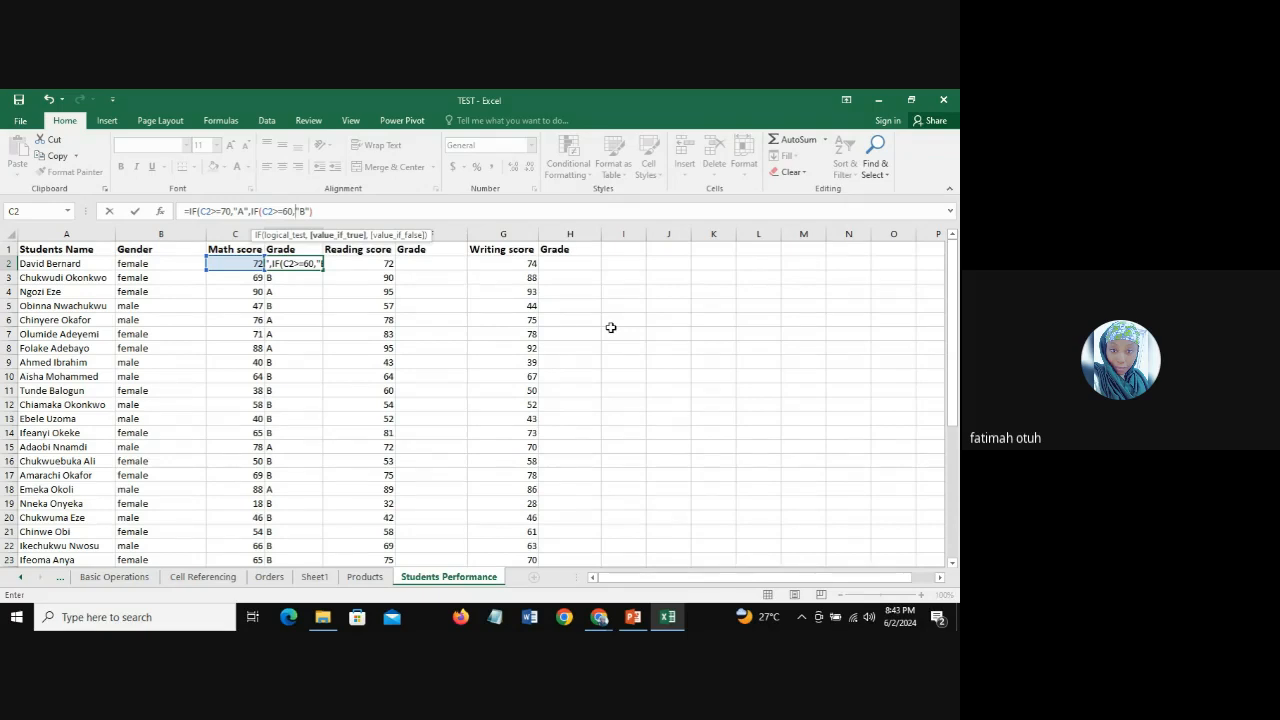
Step: Add "C" as the nested IF's false result and enter D2 as =IF(C2>=70,"A",IF(C2>=60,"B","C"))
click(310, 211)
text())
text(,)
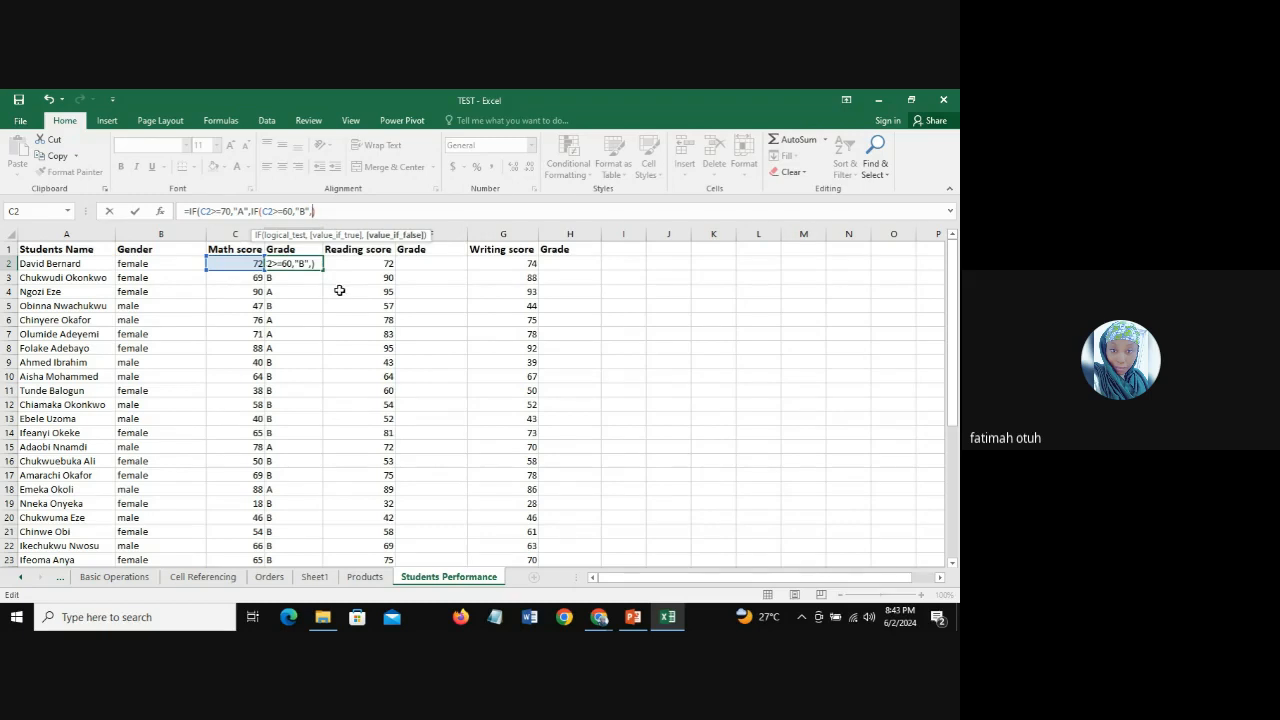
text("C)
text("))
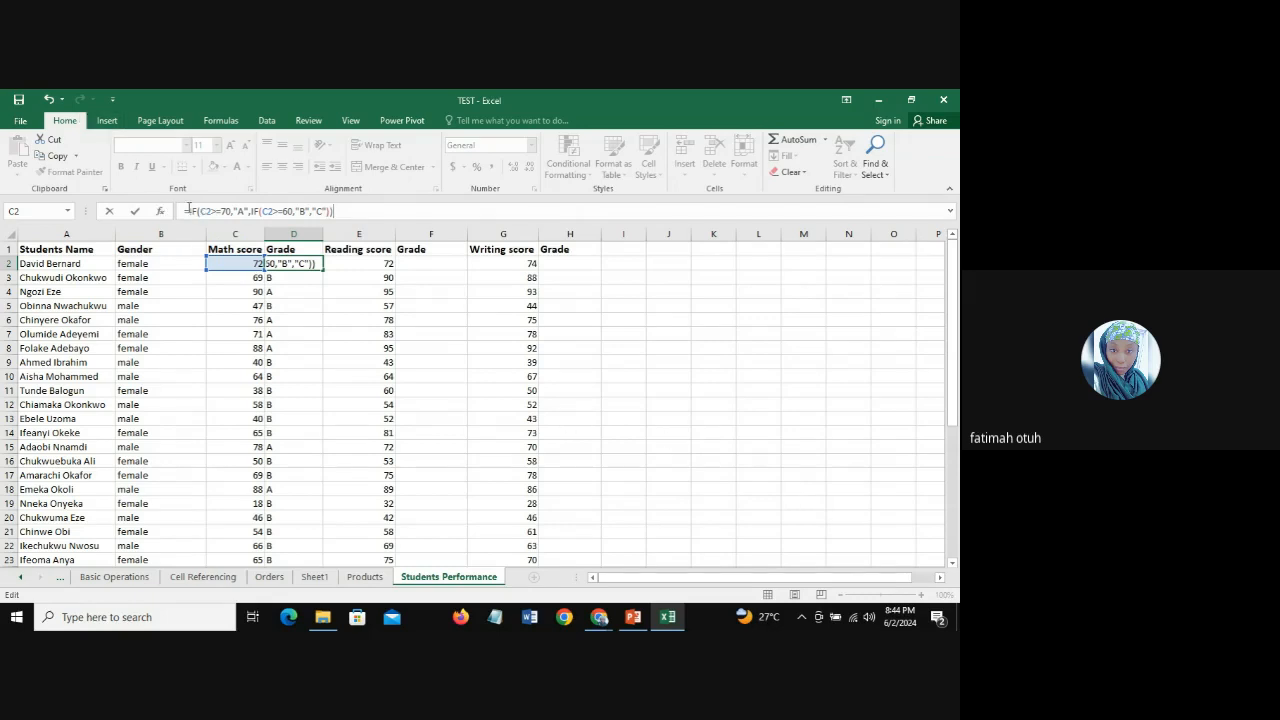
key(Return)
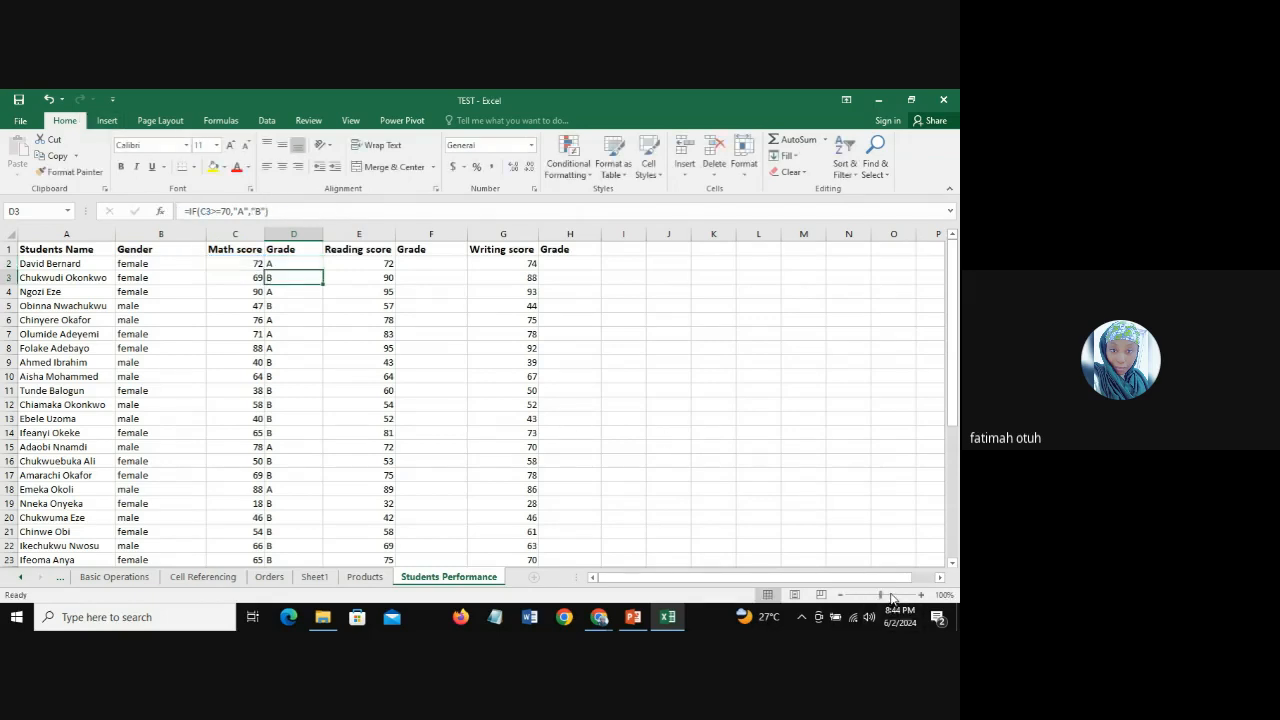
Step: Fill the nested IF formula from D2 down the Math score's Grade column
click(285, 264)
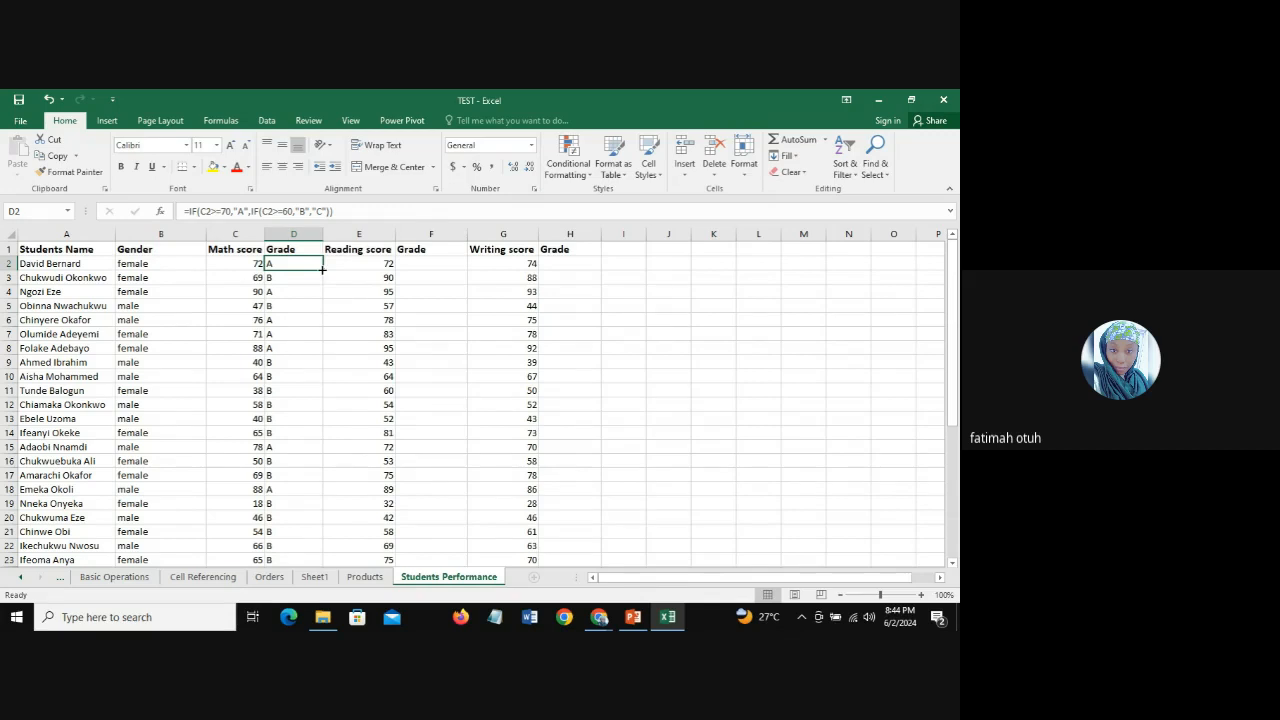
double_click(323, 269)
click(292, 305)
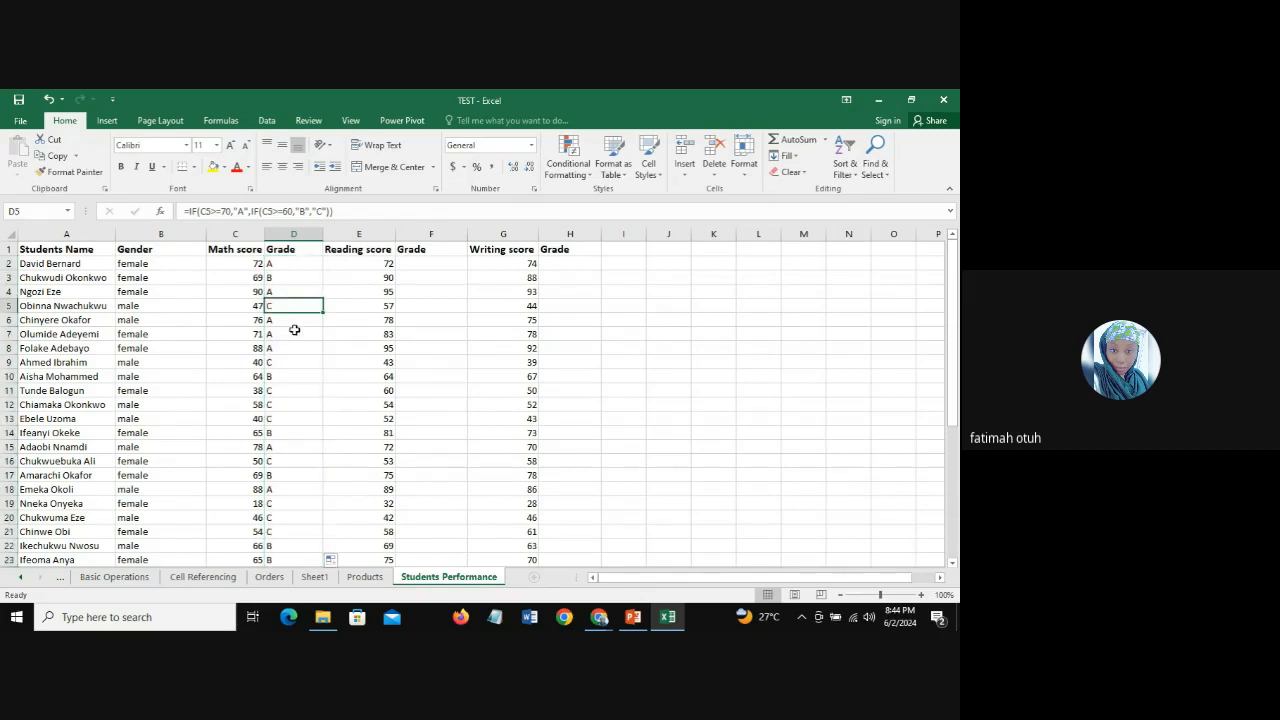
Step: Examine the nested IF formulas and grades in D9:D21 against the Math scores in column C
click(289, 362)
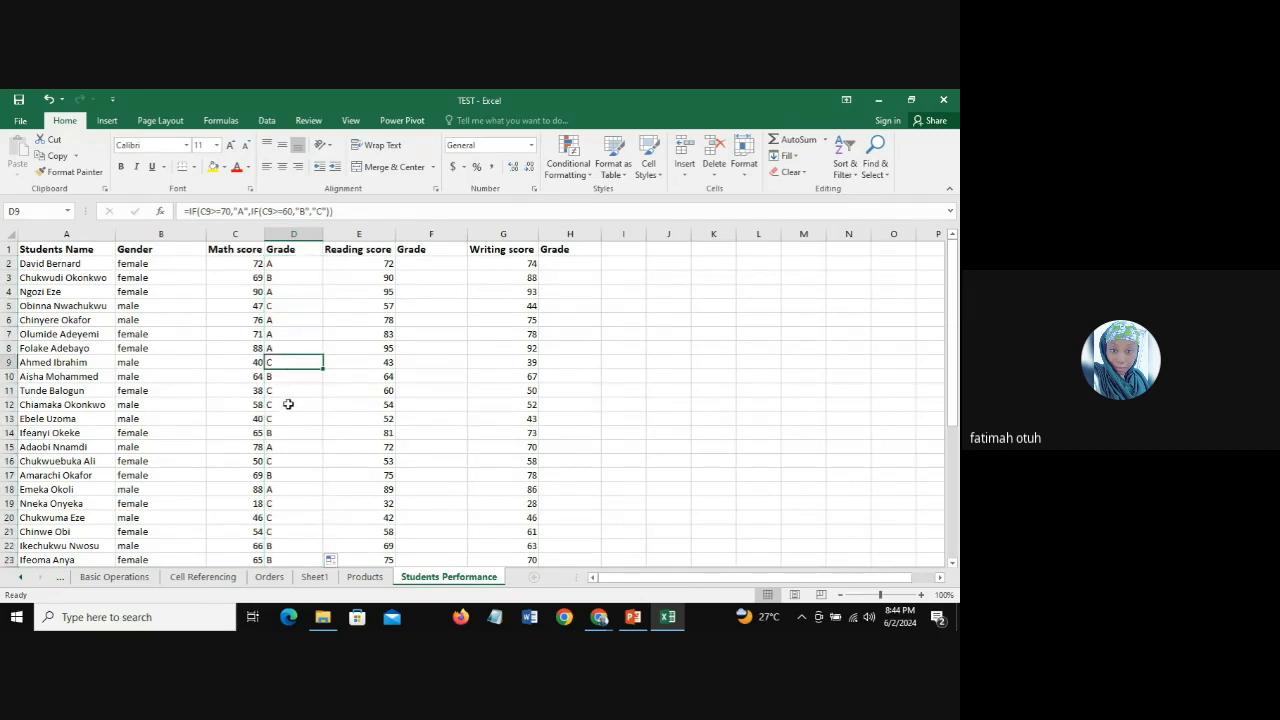
click(284, 388)
click(289, 405)
click(289, 418)
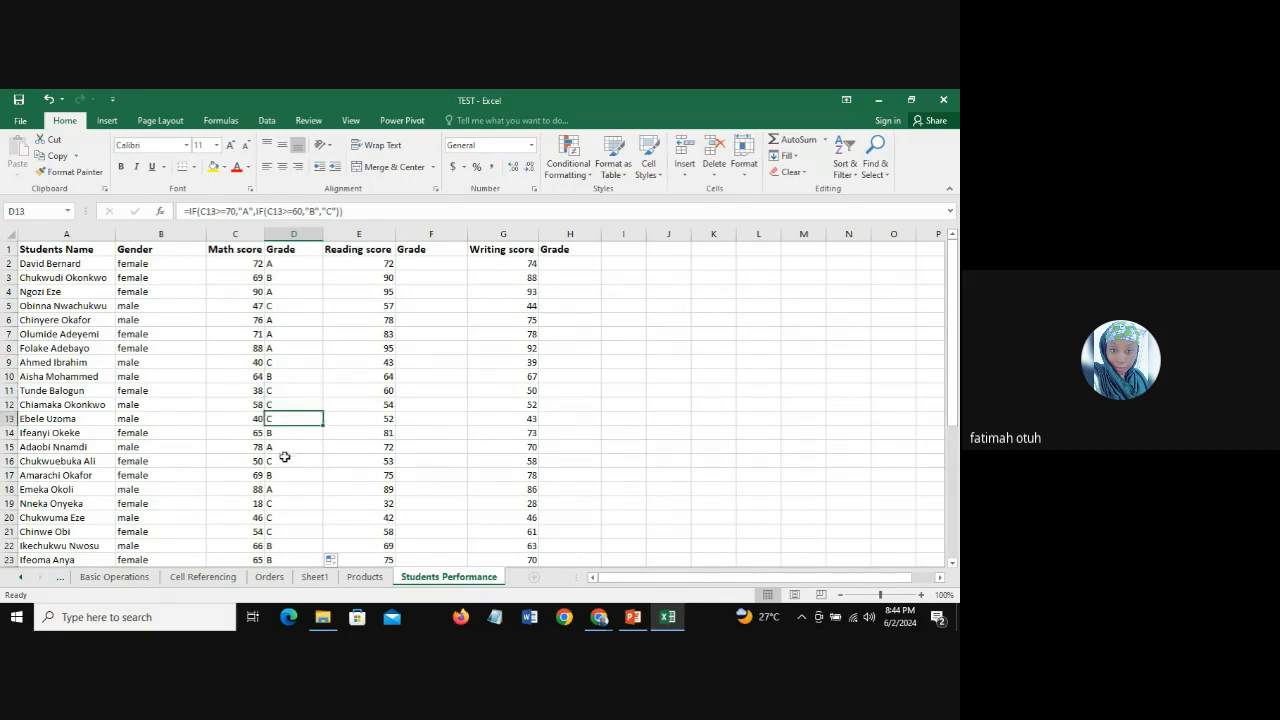
click(285, 460)
click(289, 490)
click(289, 503)
click(288, 518)
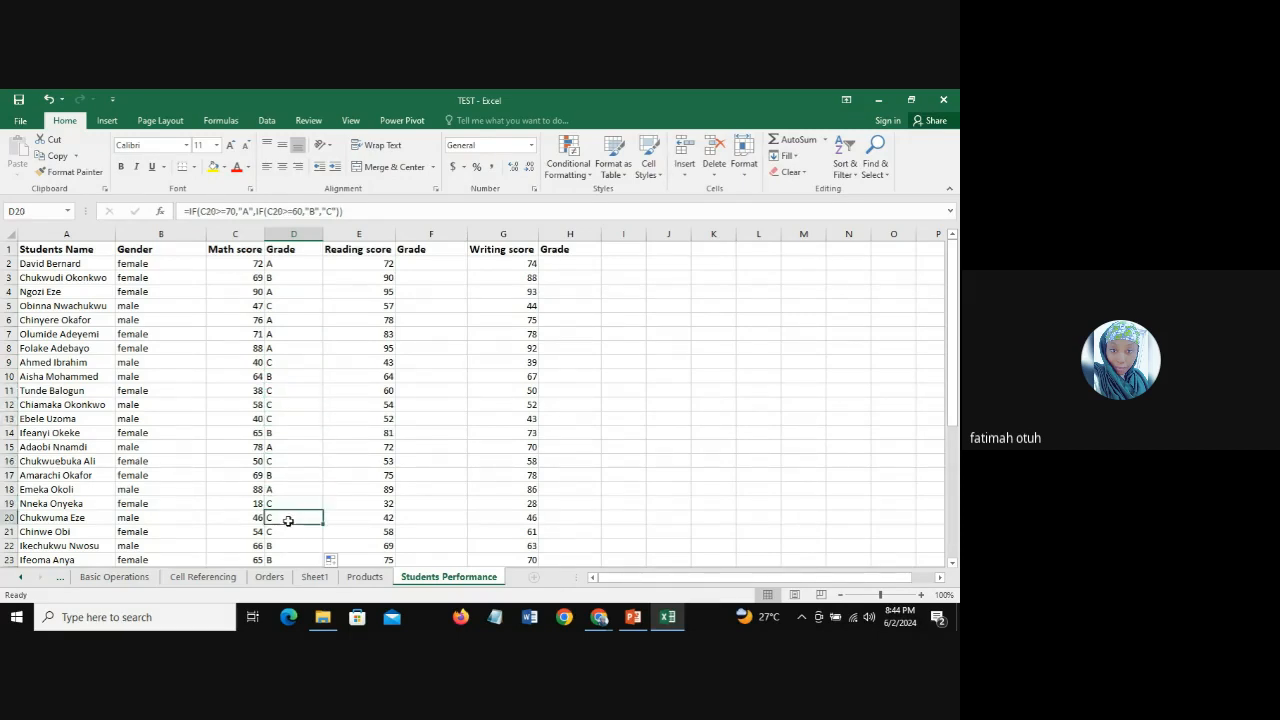
click(289, 531)
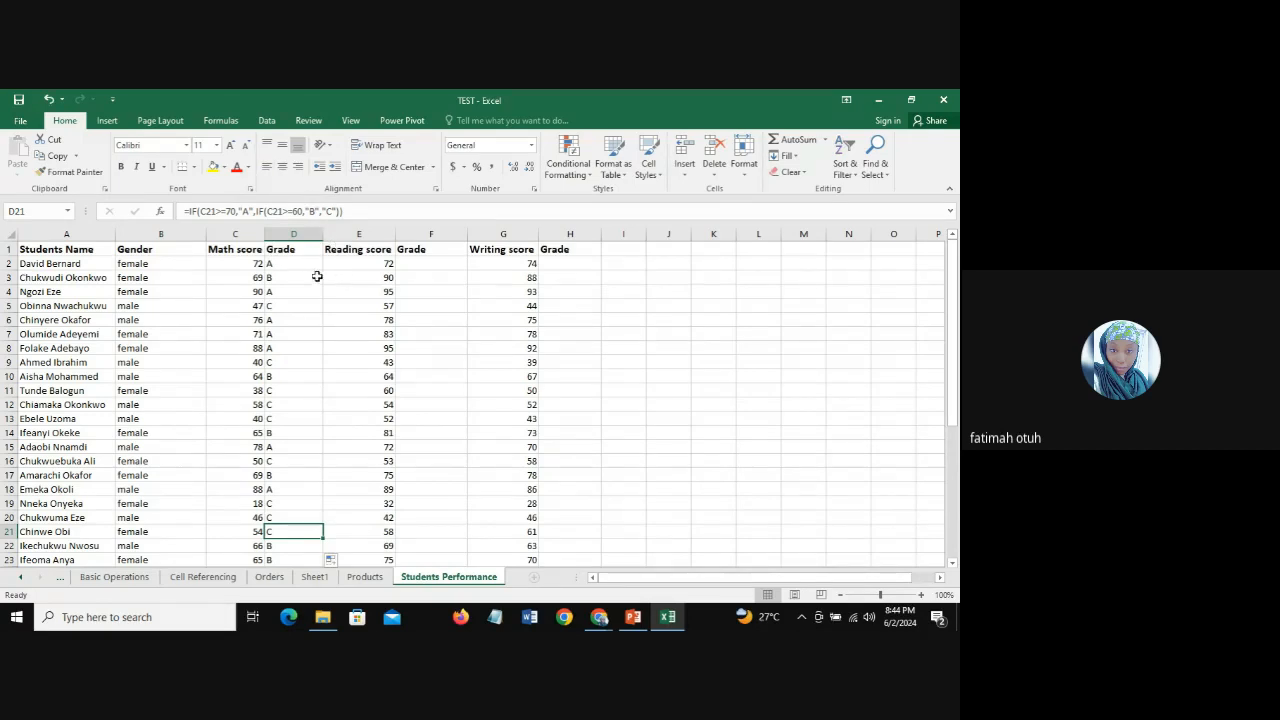
click(308, 264)
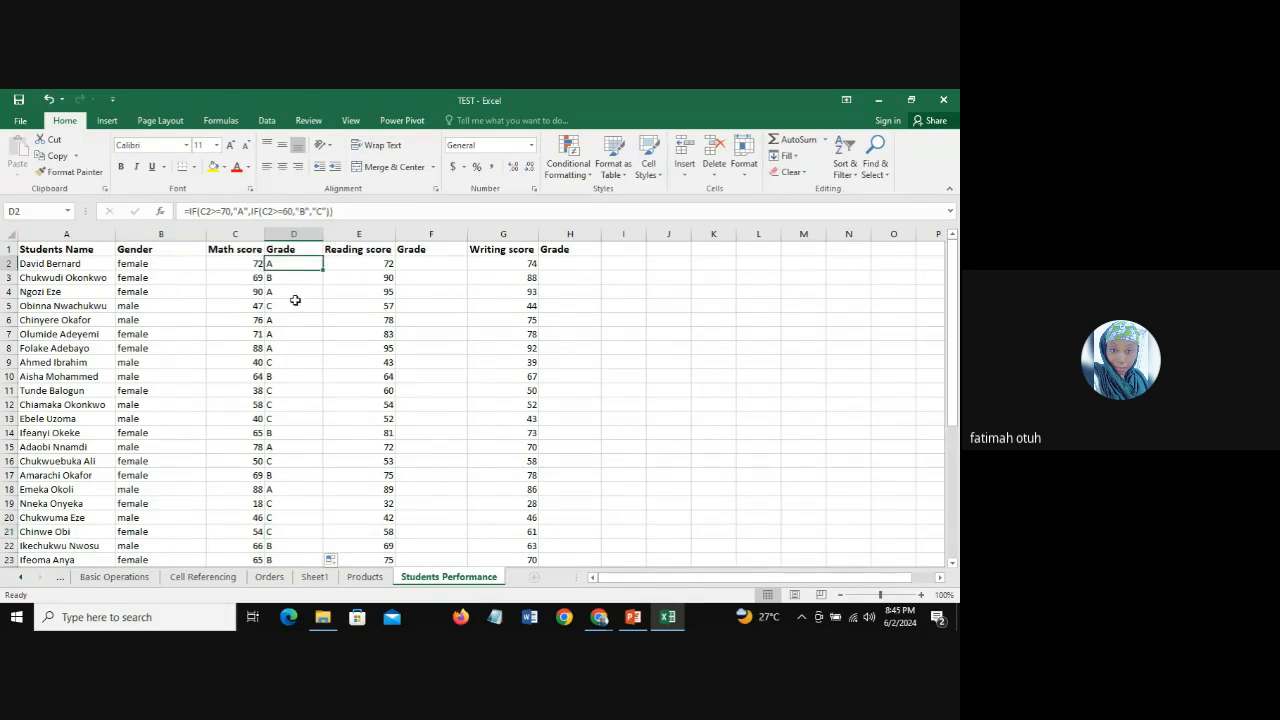
click(313, 211)
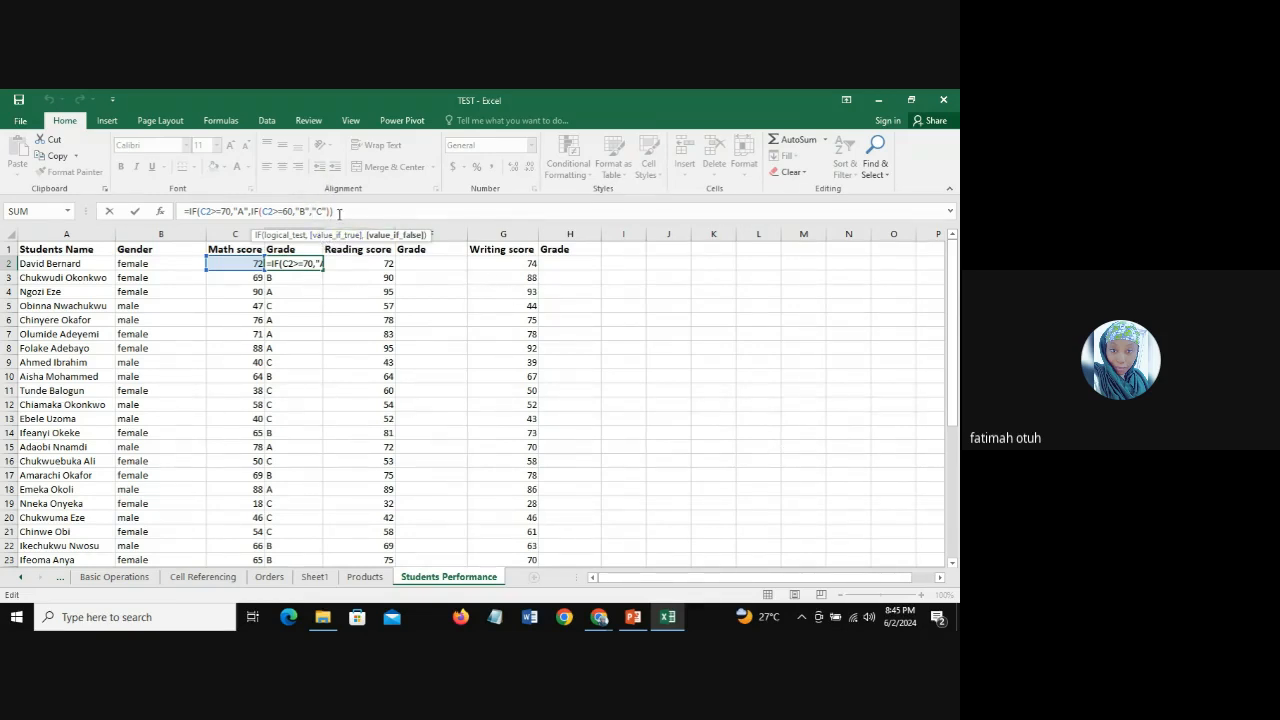
click(344, 211)
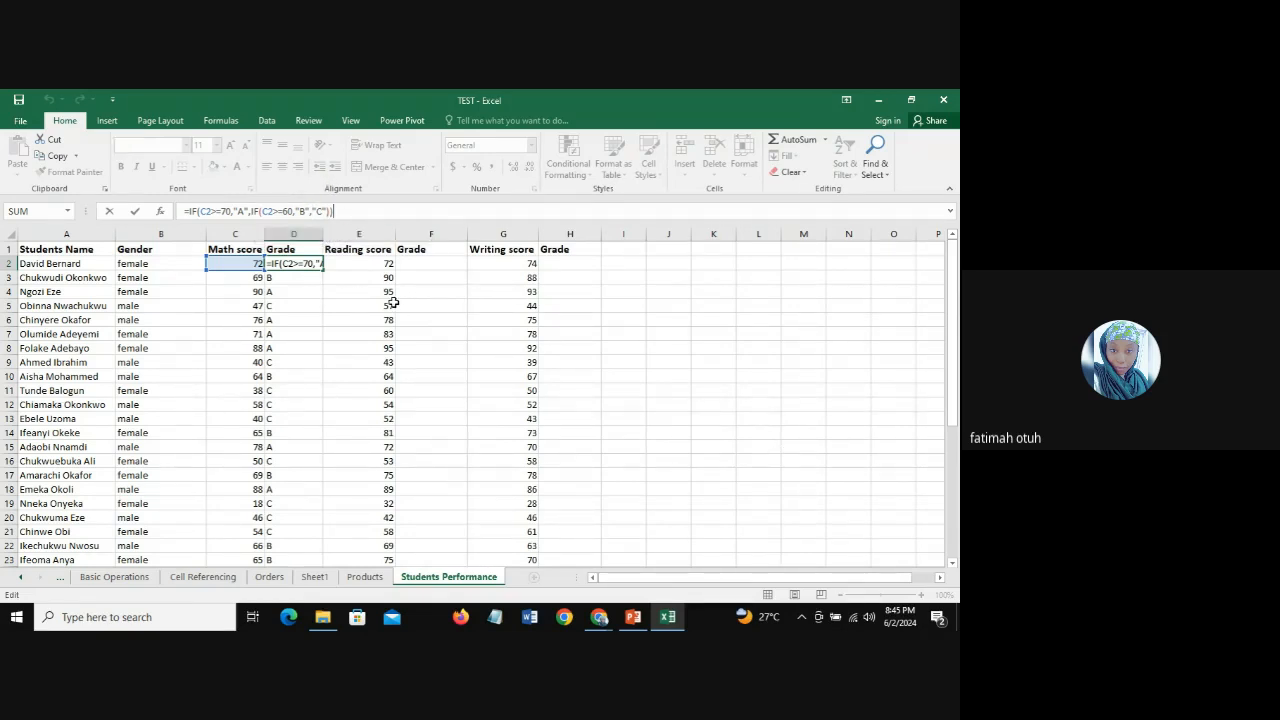
key(Return)
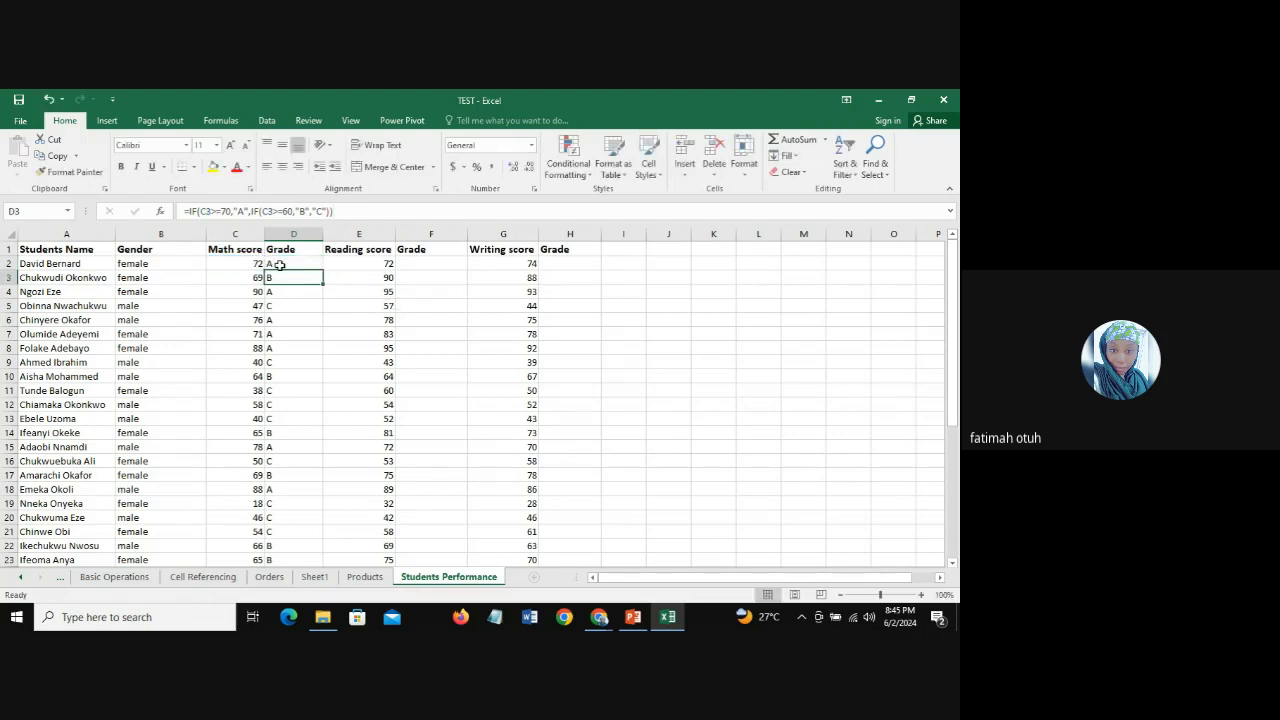
Step: In the D2 formula, insert a third nested IF testing C2>=50 before "C", making "C" its true result
click(288, 264)
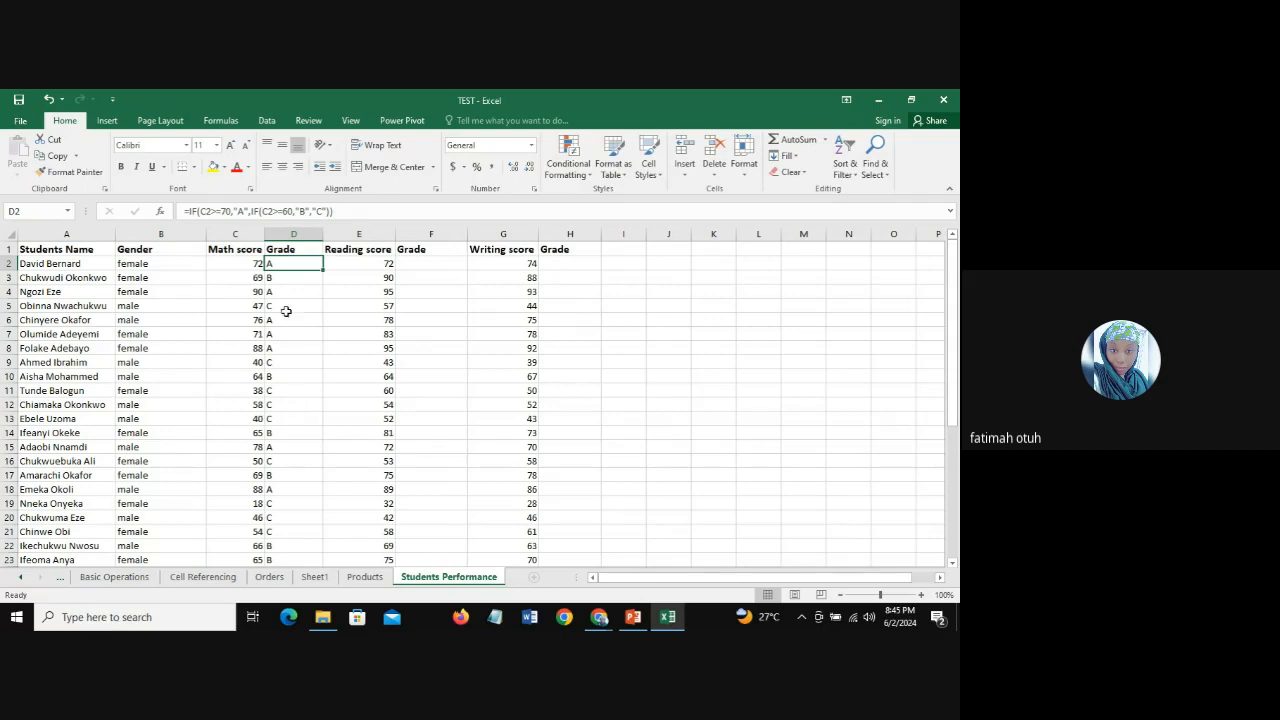
click(313, 211)
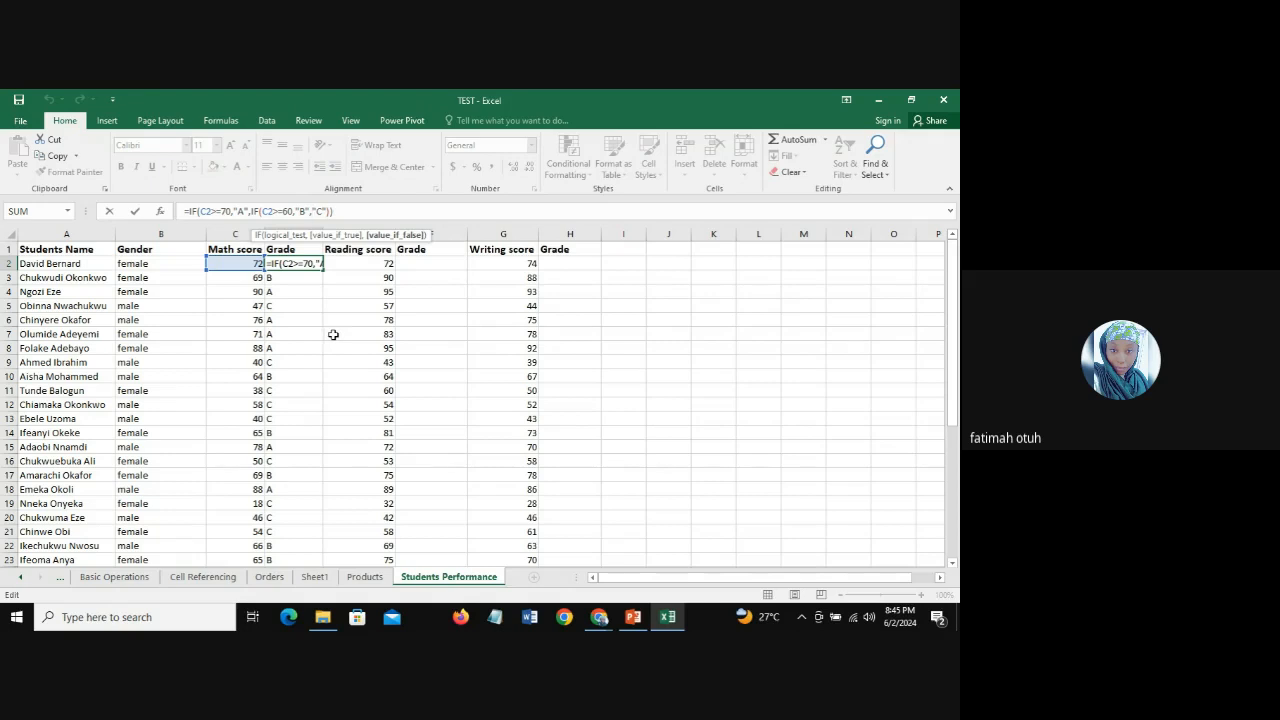
text(IF)
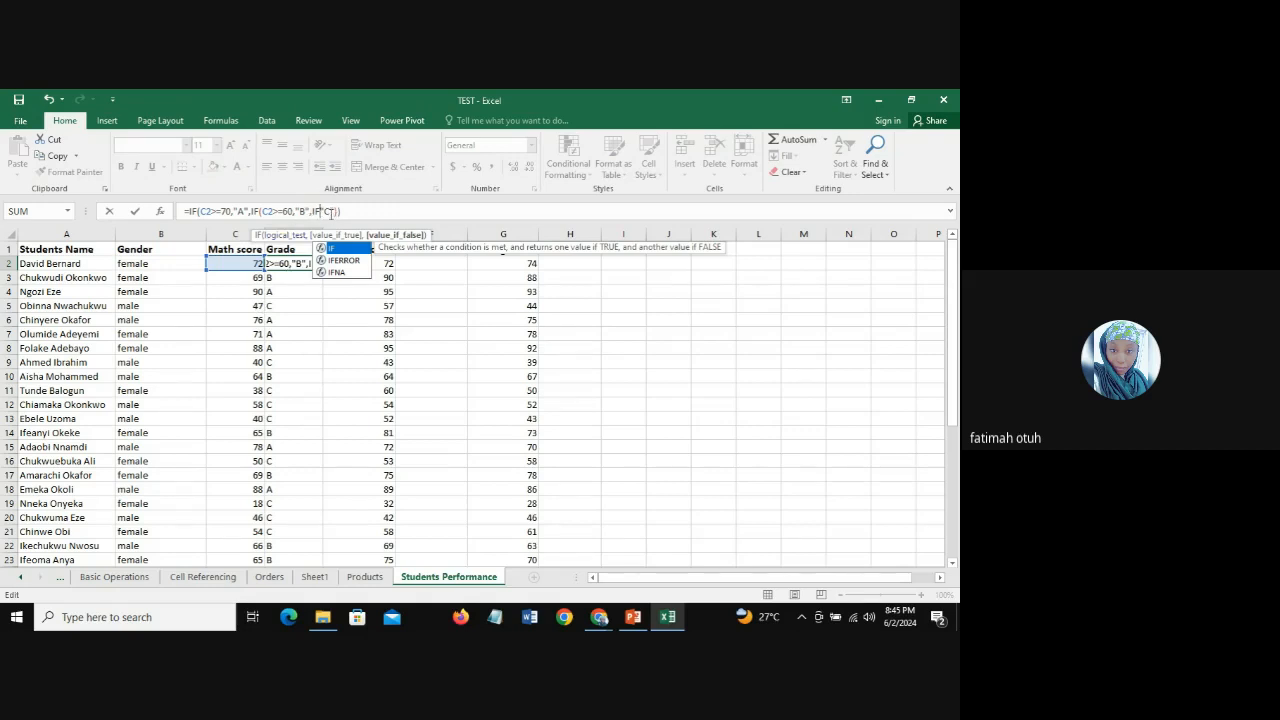
text(()
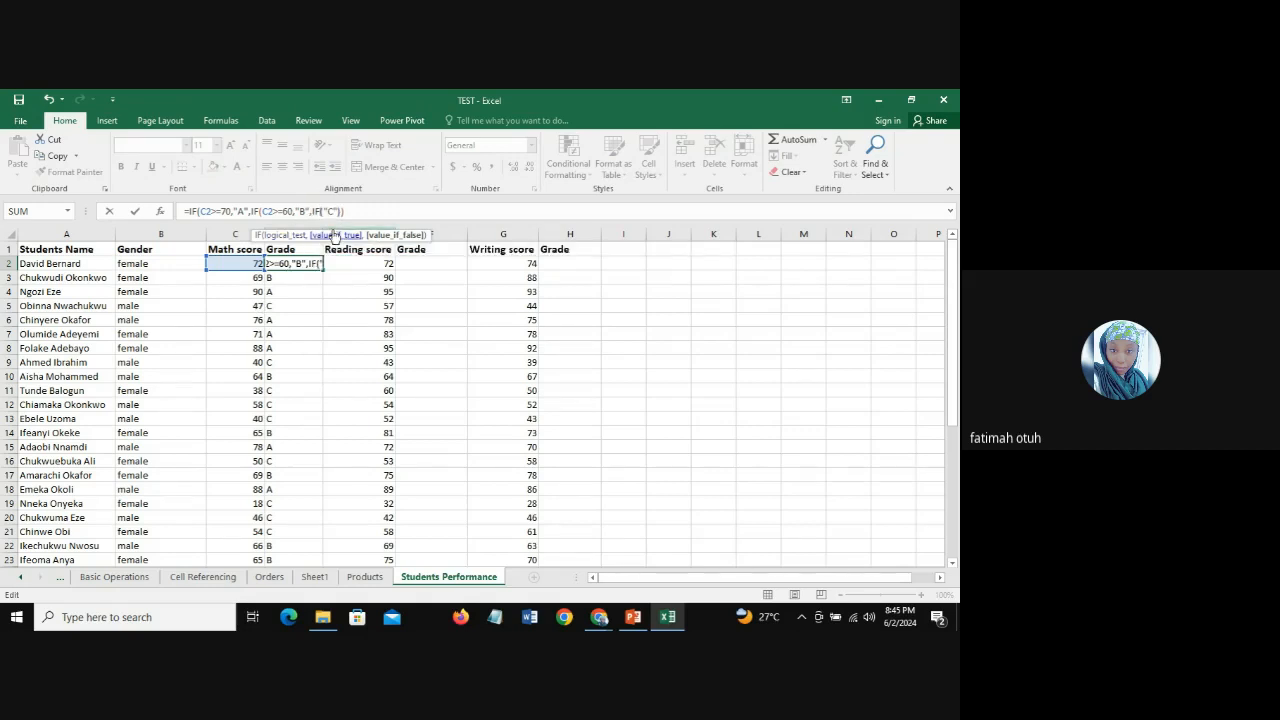
click(242, 264)
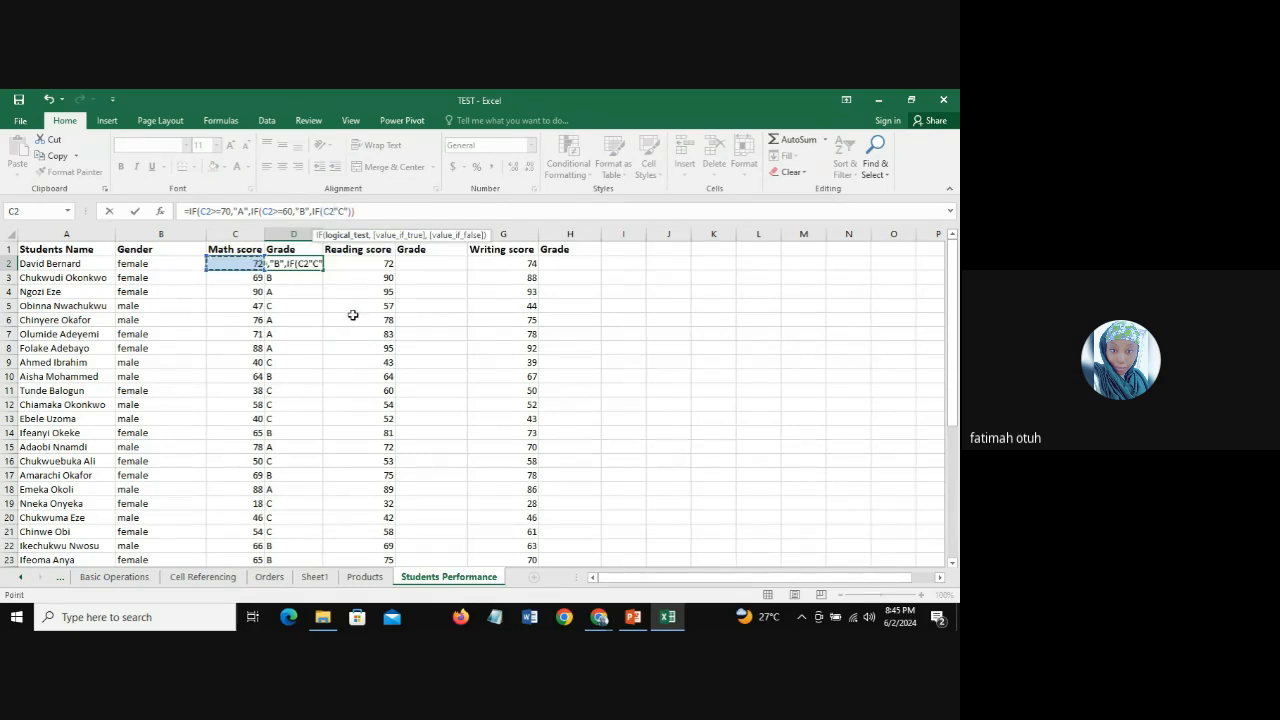
text(>=50,)
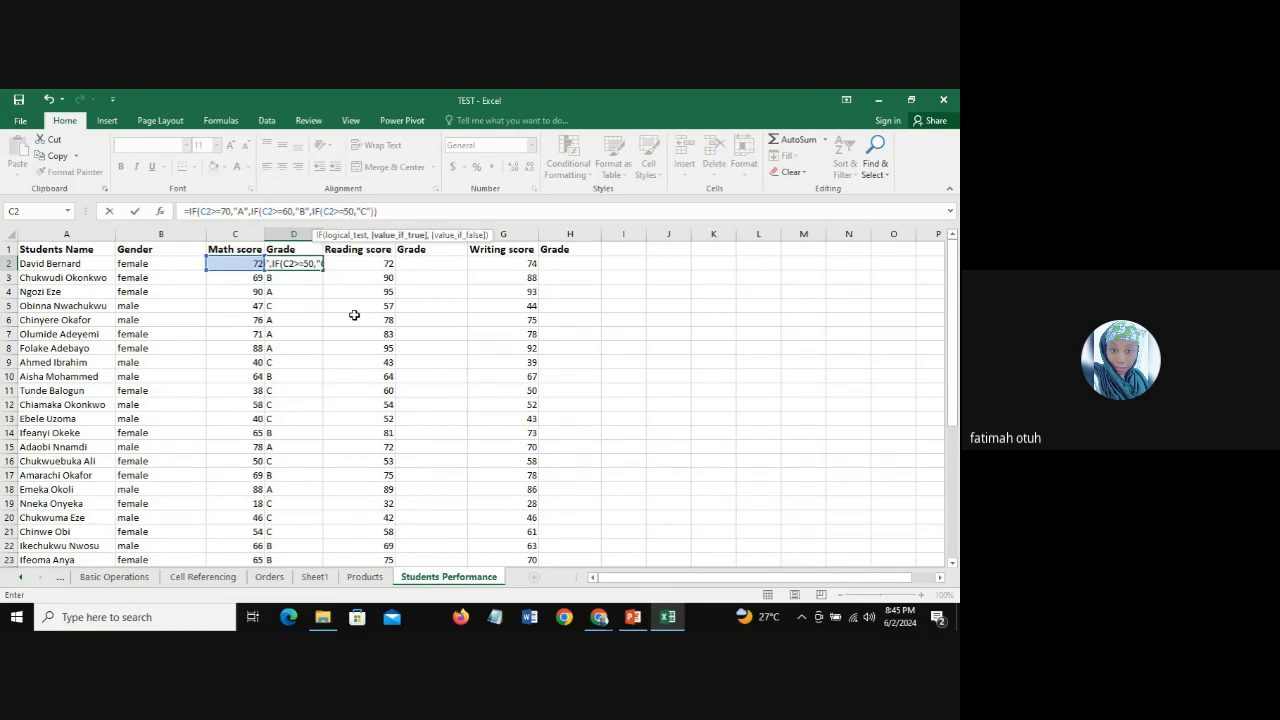
Step: Add "D" as the innermost IF's false result and enter D2 as =IF(C2>=70,"A",IF(C2>=60,"B",IF(C2>=50,"C","D")))
click(370, 211)
text(,)
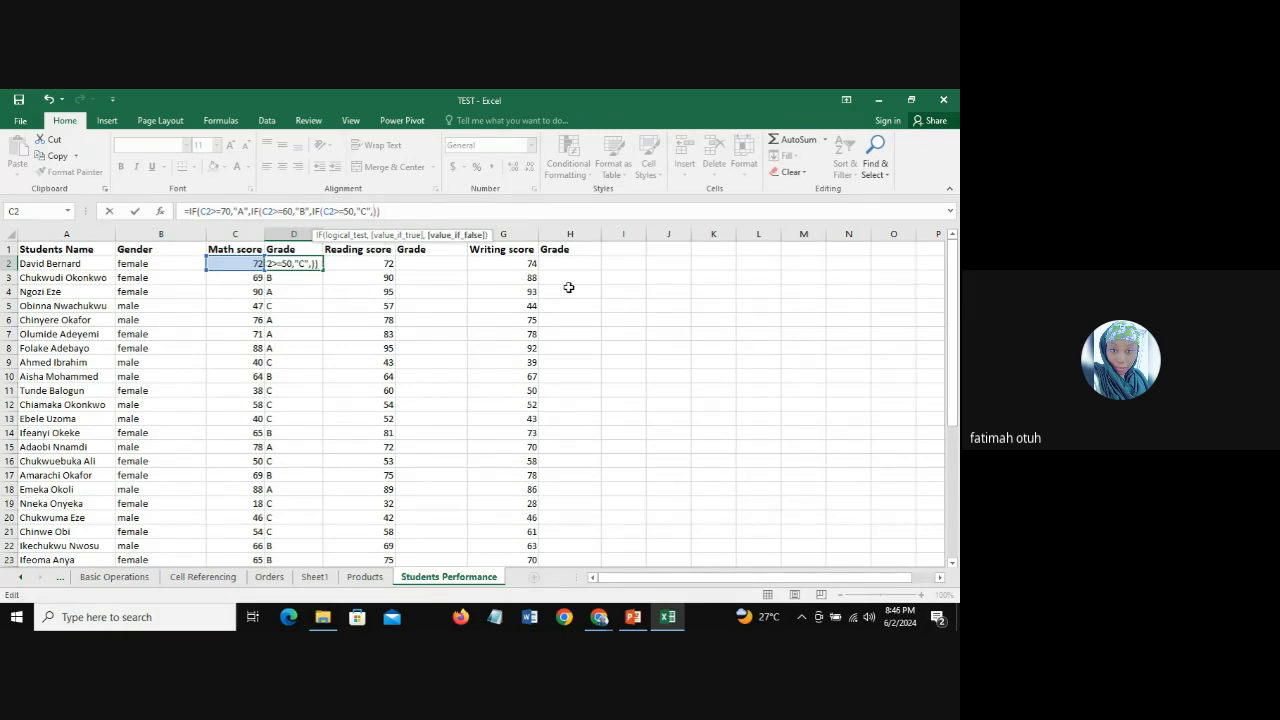
text("D")
click(405, 213)
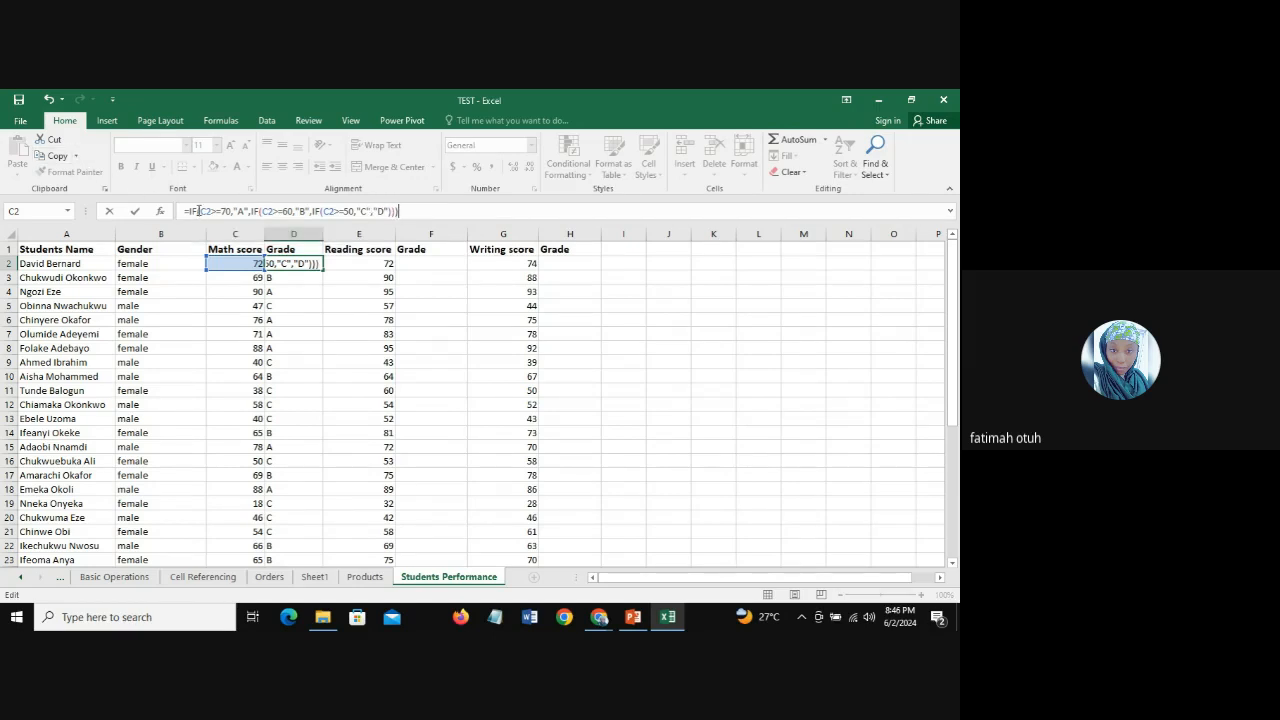
key(Return)
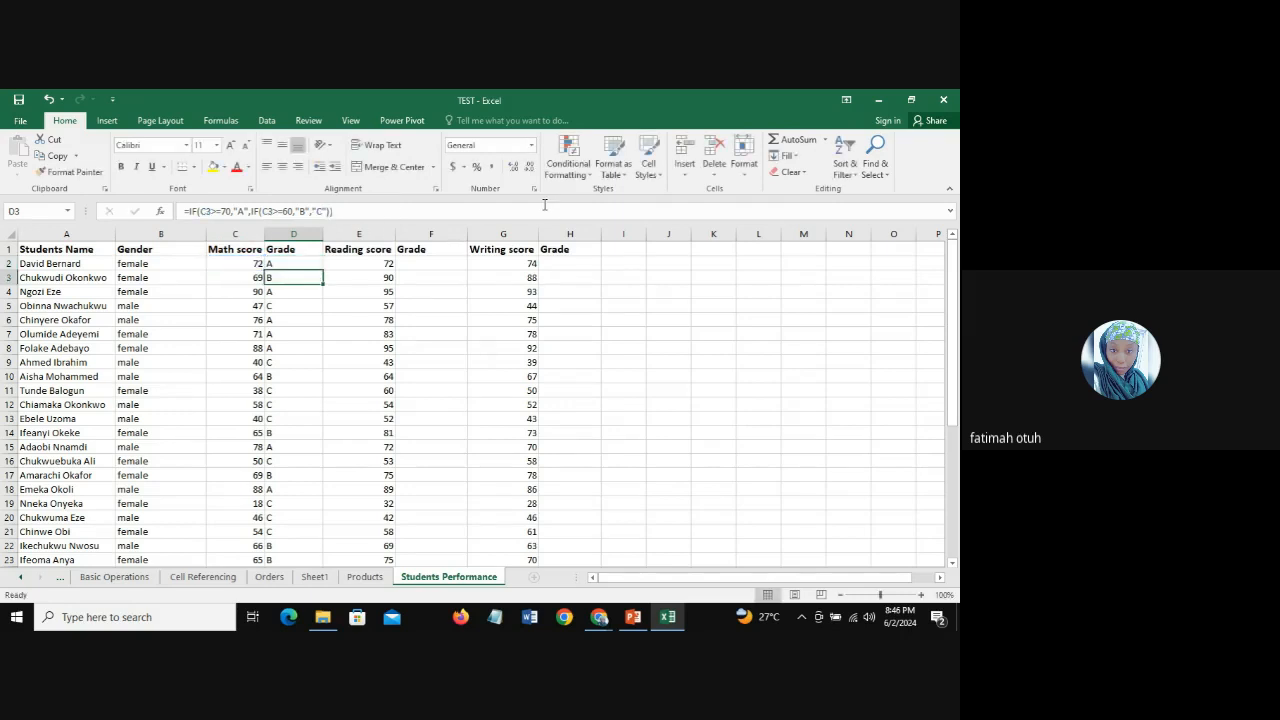
Step: Fill the three-level IF formula from D2 down the Math score's Grade column and check the formulas and grades between D5 and D19
click(295, 263)
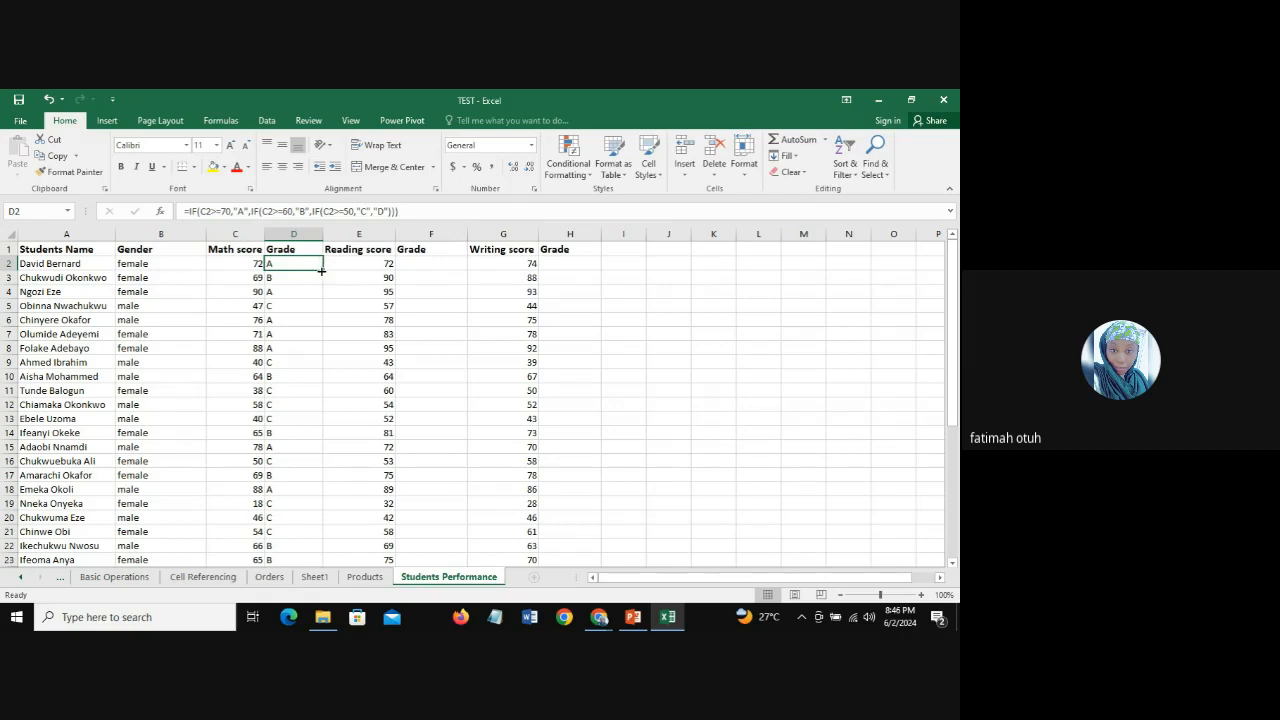
double_click(323, 268)
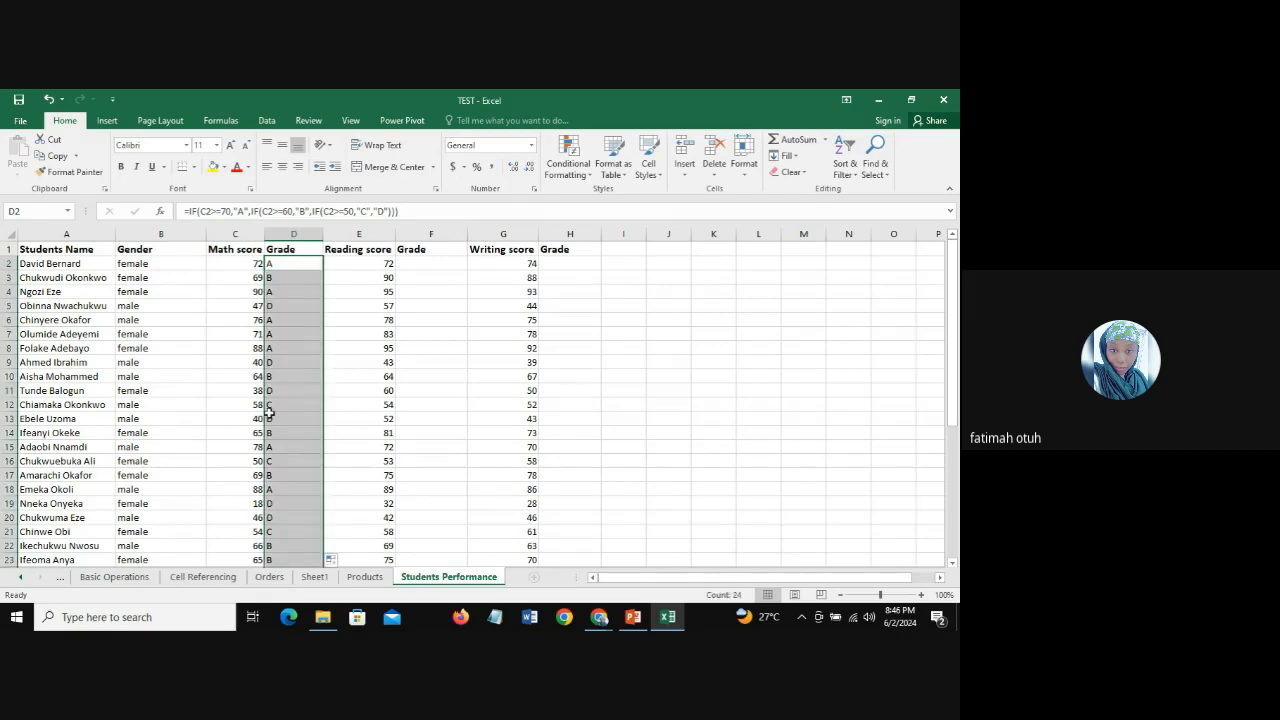
click(287, 368)
click(297, 325)
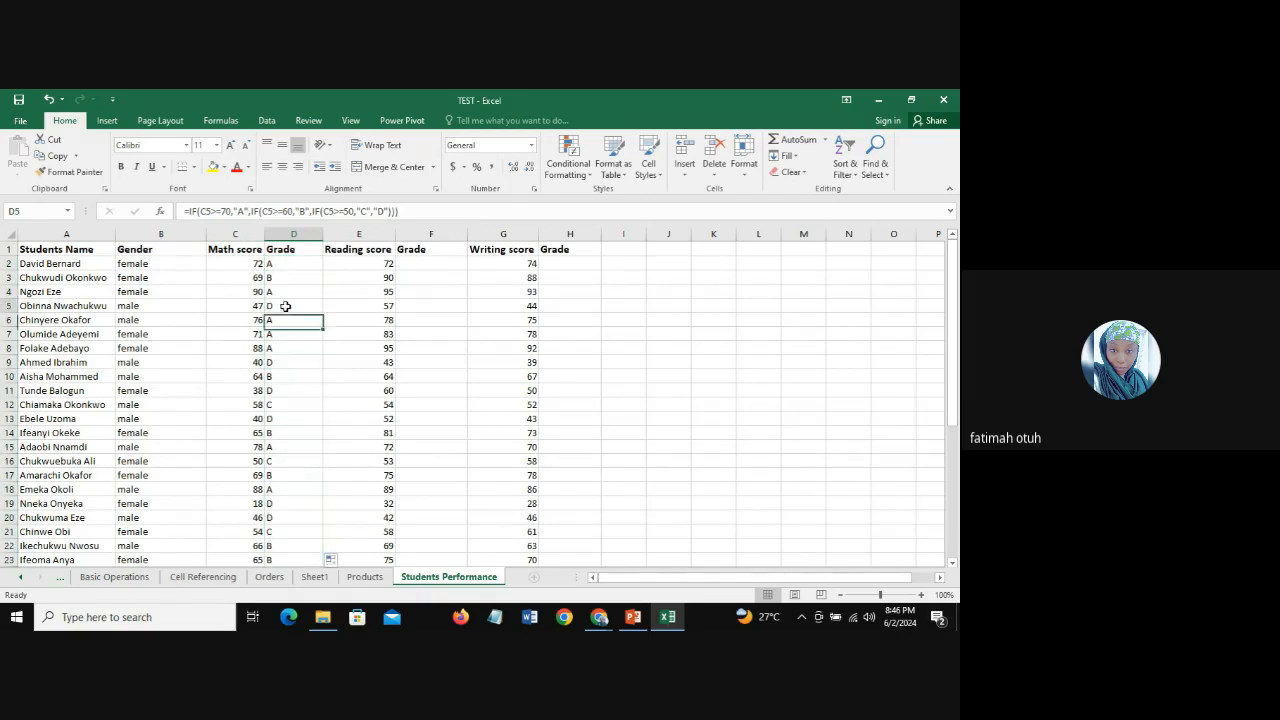
click(286, 306)
click(291, 363)
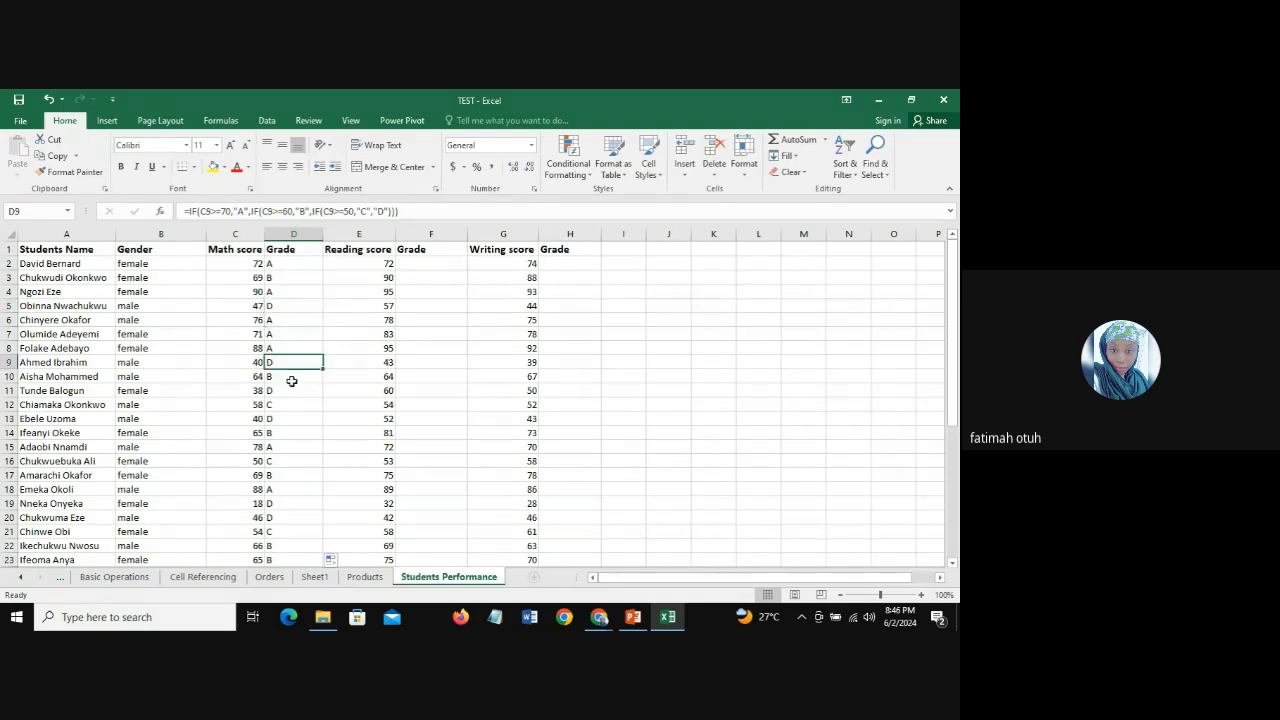
click(290, 390)
click(292, 418)
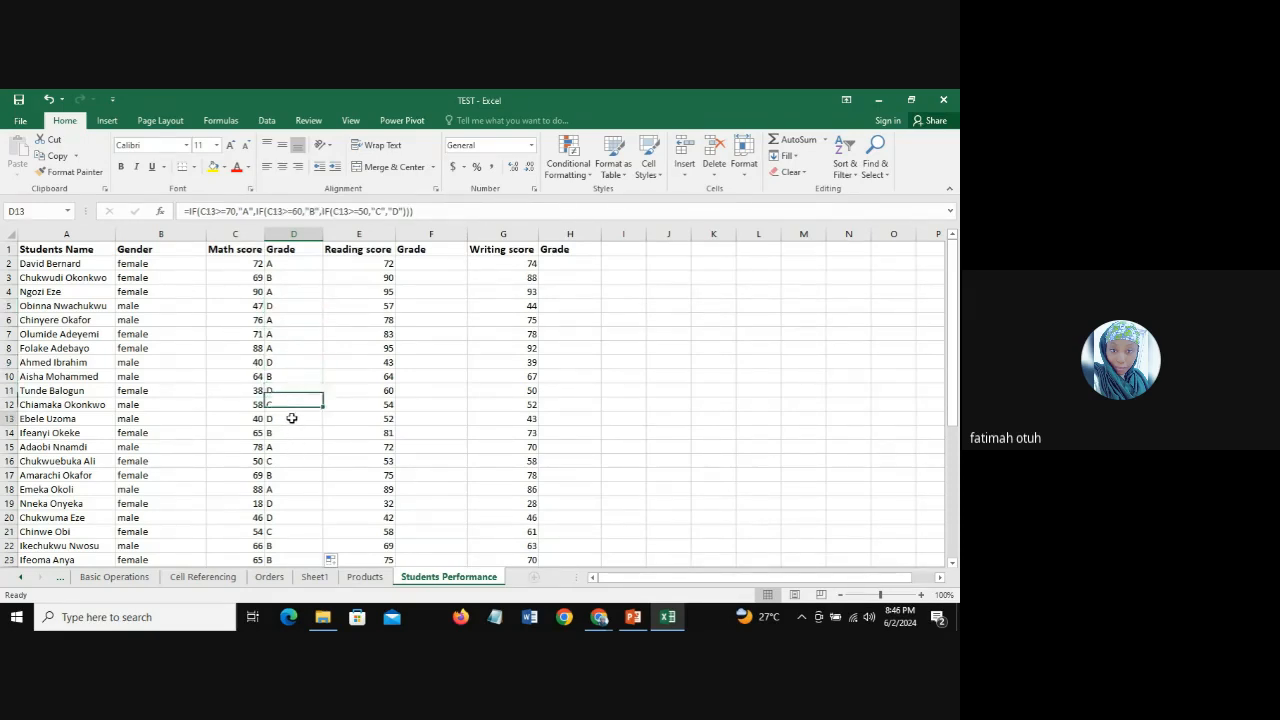
click(293, 505)
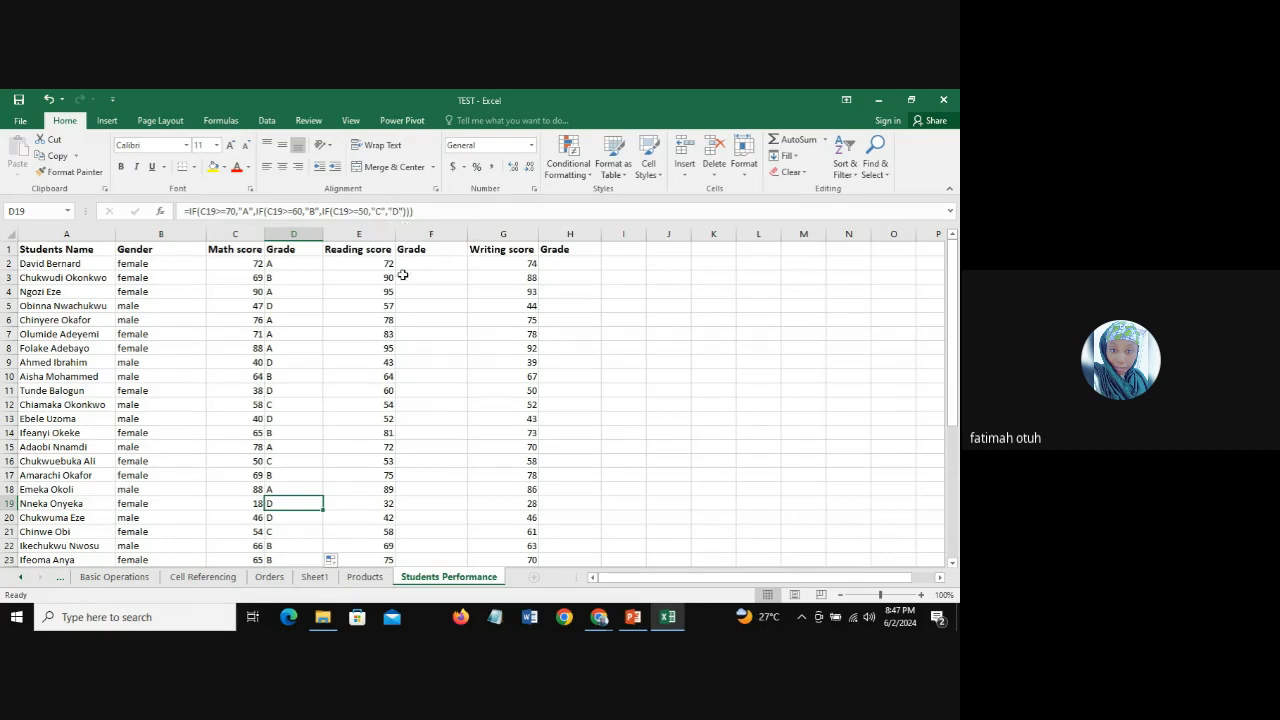
Step: In the D2 formula, insert a fourth nested IF testing C2>=40 before "D", making "D" its true result
click(300, 265)
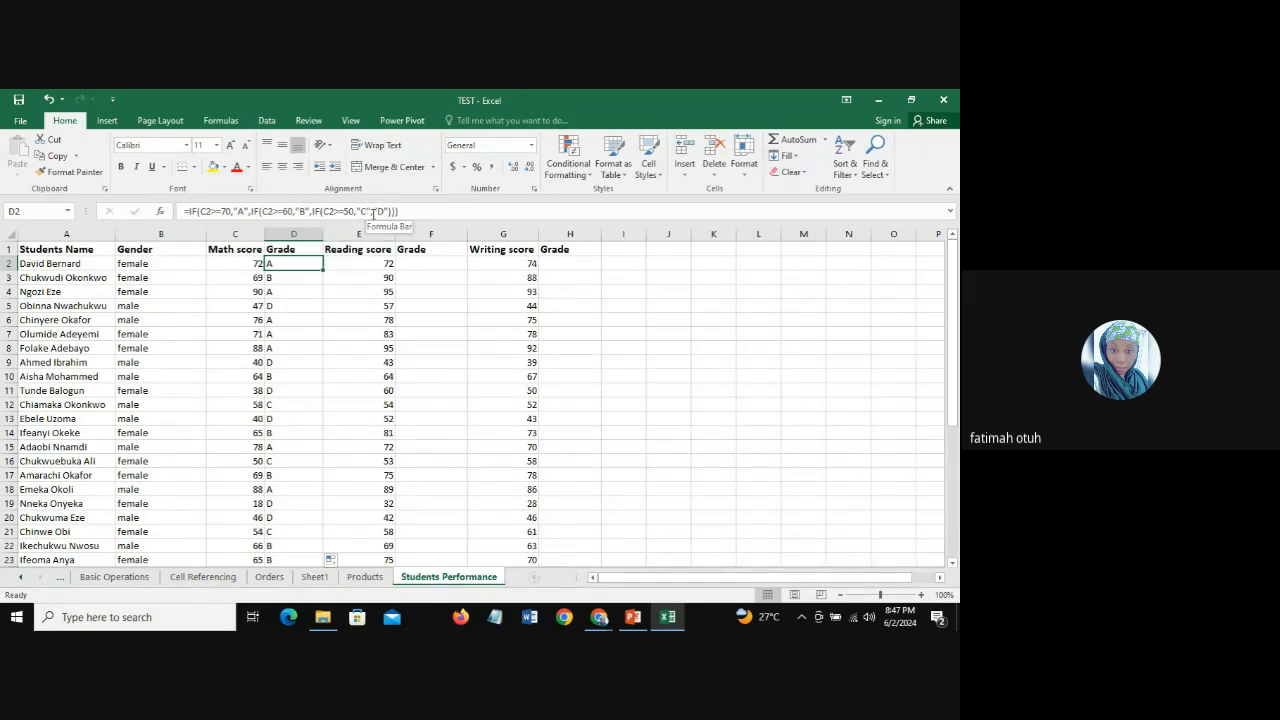
click(373, 211)
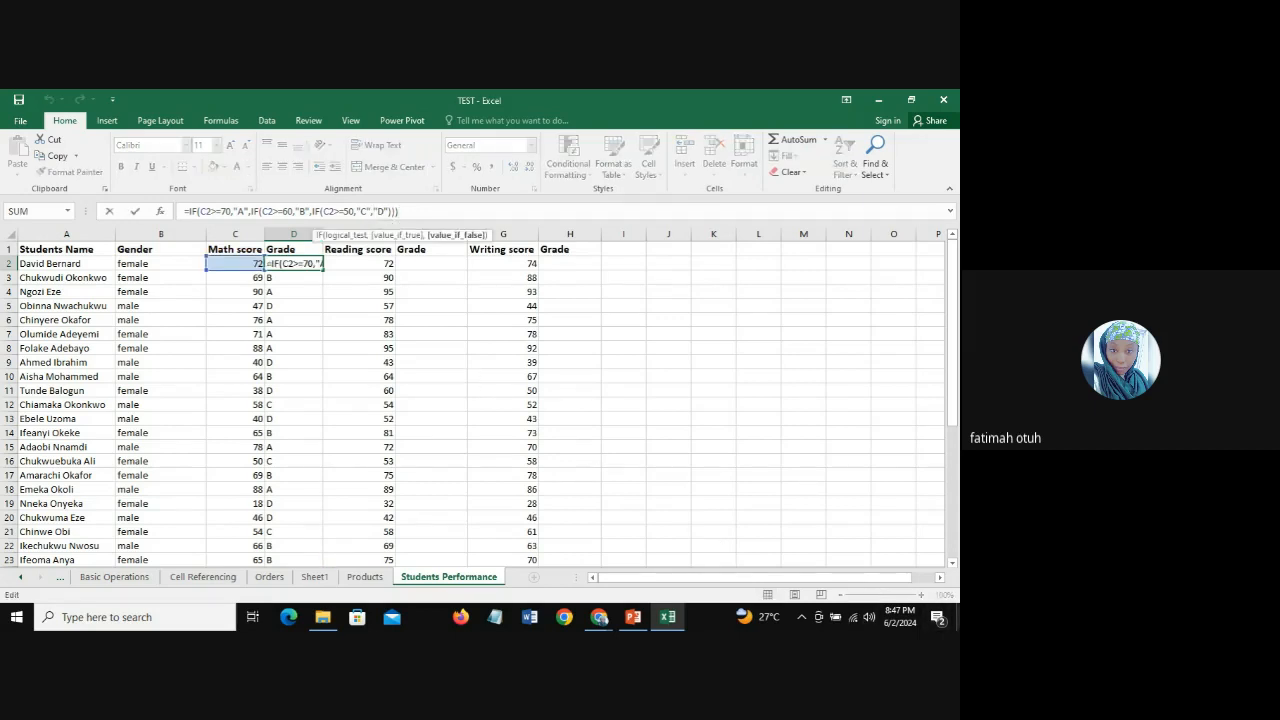
text(IF)
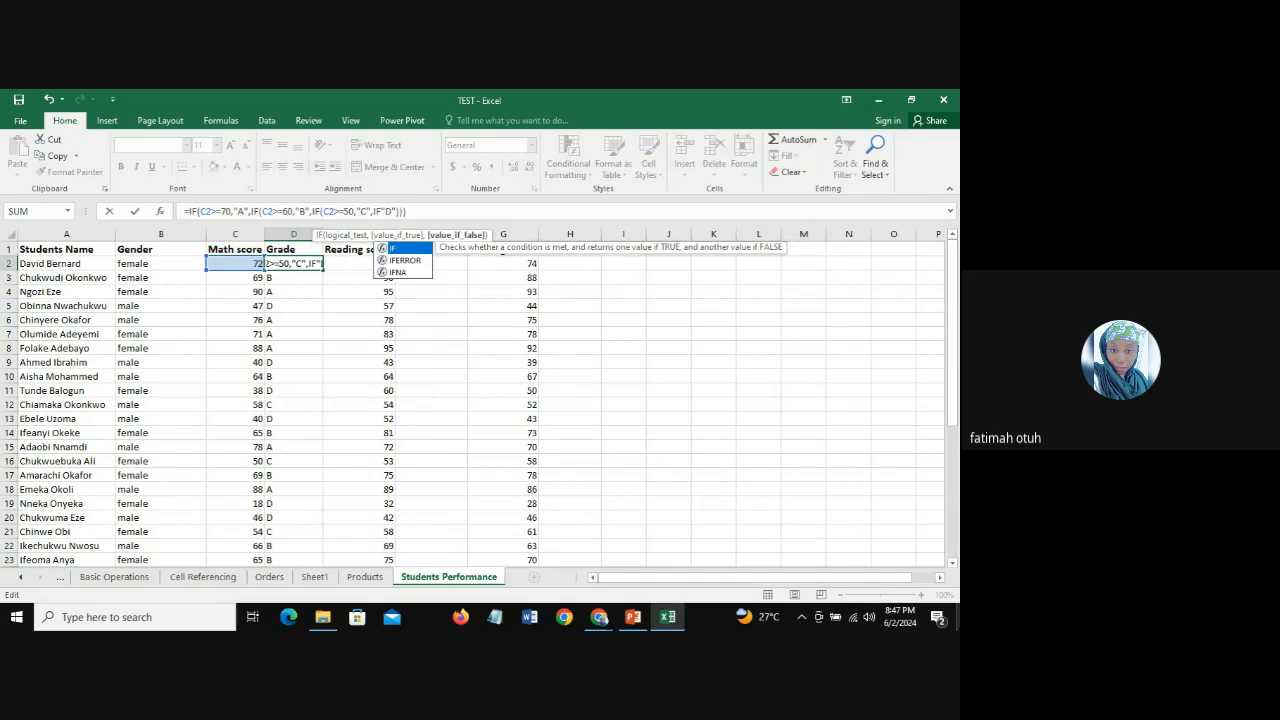
text(()
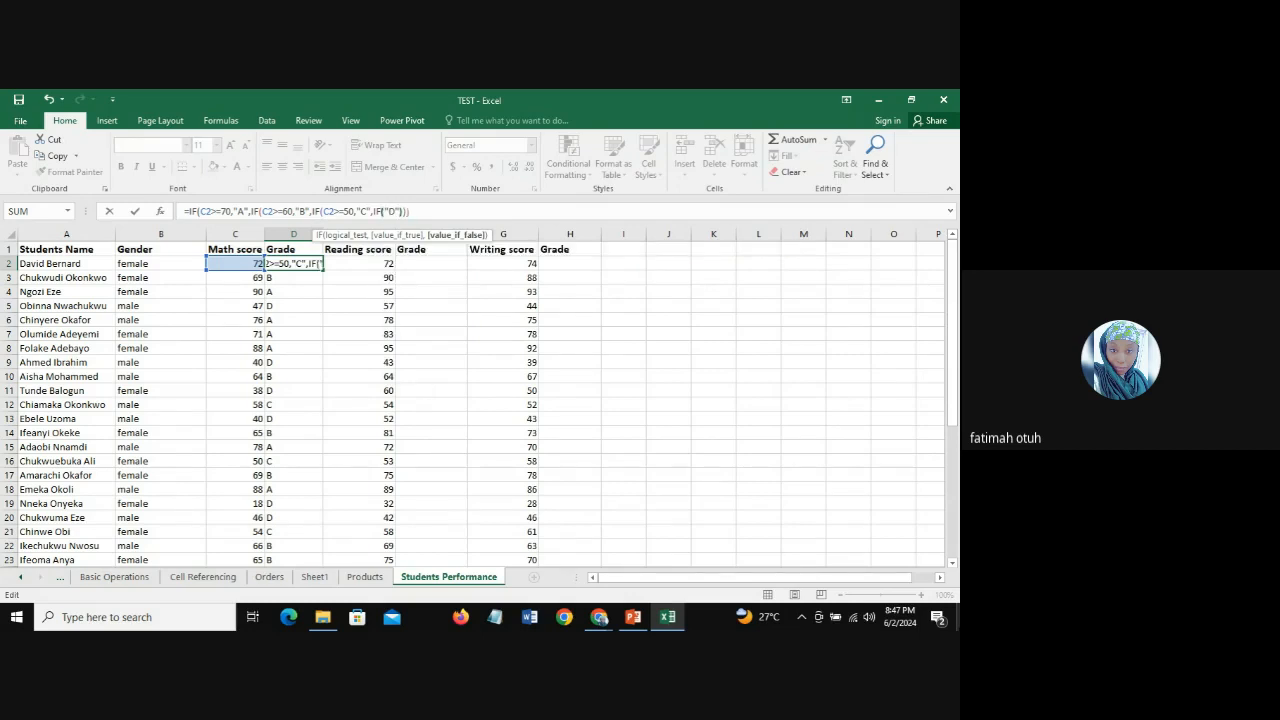
click(239, 263)
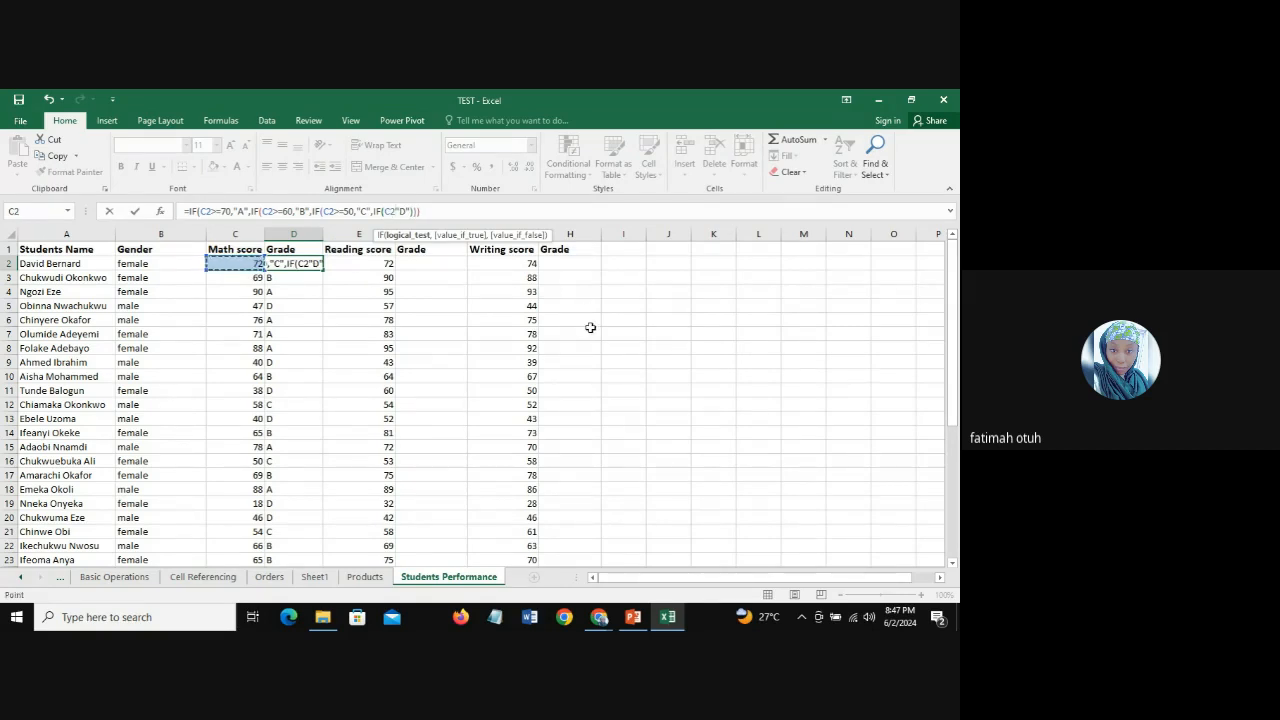
text(>)
text(=)
text(40)
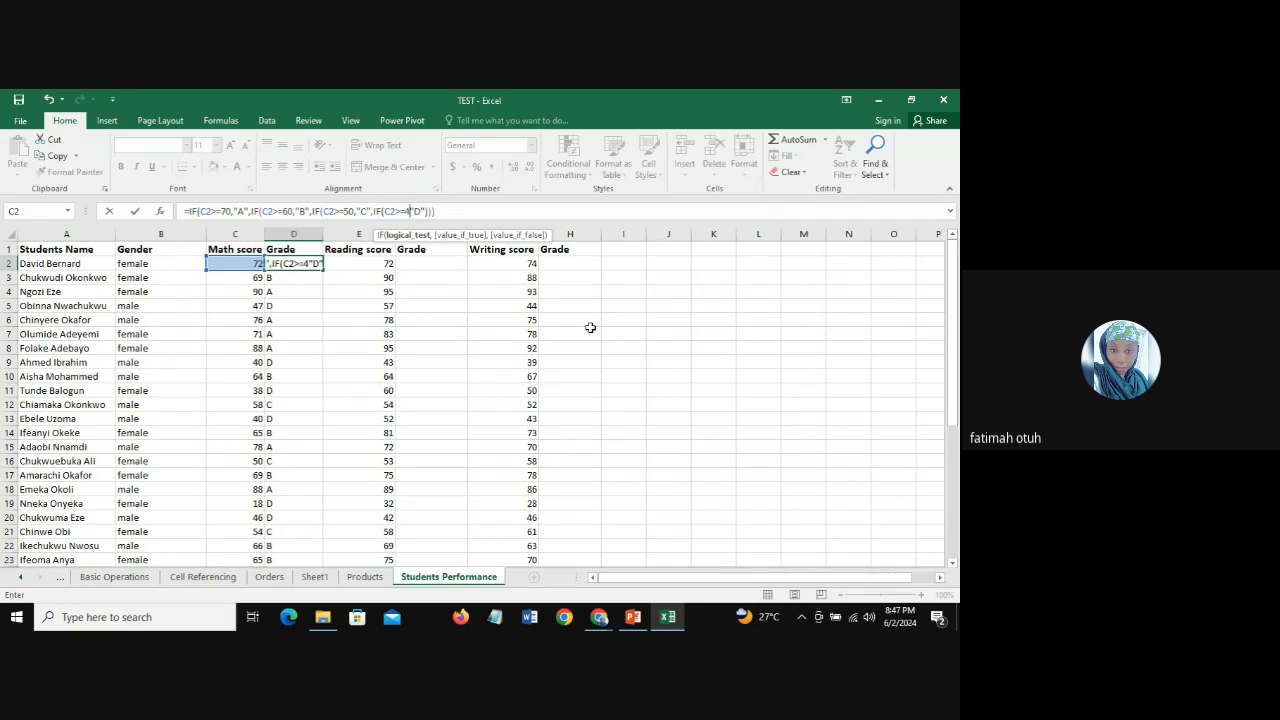
text(,)
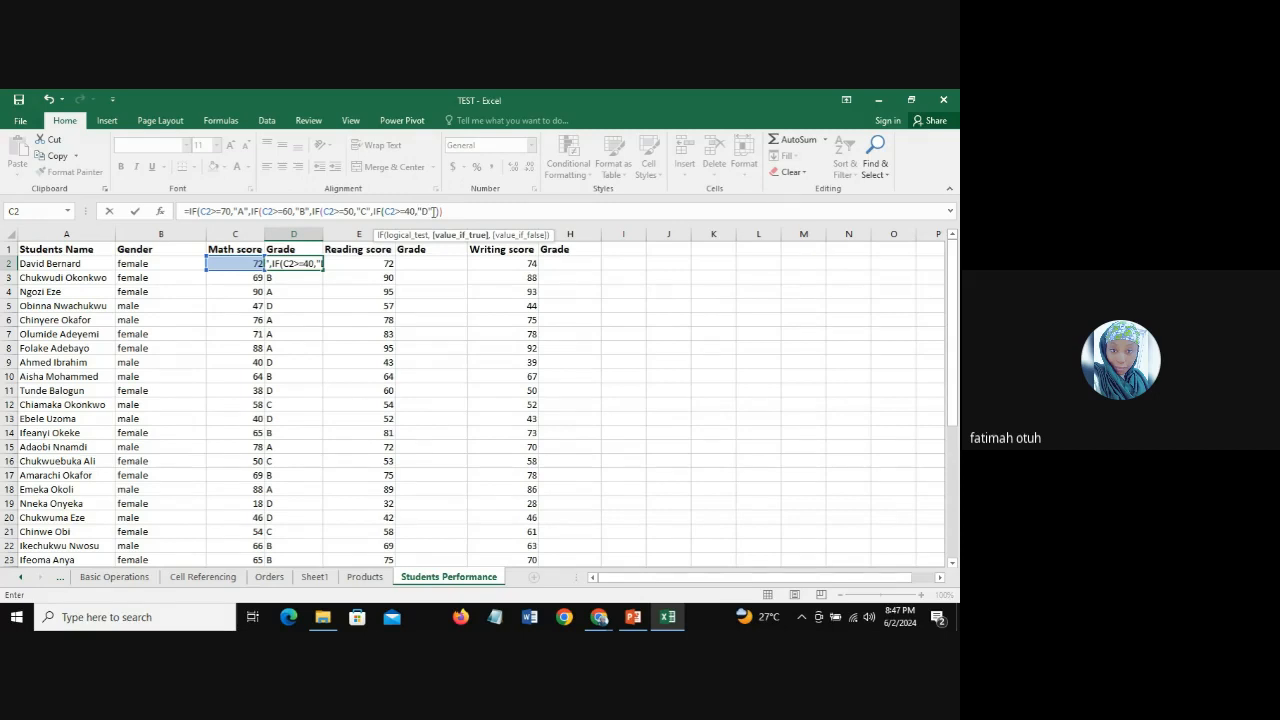
Step: Add "E" as the innermost IF's false result and enter D2 as =IF(C2>=70,"A",IF(C2>=60,"B",IF(C2>=50,"C",IF(C2>=40,"D","E"))))
click(433, 211)
text(,)
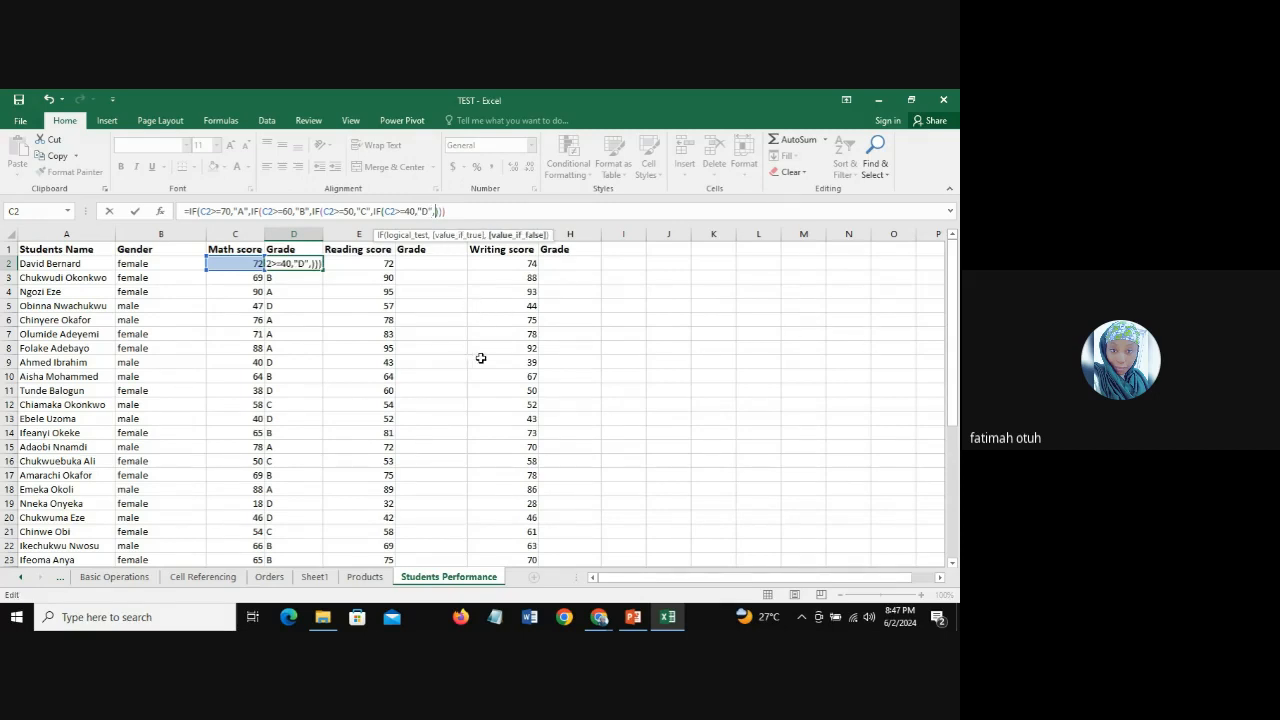
text("E"))
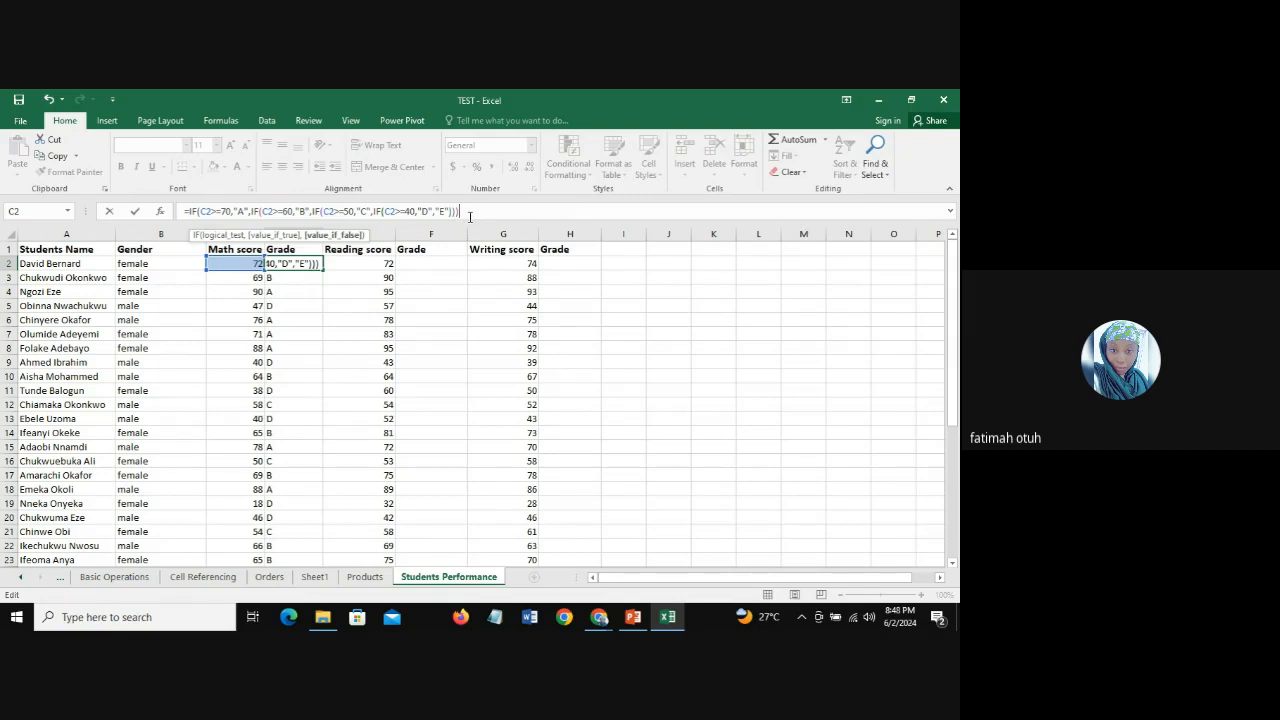
key(Return)
Step: Fill the four-level IF formula from D2 down the Math score's Grade column and check the grades in rows 11 and 19 against their scores
click(296, 262)
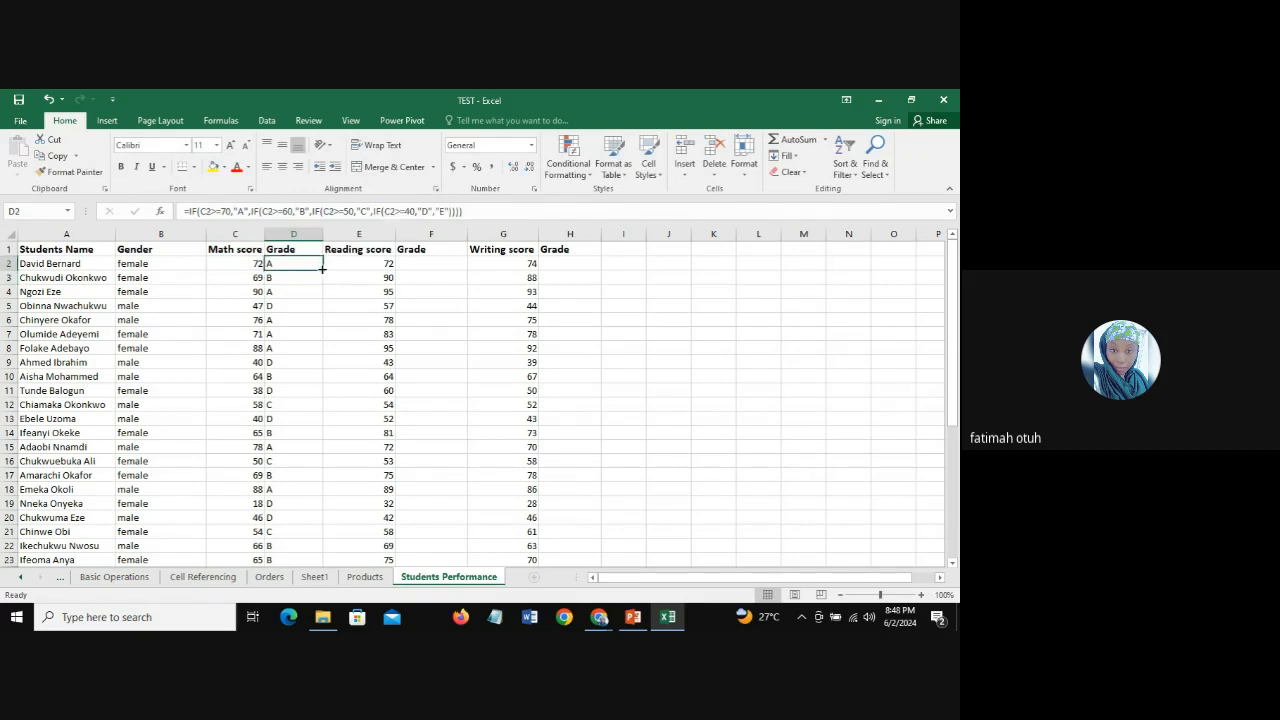
double_click(322, 269)
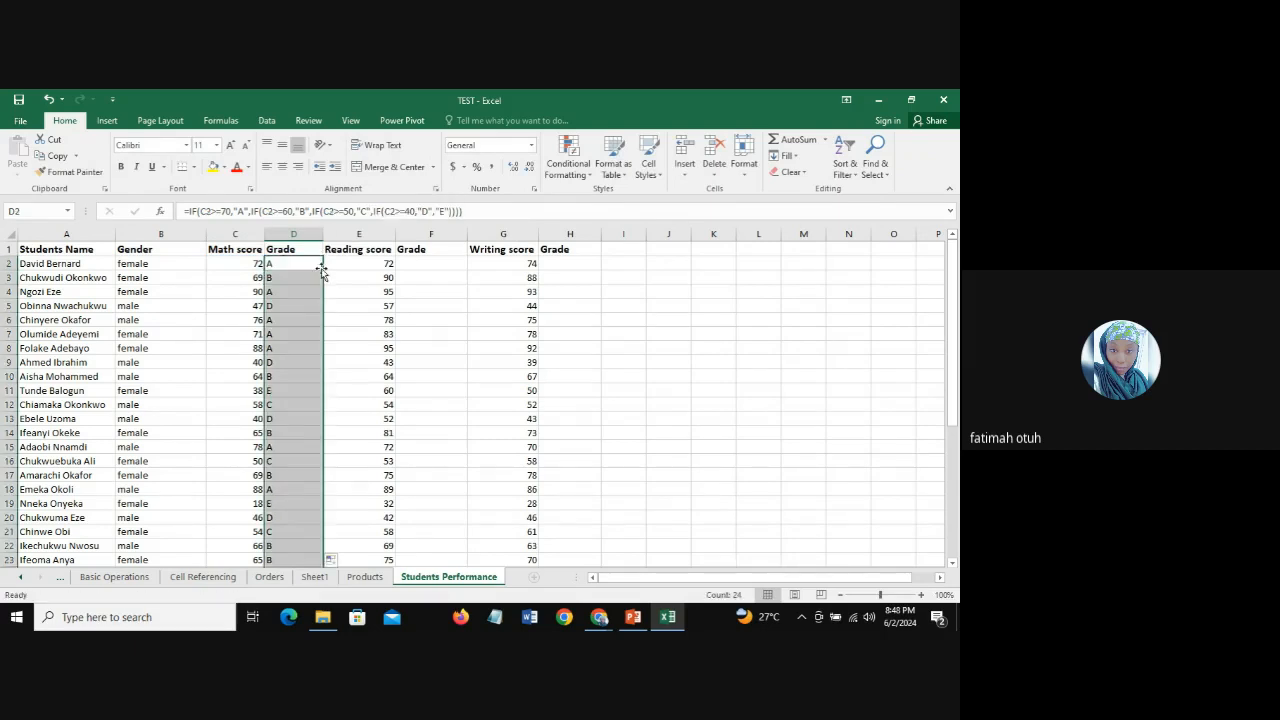
click(295, 391)
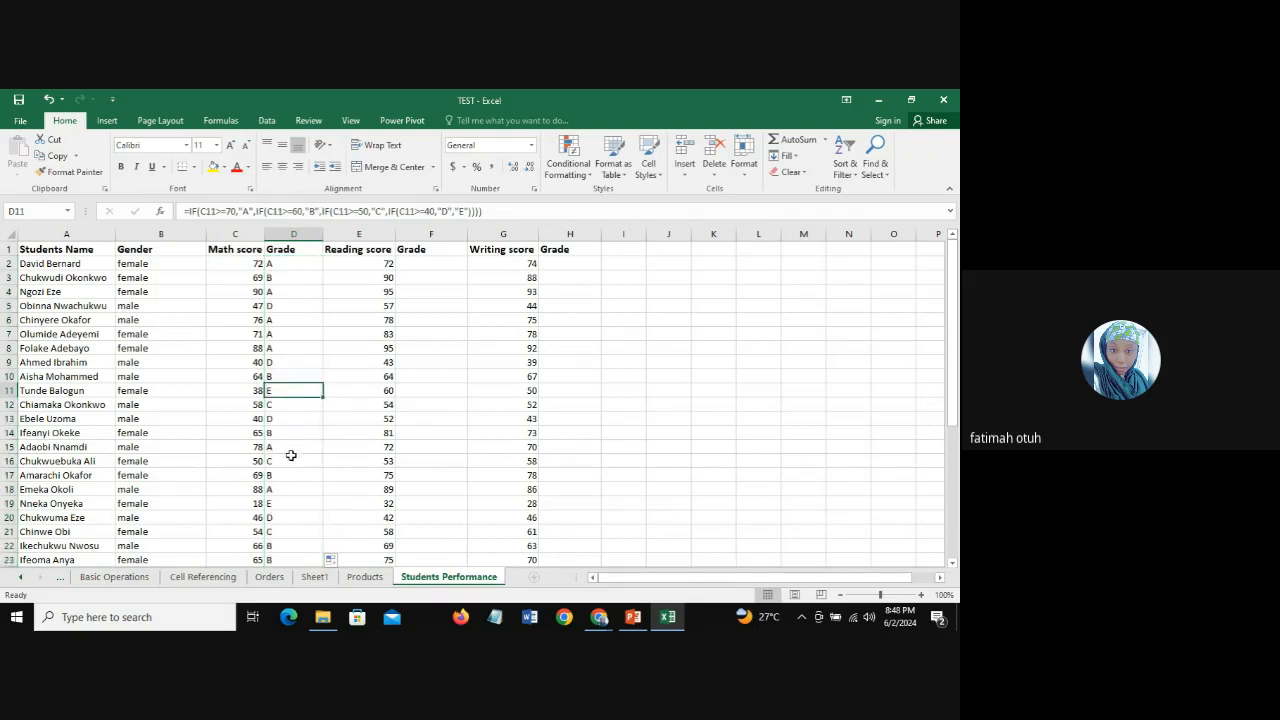
click(250, 390)
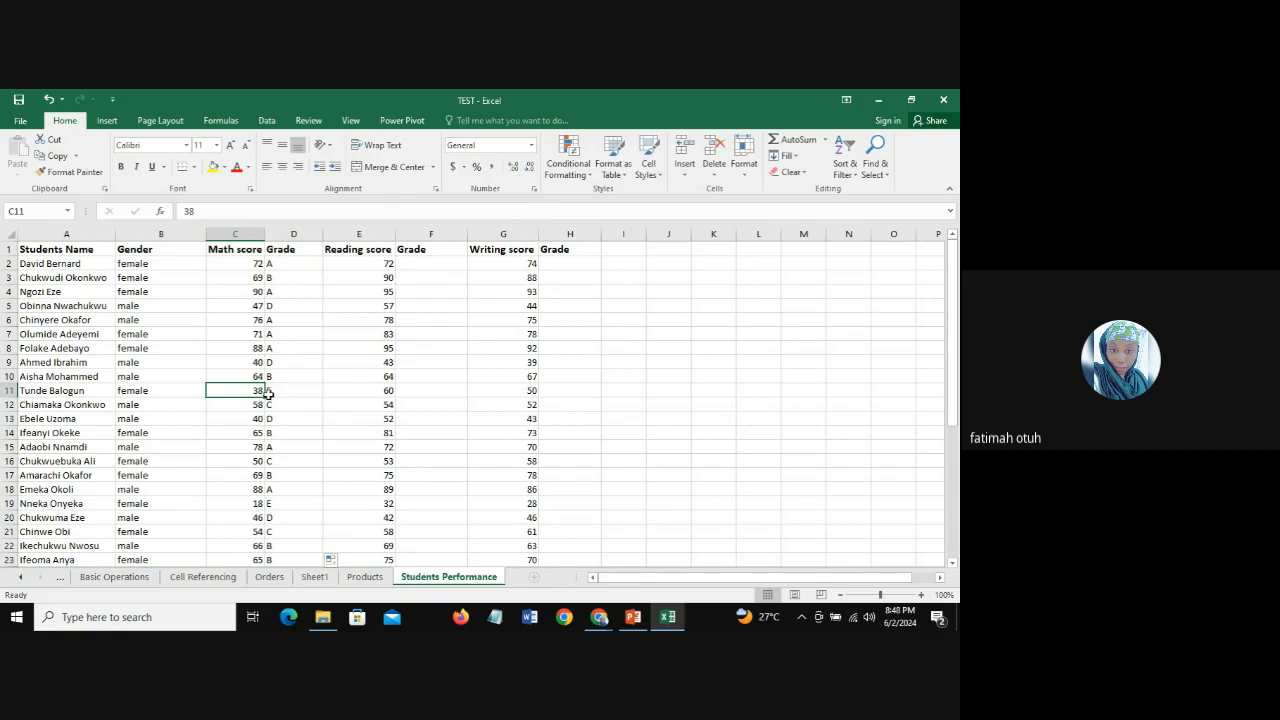
click(282, 391)
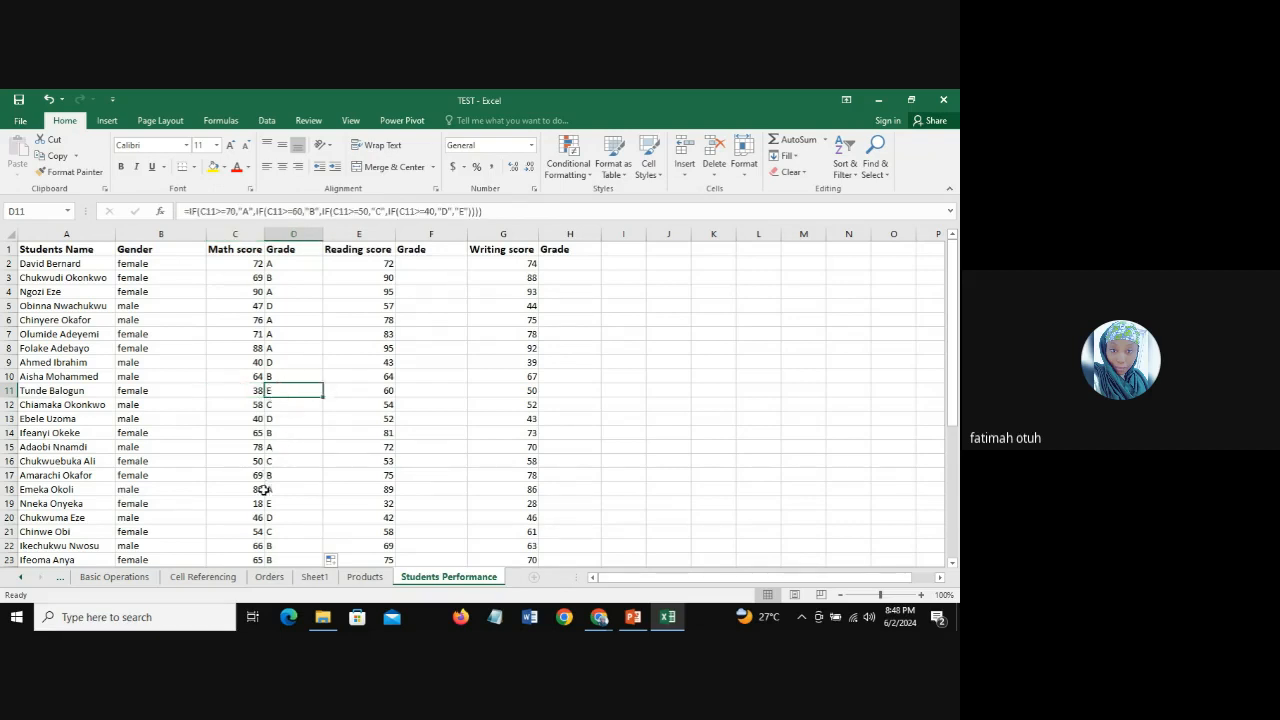
click(250, 503)
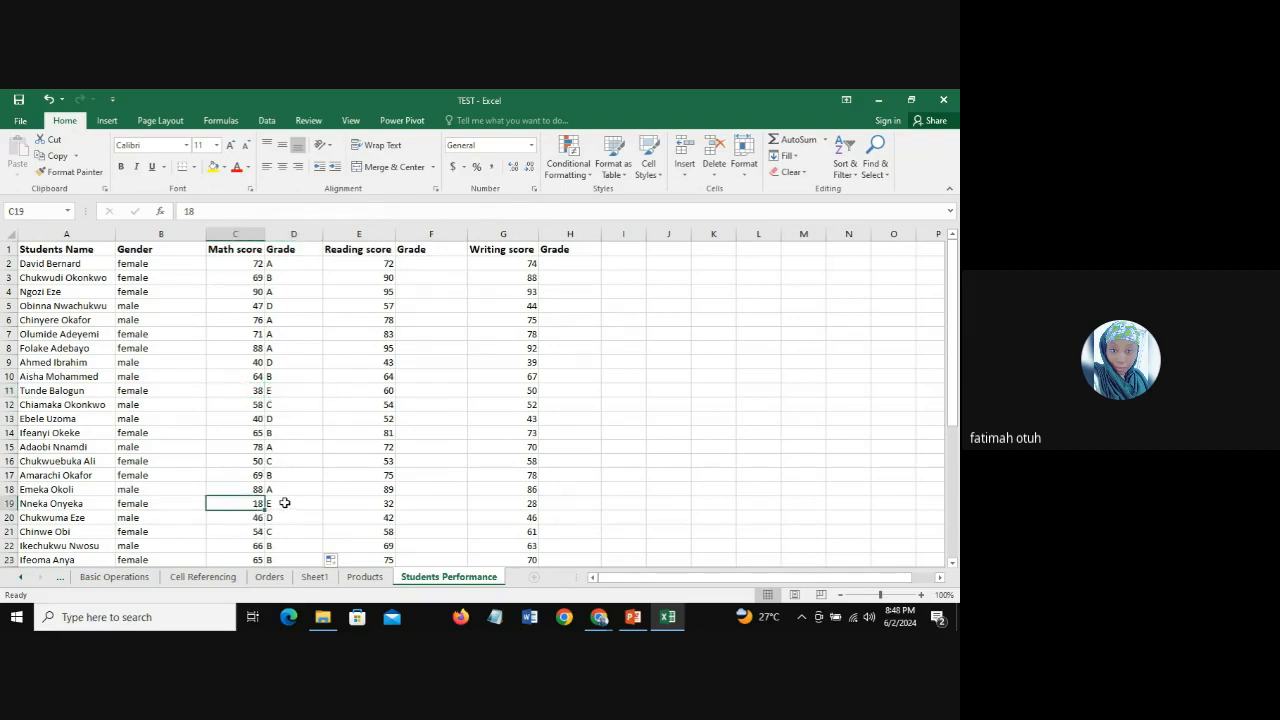
click(285, 503)
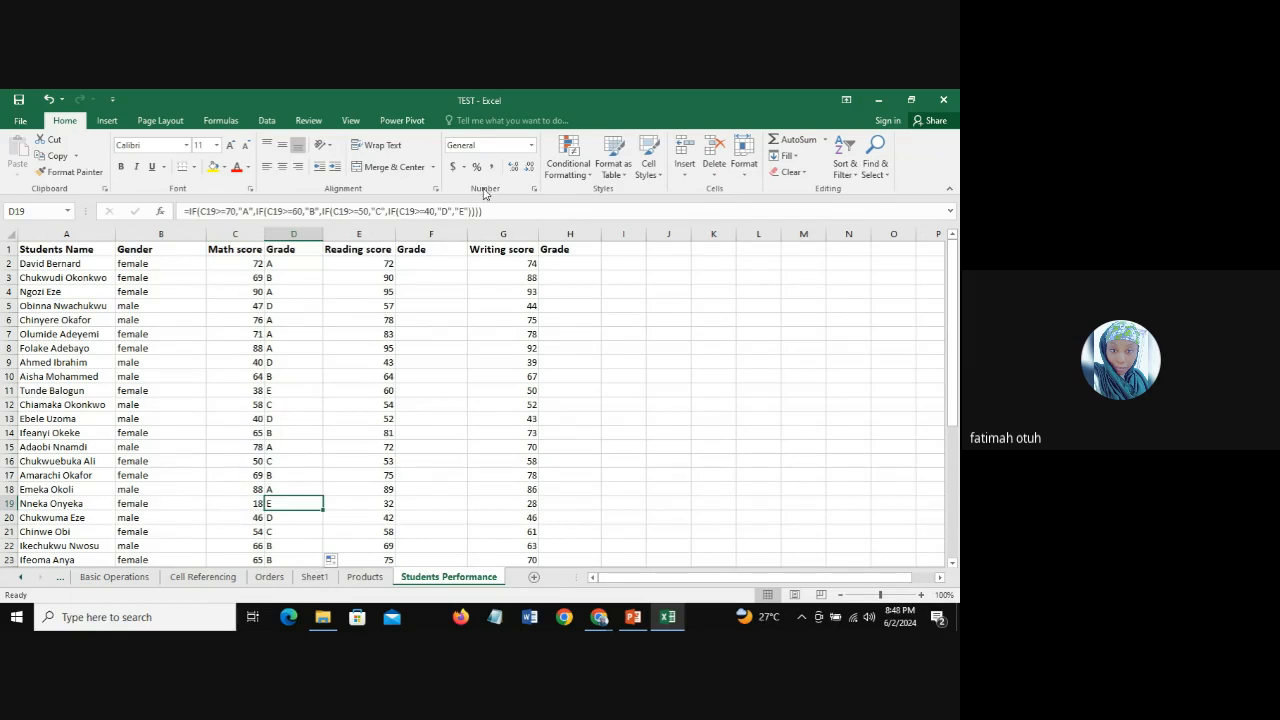
Step: In the D2 formula, insert a fifth nested IF testing C2>=30 before "E", making "E" its true result
click(241, 506)
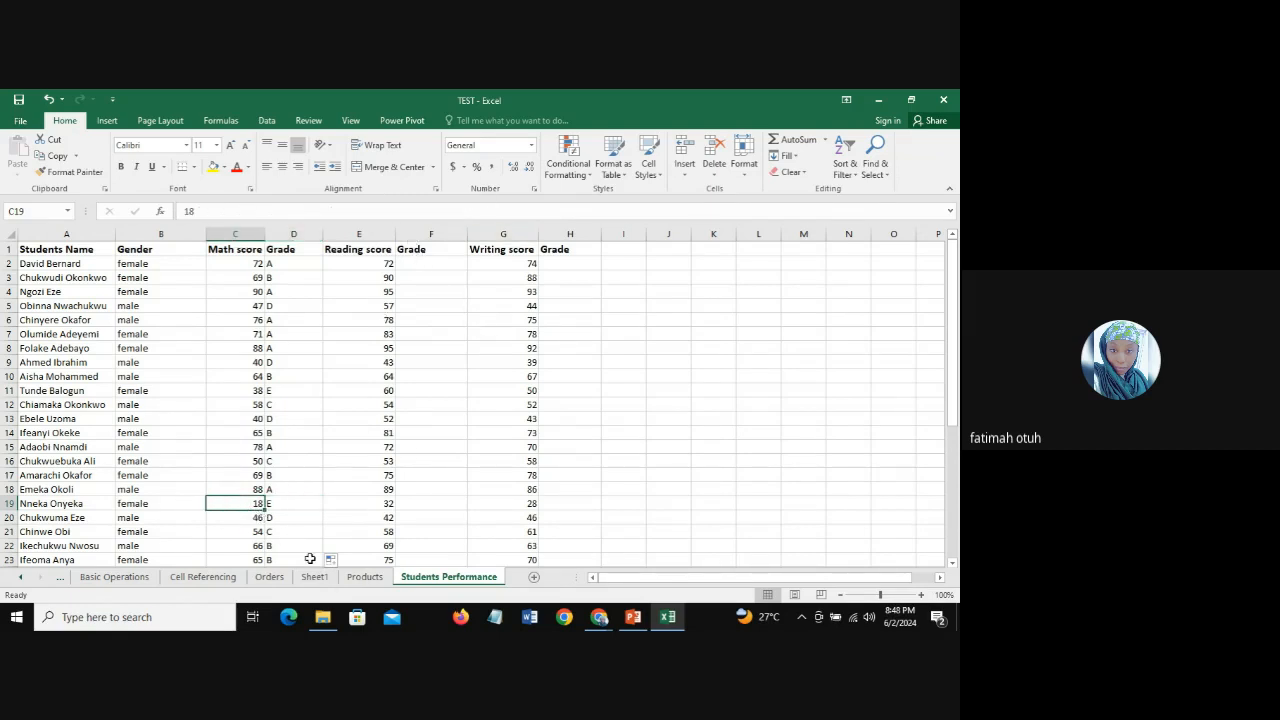
click(282, 263)
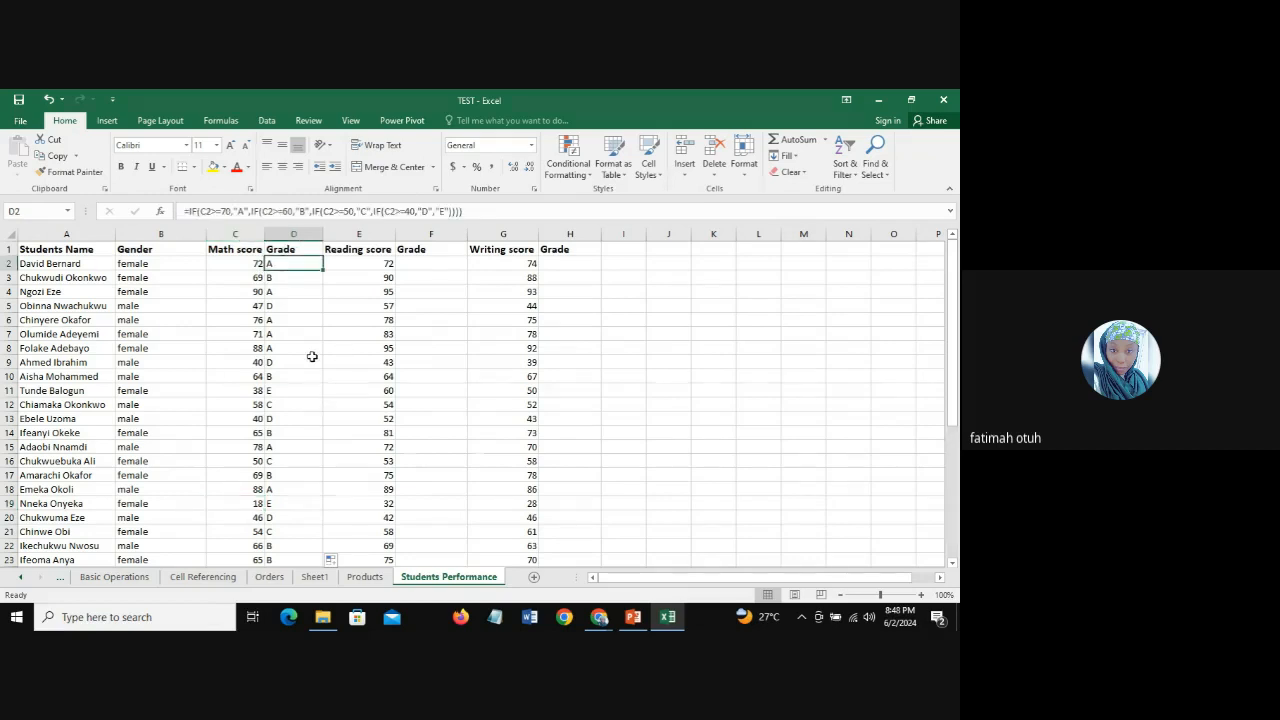
click(436, 210)
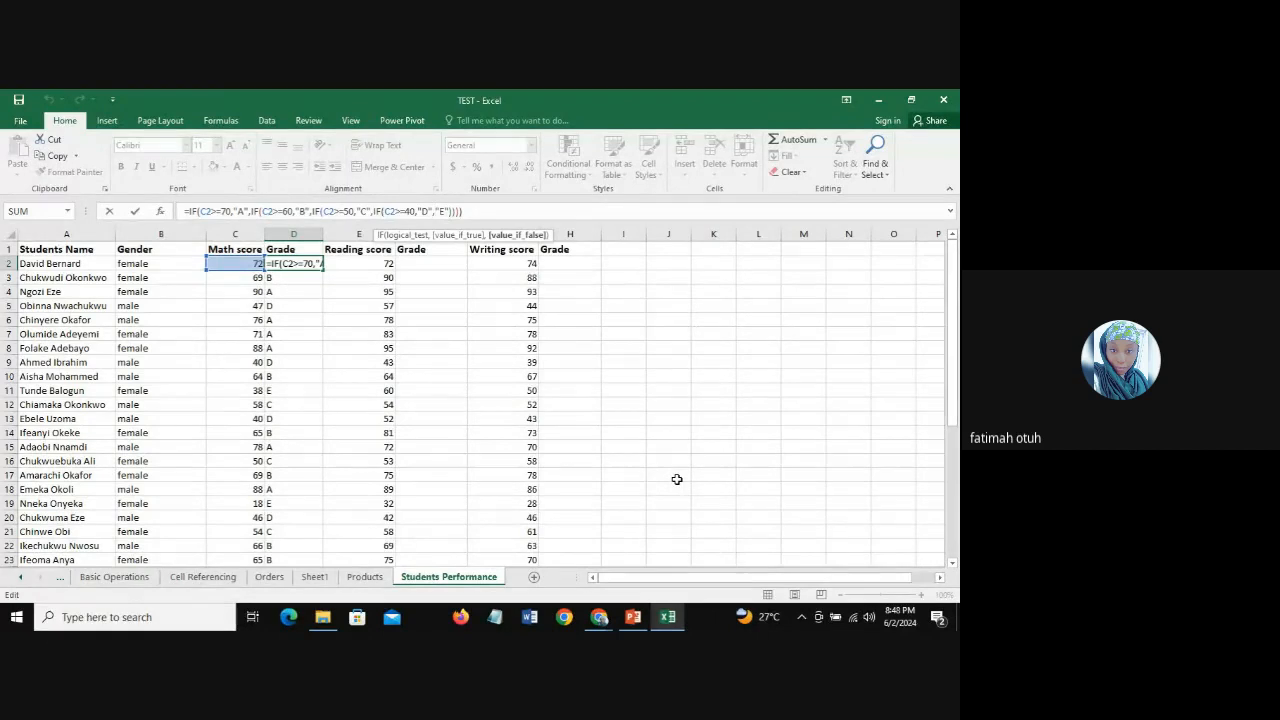
text(IF)
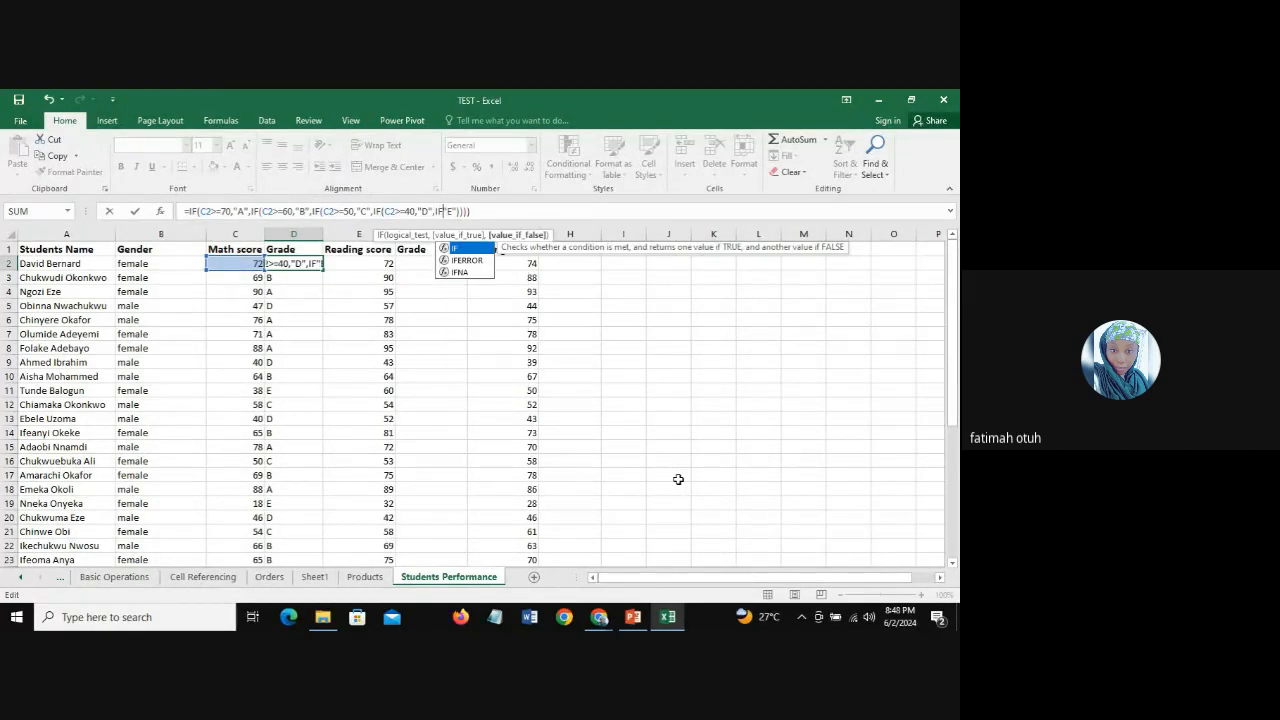
text(()
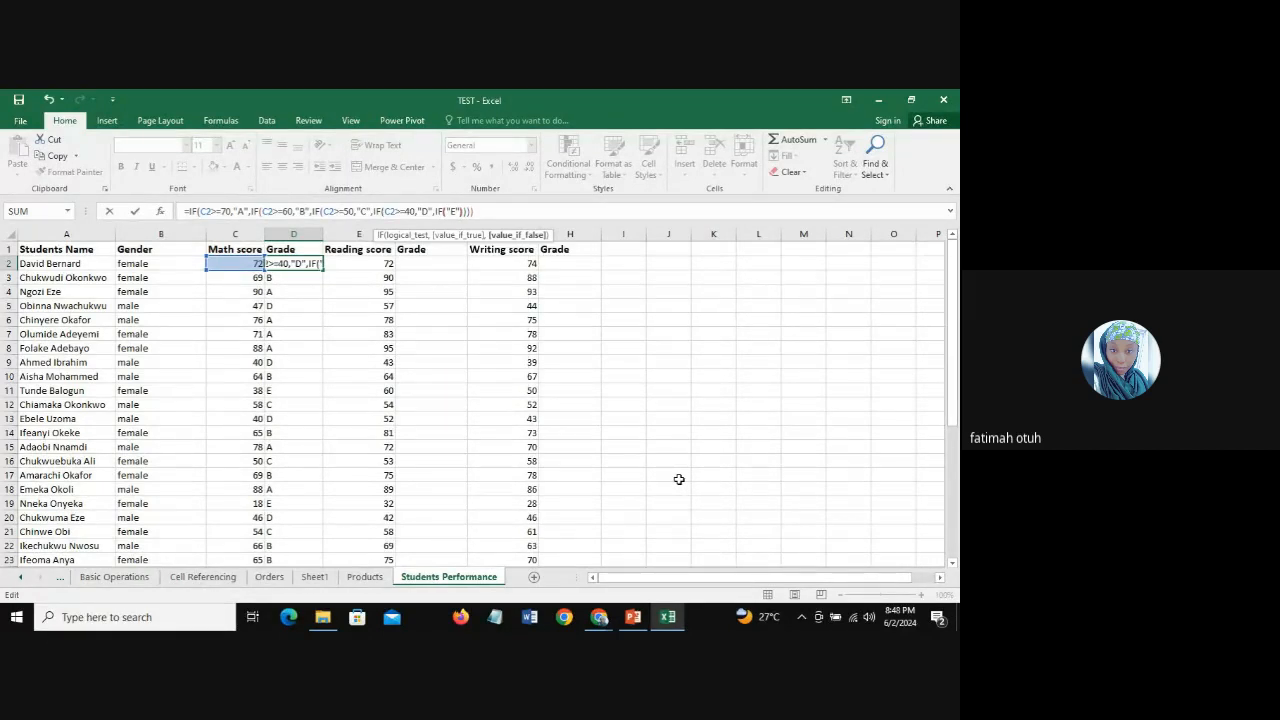
click(243, 263)
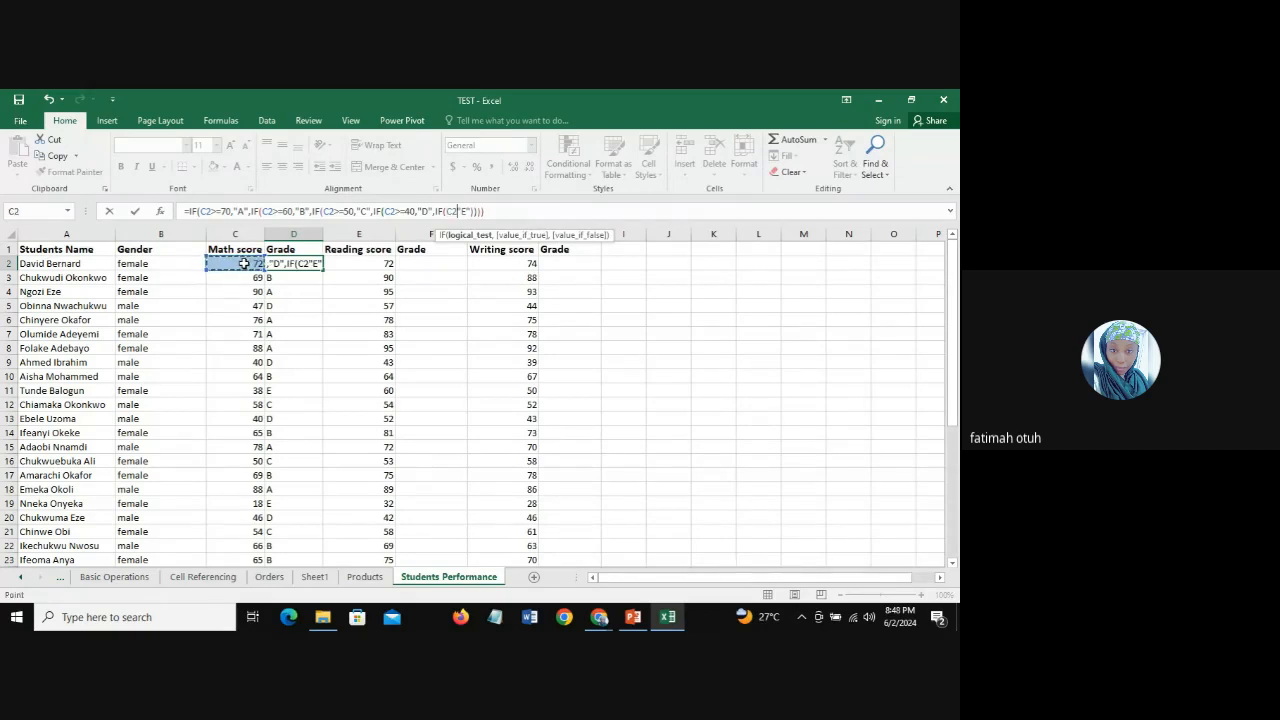
text(>=30,)
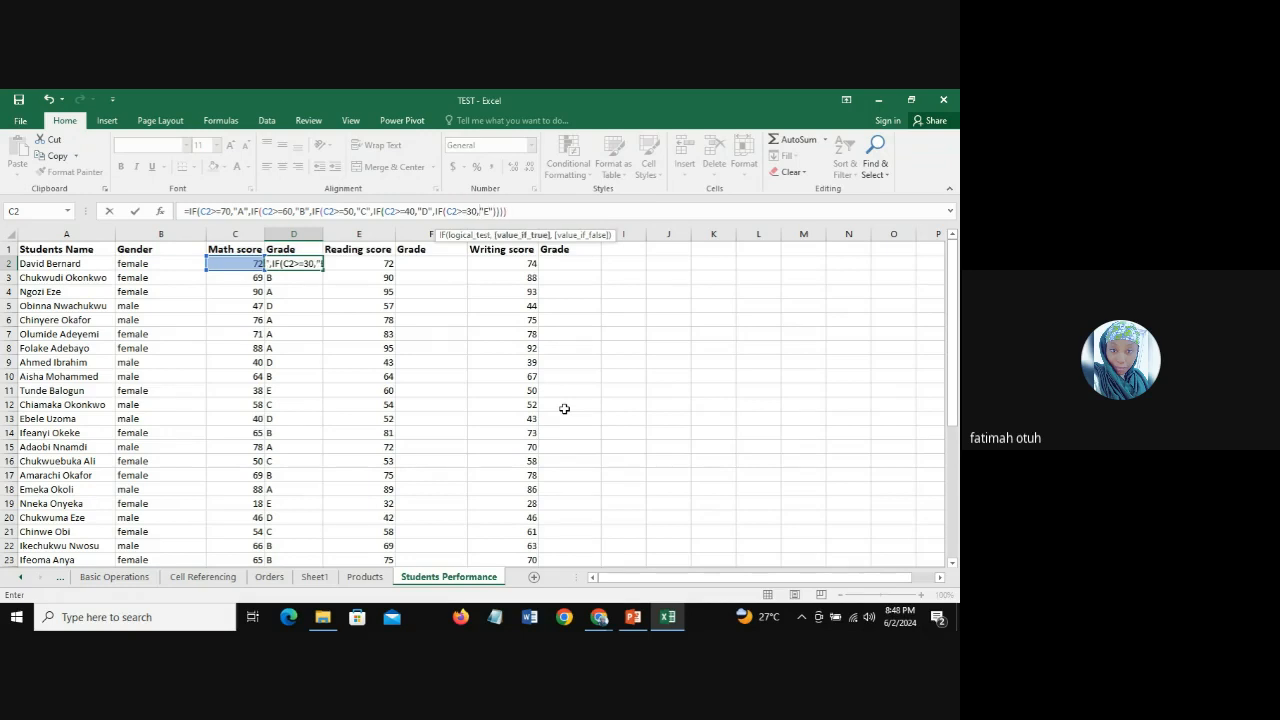
Step: Add "F" as the innermost IF's false result and enter the D2 formula with its extra closing parenthesis
click(492, 211)
key(Right)
text(,)
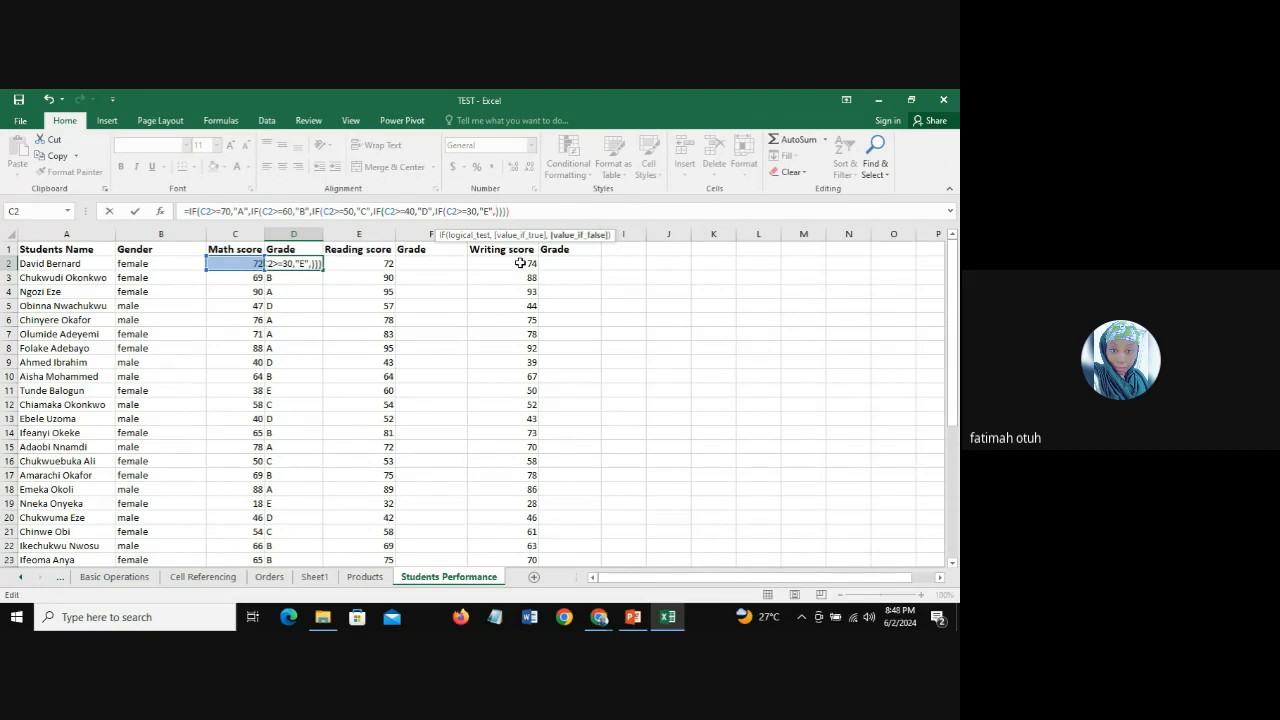
text("F"")
click(539, 216)
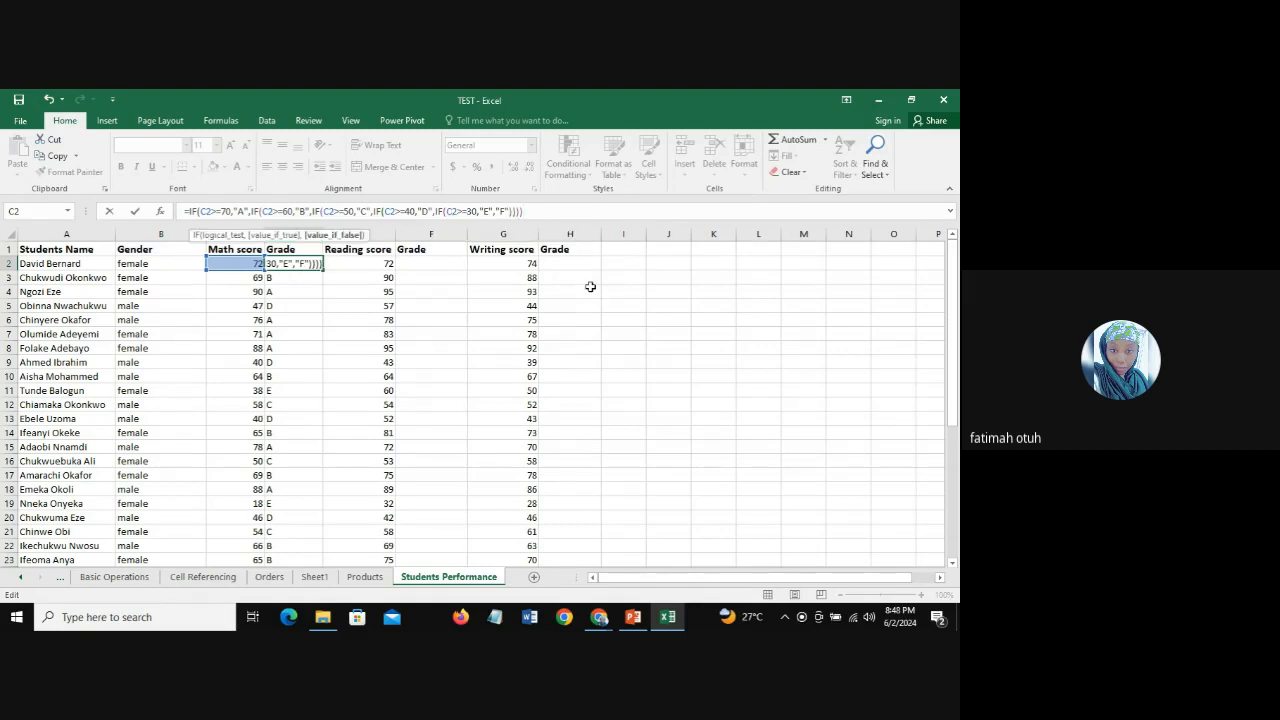
text())
key(Return)
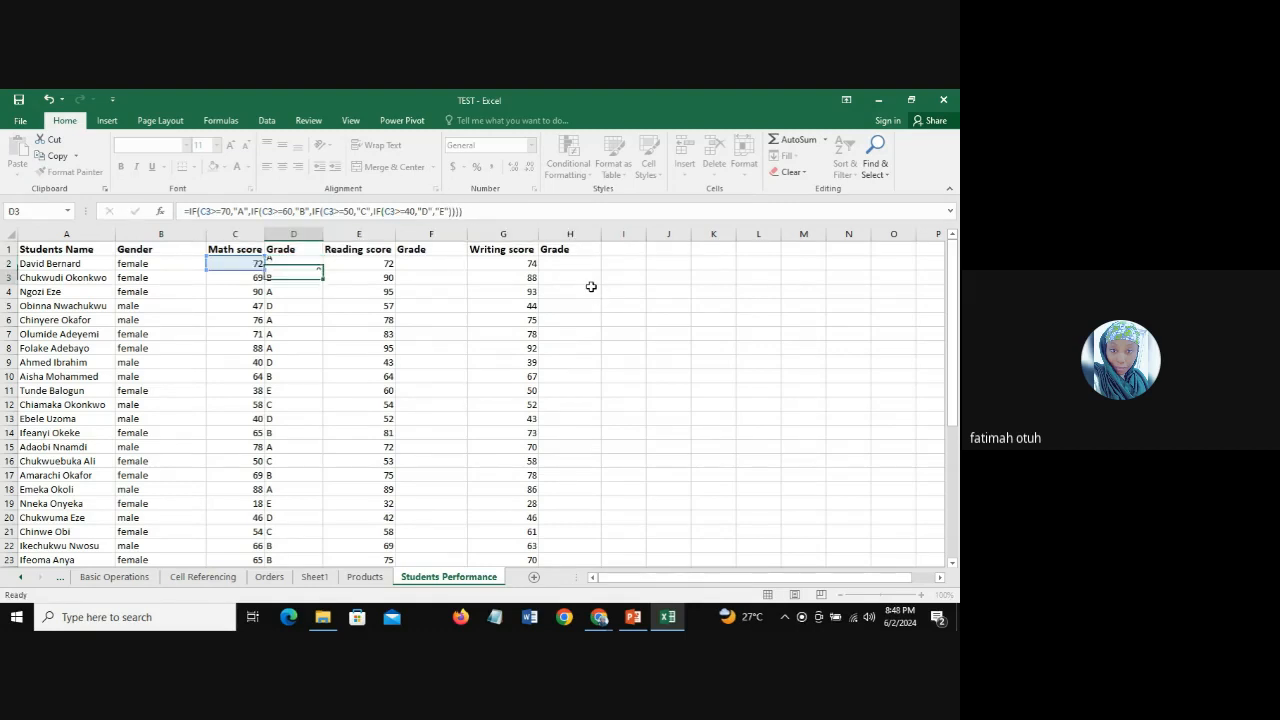
Step: Fill the five-level IF formula from D2 down the Math score's Grade column and check the grades in D14 and D19
click(290, 263)
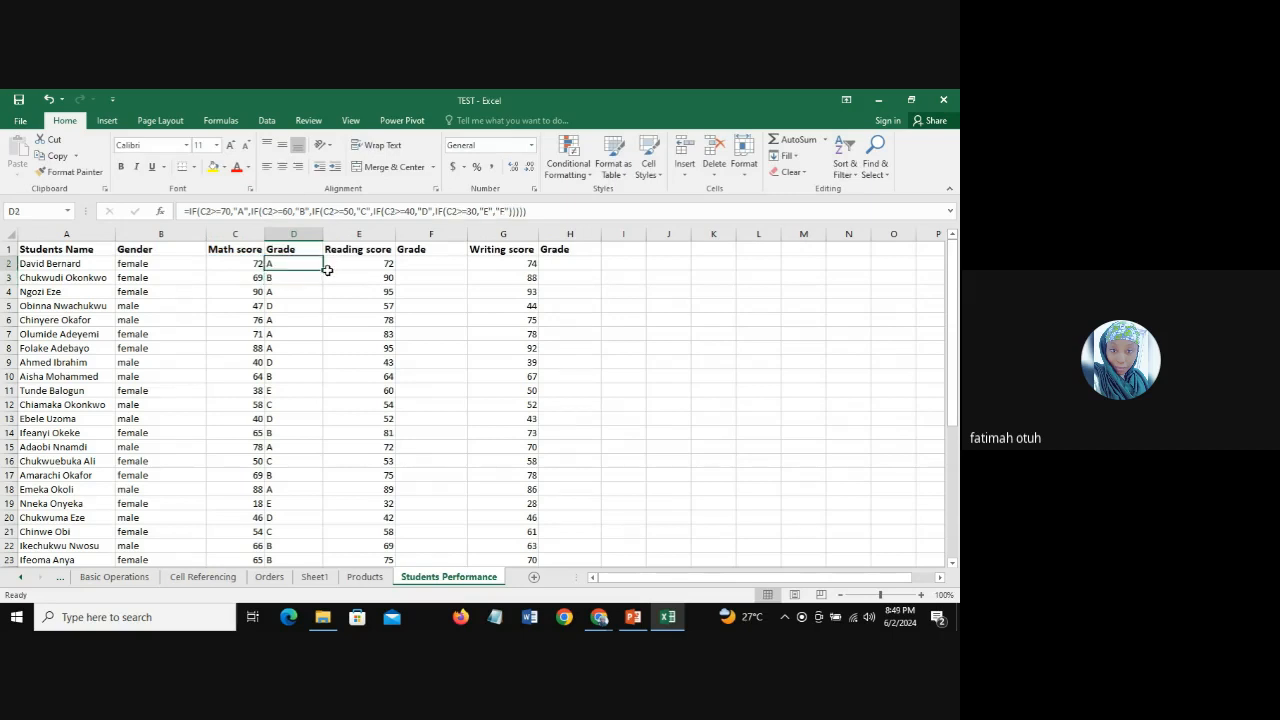
double_click(322, 270)
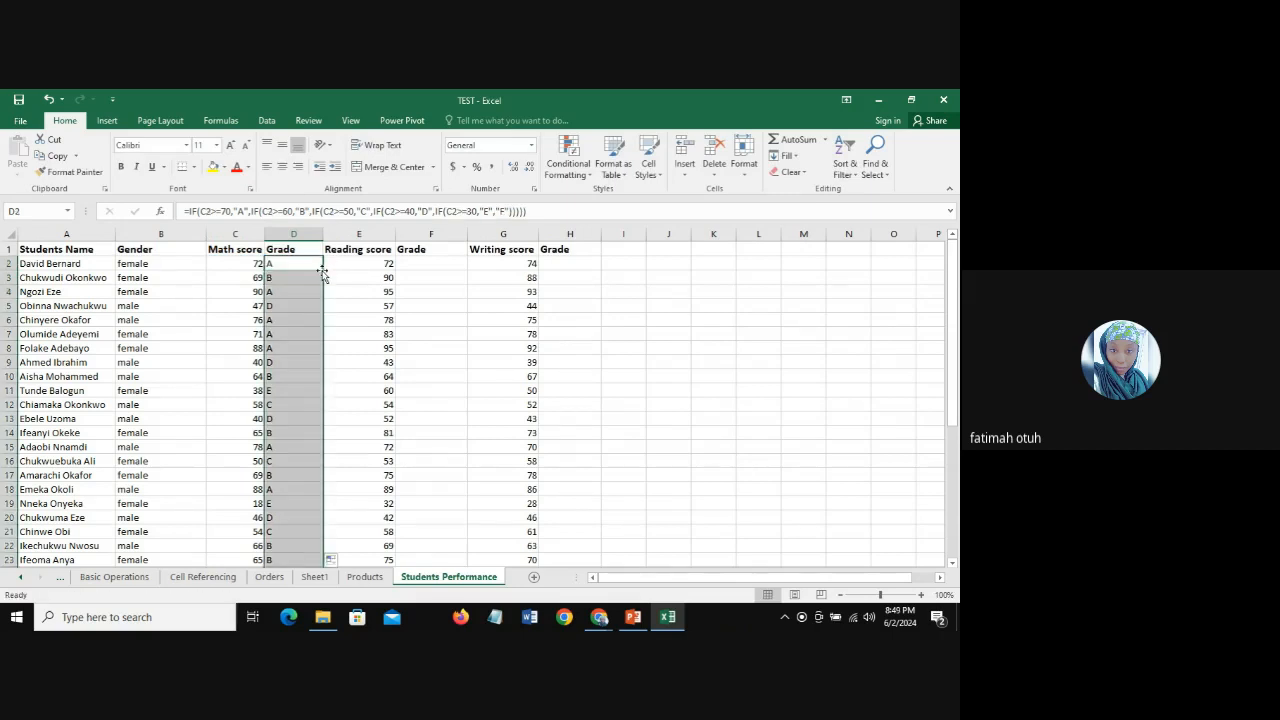
click(282, 437)
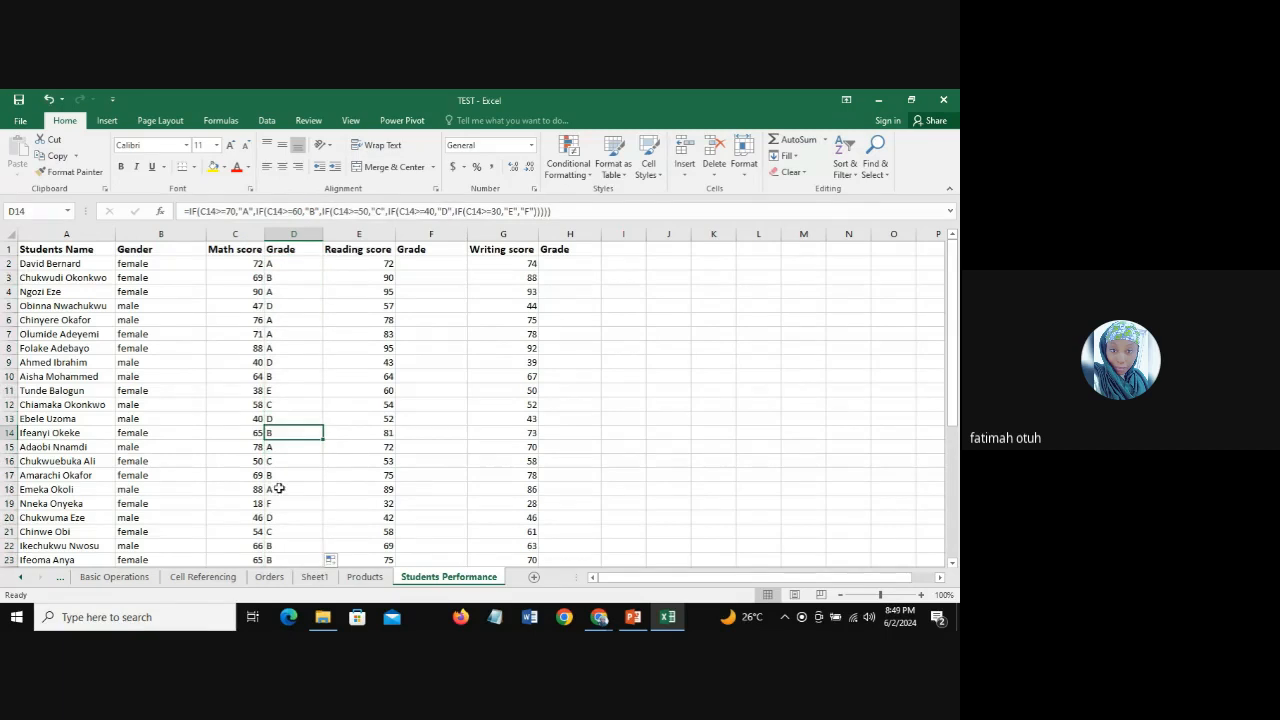
key(Down)
click(277, 502)
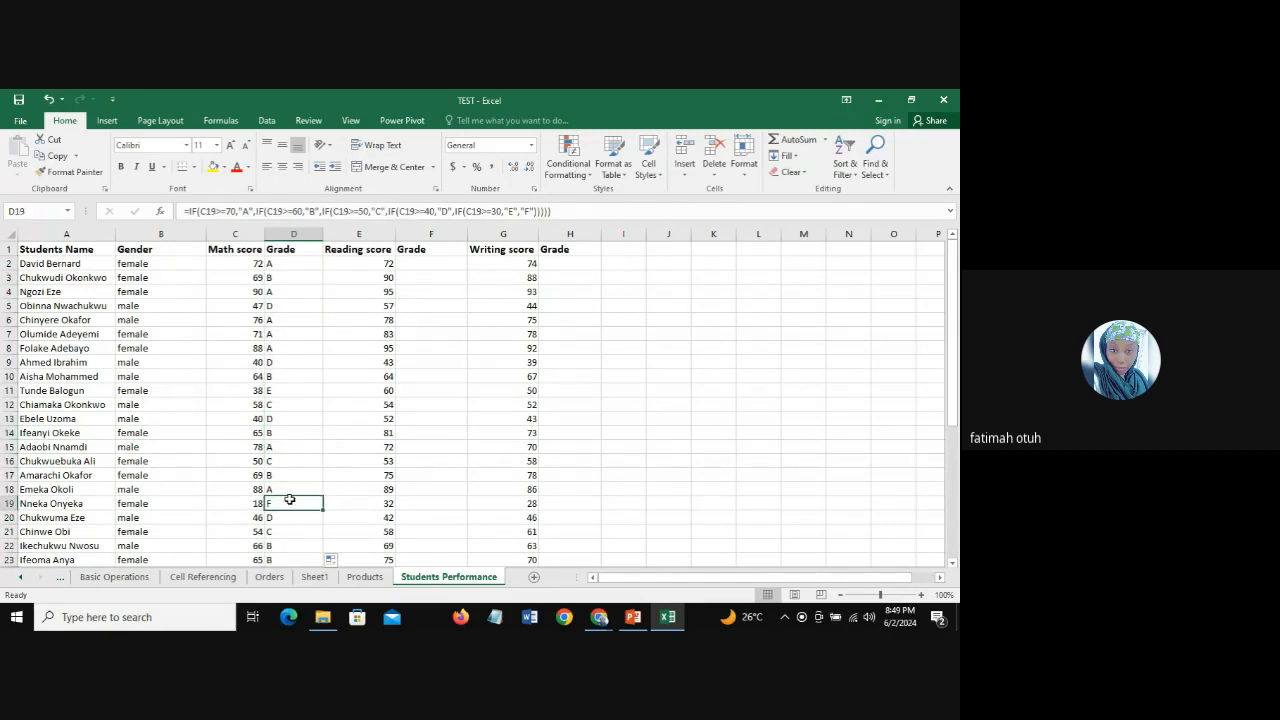
Step: Review the Math score's Grade column down to its last student and compare the D2 formula with the Reading score's Grade cell F2
click(285, 236)
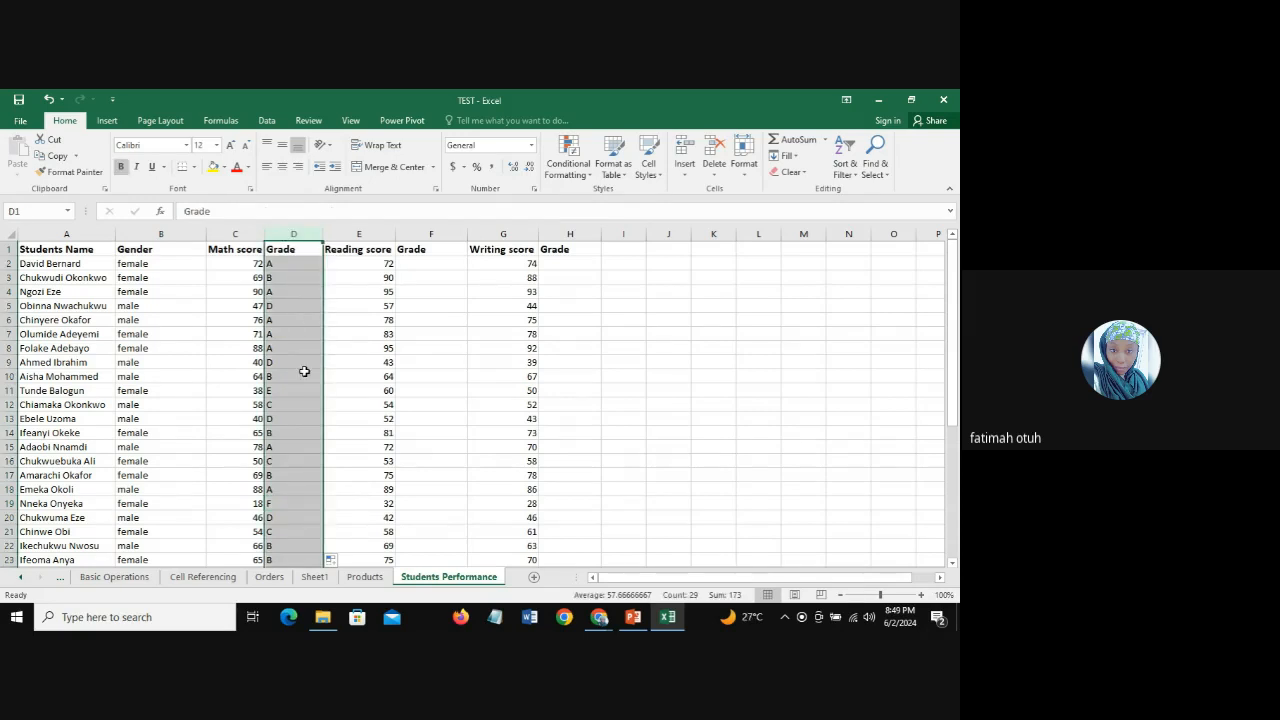
drag(951, 282, 958, 475)
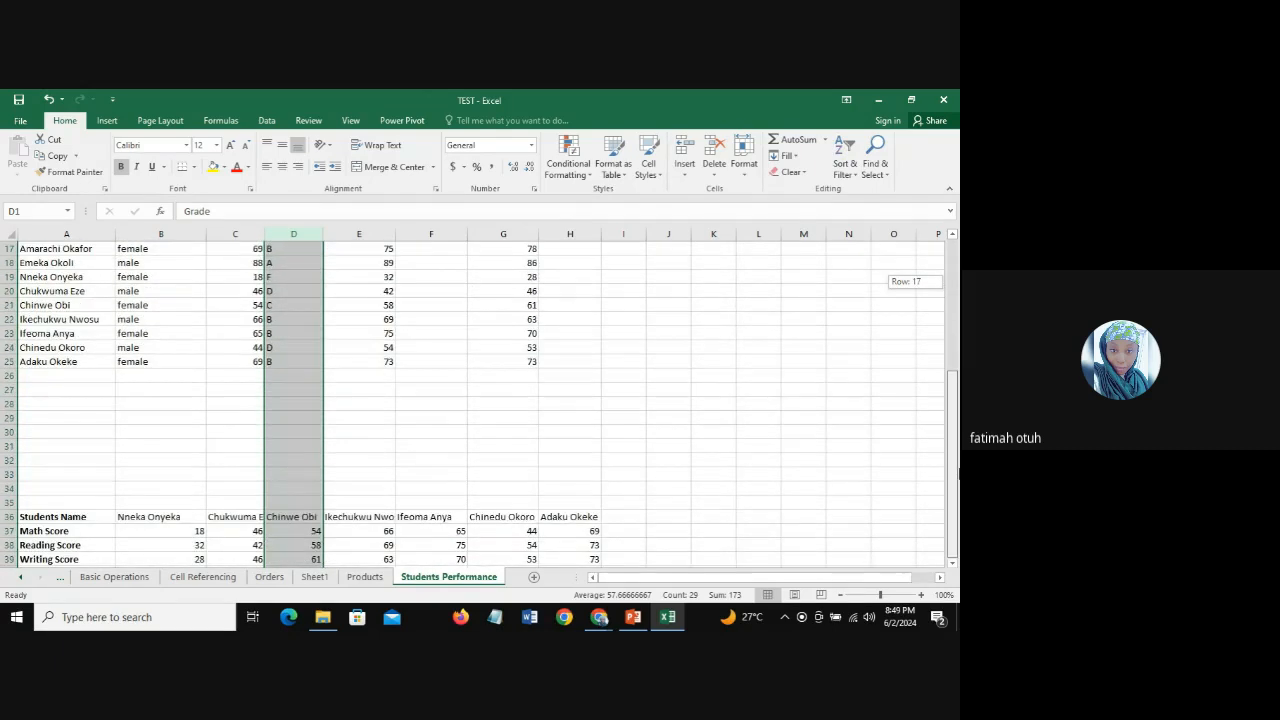
drag(957, 397, 957, 266)
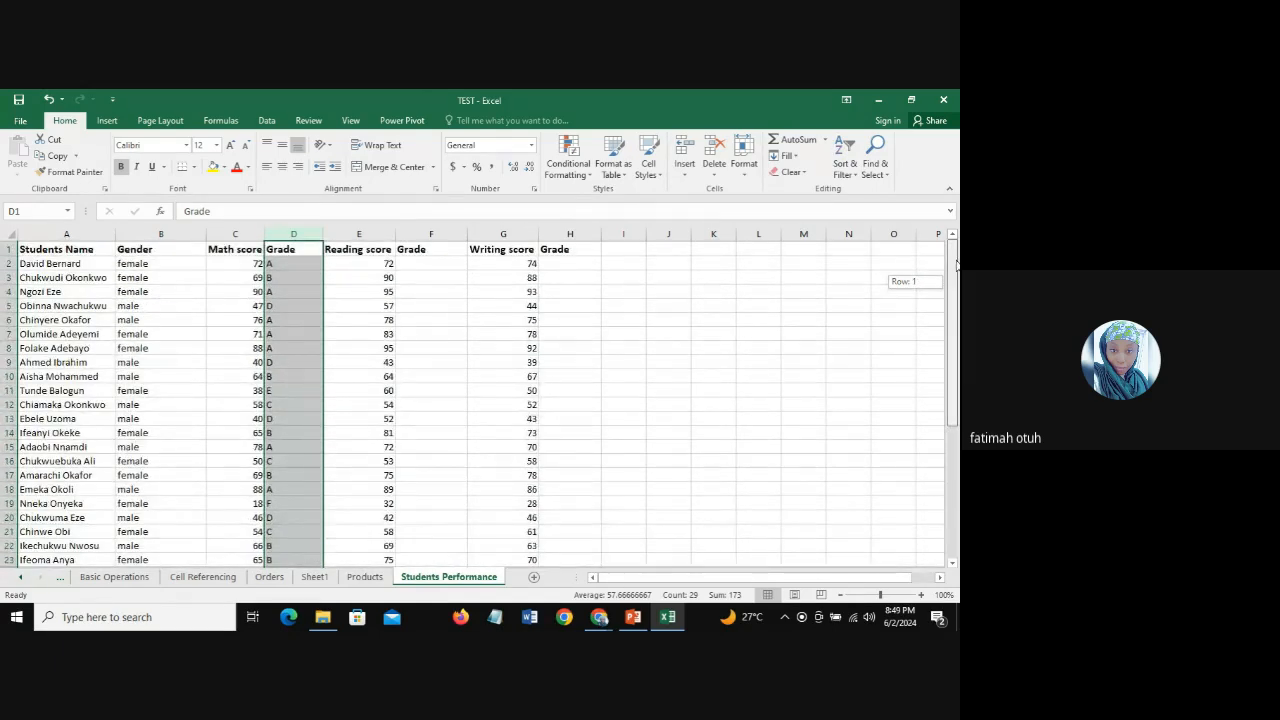
click(272, 276)
click(287, 317)
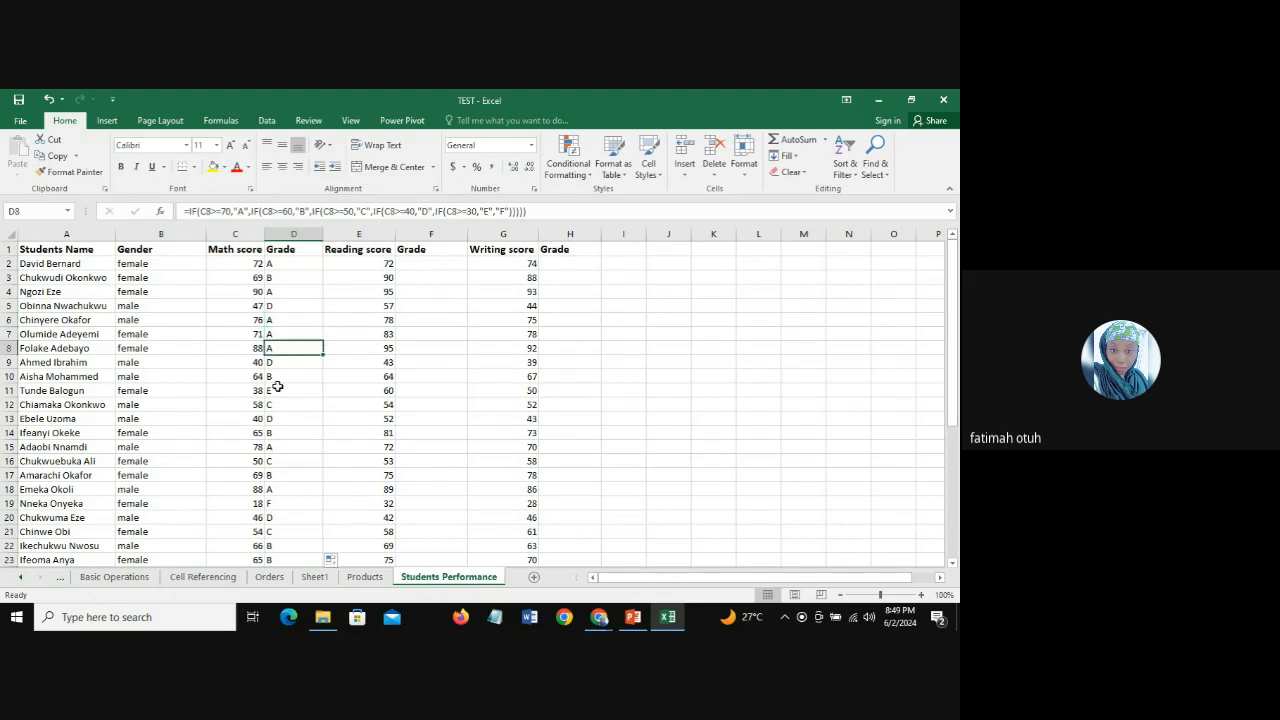
click(279, 391)
click(281, 434)
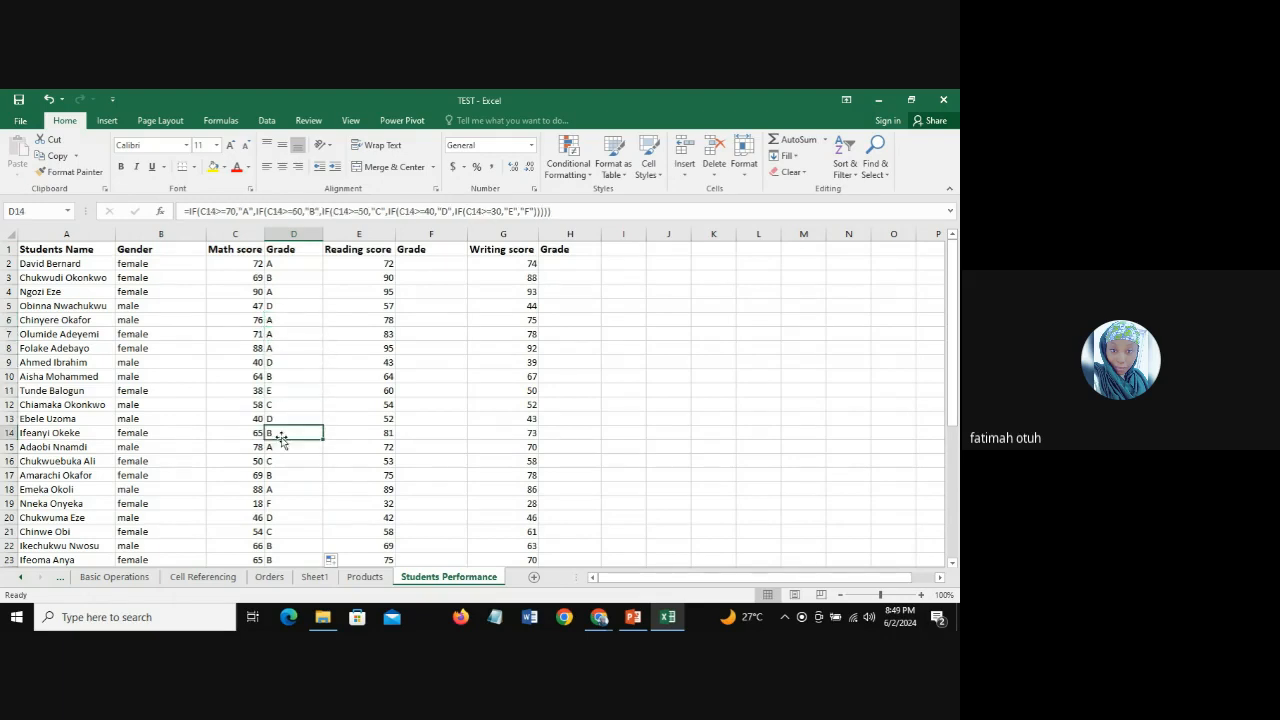
click(296, 263)
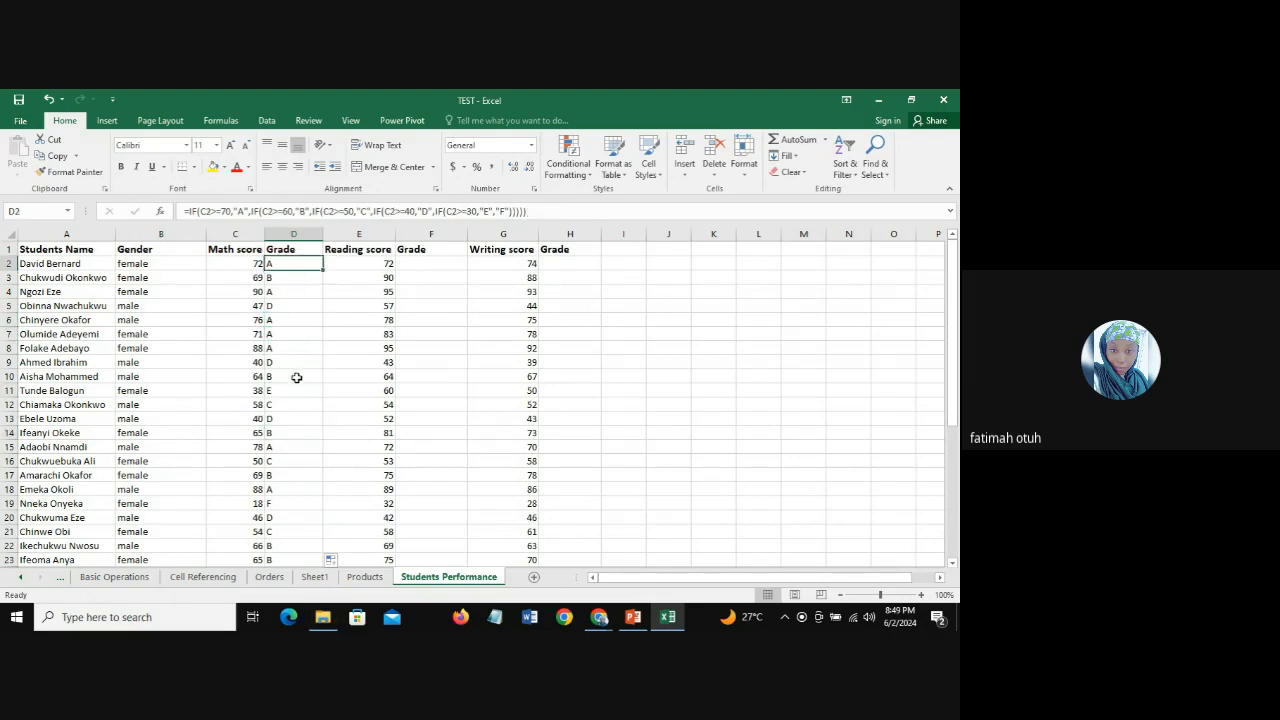
click(419, 265)
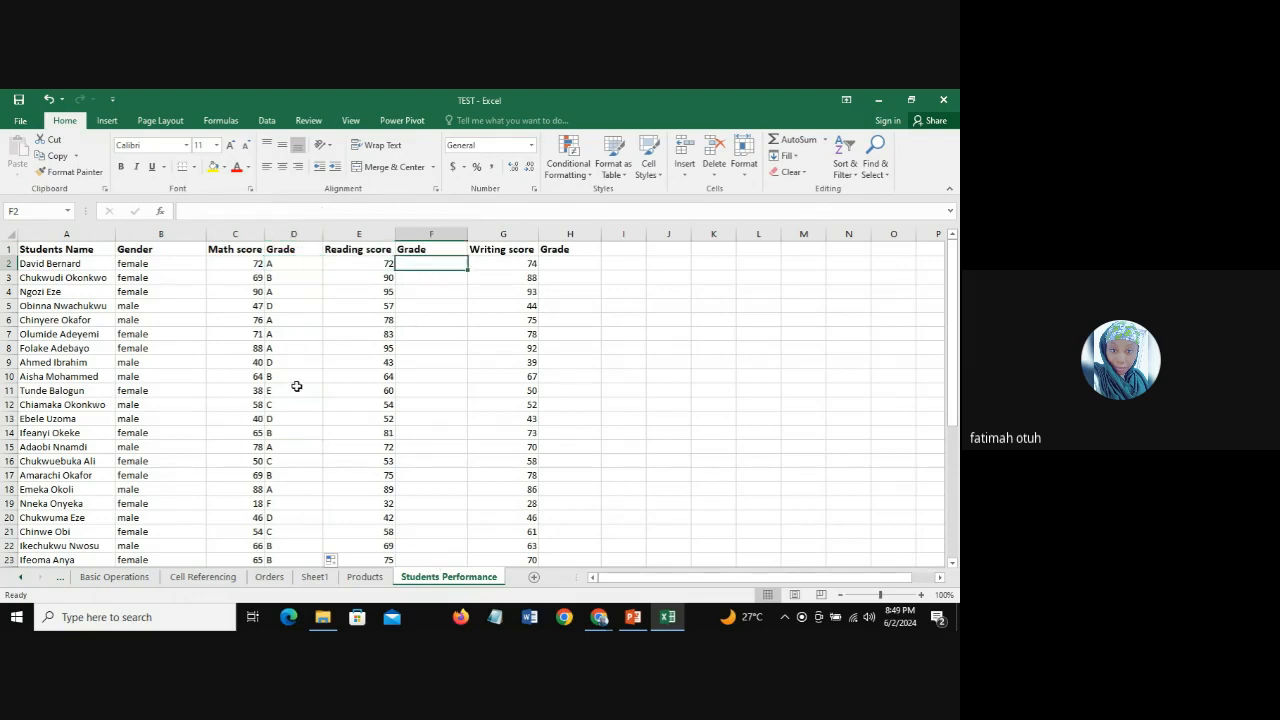
click(276, 264)
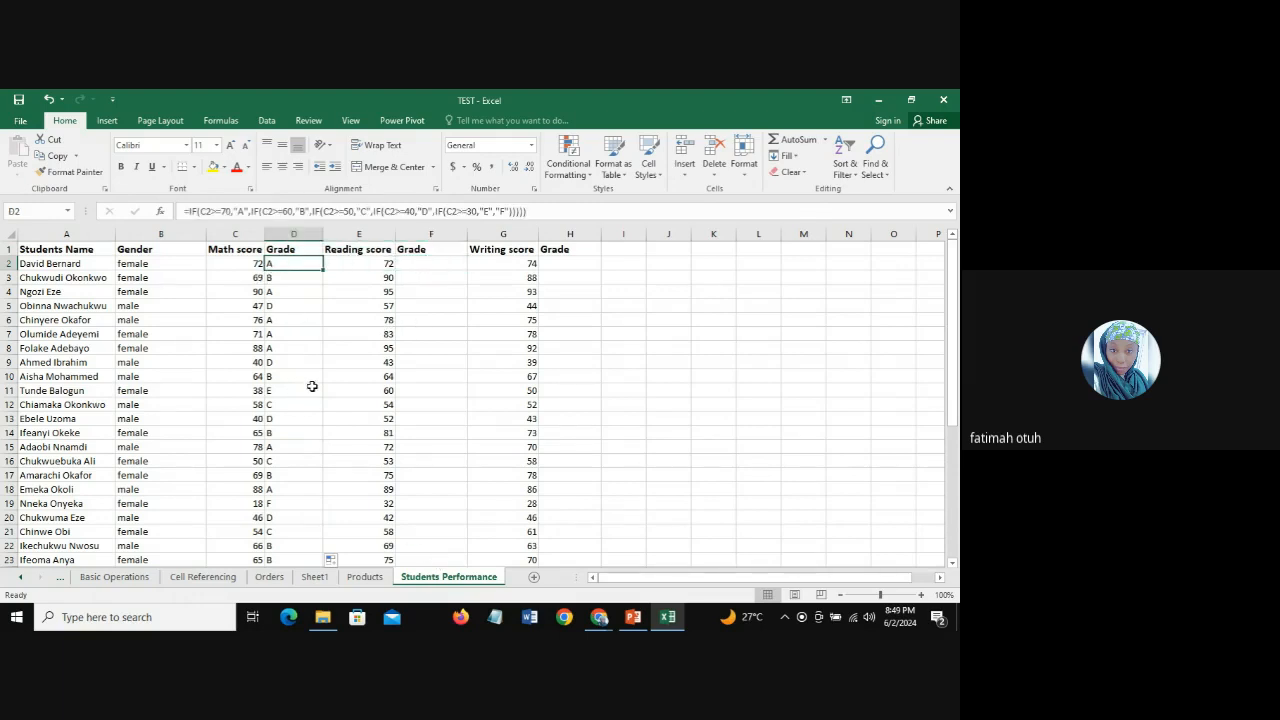
click(427, 263)
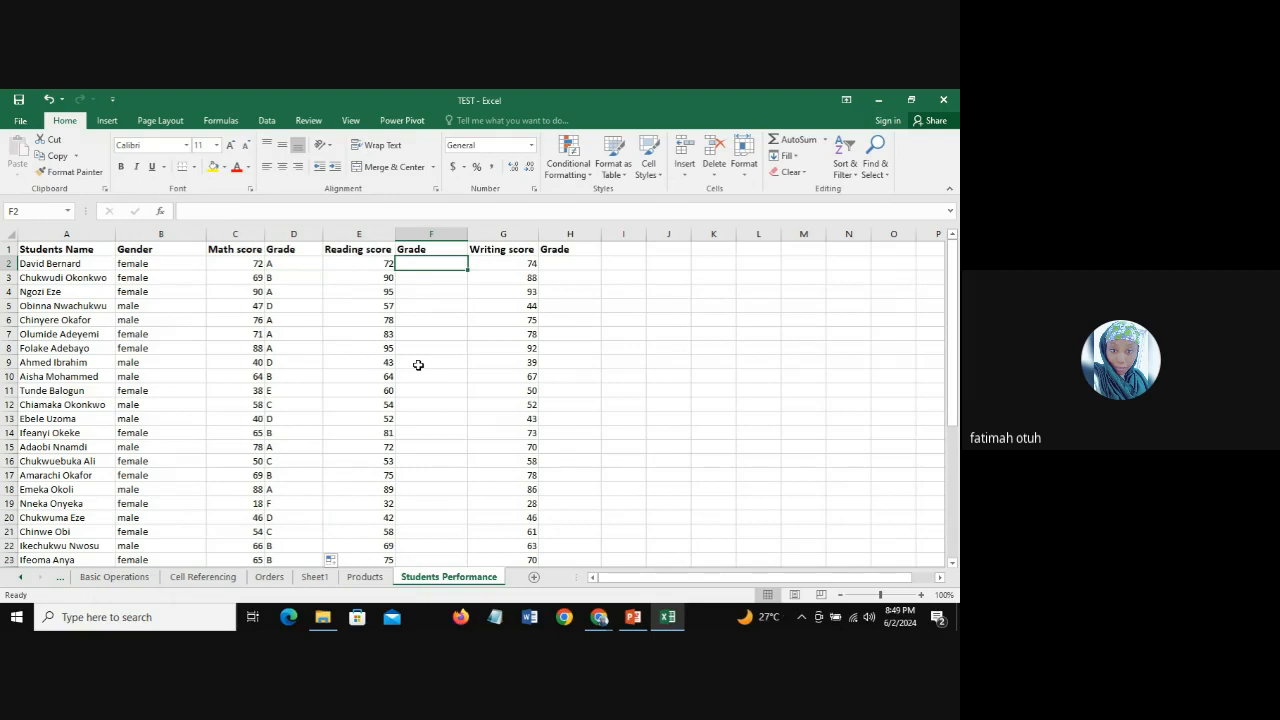
click(290, 265)
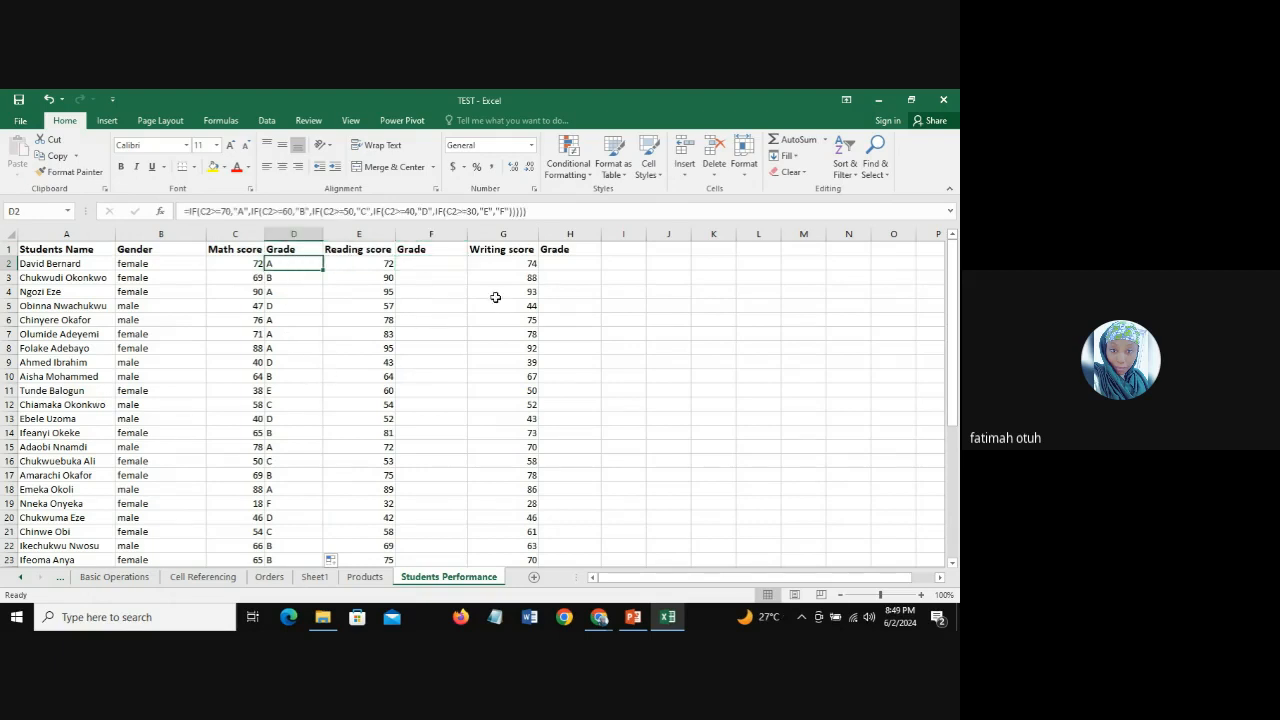
click(430, 263)
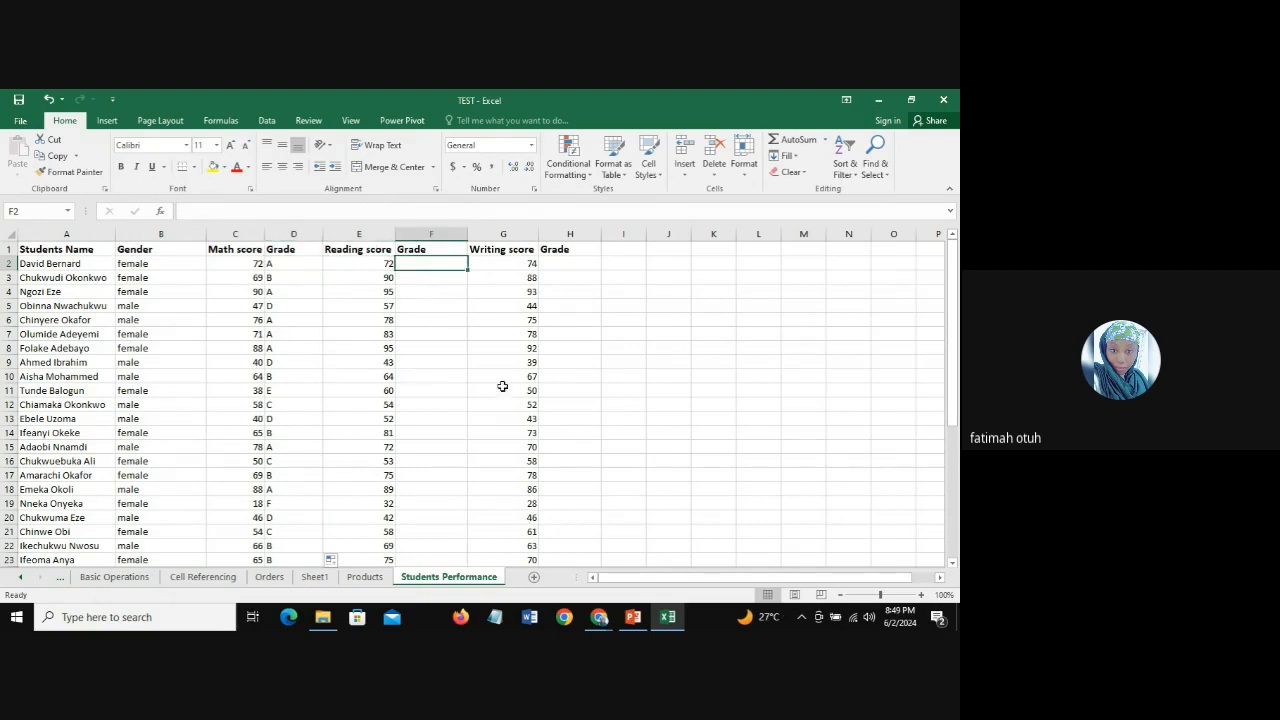
Step: Switch to the Google Meet call in Chrome, read the in-call messages, and close the chat
mouse_move(599, 617)
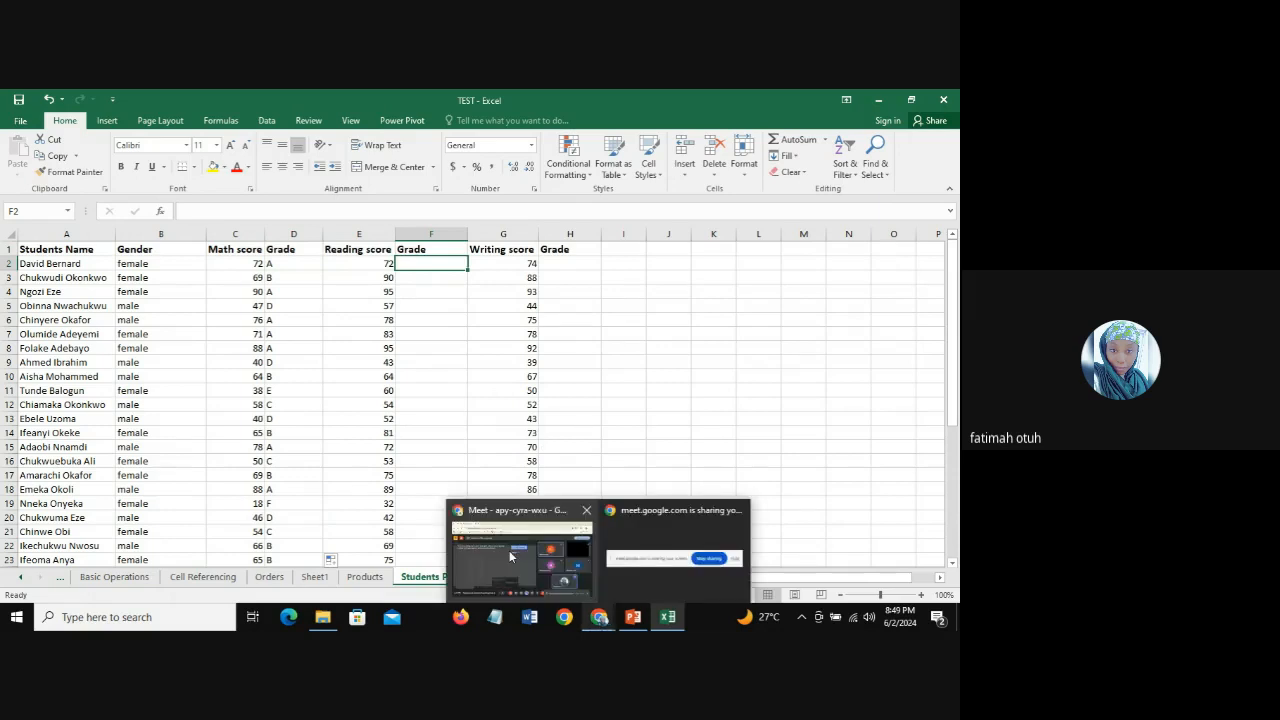
click(520, 528)
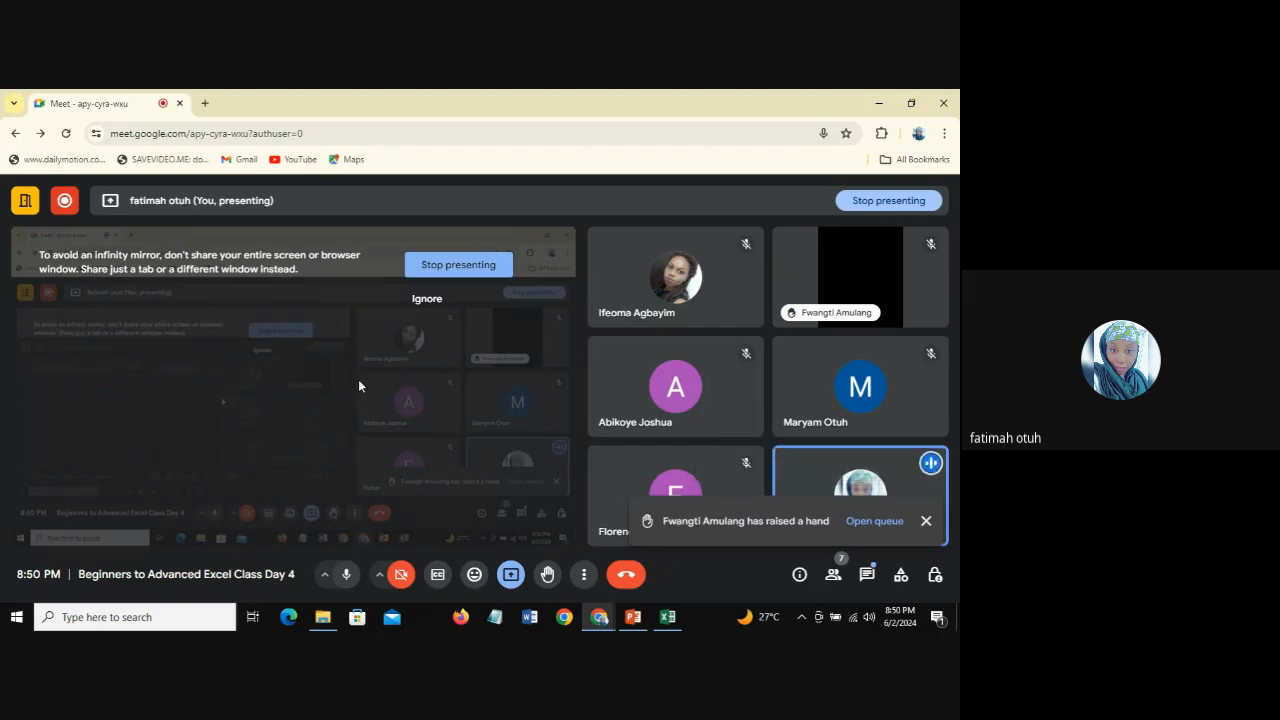
click(866, 575)
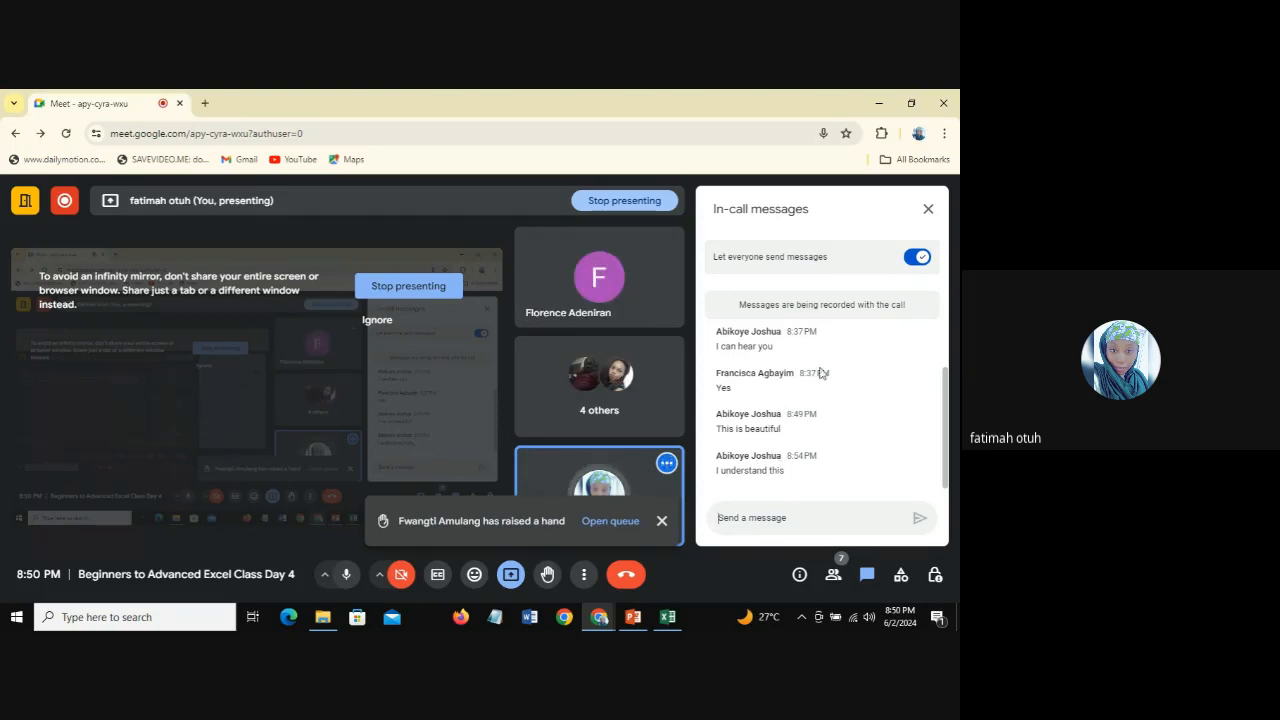
click(928, 209)
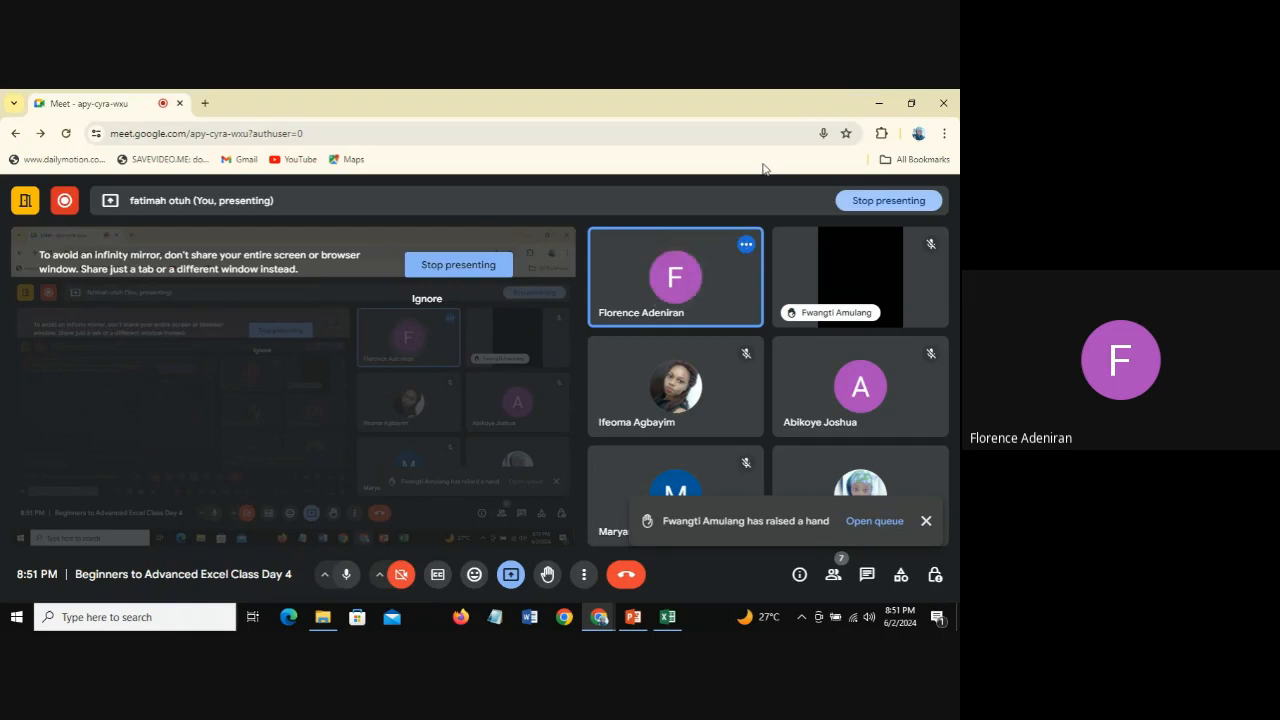
mouse_move(752, 283)
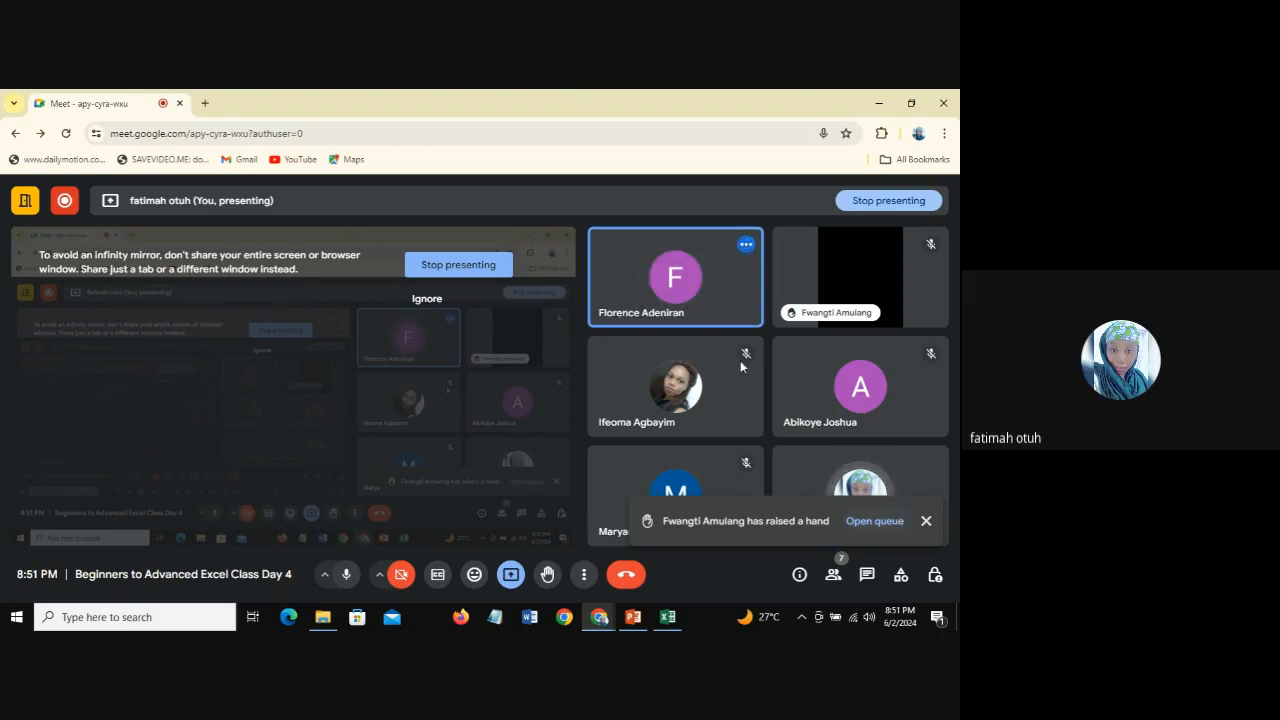
mouse_move(685, 258)
mouse_move(627, 349)
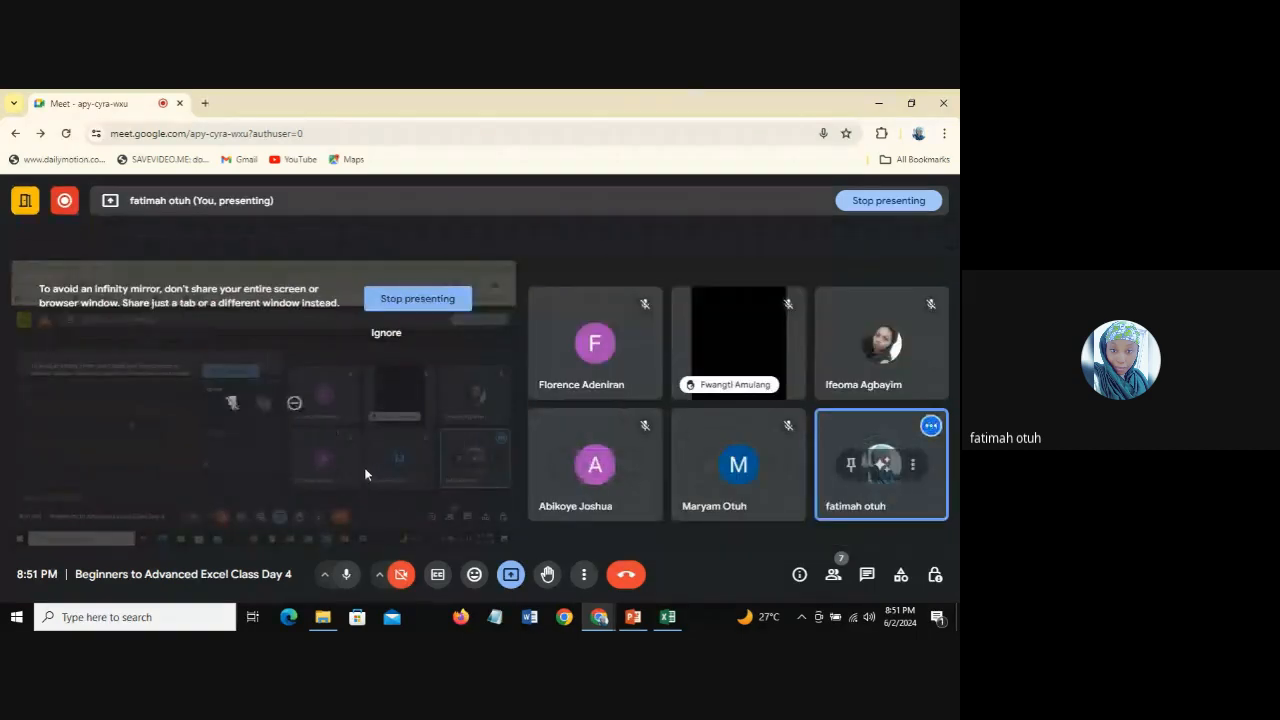
Step: Switch back to the TEST workbook in Excel, dismiss the presenting notification, and inspect the D2 formula alongside F2
click(666, 617)
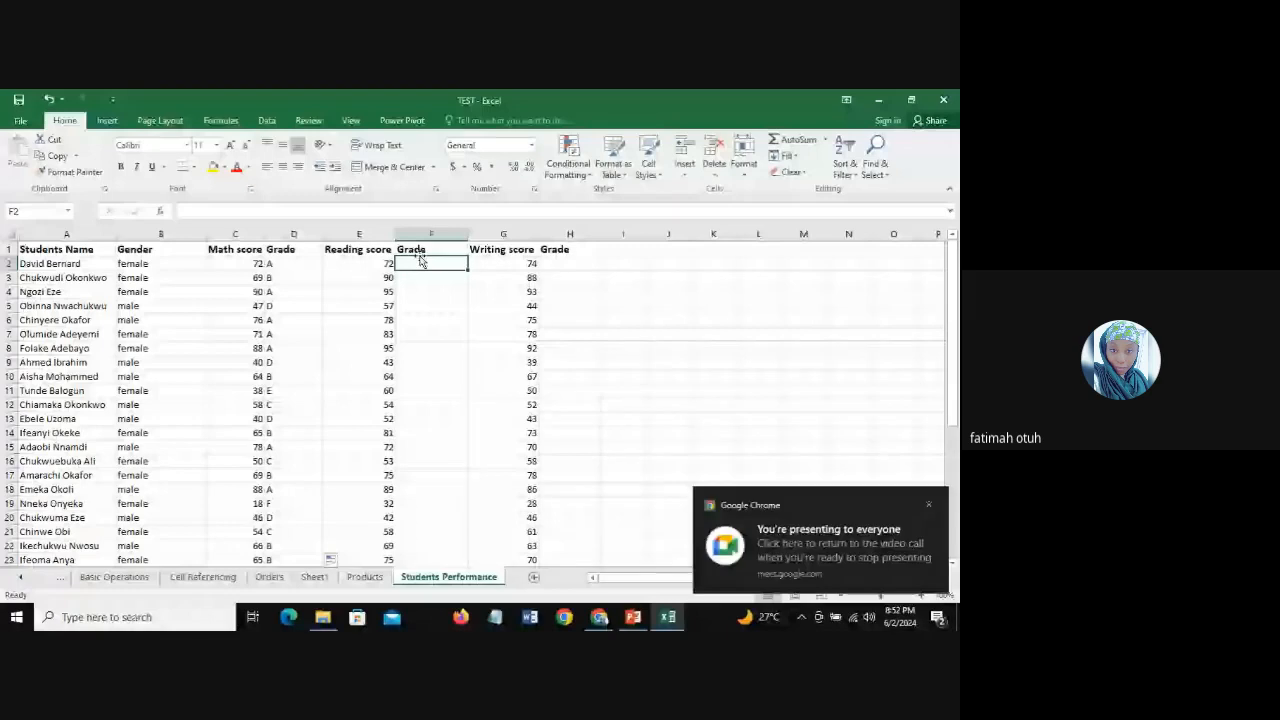
click(929, 505)
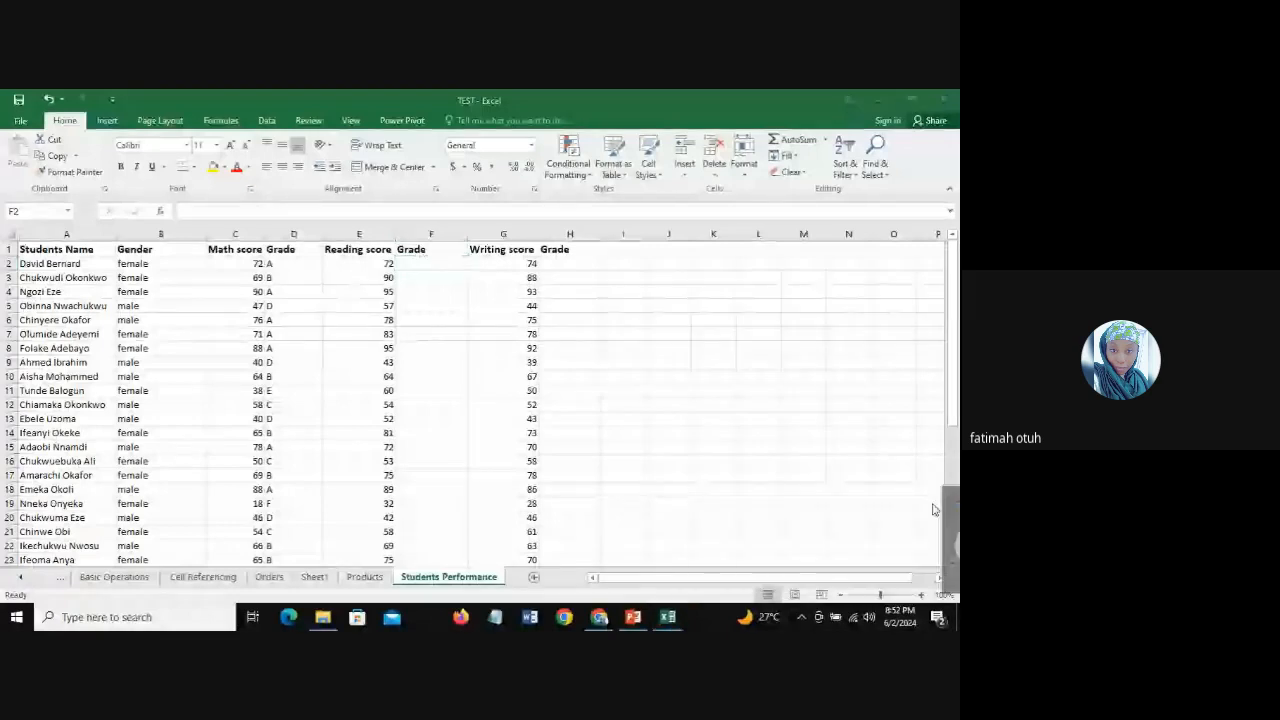
click(439, 261)
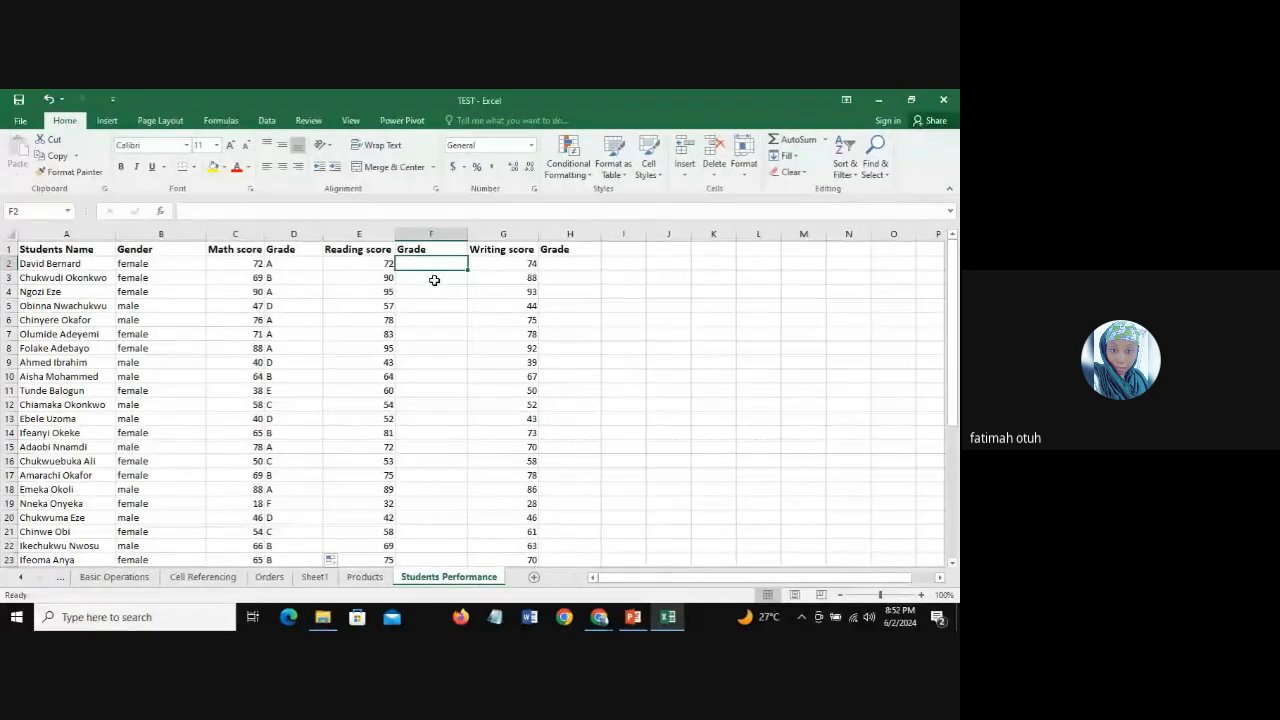
click(268, 264)
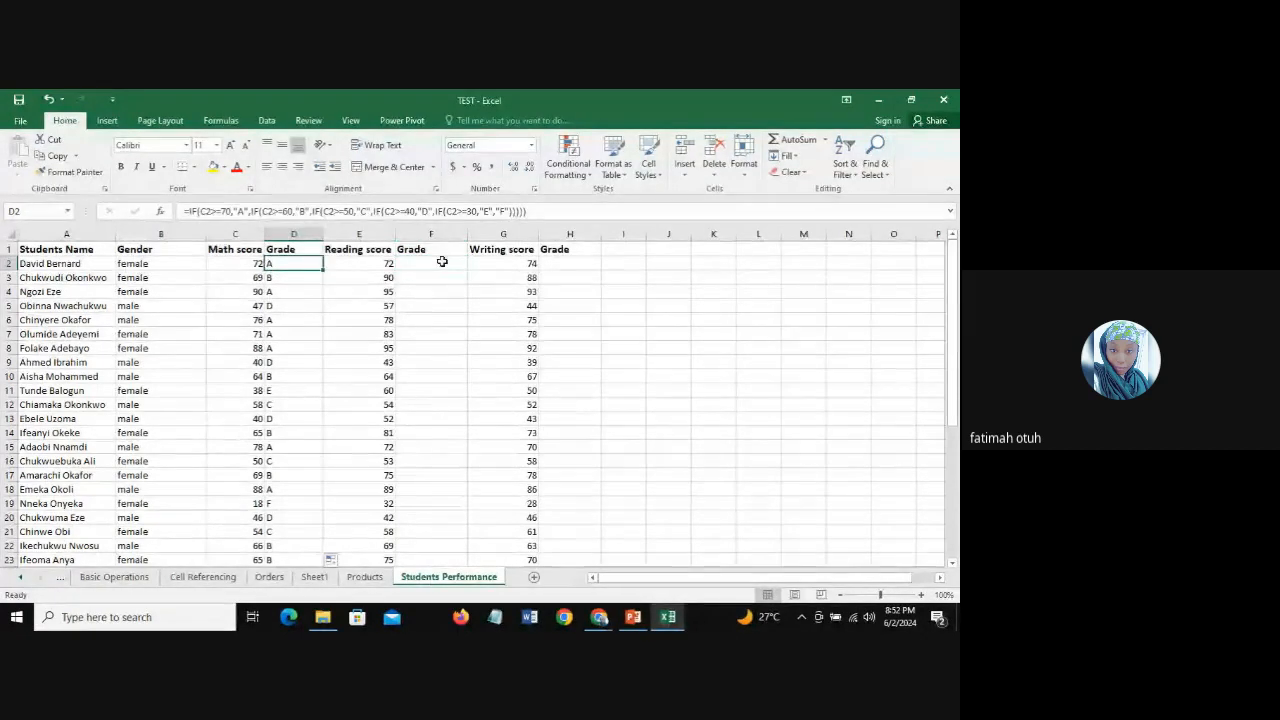
Step: Start an IF formula in F2, the Reading score's Grade cell, that returns "A" when E2>=80
click(441, 263)
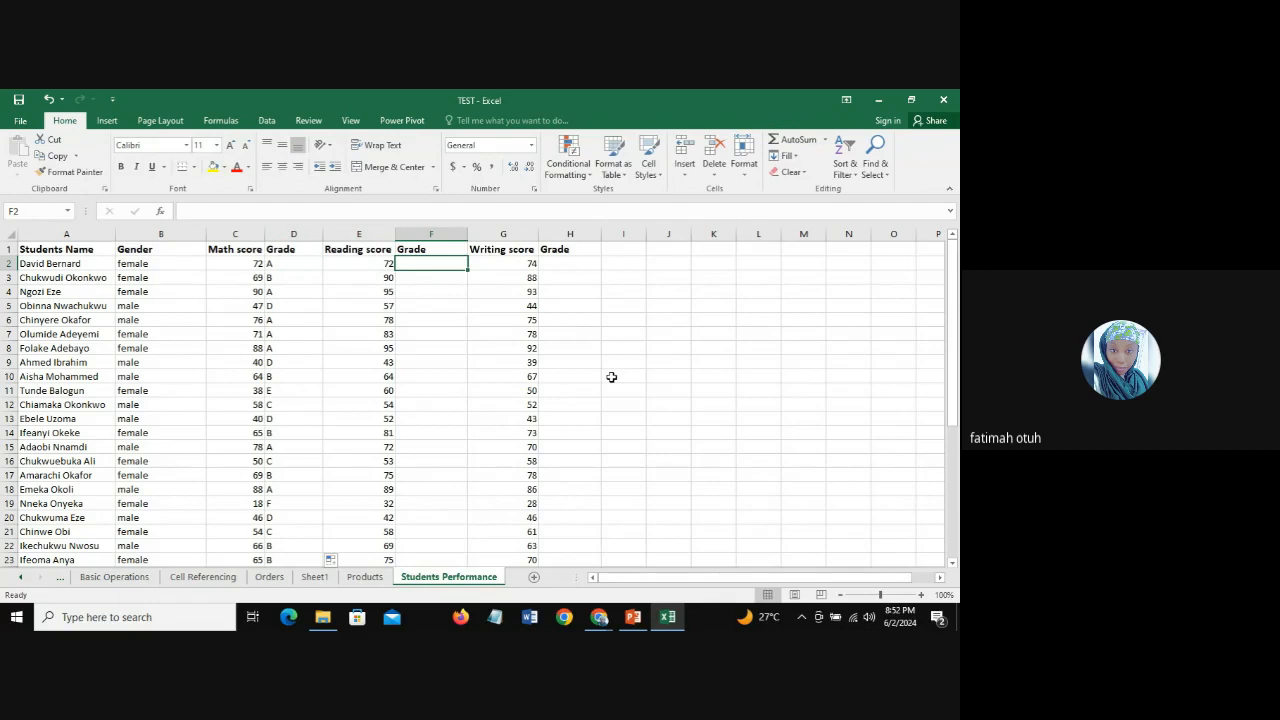
text(=)
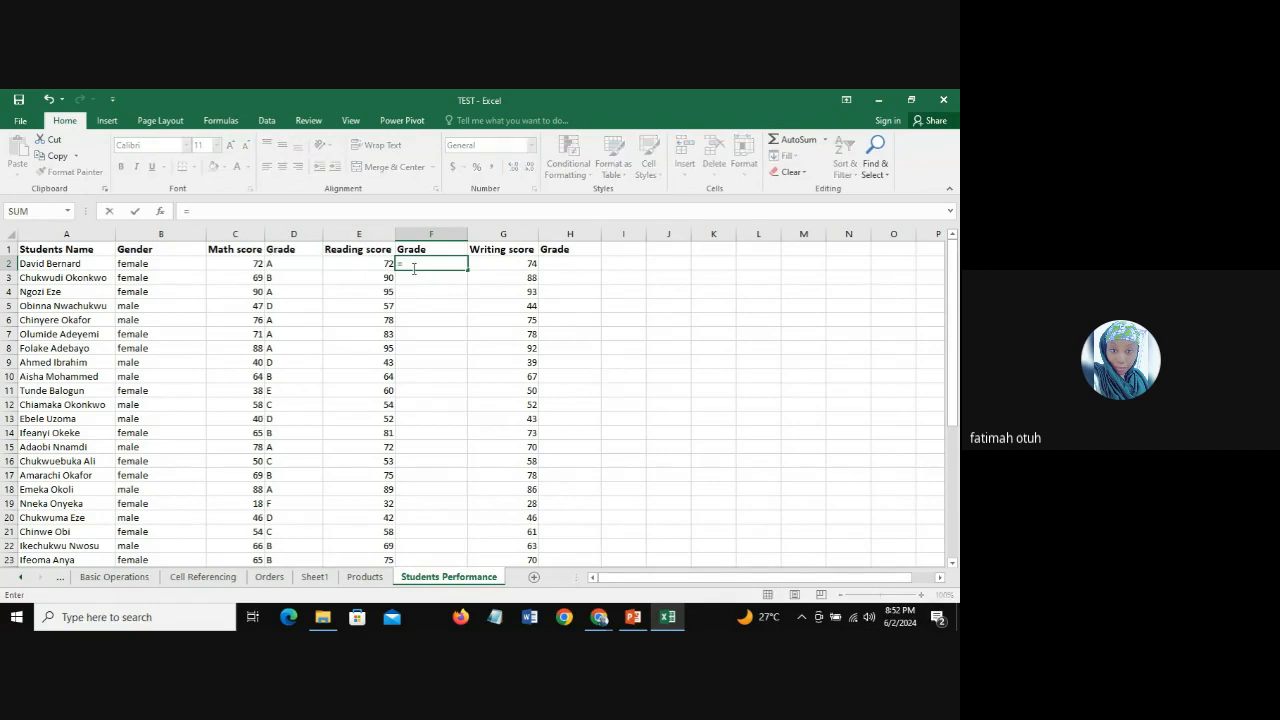
text(IF)
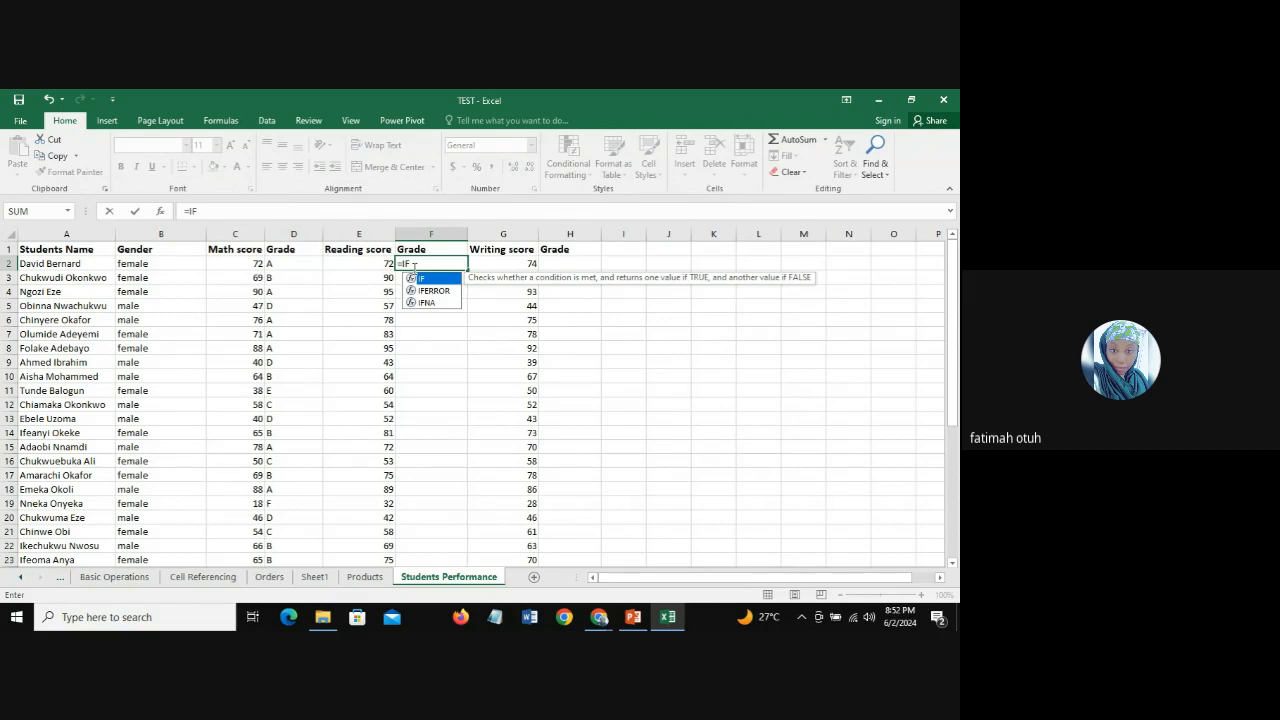
text(()
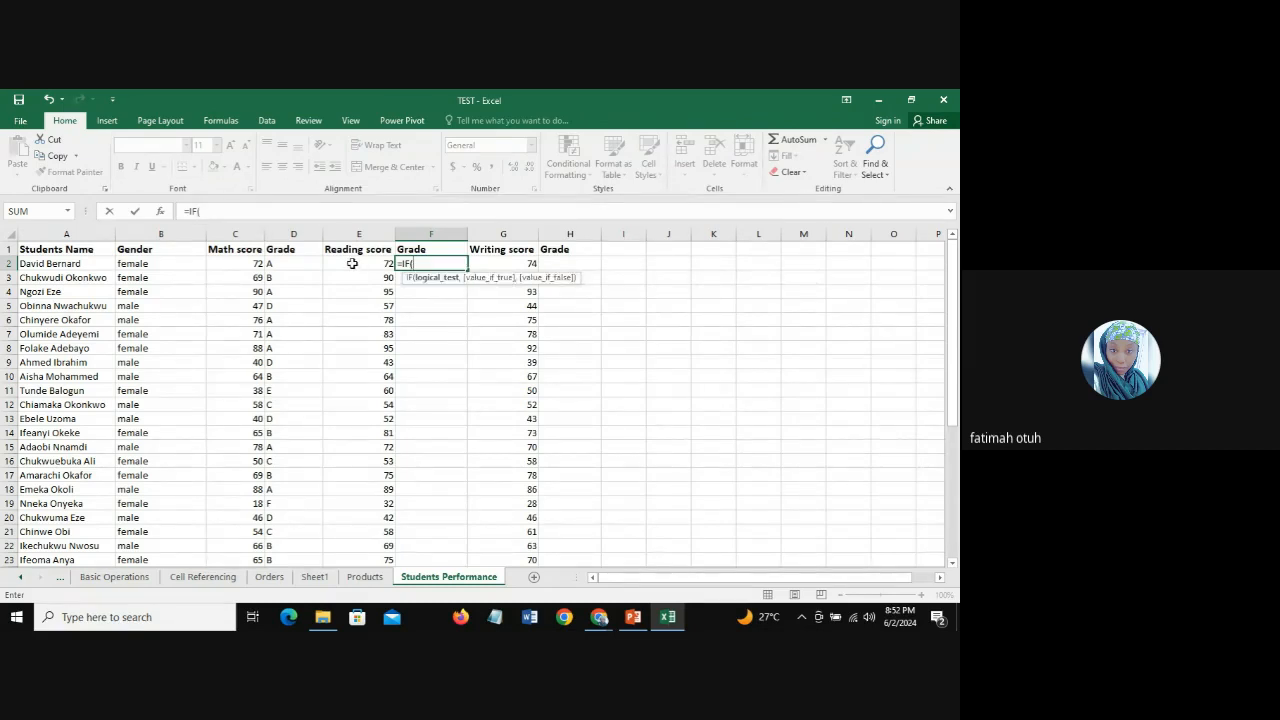
click(352, 263)
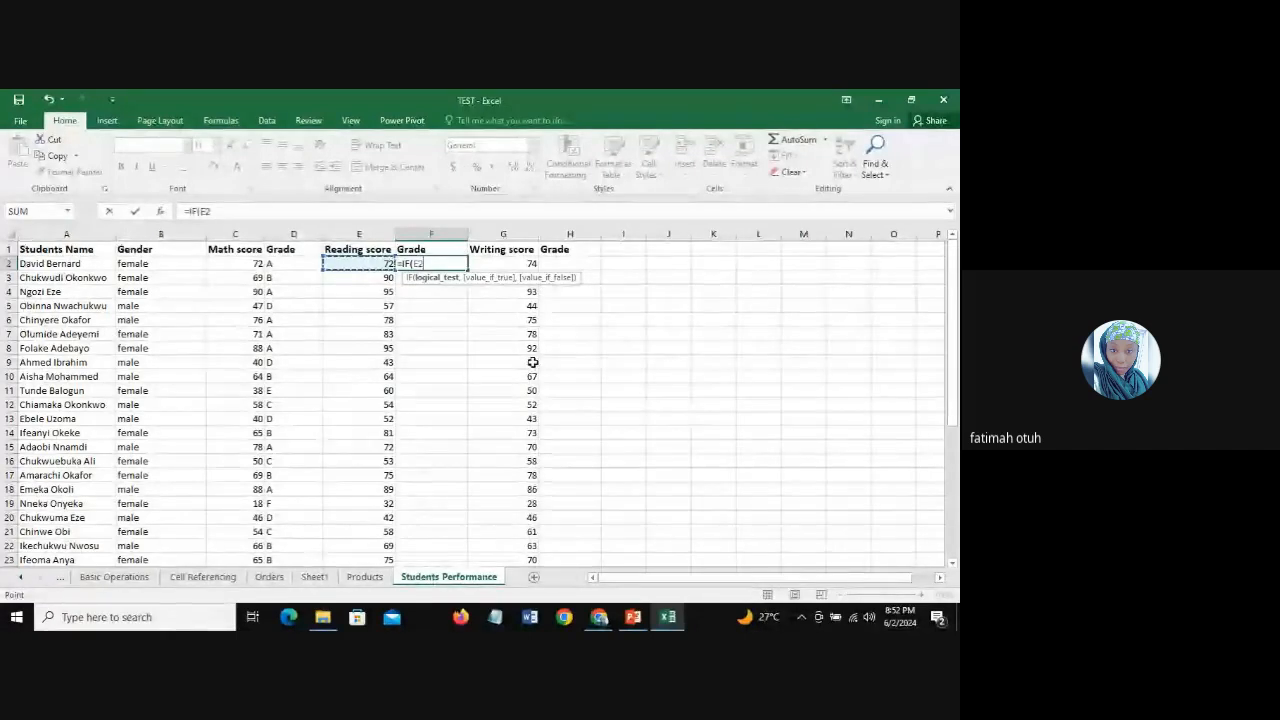
text(>)
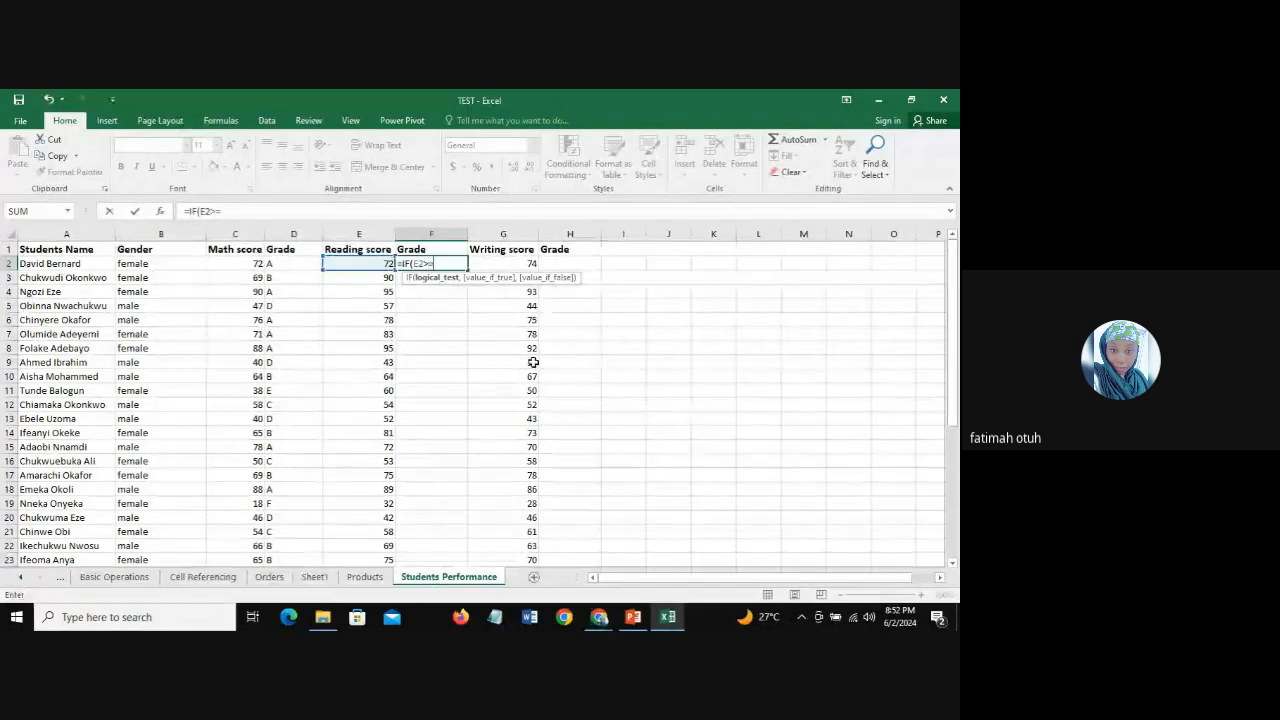
text(=80)
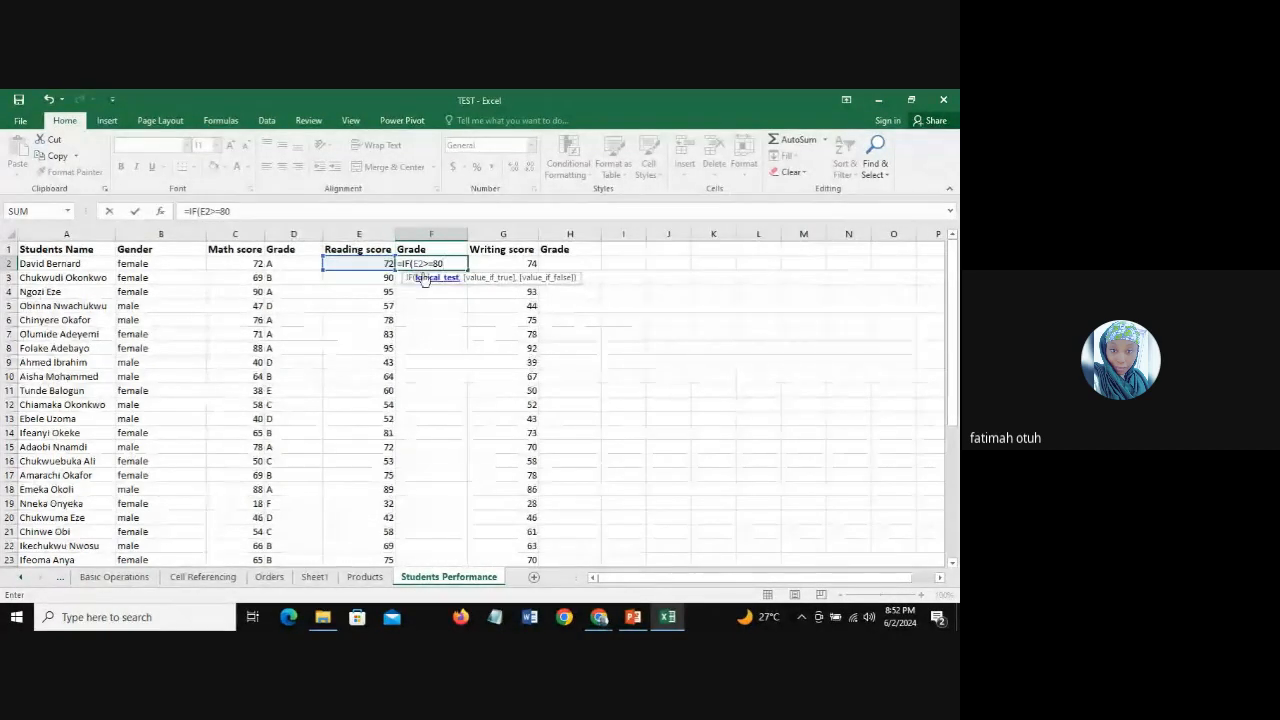
text(,)
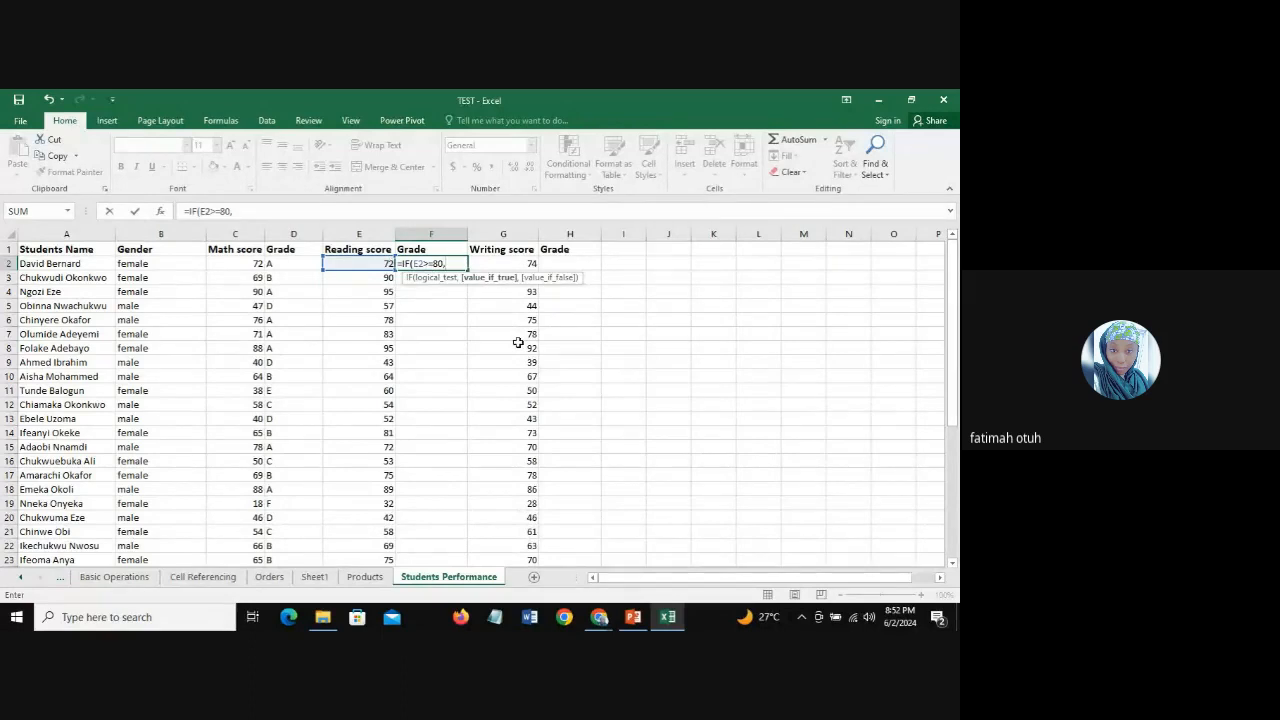
text("A")
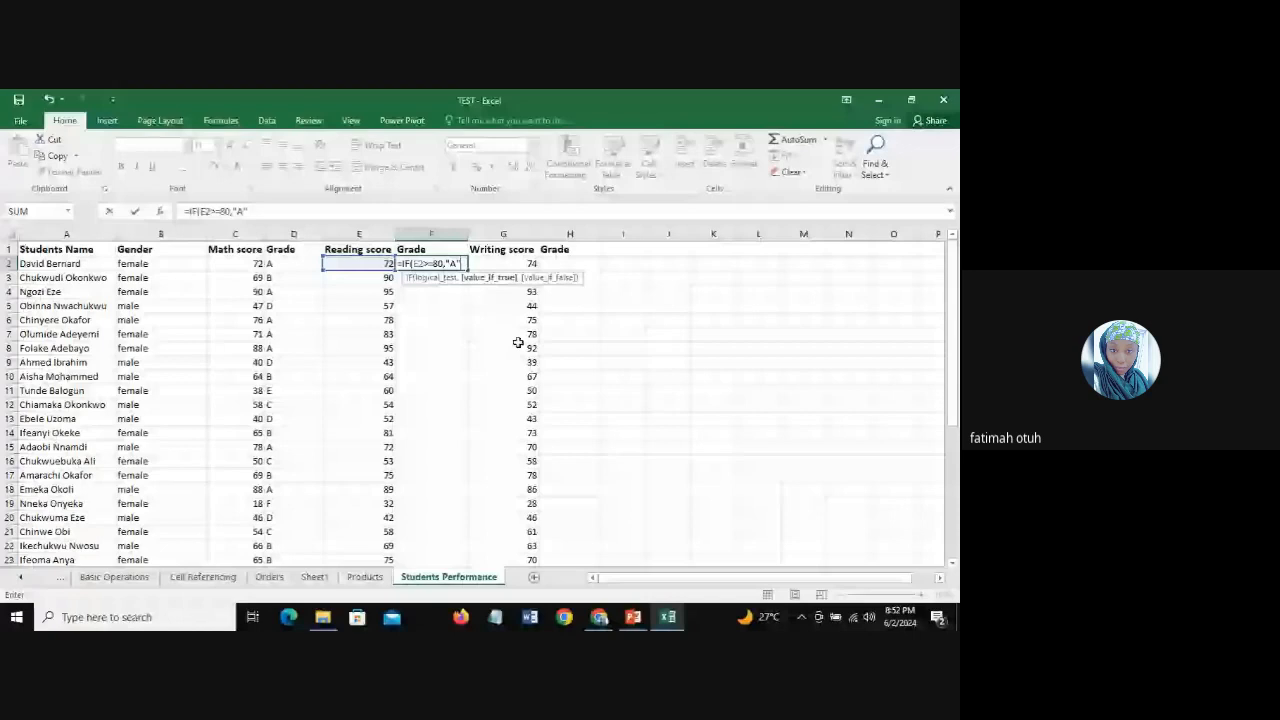
text(,)
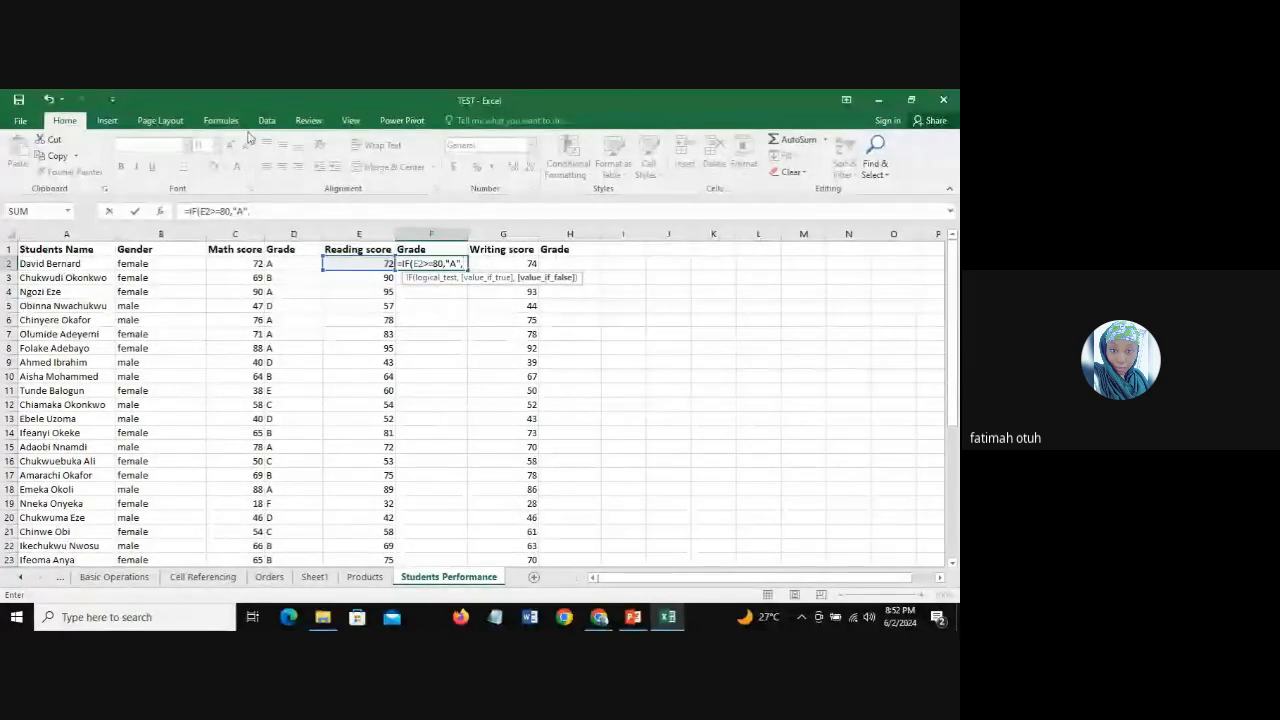
Step: Nest a second IF as the F2 formula's false value, starting its test with E2>=
click(269, 213)
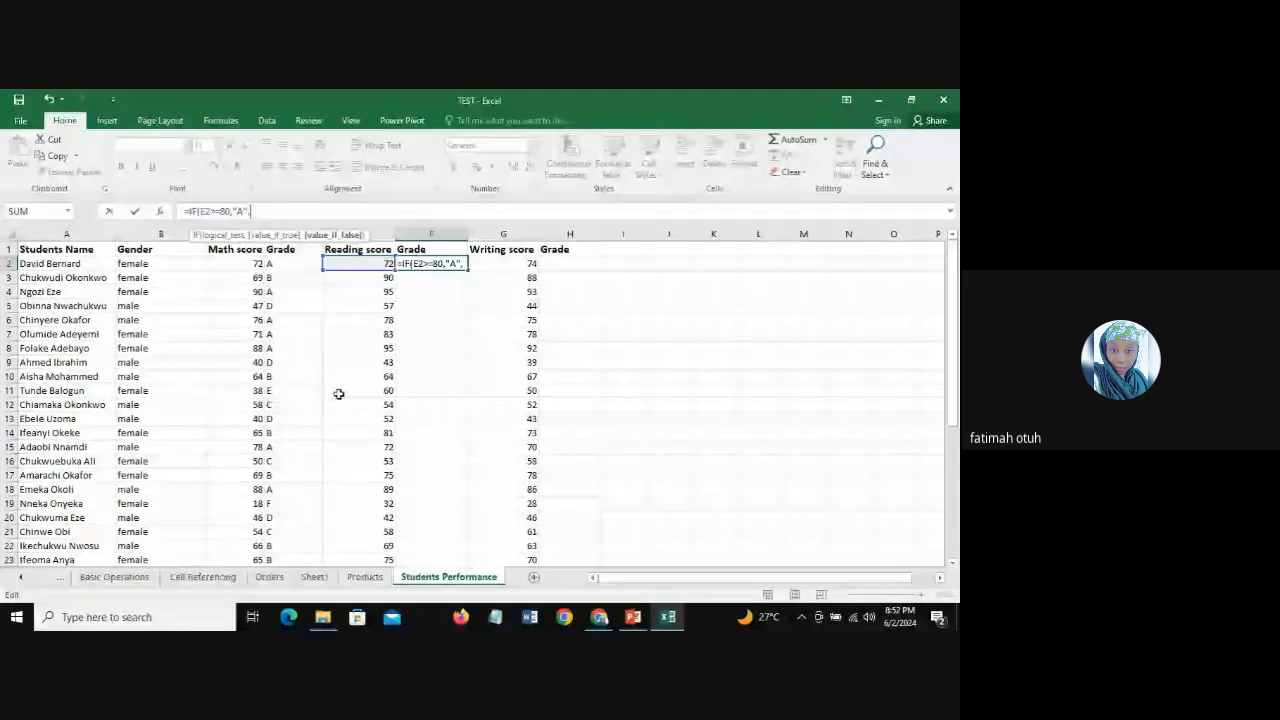
text(IF)
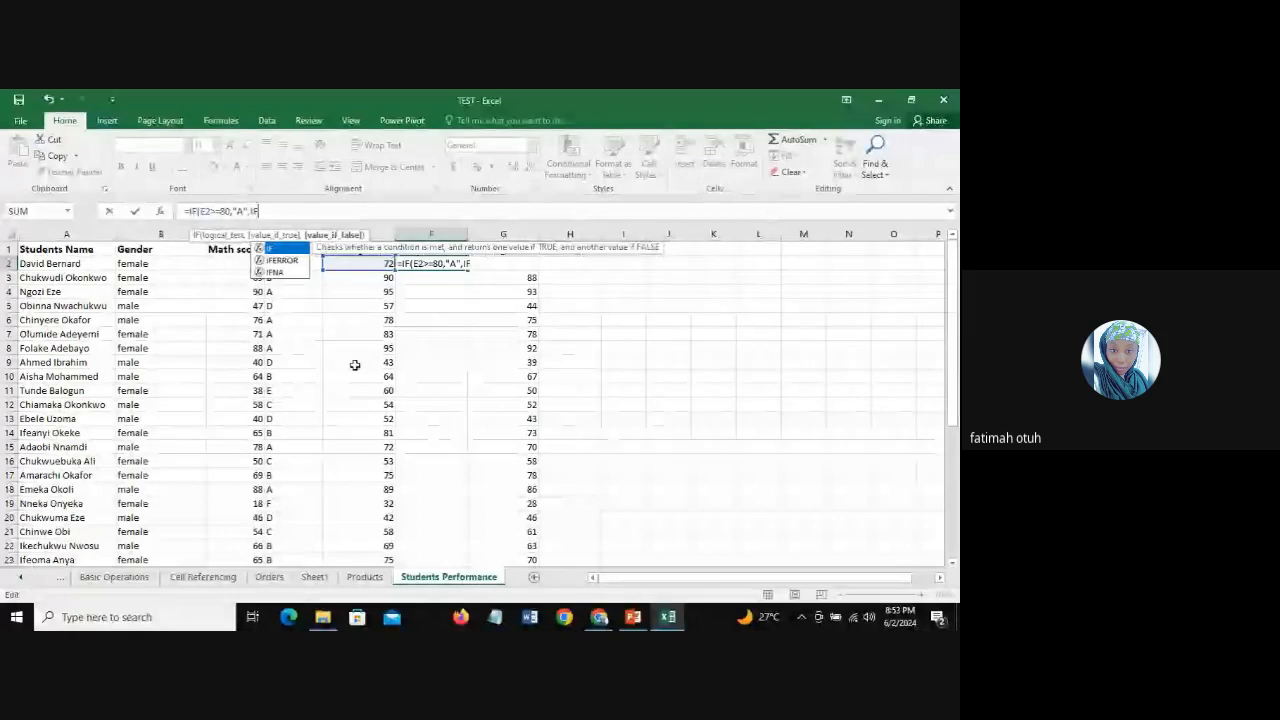
text(()
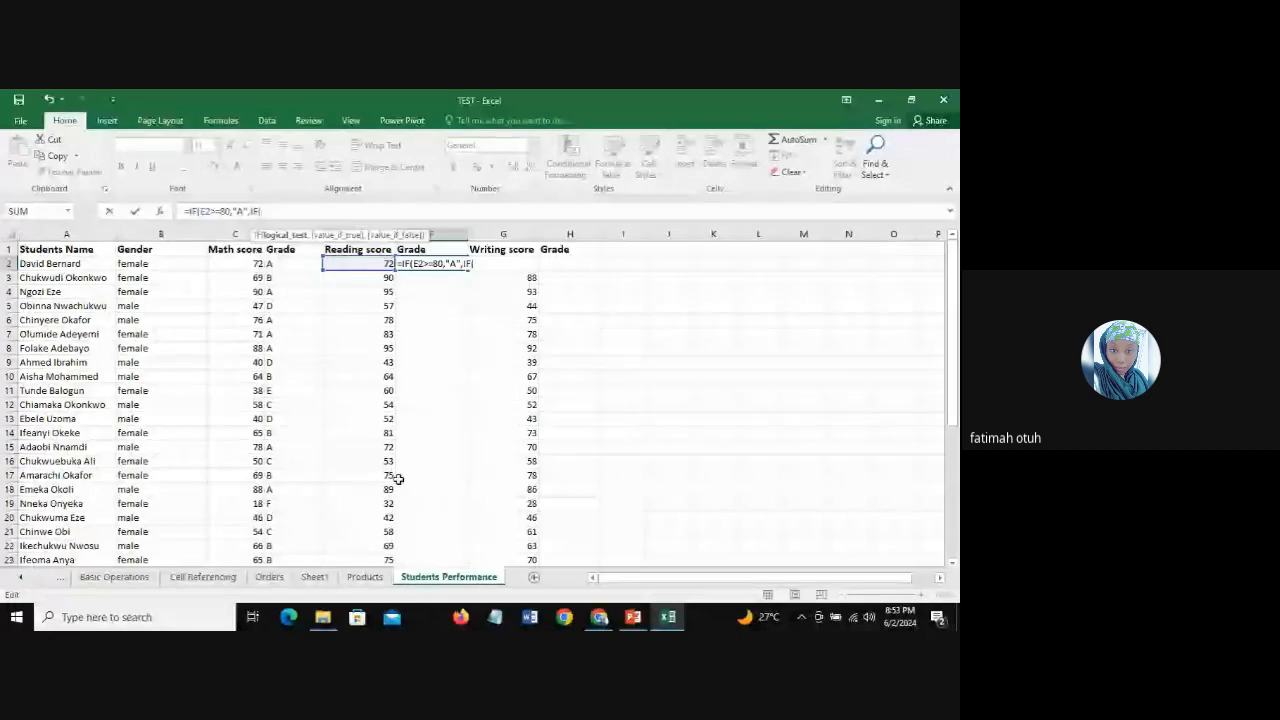
click(360, 263)
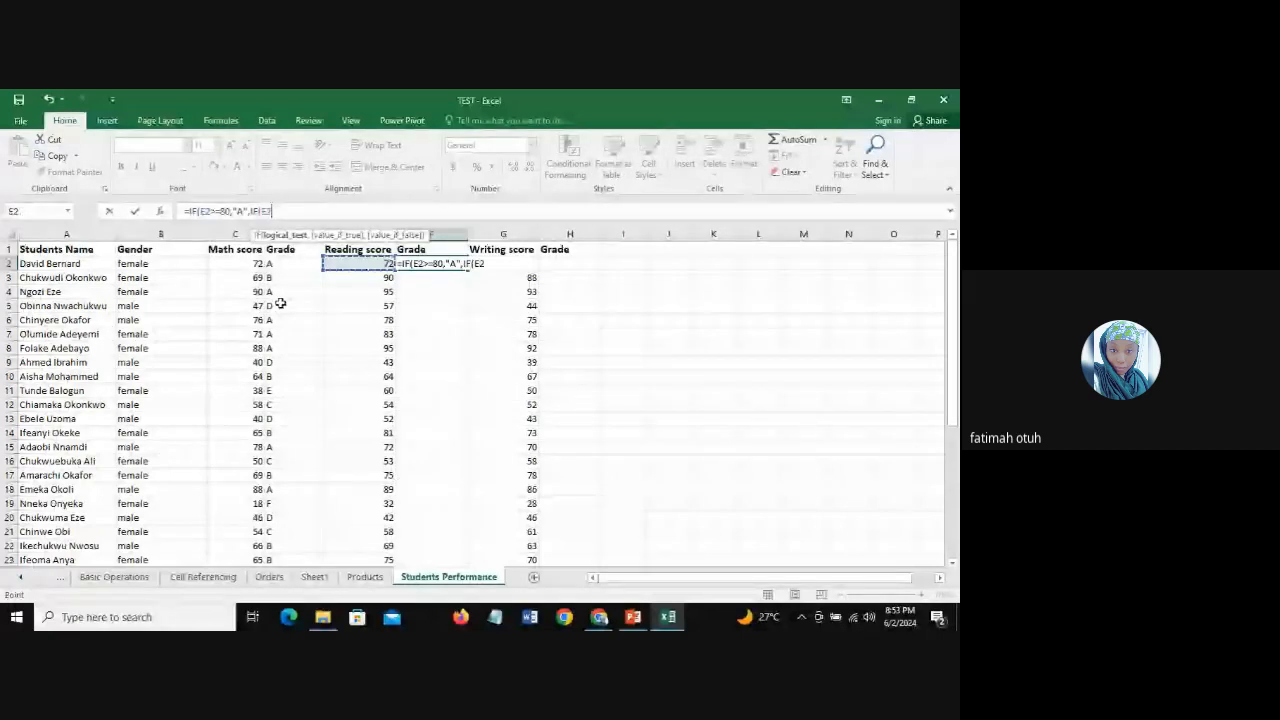
text(>)
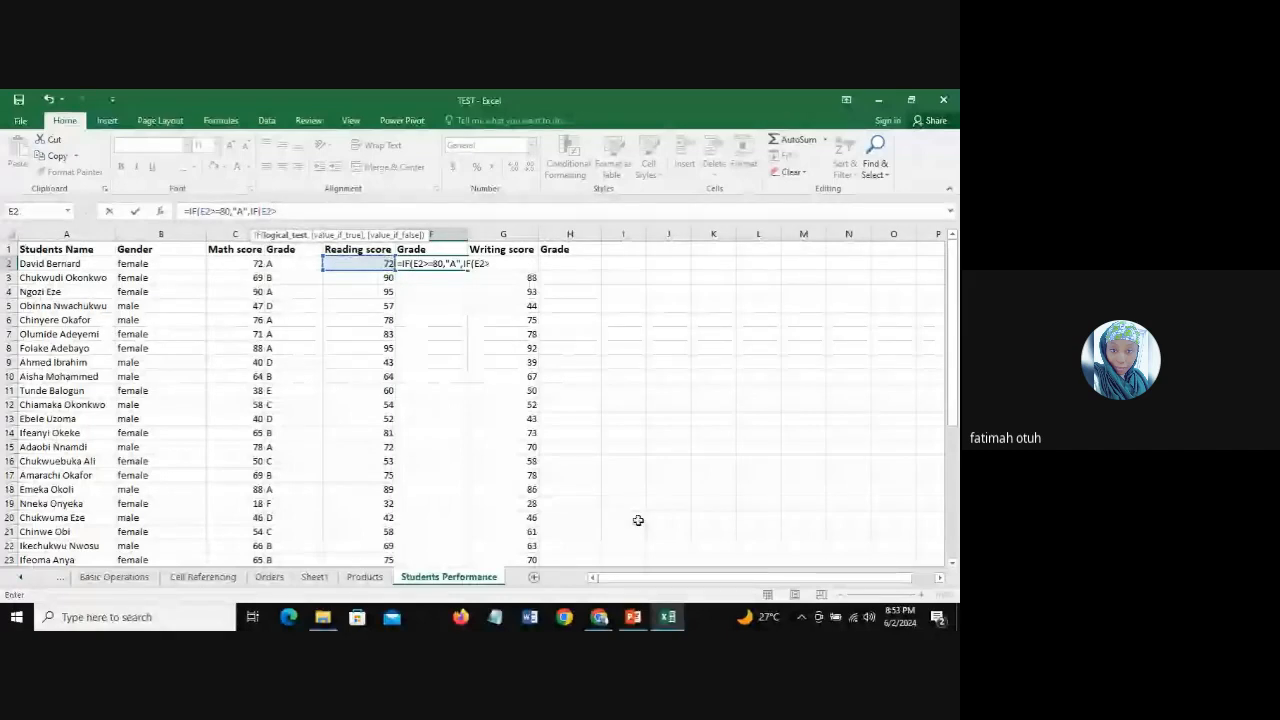
text(=)
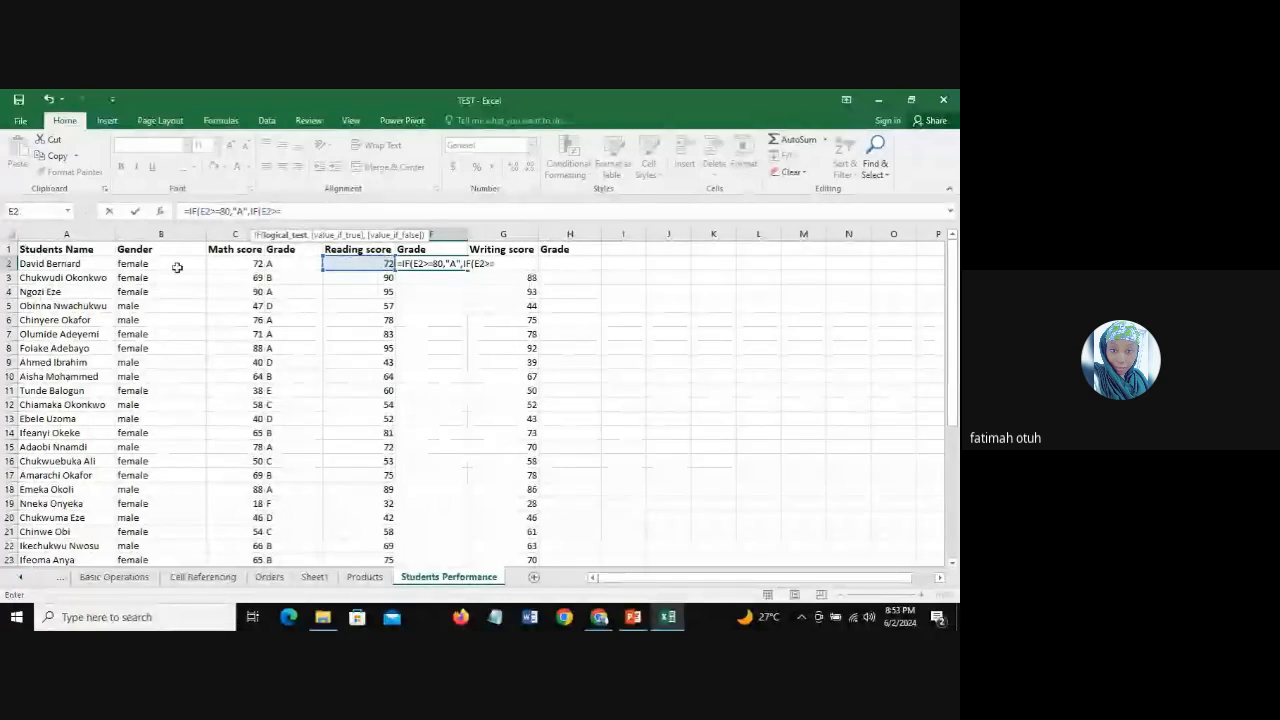
Step: Correct the "A" threshold in the first test of the F2 formula to 70
click(222, 211)
key(BackSpace)
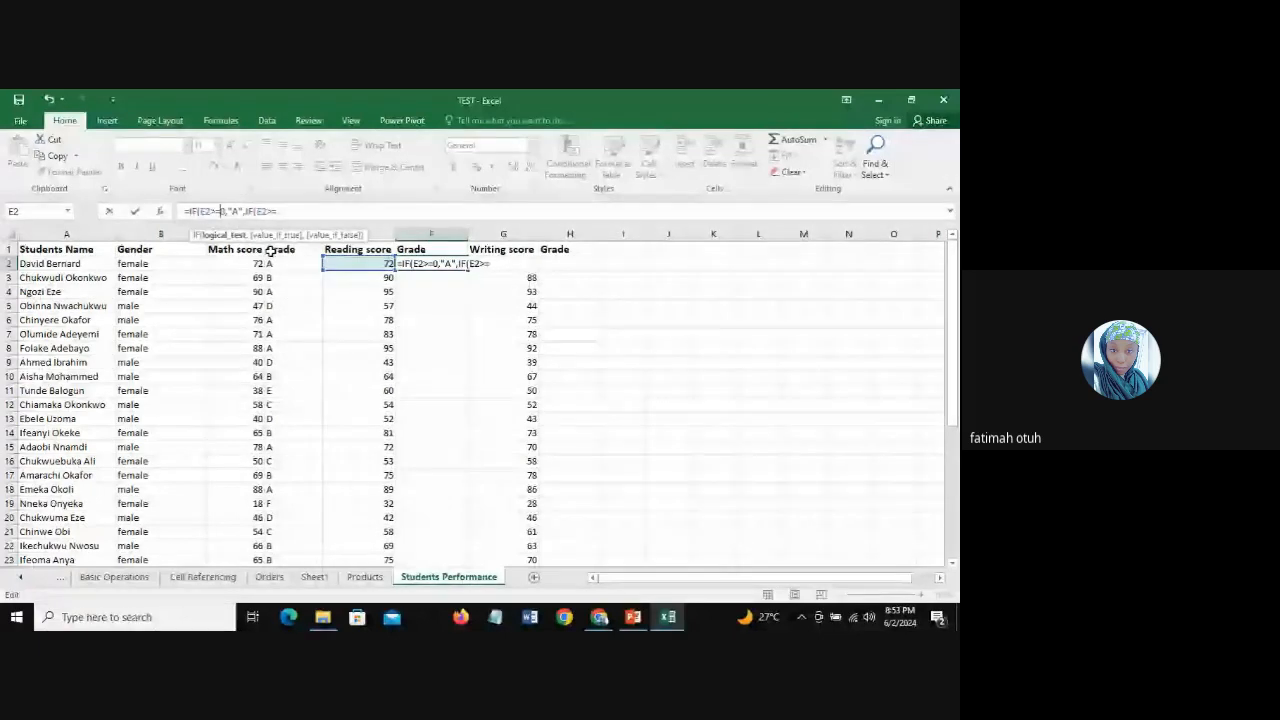
text(7)
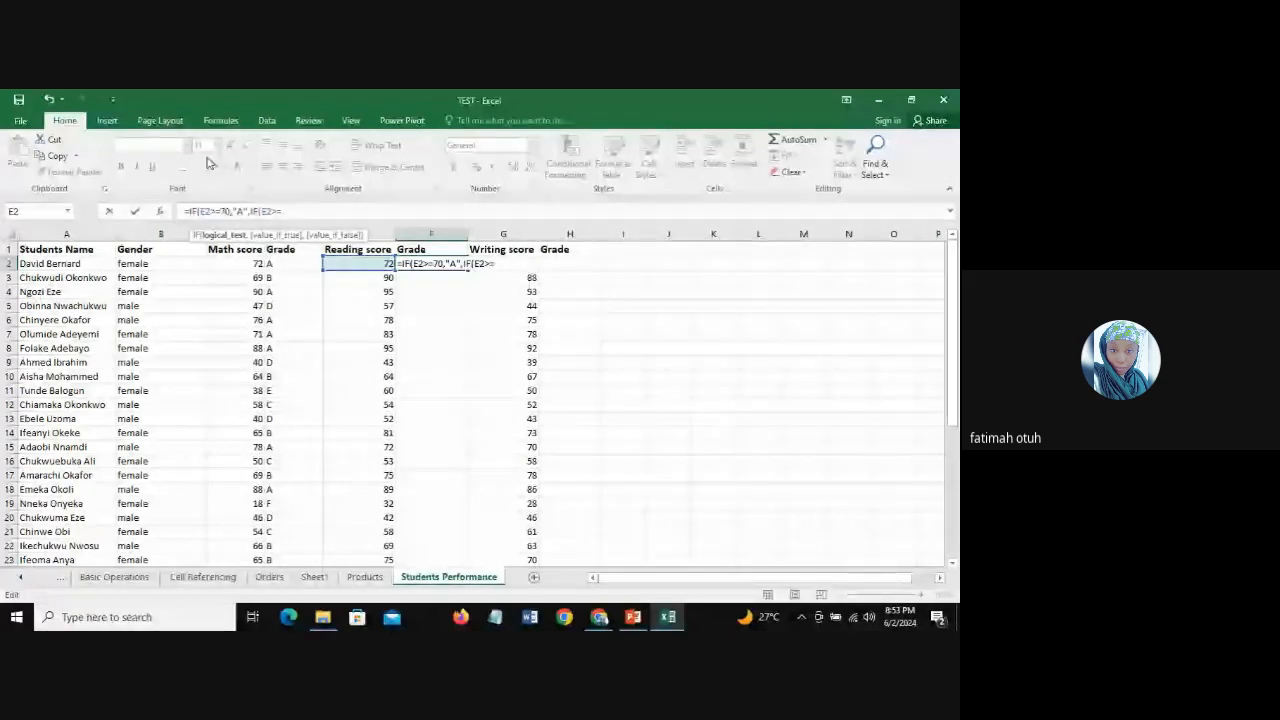
Step: Complete the second IF in F2 with the threshold 60 and the result "B"
click(285, 211)
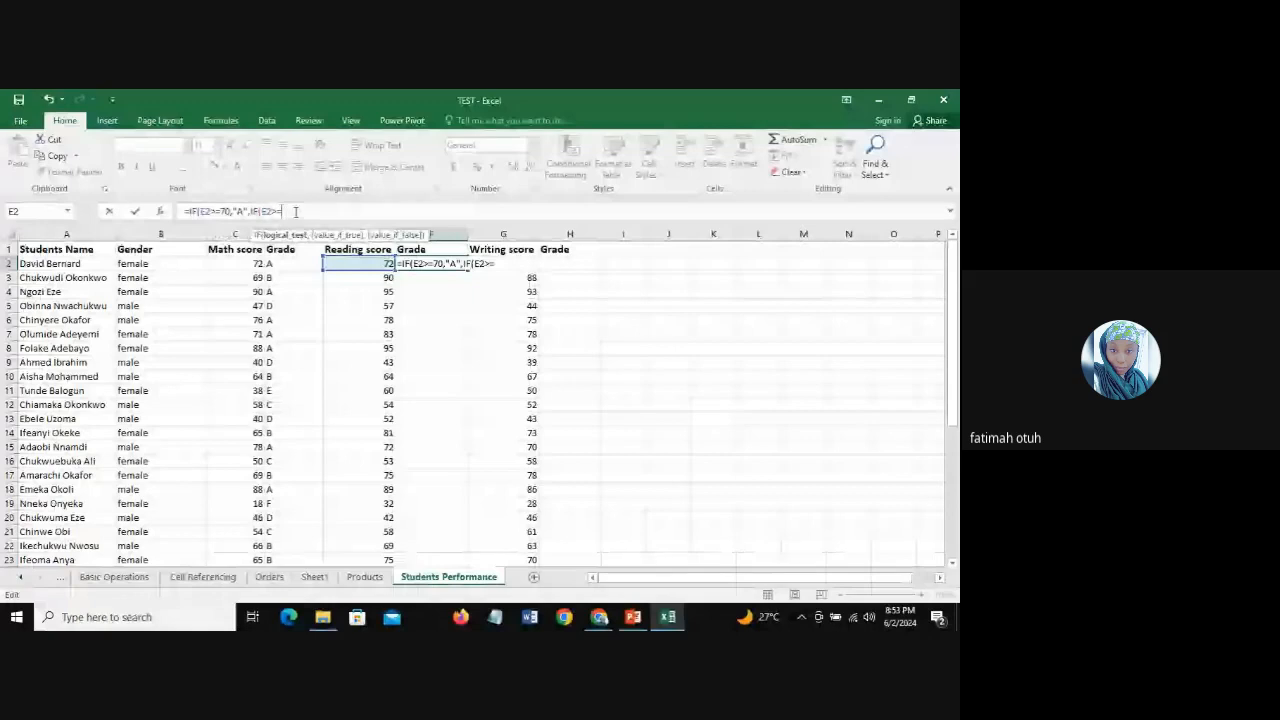
text(60,)
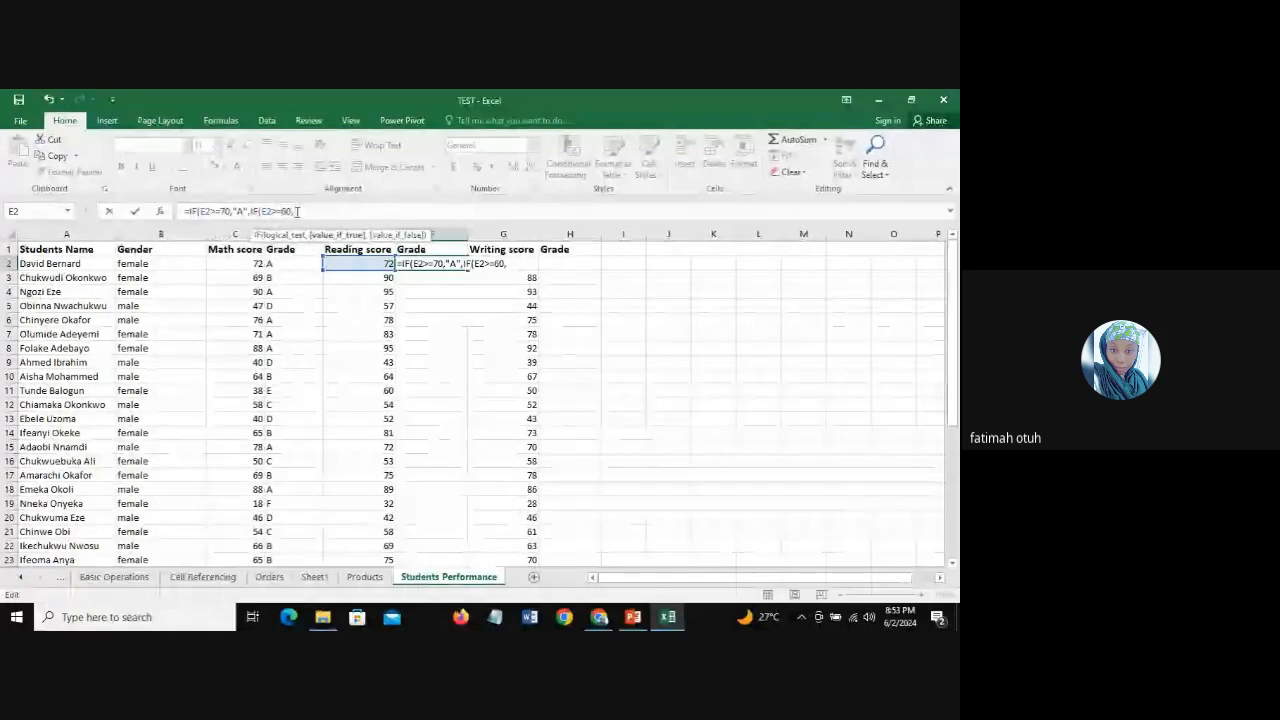
text("B",)
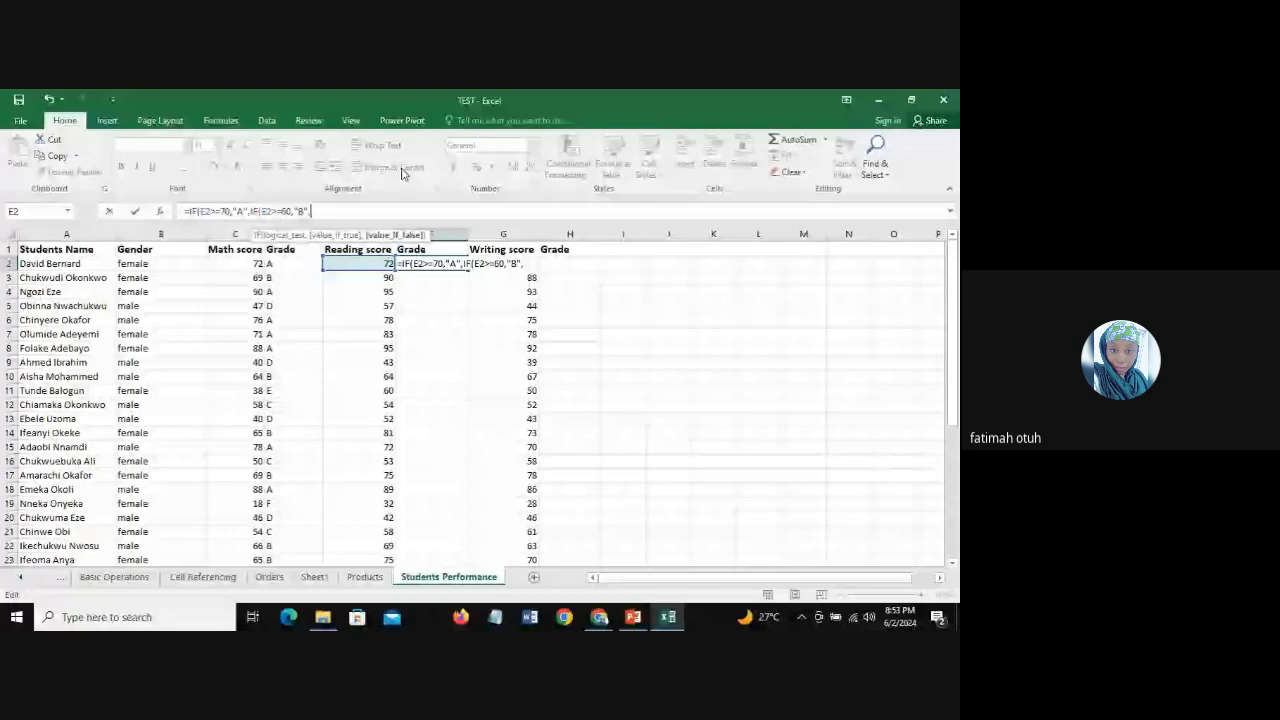
Step: Nest a third IF in the F2 formula that returns "C" when E2>=50
text(IF()
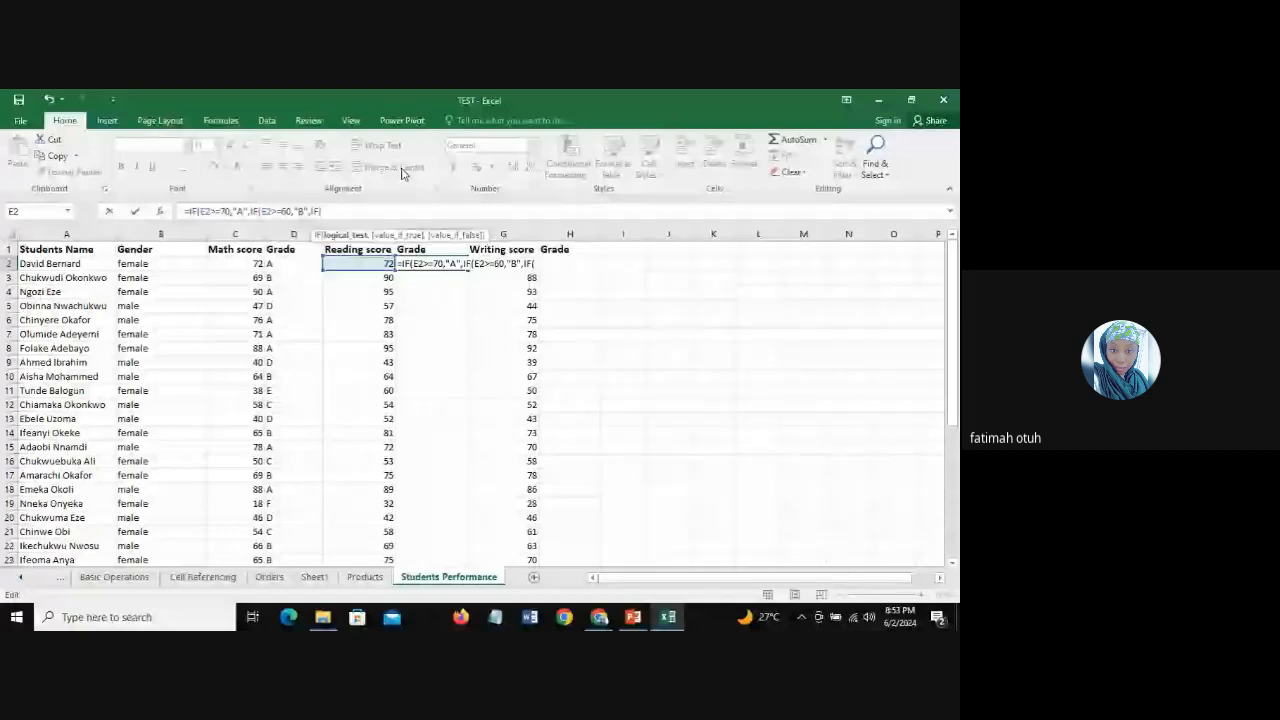
click(370, 265)
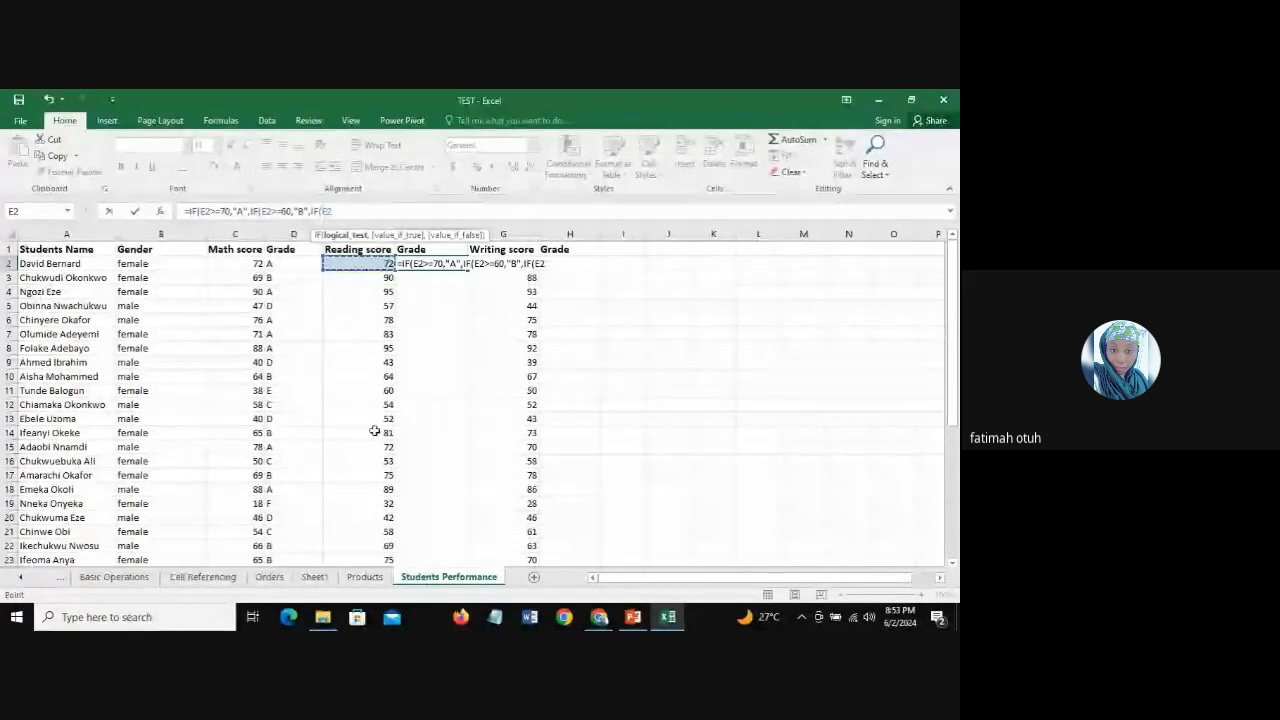
text(>)
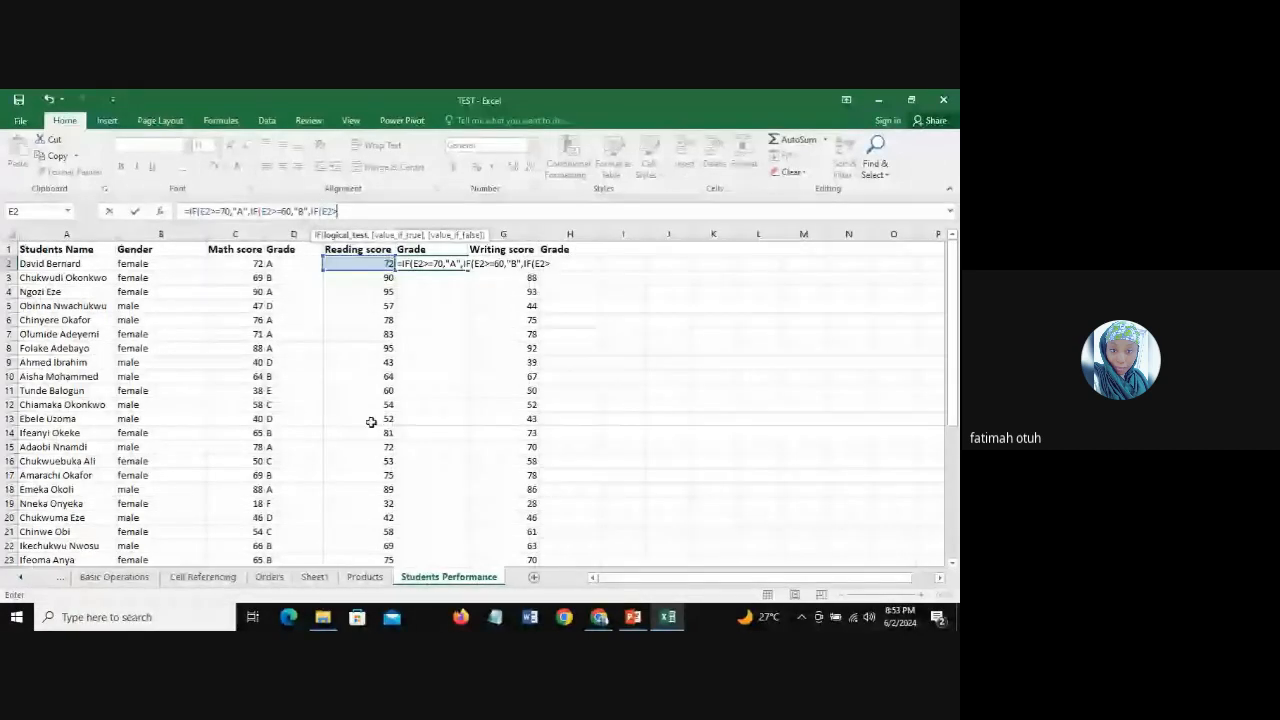
text(=)
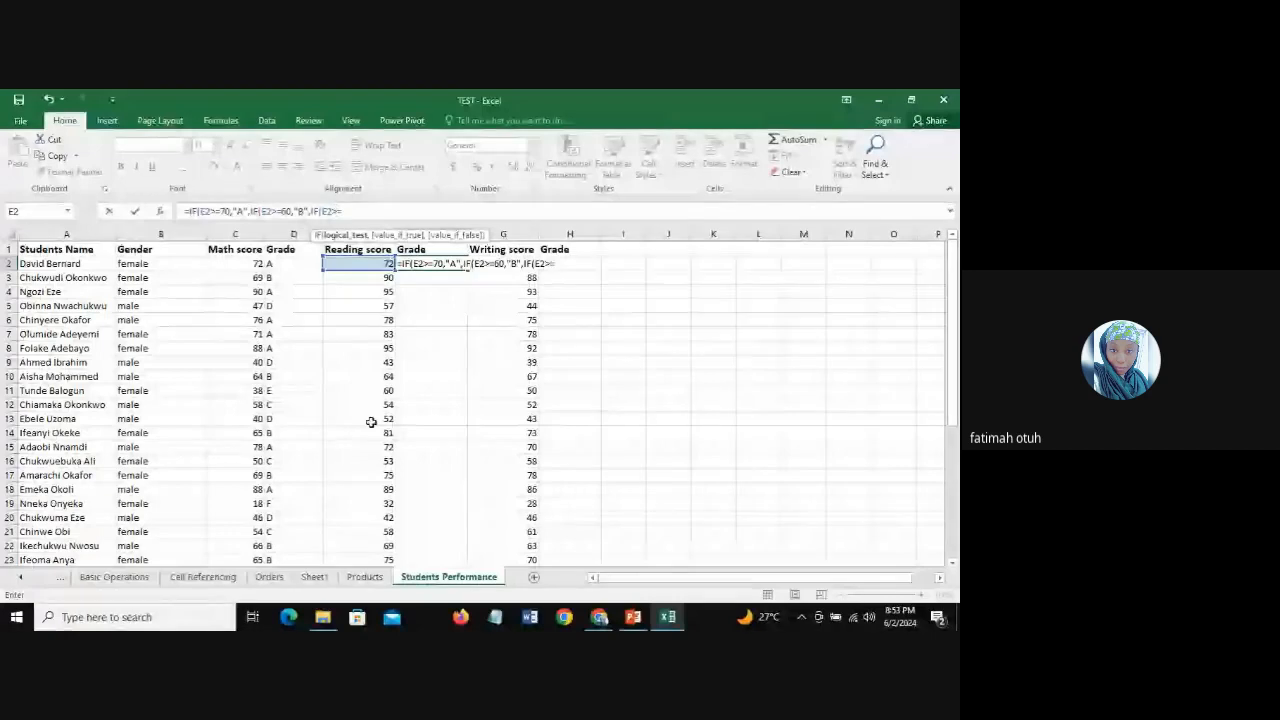
text(50)
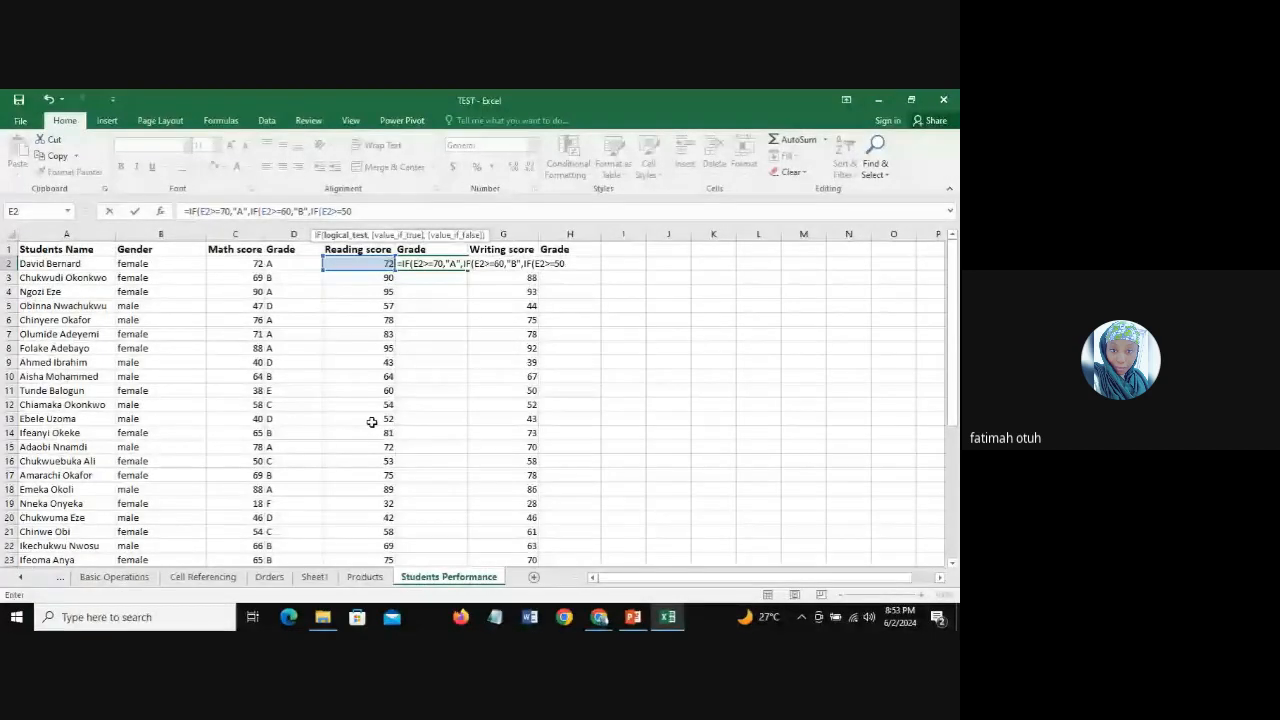
text(,)
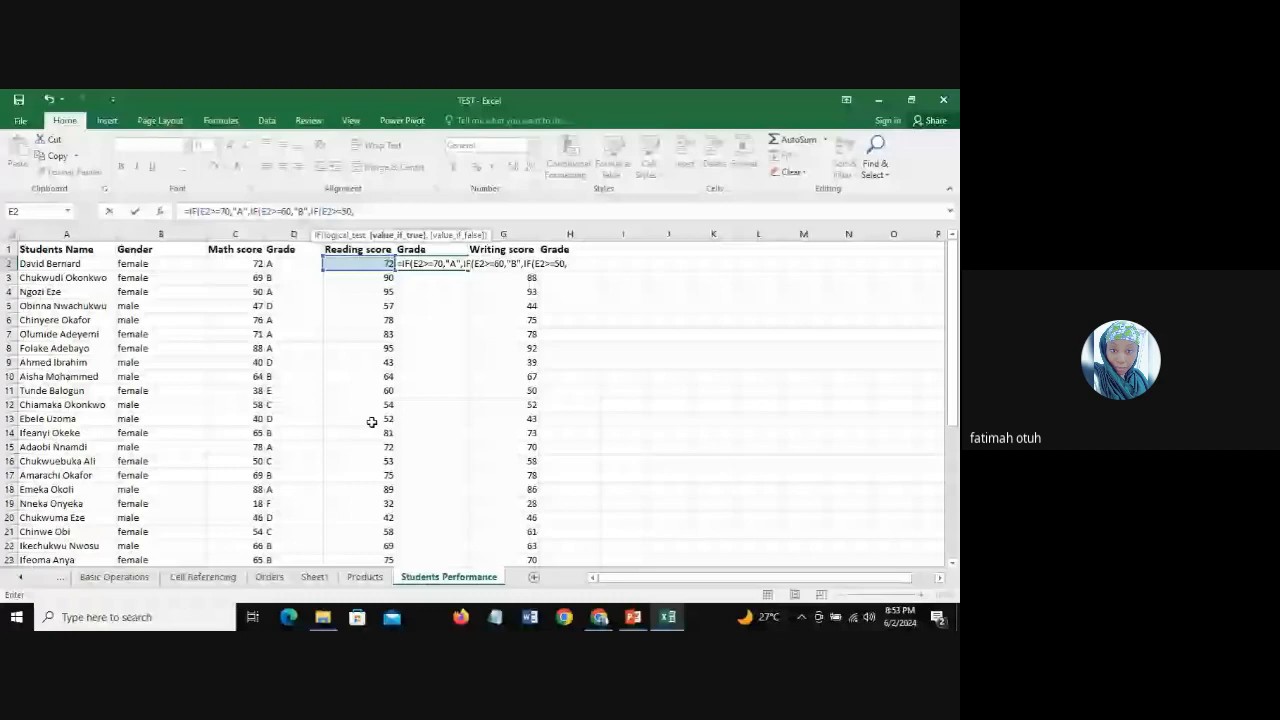
text(")
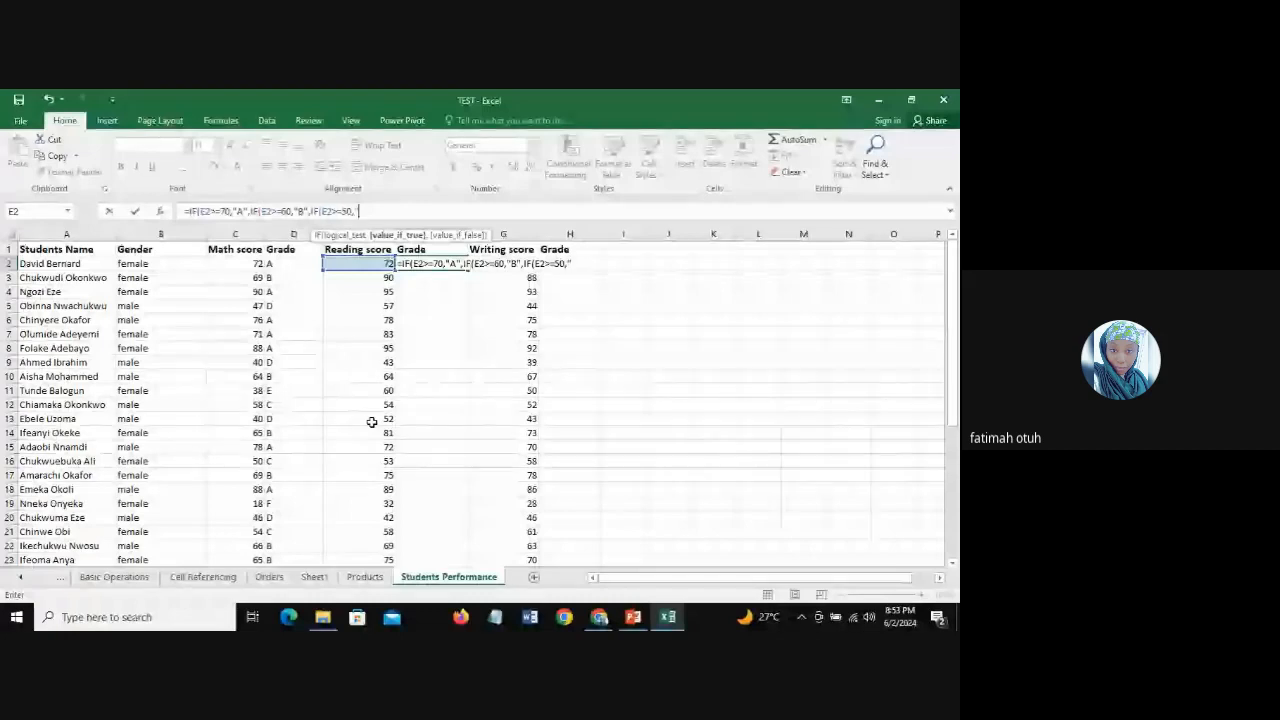
text(C")
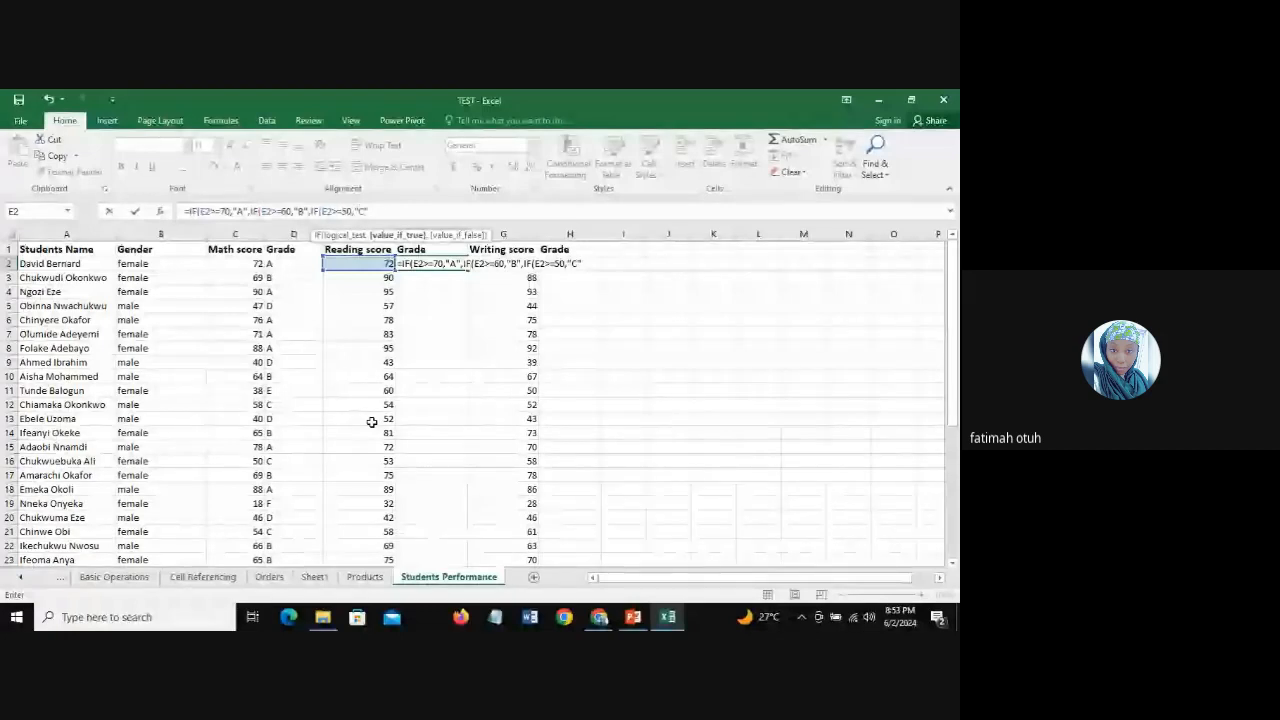
text(,)
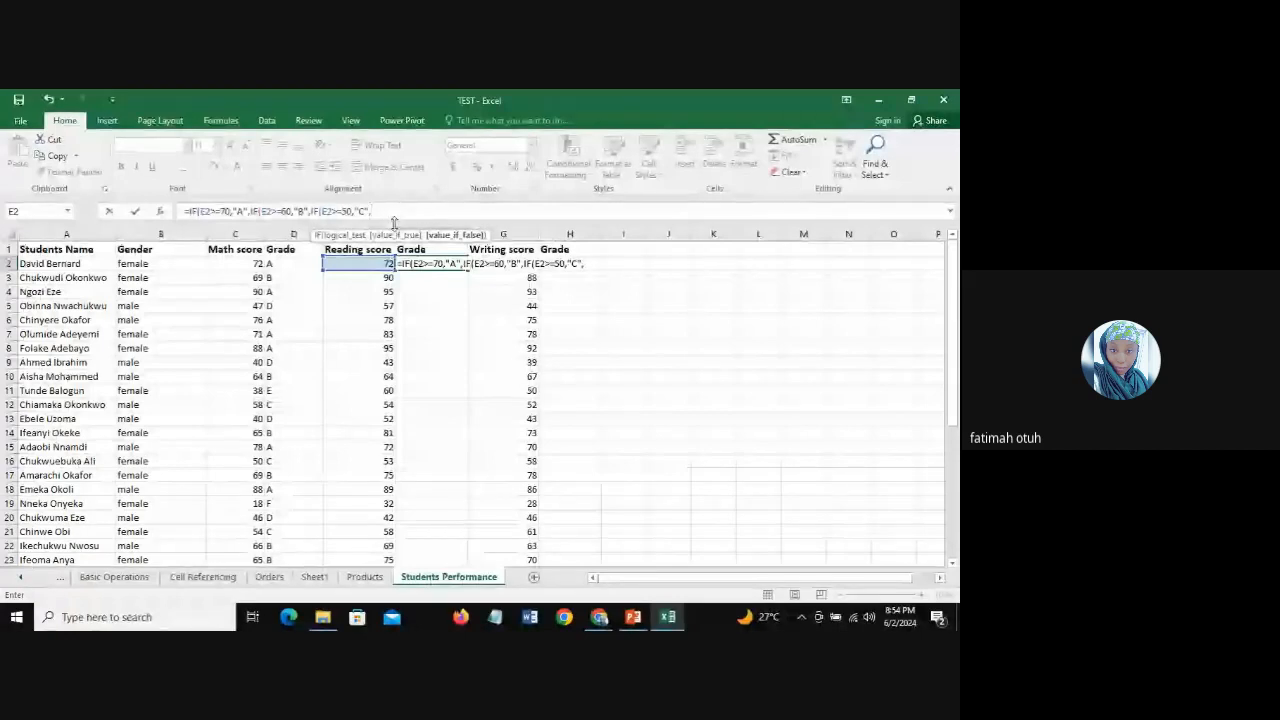
Step: Nest a fourth IF in the F2 formula that returns "D" when E2>=40
text(IF)
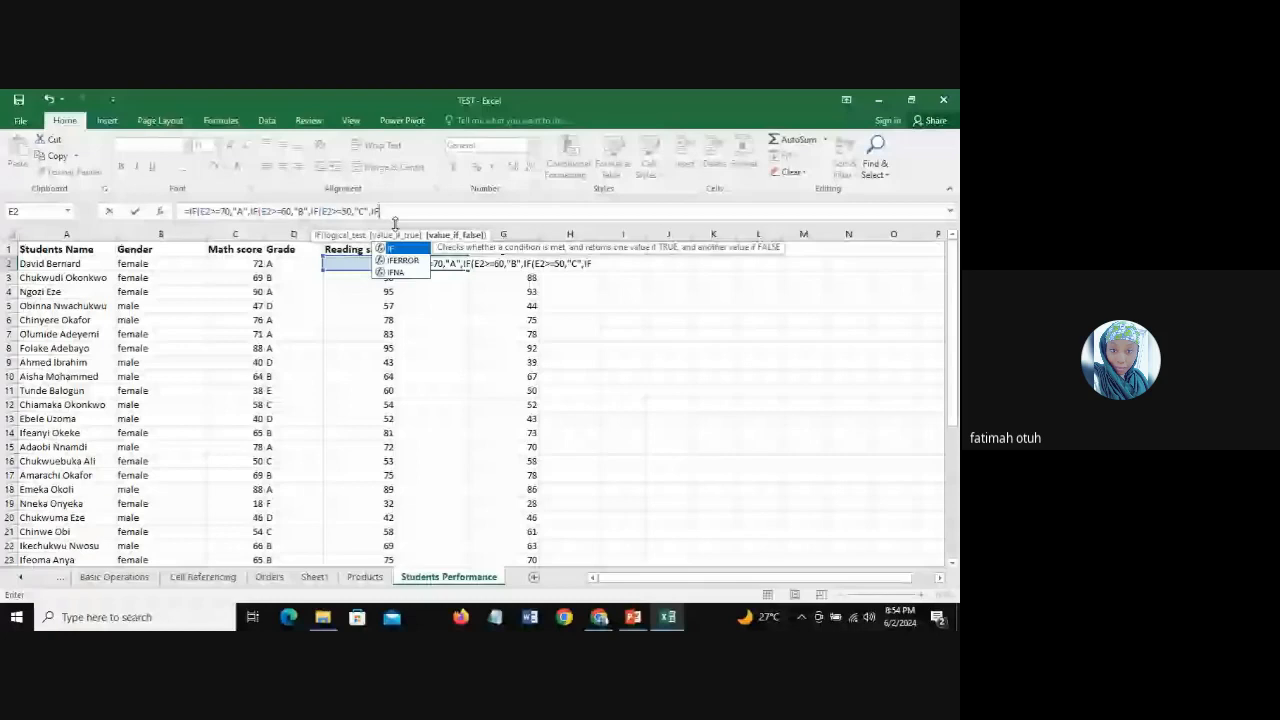
text(()
key(Left)
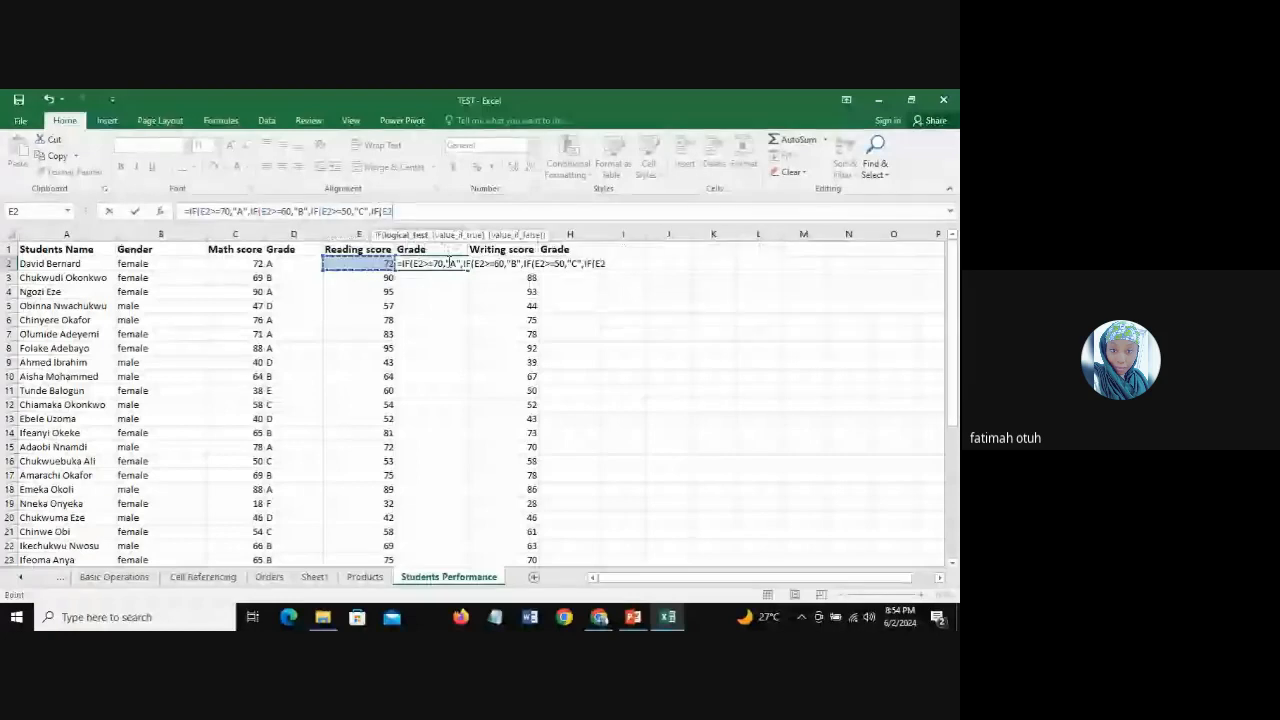
text(>)
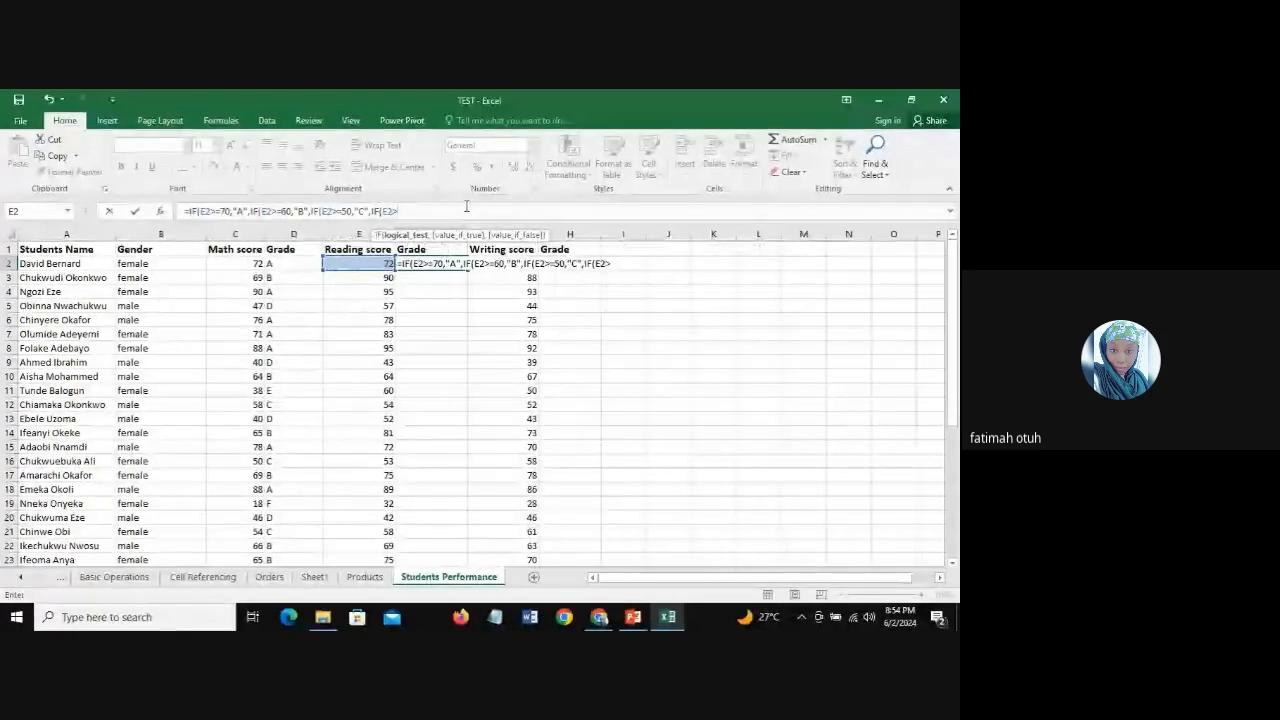
text(=)
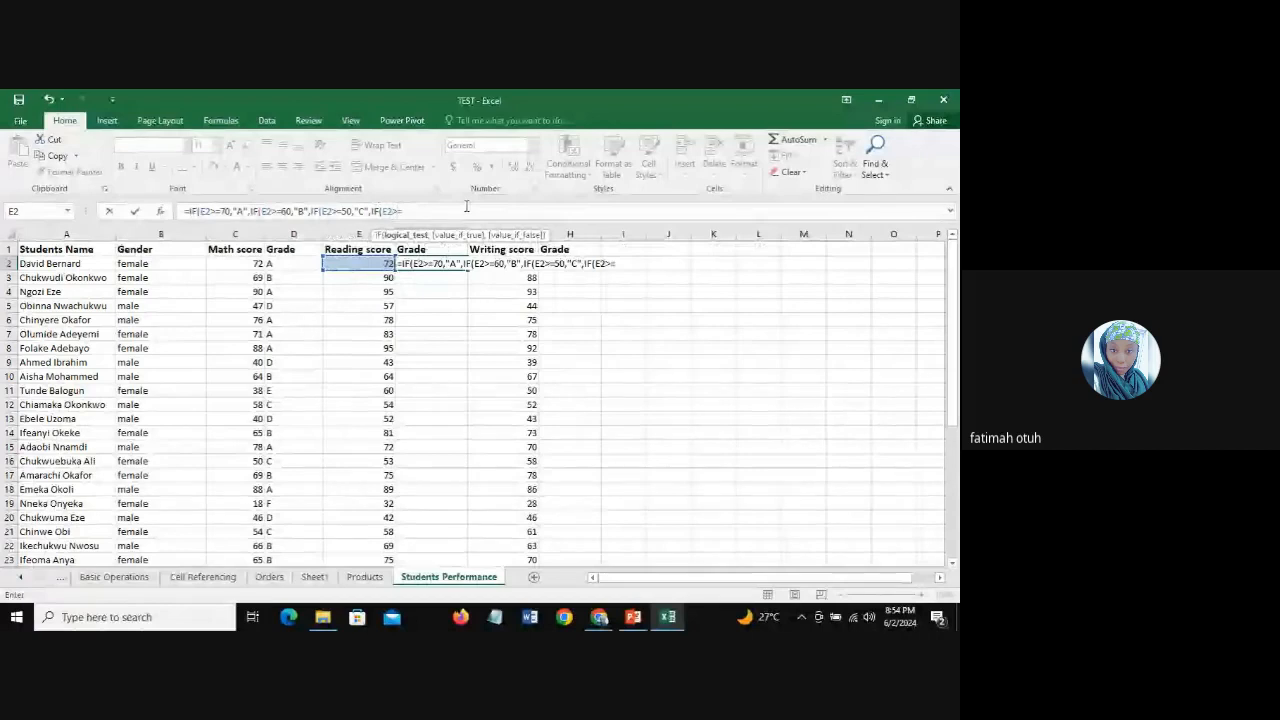
text(40,)
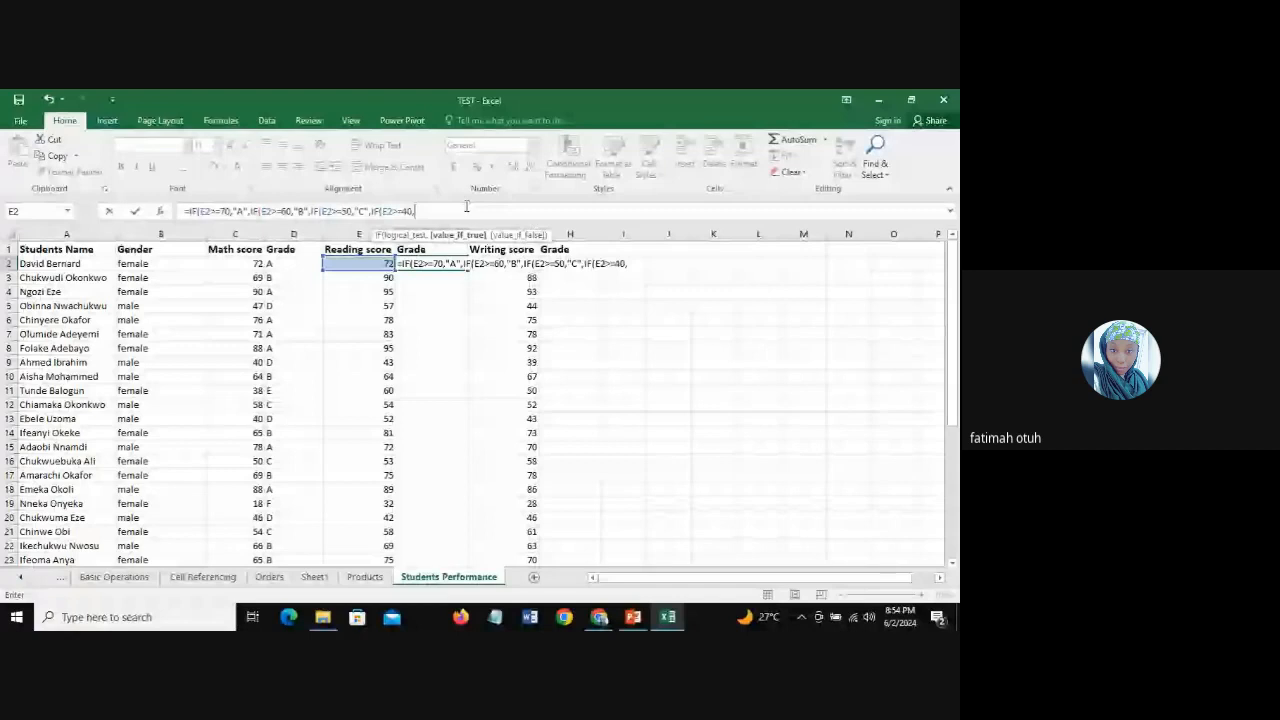
text("D")
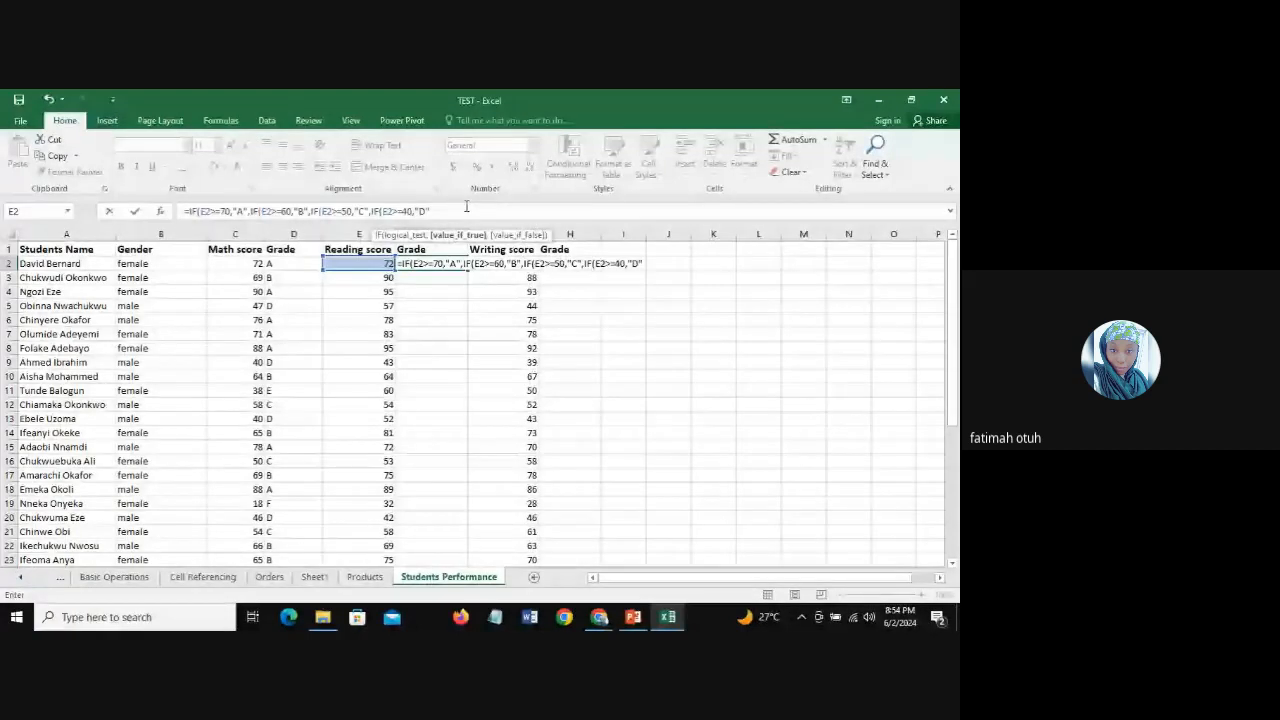
text(,)
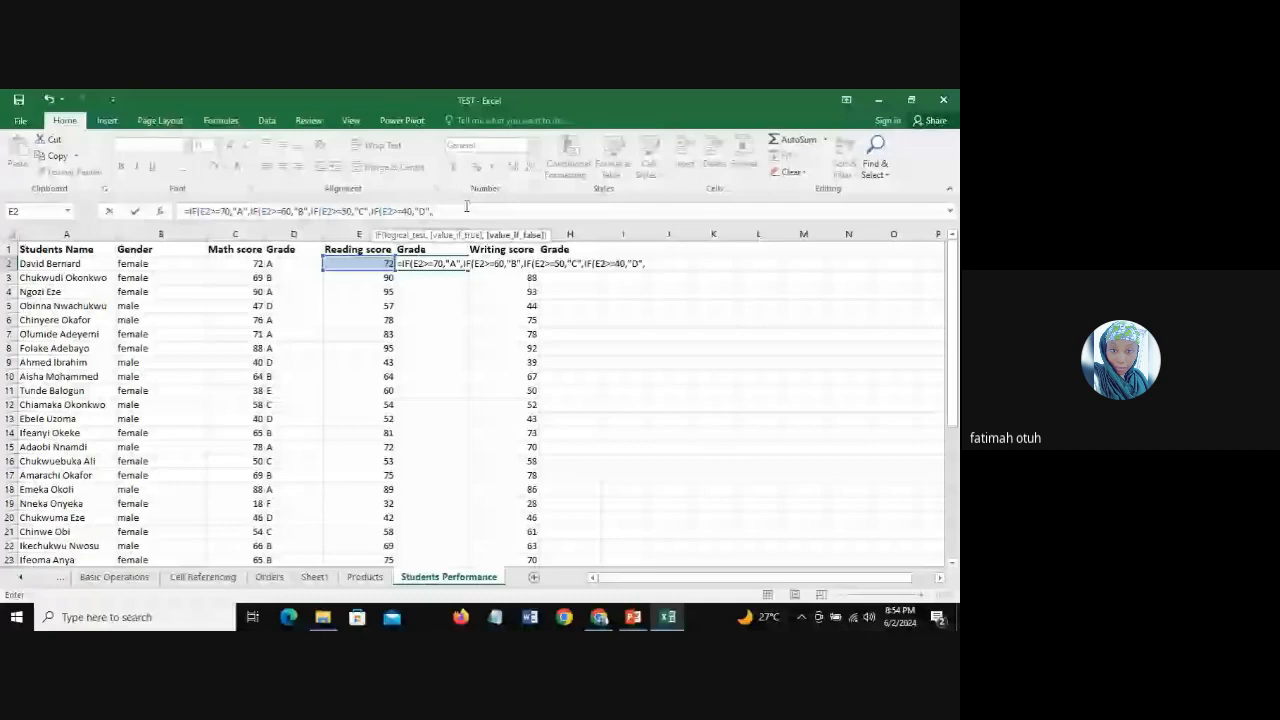
text(IF()
Step: Nest a fifth IF in the F2 formula that returns "E" when E2>=30
key(Left)
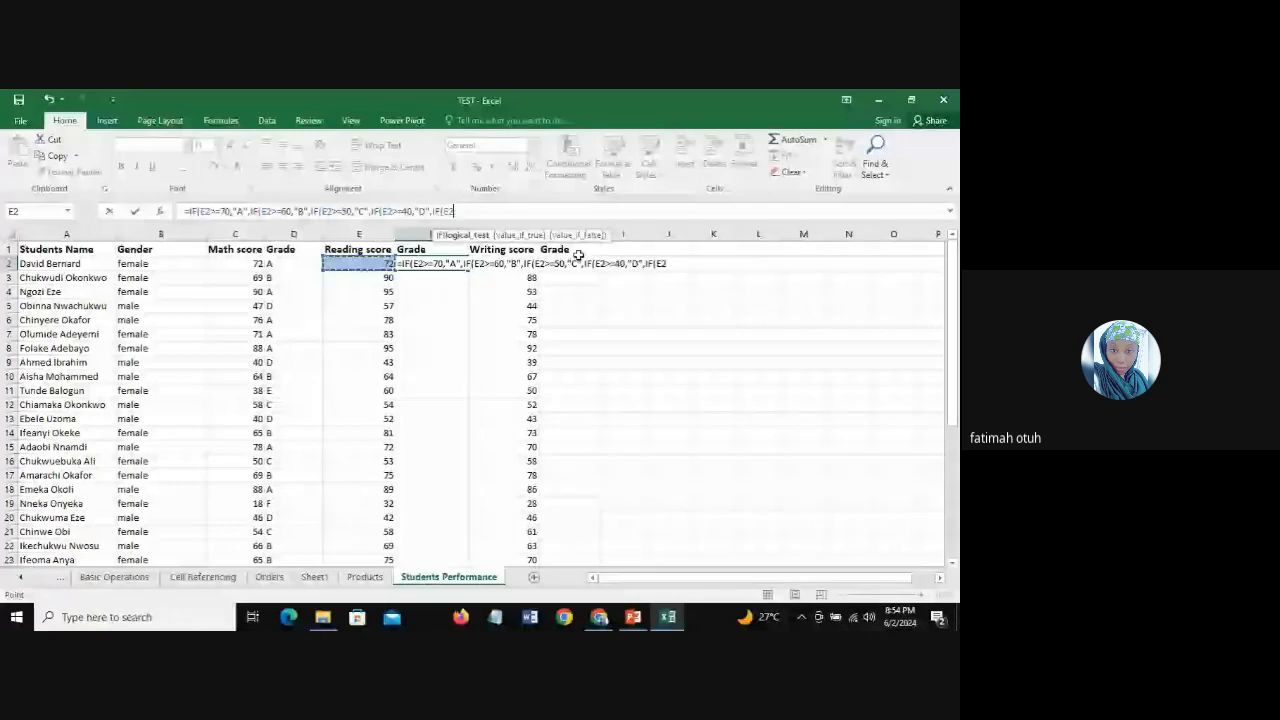
text(>=)
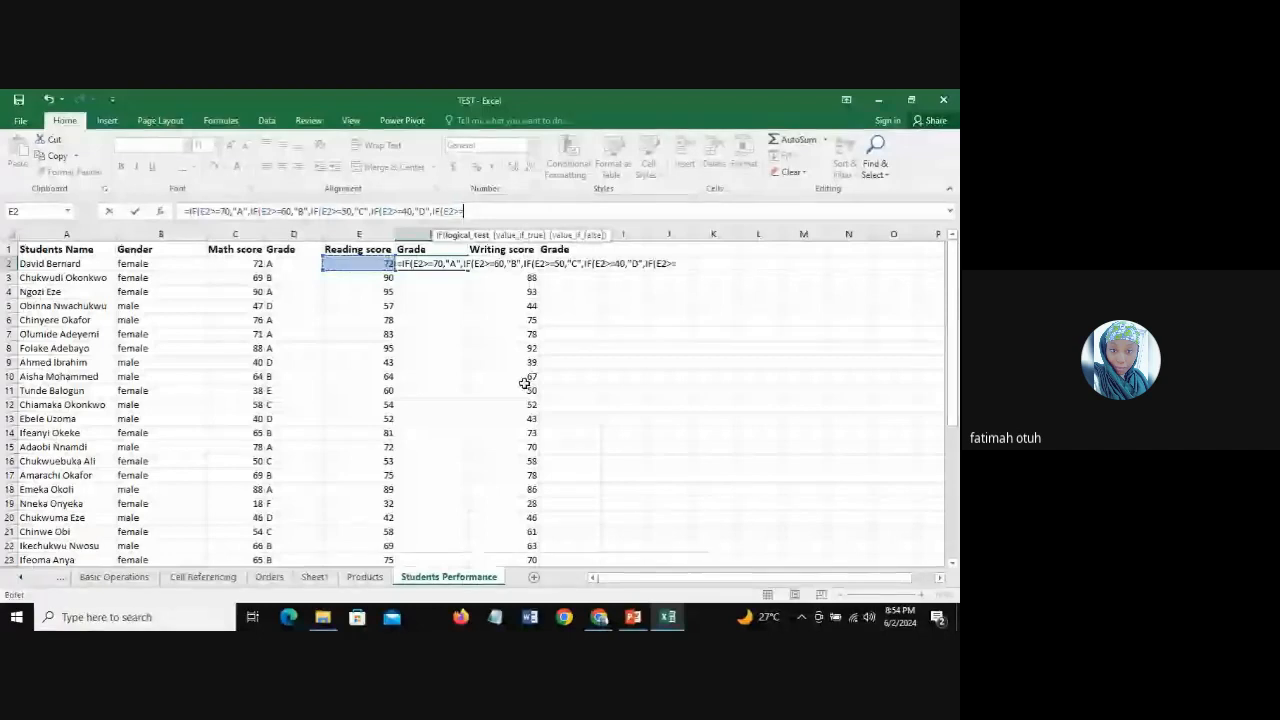
text(30)
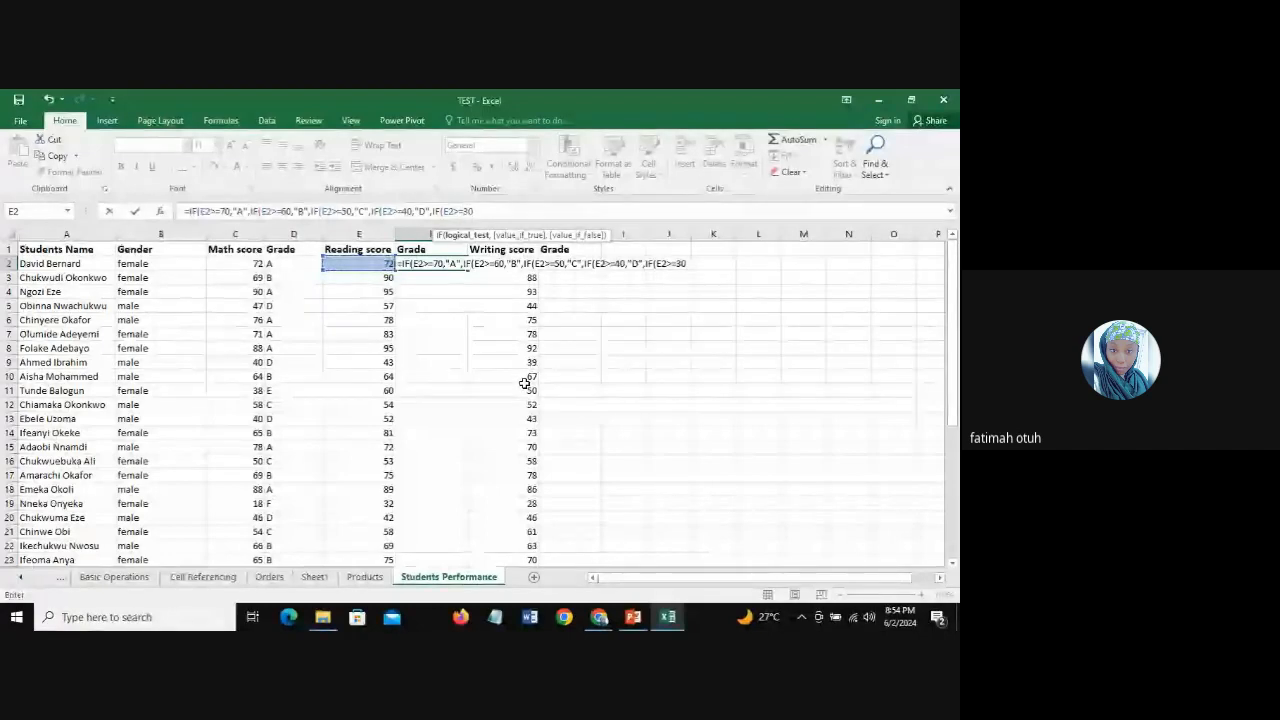
text(,"E)
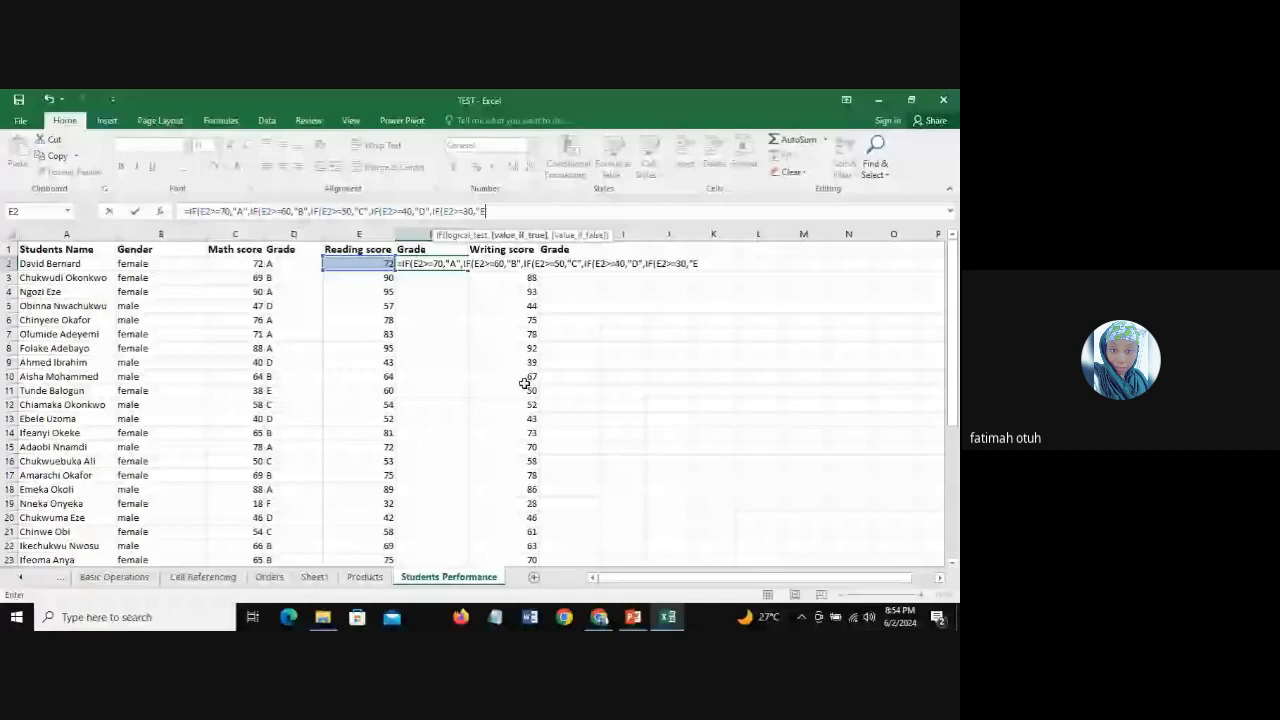
text(")
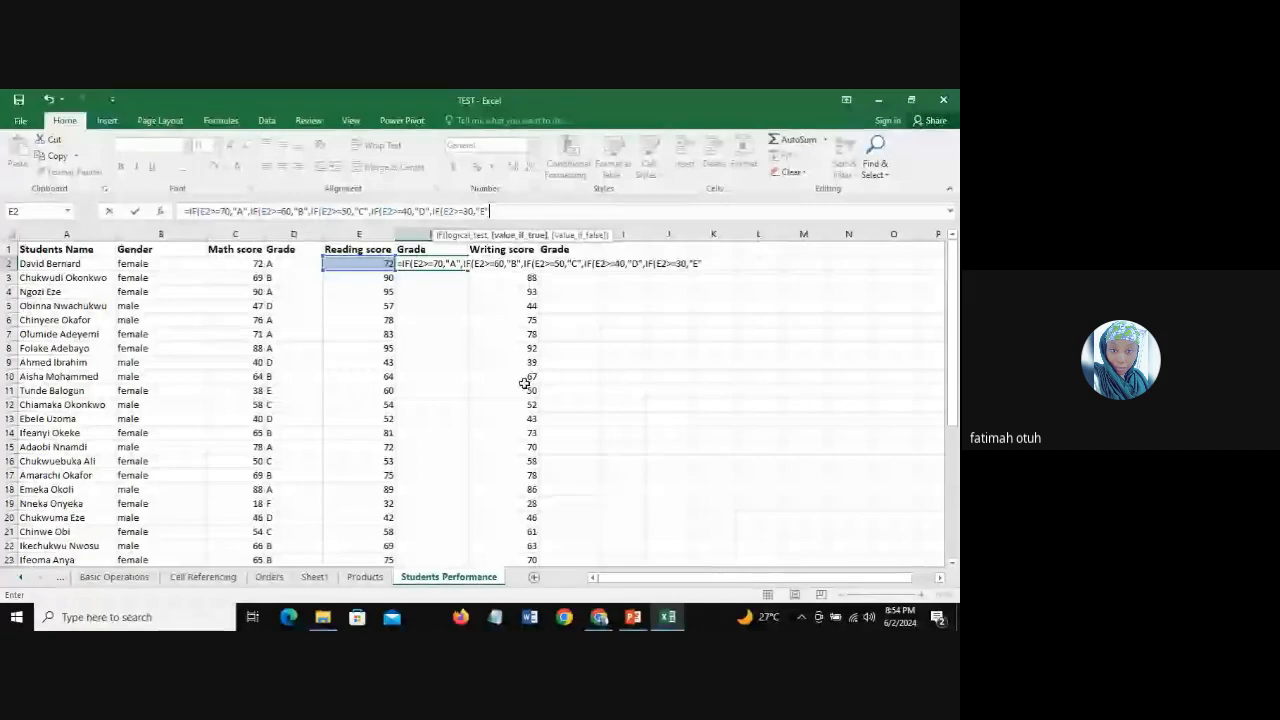
text(,)
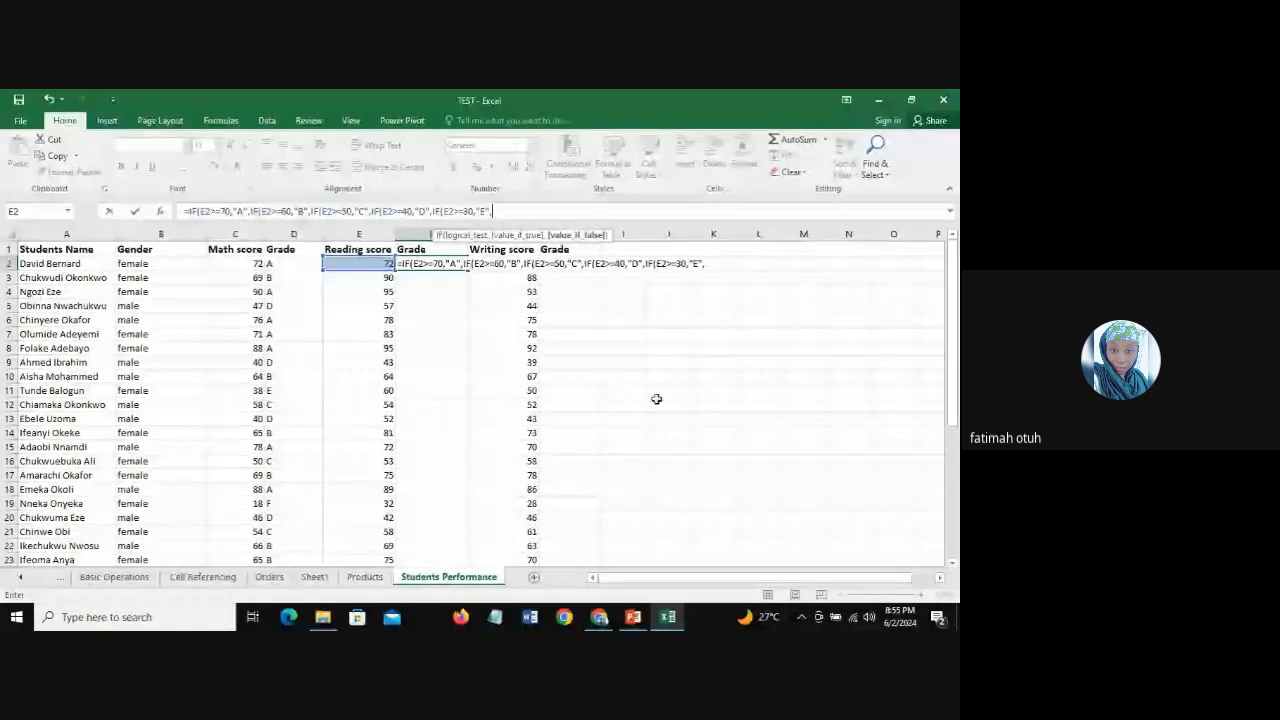
Step: Finish the F2 formula with "F" as the last false value, close all five IFs and enter it
text("F)
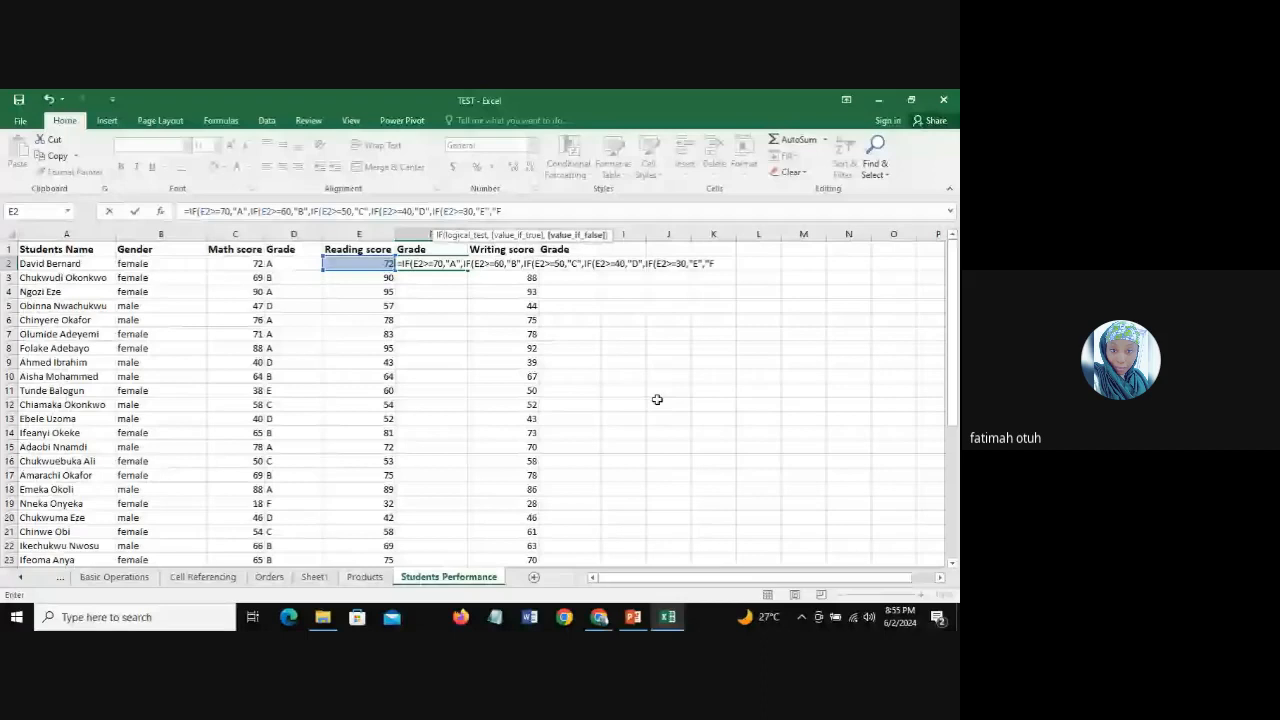
text(")
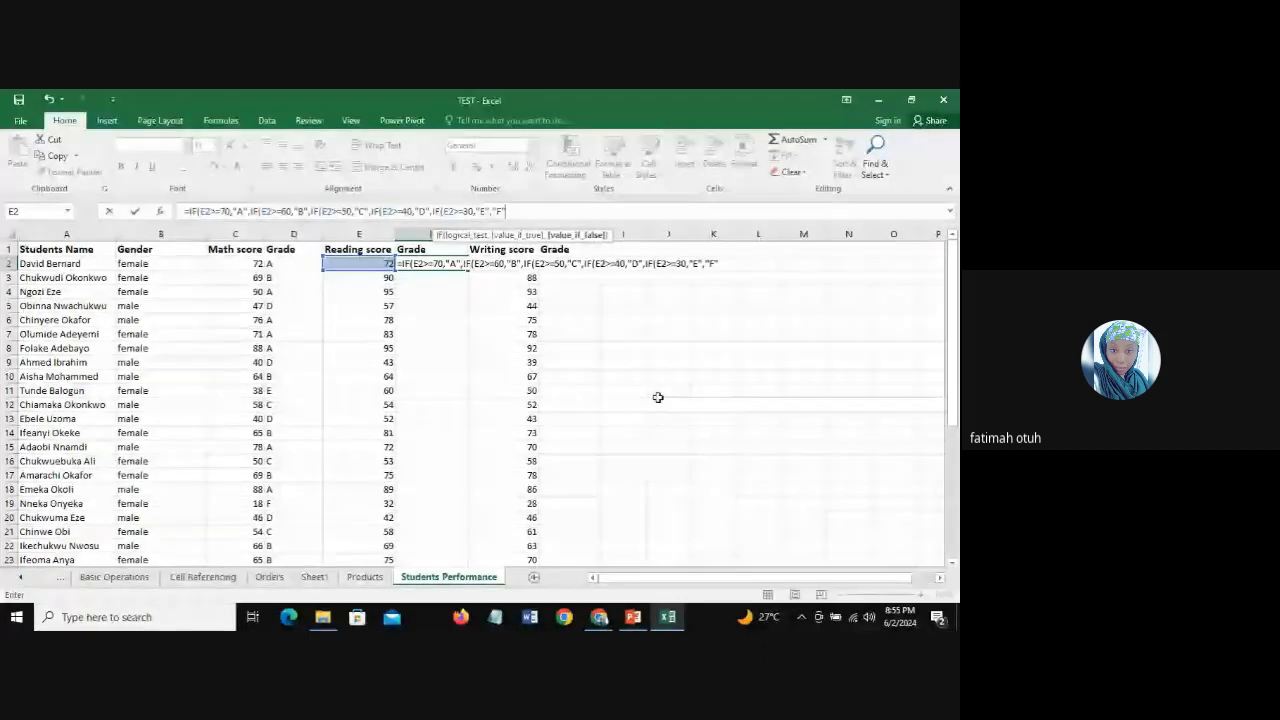
text())
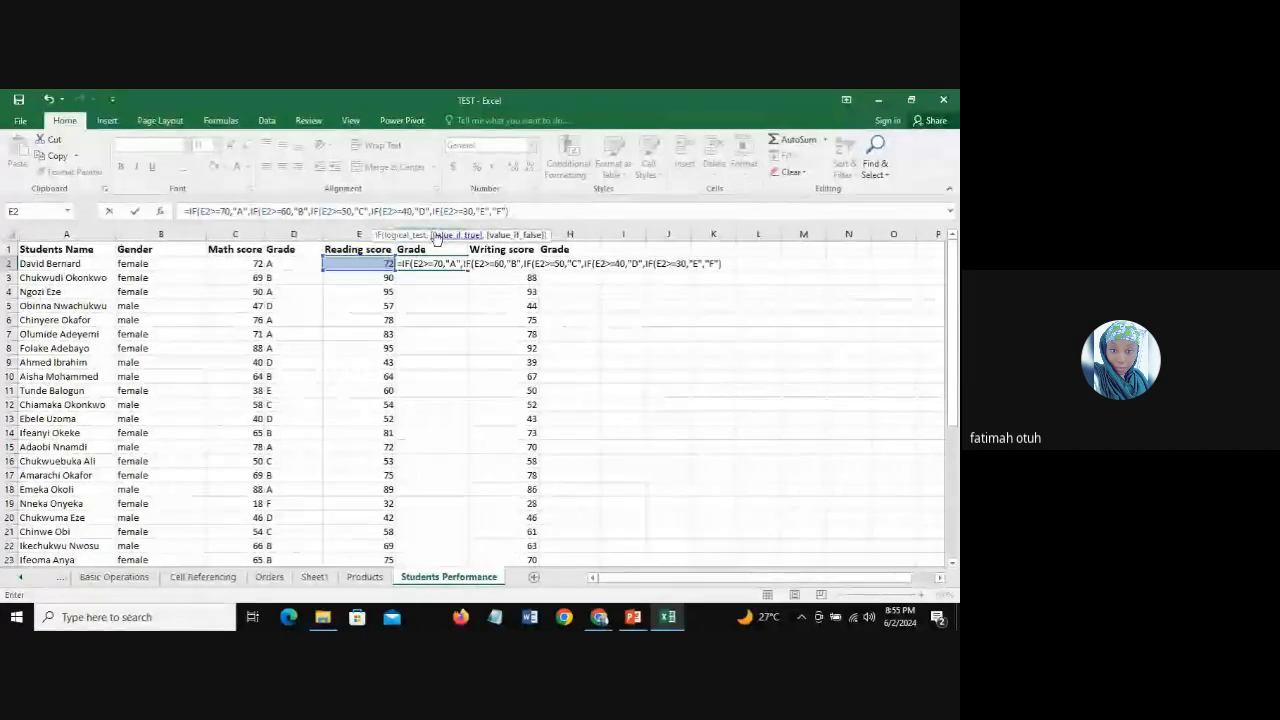
text())
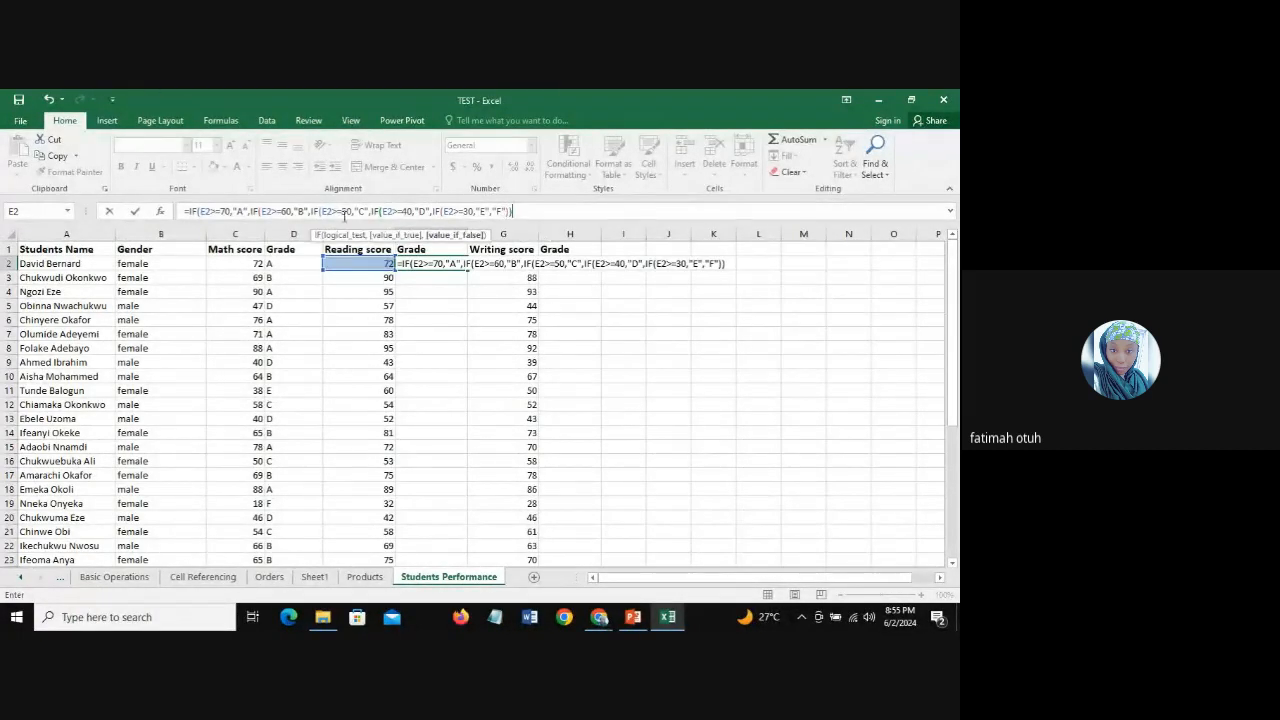
click(467, 212)
text())
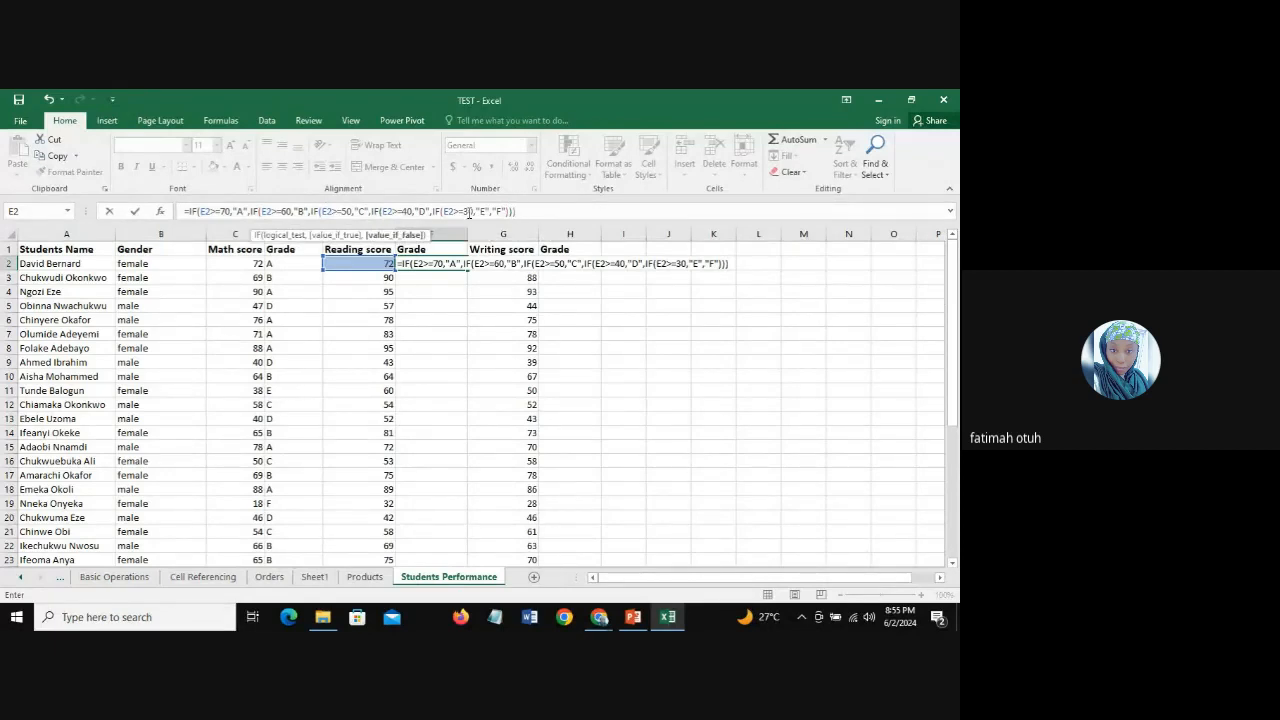
text())
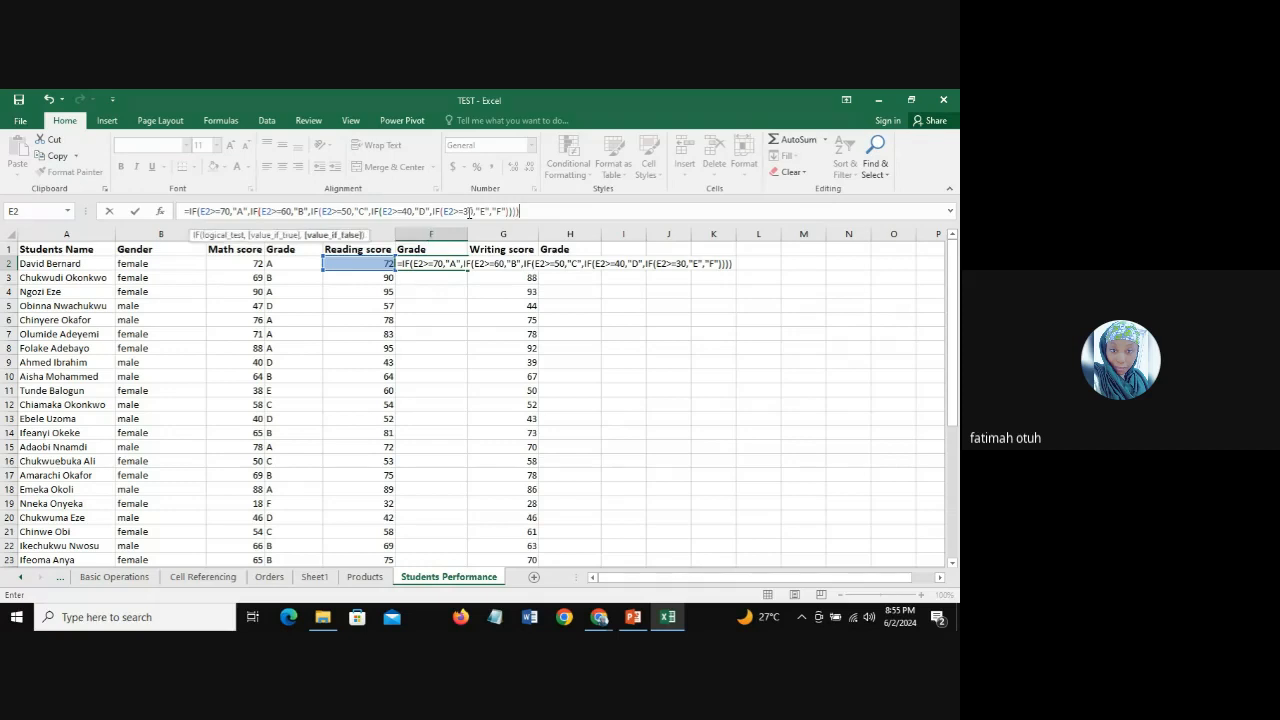
text())
key(Return)
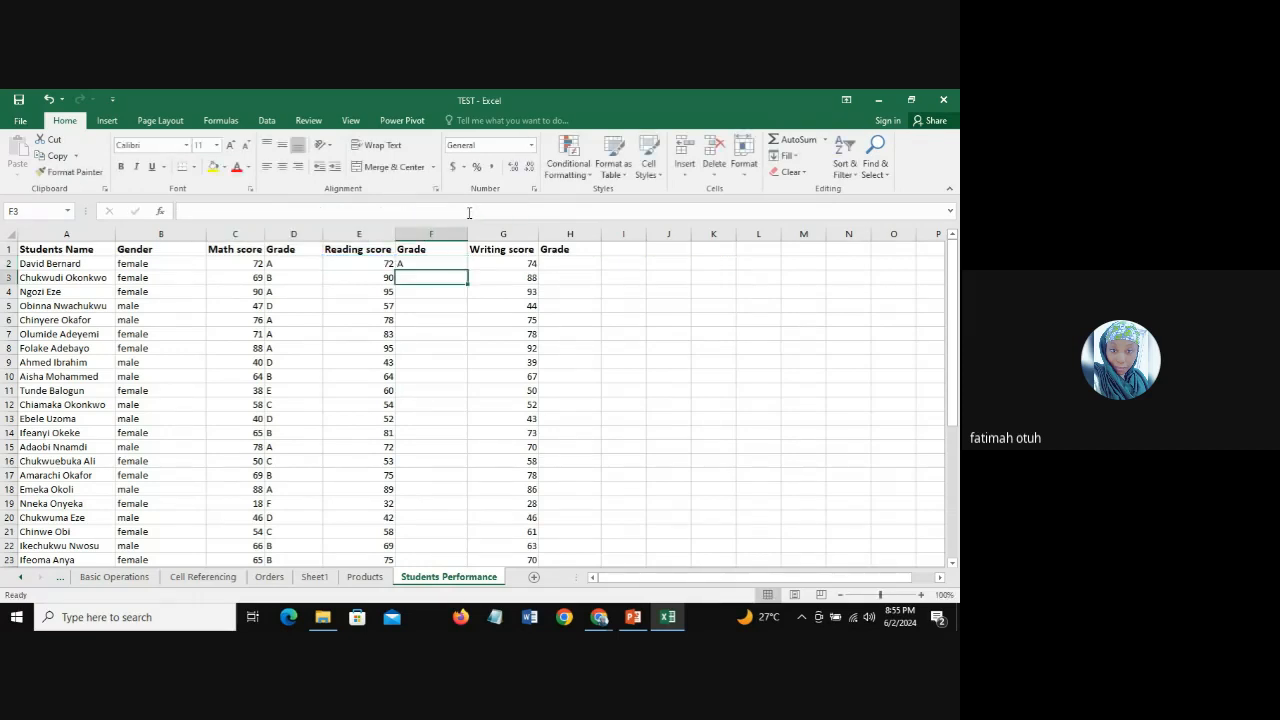
Step: Fill the F2 grade formula down the Grade column for all the Reading scores
click(427, 263)
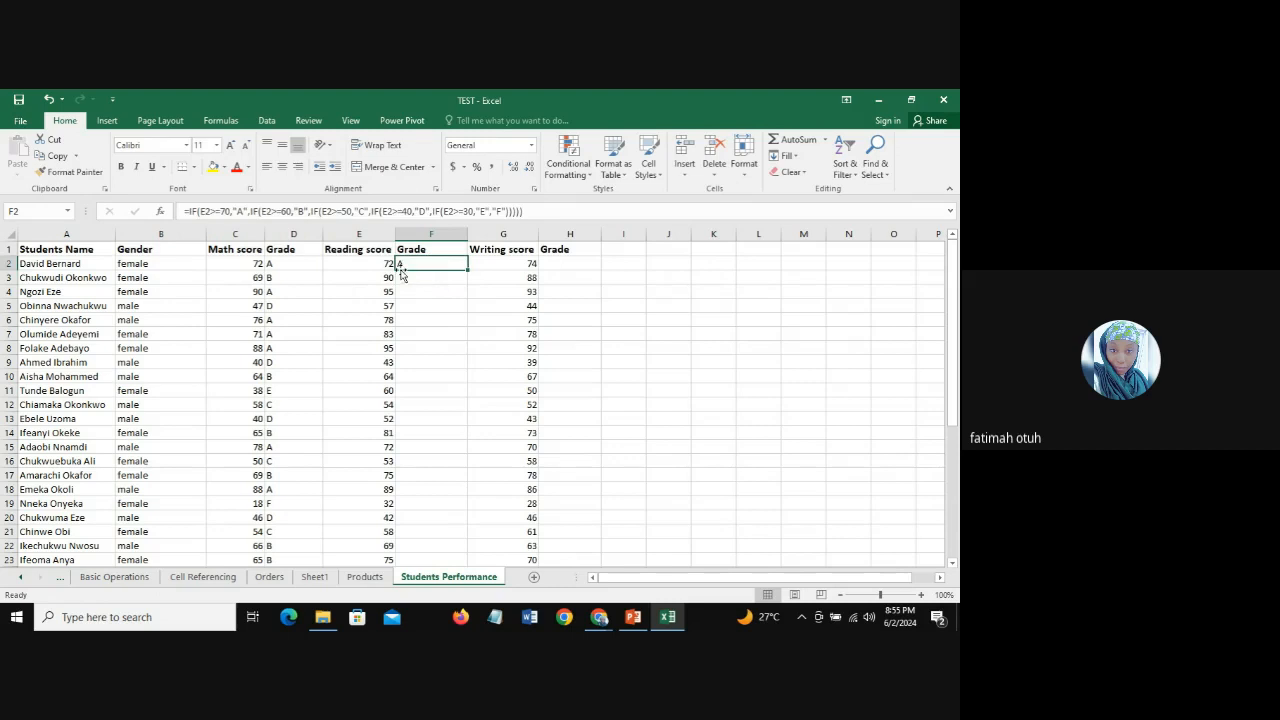
double_click(466, 268)
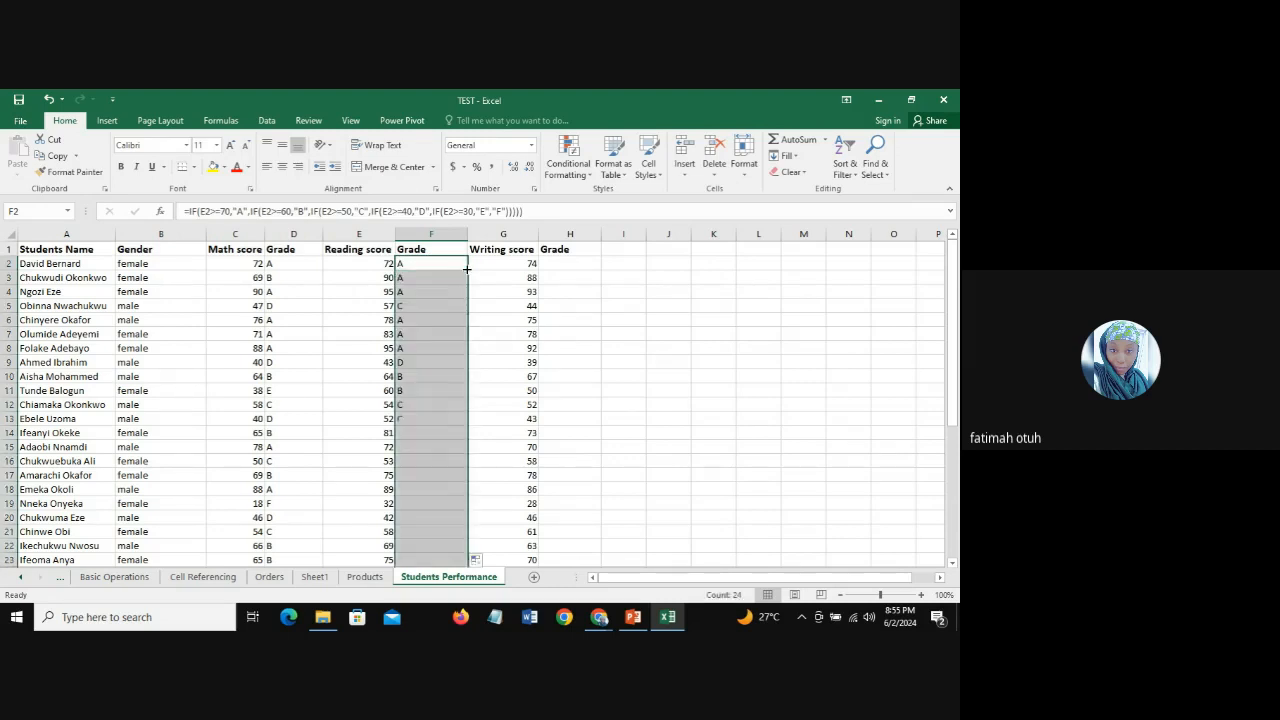
click(428, 316)
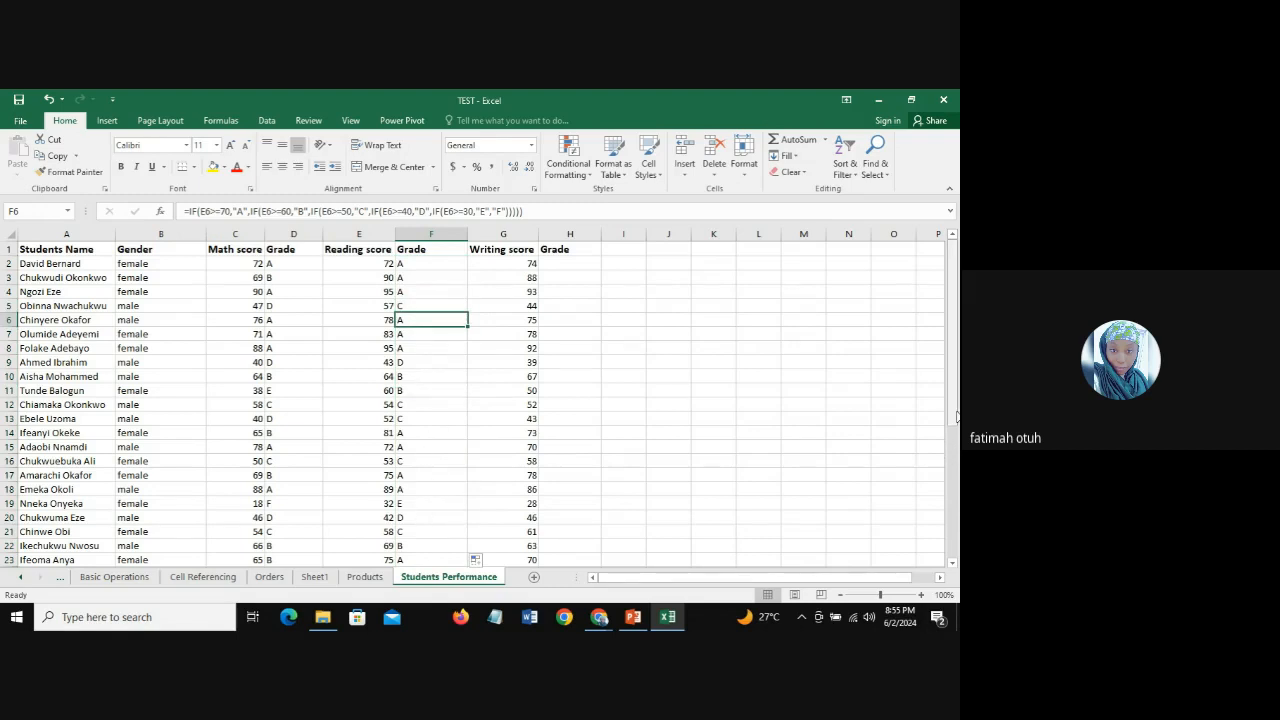
Step: Review the Reading grades in column F and compare them with the Math grades in column D
drag(955, 414, 956, 386)
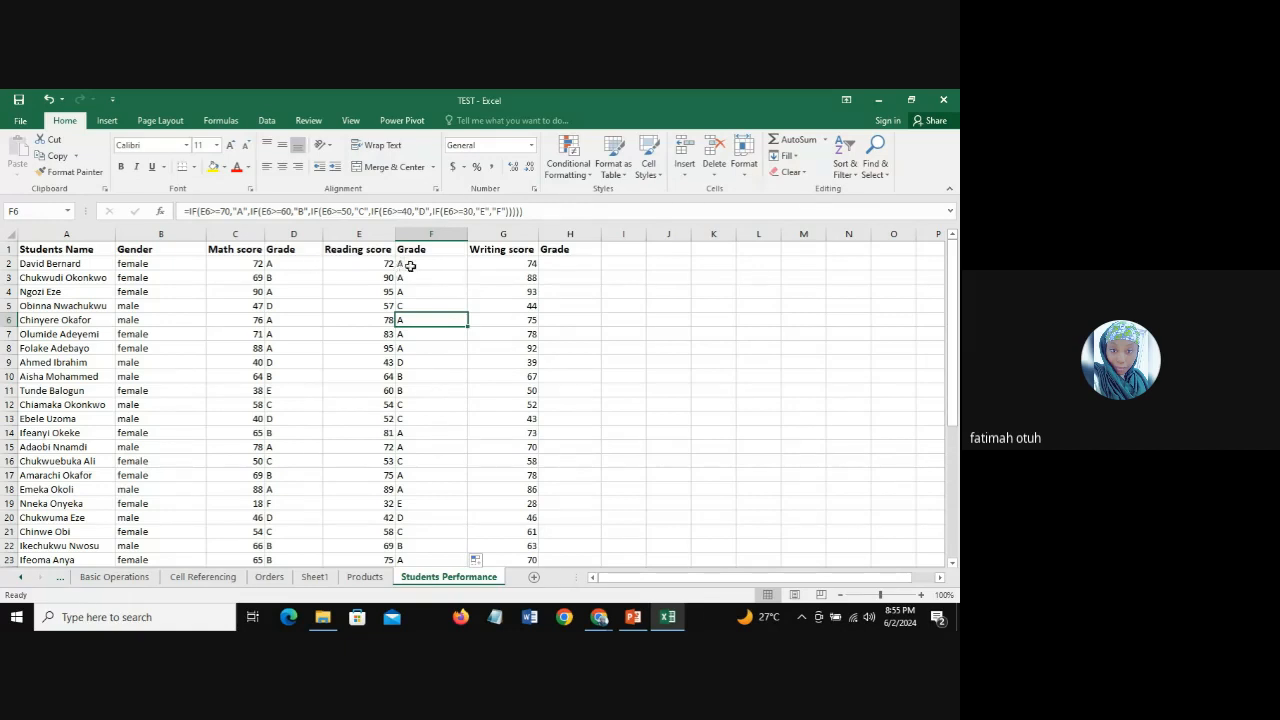
drag(414, 265, 430, 517)
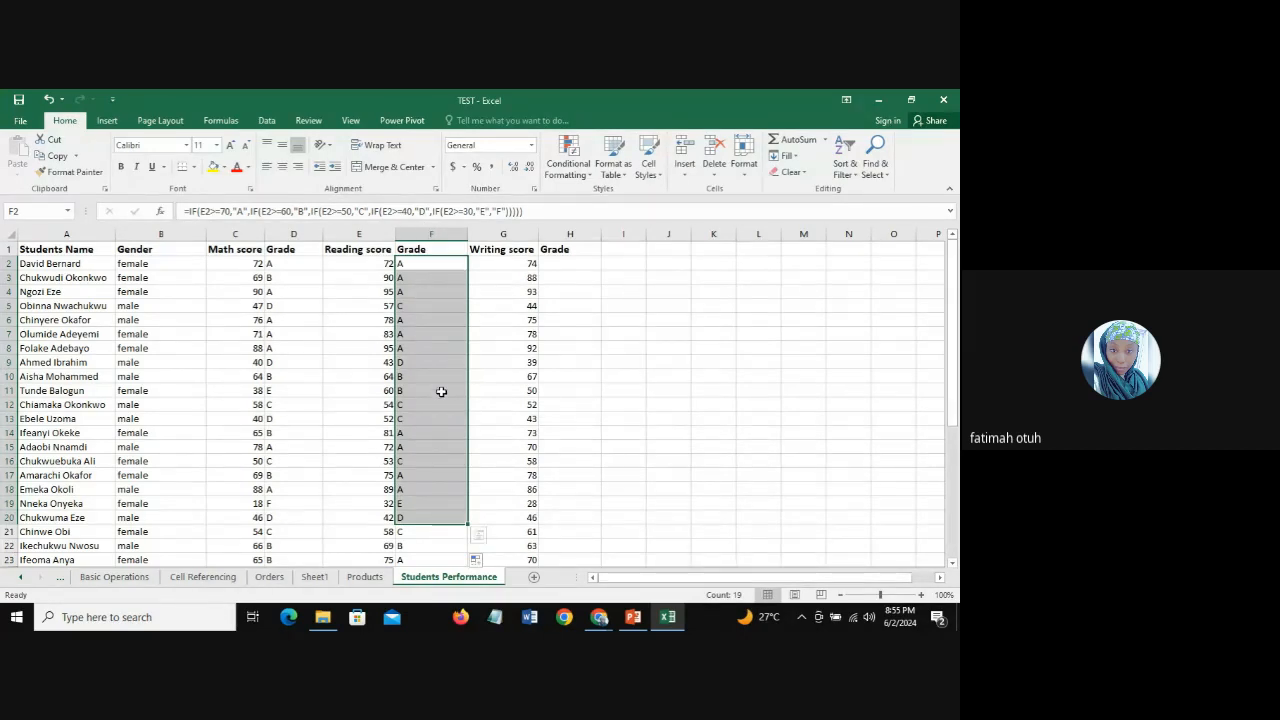
click(274, 506)
click(278, 419)
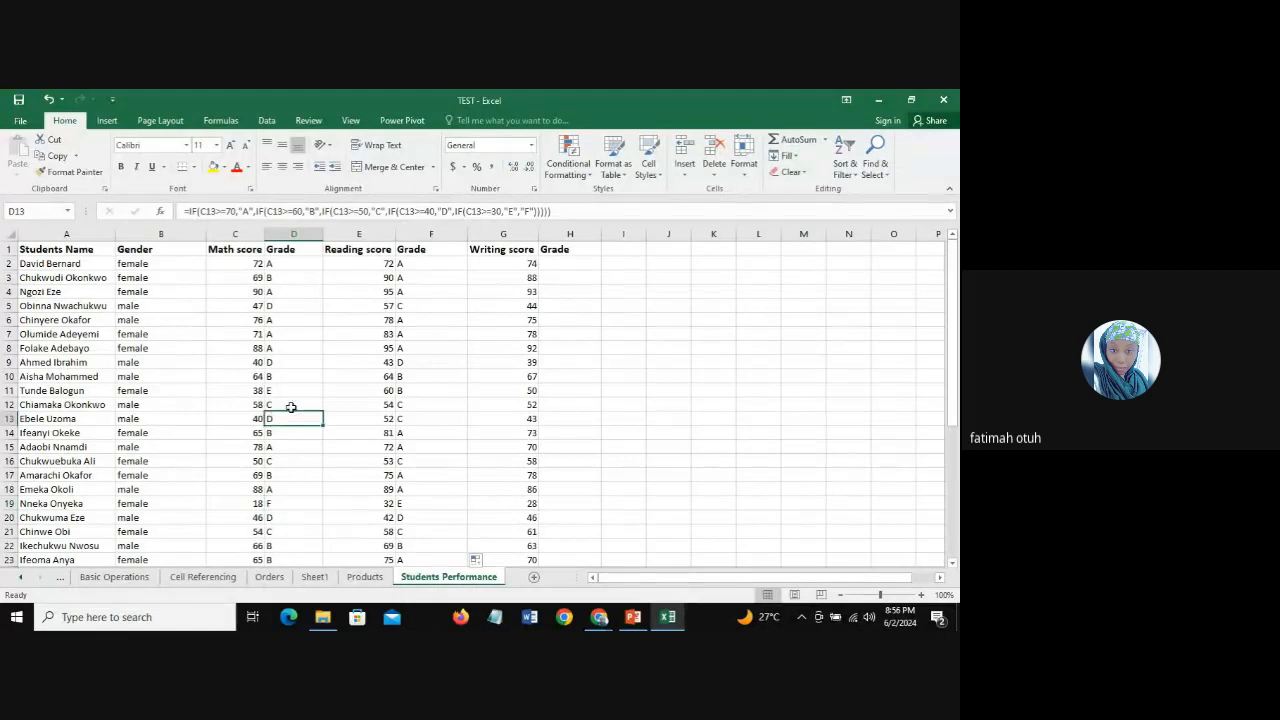
click(291, 392)
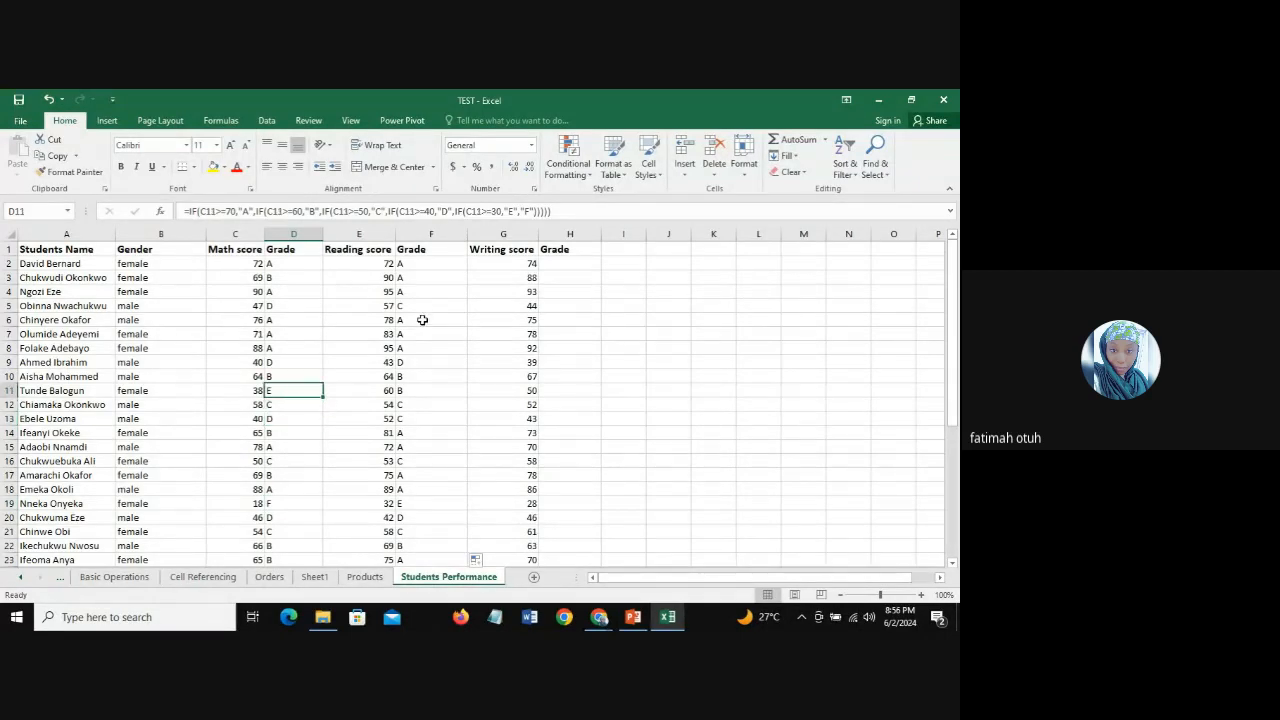
click(413, 266)
drag(413, 266, 431, 492)
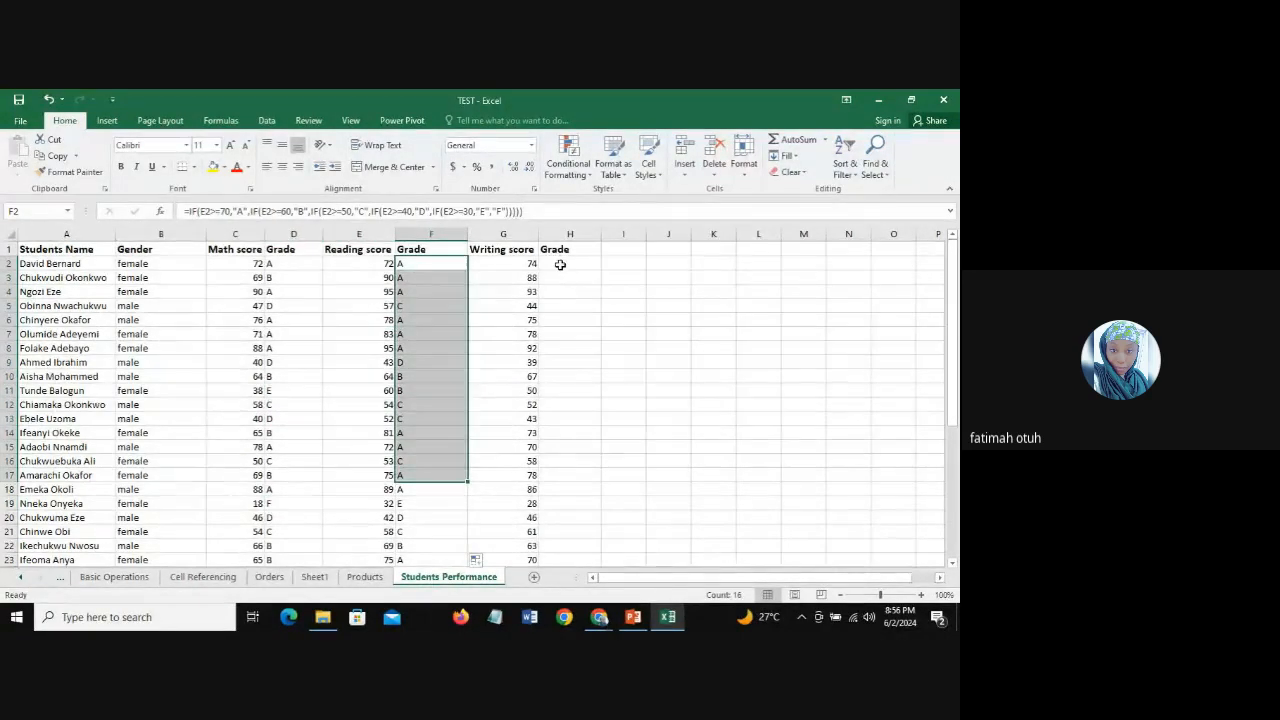
Step: Look over the empty Writing Grade column from H2 down to the last student in row 25
click(560, 264)
drag(560, 264, 585, 490)
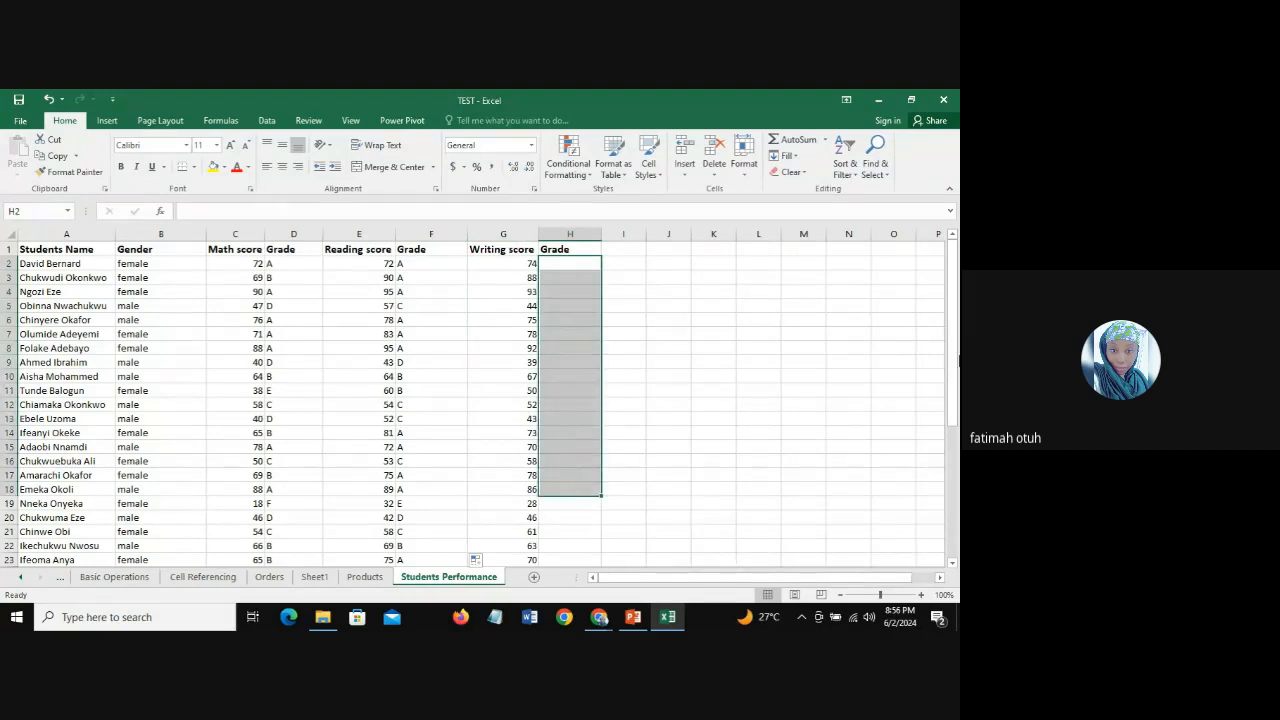
mouse_move(955, 373)
mouse_down()
mouse_move(953, 463)
mouse_move(953, 372)
mouse_up()
drag(560, 263, 581, 545)
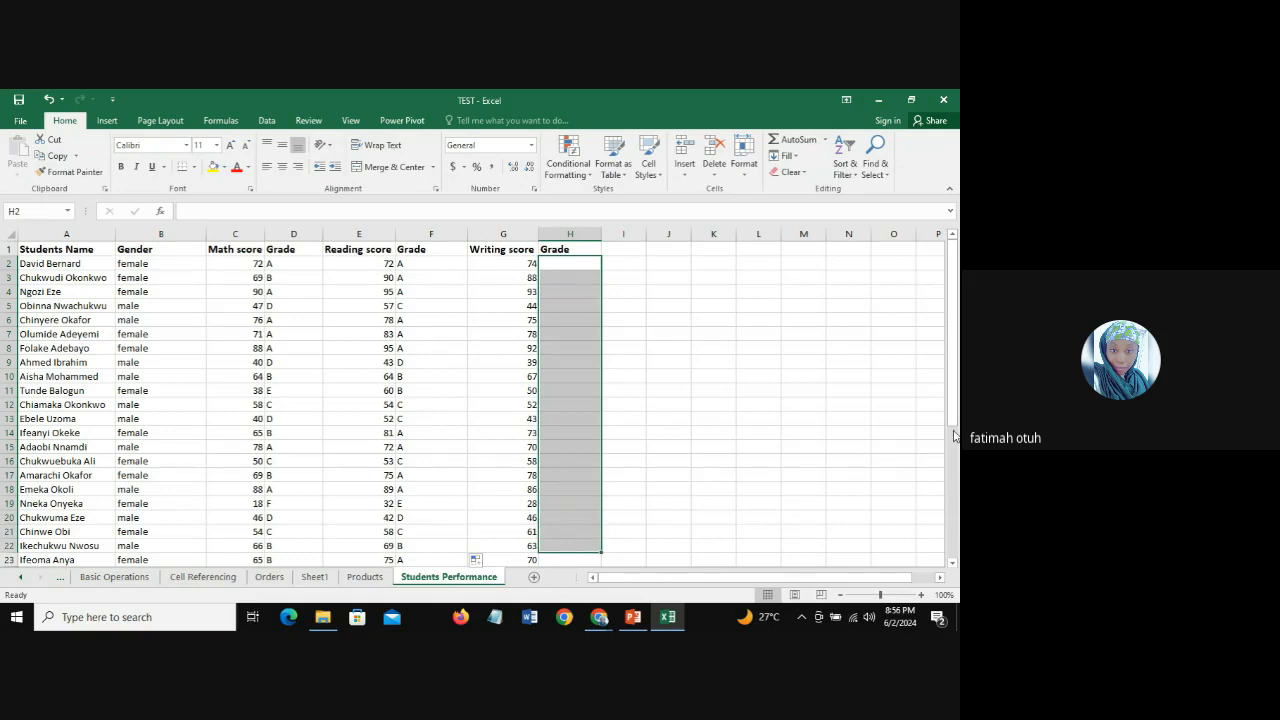
drag(955, 418, 955, 495)
click(572, 460)
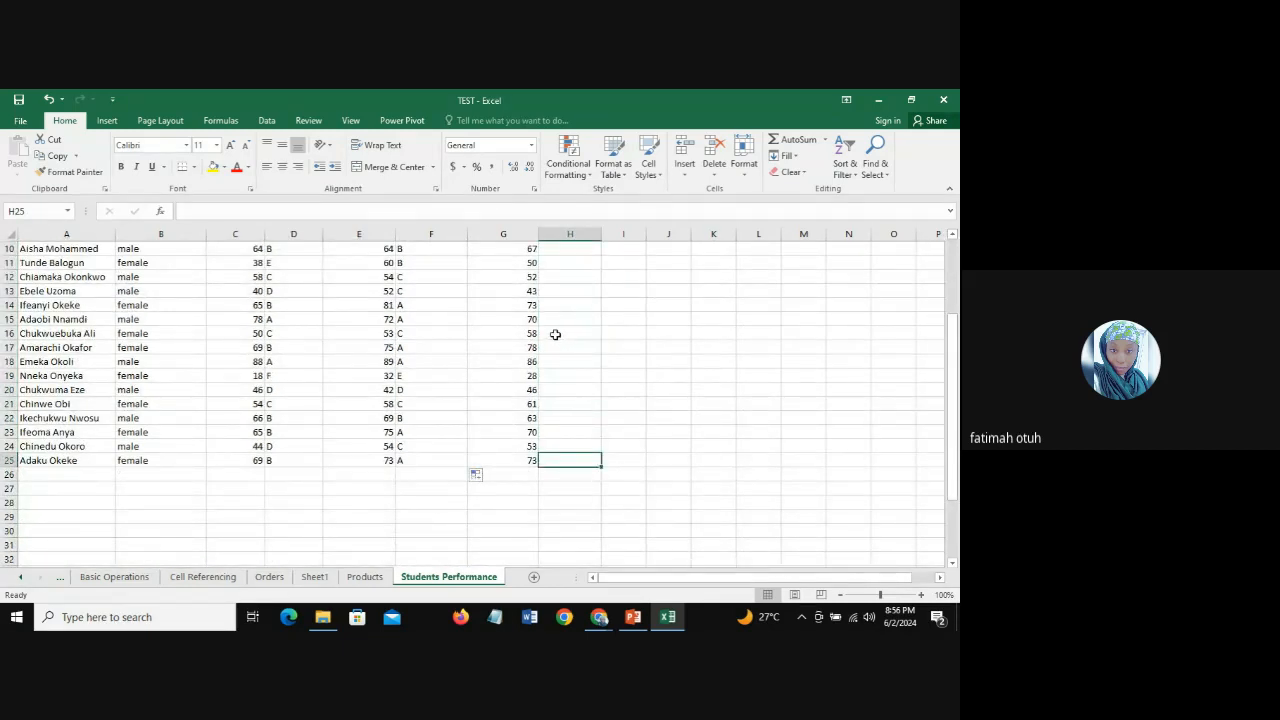
drag(955, 461, 955, 386)
Step: Check the IFS and nested IF slide in PowerPoint and the Google Meet call, and return to the Excel workbook
click(634, 618)
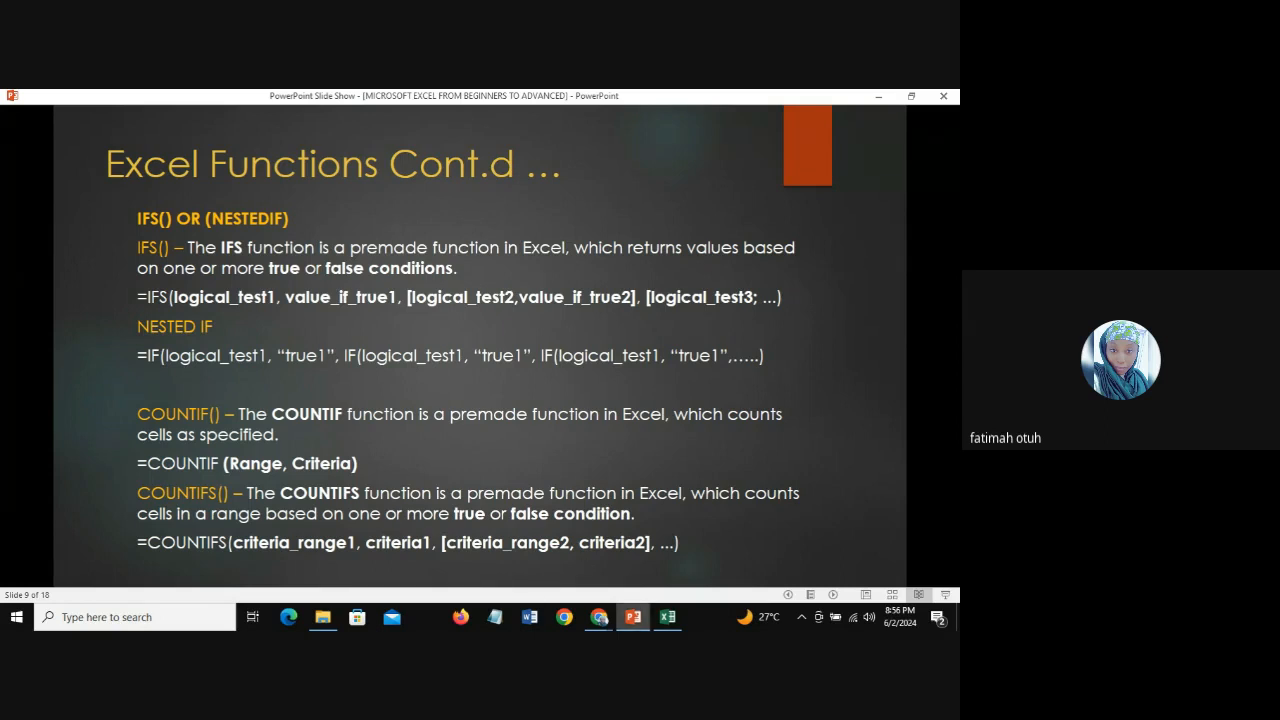
click(599, 617)
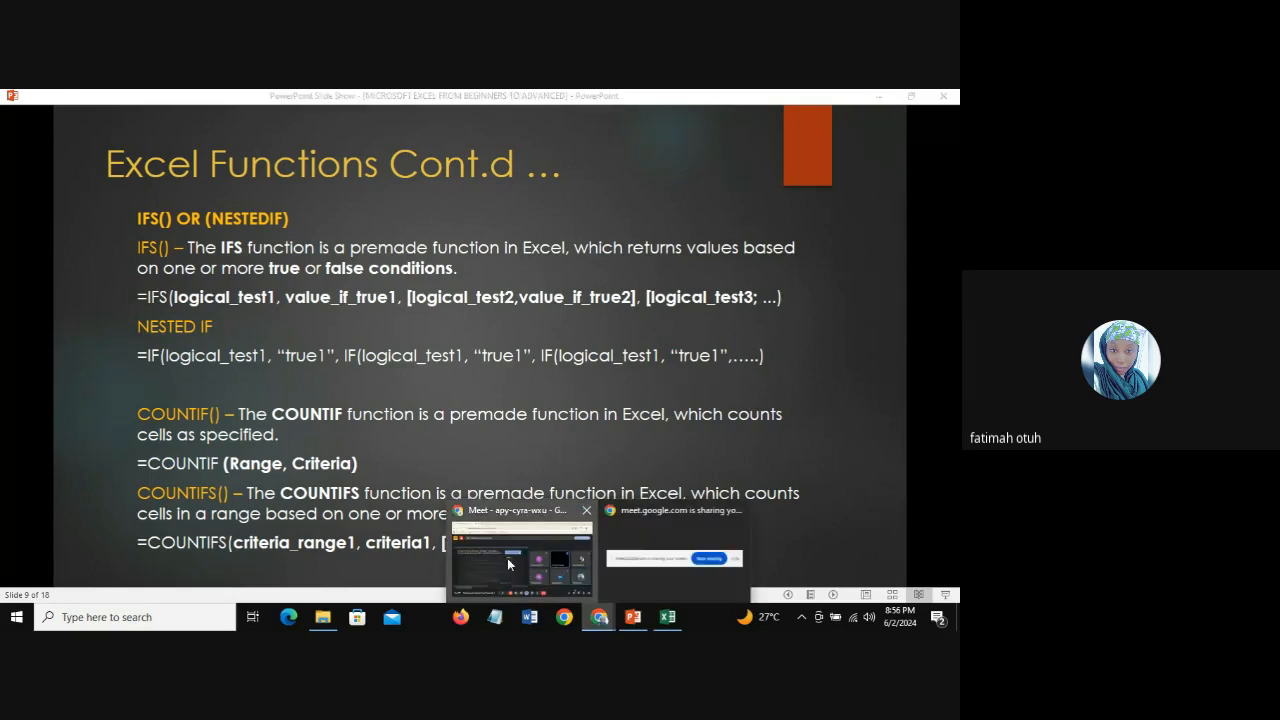
click(532, 564)
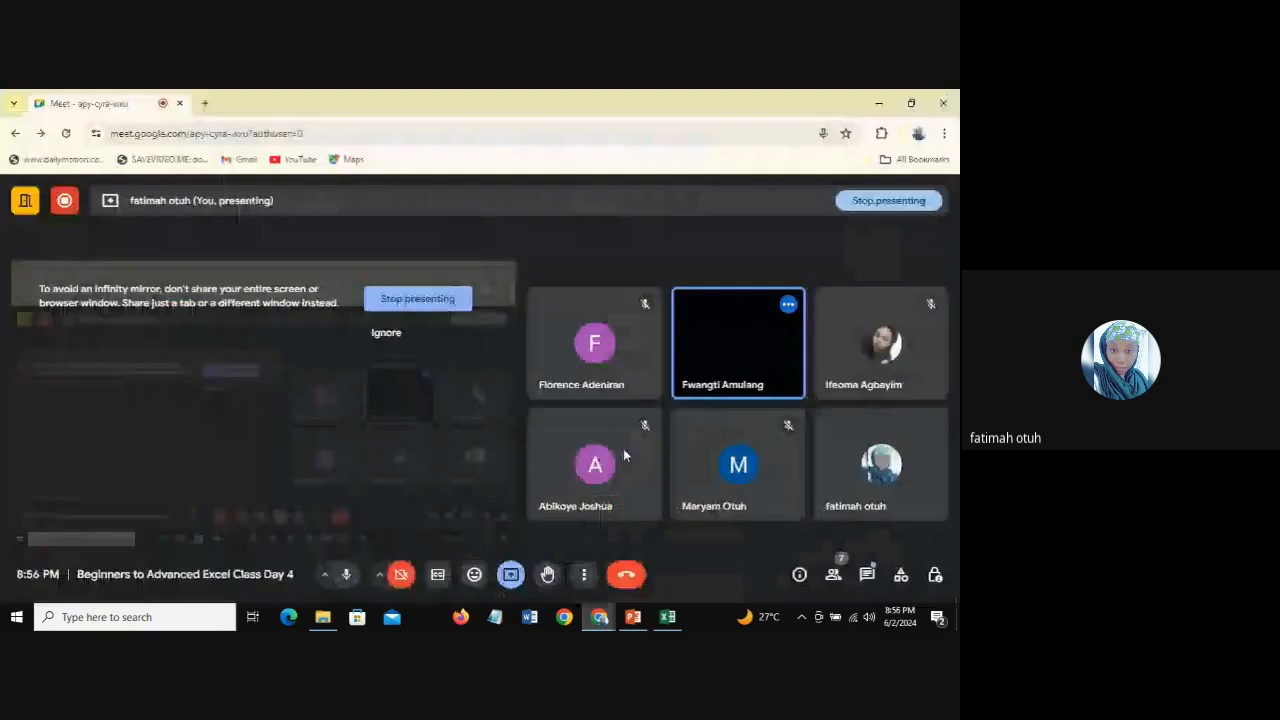
click(668, 617)
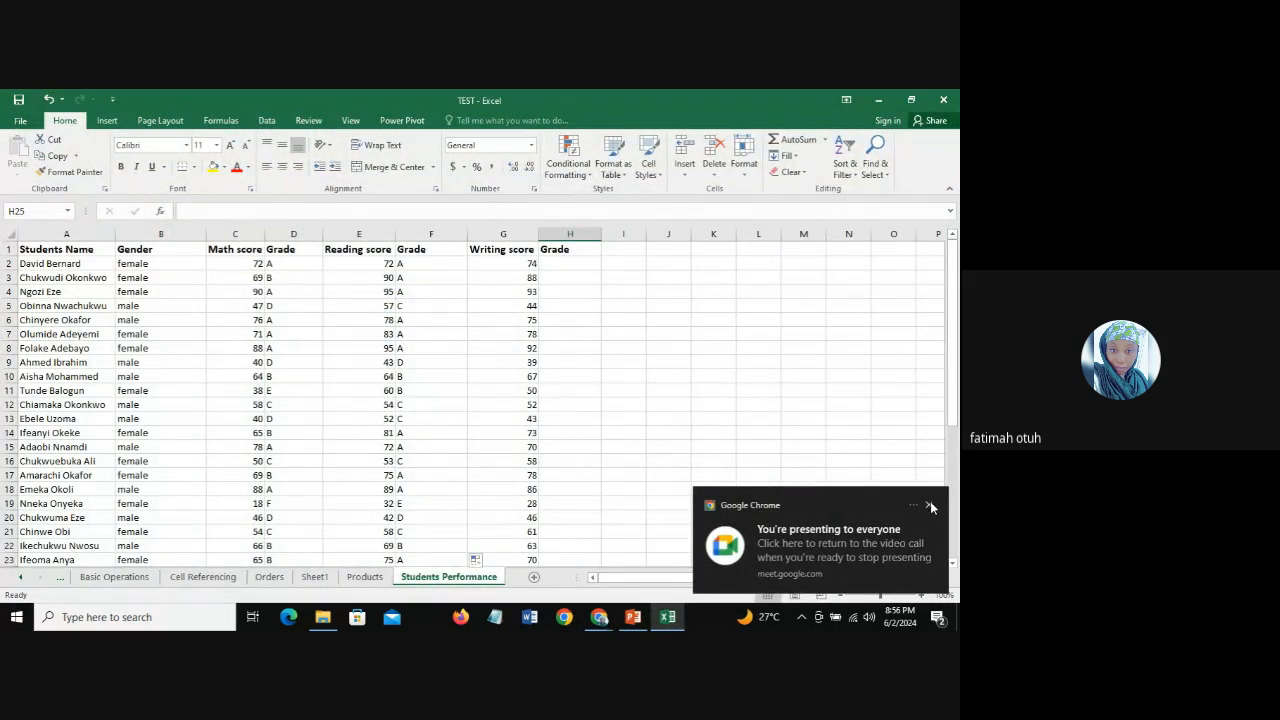
Step: Review the nested IF formula for the Reading grade in F2 and compare it with the Math grade formula in D2
click(931, 507)
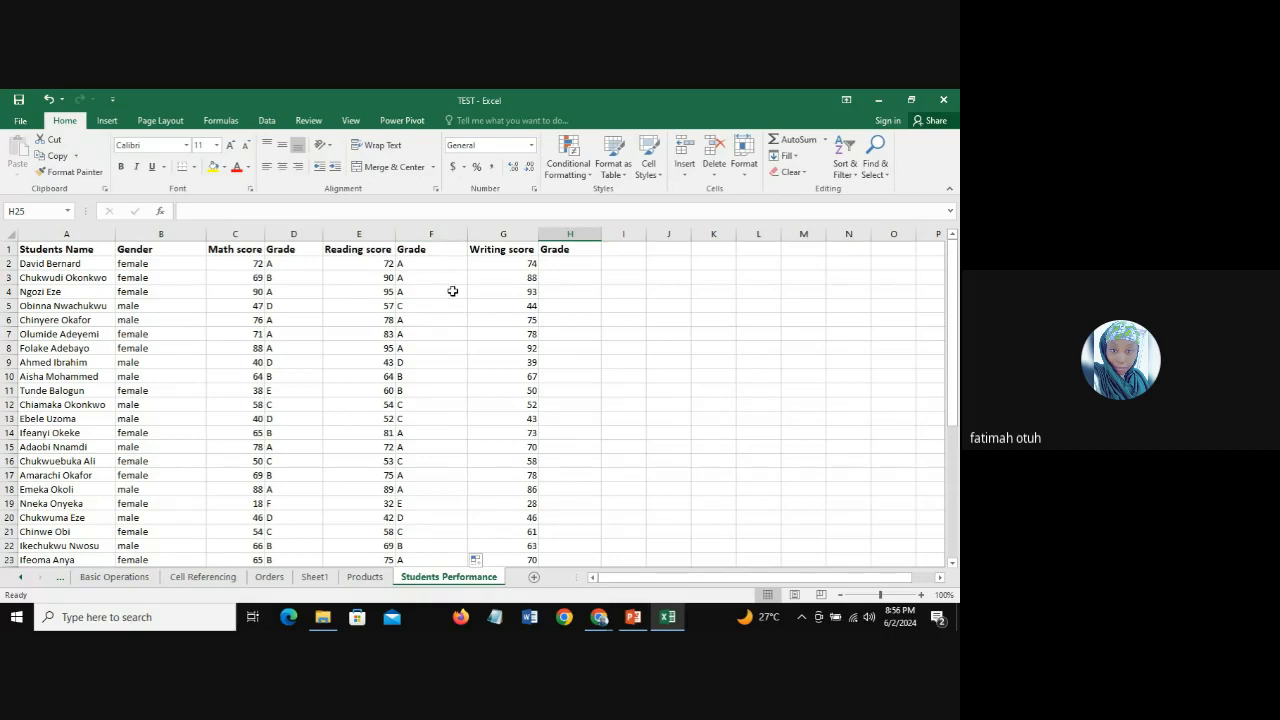
click(438, 266)
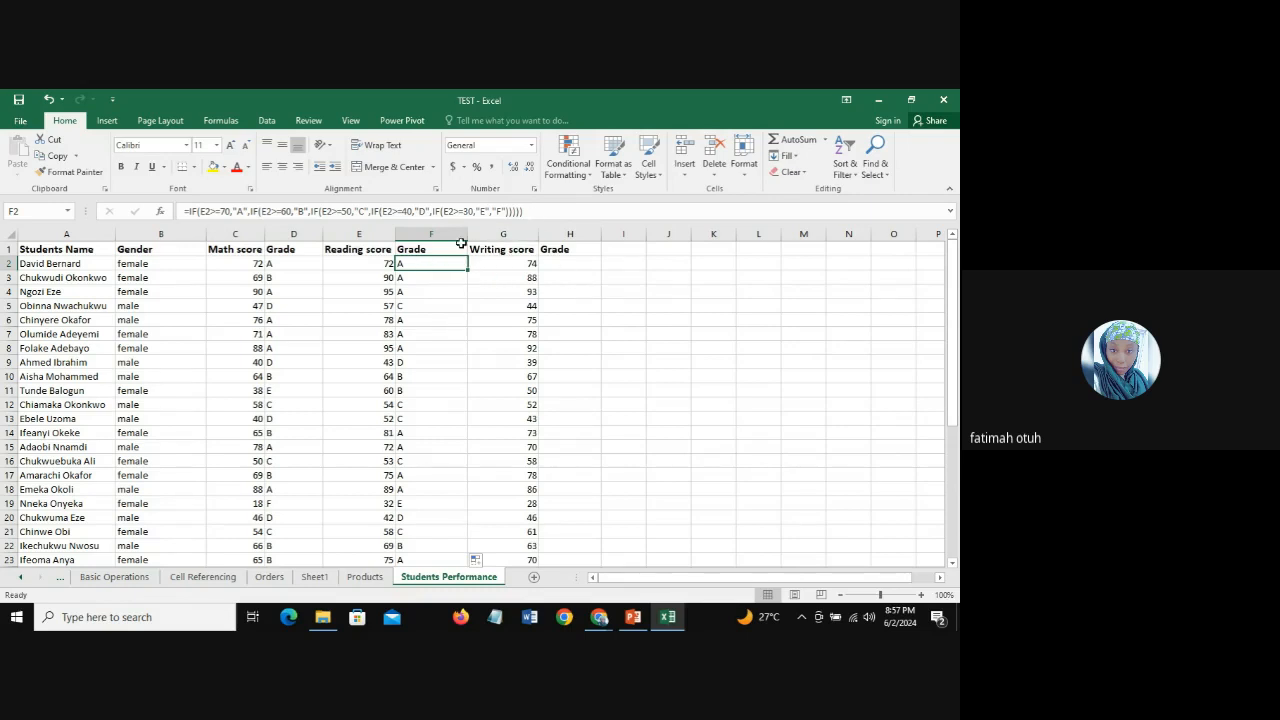
click(535, 211)
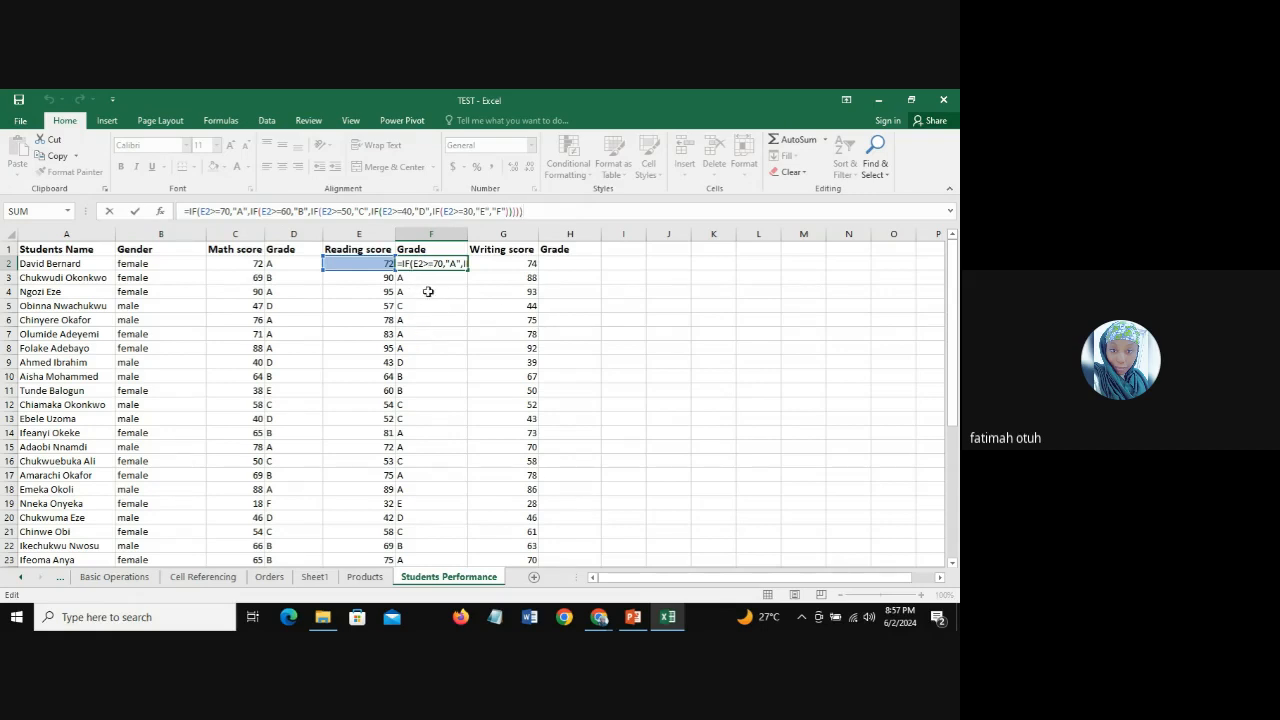
key(Return)
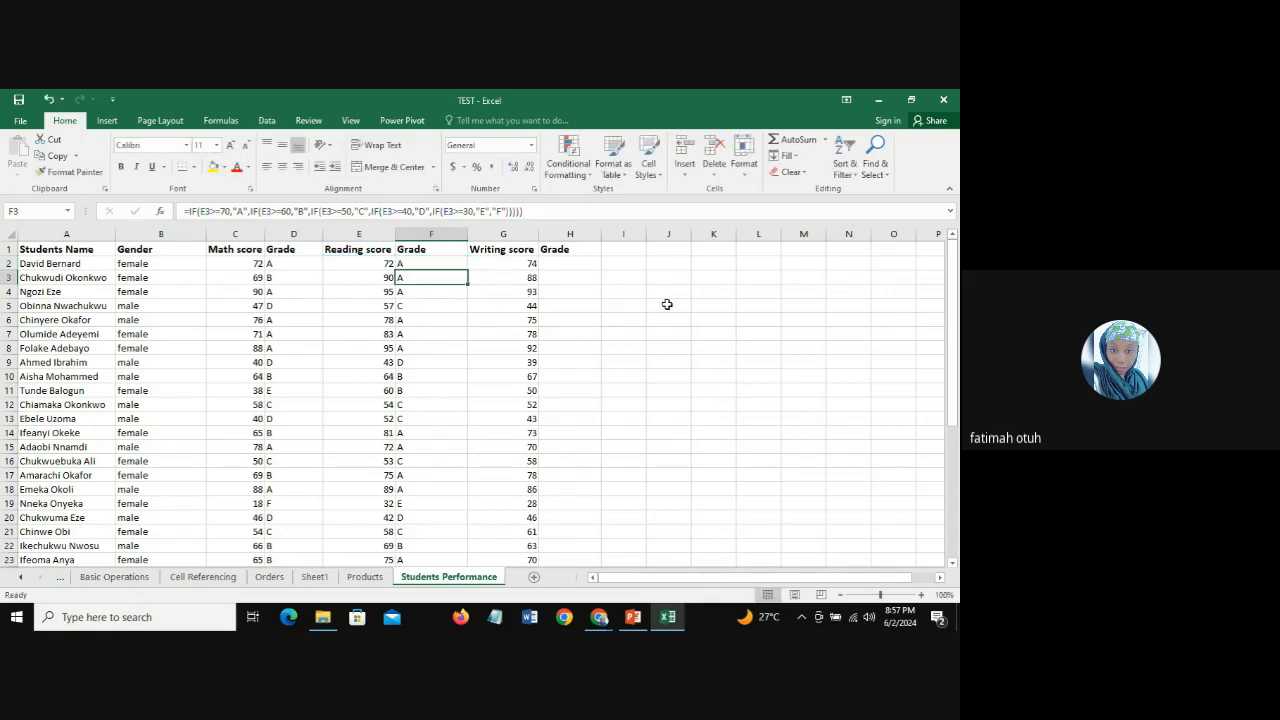
click(431, 263)
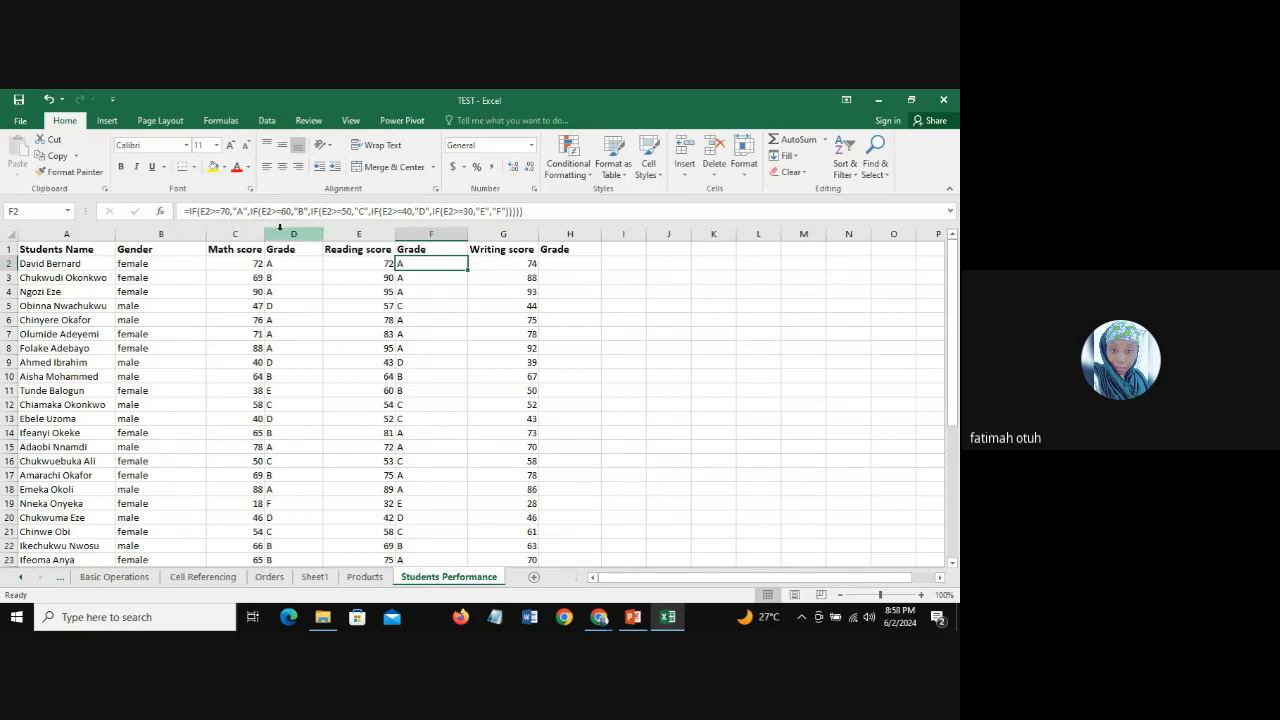
click(298, 263)
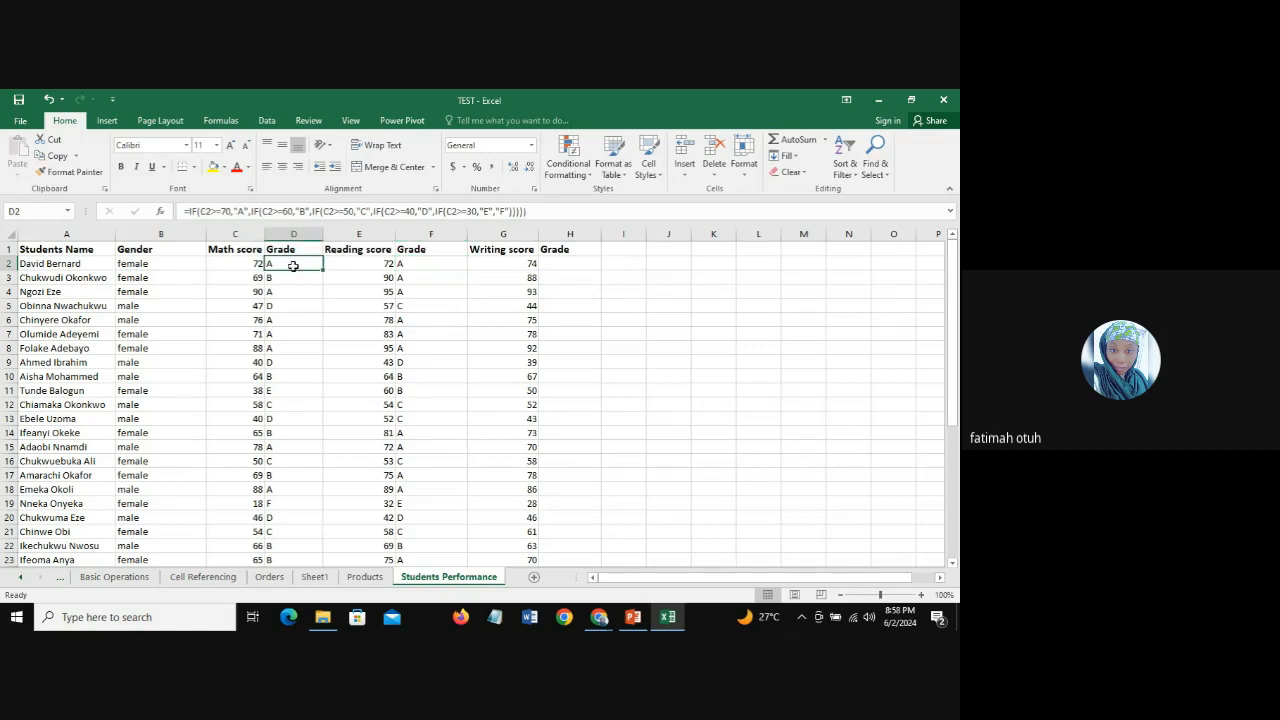
click(418, 263)
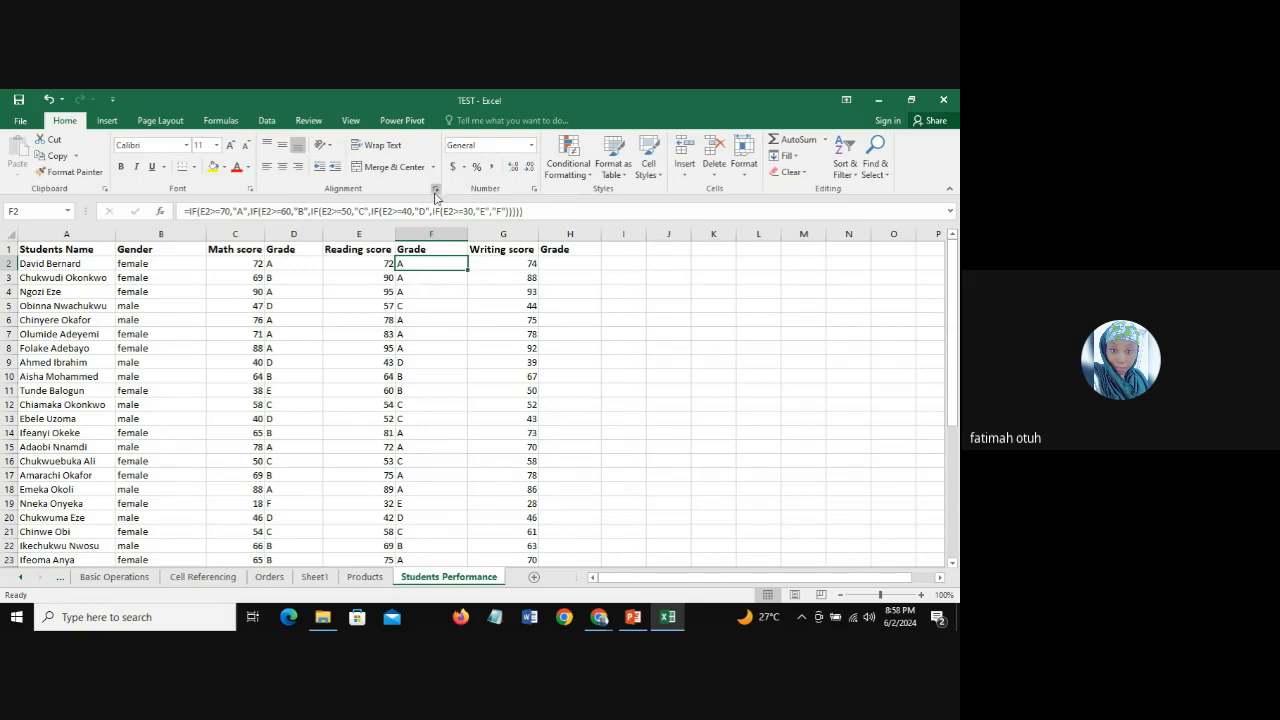
Step: Check the Google Meet call in Chrome, return to the TEST workbook in Excel and dismiss the presenting notification
mouse_move(599, 622)
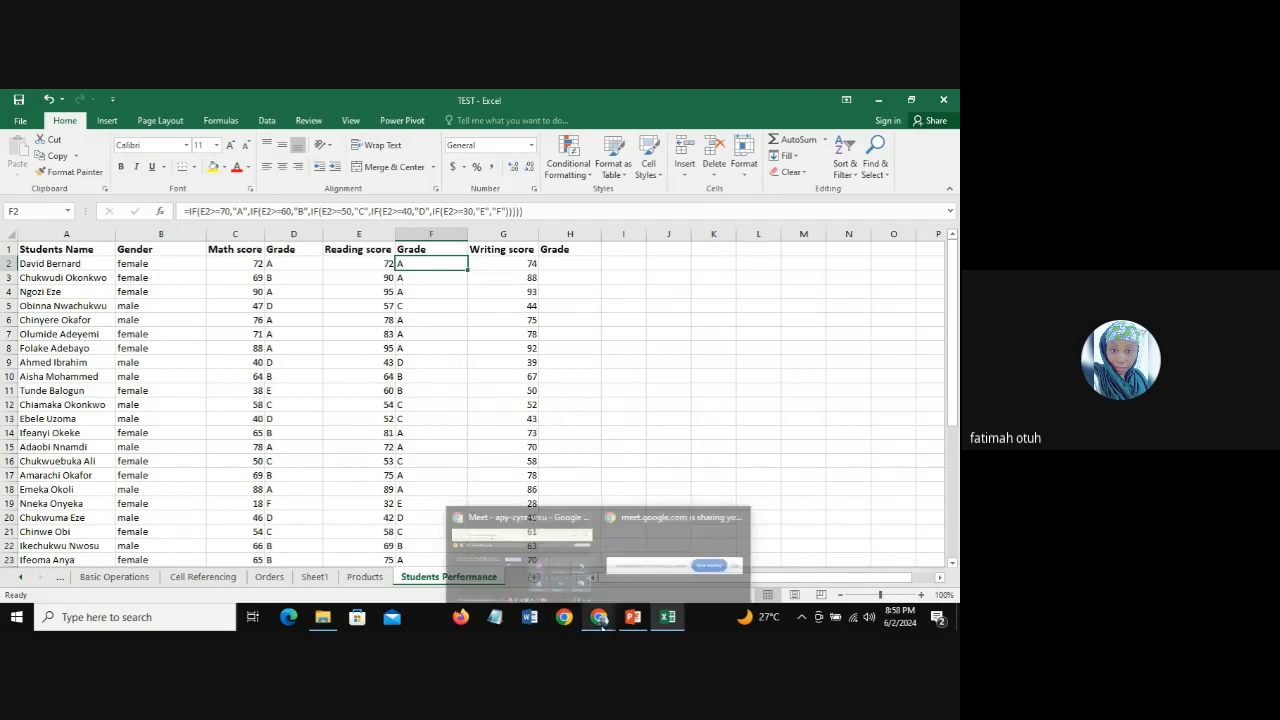
click(529, 538)
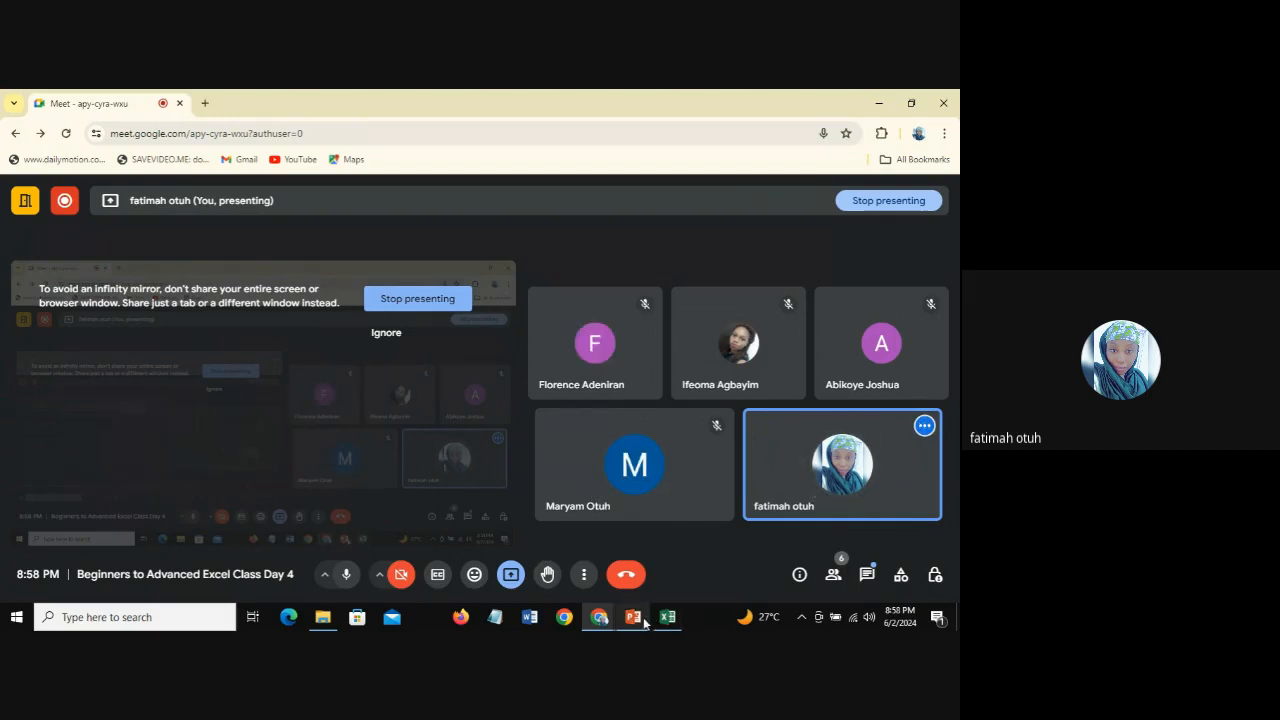
mouse_move(664, 617)
click(655, 570)
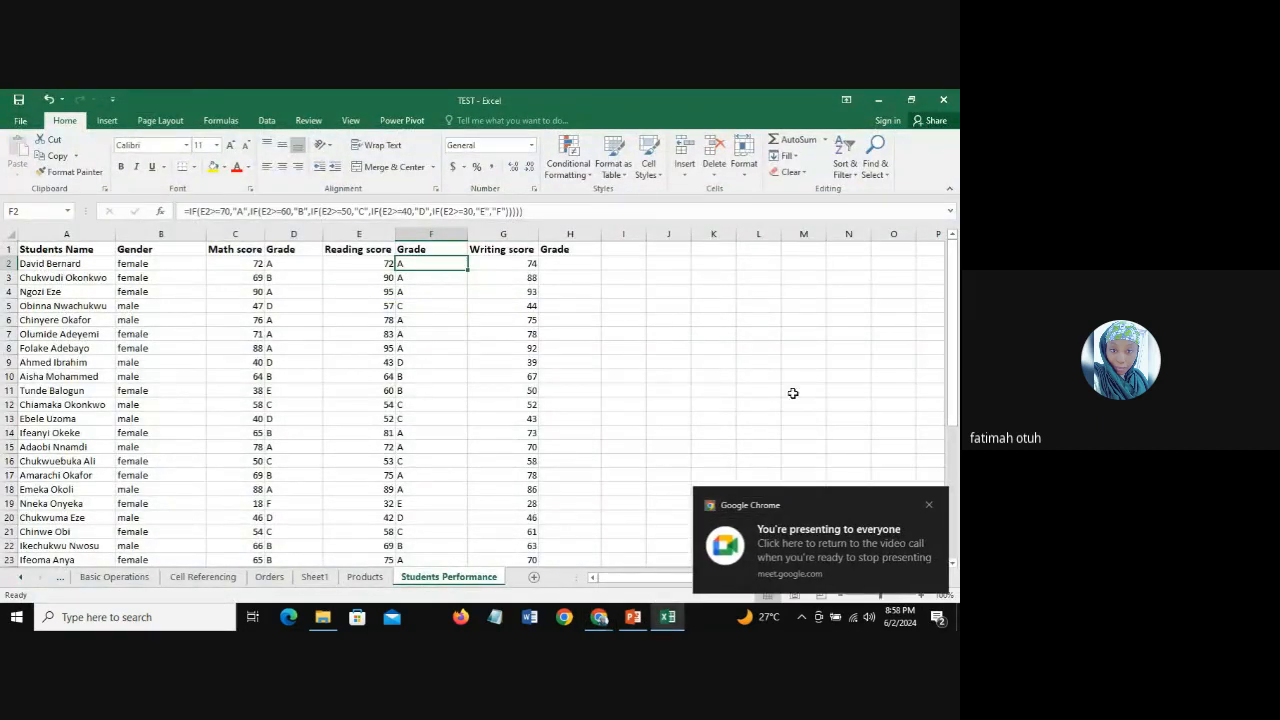
click(928, 505)
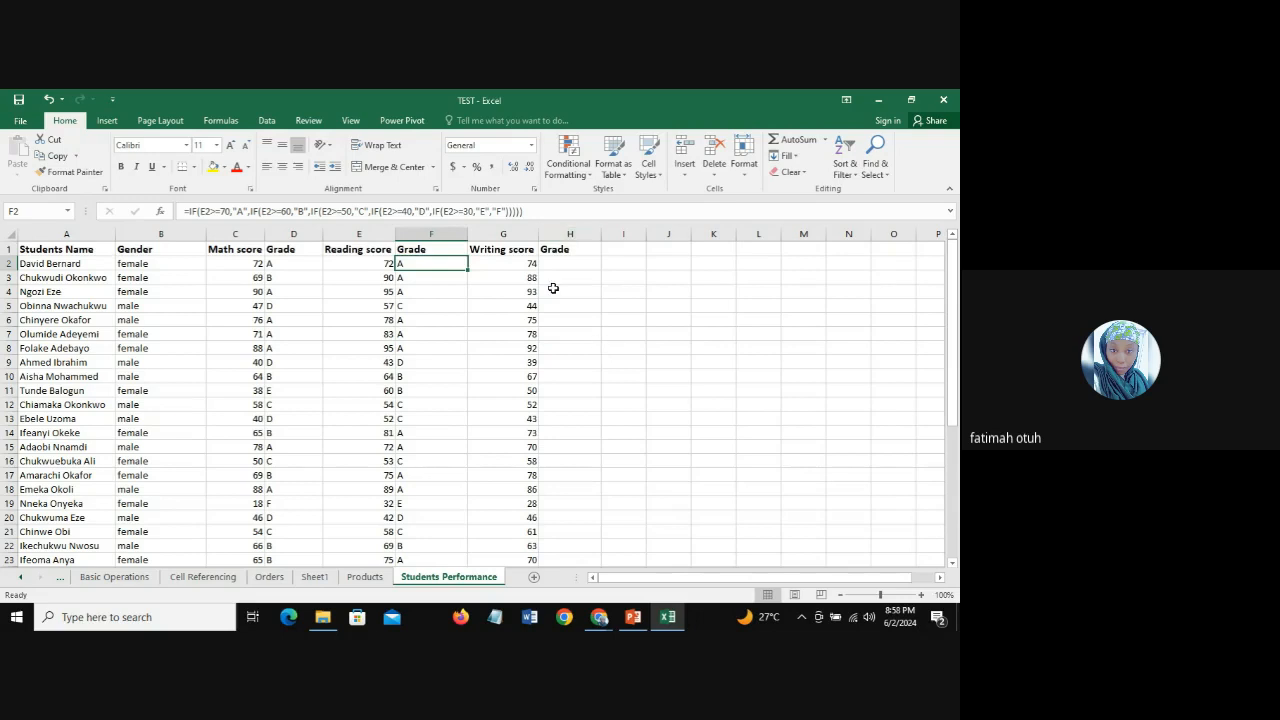
Step: Look over the empty Writing Grade column H beside the Writing scores on the Students Performance sheet
click(569, 233)
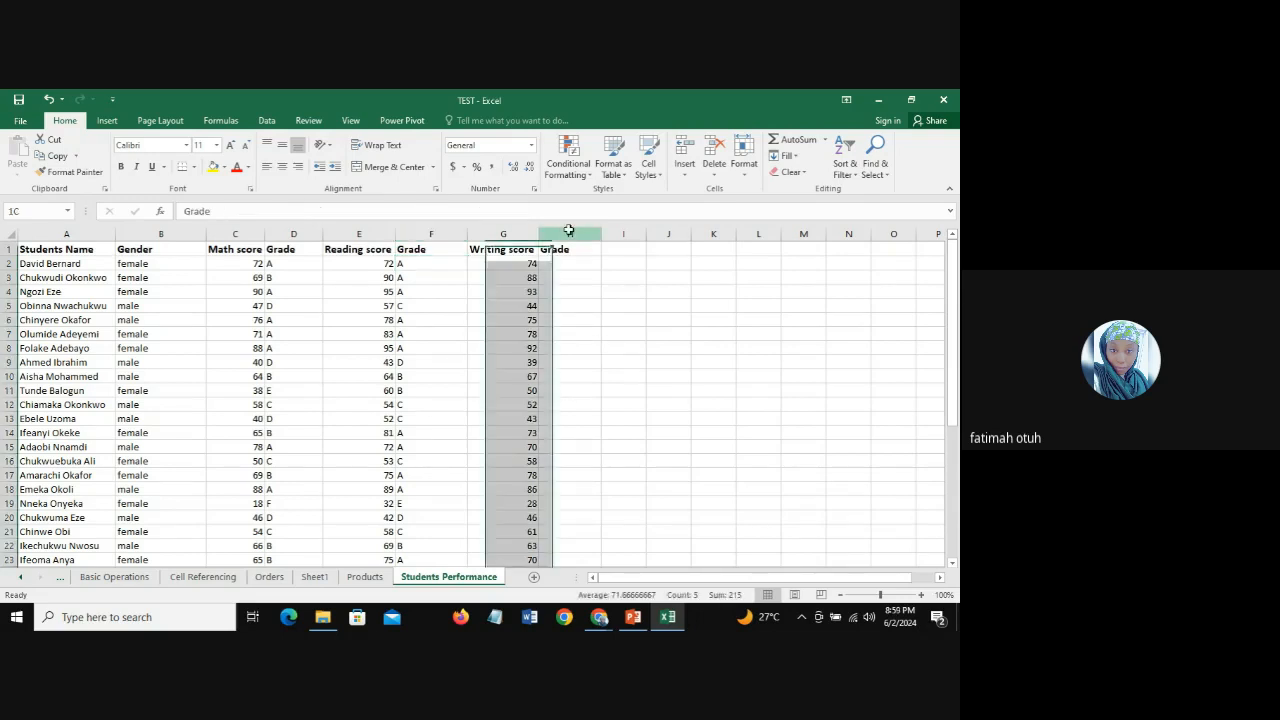
click(567, 407)
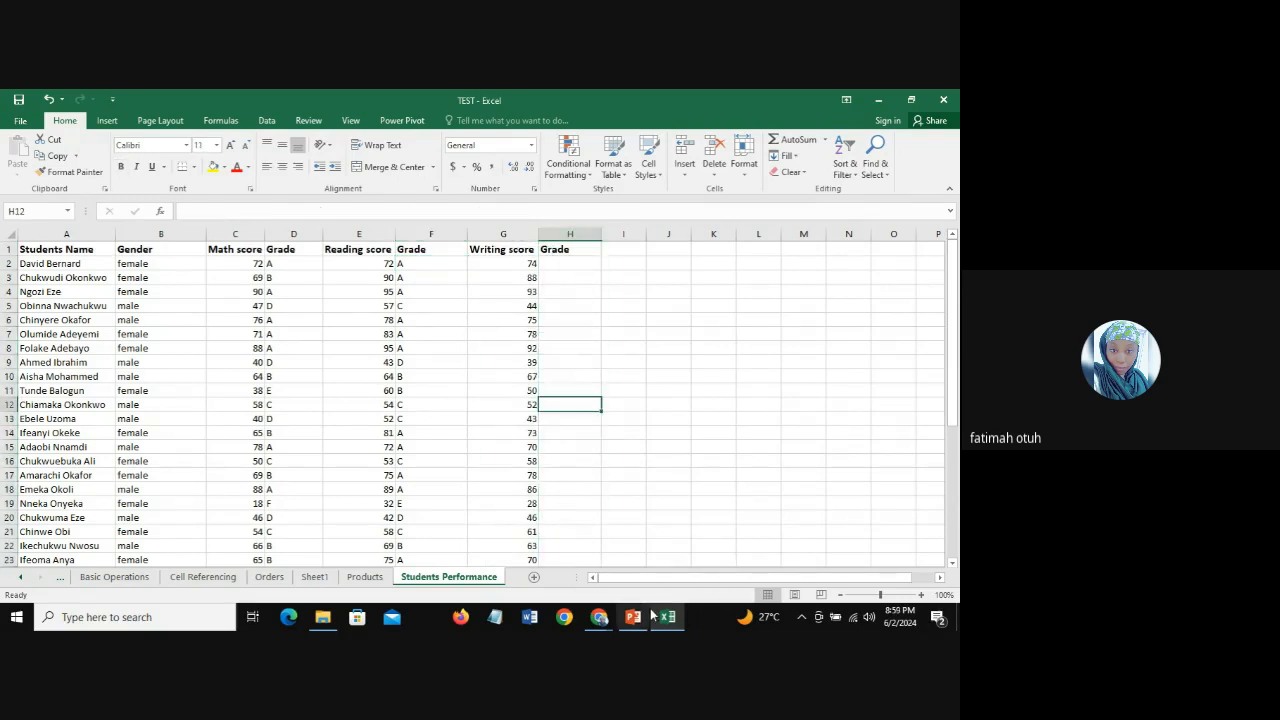
drag(893, 588, 815, 590)
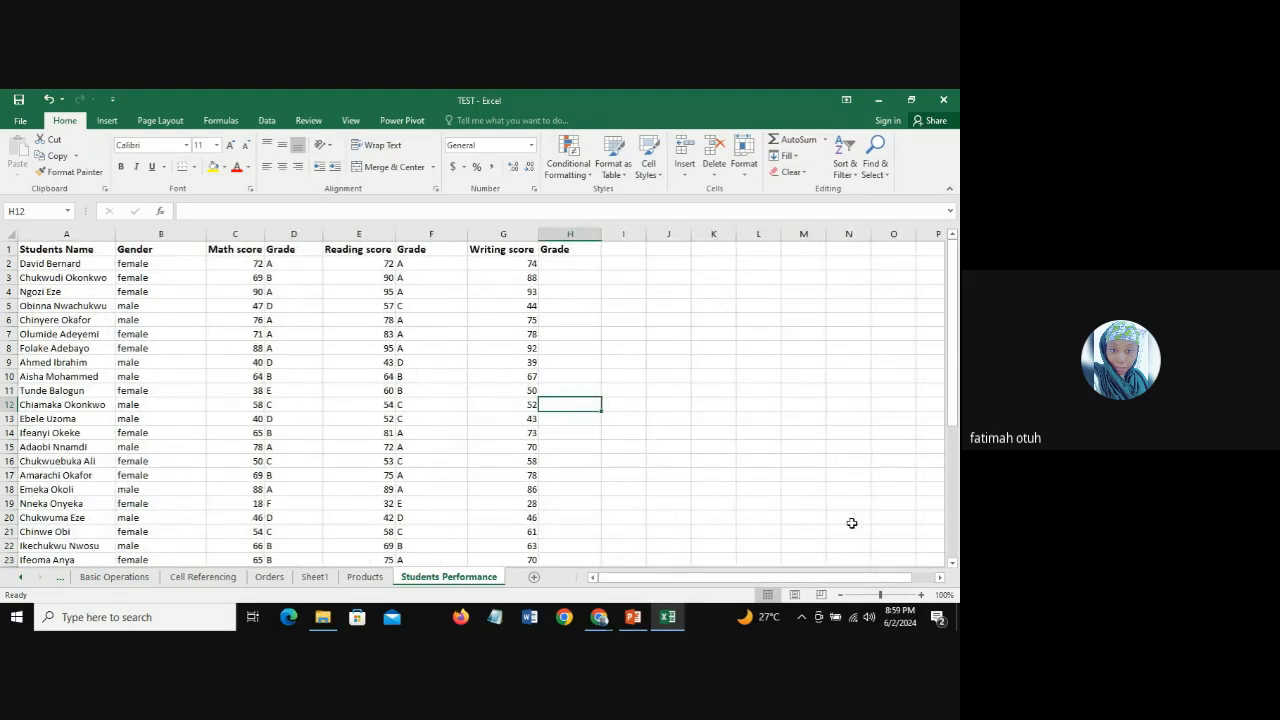
mouse_move(953, 395)
mouse_down()
mouse_move(956, 541)
mouse_move(956, 405)
mouse_up()
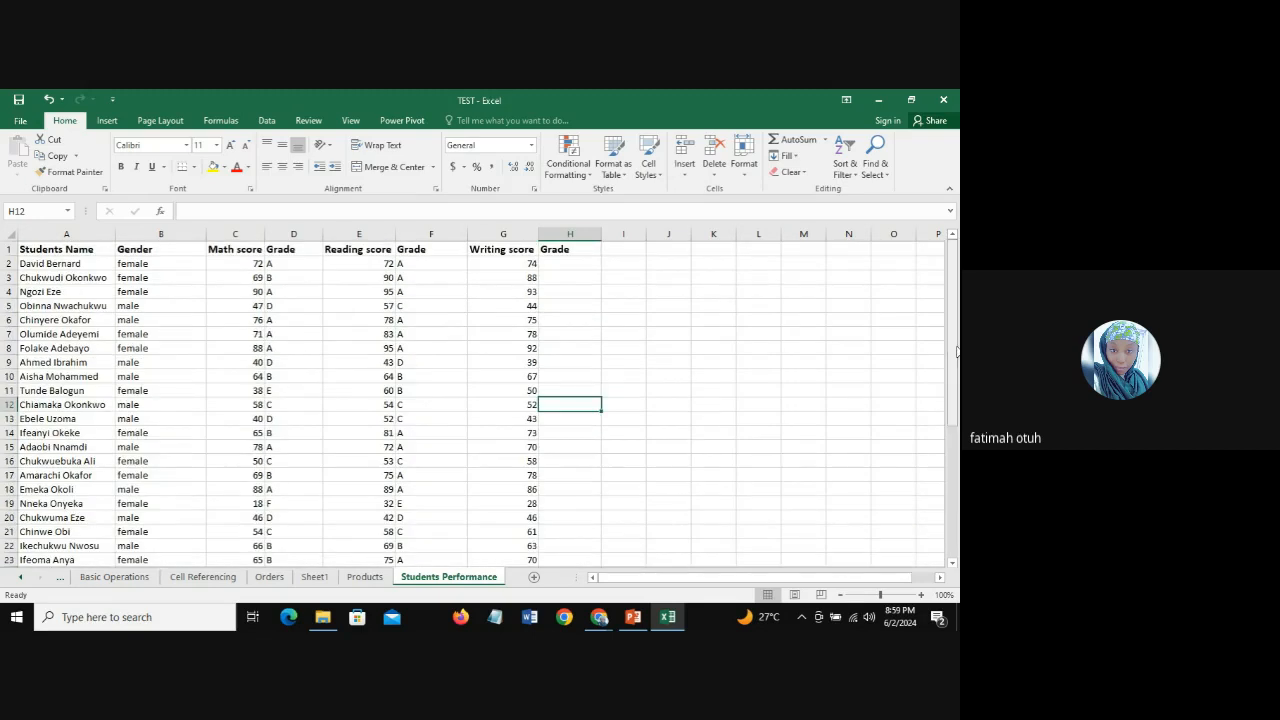
Step: Switch to the PowerPoint slide show at the Excel Functions slide covering IFS, nested IF, COUNTIF and COUNTIFS
mouse_move(604, 621)
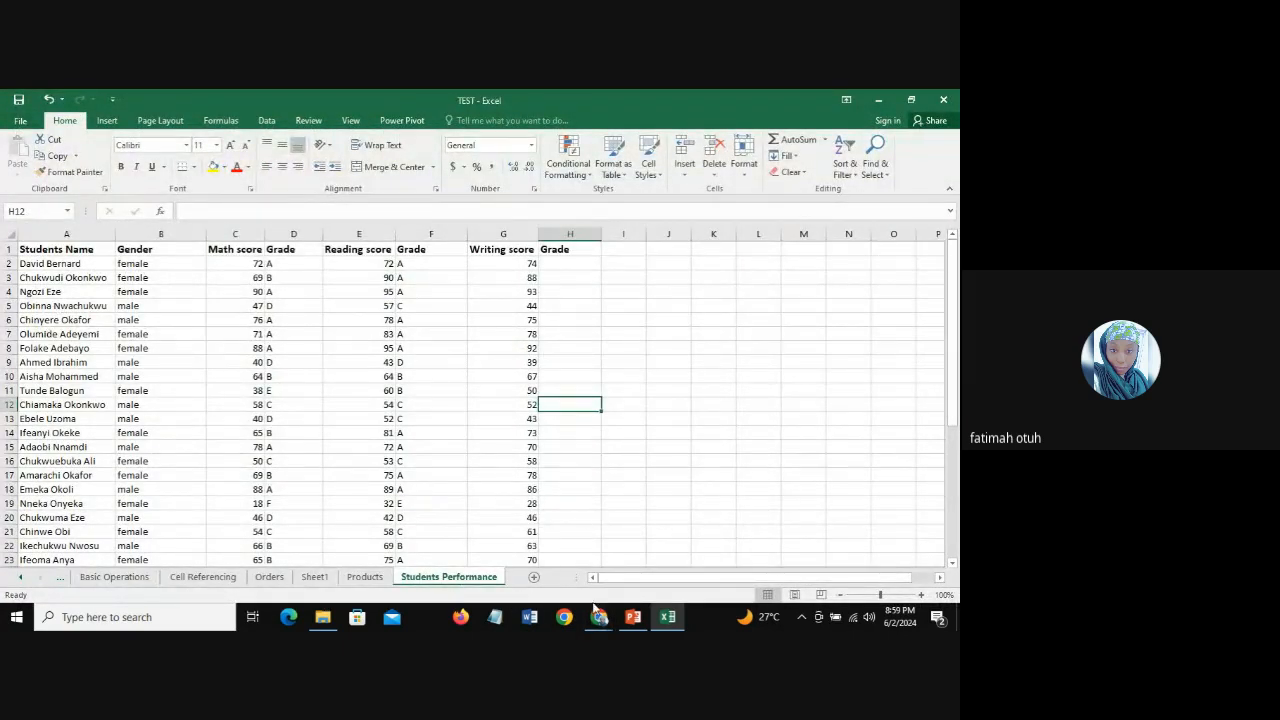
click(633, 619)
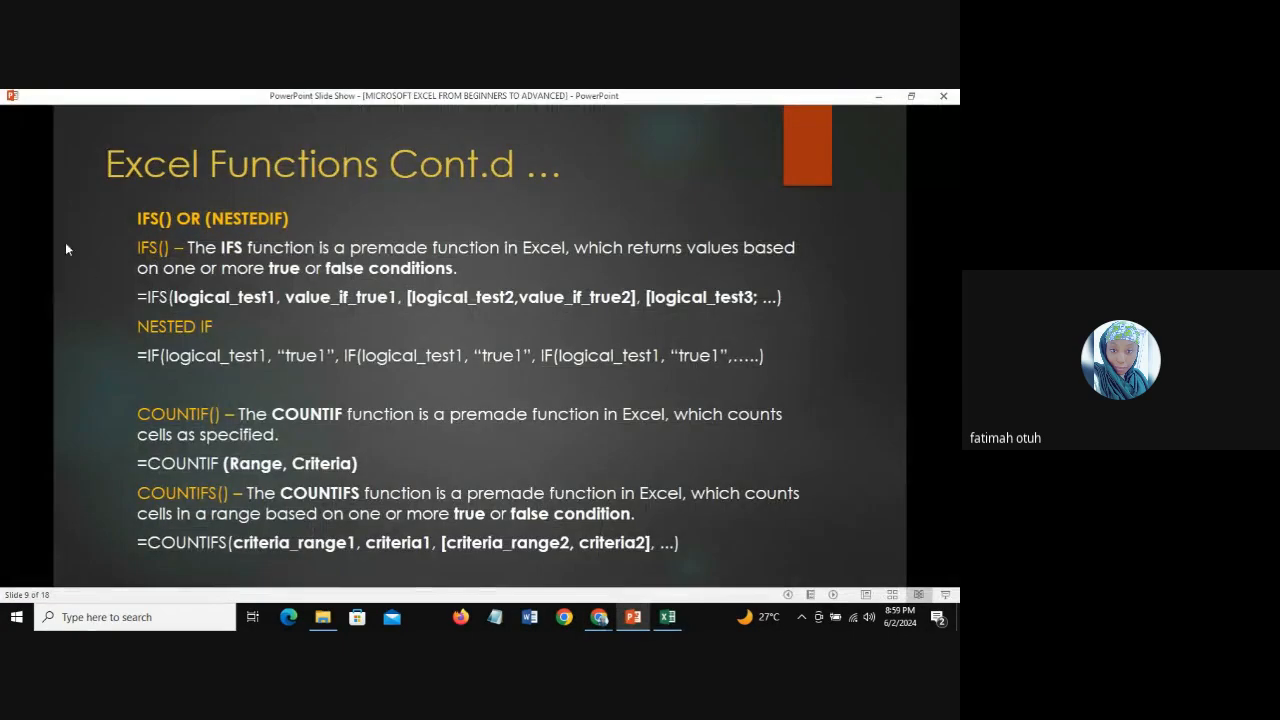
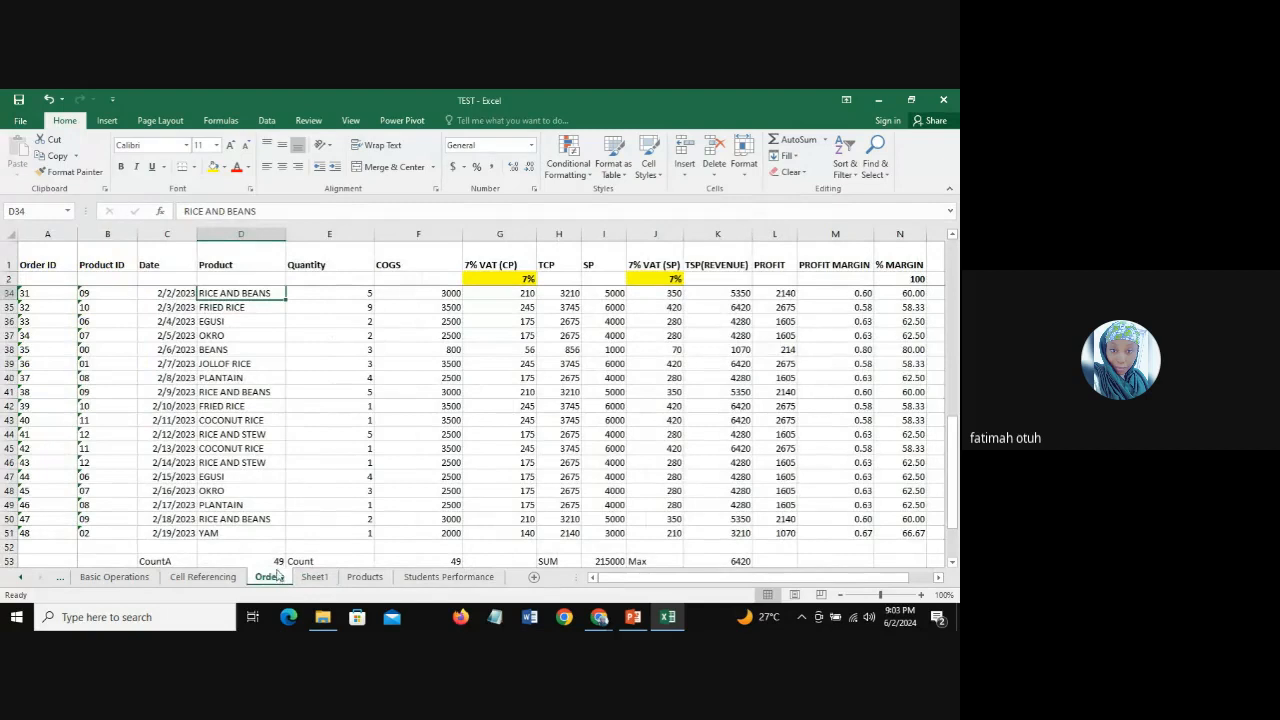
Step: Look over the Product, Quantity and COGS columns from the first records of the Orders sheet
drag(944, 436, 953, 250)
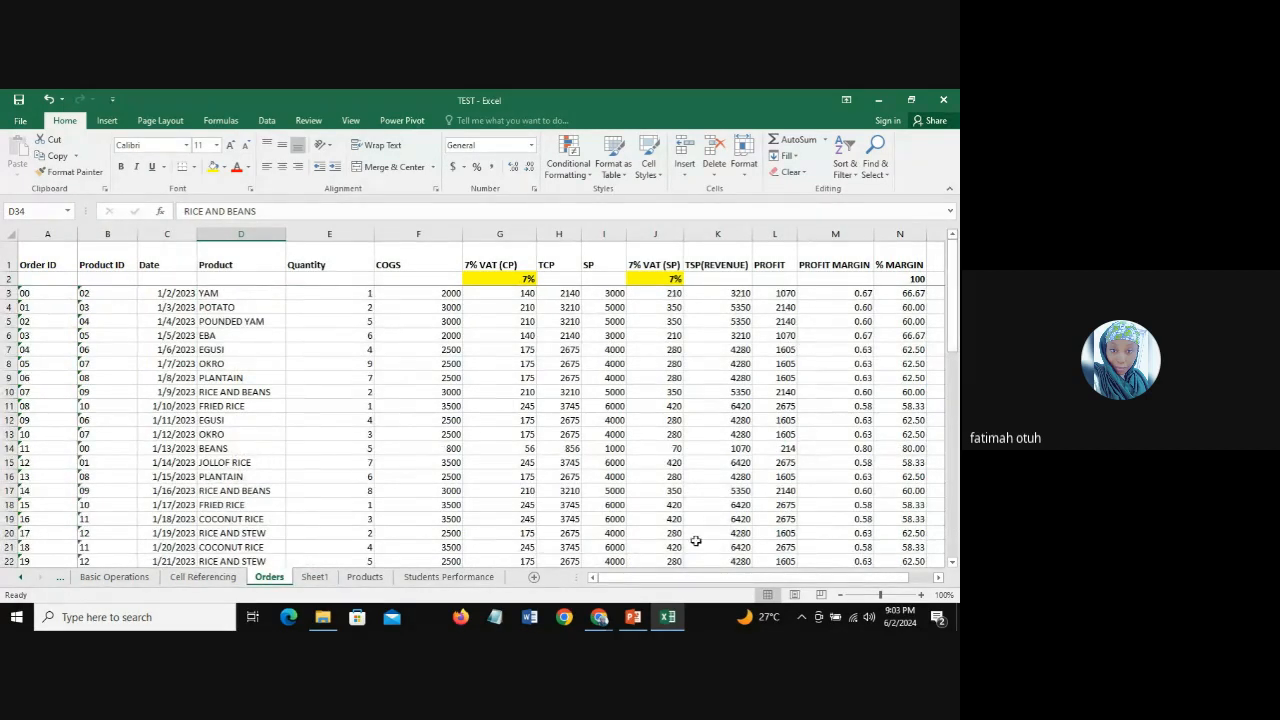
mouse_move(608, 581)
mouse_down()
mouse_move(690, 581)
mouse_move(615, 581)
mouse_up()
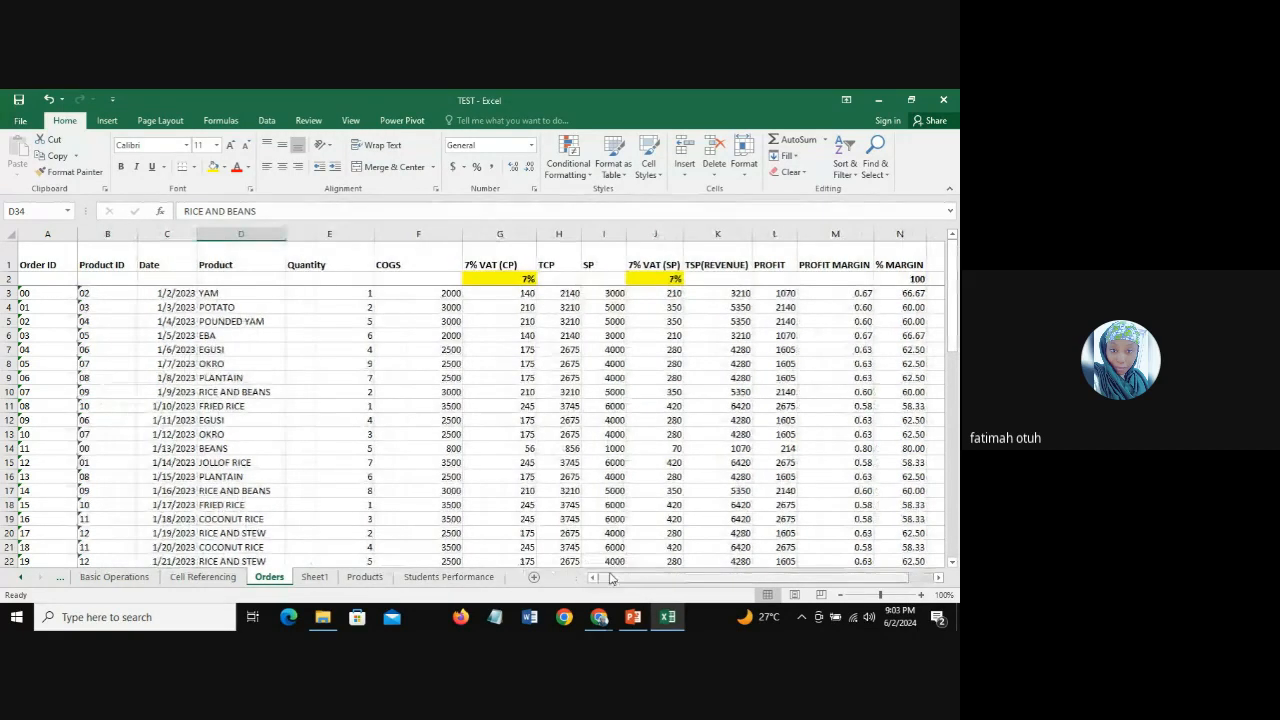
click(225, 233)
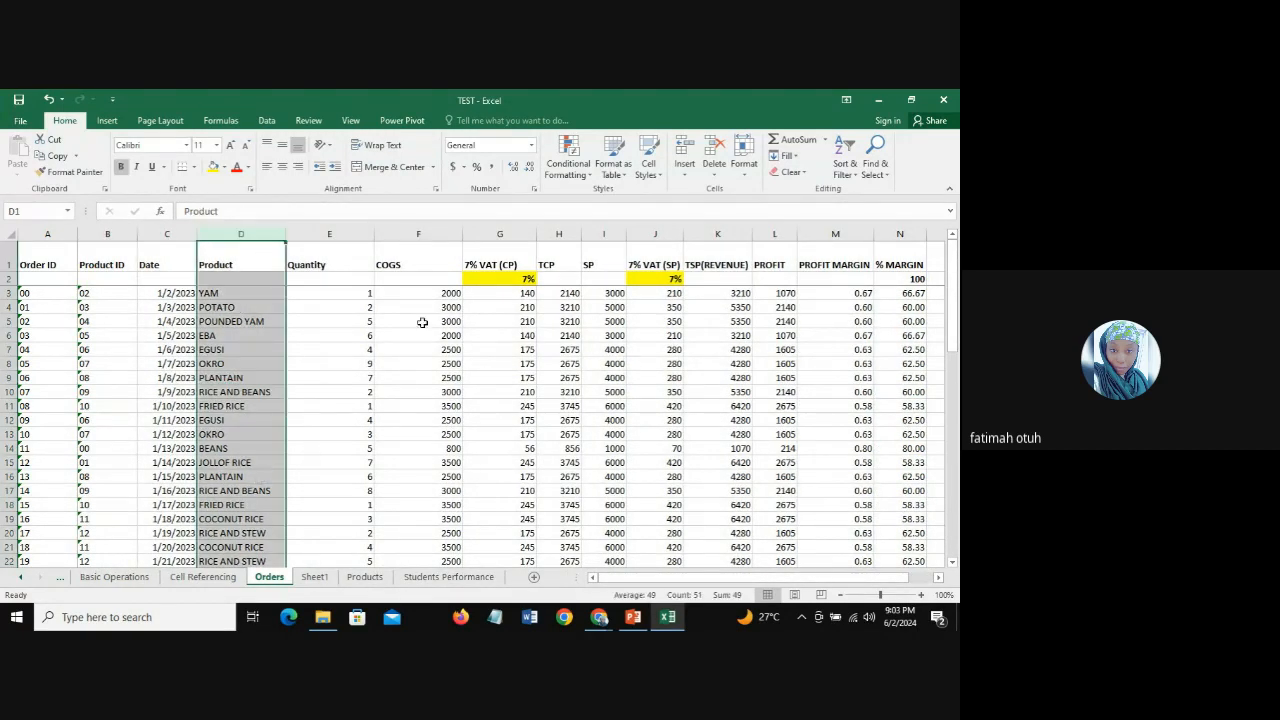
click(240, 294)
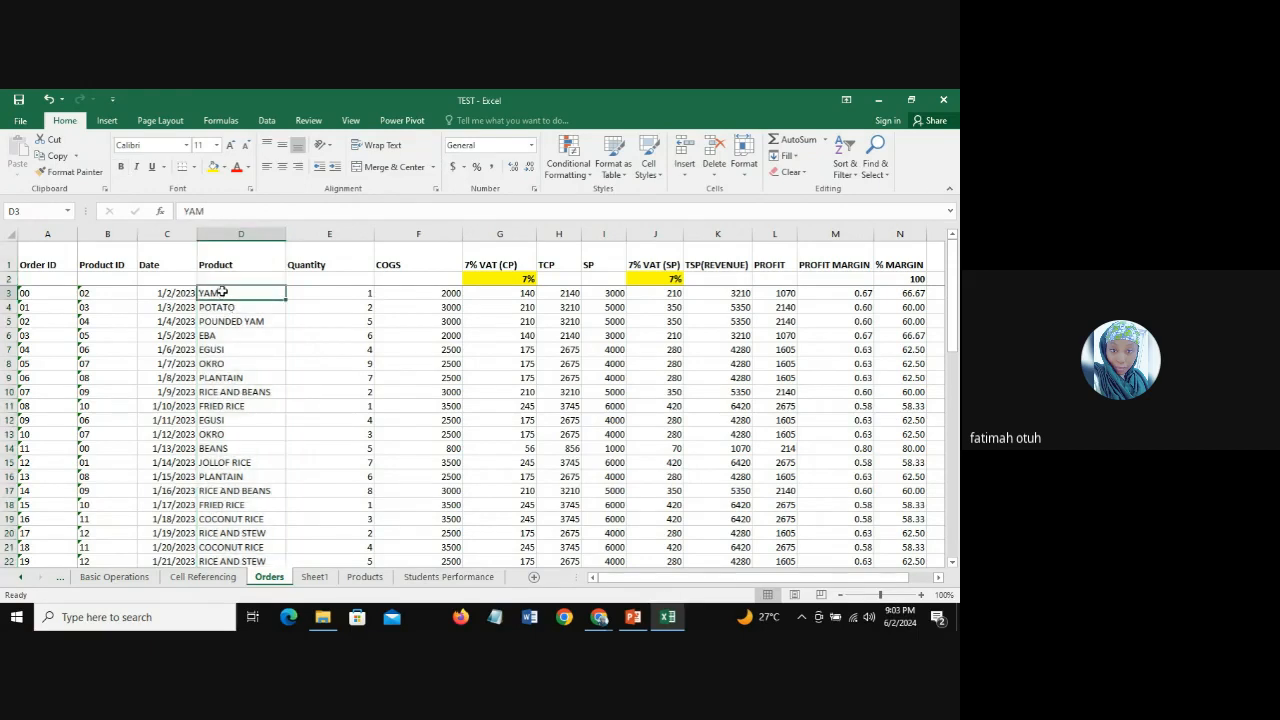
click(221, 233)
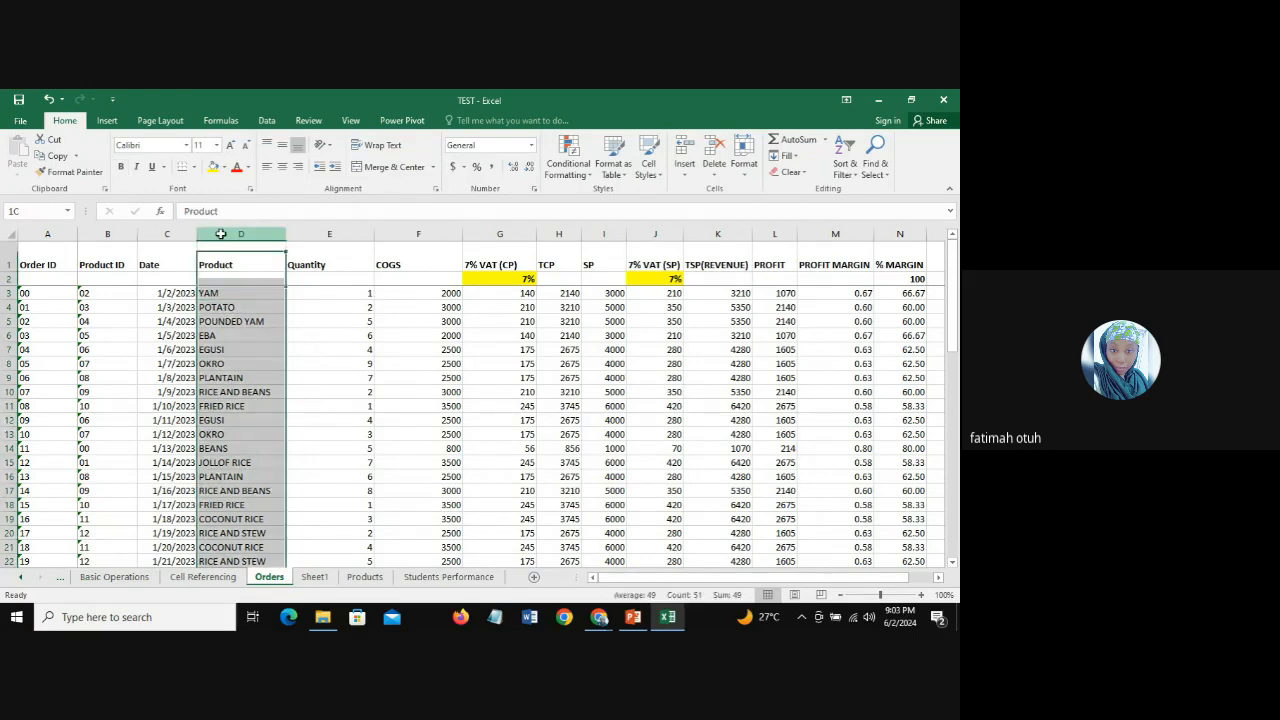
click(166, 233)
click(232, 234)
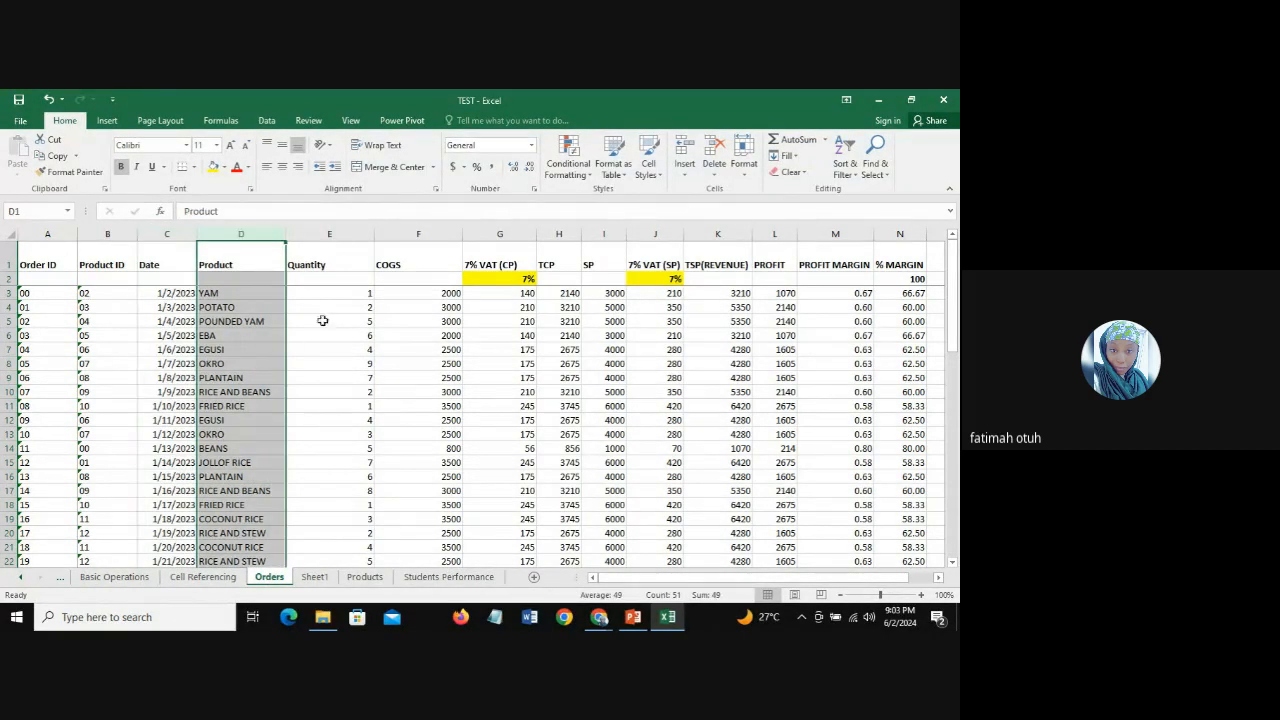
click(332, 233)
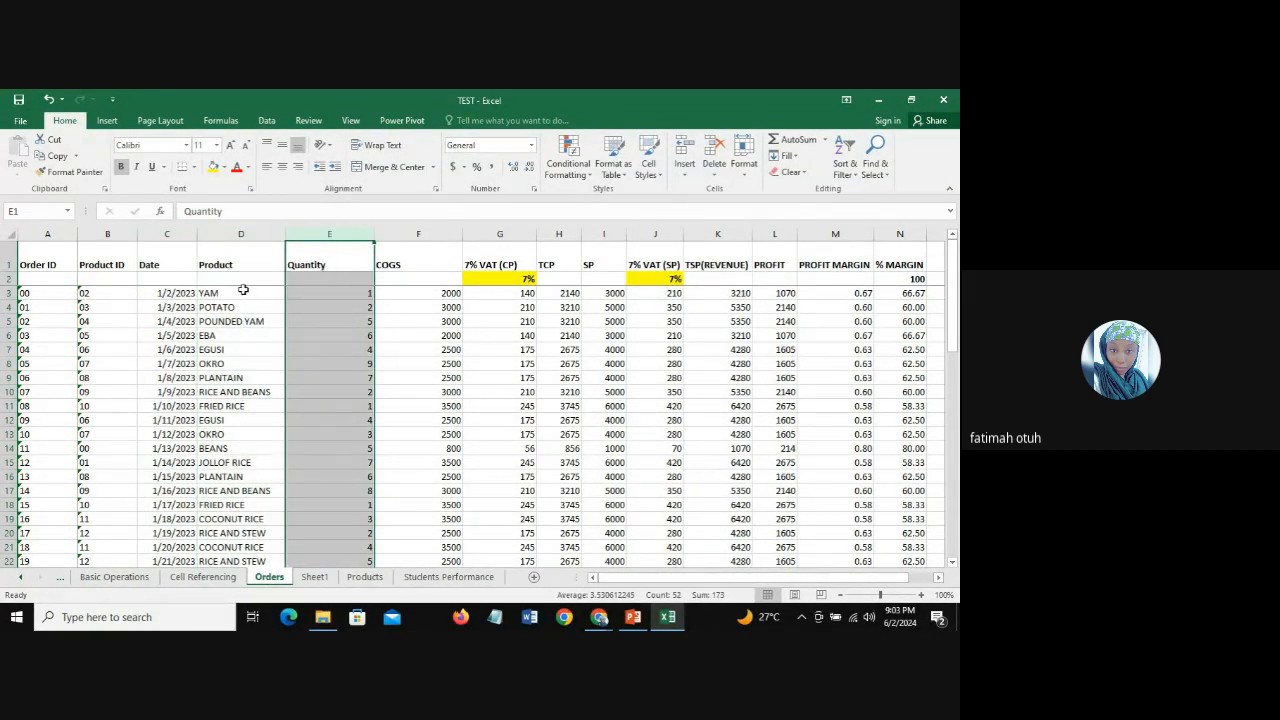
click(426, 230)
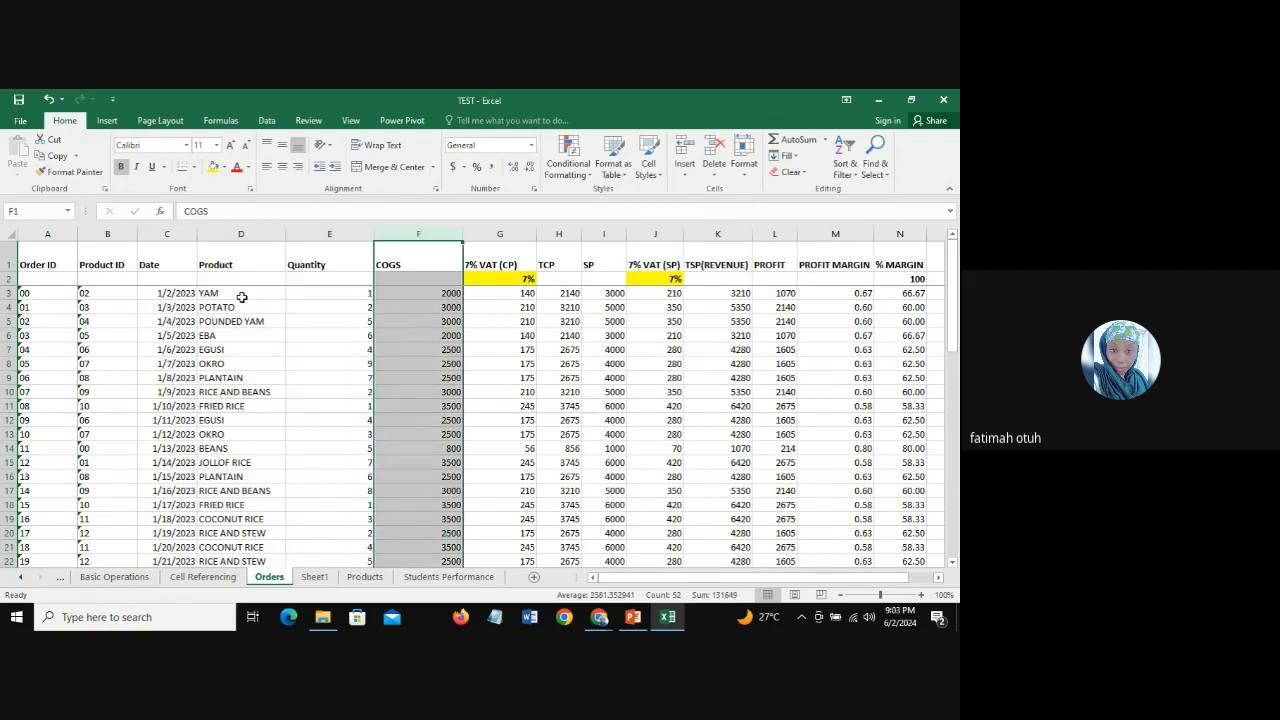
Step: Examine the individual entries in the Product column, such as YAM, POTATO and OKRO, for products ordered more than once
click(243, 293)
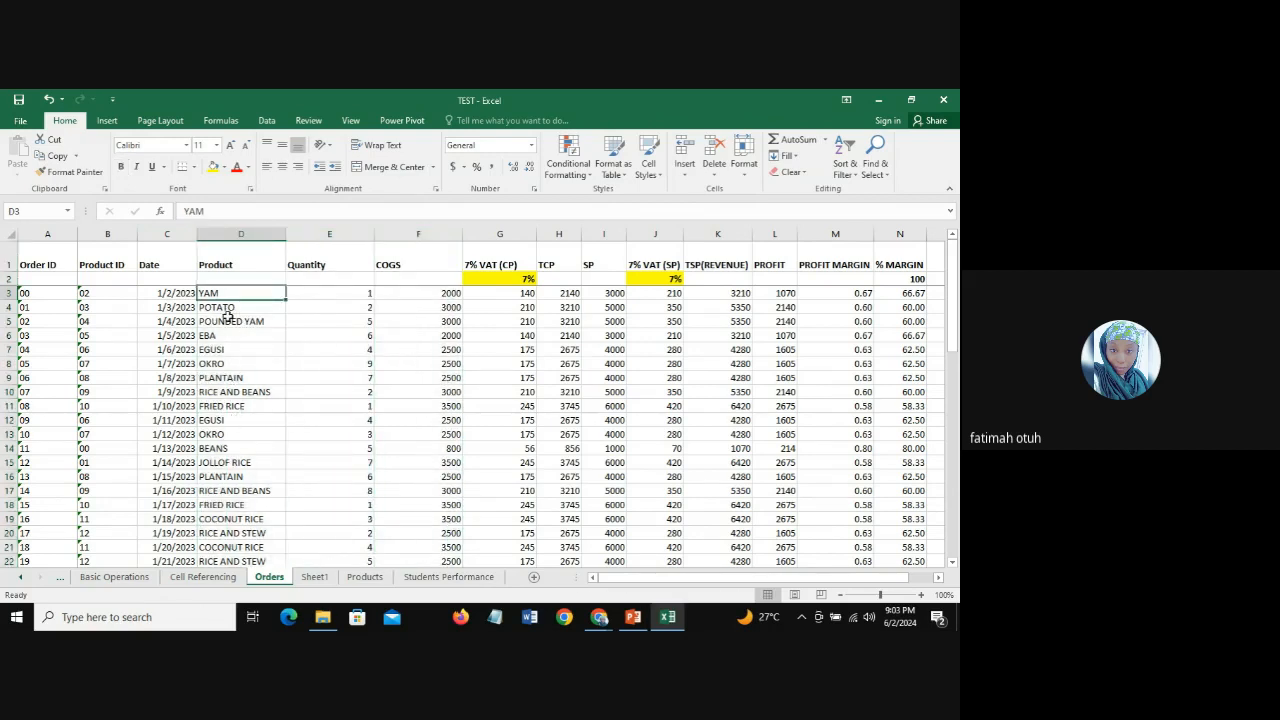
click(228, 310)
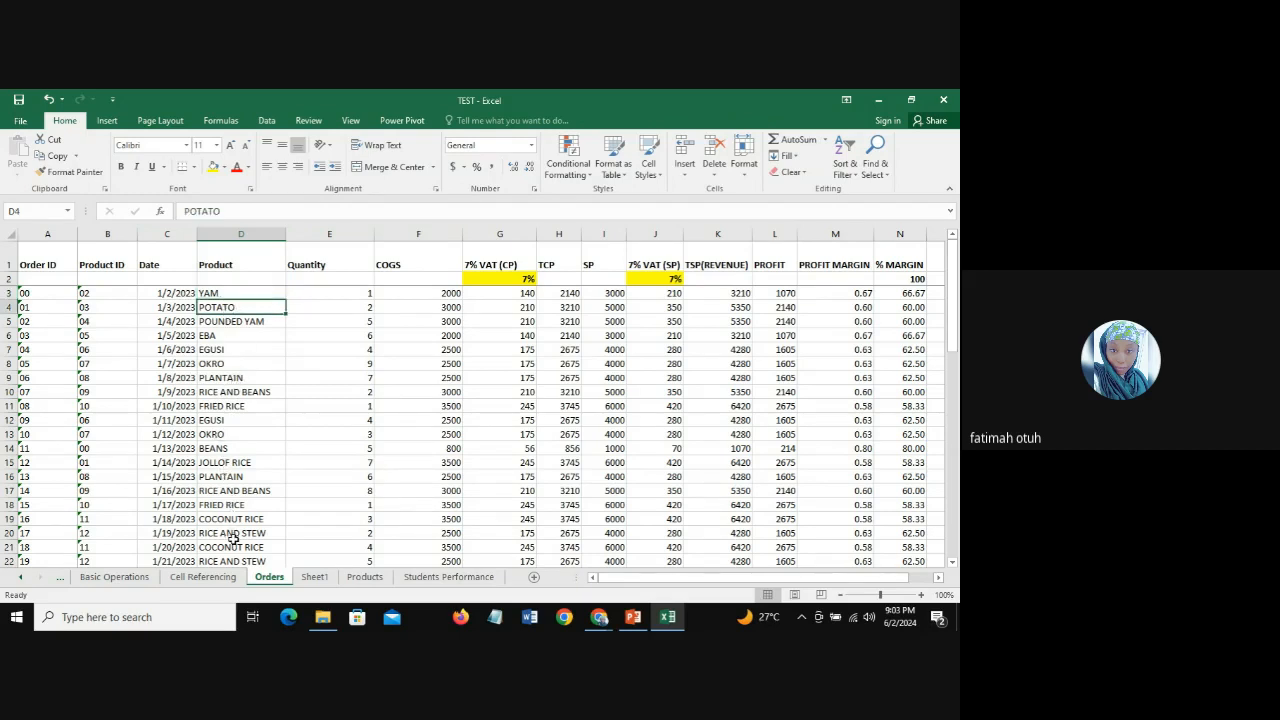
click(225, 364)
click(224, 436)
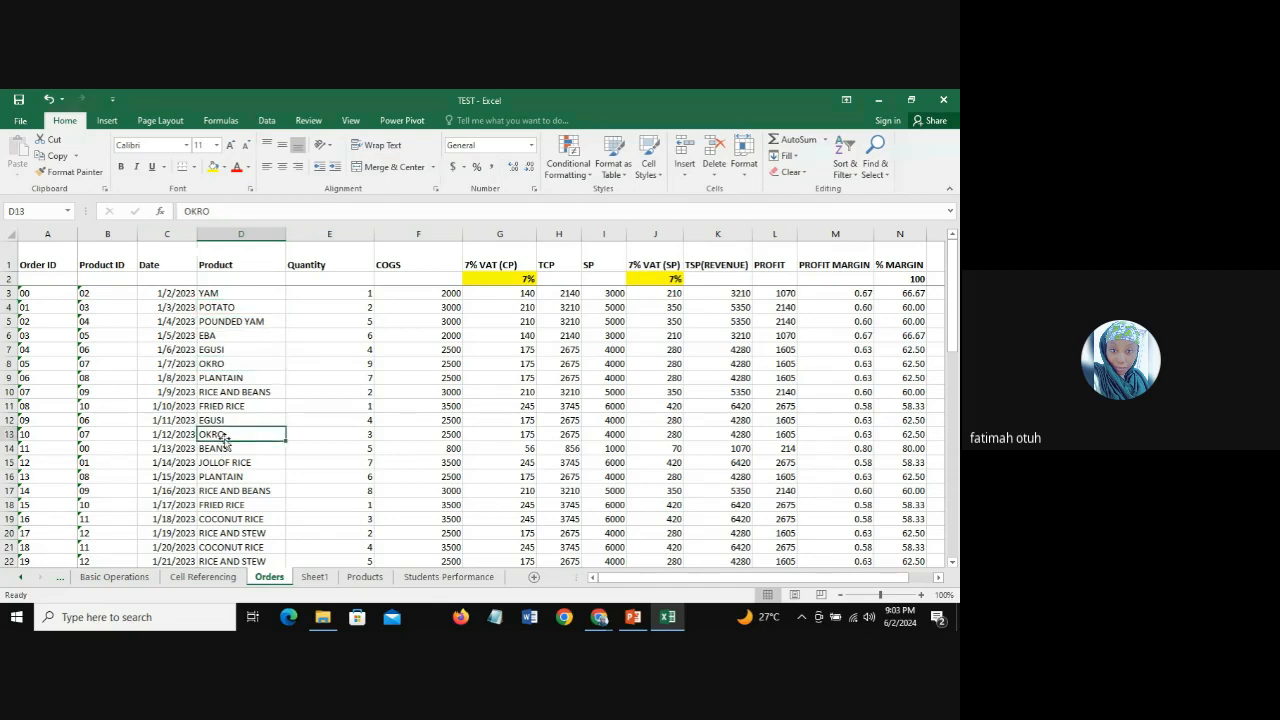
click(220, 235)
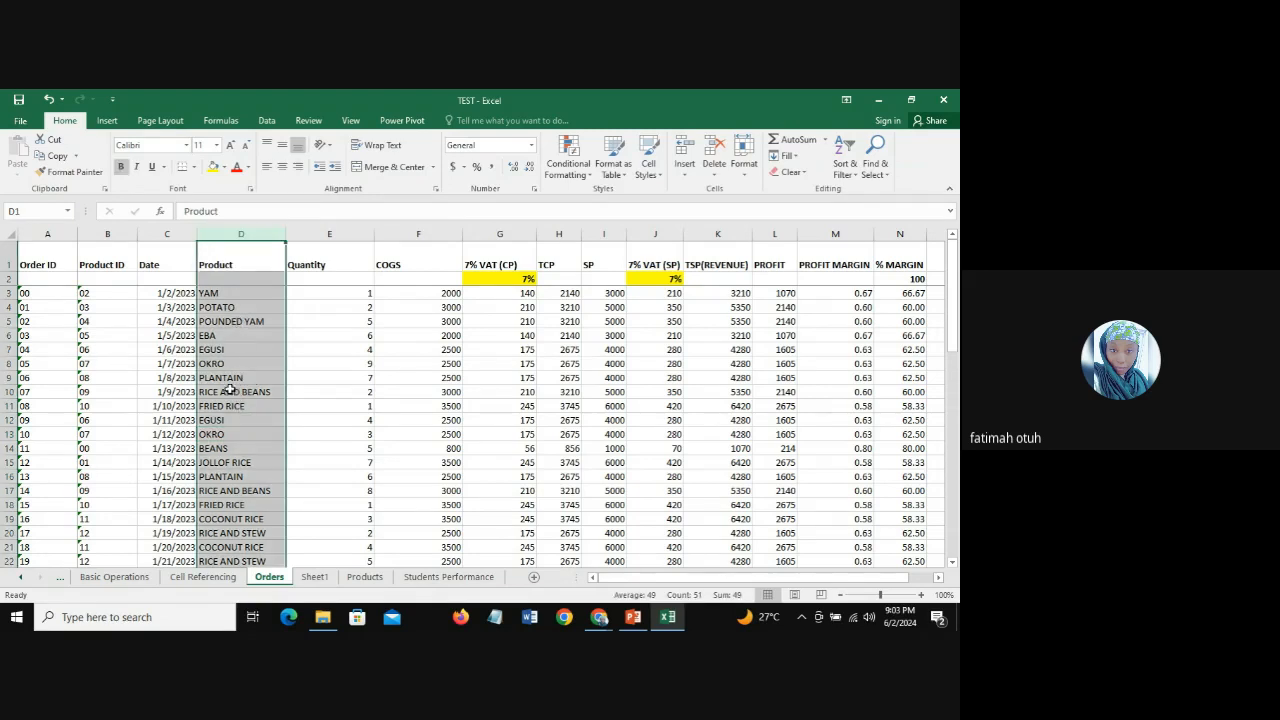
click(224, 365)
key(Down)
key(Down)
key(Down)
key(Down)
key(Down)
key(Down)
key(Down)
key(Down)
key(Down)
key(Down)
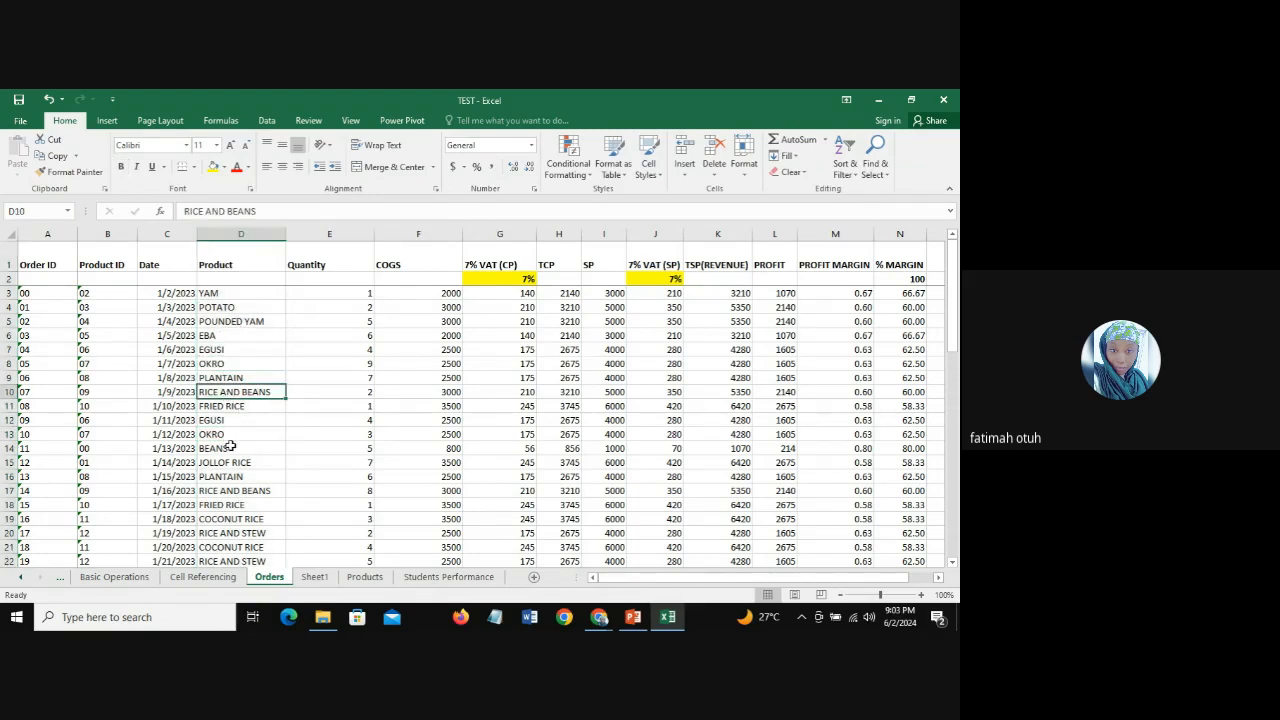
key(Up)
key(Up)
key(Up)
key(Up)
key(Up)
key(Up)
key(Up)
key(Up)
key(Up)
key(Up)
key(Up)
key(Up)
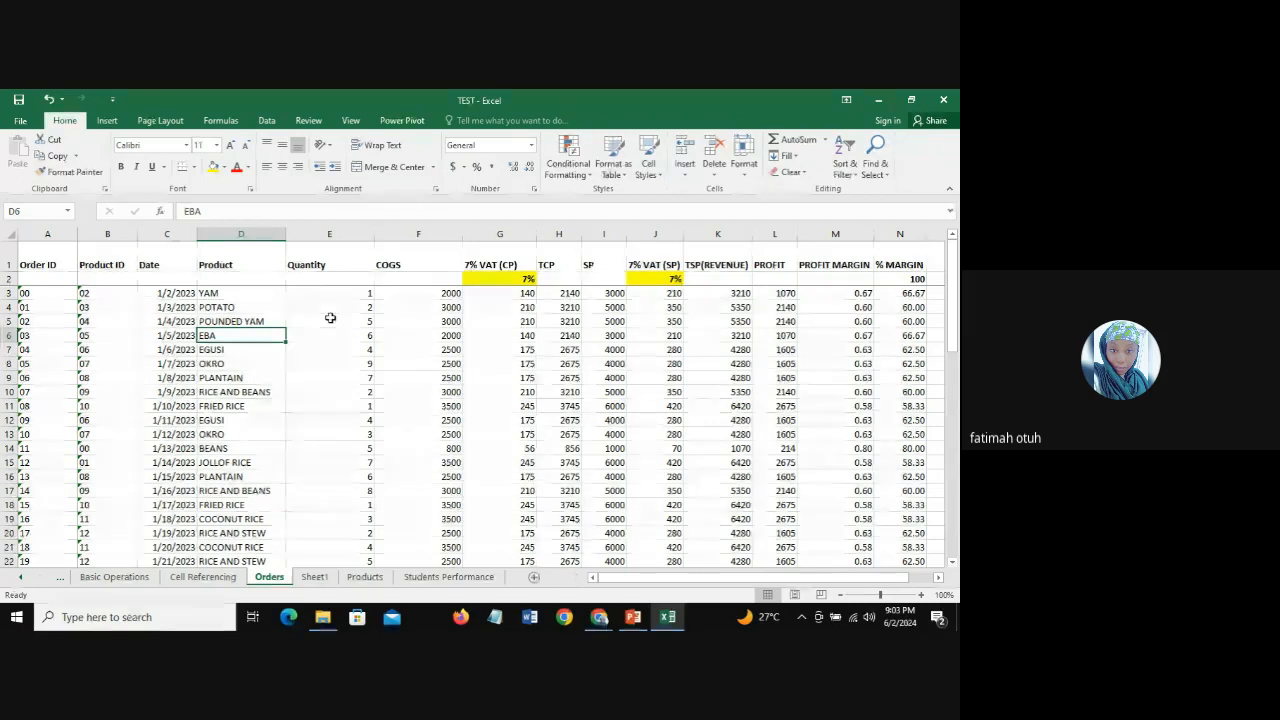
Step: Compare the POTATO orders in D4 and D28 and the JOLLOF RICE order in D15
click(234, 307)
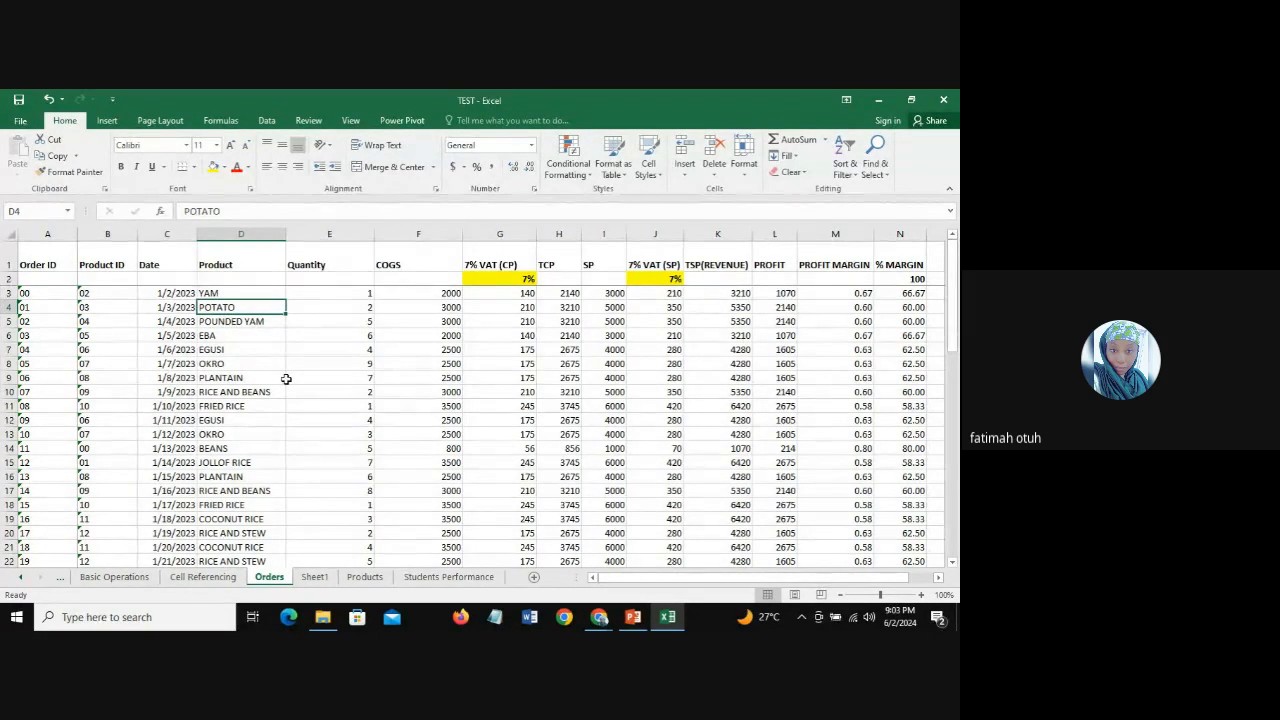
click(228, 465)
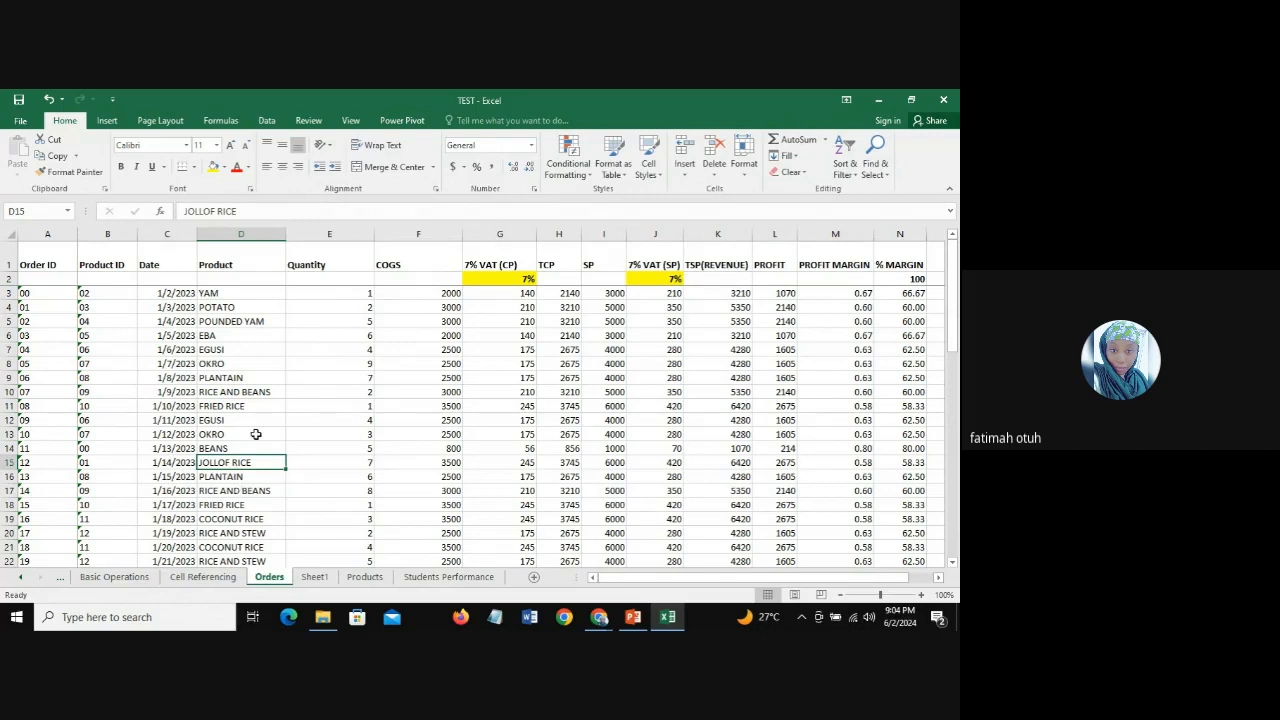
drag(957, 296, 957, 358)
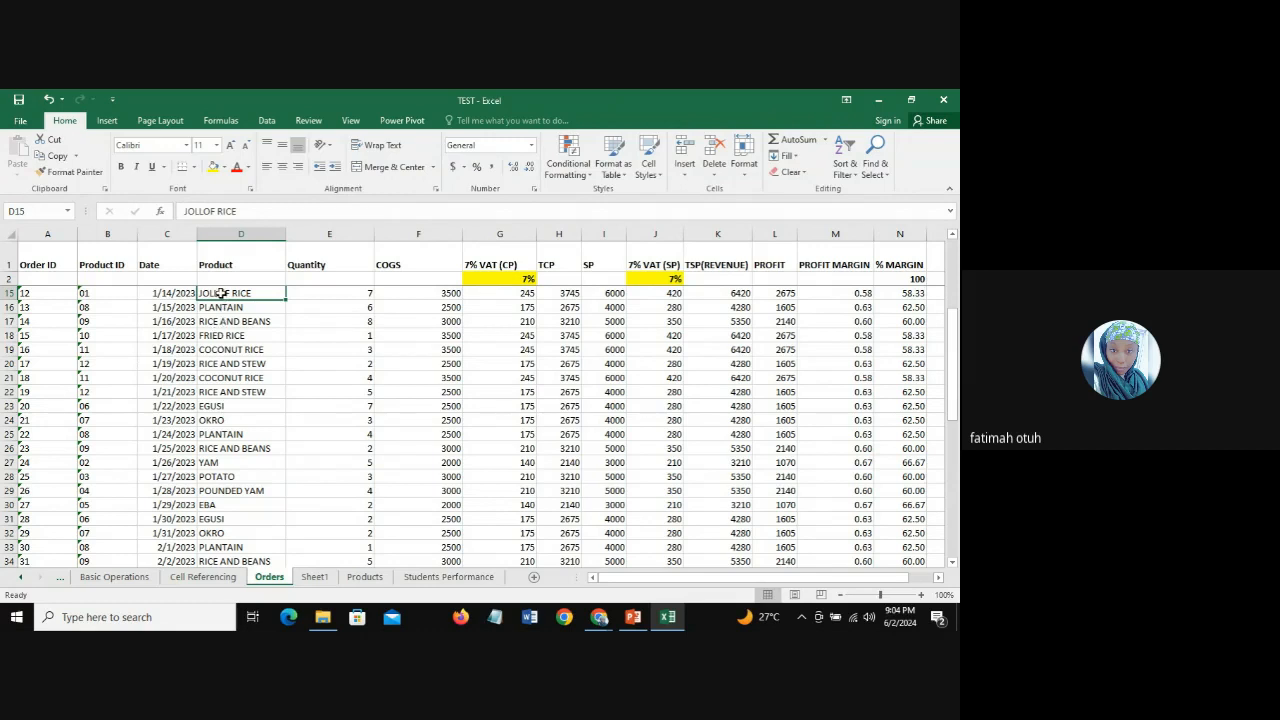
click(215, 474)
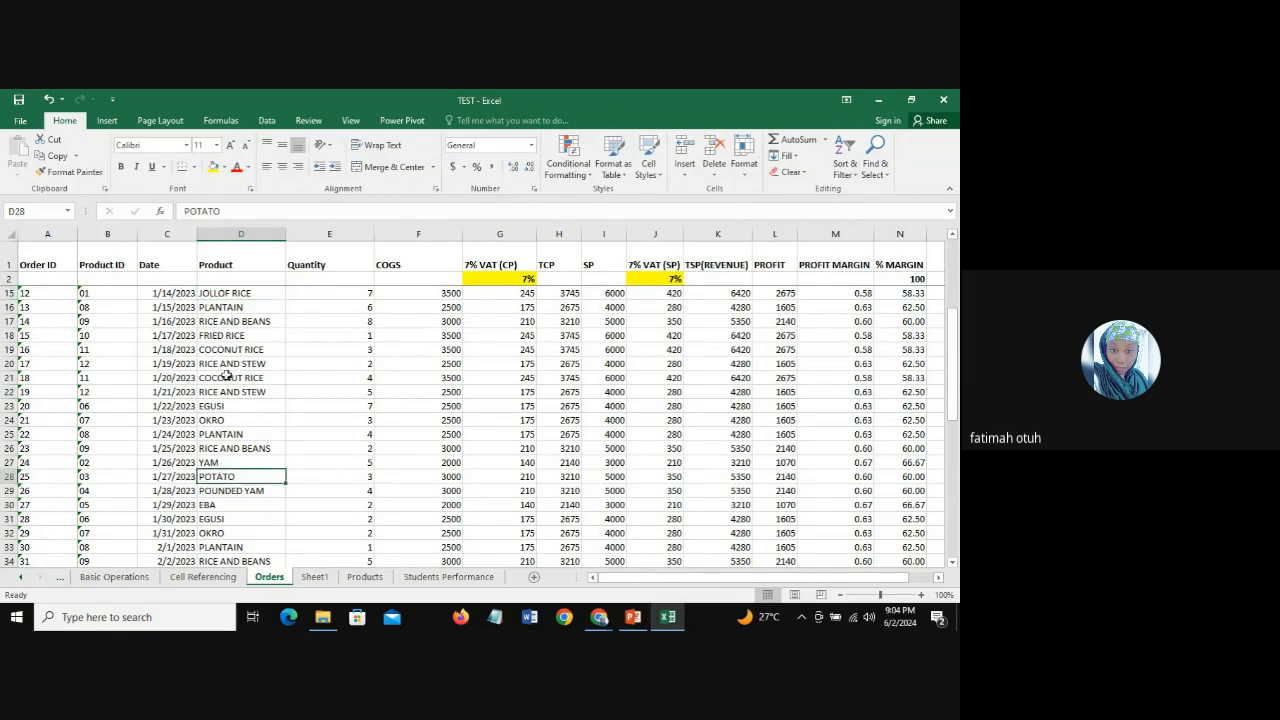
drag(953, 358, 955, 234)
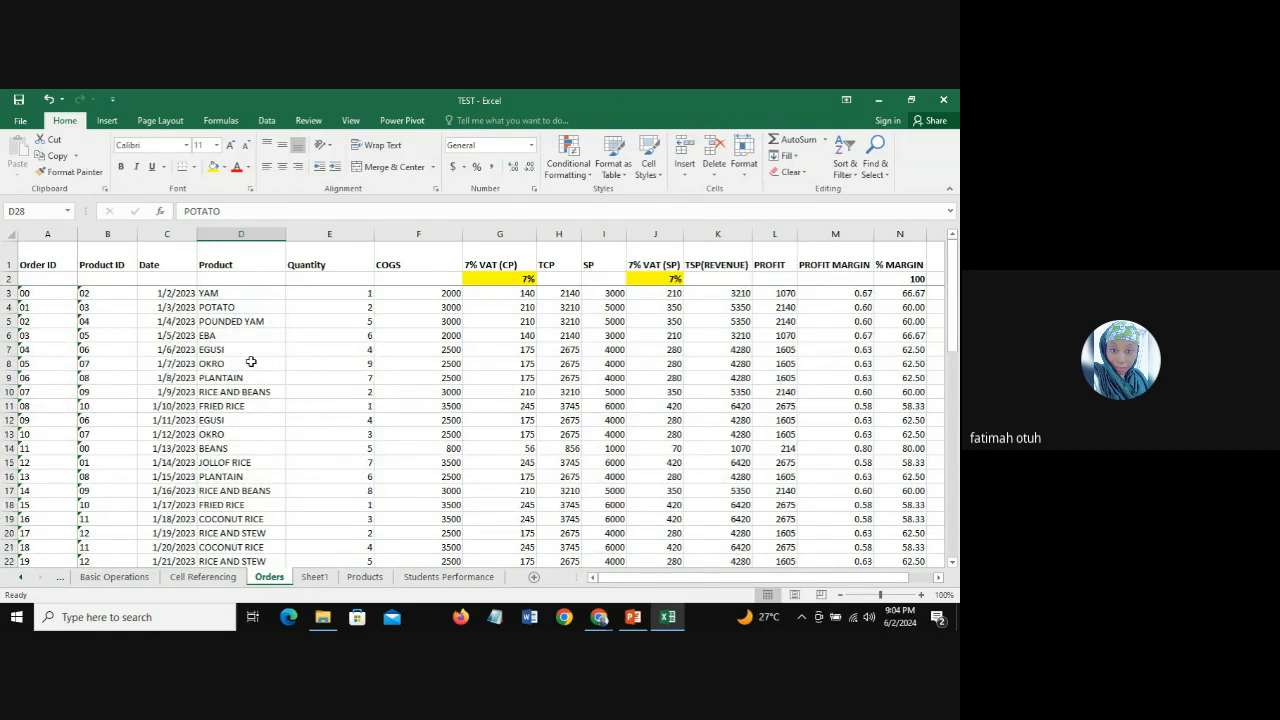
Step: Open the Products sheet and look over the product list, the portion prices and the empty columns beside them
click(366, 579)
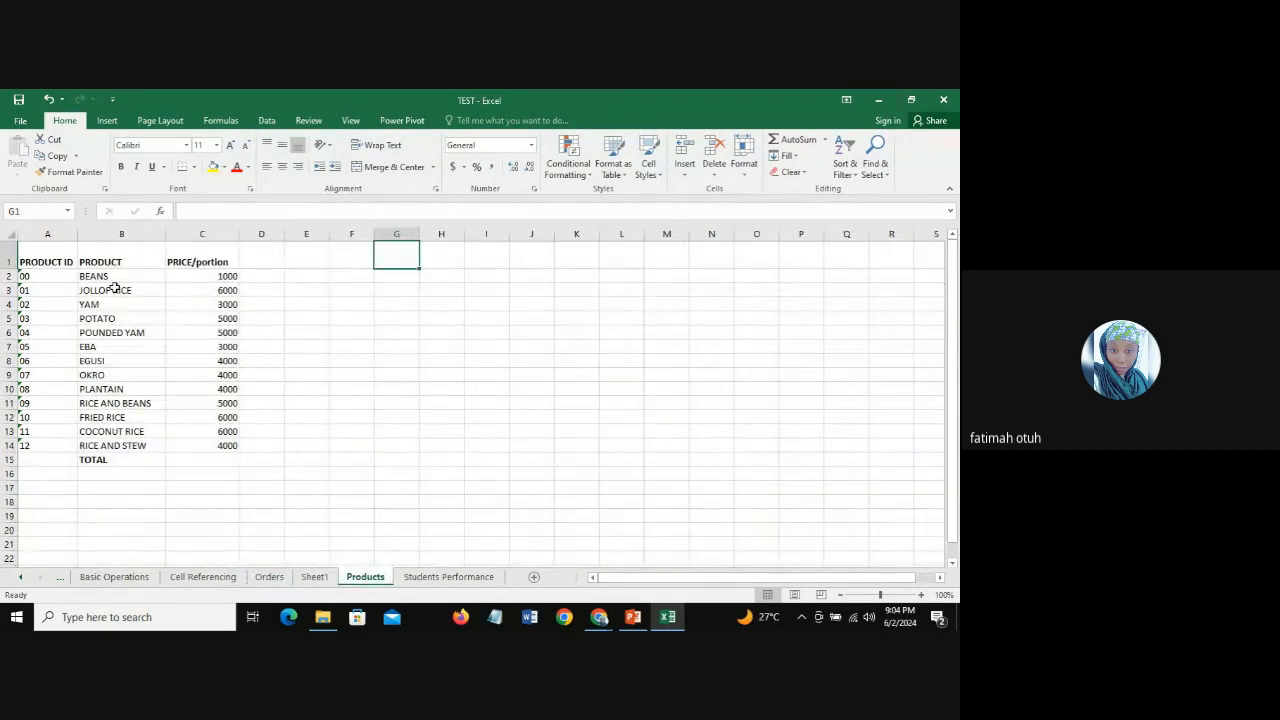
click(114, 283)
click(113, 293)
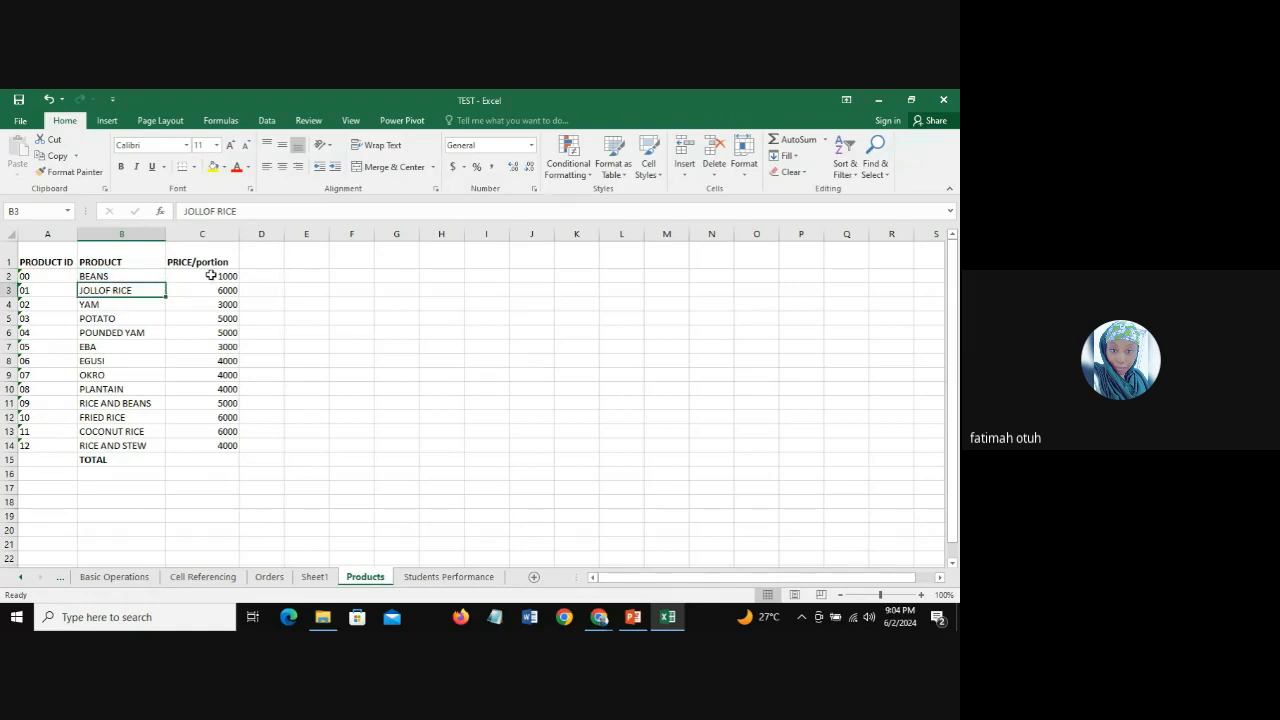
click(257, 273)
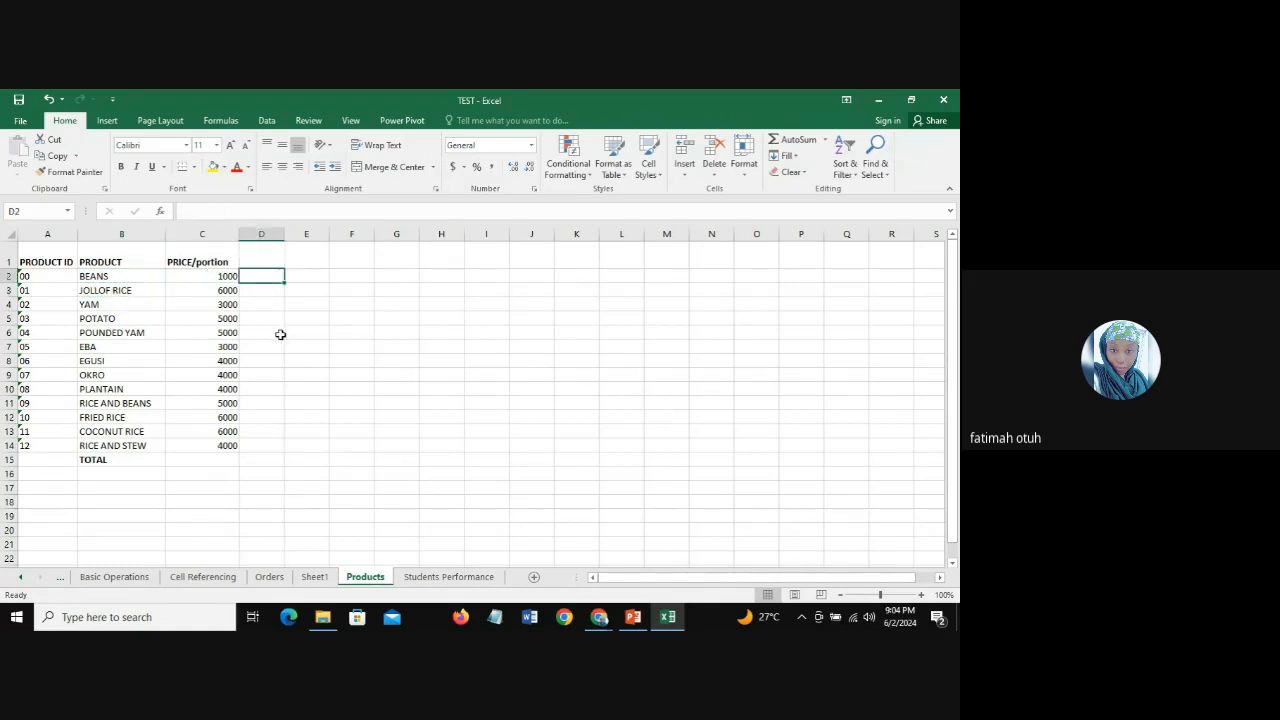
click(306, 275)
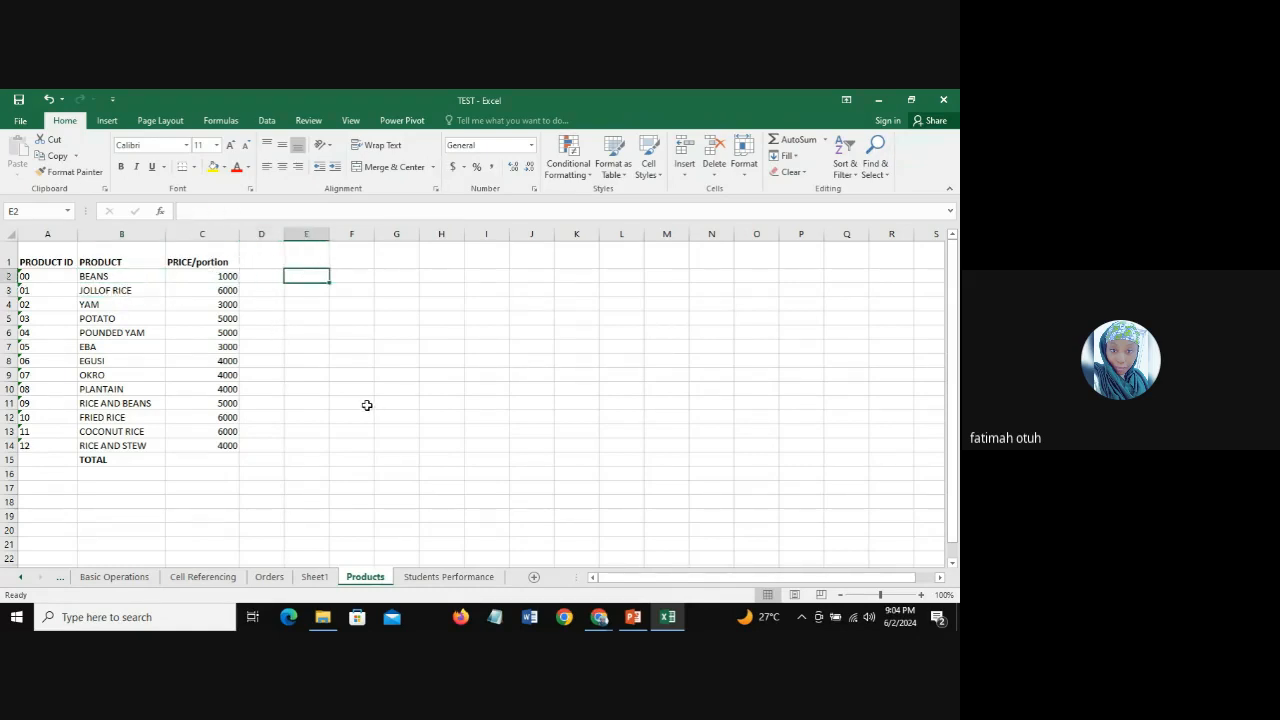
click(355, 284)
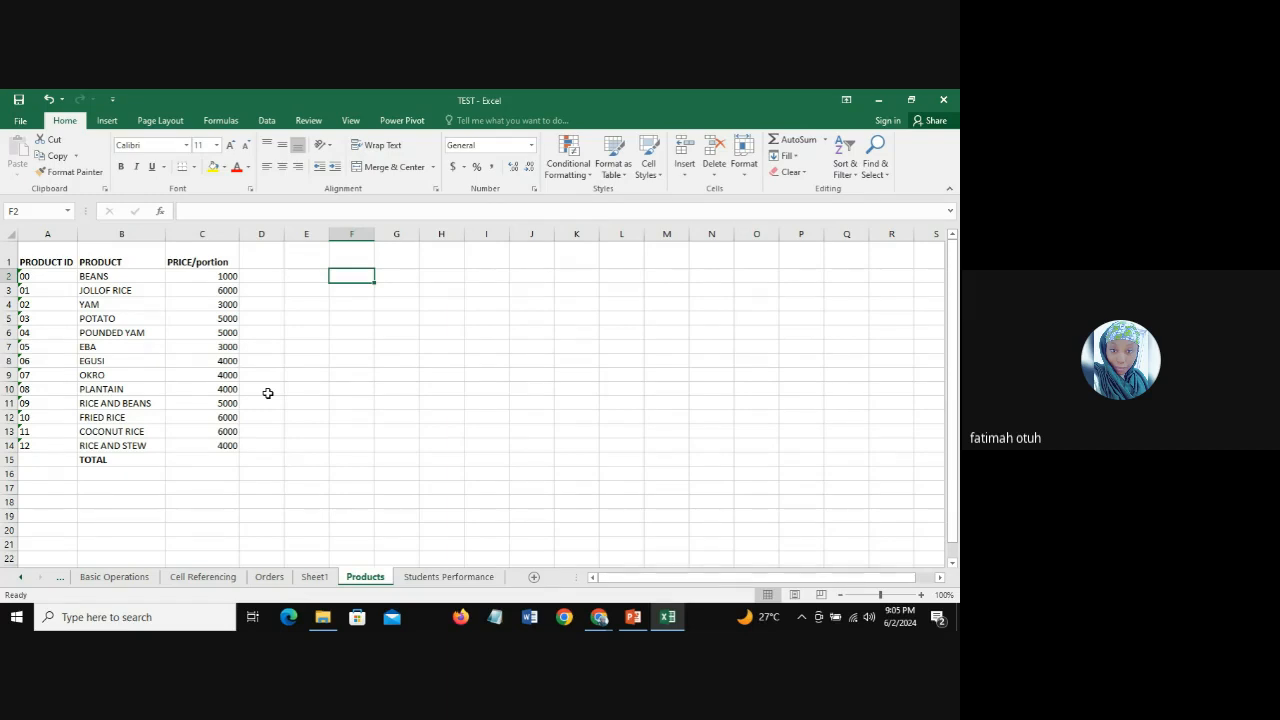
Step: Add the column headers "Total QTY" in D1 and "Total COGS" in E1 of the Products sheet
click(268, 256)
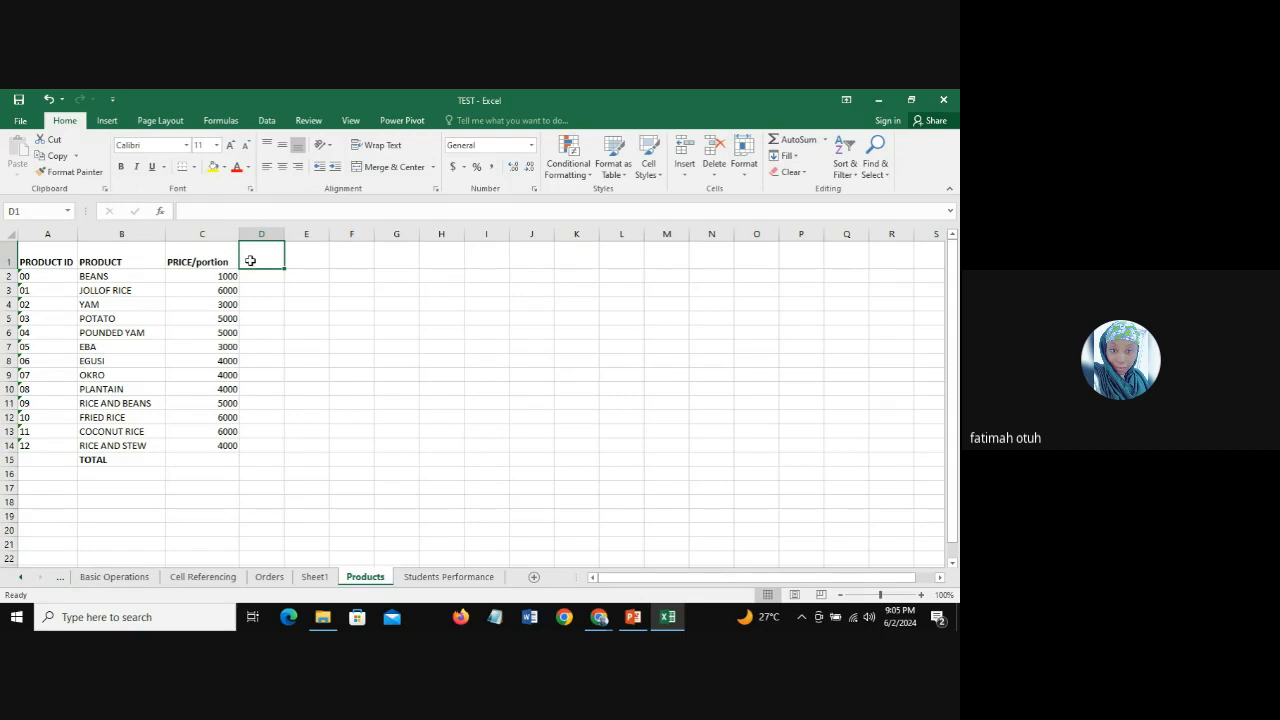
text(Tota)
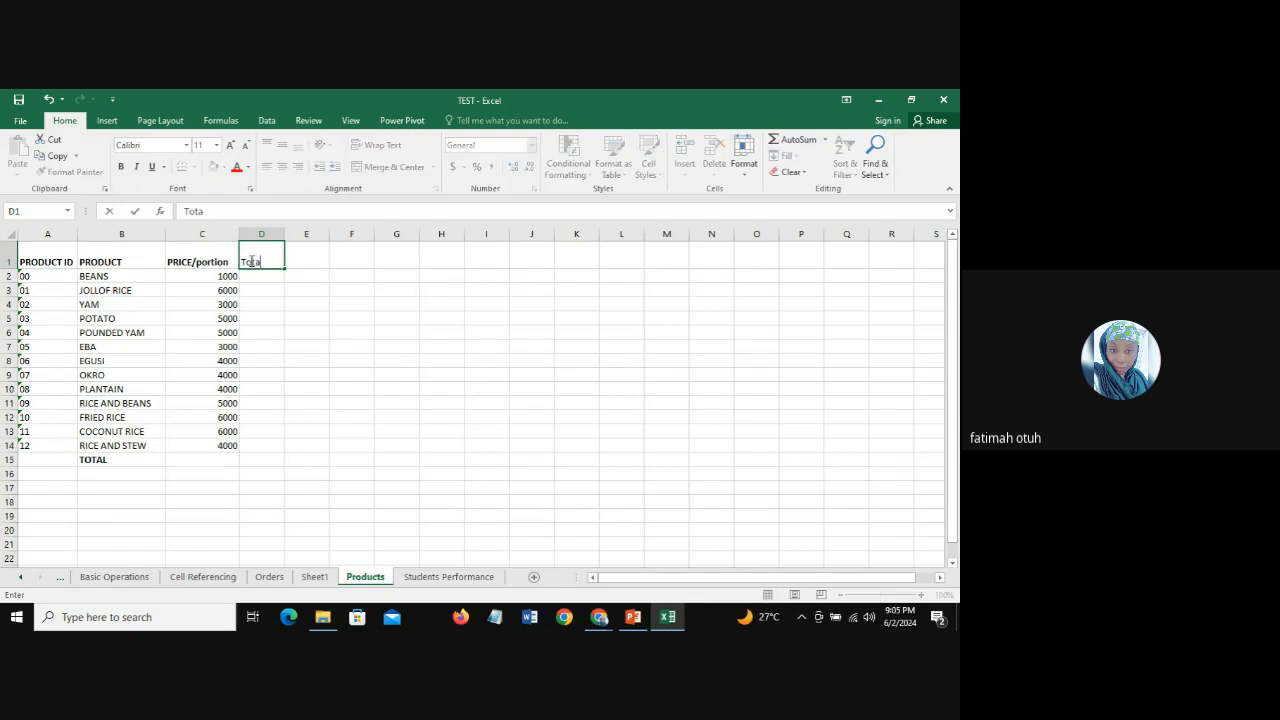
text(l QTY)
key(Tab)
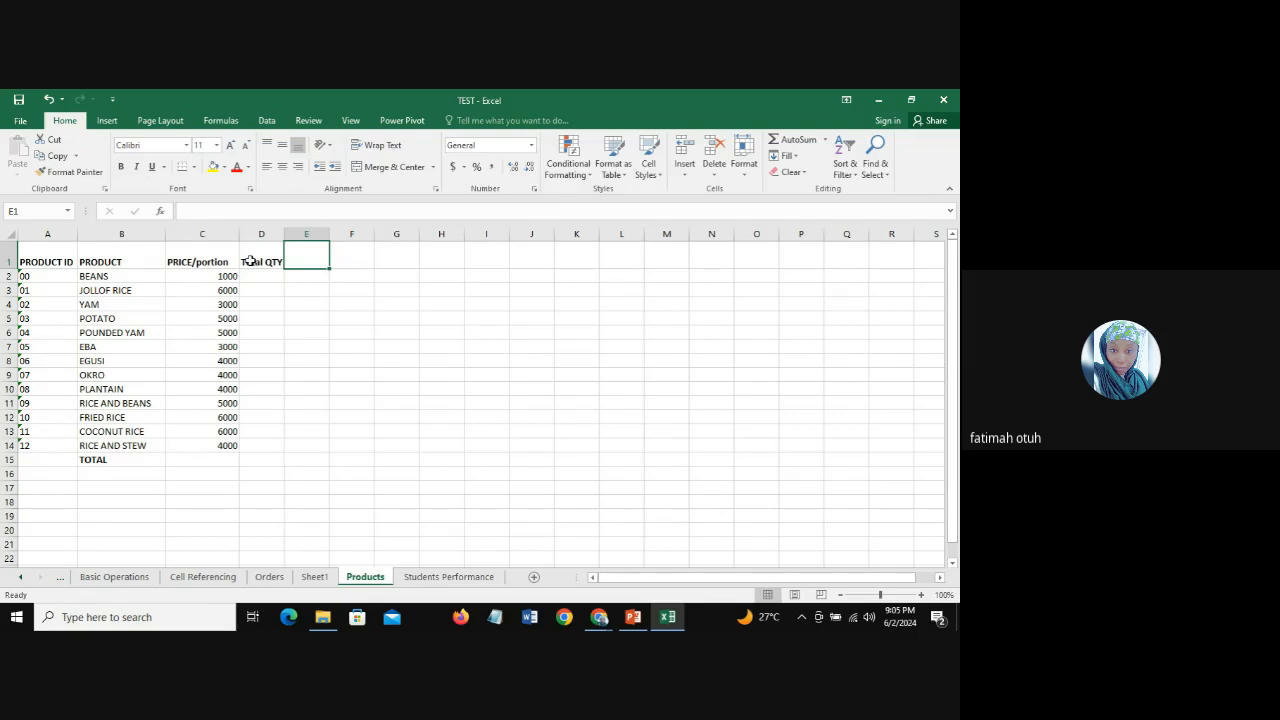
text(Total)
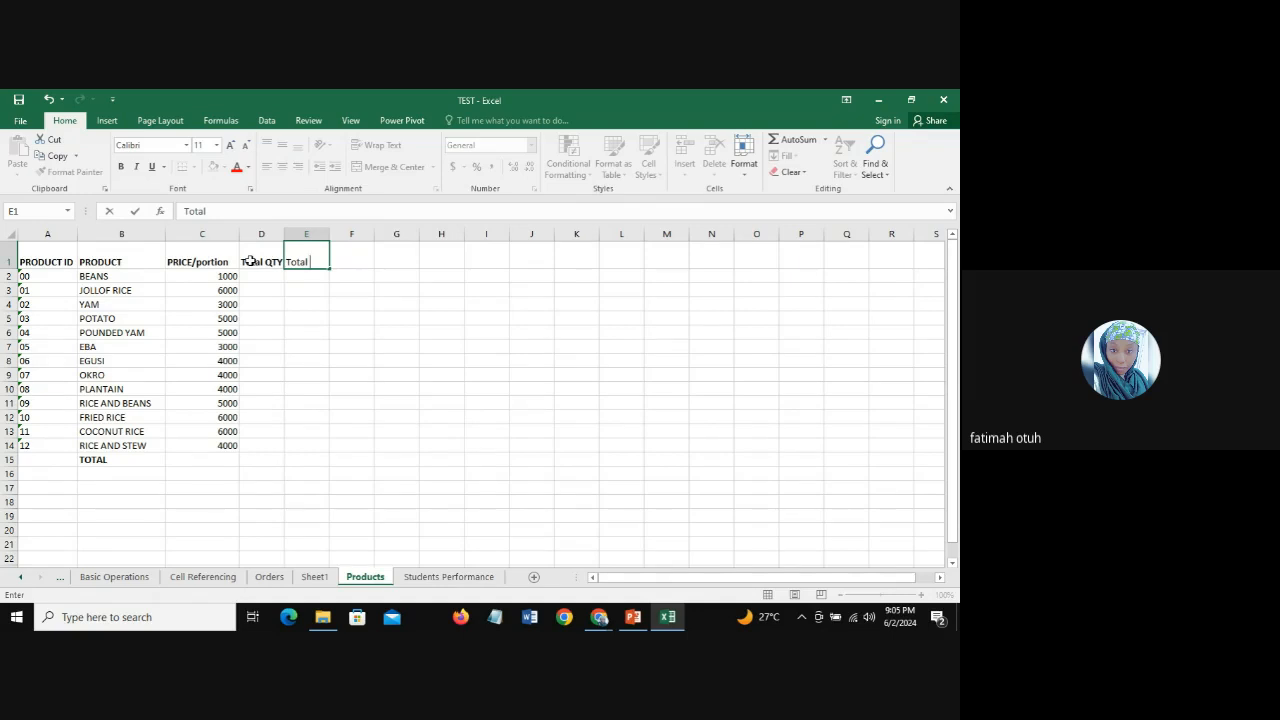
text( COGS)
key(Tab)
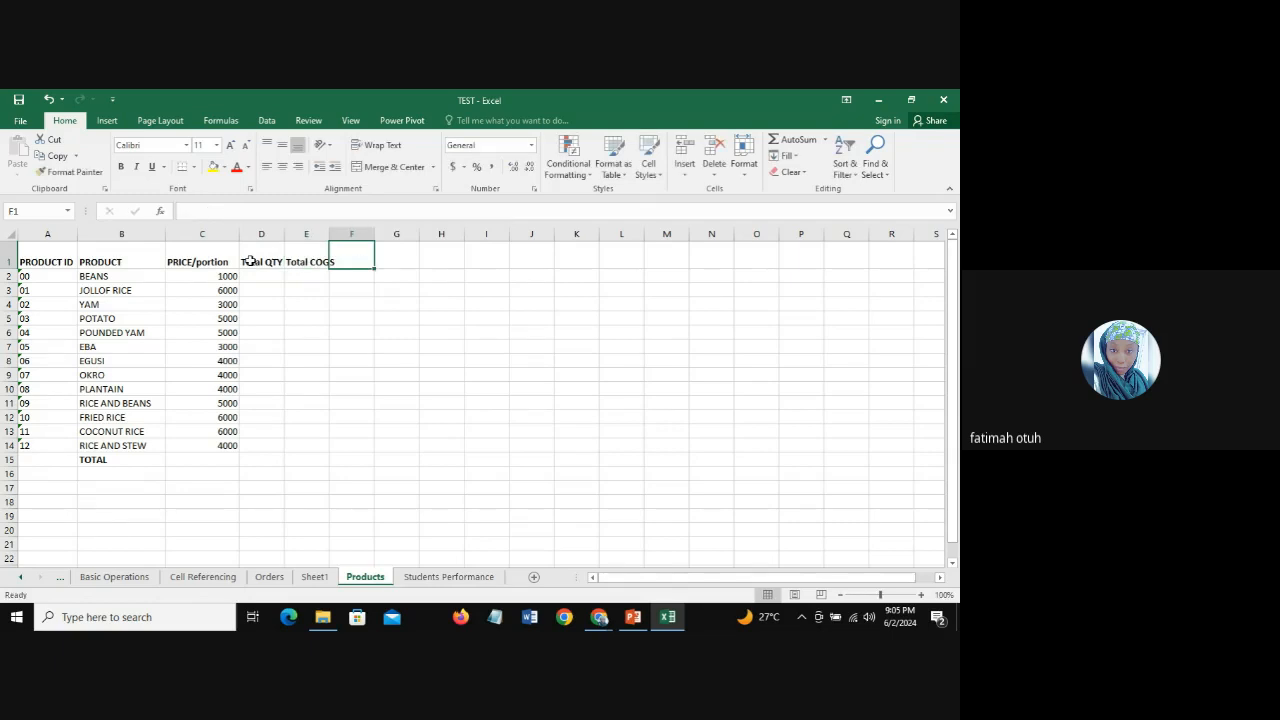
Step: Add the column header "TOTAL REVENUE" in F1
text(TOTAL REVENUE)
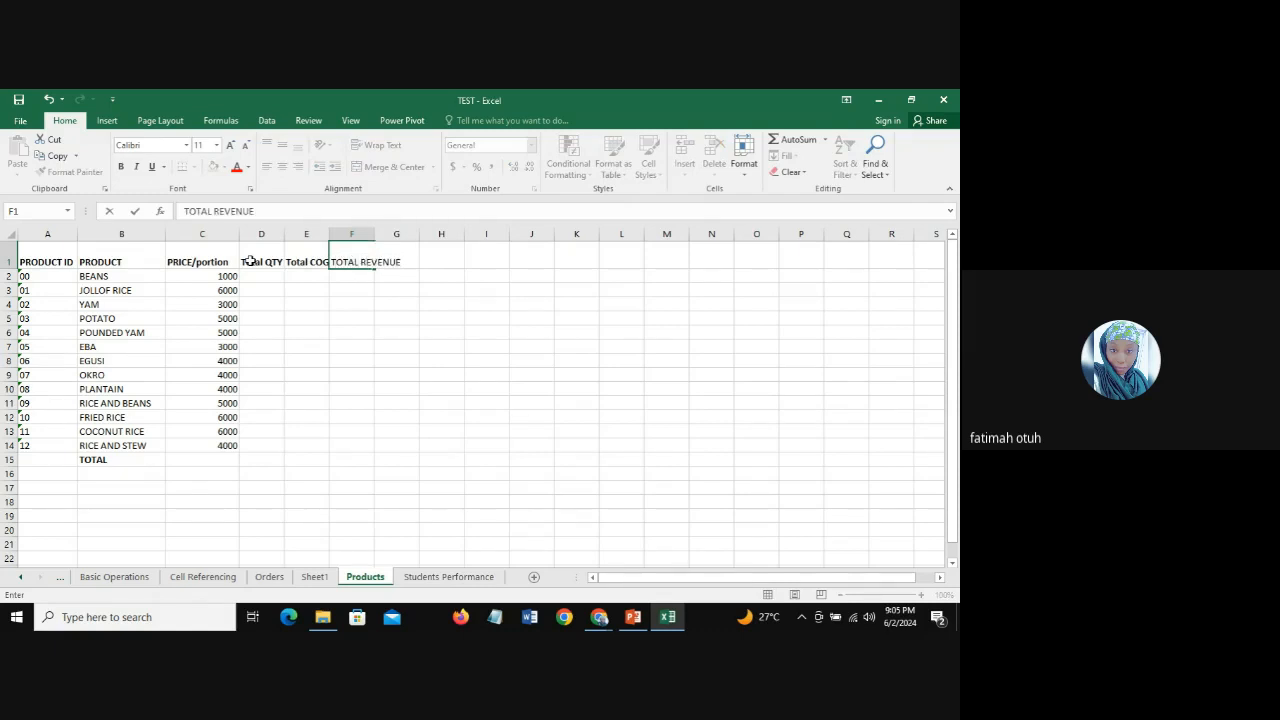
key(Tab)
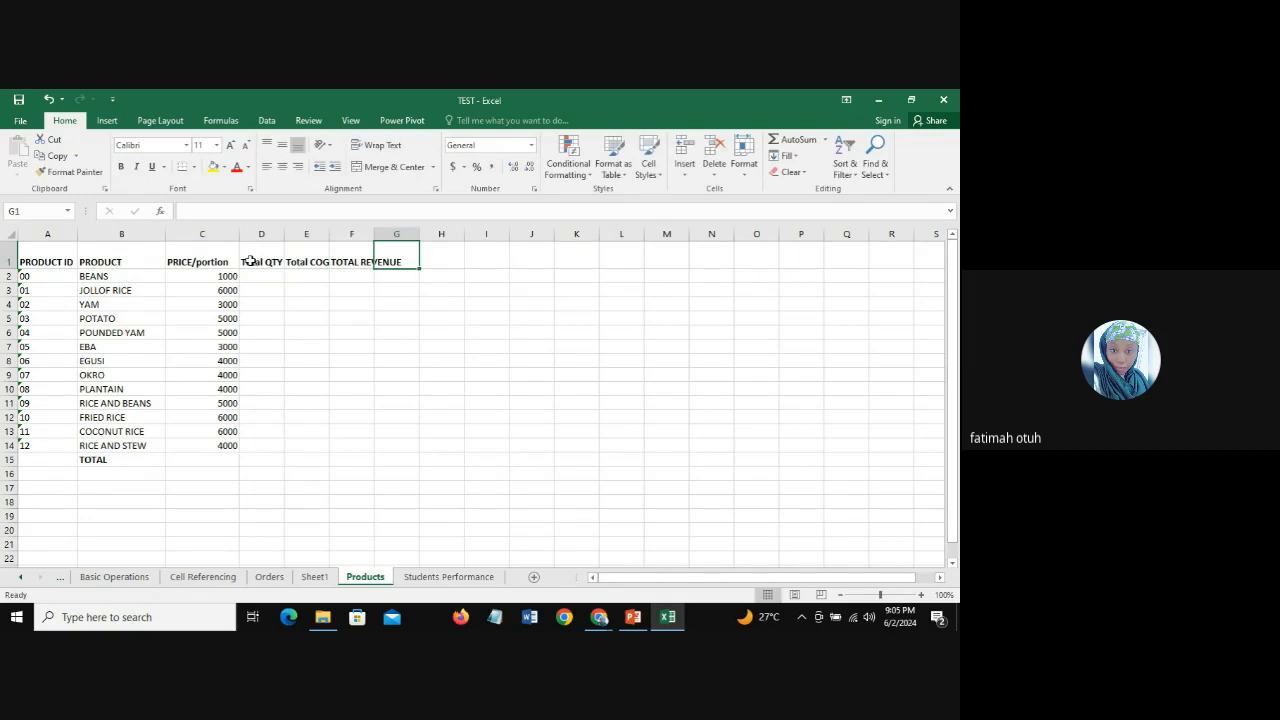
Step: Enter "PROFIT PER PRODUCT" as the column header in G1
text(TOT)
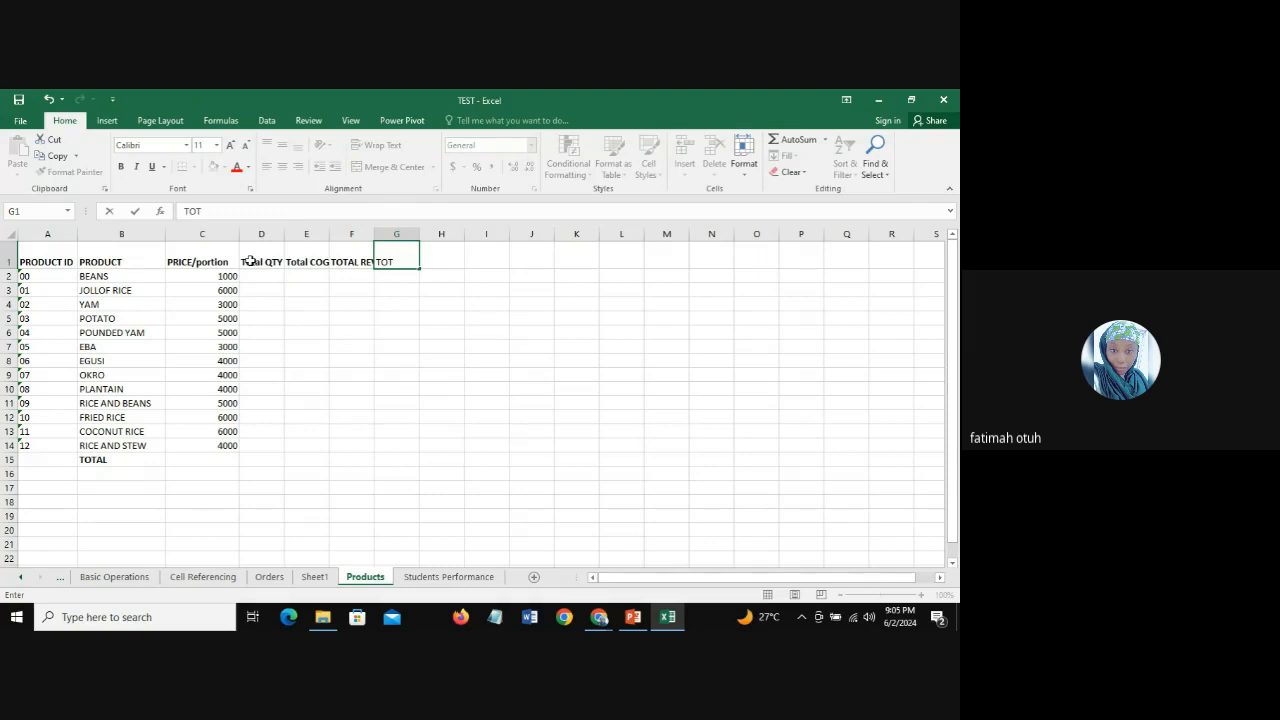
key(BackSpace)
key(BackSpace)
key(BackSpace)
text(PROFIT PER PR)
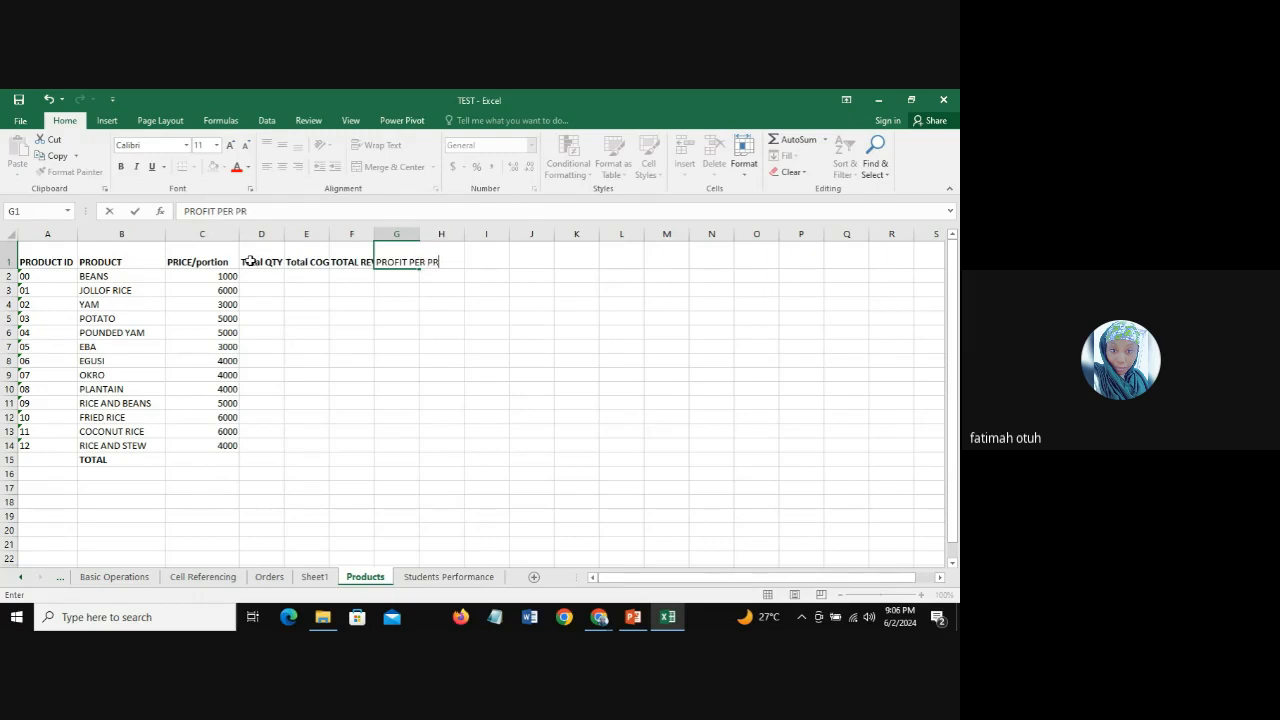
text(ODUCT)
key(Tab)
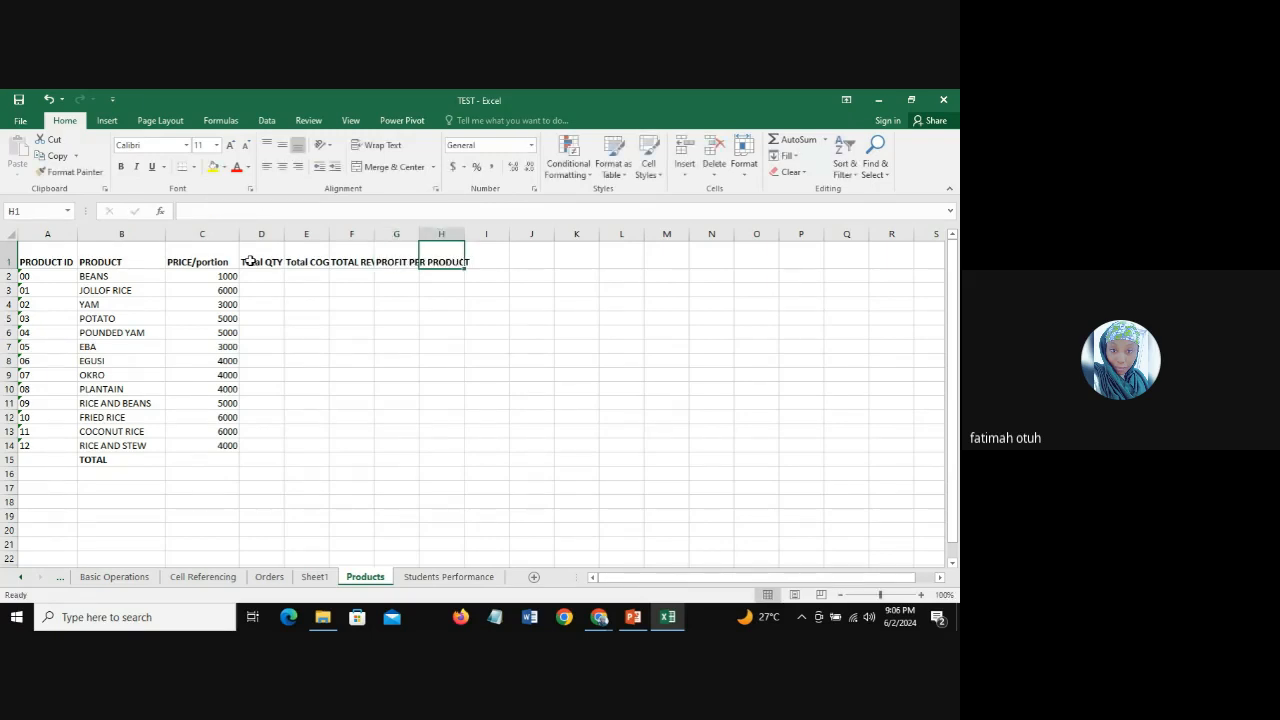
Step: Enter "AVE. PROFIT PER PRODUCT" as the column header in H1
text(AVE.)
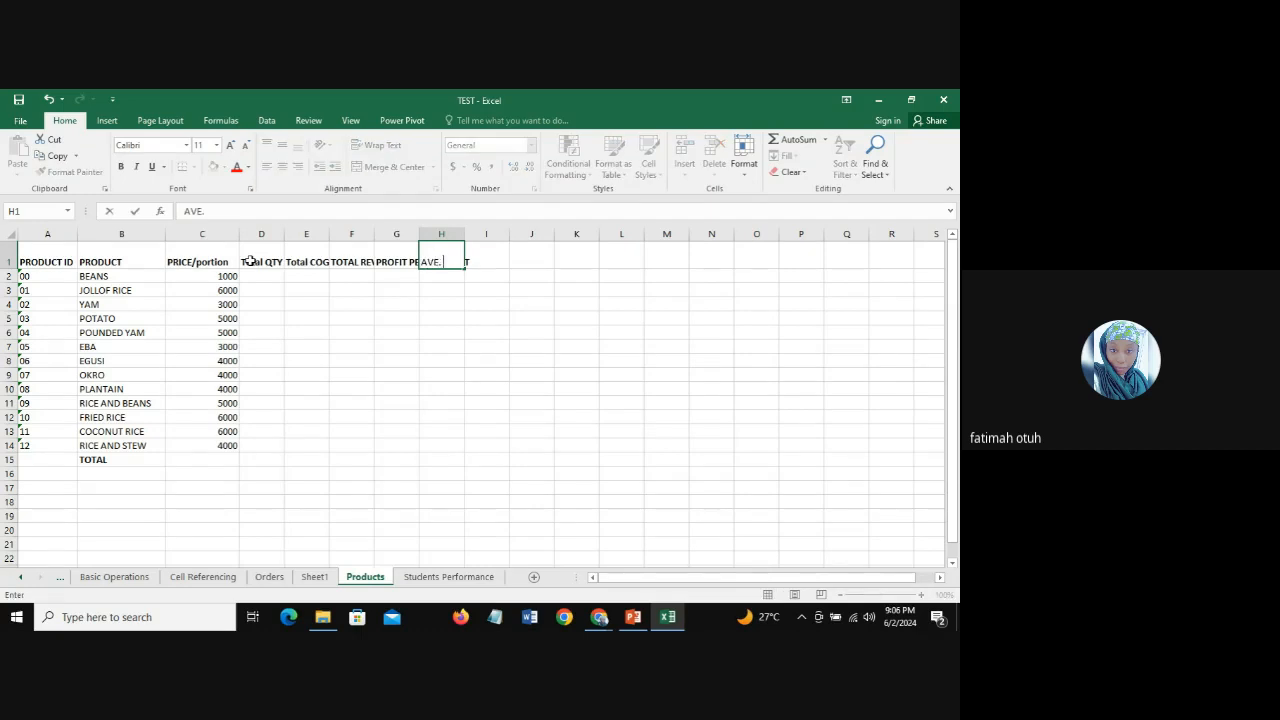
text( PROFIT PER P)
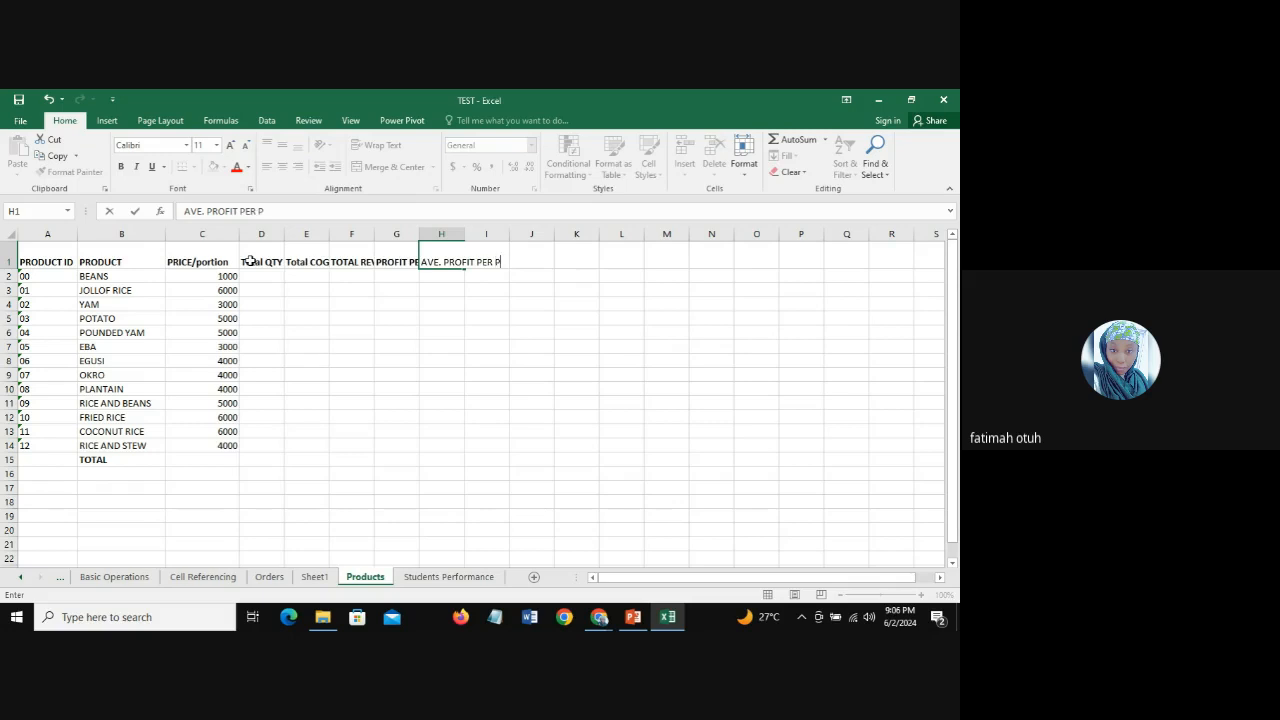
text(RODUCT)
key(Return)
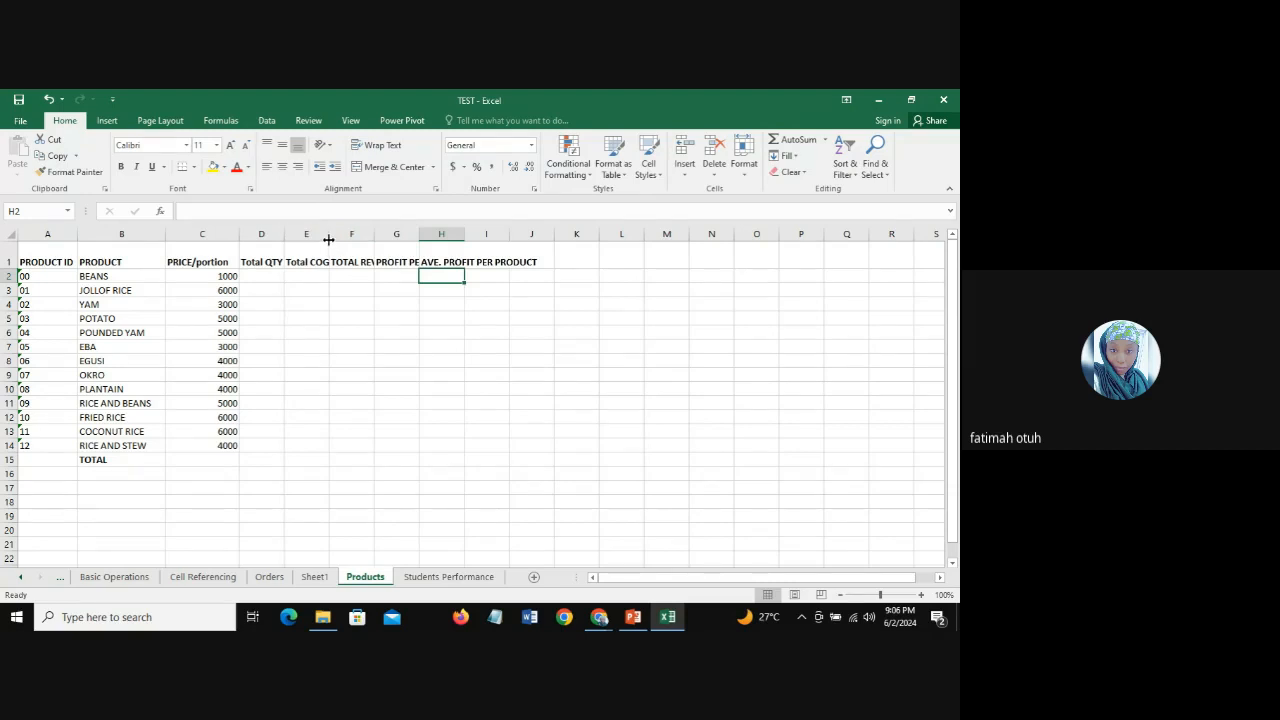
Step: Auto-fit the widths of columns E through J so the new headers show in full
double_click(329, 237)
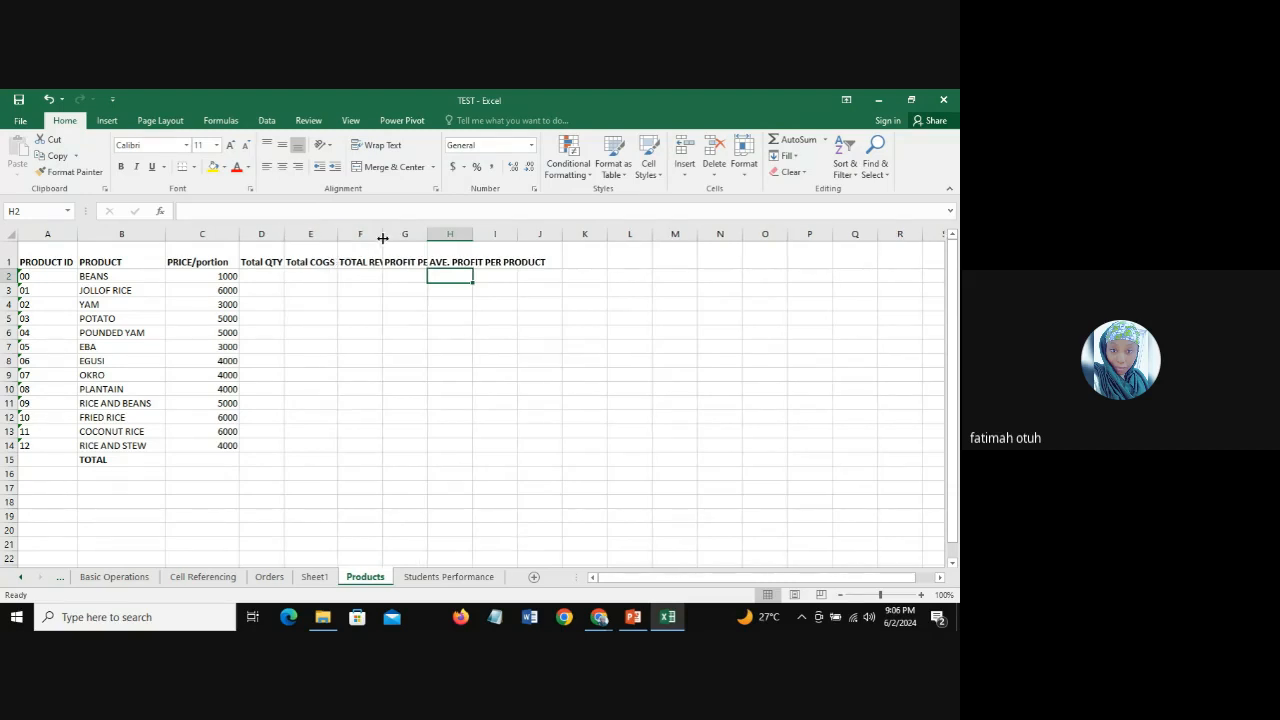
drag(371, 229, 519, 241)
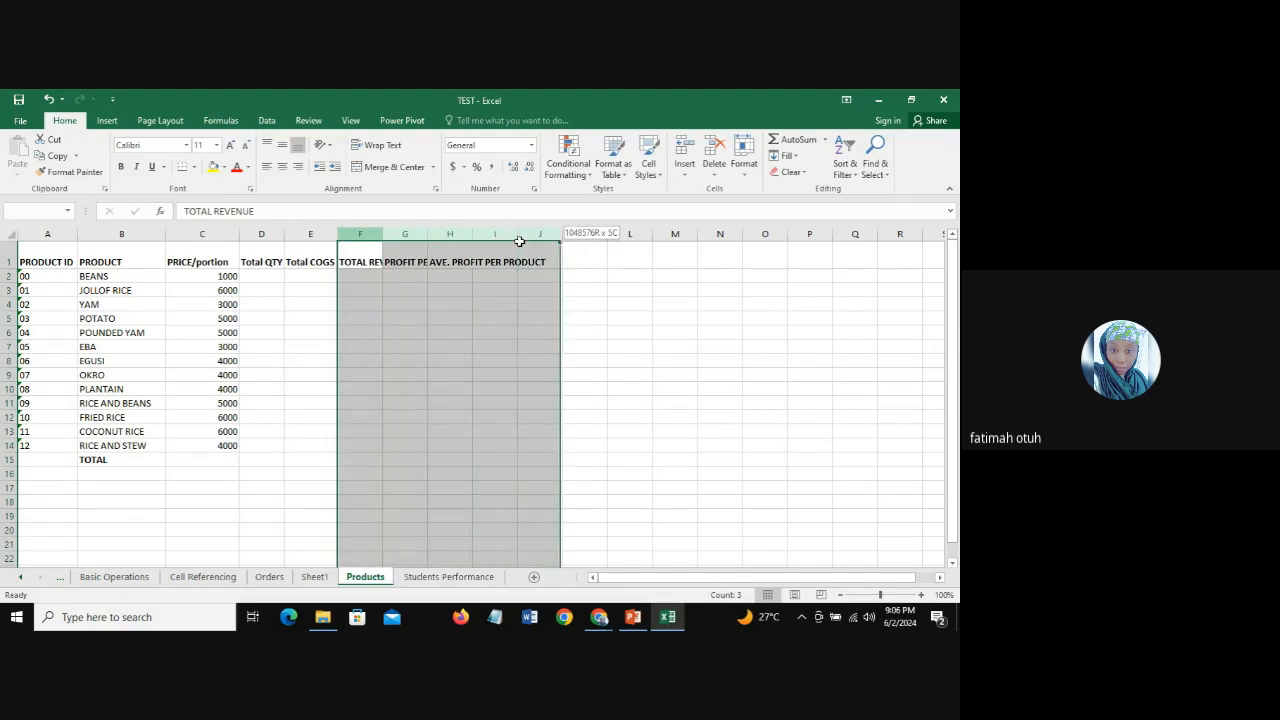
drag(519, 241, 520, 241)
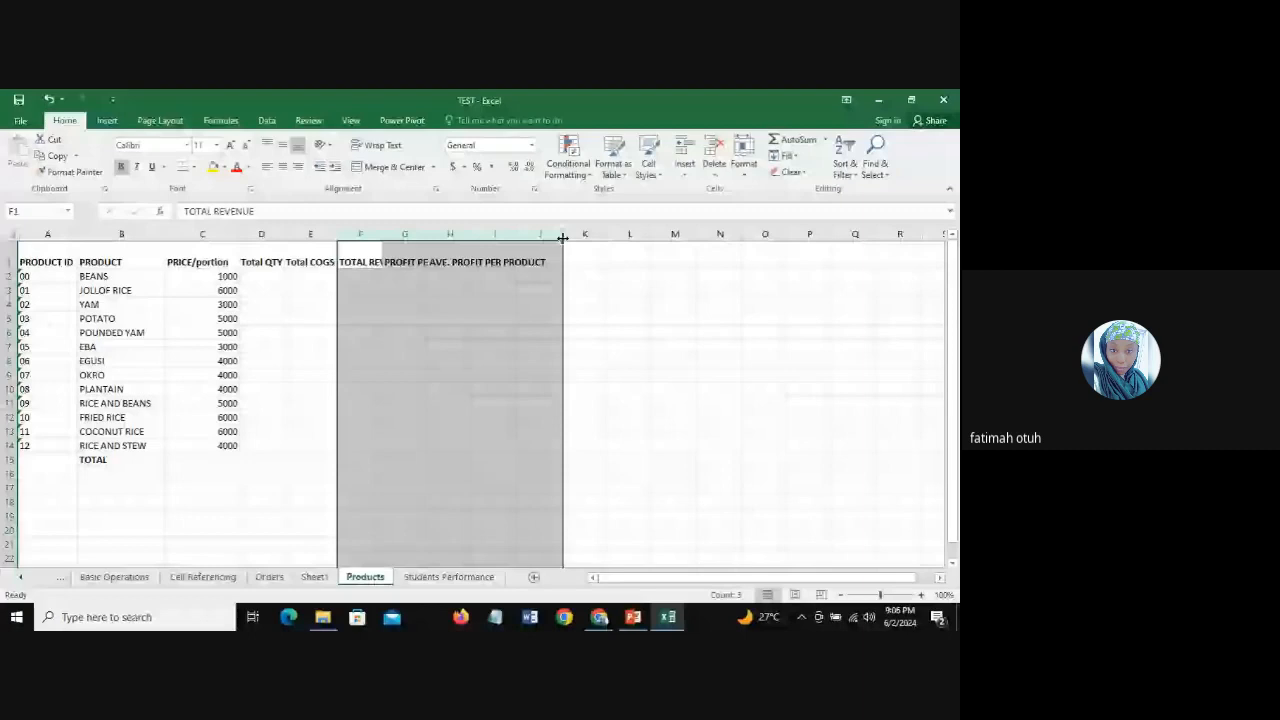
double_click(563, 237)
click(575, 262)
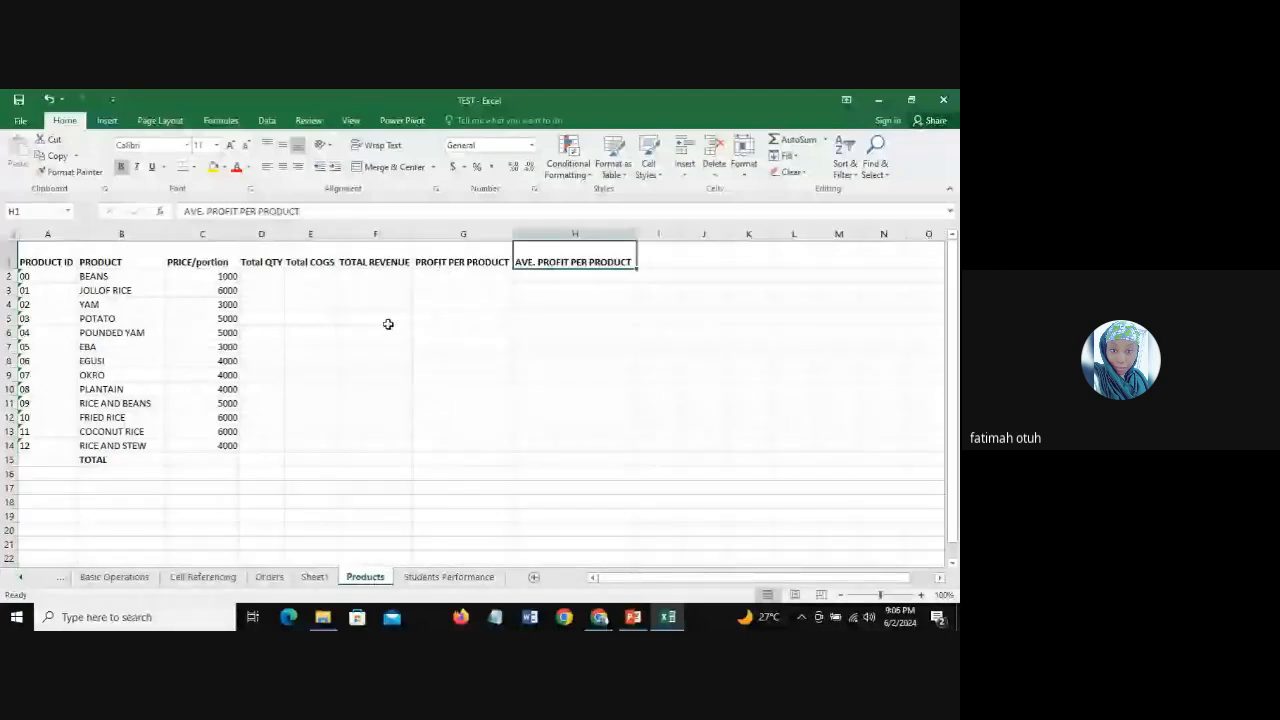
Step: Begin a SUMIFS formula in D2 with the Quantity column of the Orders sheet, Orders!E:E, as the sum range
click(262, 275)
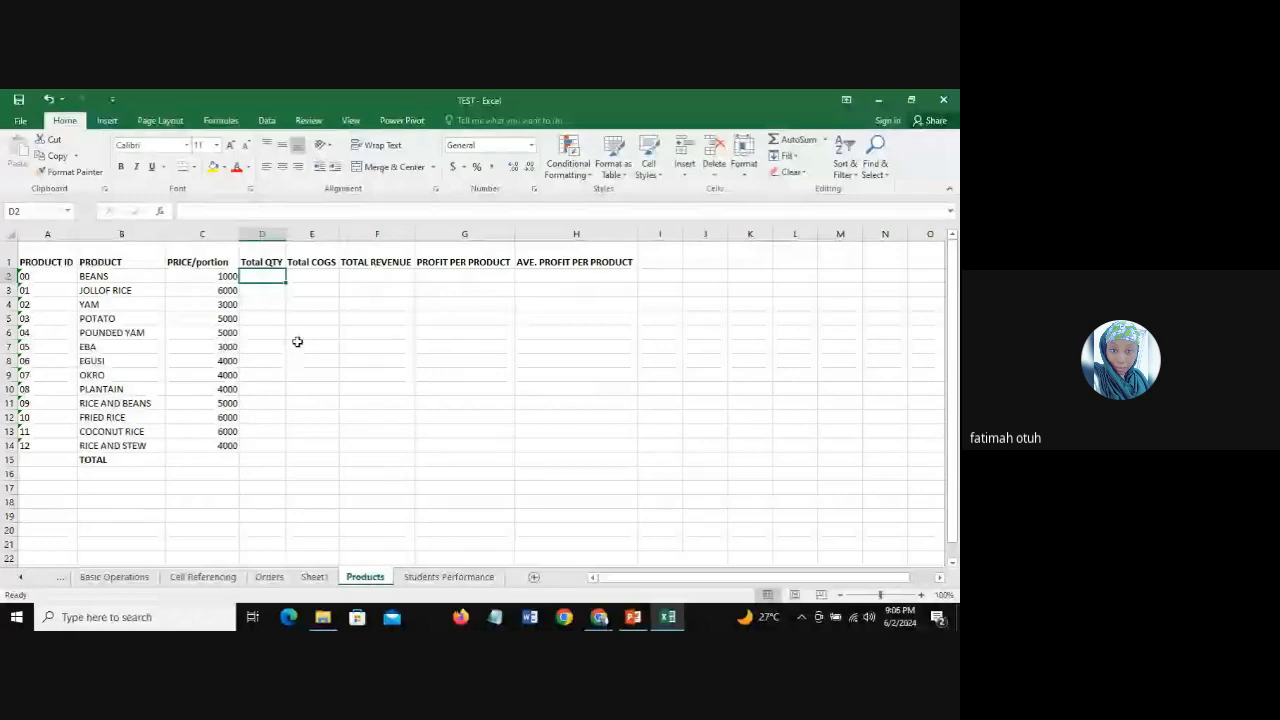
text(=SUMI)
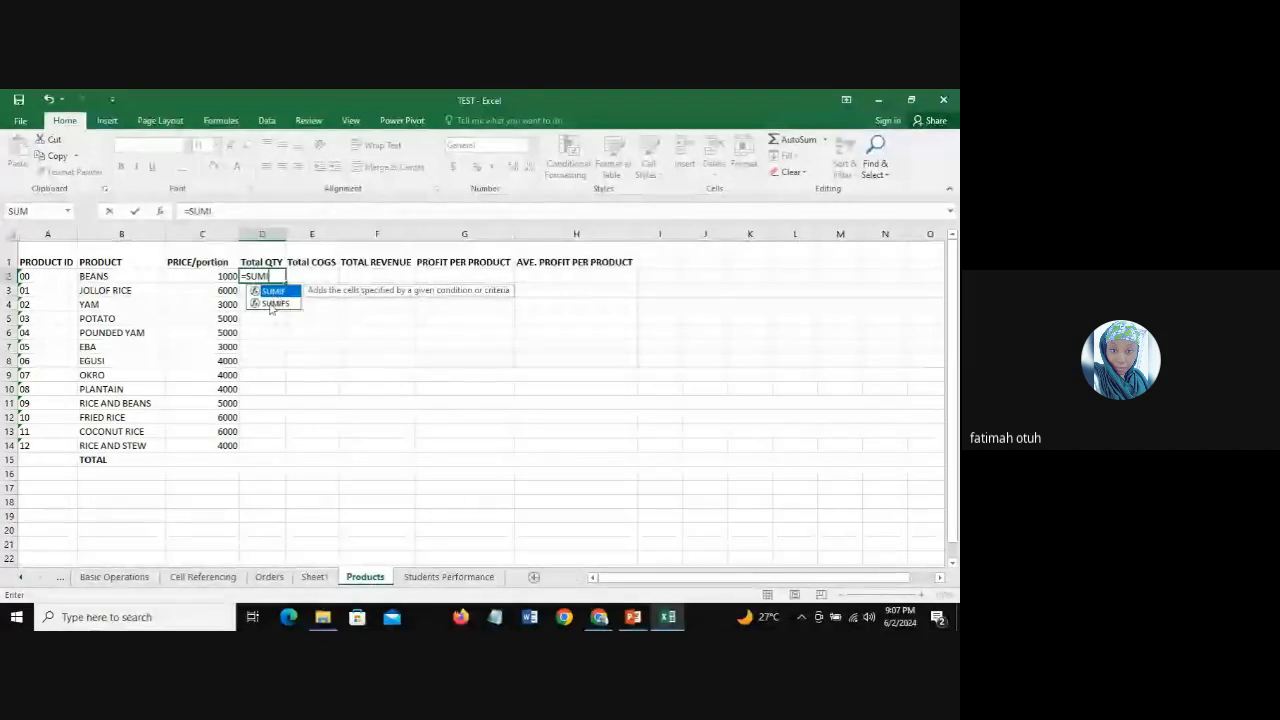
double_click(272, 303)
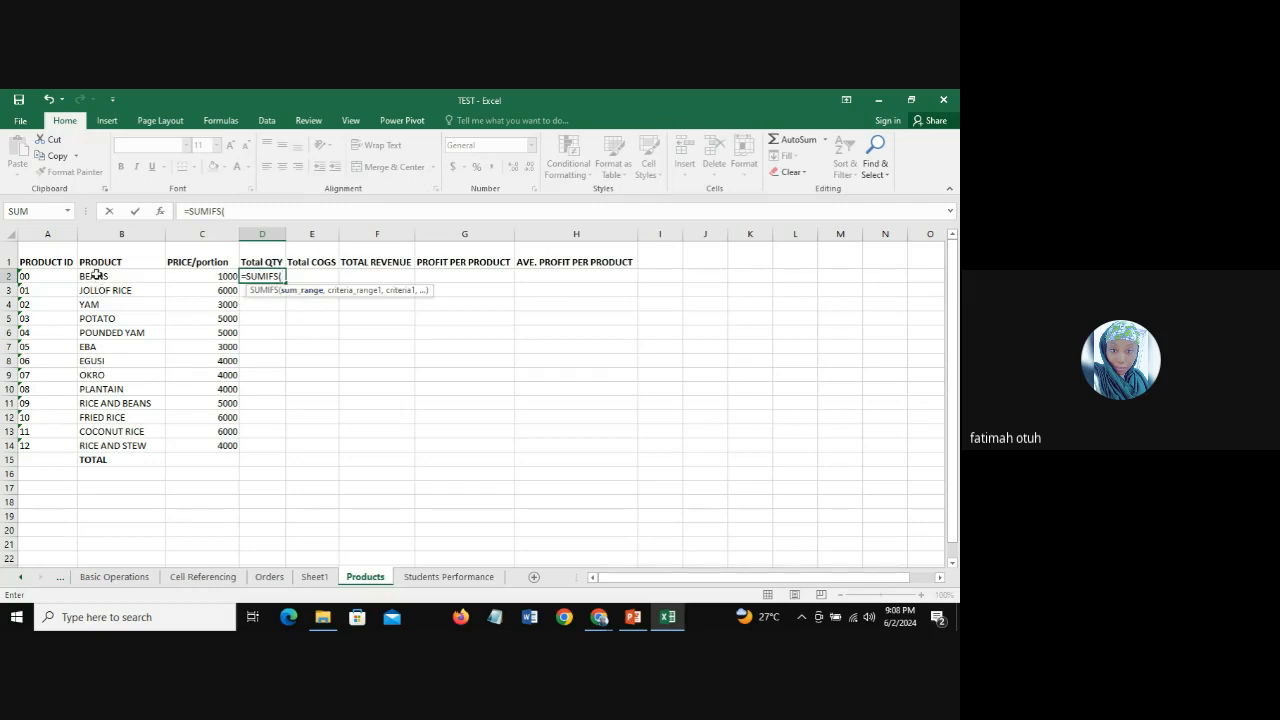
click(271, 579)
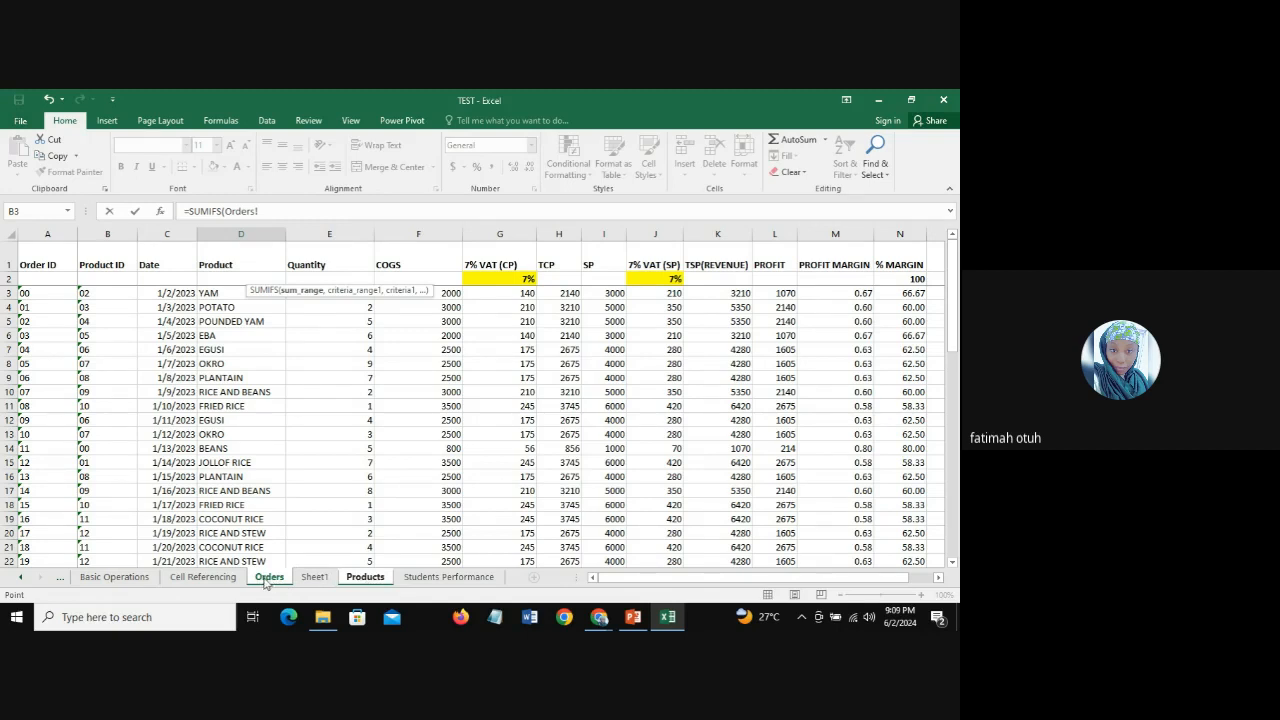
click(326, 229)
click(269, 579)
click(328, 232)
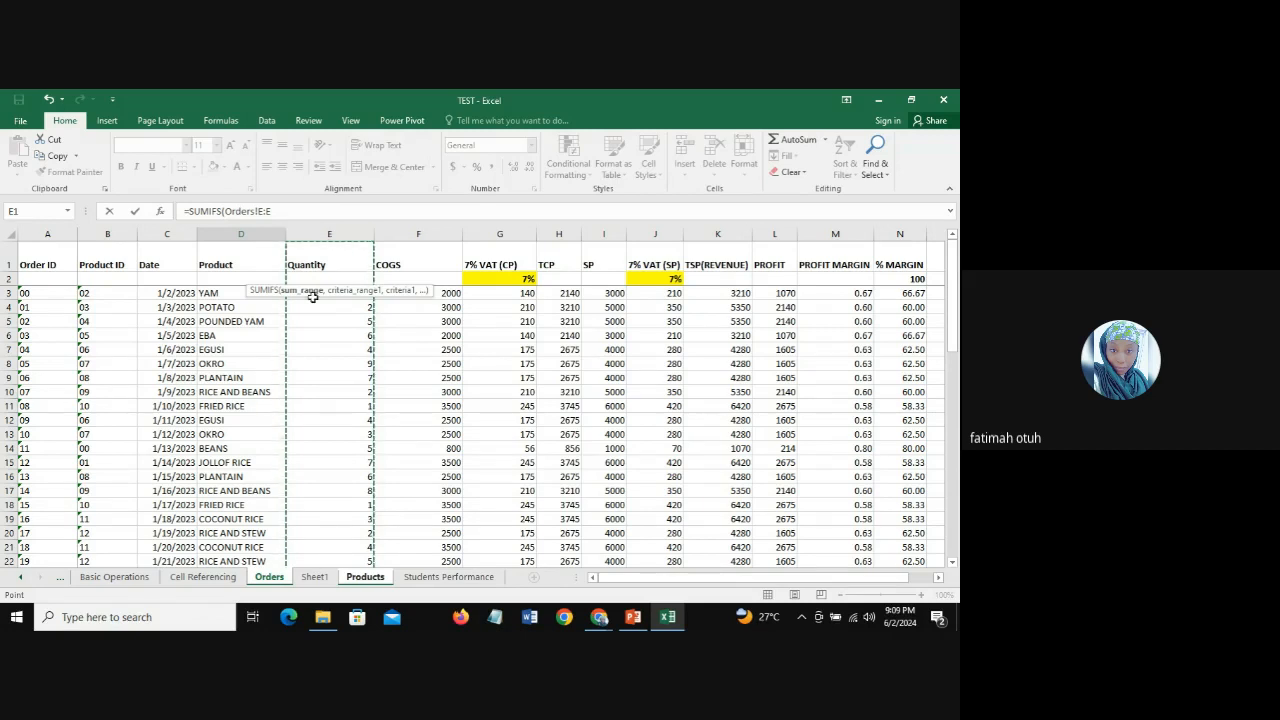
text(,)
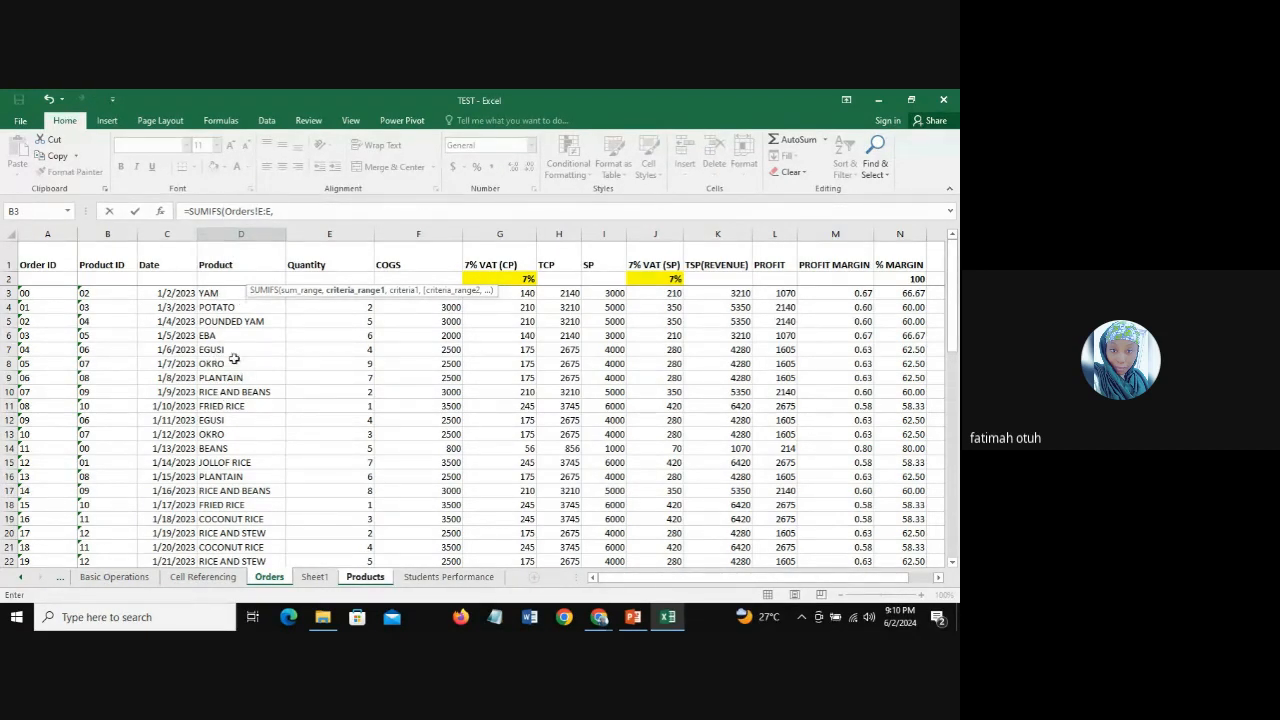
Step: Complete the D2 formula with Orders!D:D as the criteria range and Products!B2 as the criterion
click(218, 233)
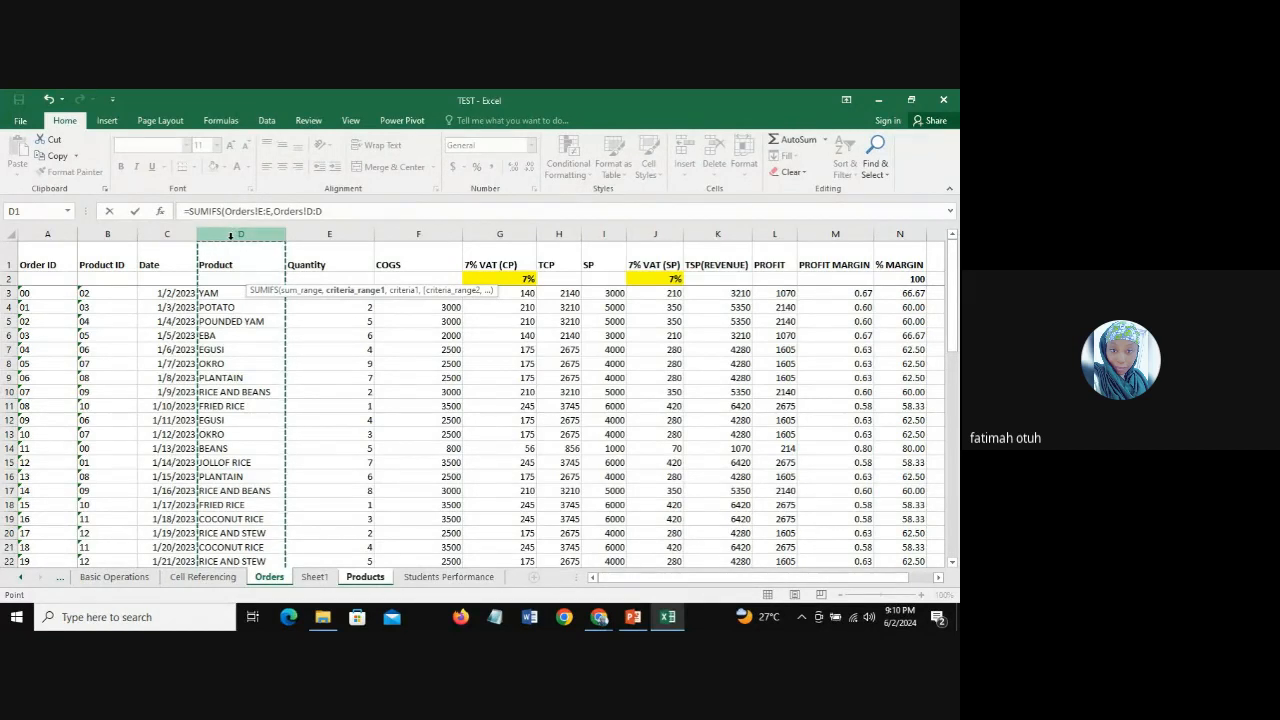
text(,)
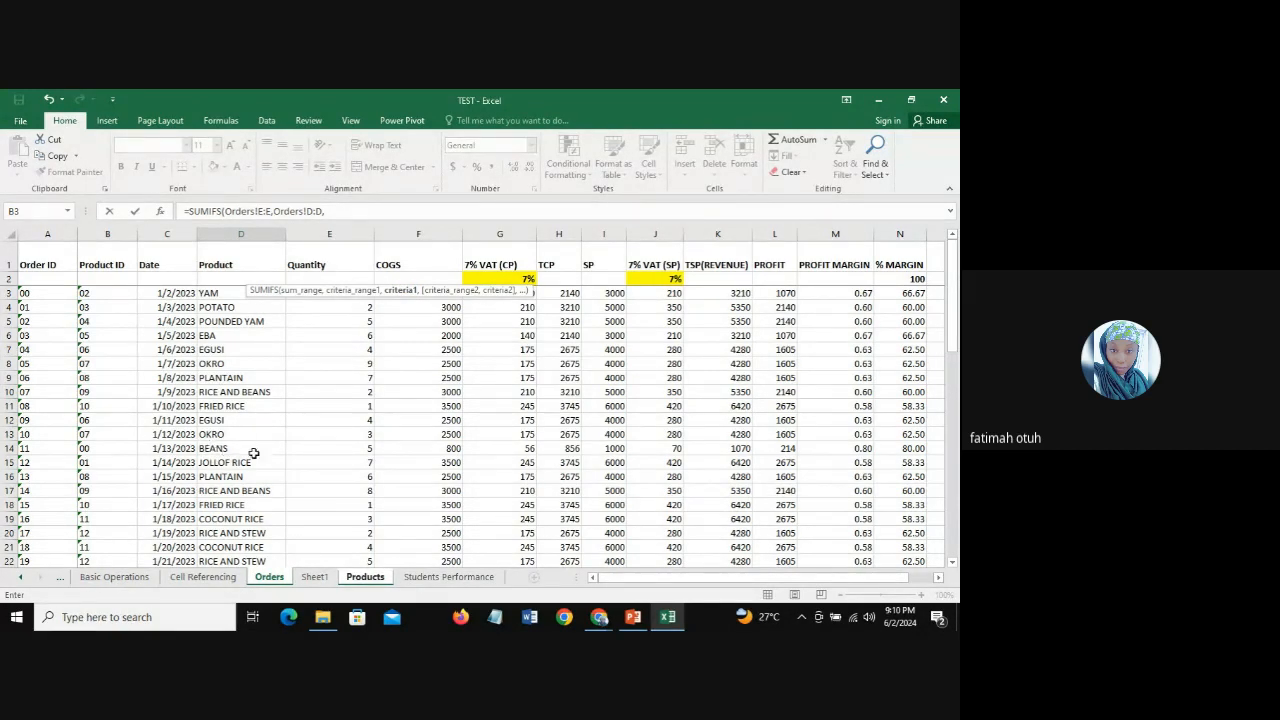
click(365, 578)
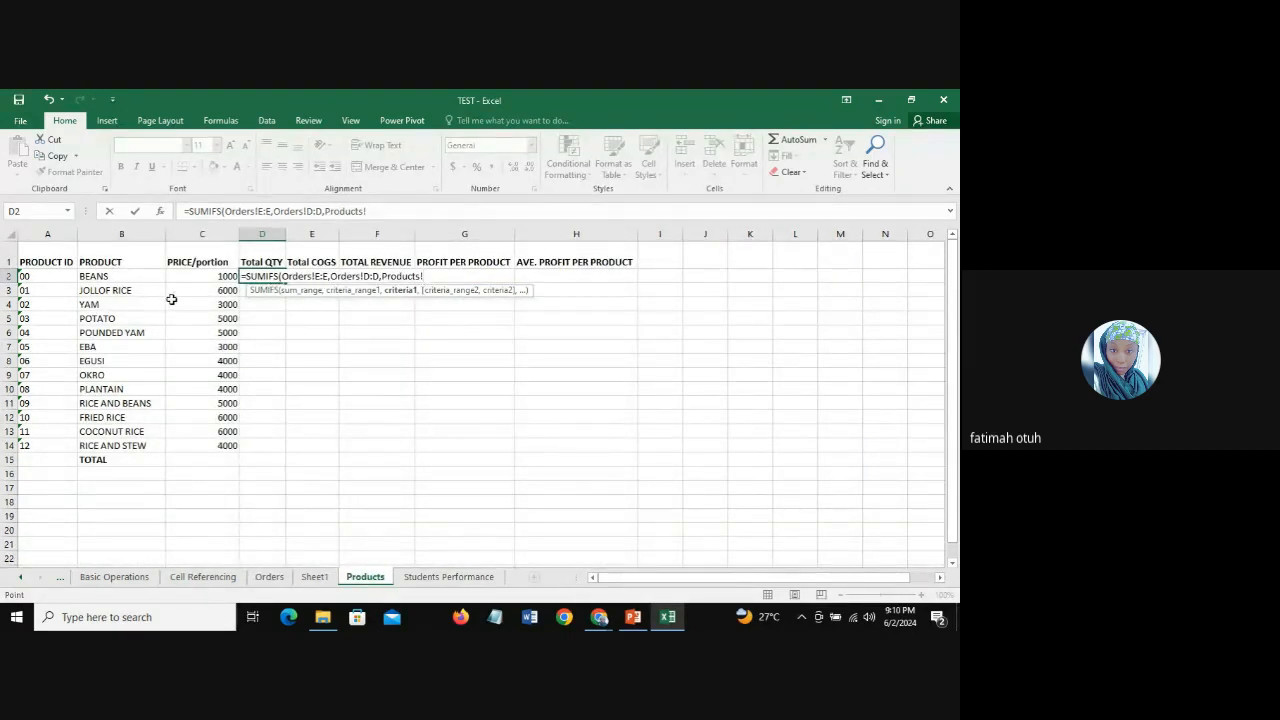
click(114, 278)
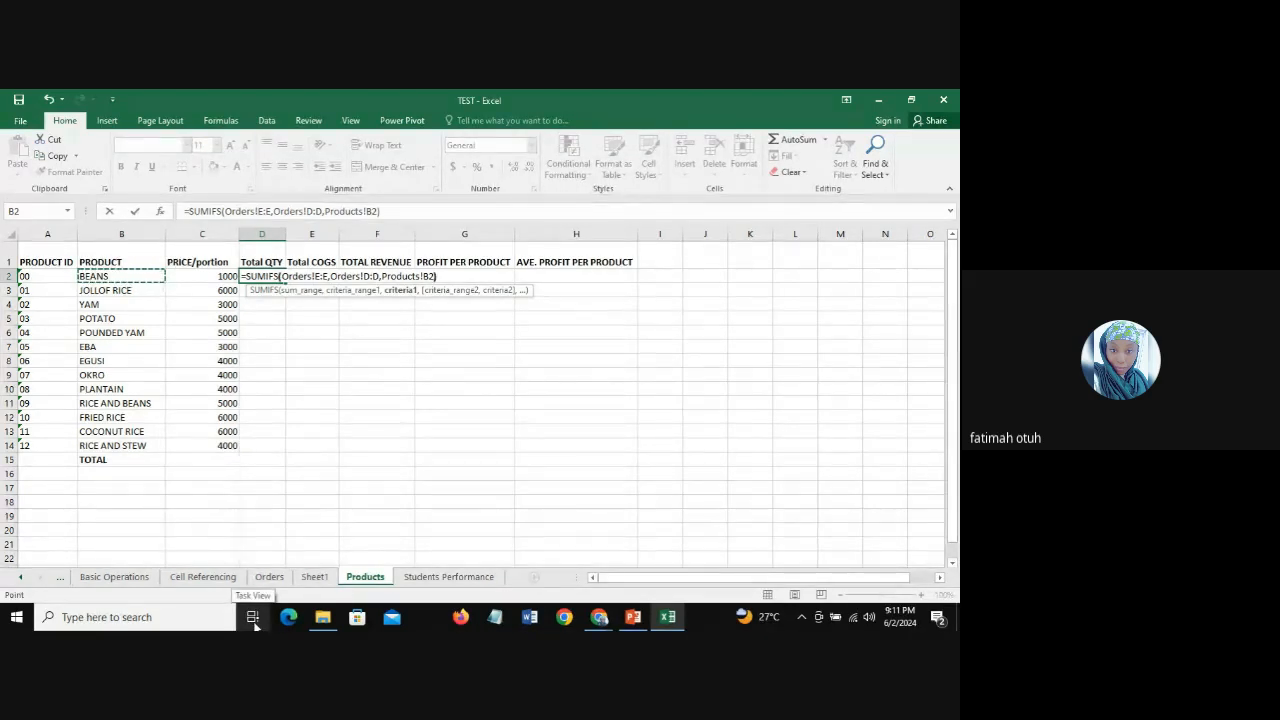
text())
key(Return)
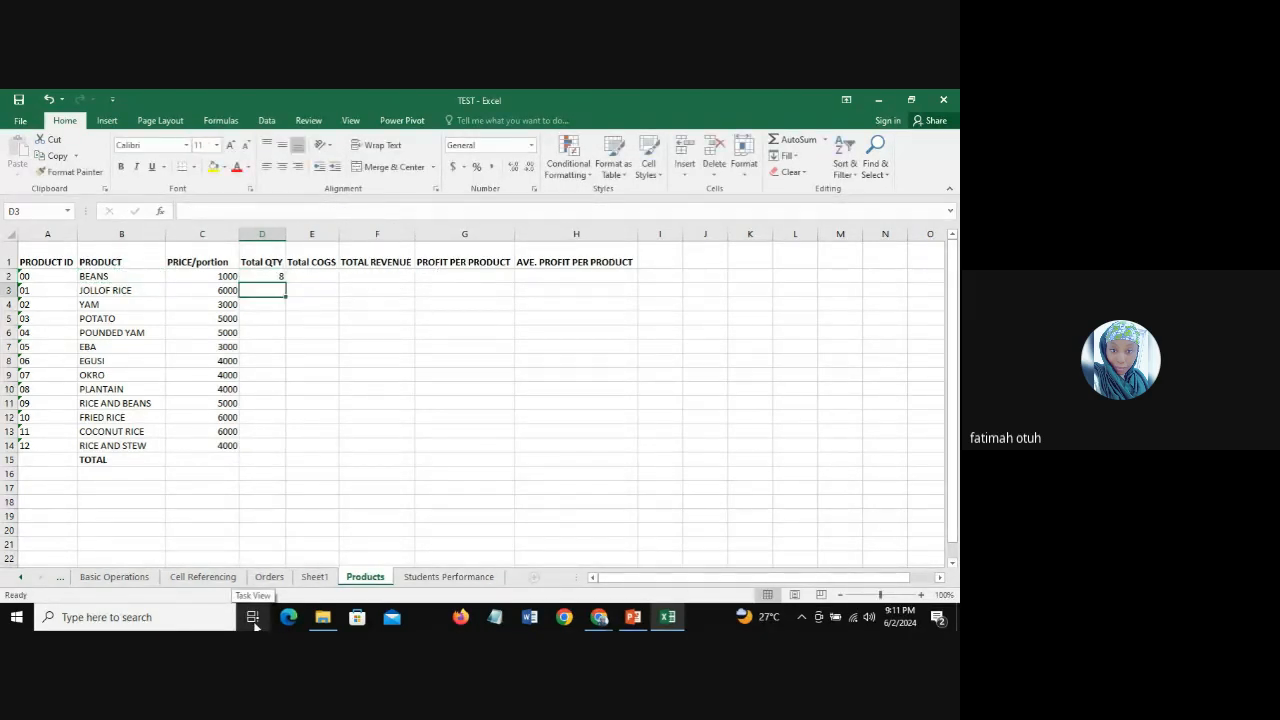
Step: Review the BEANS row, then filter the Product column of the Orders sheet to show only BEANS
click(257, 275)
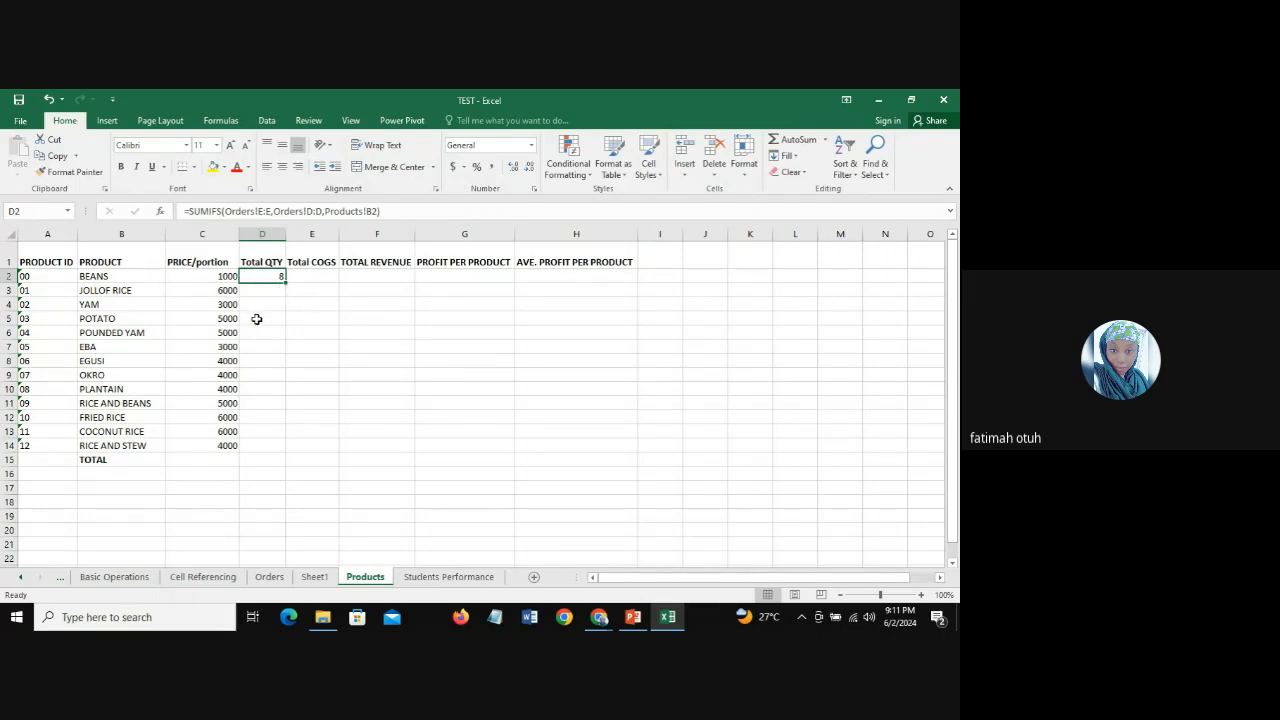
click(116, 278)
click(227, 277)
click(264, 277)
click(269, 576)
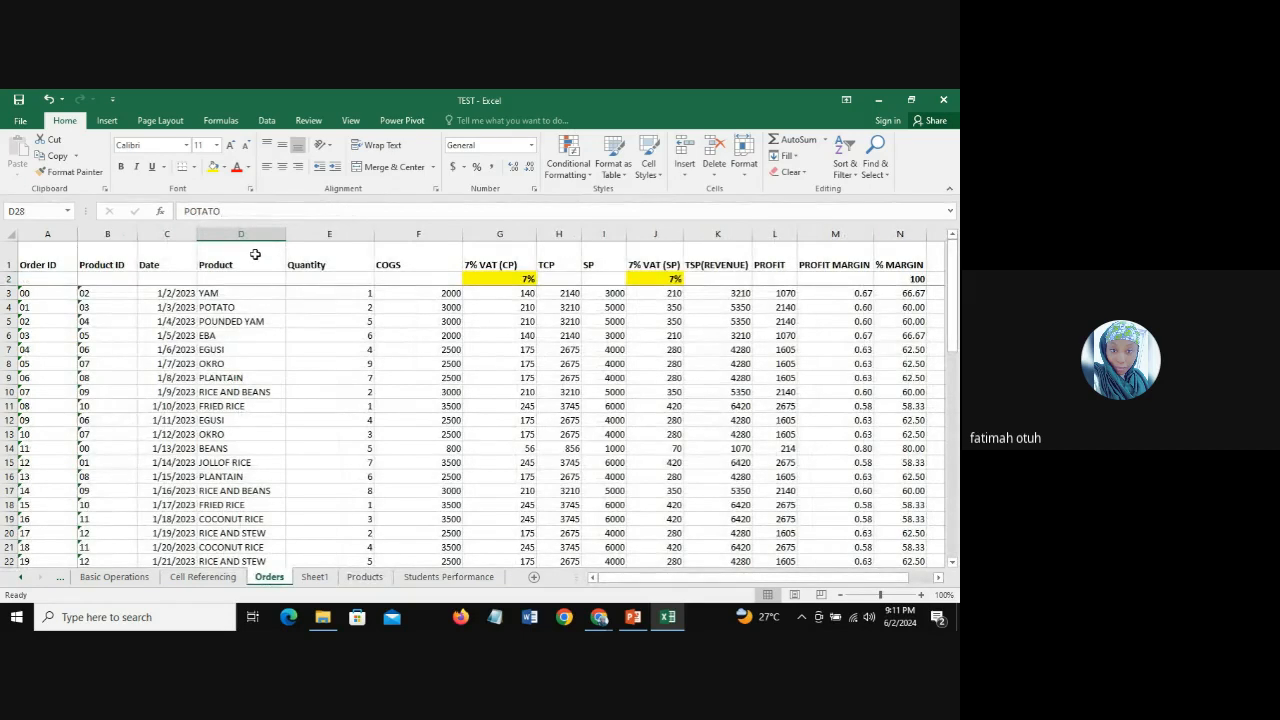
click(241, 263)
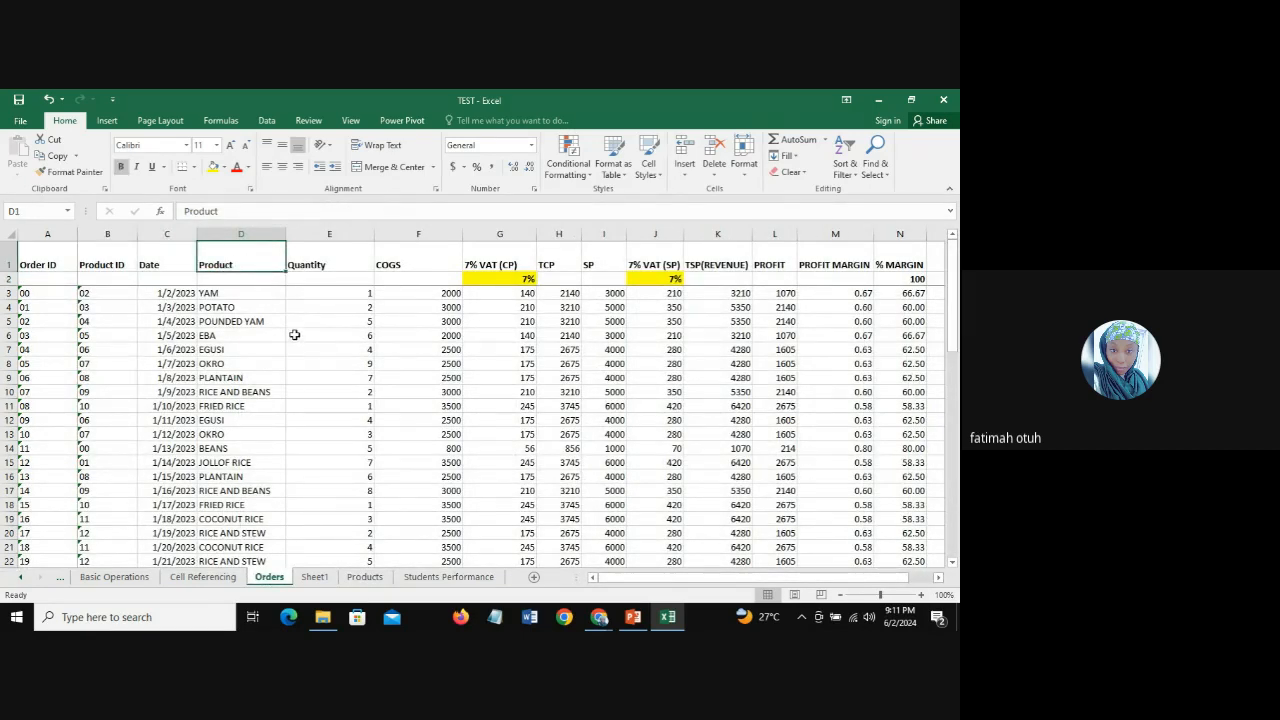
click(852, 170)
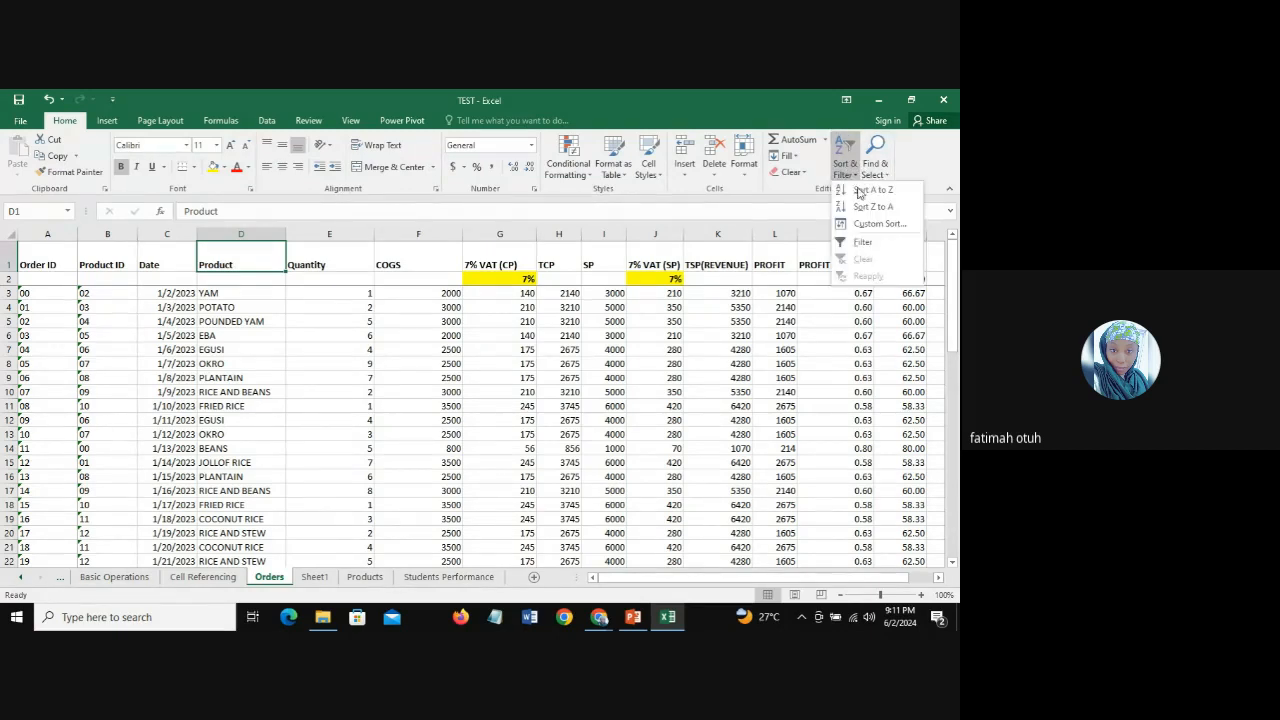
click(869, 243)
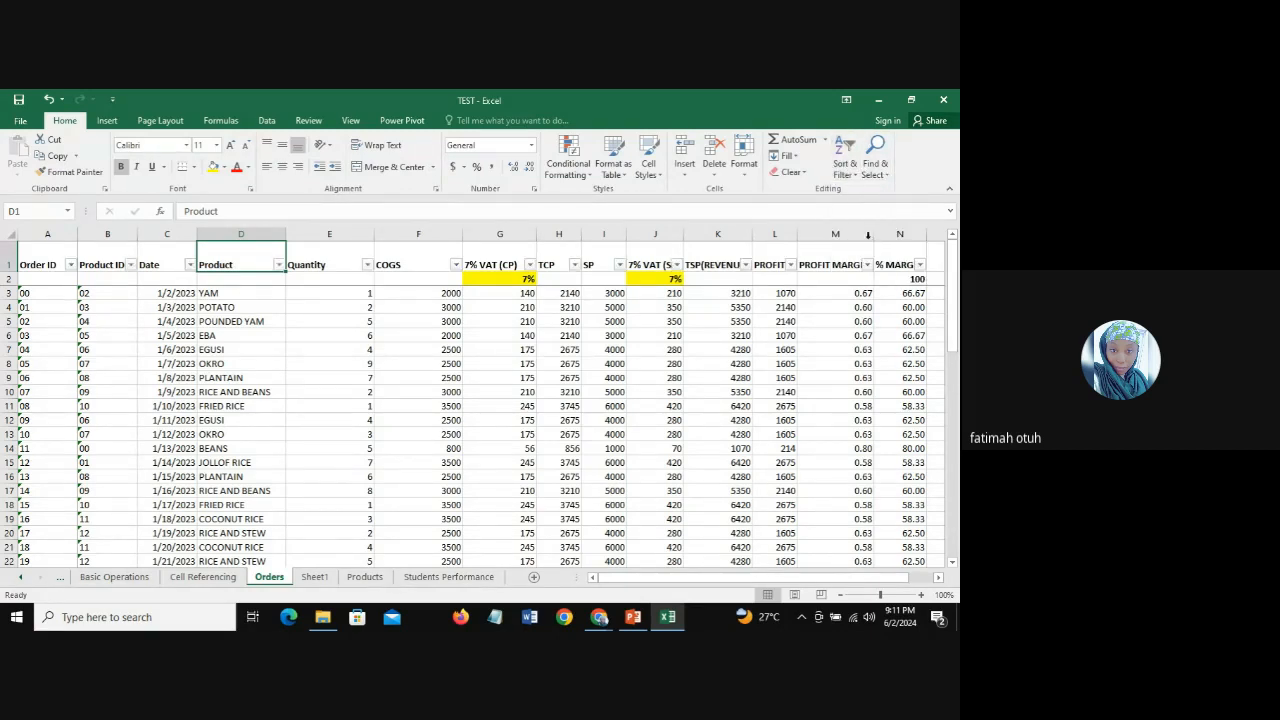
click(279, 265)
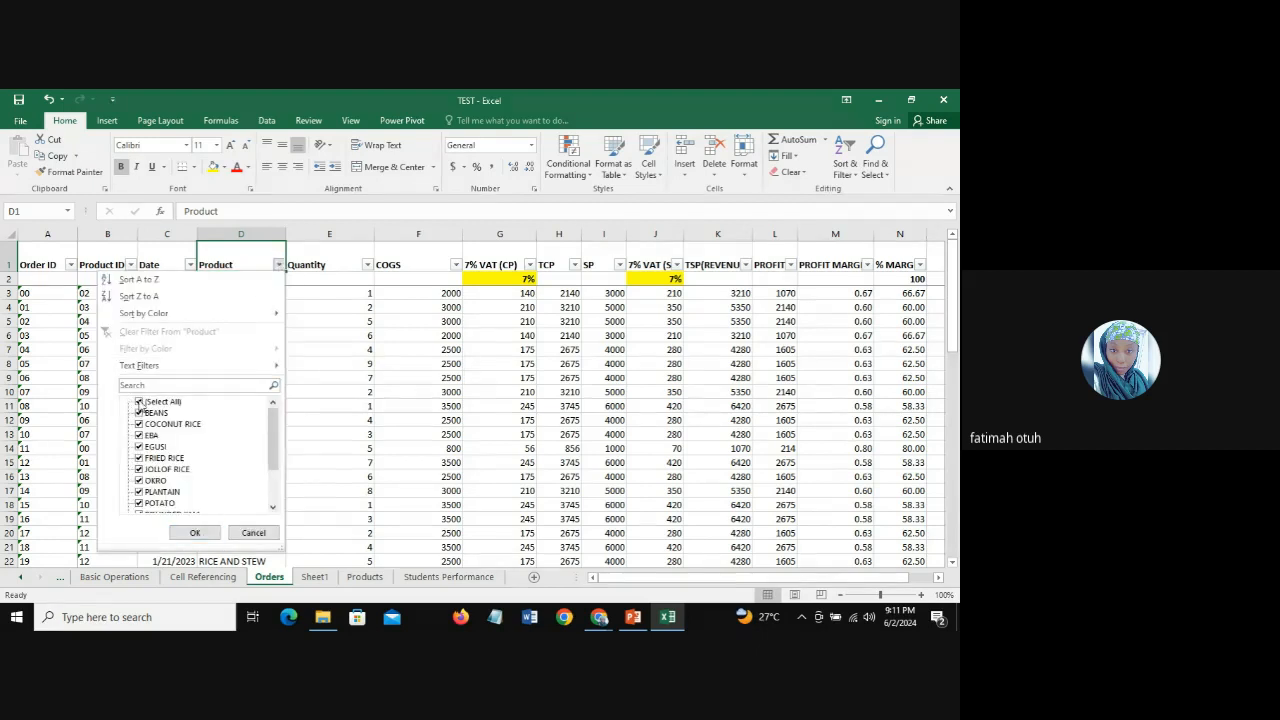
click(139, 402)
click(139, 413)
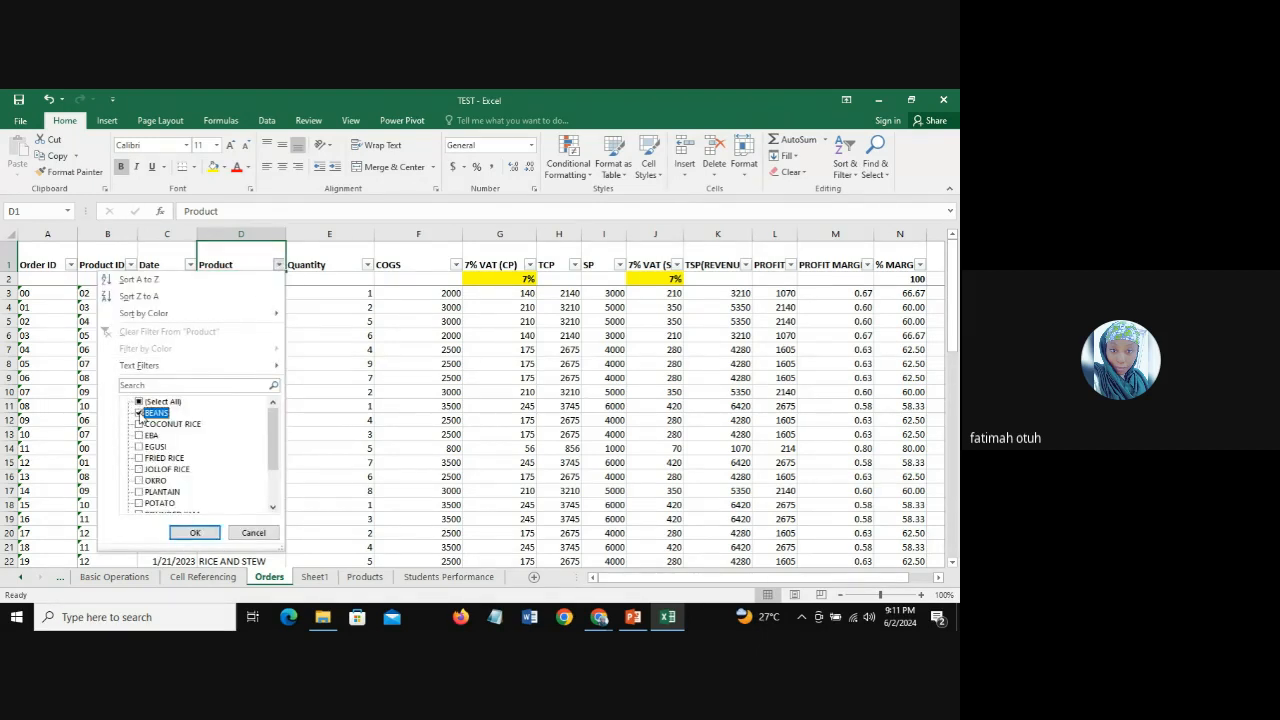
click(196, 533)
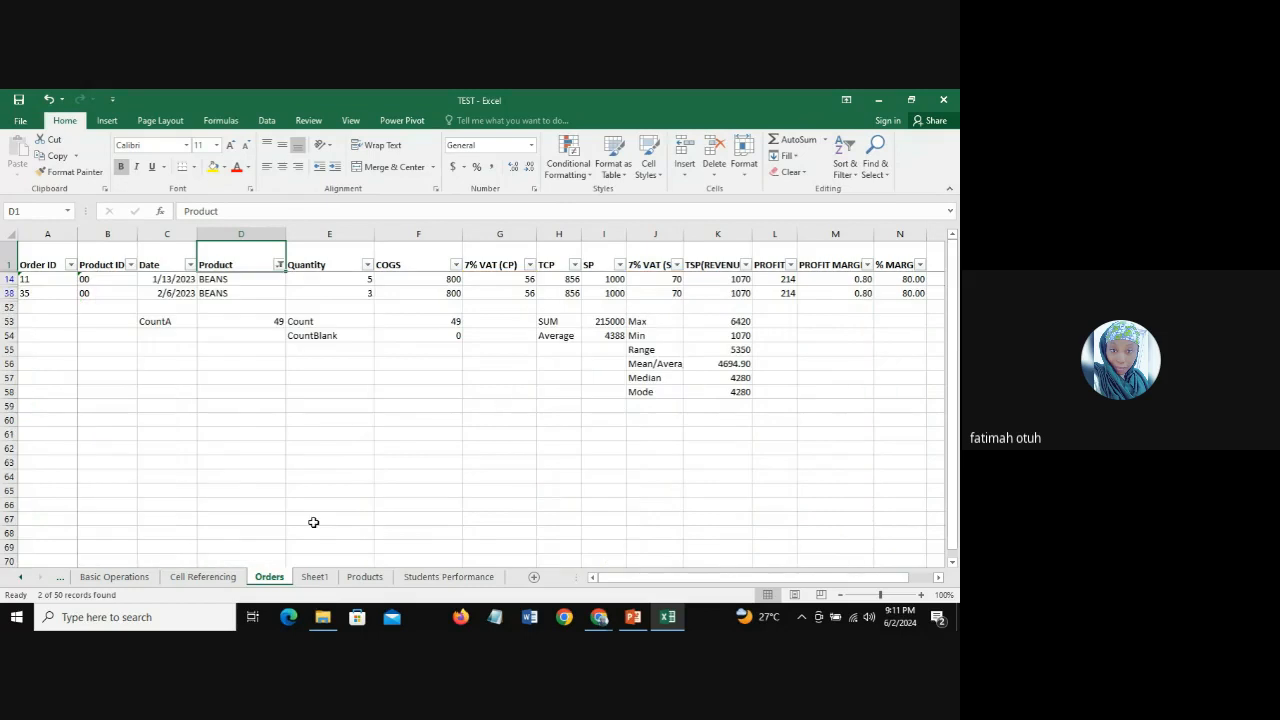
Step: Examine the quantities of the filtered BEANS orders to check the Total QTY formula against them
click(354, 279)
click(350, 294)
click(346, 280)
click(349, 294)
click(345, 281)
click(343, 291)
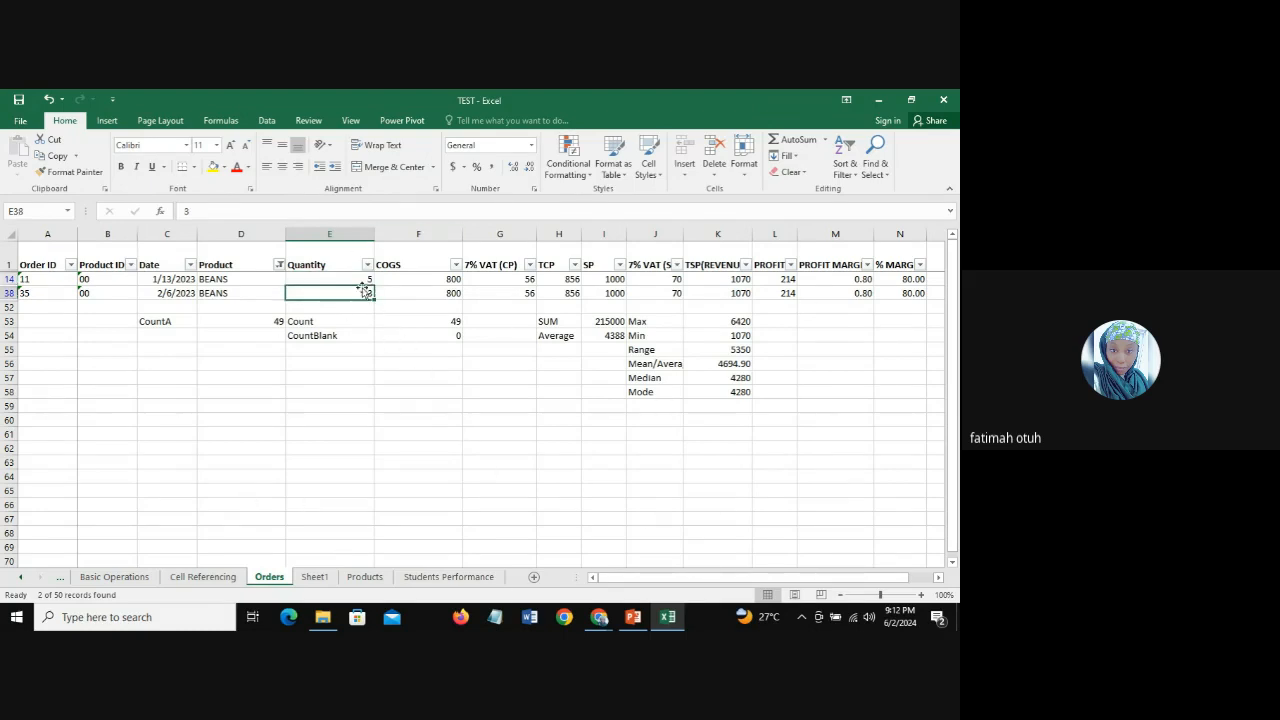
click(351, 279)
click(350, 294)
click(349, 279)
click(349, 291)
click(343, 279)
click(345, 292)
Step: Show all products again and turn off filtering on the Orders sheet
click(279, 264)
click(139, 402)
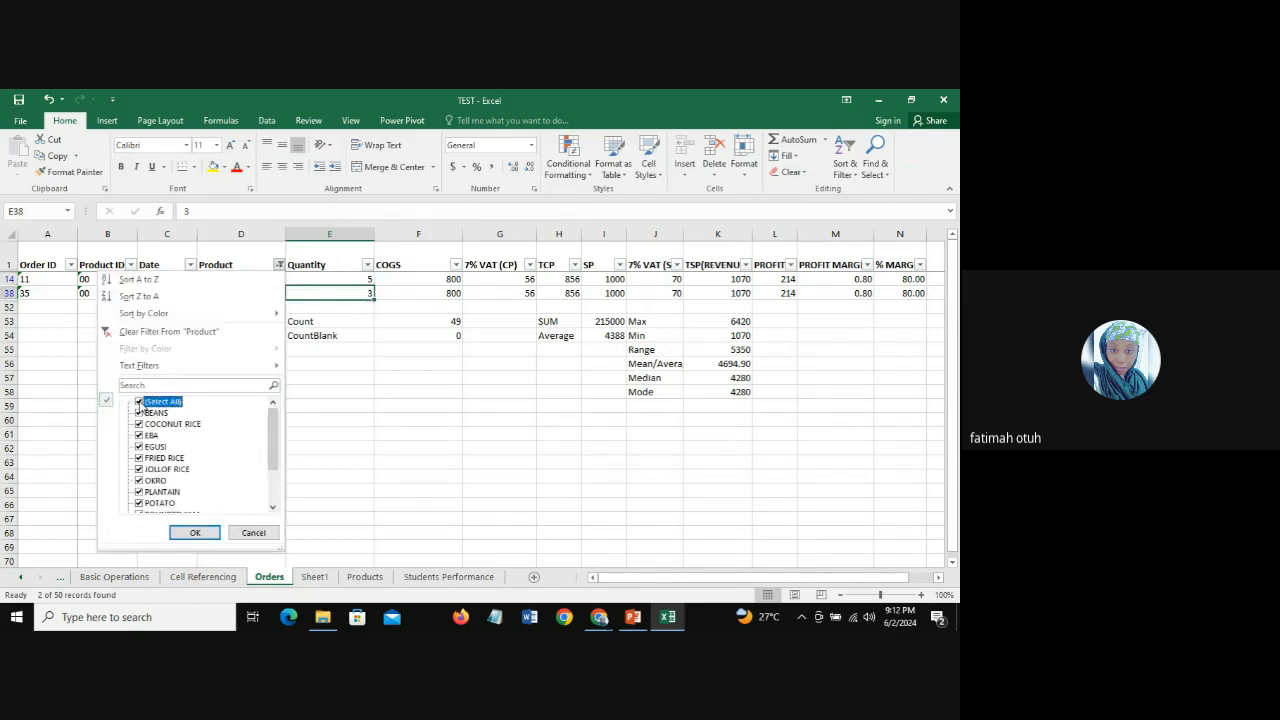
click(195, 532)
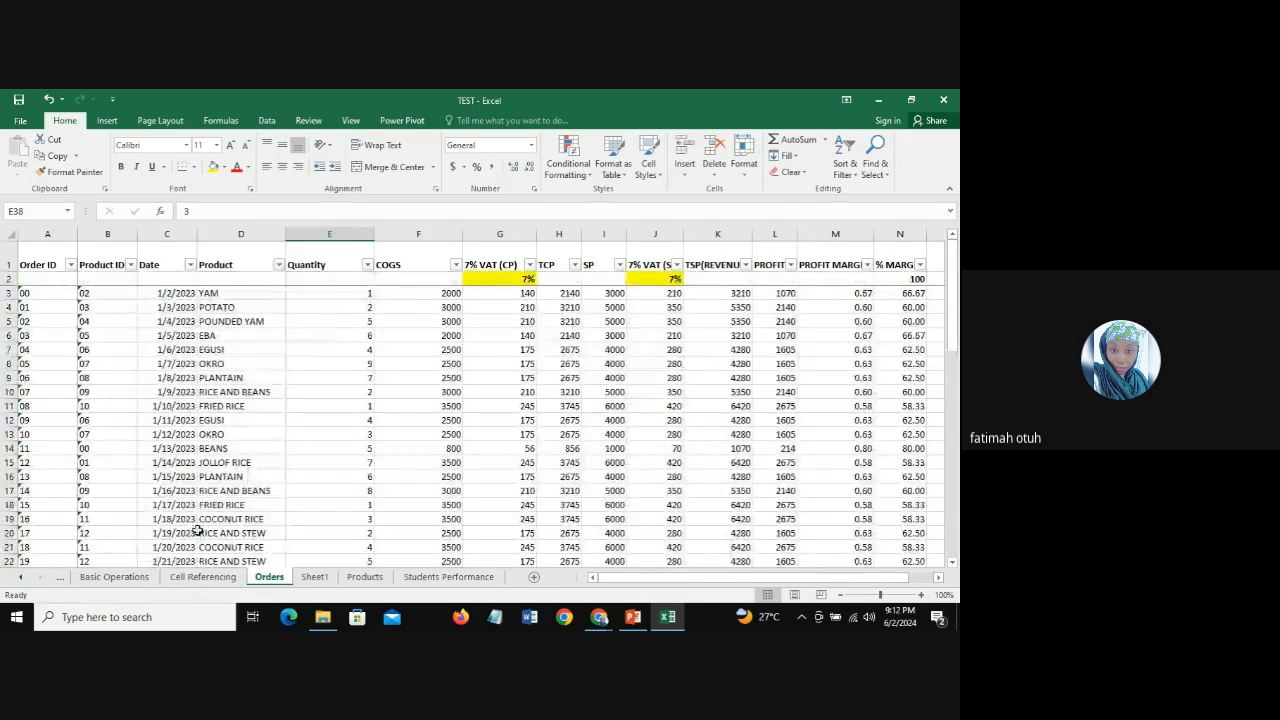
click(845, 168)
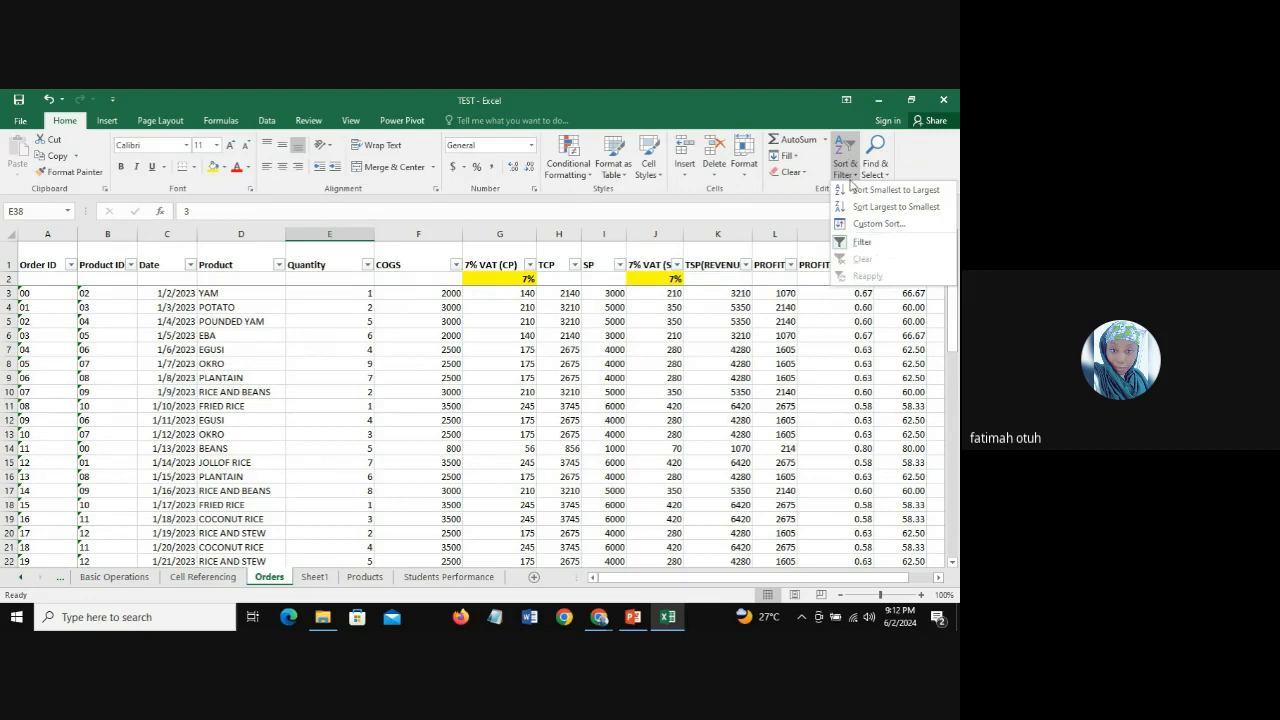
click(845, 242)
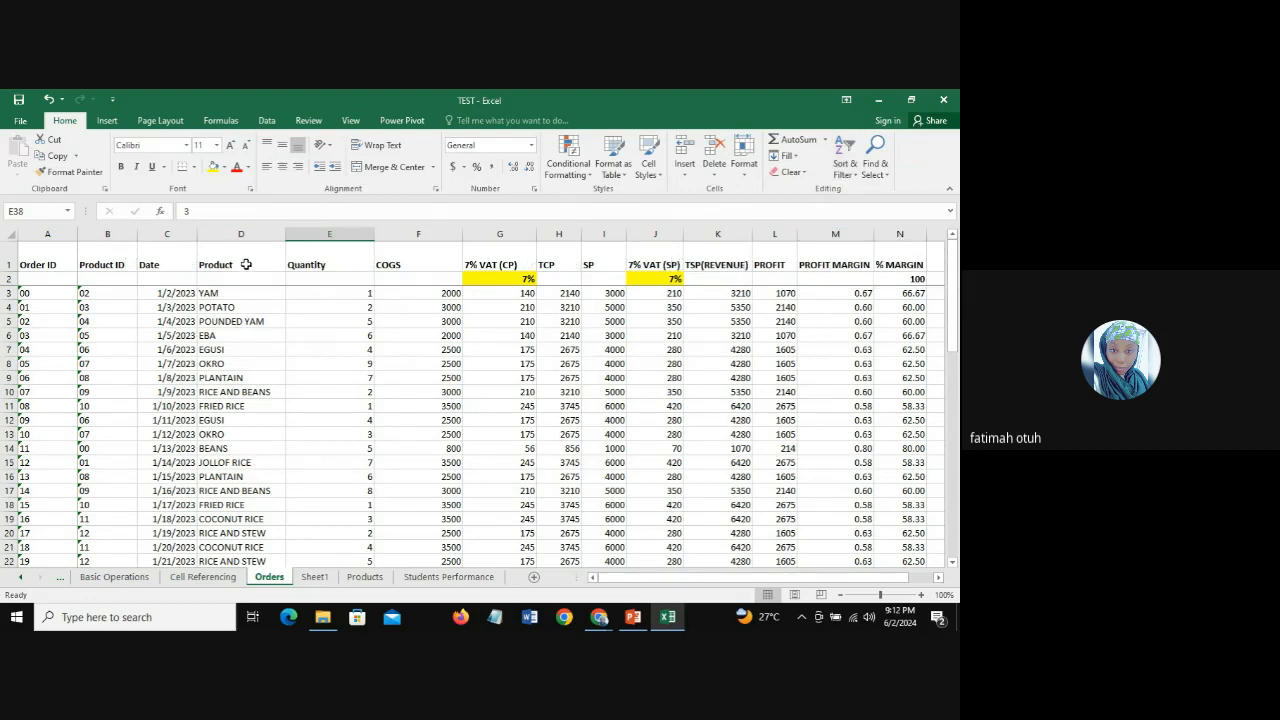
Step: Fill the Total QTY formula from D2 down to D15 on the Products sheet and check the filled cells
click(362, 577)
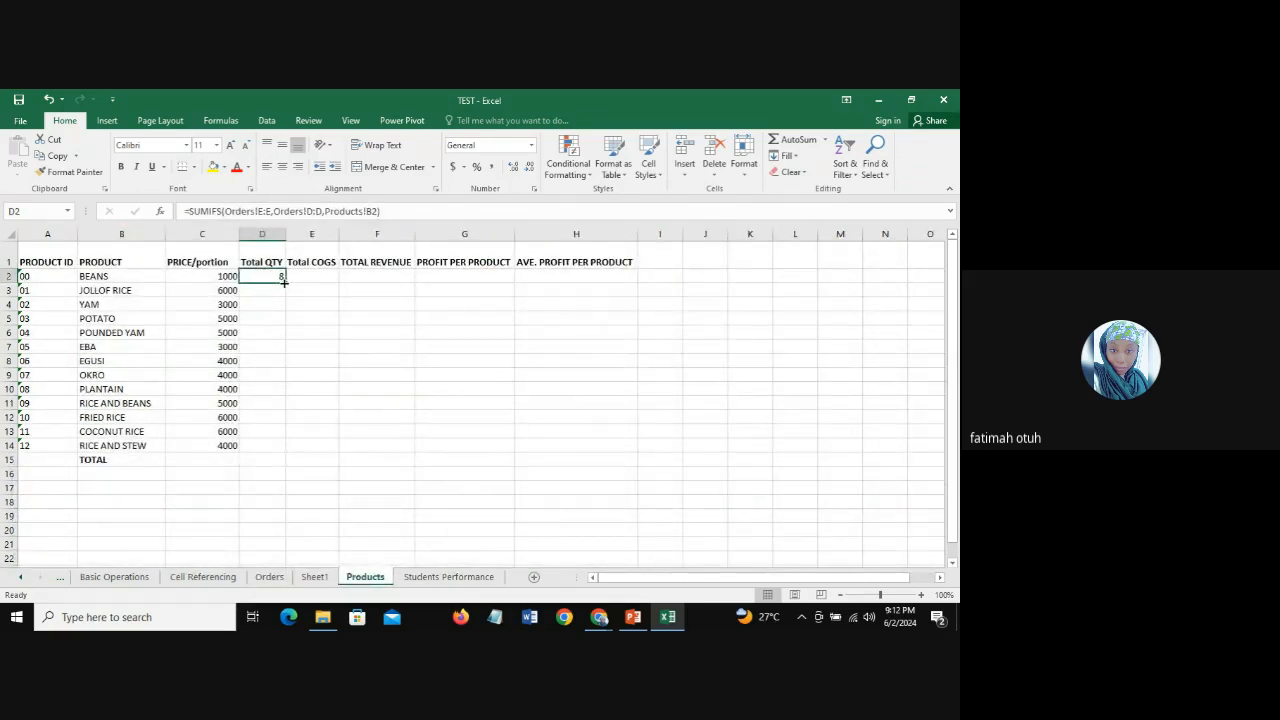
drag(286, 282, 288, 465)
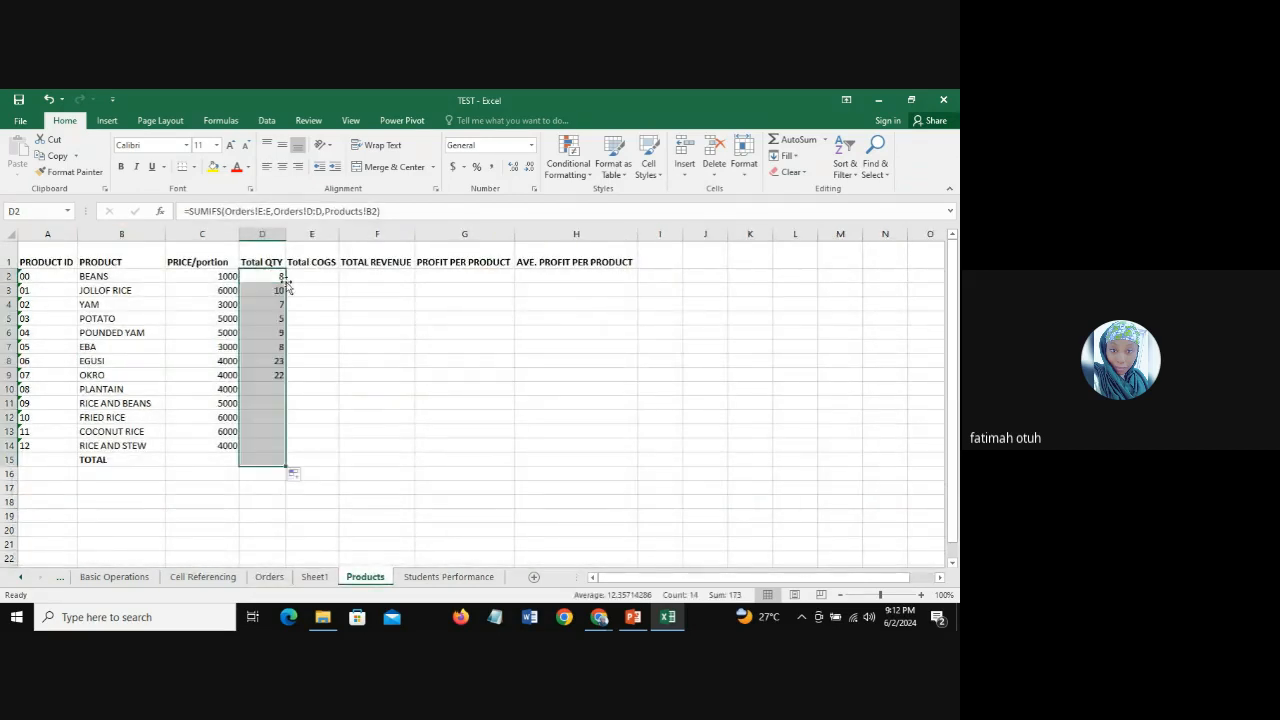
click(268, 460)
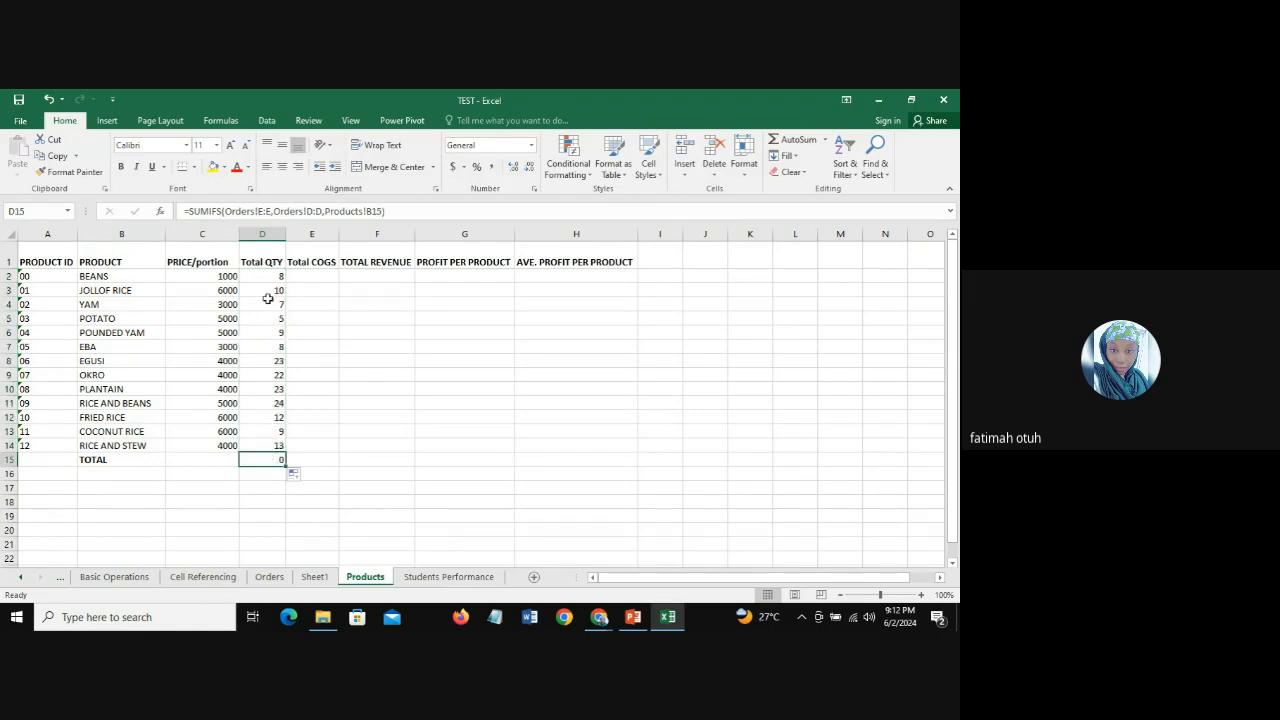
drag(268, 280, 264, 450)
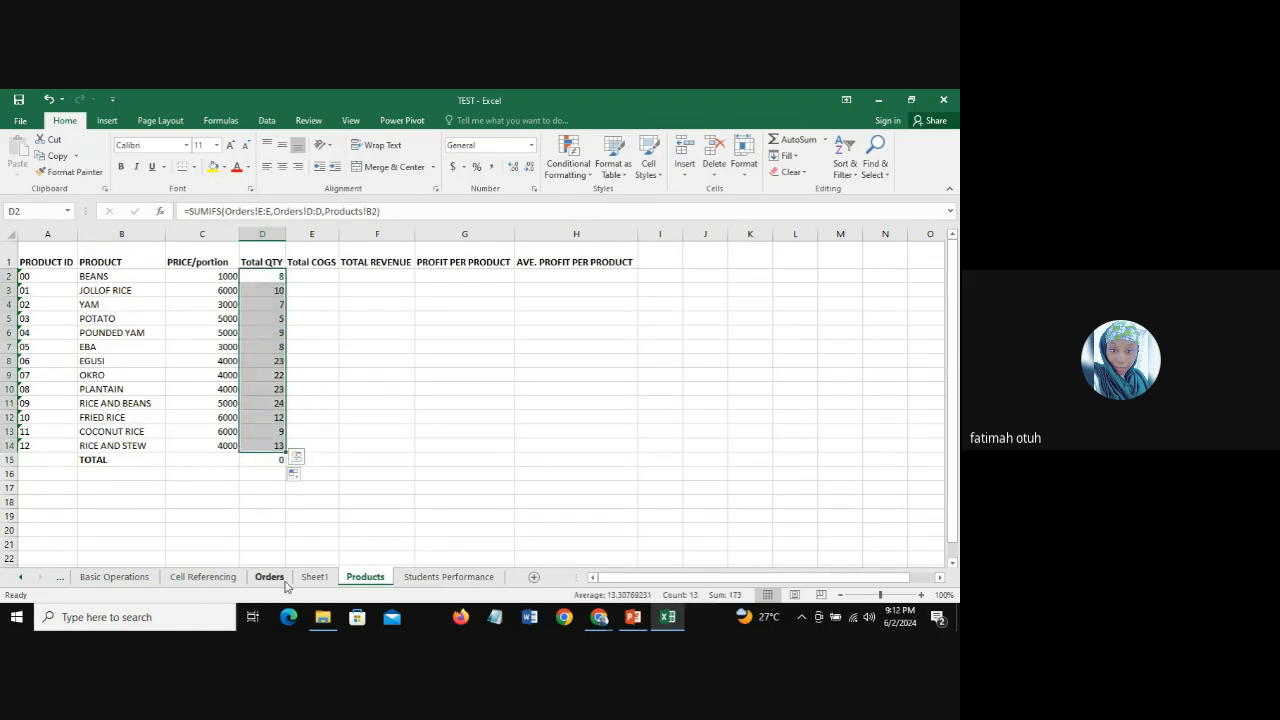
Step: Examine the filled Total QTY formulas in D3 through D13 on the Products sheet to see how each criteria reference changes
click(269, 290)
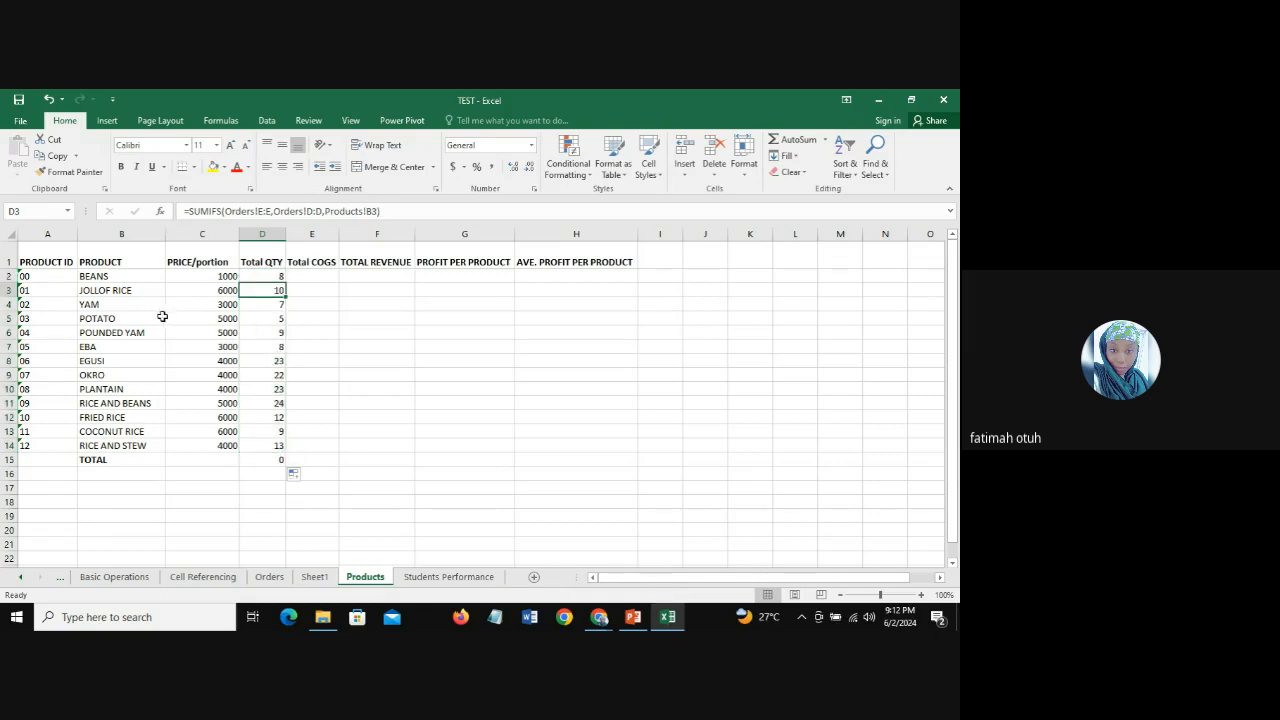
click(257, 302)
click(266, 318)
click(270, 337)
click(270, 347)
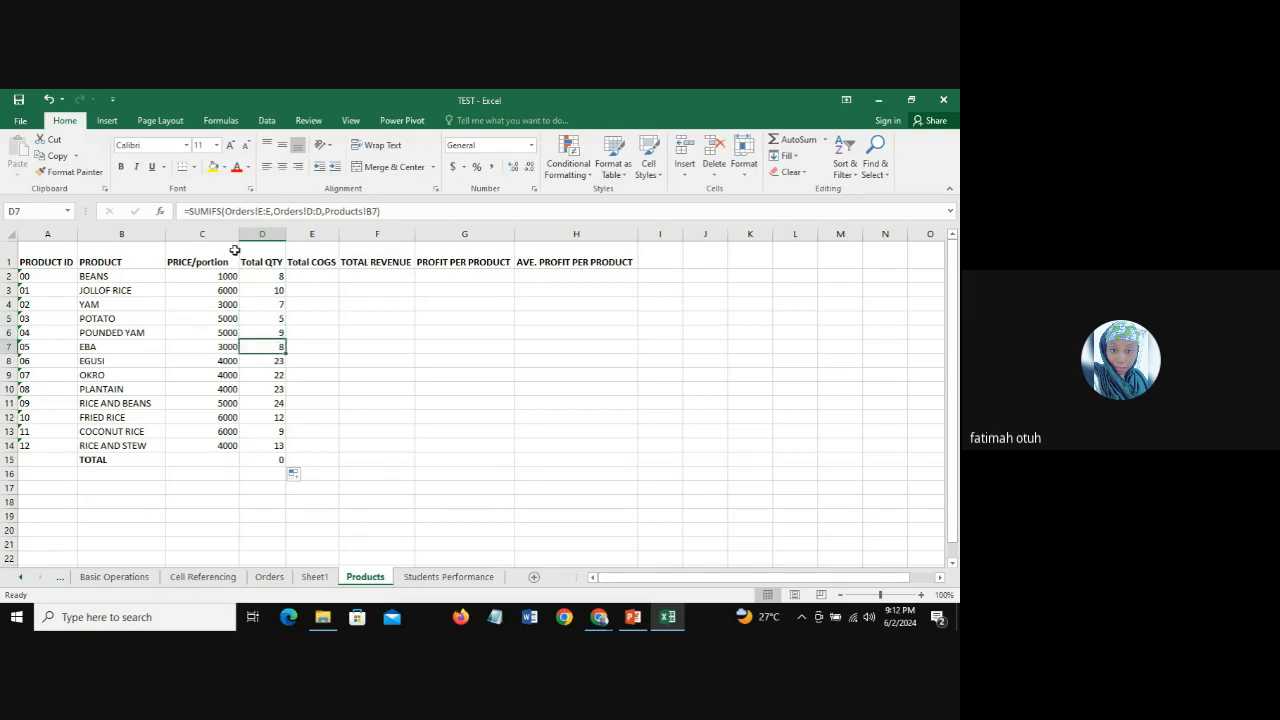
click(271, 359)
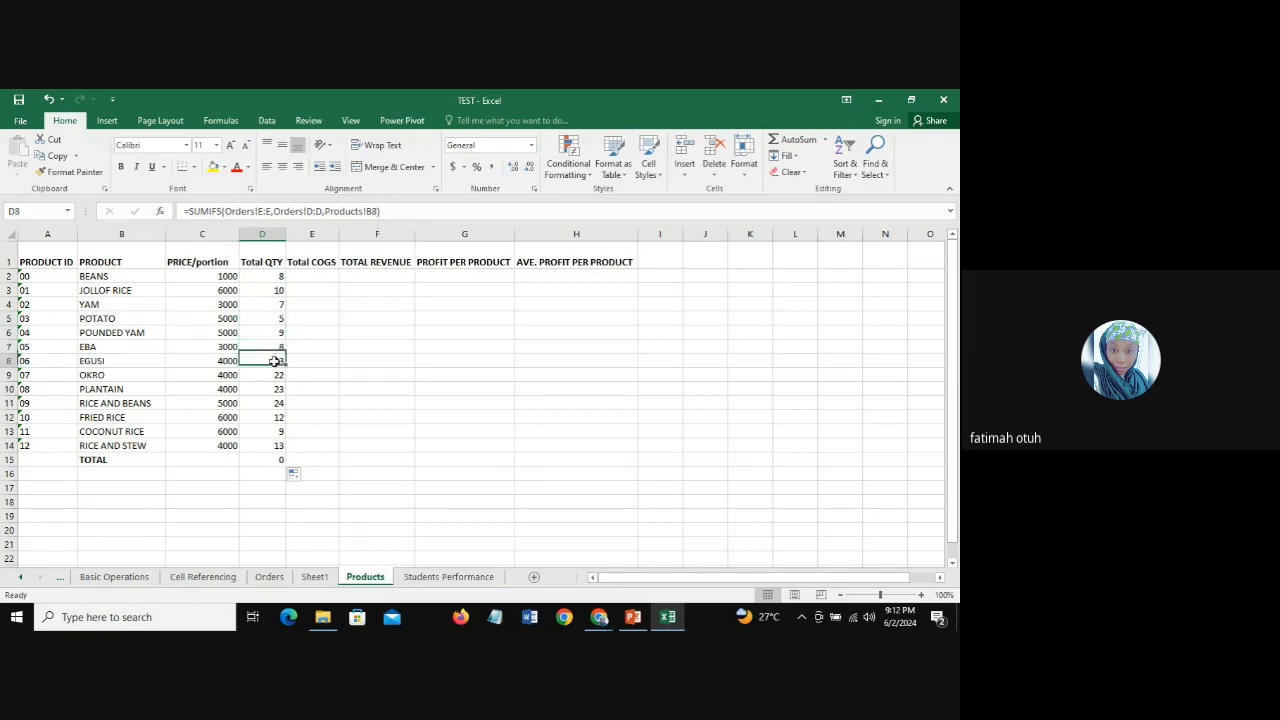
click(272, 373)
click(265, 393)
click(265, 403)
click(266, 417)
click(266, 431)
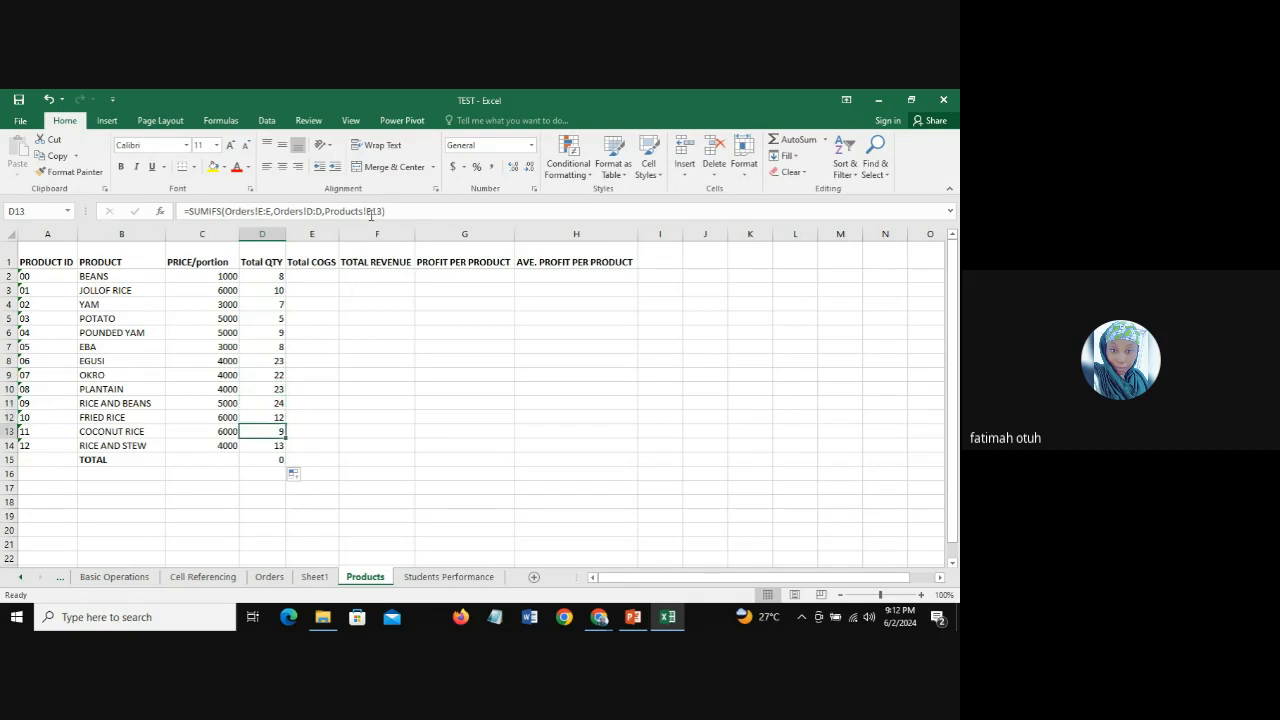
Step: Review the product names in column B against the Total QTY values in D2:D14
click(113, 301)
click(115, 348)
click(118, 390)
click(118, 431)
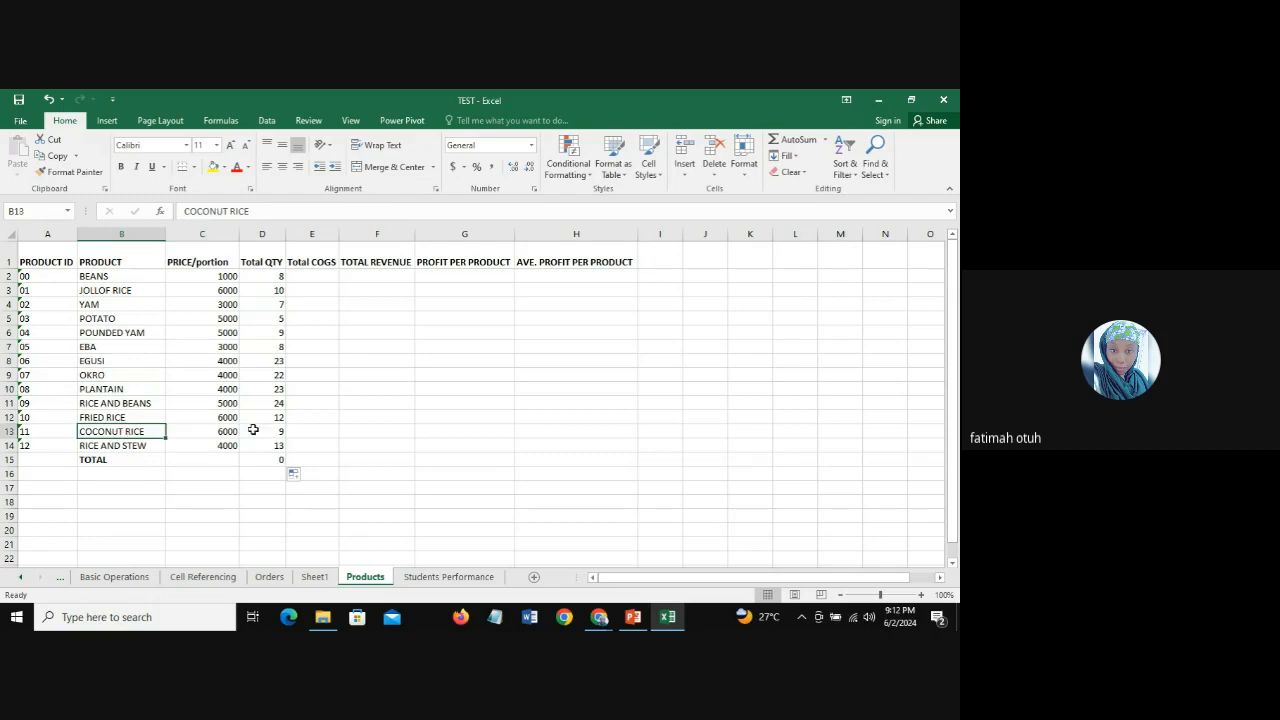
drag(268, 276, 272, 445)
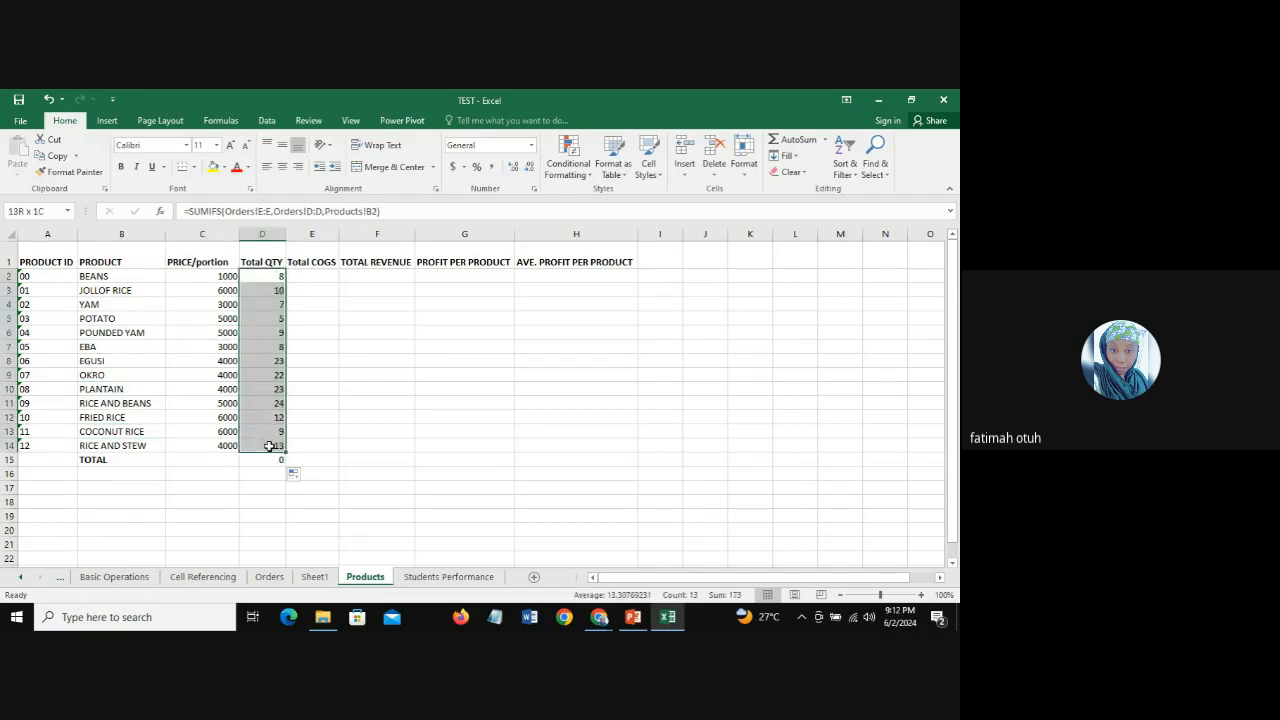
click(265, 277)
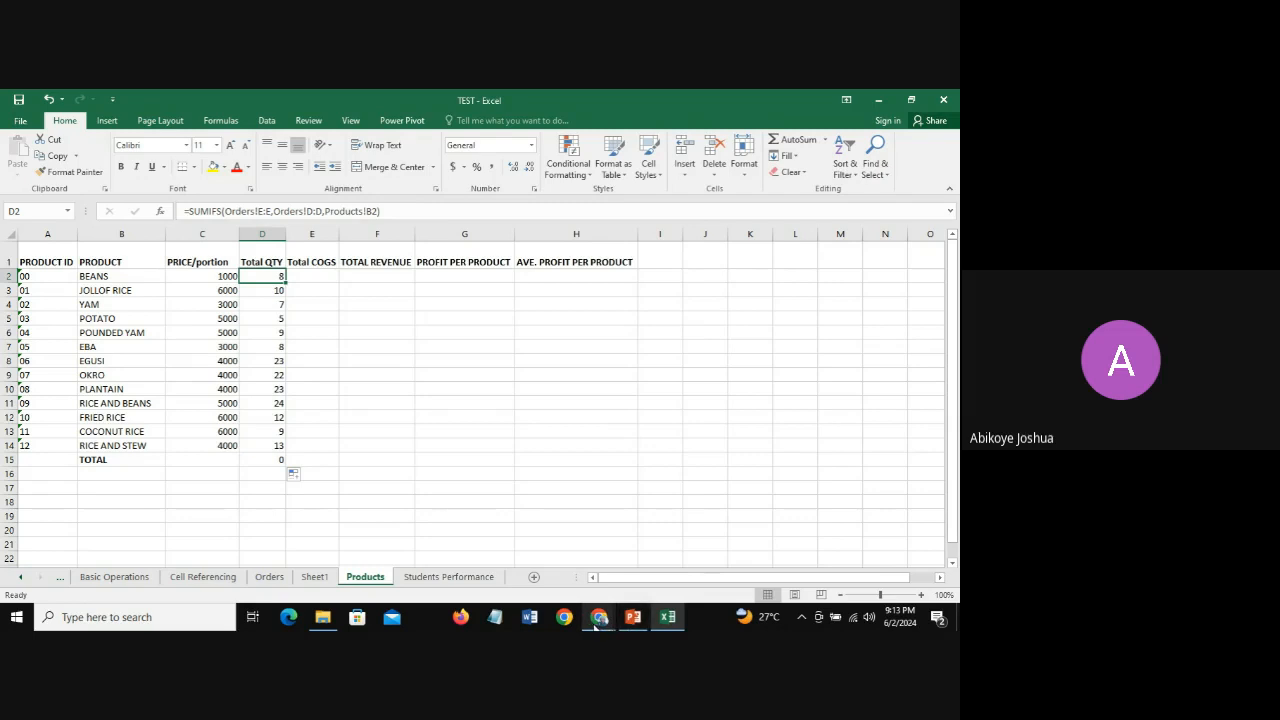
mouse_move(597, 620)
click(512, 560)
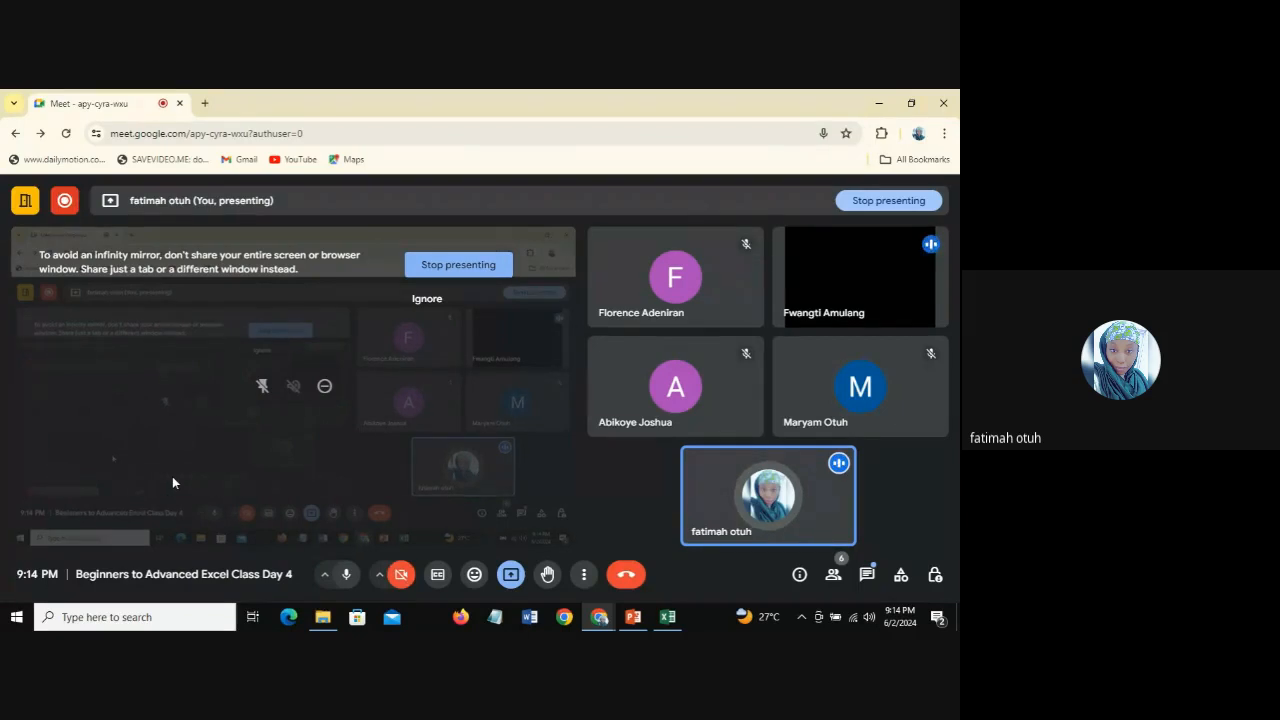
click(666, 625)
Step: Start a SUMIFS formula in the Total COGS cell E2 with Orders!F:F as the sum range
click(312, 276)
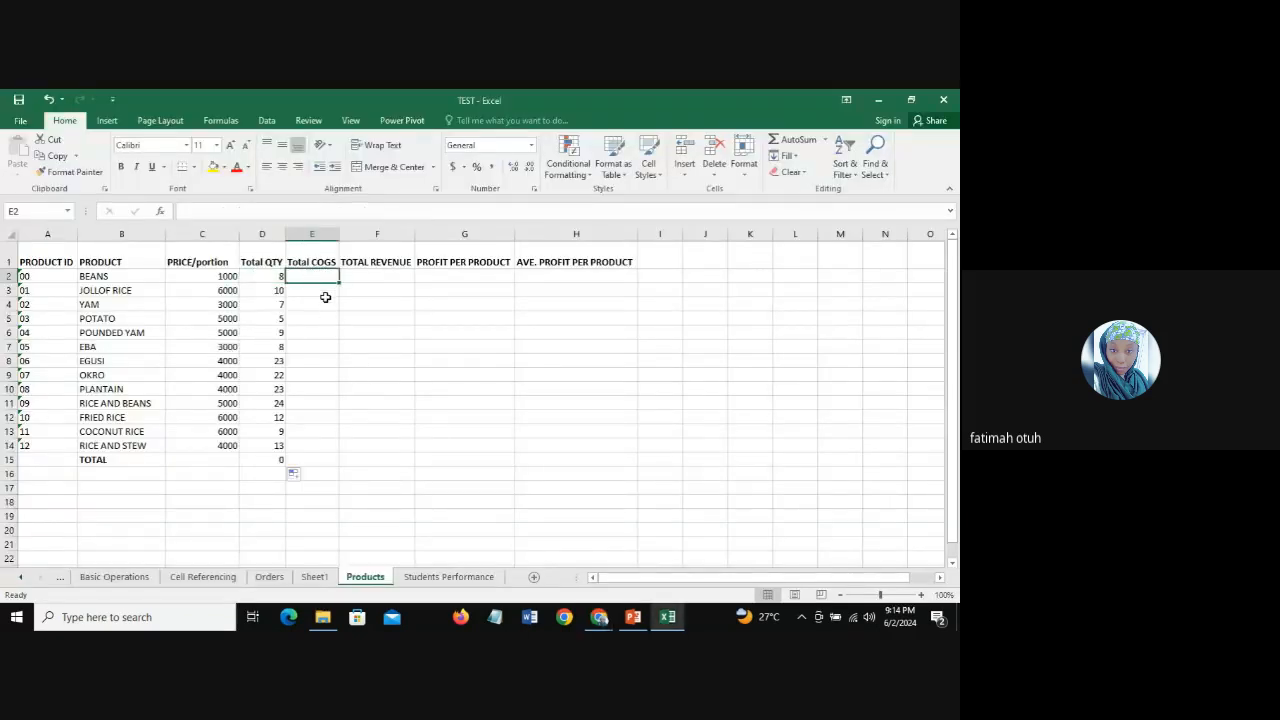
click(272, 278)
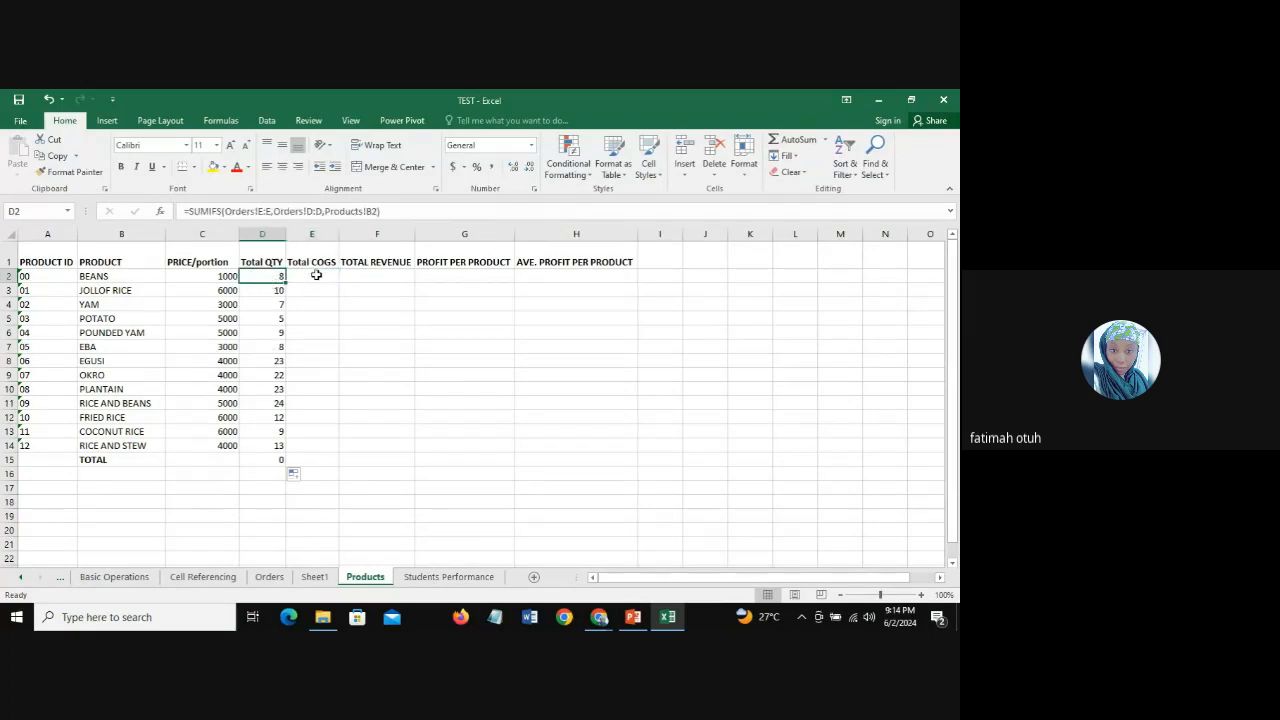
click(314, 276)
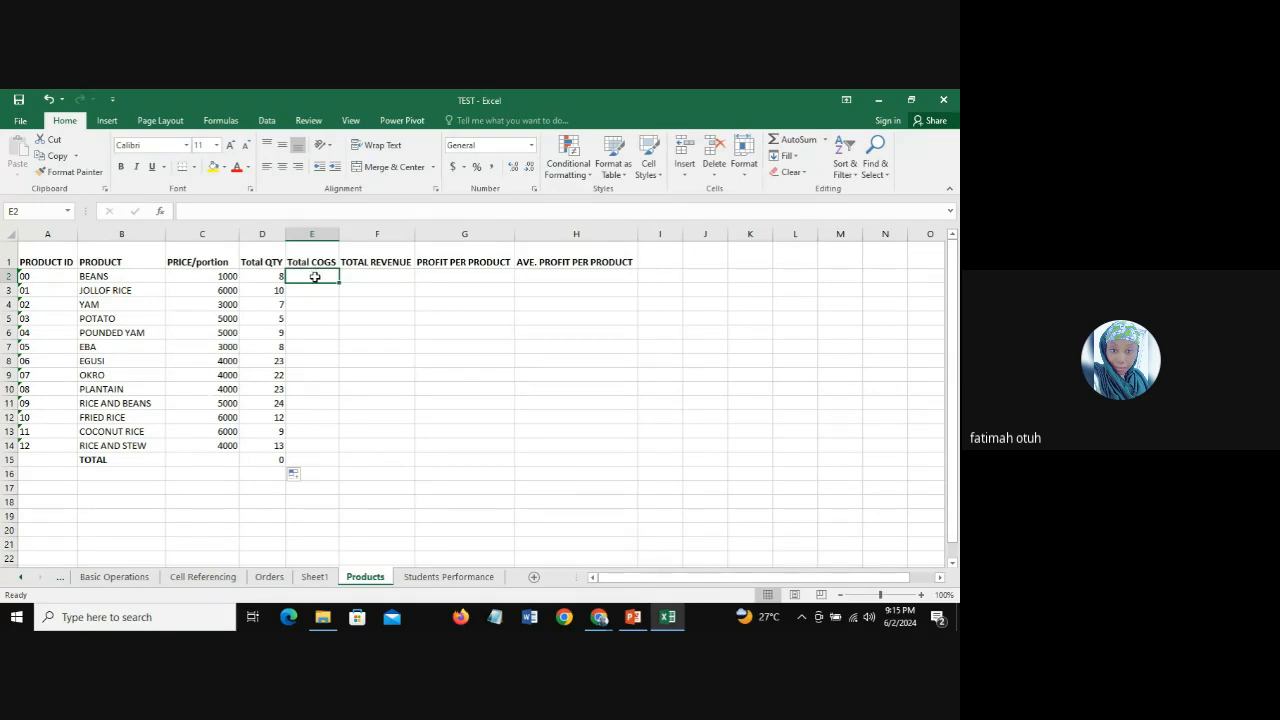
text(=)
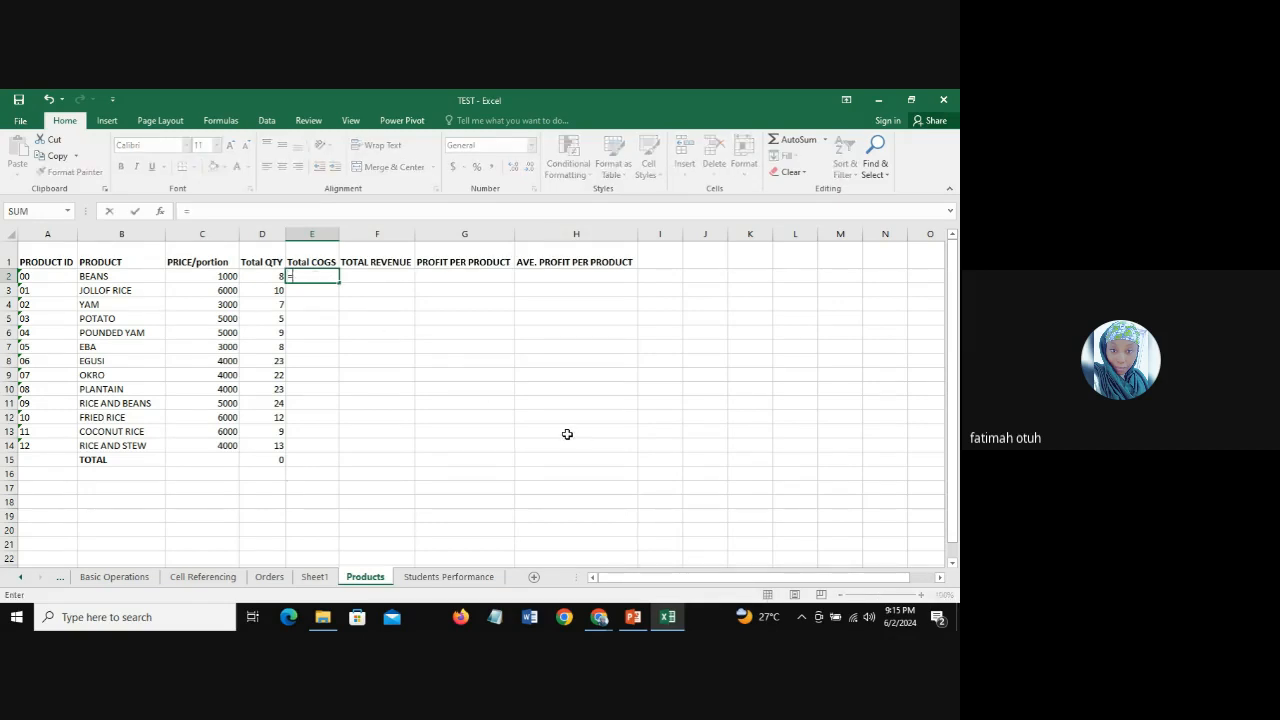
text(SUM)
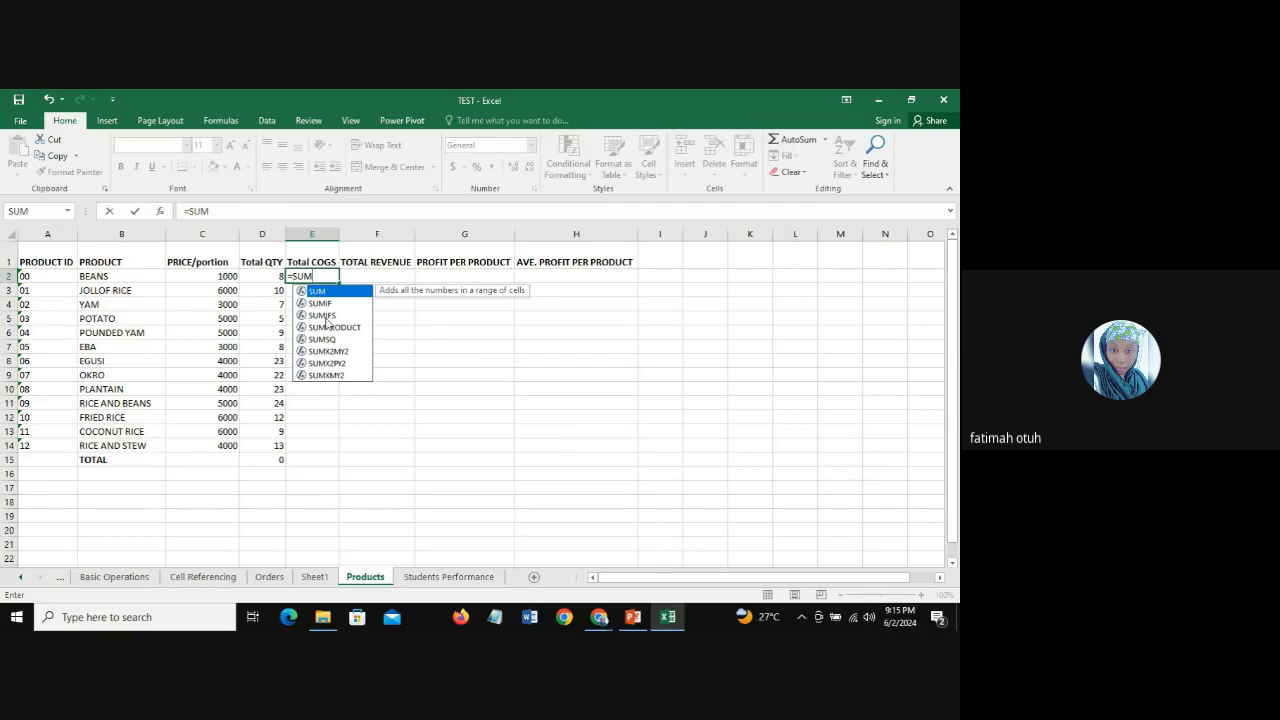
double_click(326, 318)
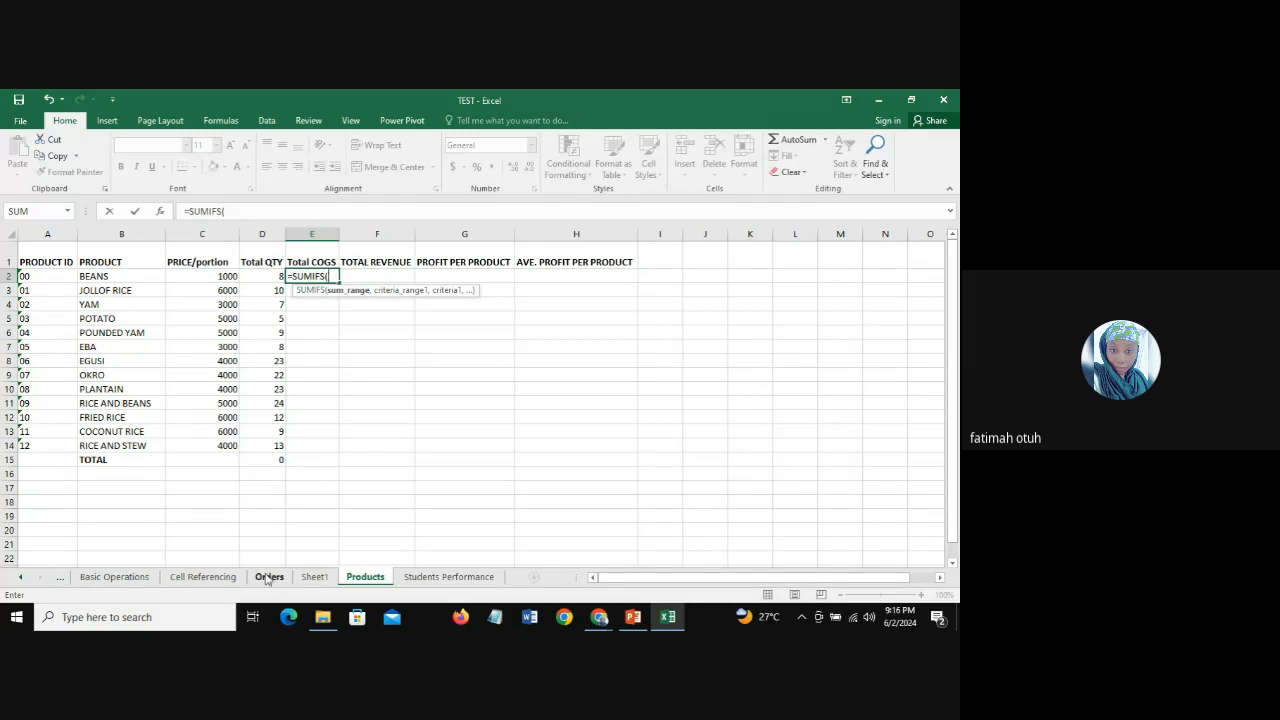
click(268, 578)
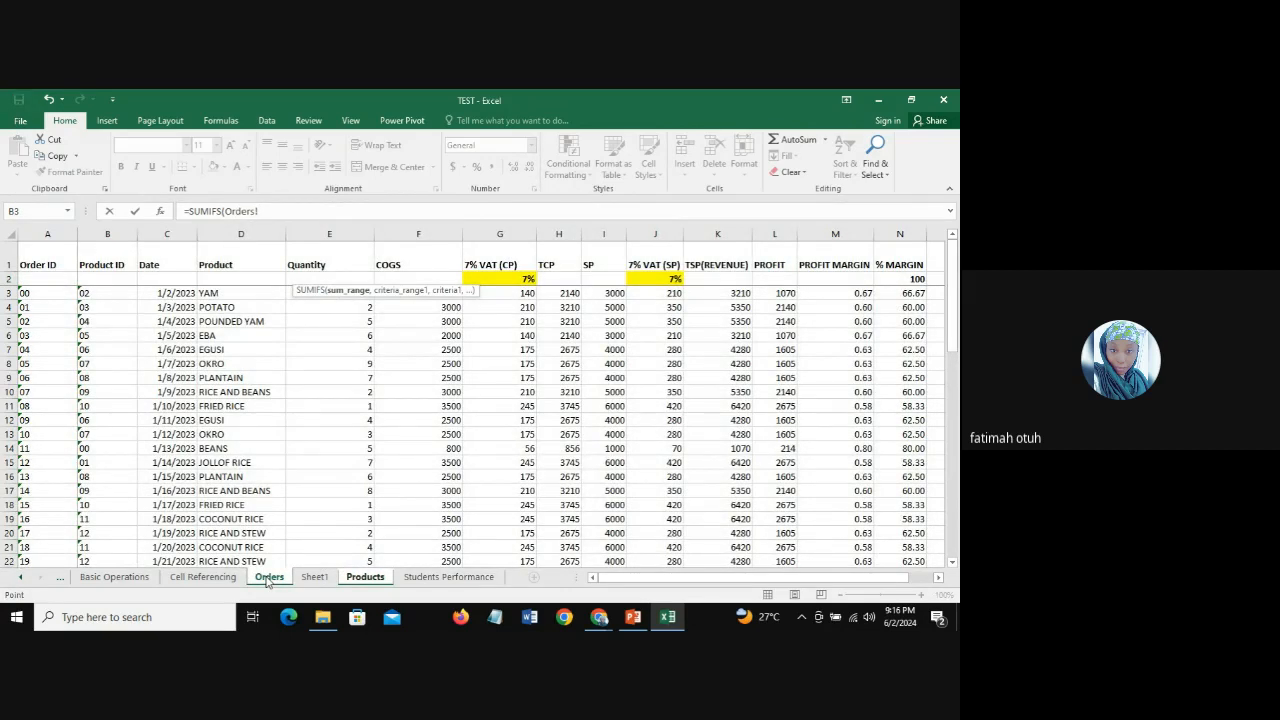
click(415, 233)
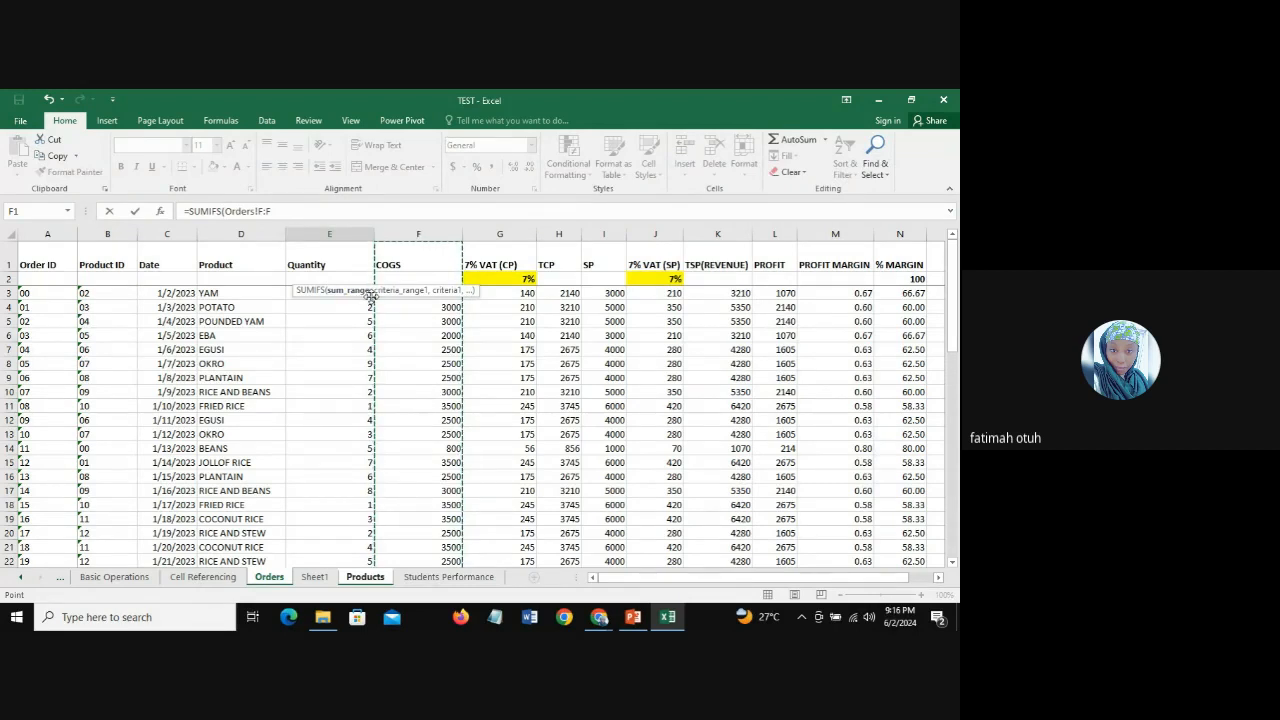
Step: Complete the E2 formula with Orders!D:D as the criteria range and Products!B2 as the criterion
text(,)
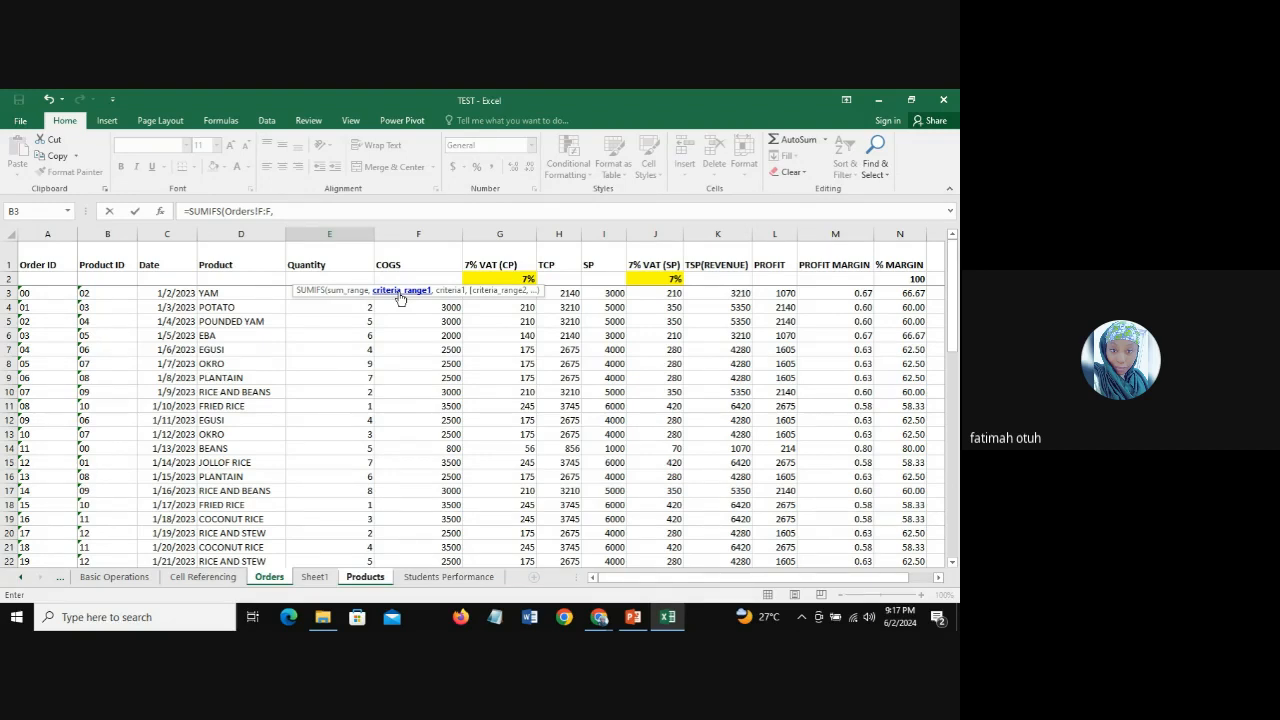
click(240, 233)
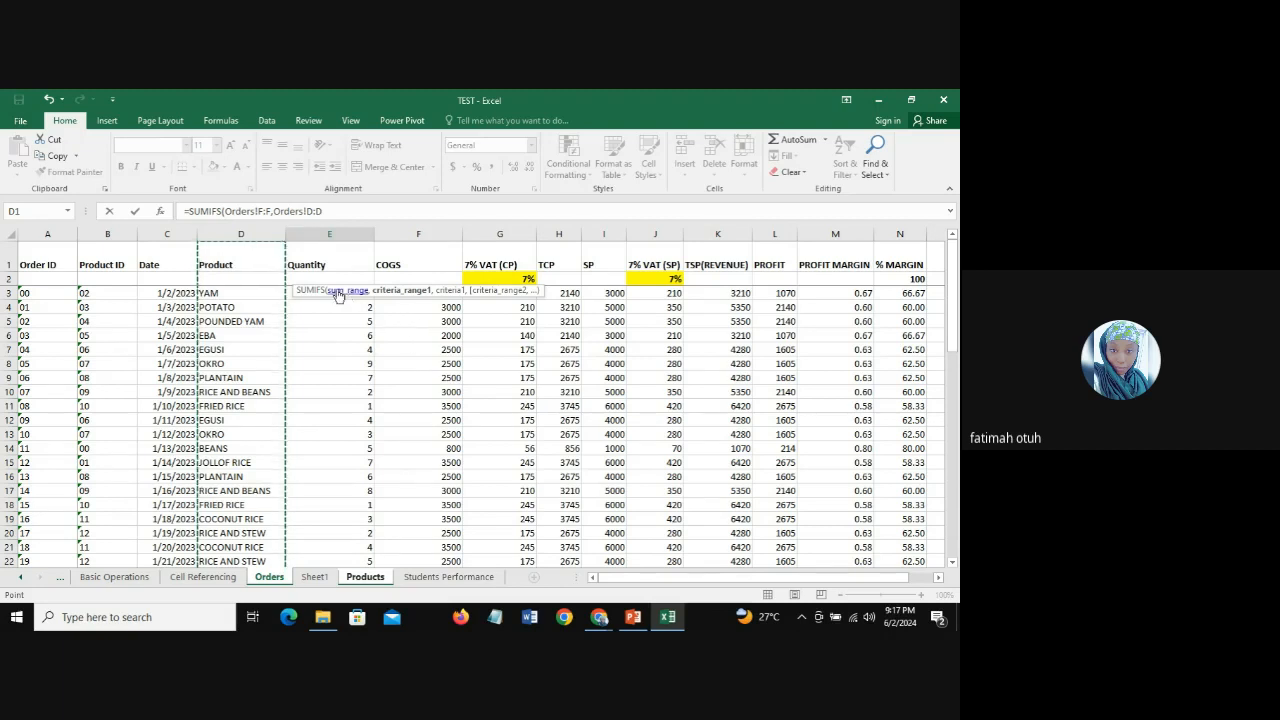
text(,)
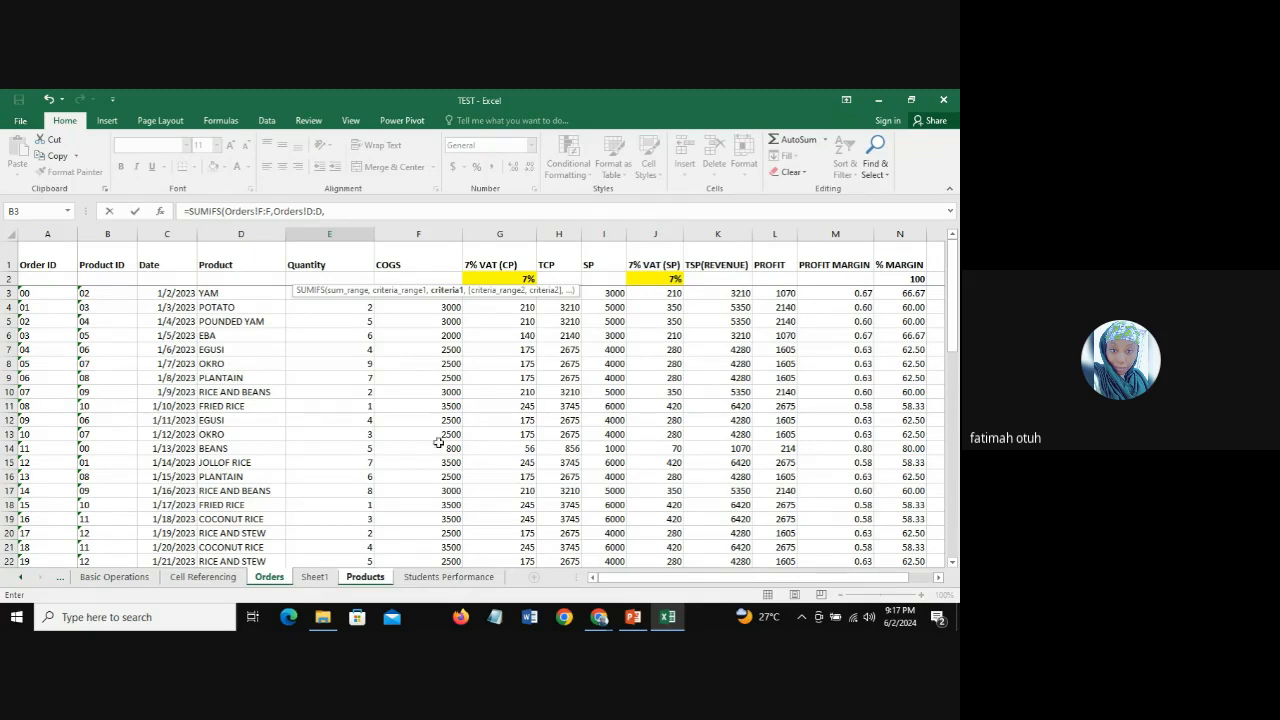
click(362, 578)
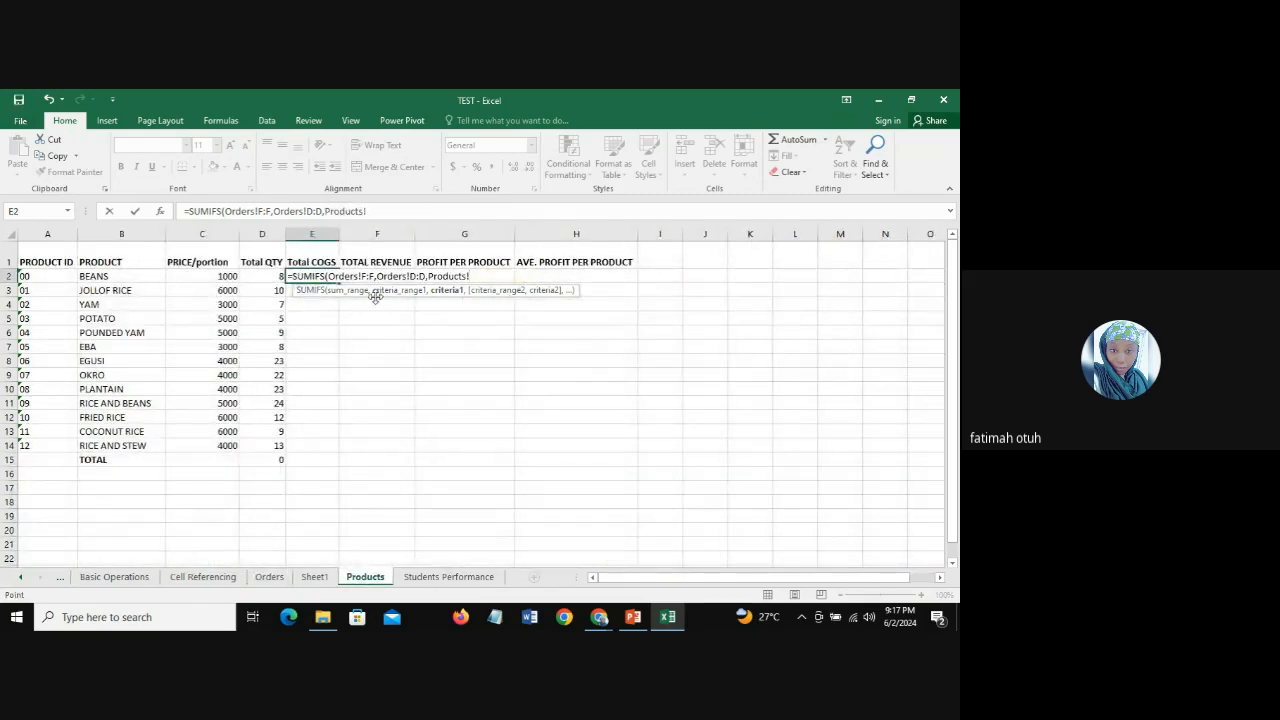
click(100, 275)
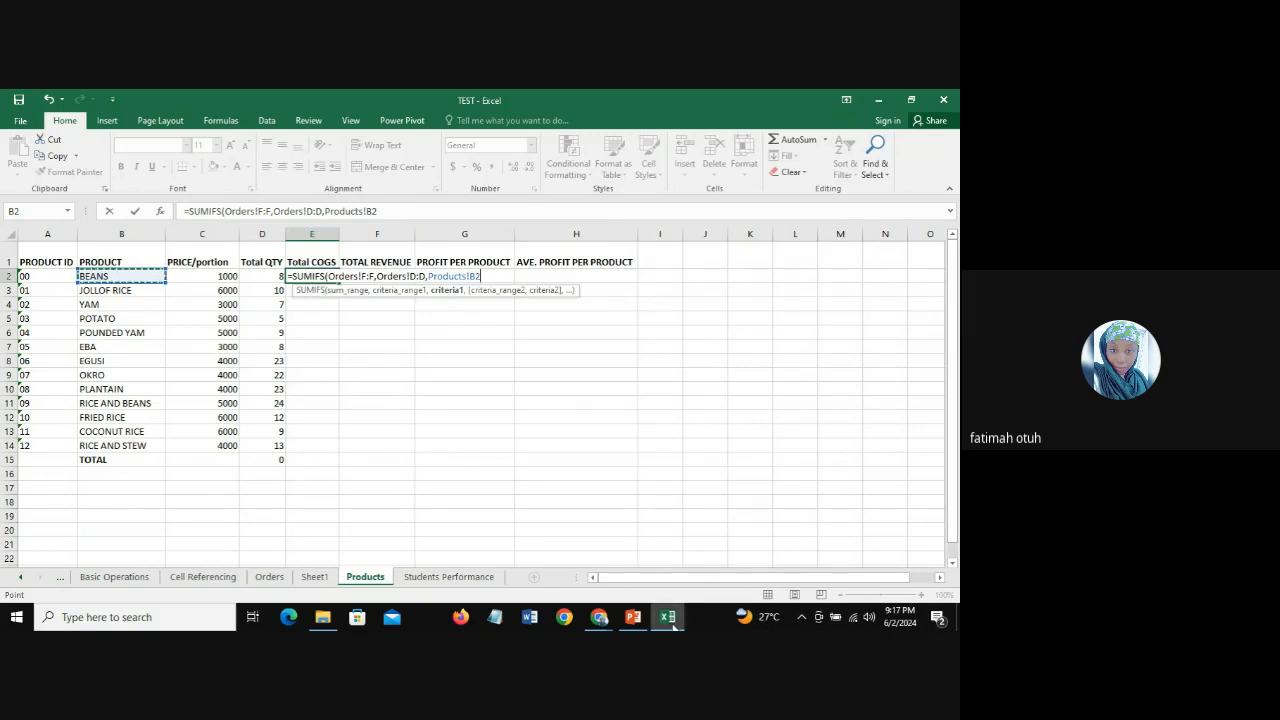
text())
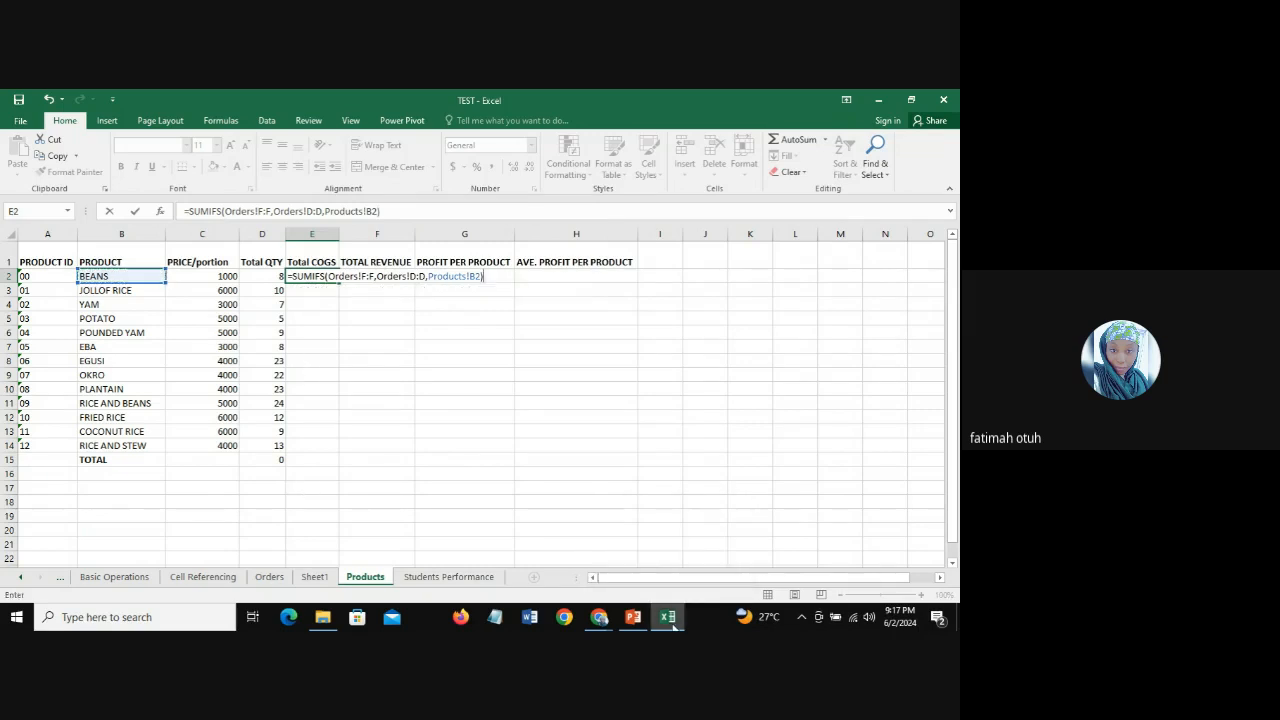
key(Return)
key(Up)
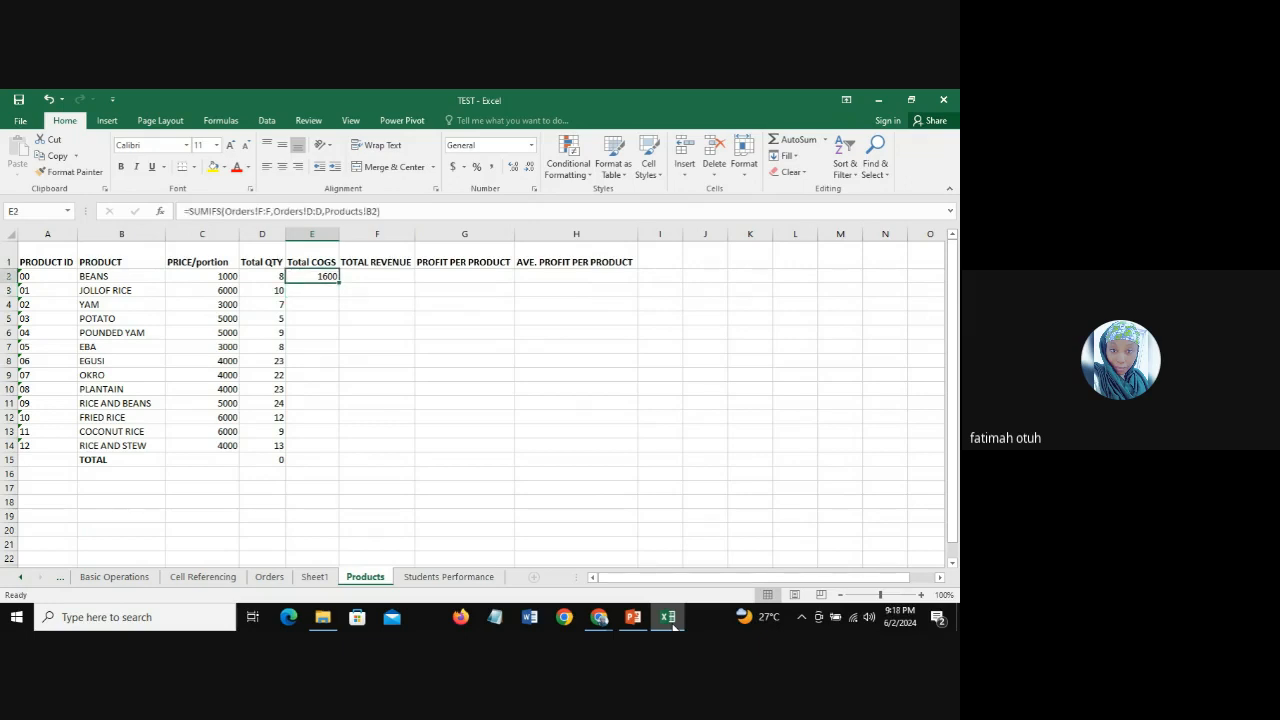
Step: Fill the Total COGS formula from E2 down to E15 and check the formulas in E10 and E2
double_click(339, 283)
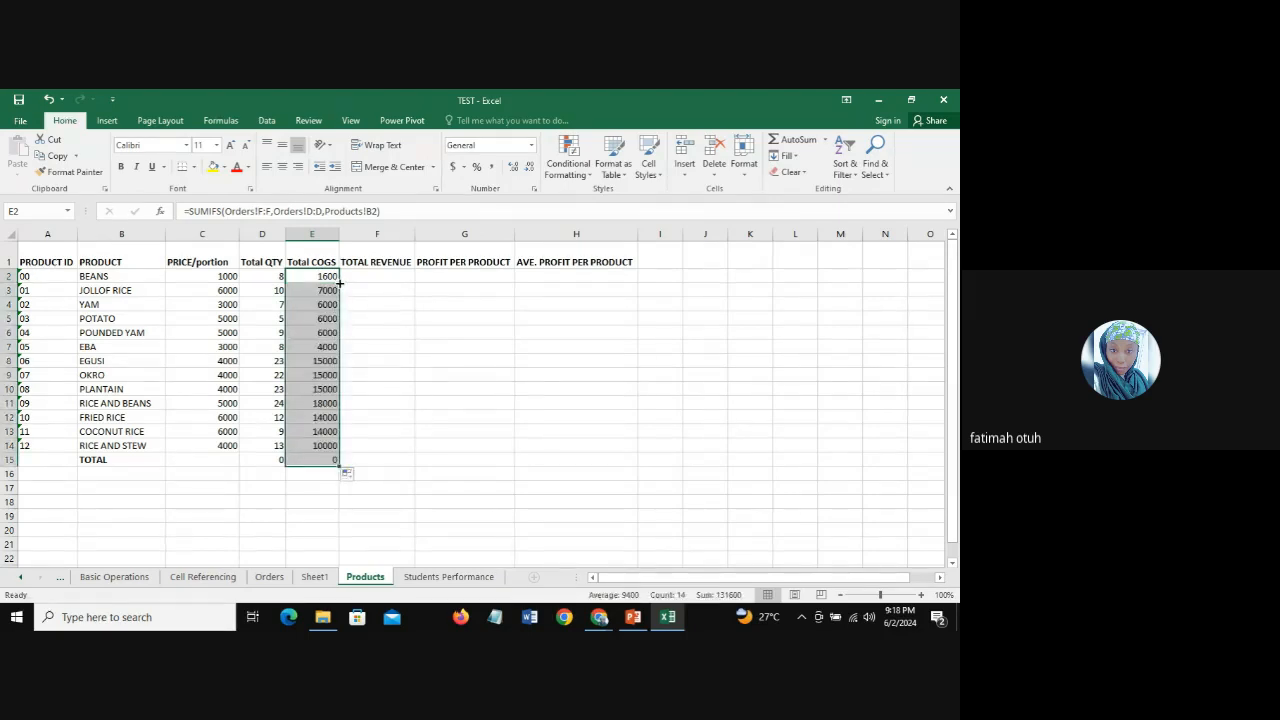
click(320, 388)
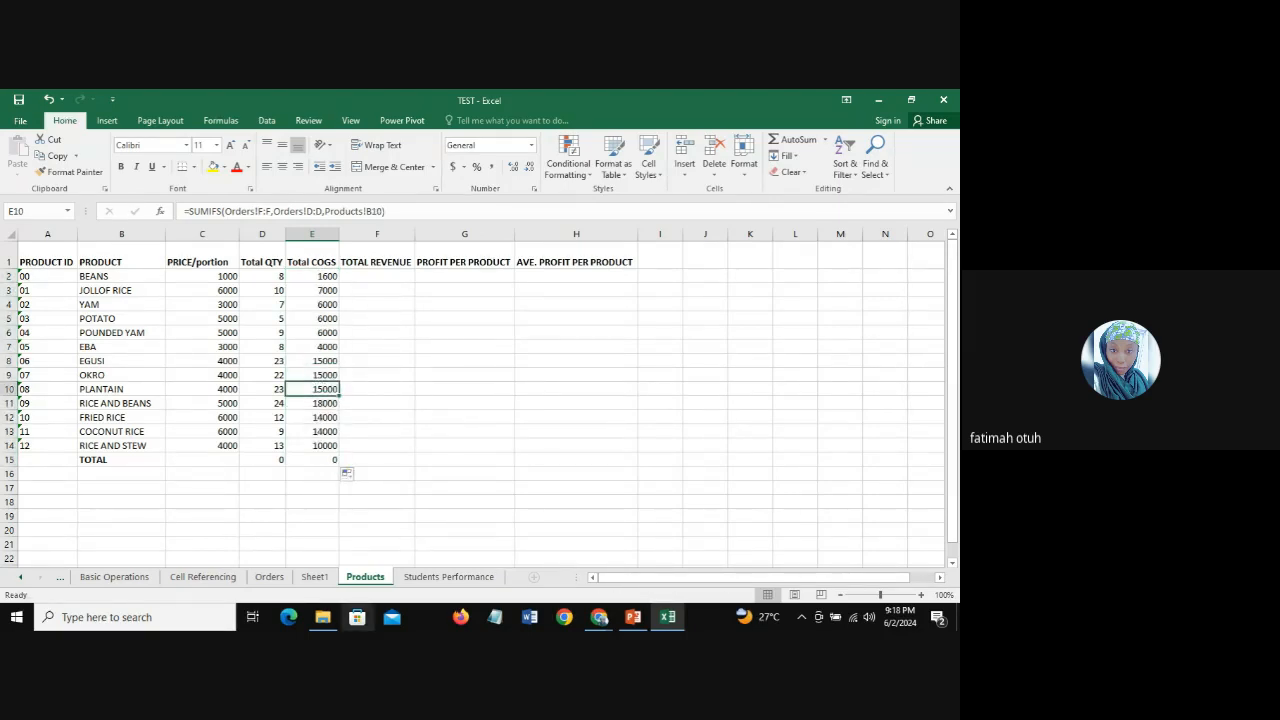
click(310, 277)
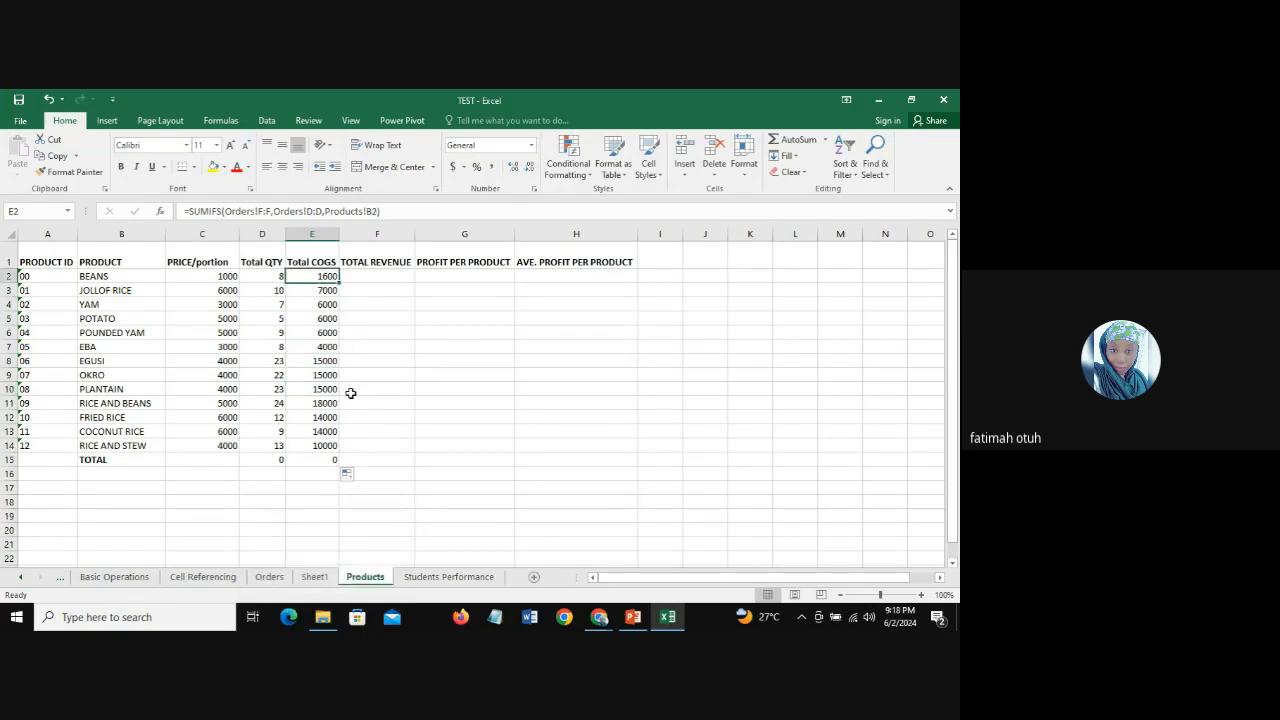
Step: Compare the Total QTY and Total COGS formulas and values for several products, including BEANS, EGUSI, OKRO and PLANTAIN
click(270, 277)
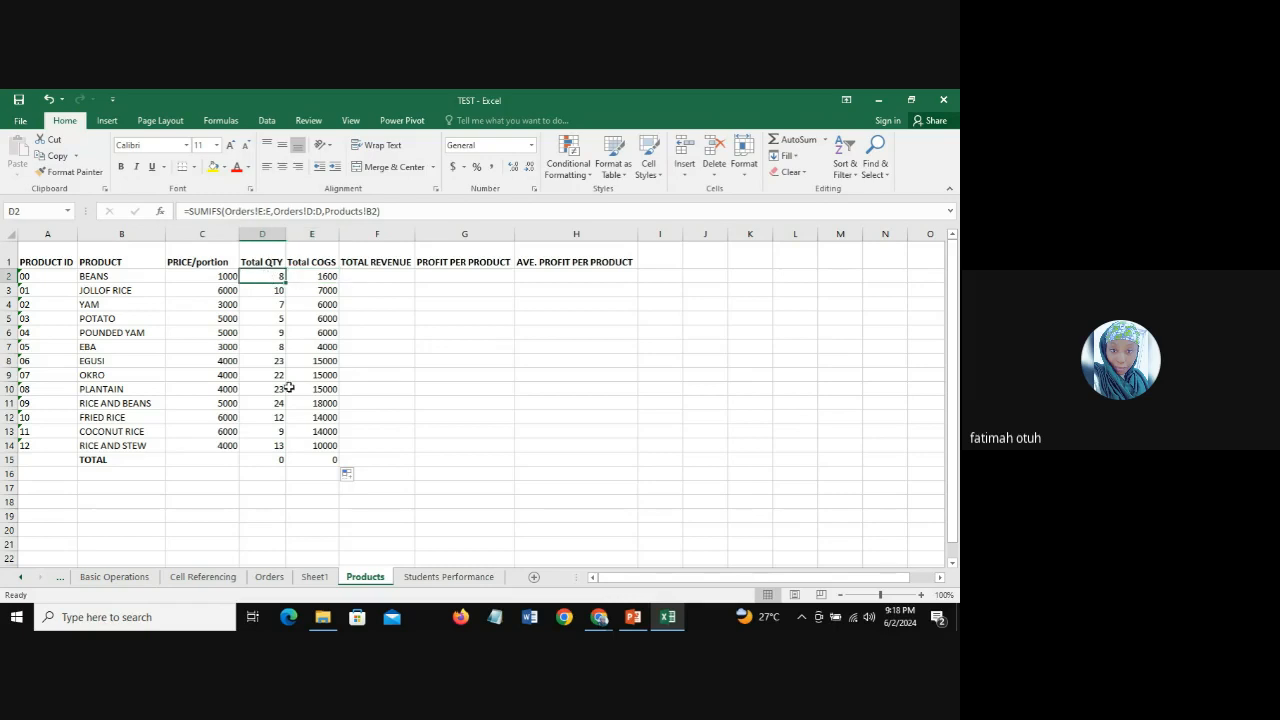
click(313, 277)
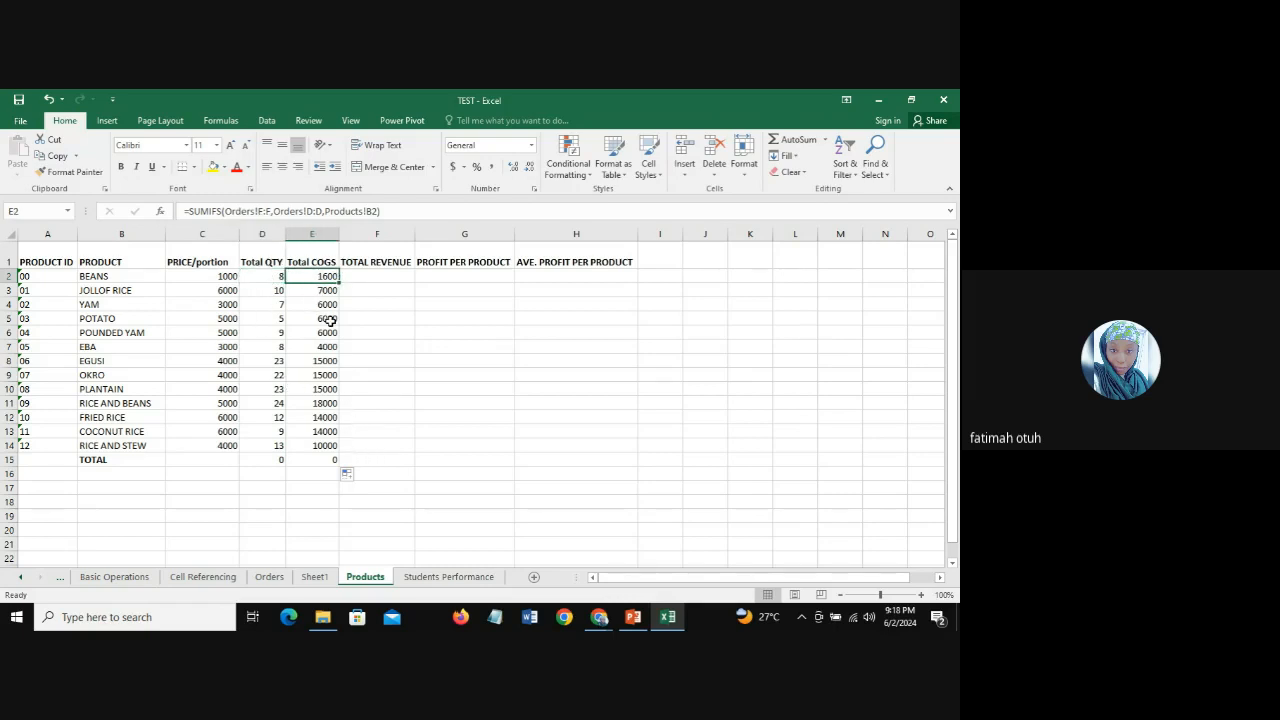
click(316, 292)
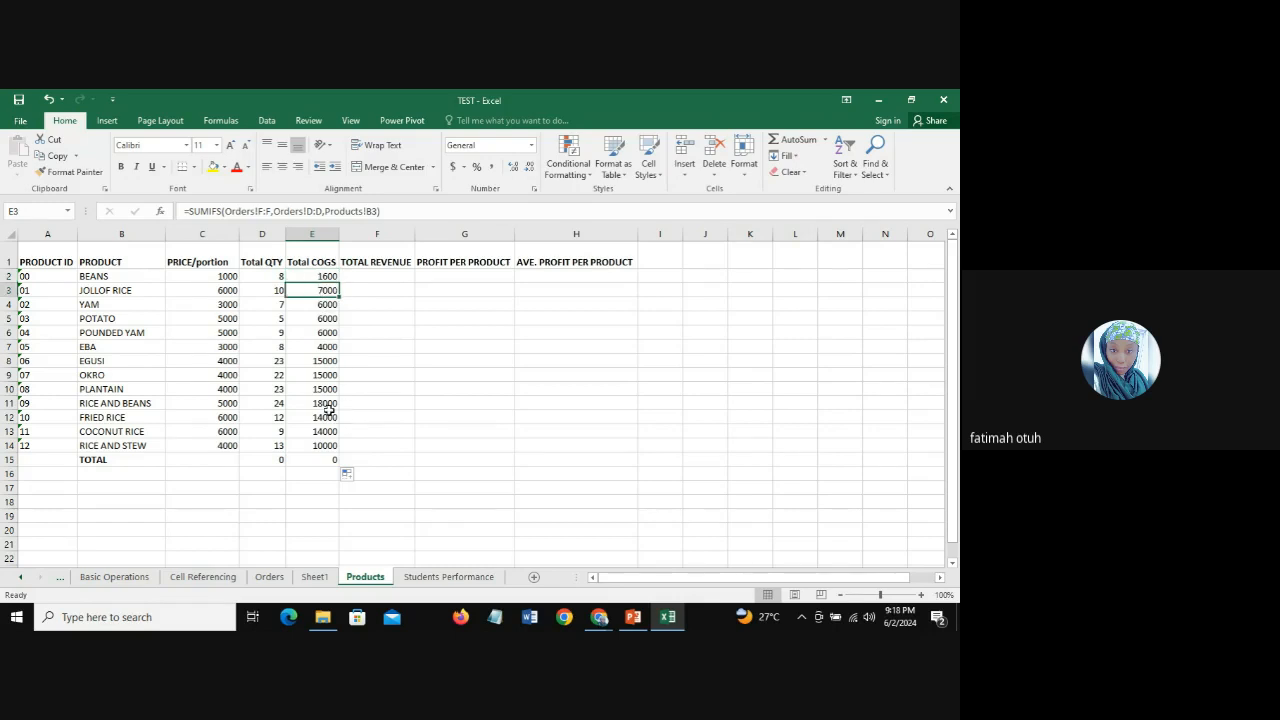
click(305, 360)
click(316, 375)
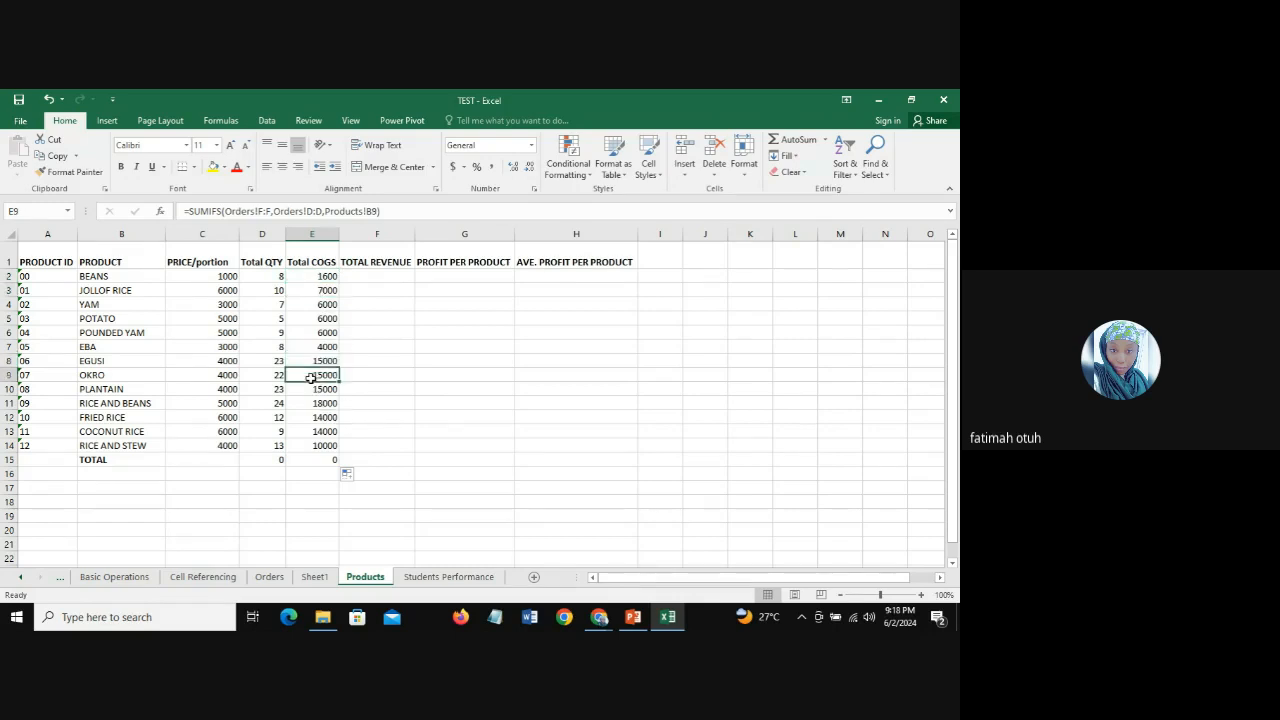
click(316, 391)
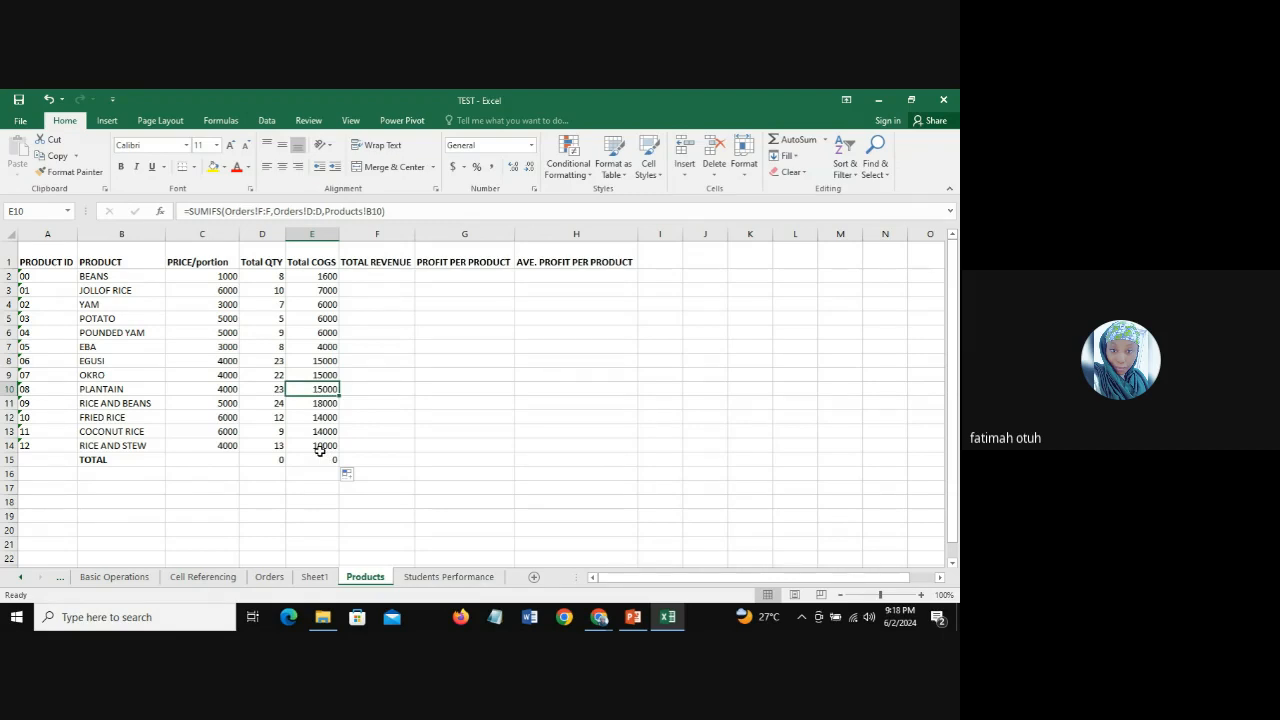
click(266, 361)
click(272, 375)
click(272, 390)
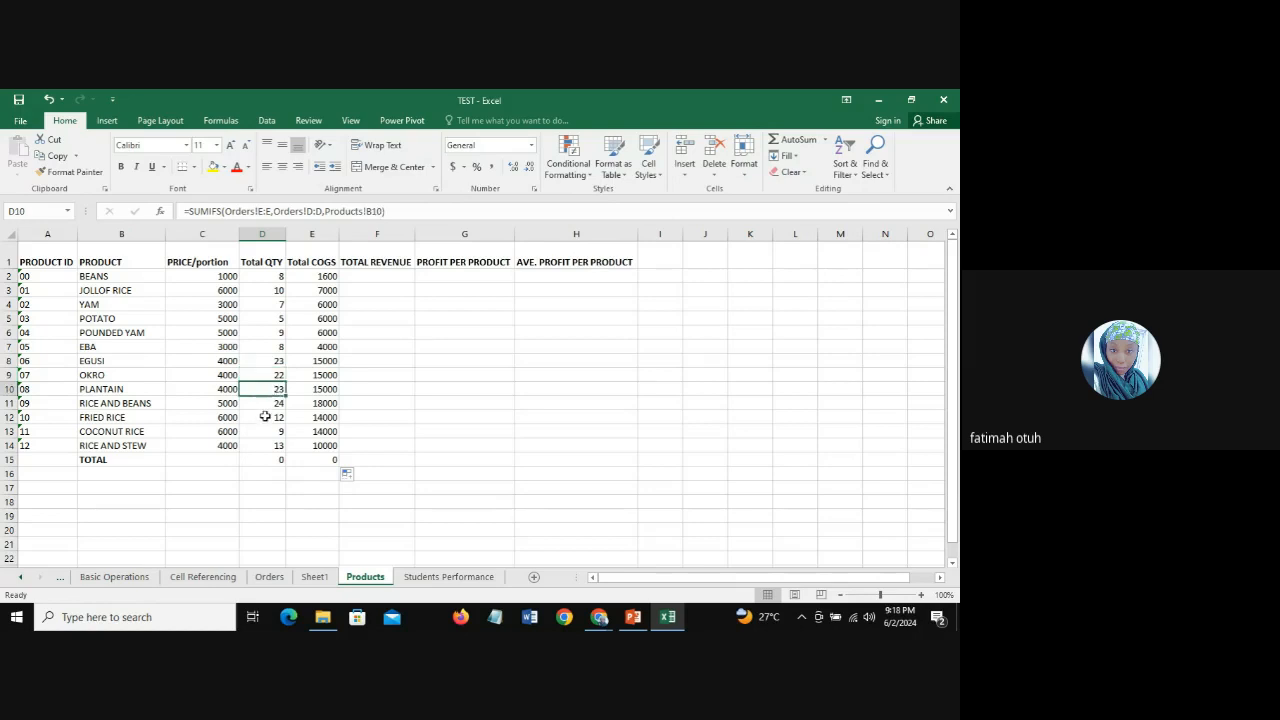
click(264, 405)
click(266, 417)
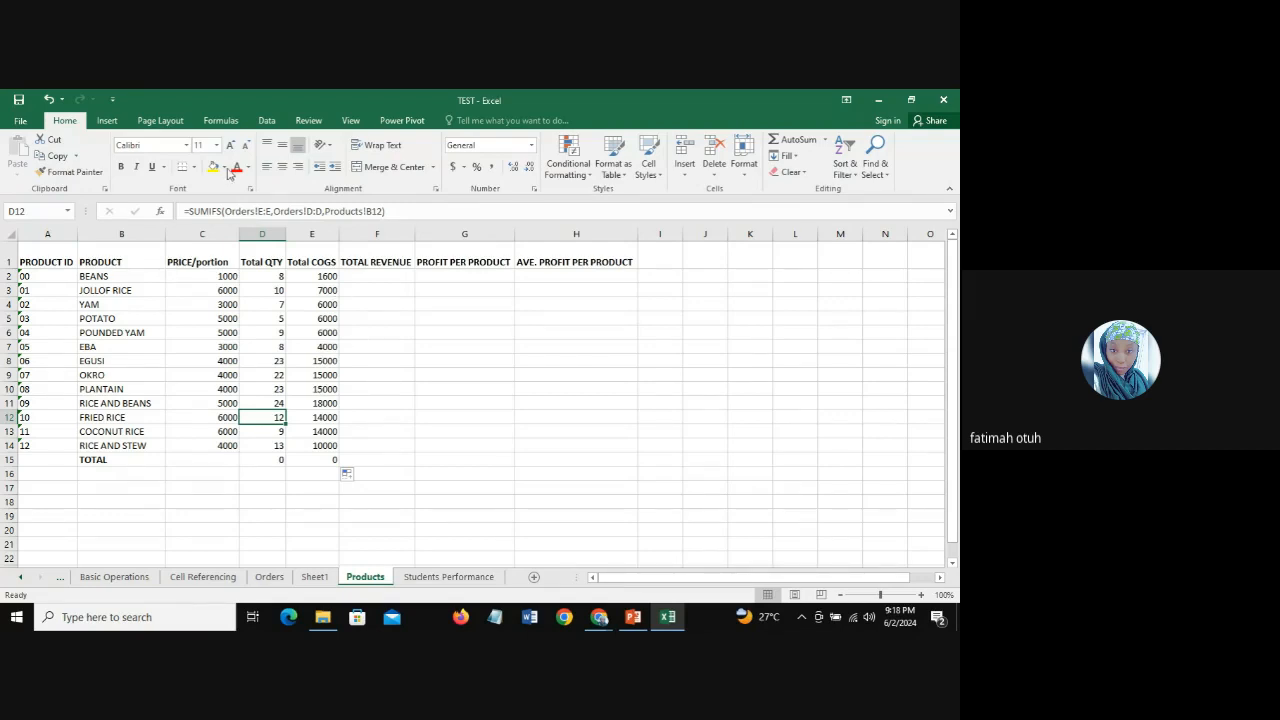
Step: Review the Orders data, and check the BEANS product name and Total COGS formula on the Products sheet
click(269, 577)
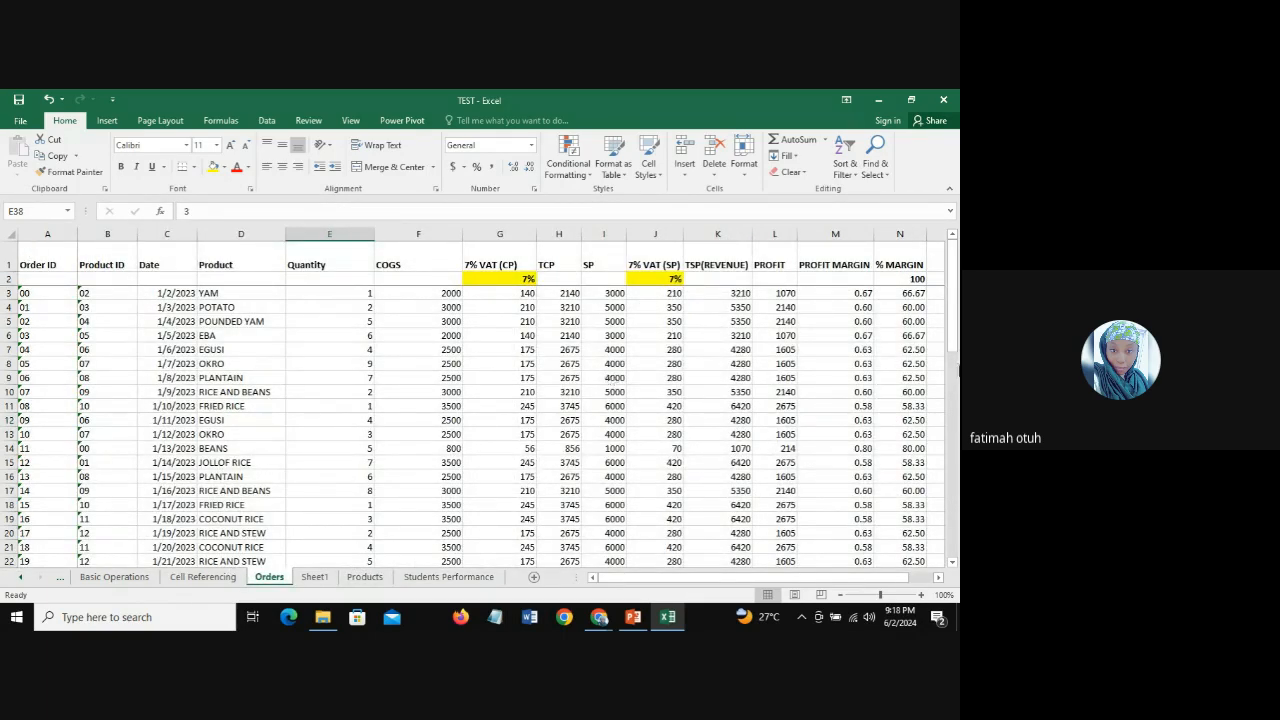
mouse_move(953, 335)
mouse_down()
mouse_move(953, 372)
mouse_move(953, 338)
mouse_up()
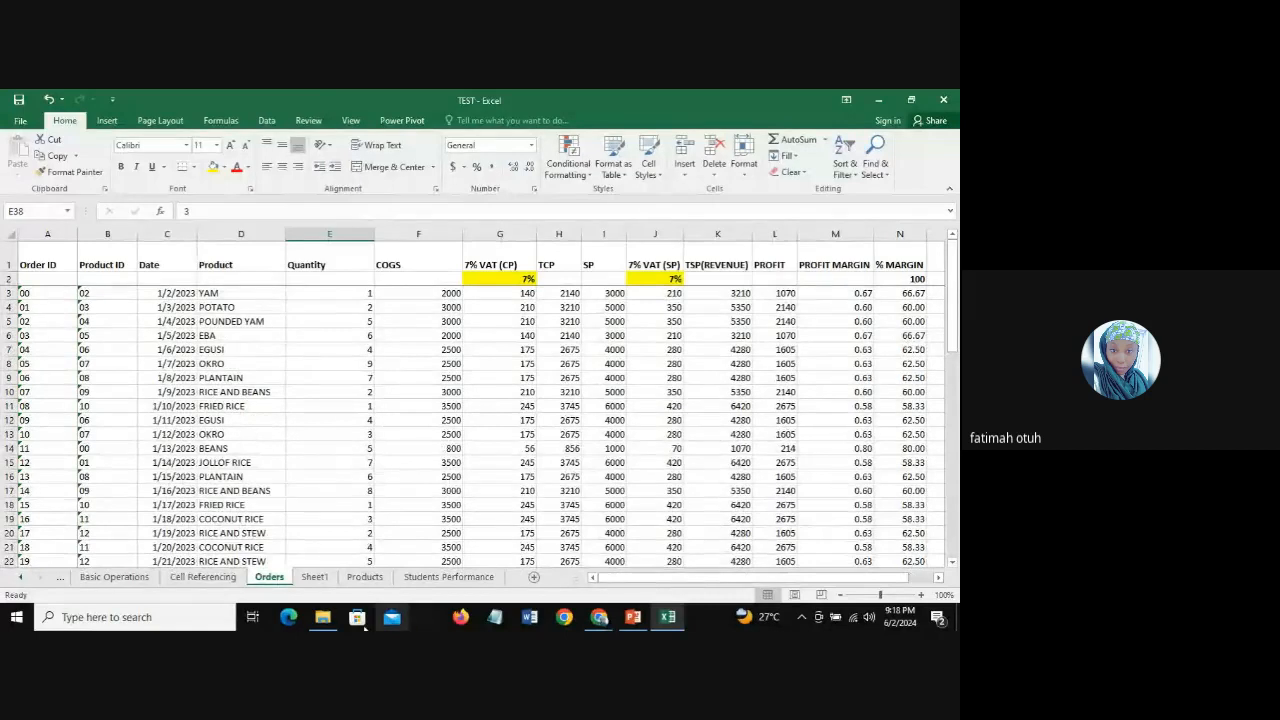
click(377, 580)
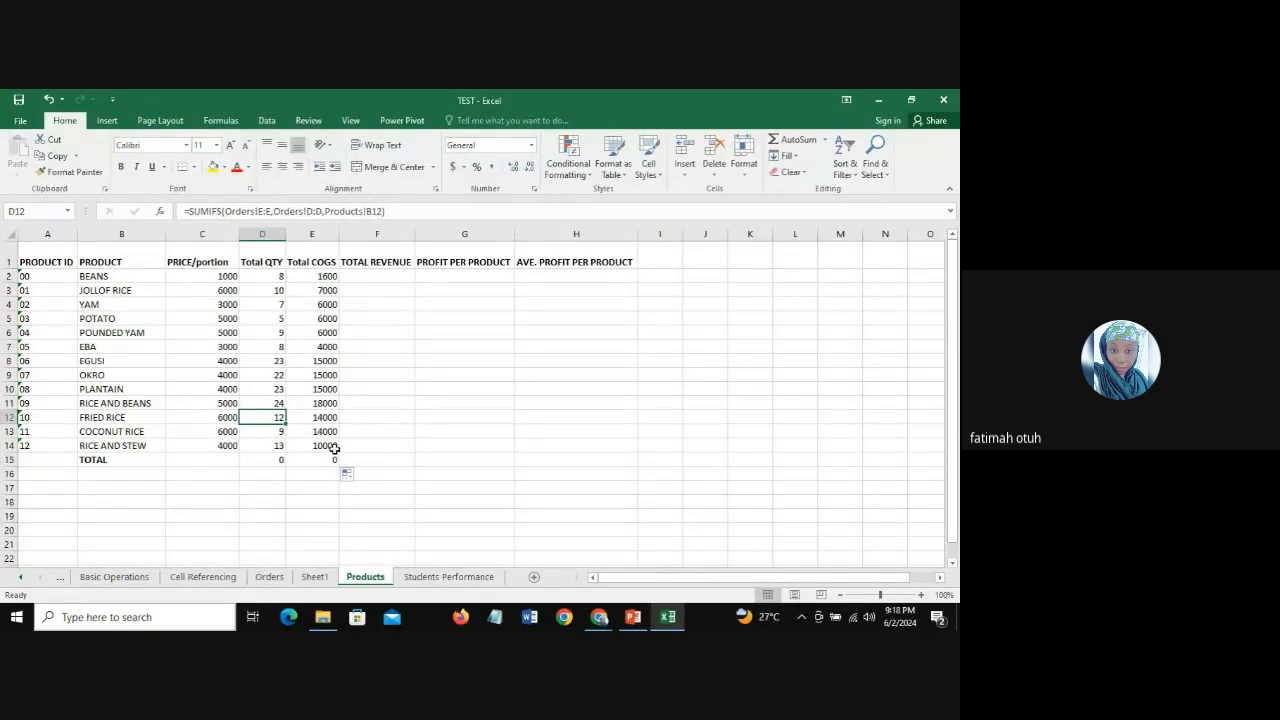
click(314, 276)
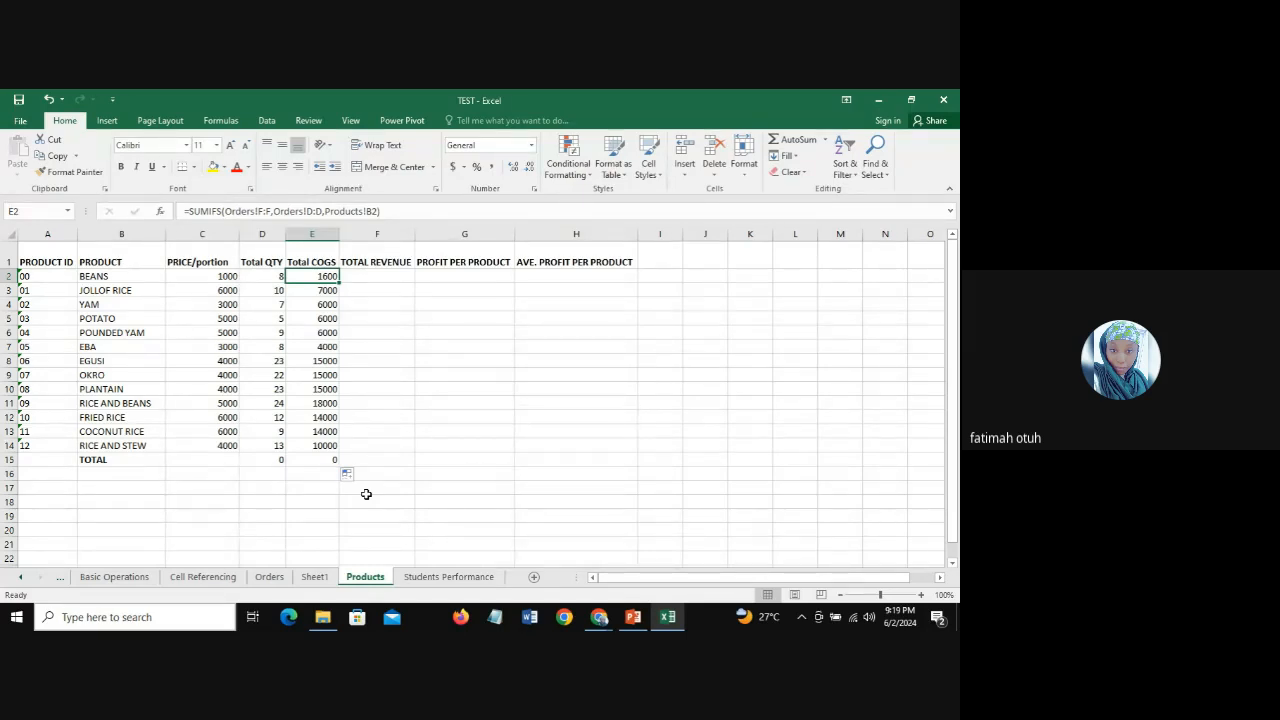
click(101, 279)
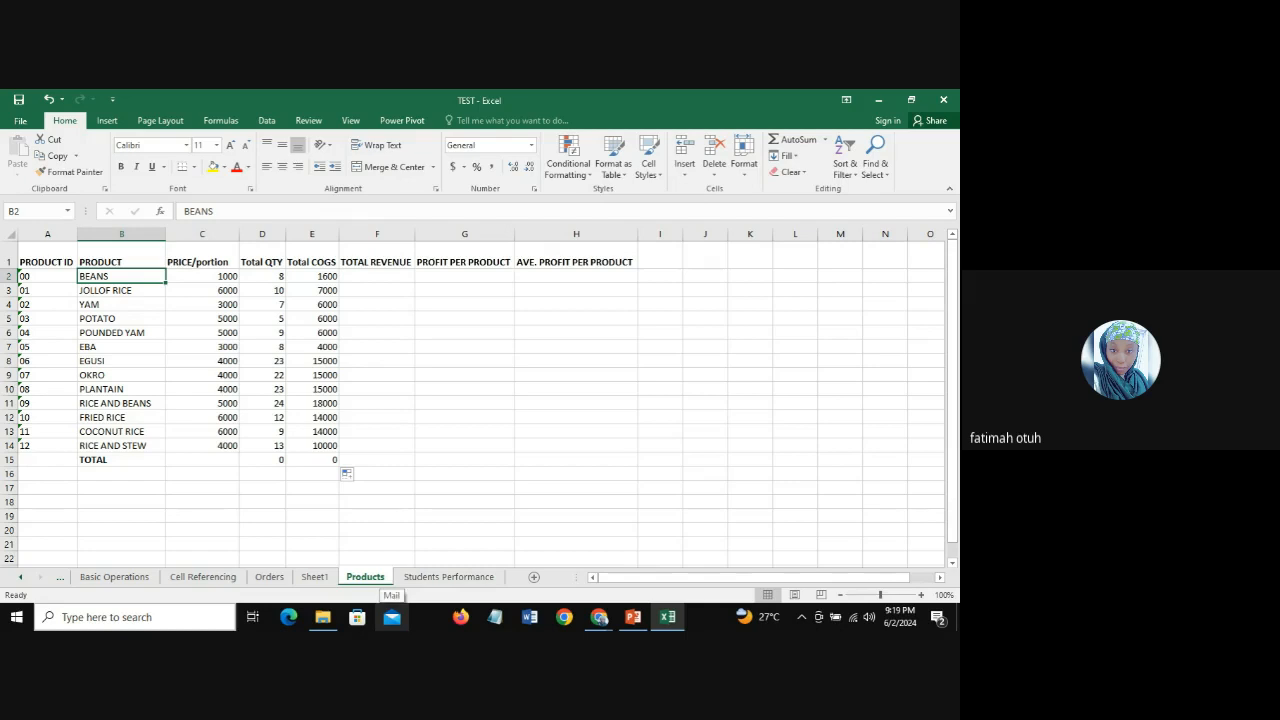
click(393, 275)
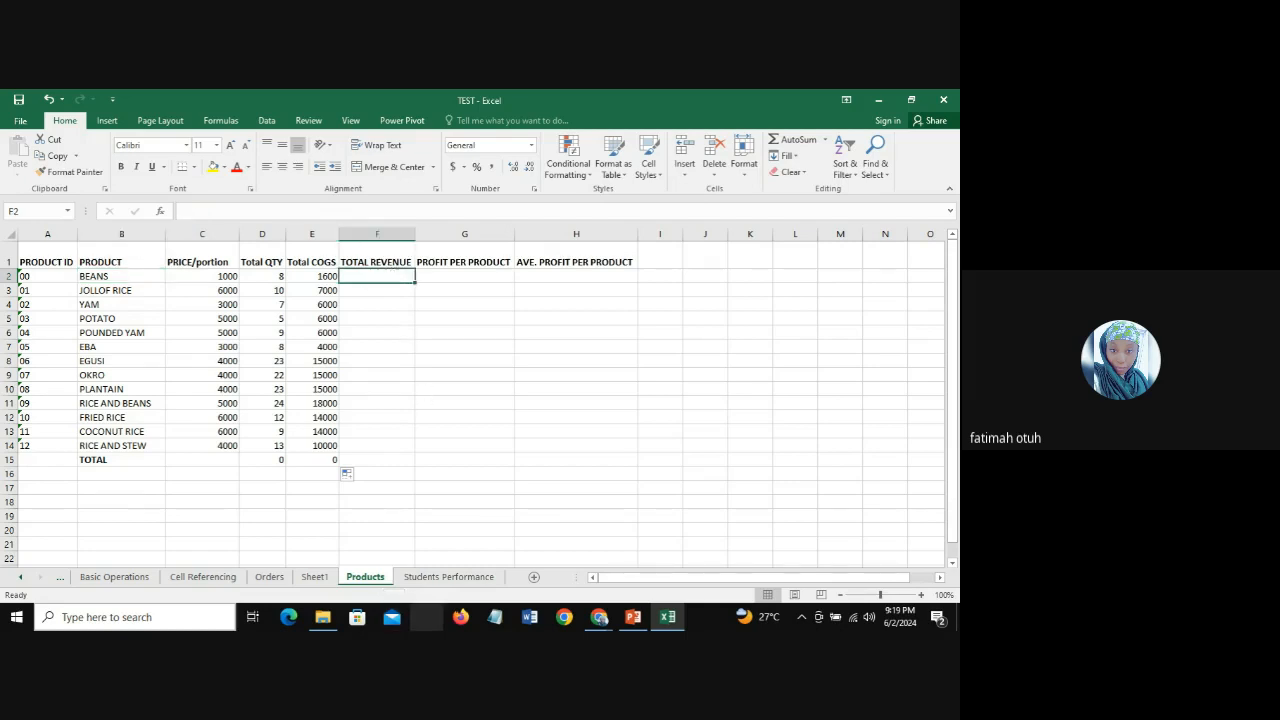
click(297, 276)
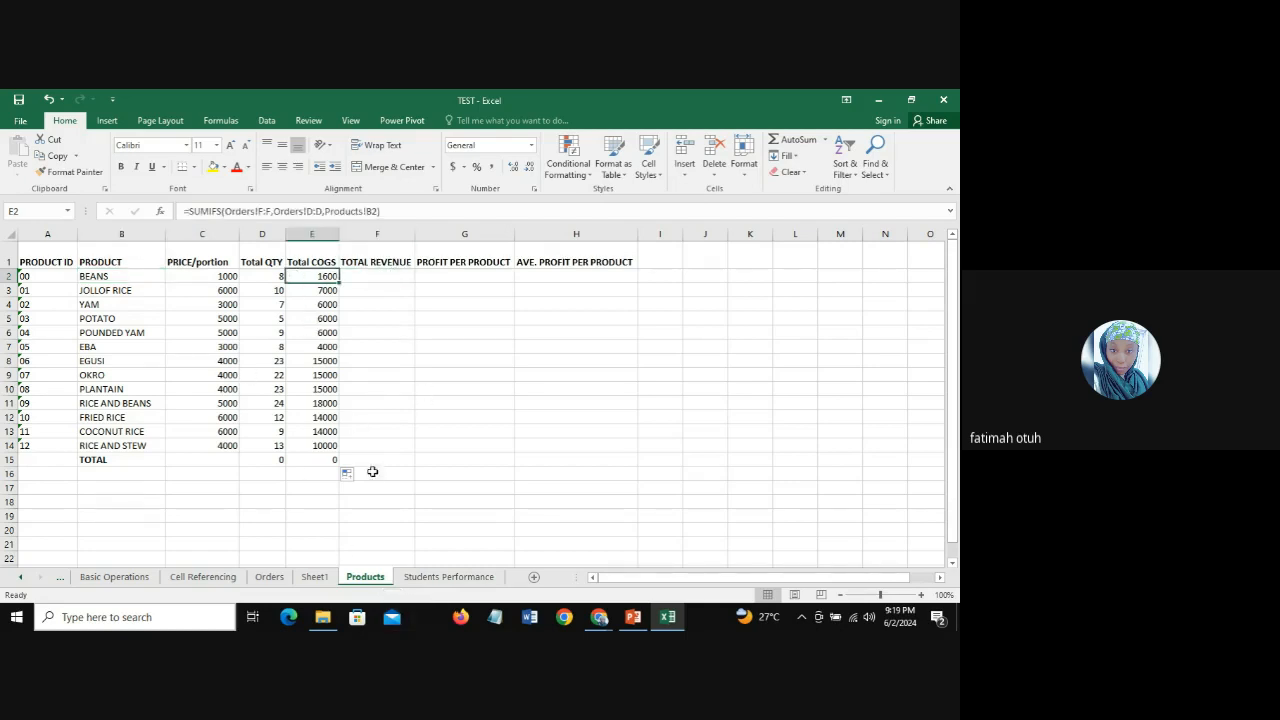
Step: Start a SUMIFS formula in the Total Revenue cell F2 with Orders!K:K as the sum range
click(357, 277)
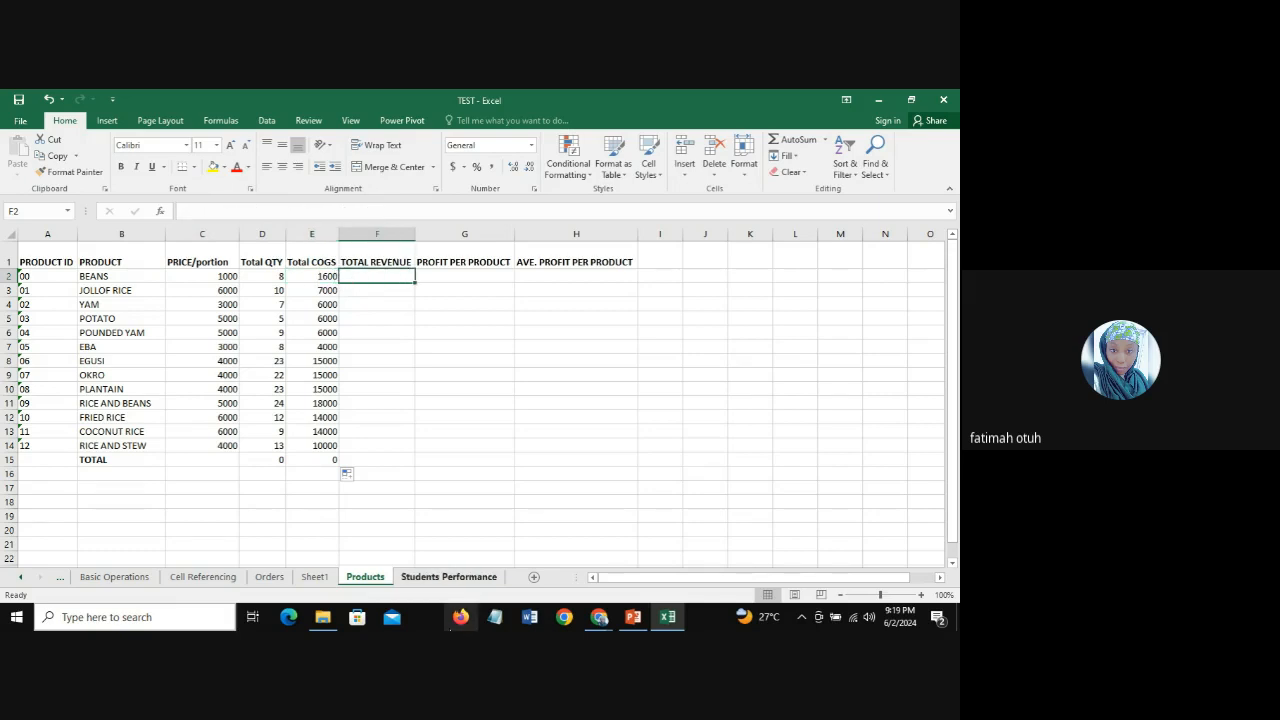
text(=S)
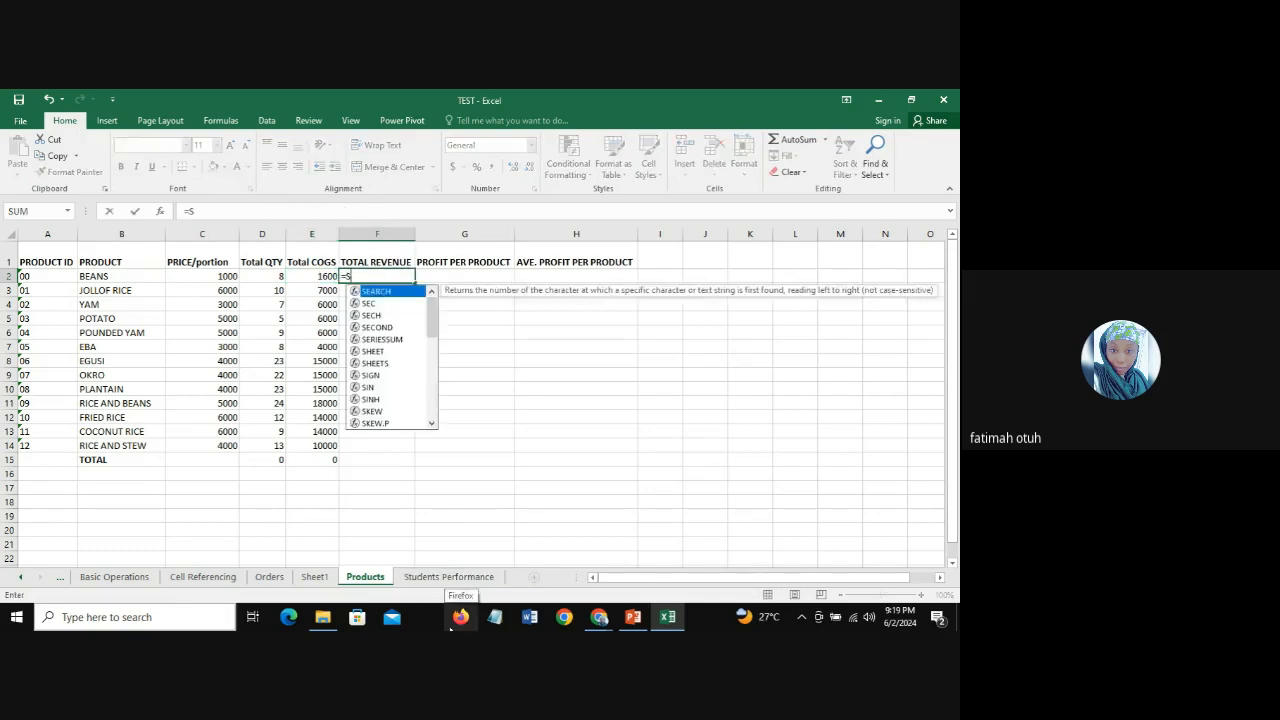
text(UMIFS)
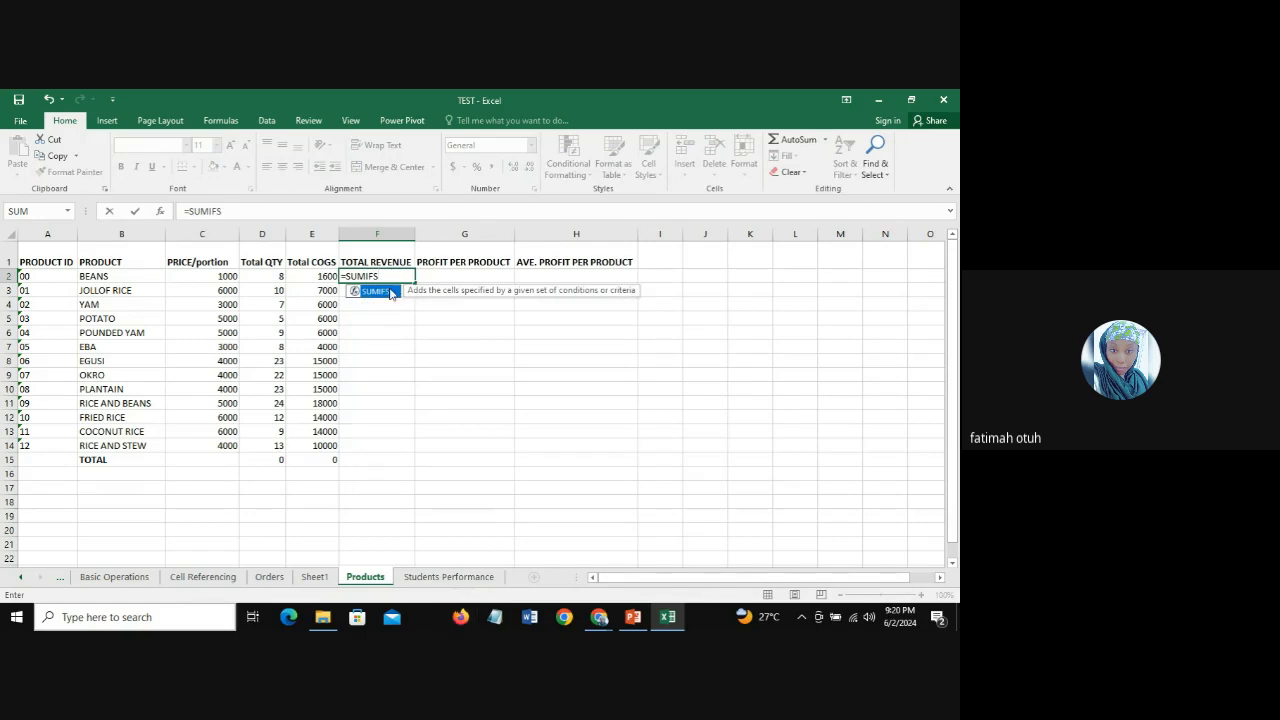
double_click(391, 291)
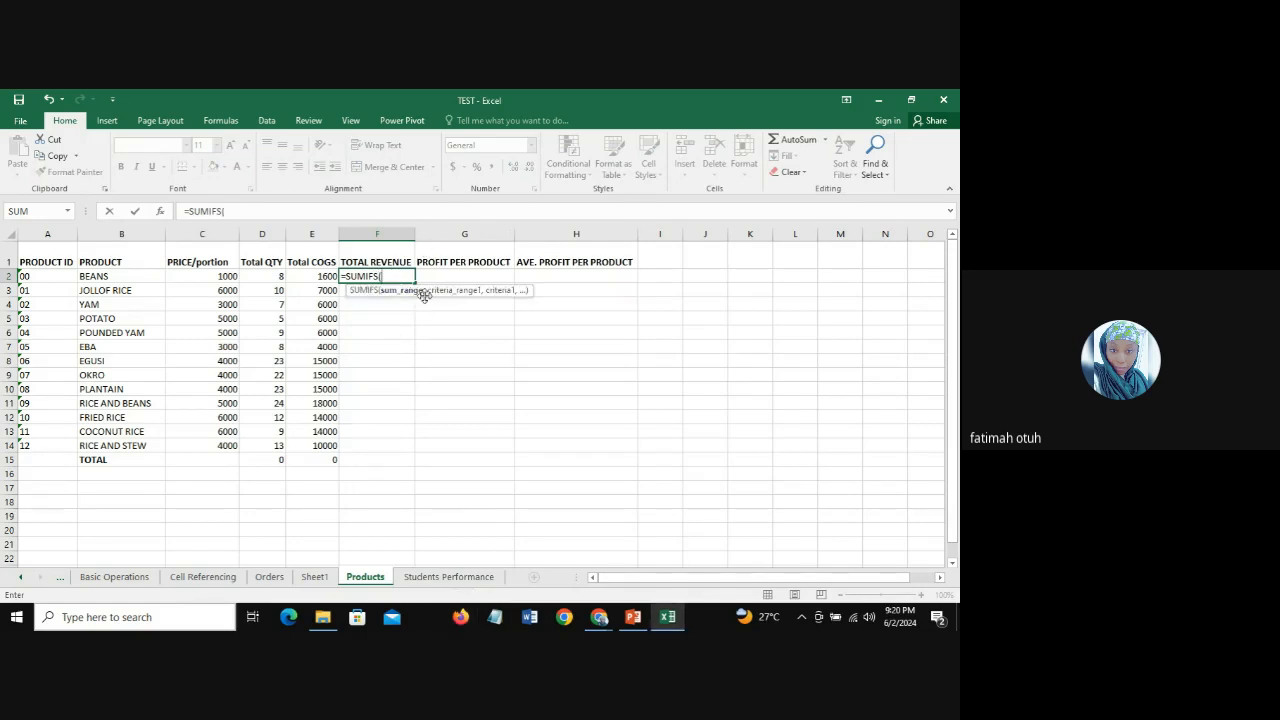
click(270, 577)
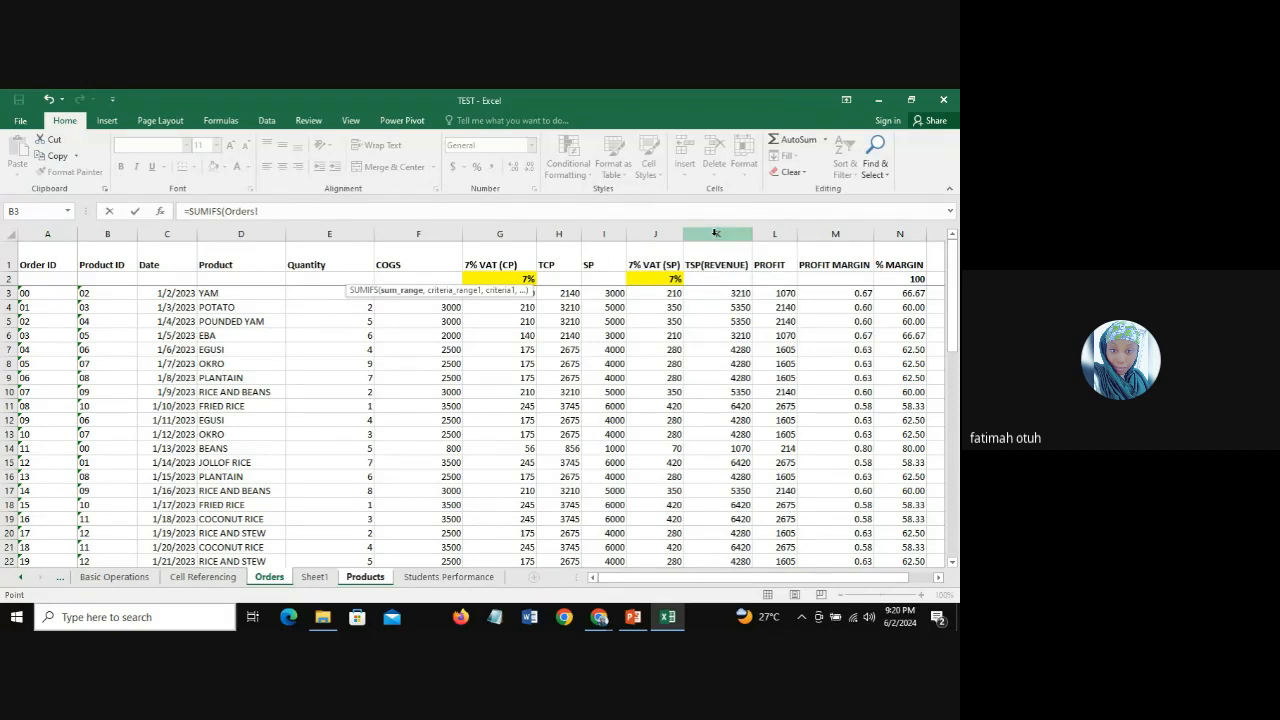
click(716, 233)
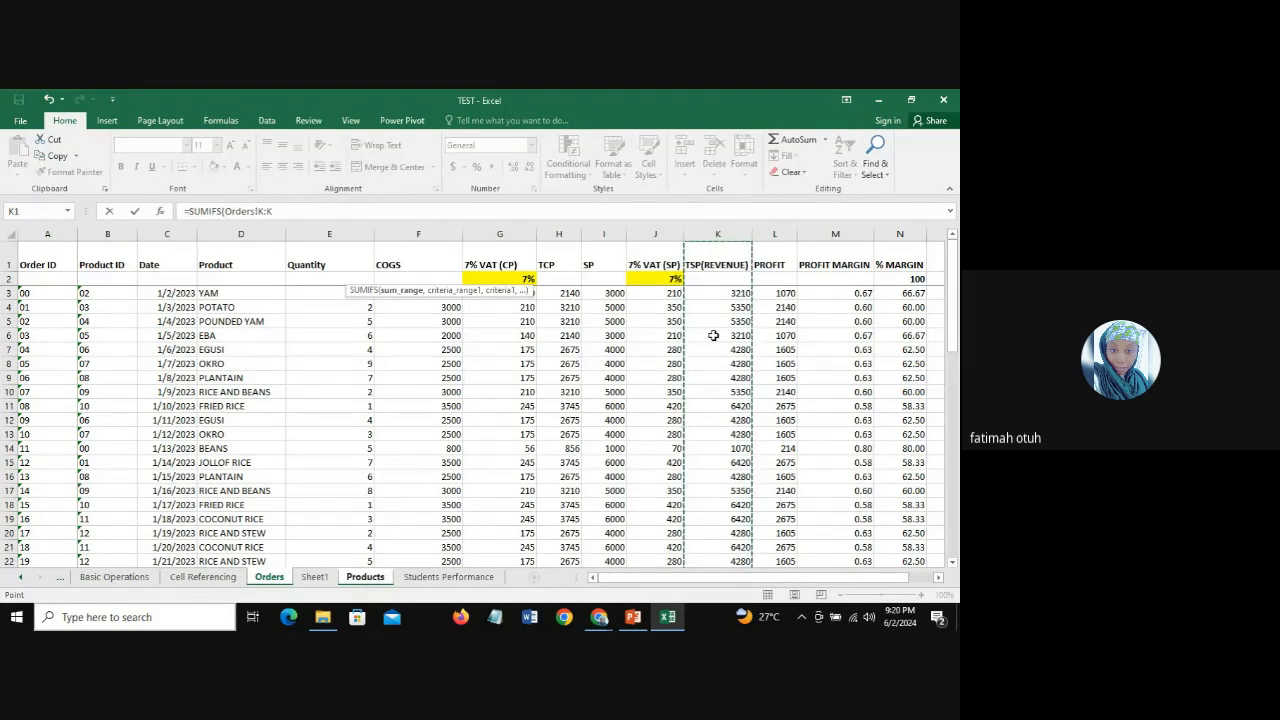
text(,)
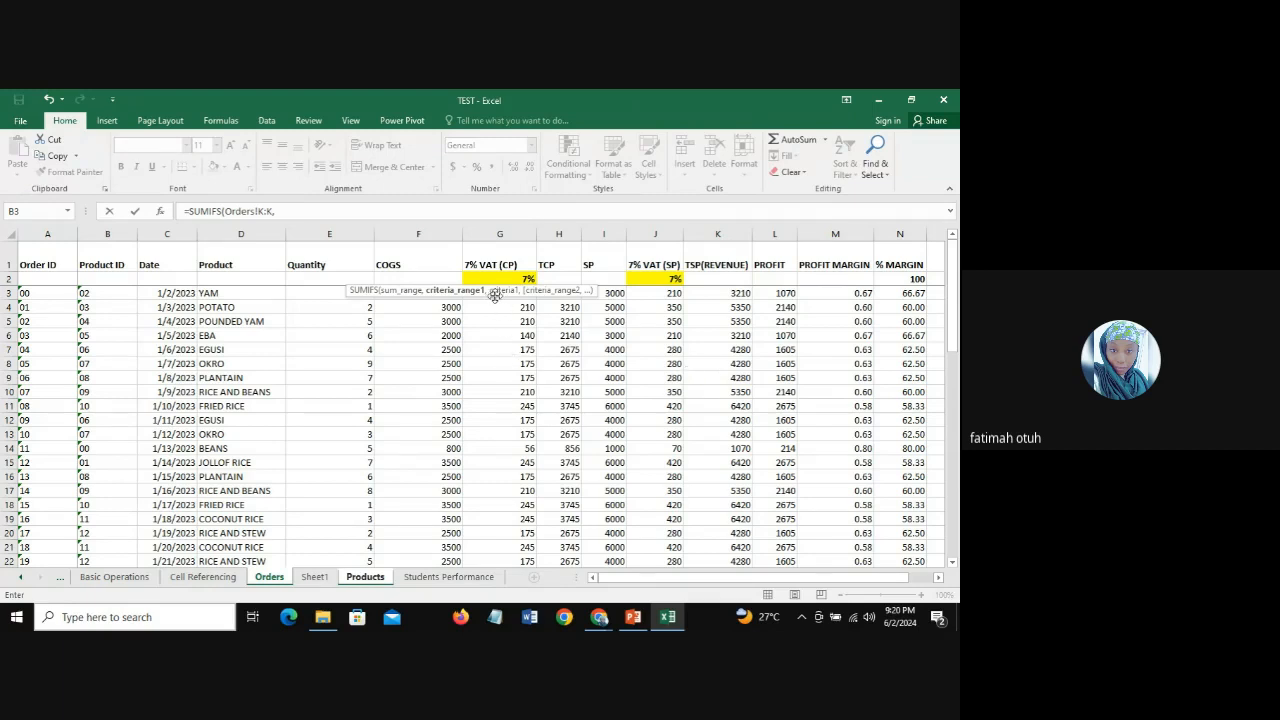
Step: Complete the F2 formula with Orders!D:D as the criteria range and Products!B2 as the criterion
click(240, 233)
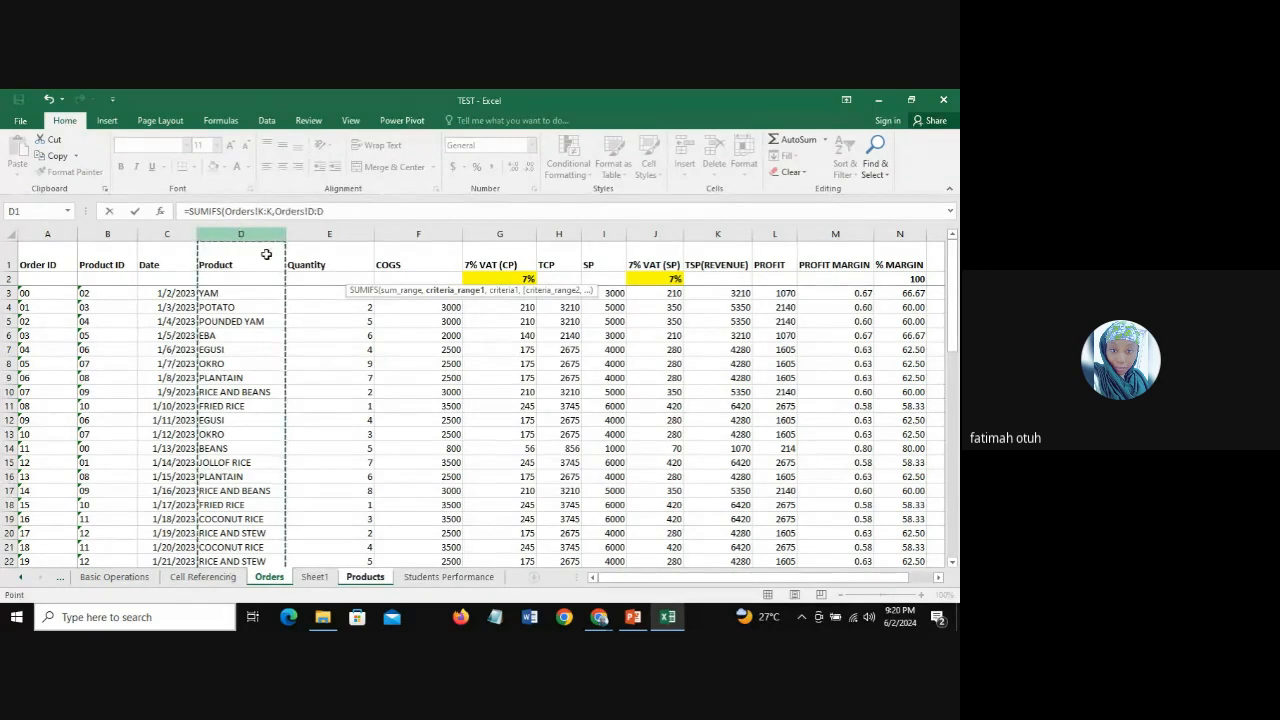
text(,)
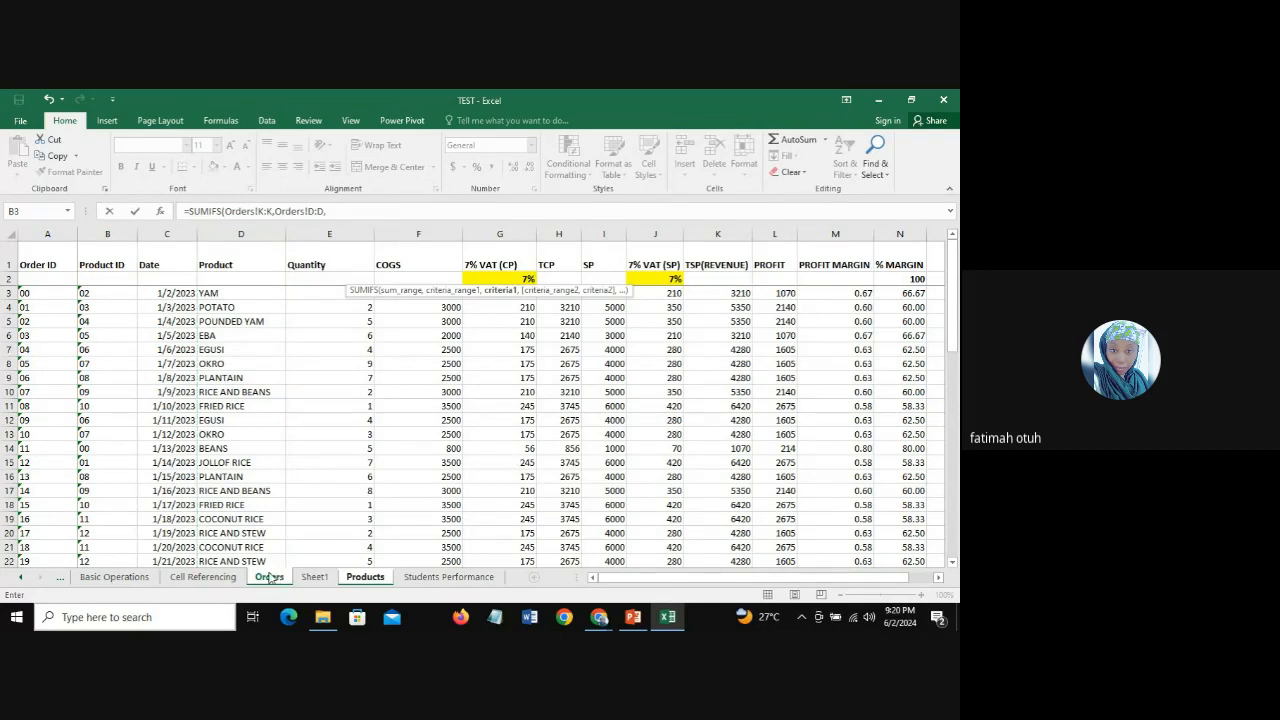
click(364, 577)
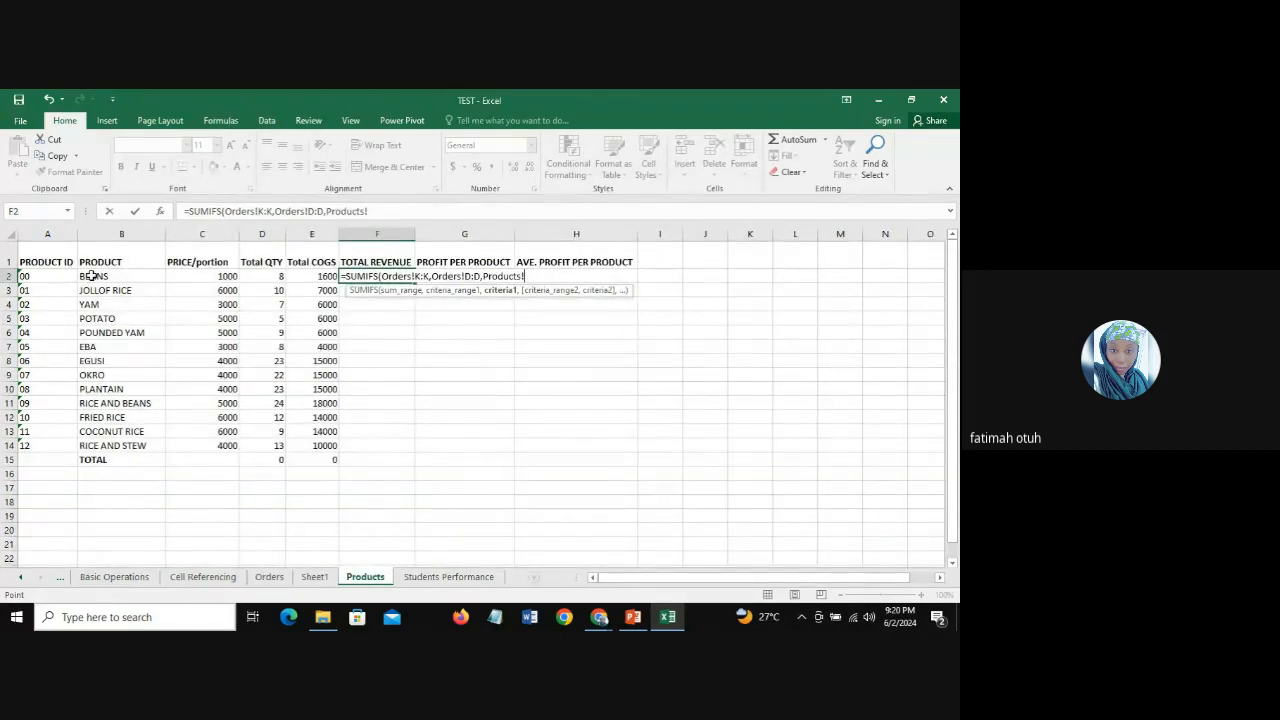
click(95, 276)
text())
key(Return)
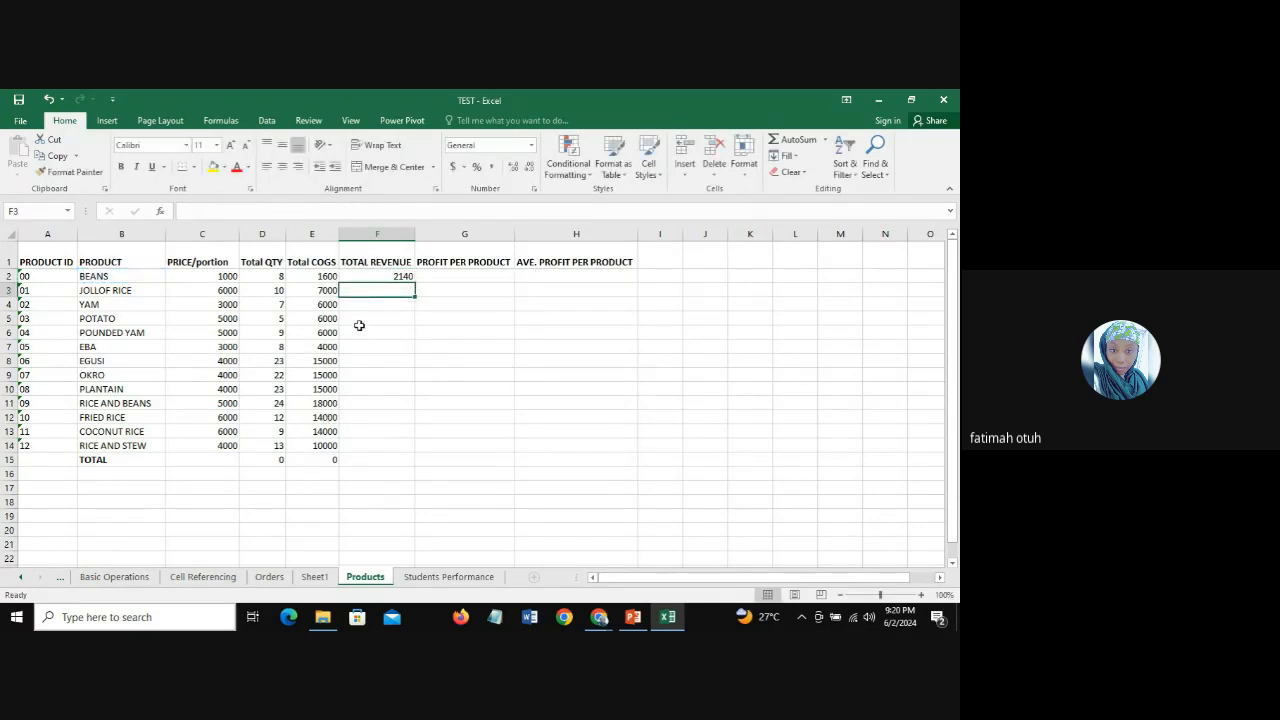
Step: Fill the Total Revenue formula from F2 down to F15 and check the formula in F14
click(372, 275)
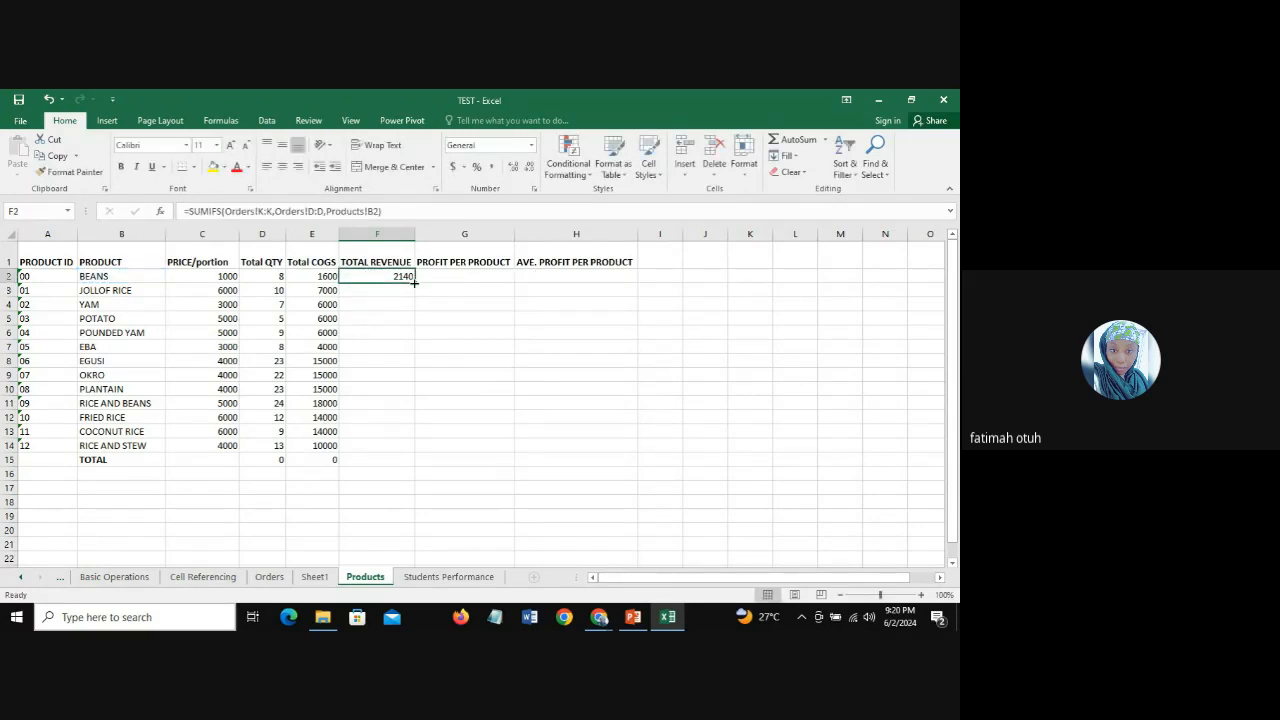
drag(414, 283, 414, 465)
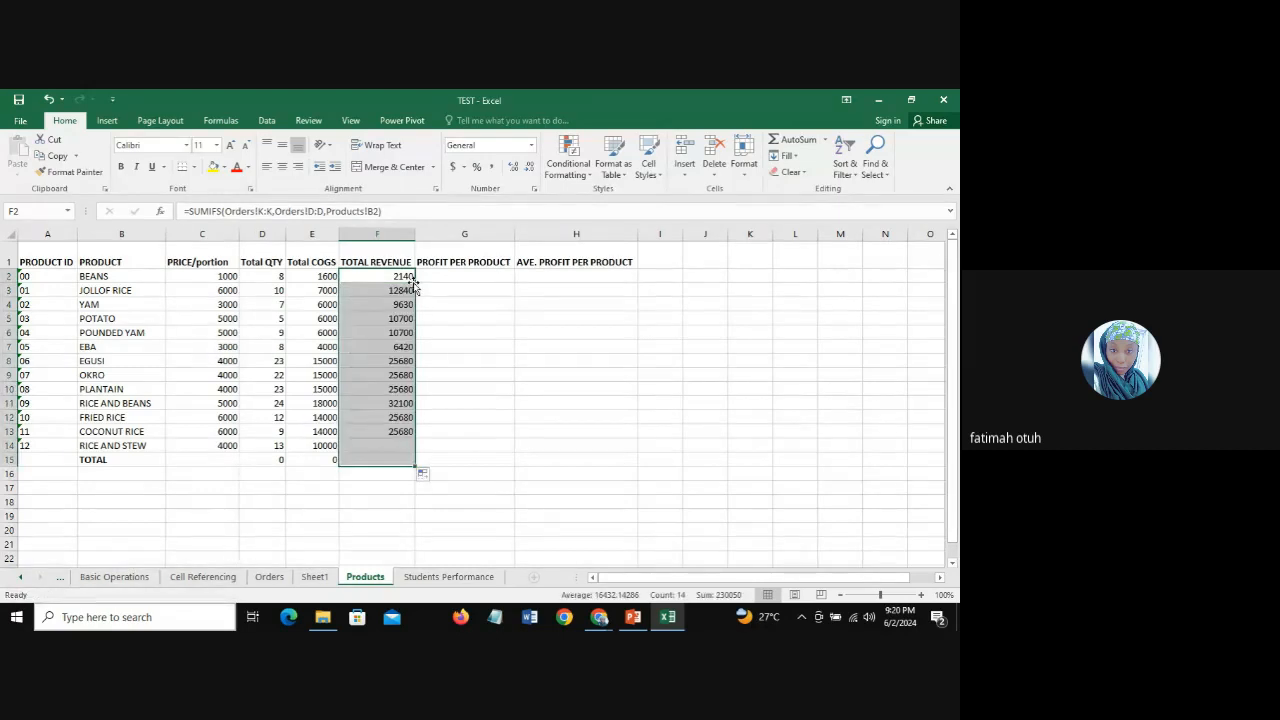
click(390, 445)
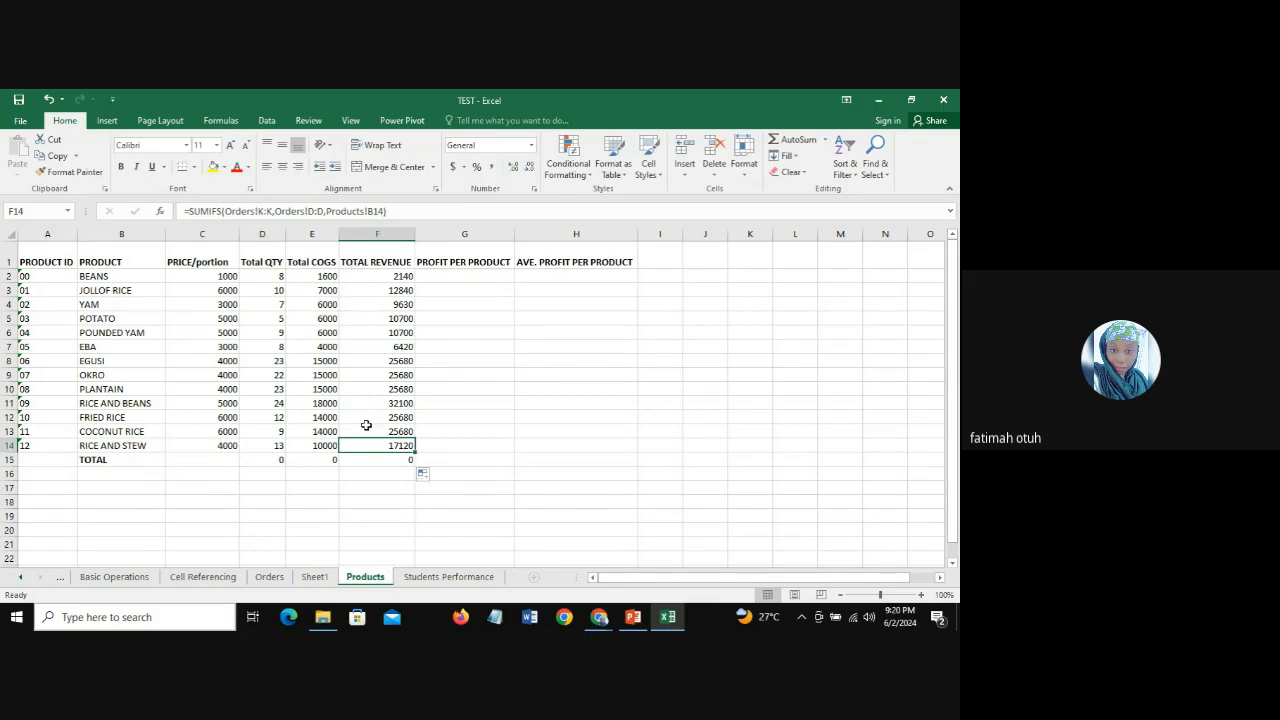
Step: Compare the Total COGS and Total Revenue values and formulas for BEANS, JOLLOF RICE and YAM
click(326, 277)
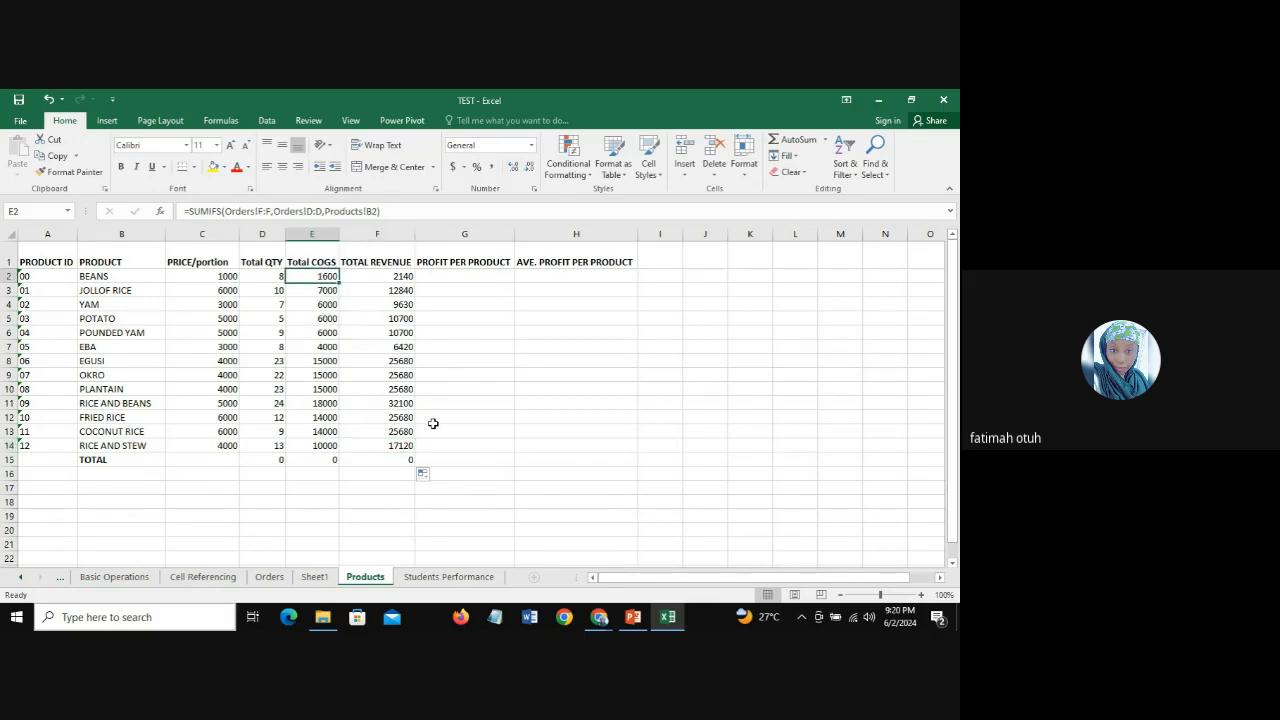
click(386, 276)
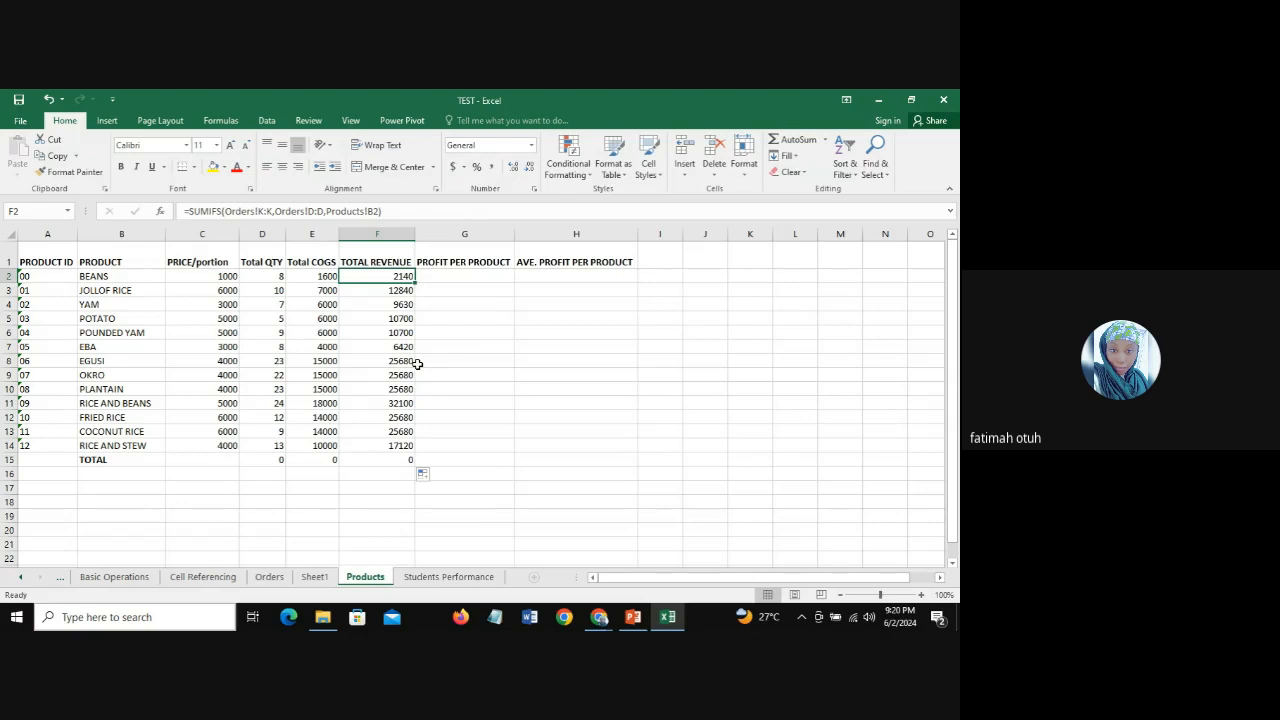
click(320, 292)
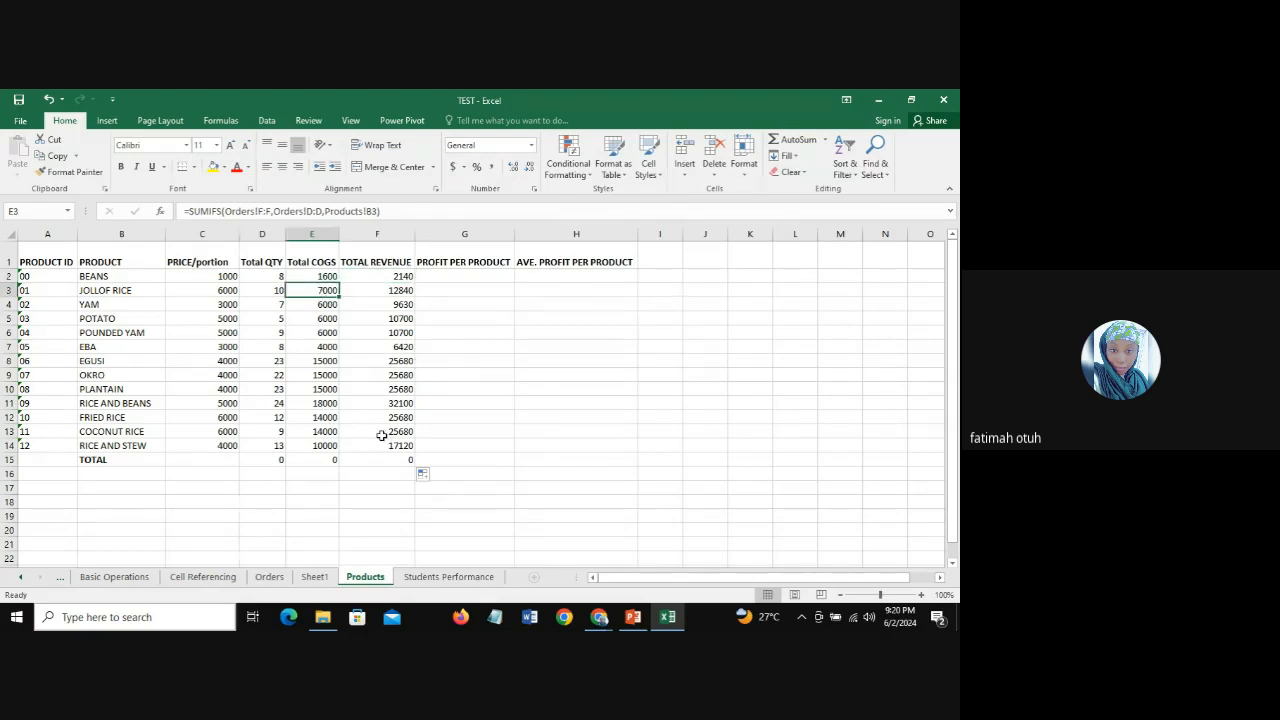
click(385, 289)
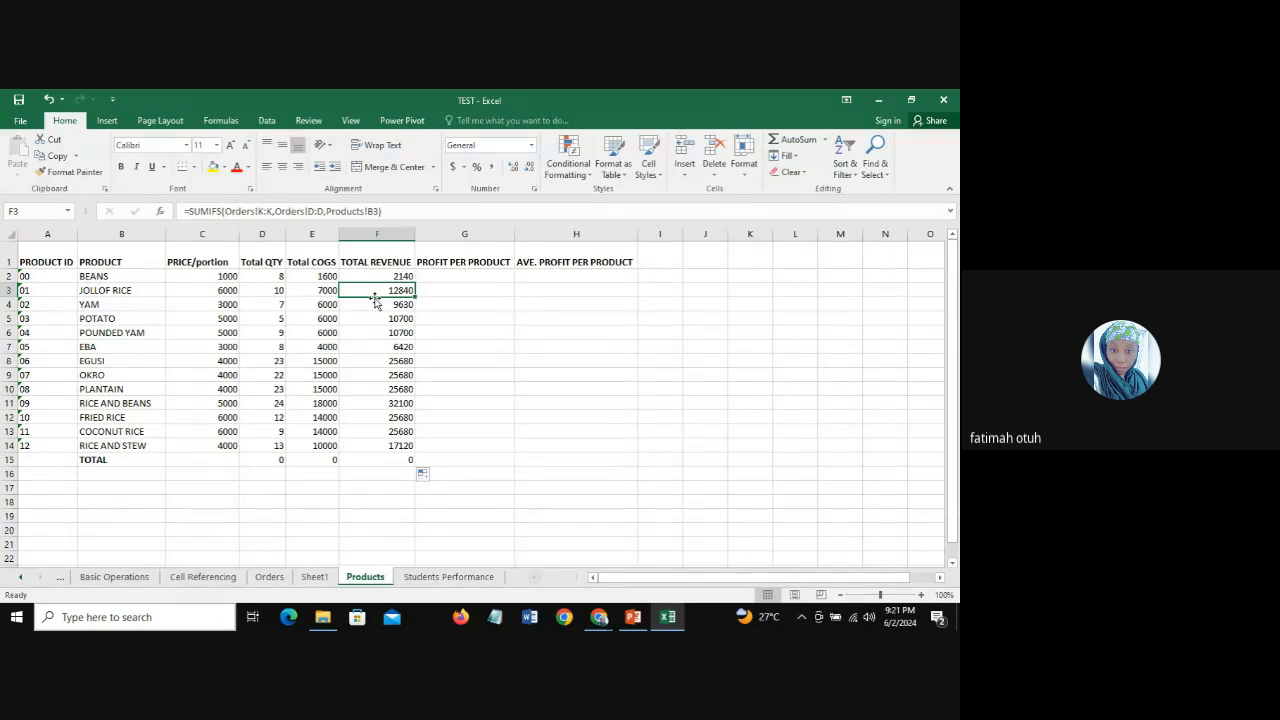
click(315, 290)
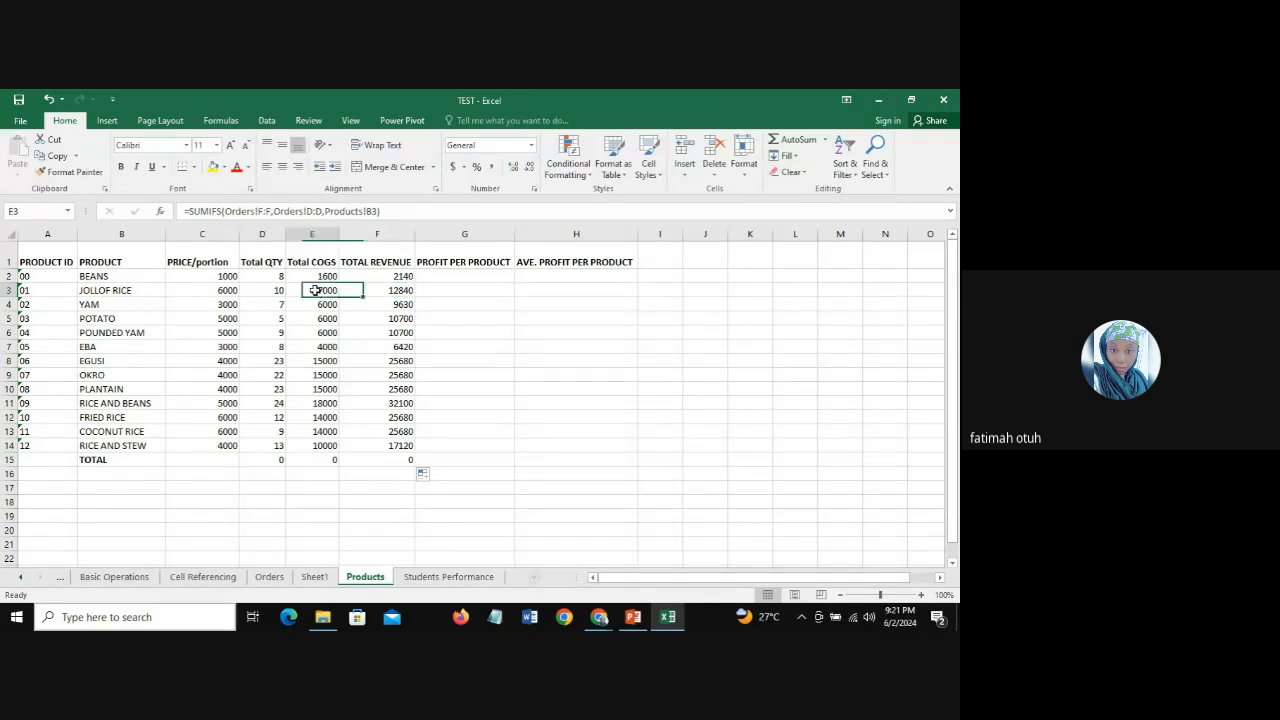
click(400, 288)
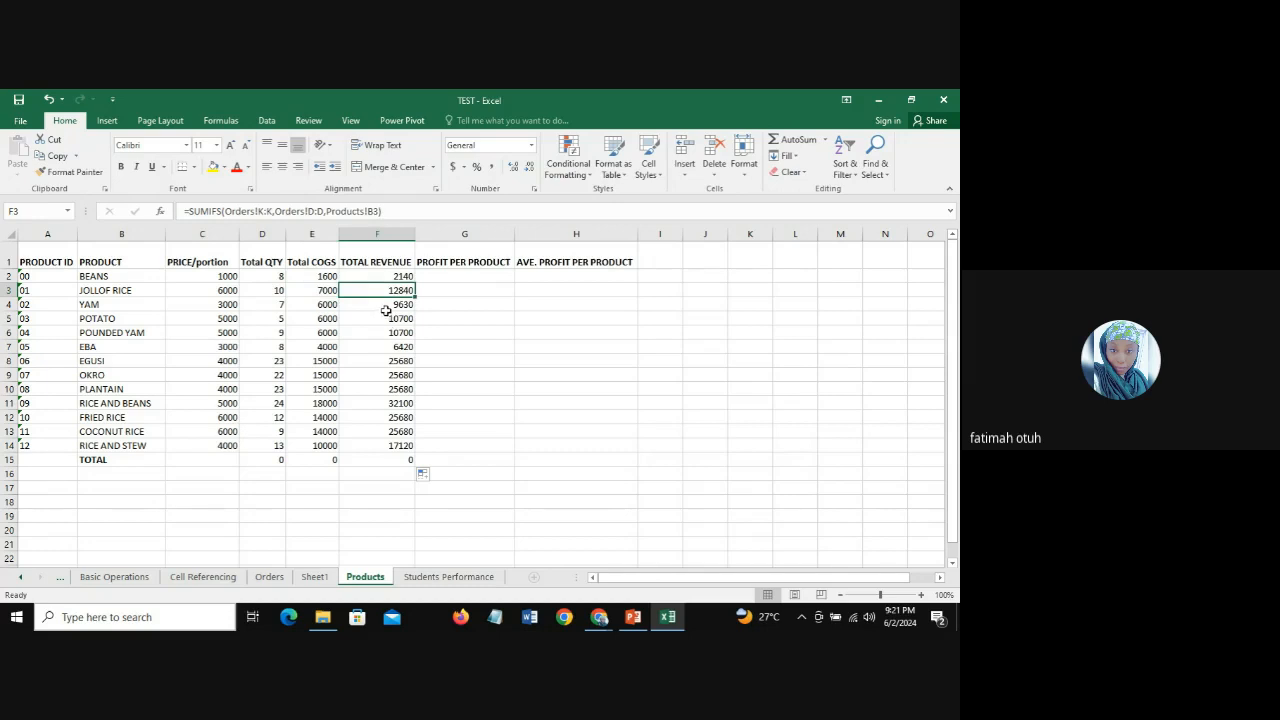
click(386, 302)
click(309, 304)
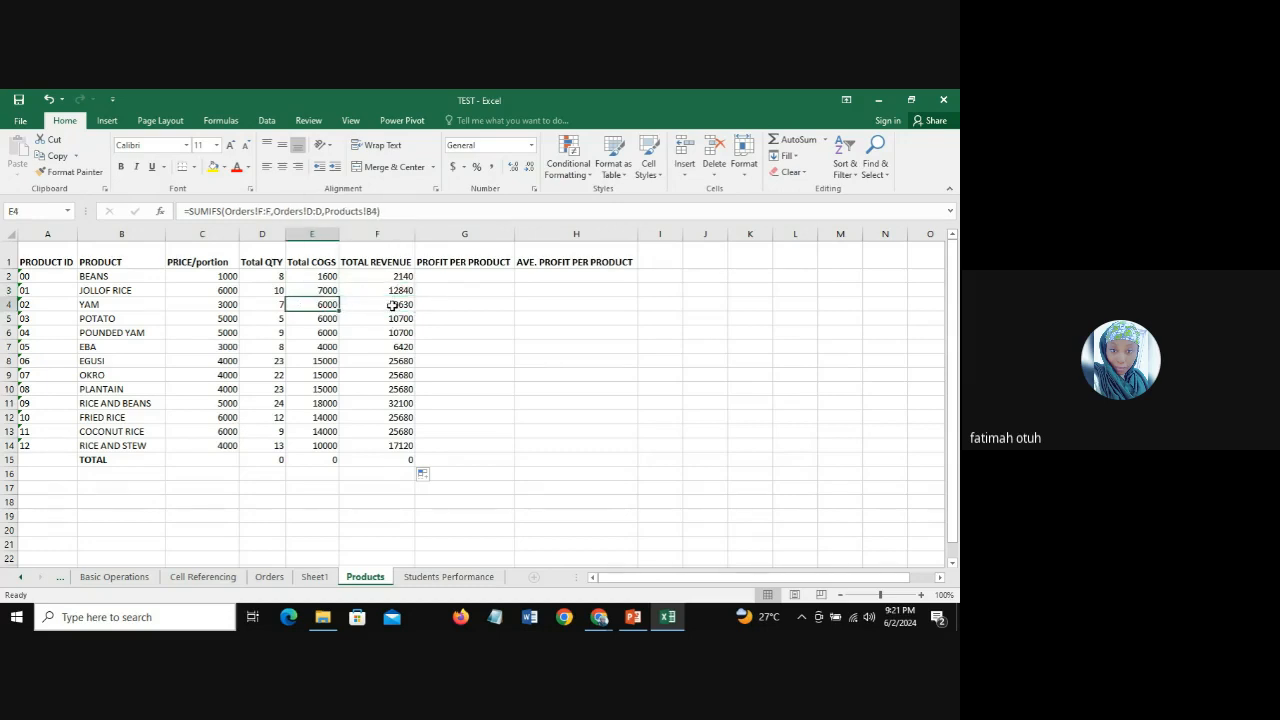
click(391, 304)
Step: Check the Total Revenue formulas for products between POTATO and FRIED RICE
click(397, 318)
click(397, 333)
click(400, 361)
click(400, 375)
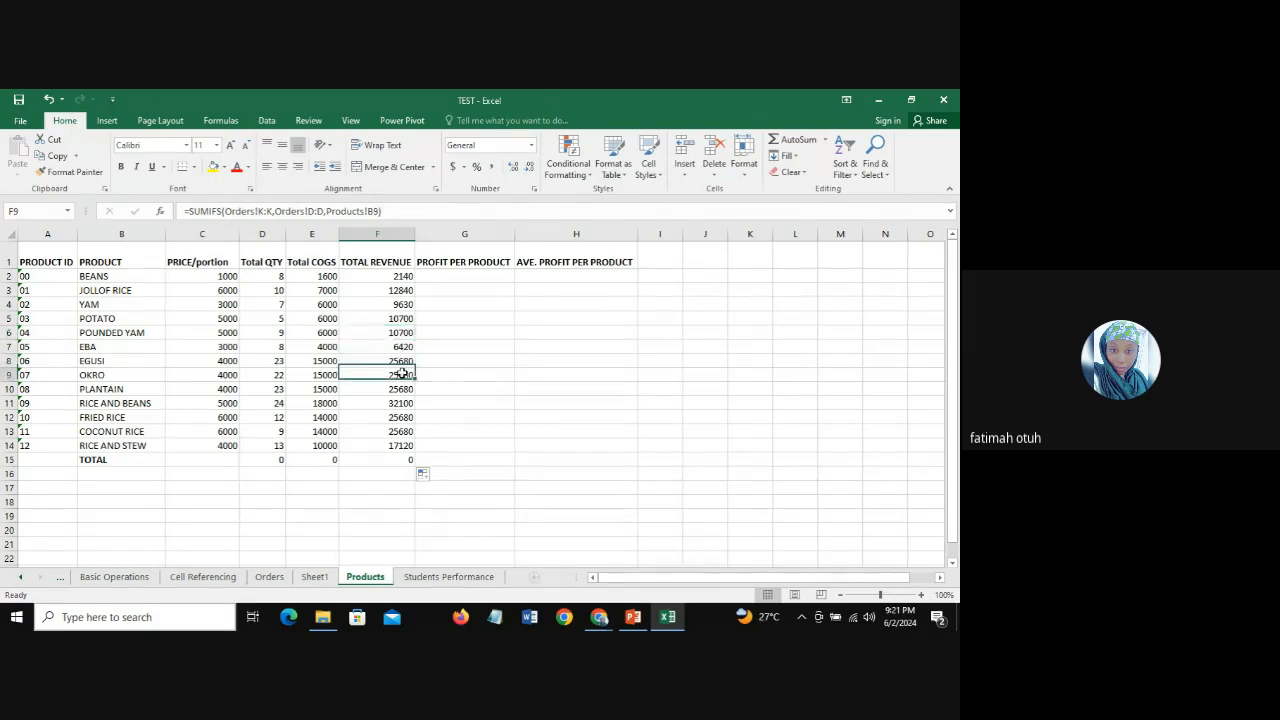
click(400, 389)
click(400, 403)
click(400, 417)
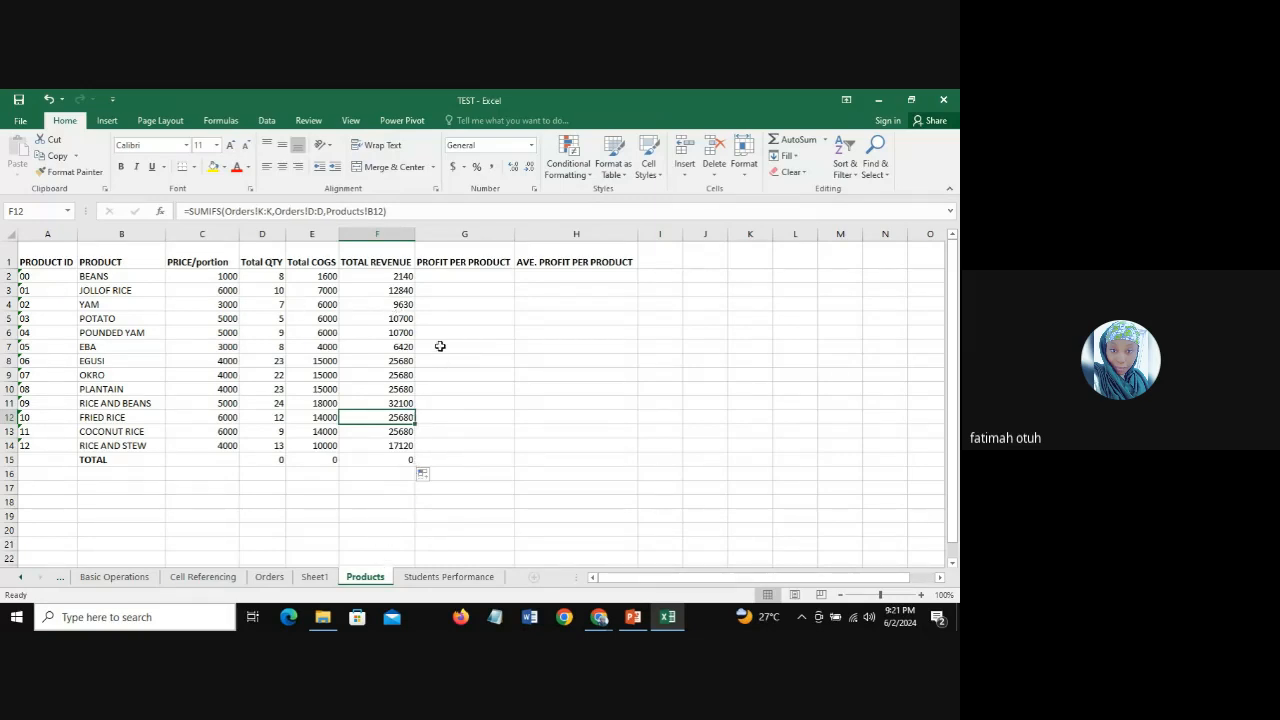
Step: Enter =SUMIFS(Orders!L:L,Orders!D:D,Products!B2) in G2 for profit per product and fill it down to G15
click(474, 277)
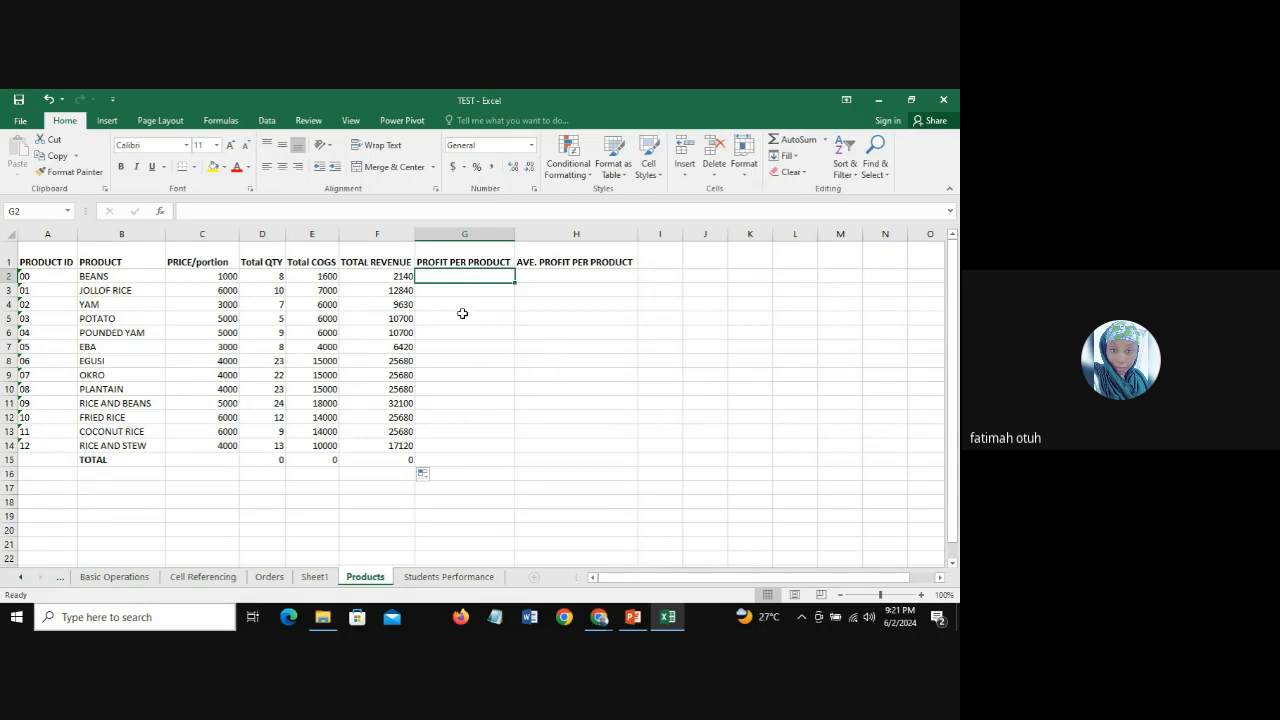
text(=)
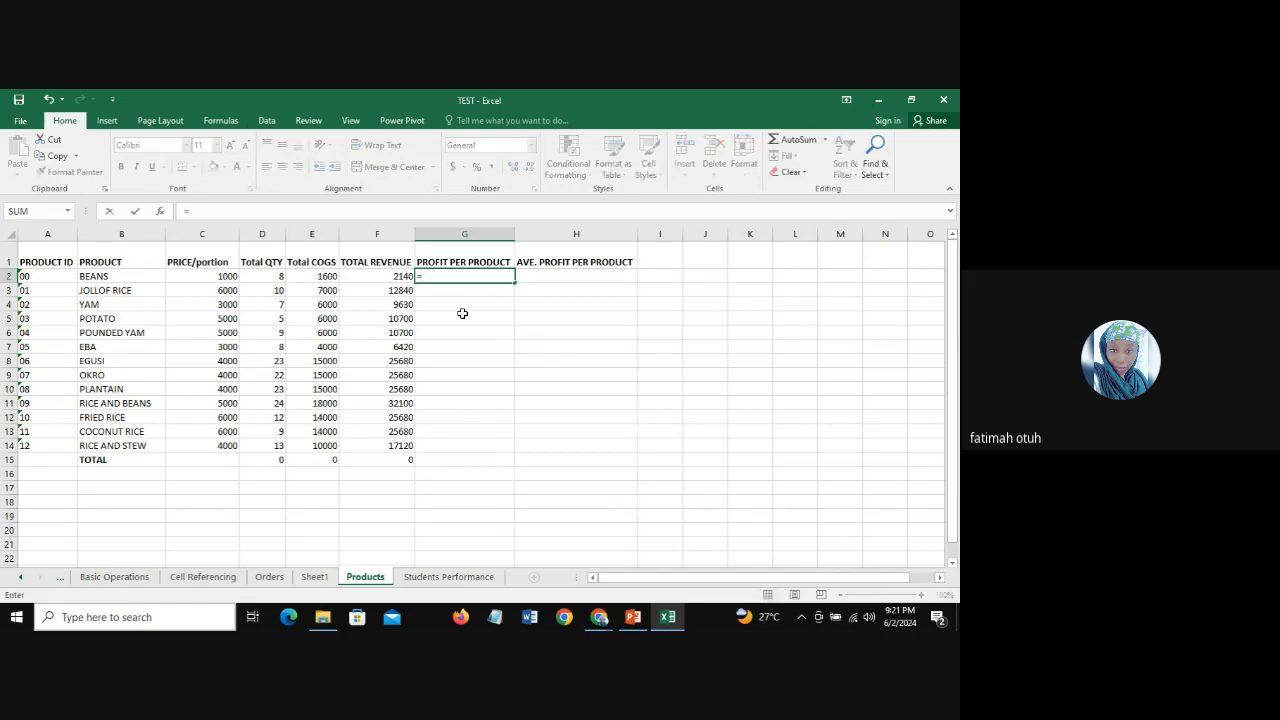
text(SUMIF)
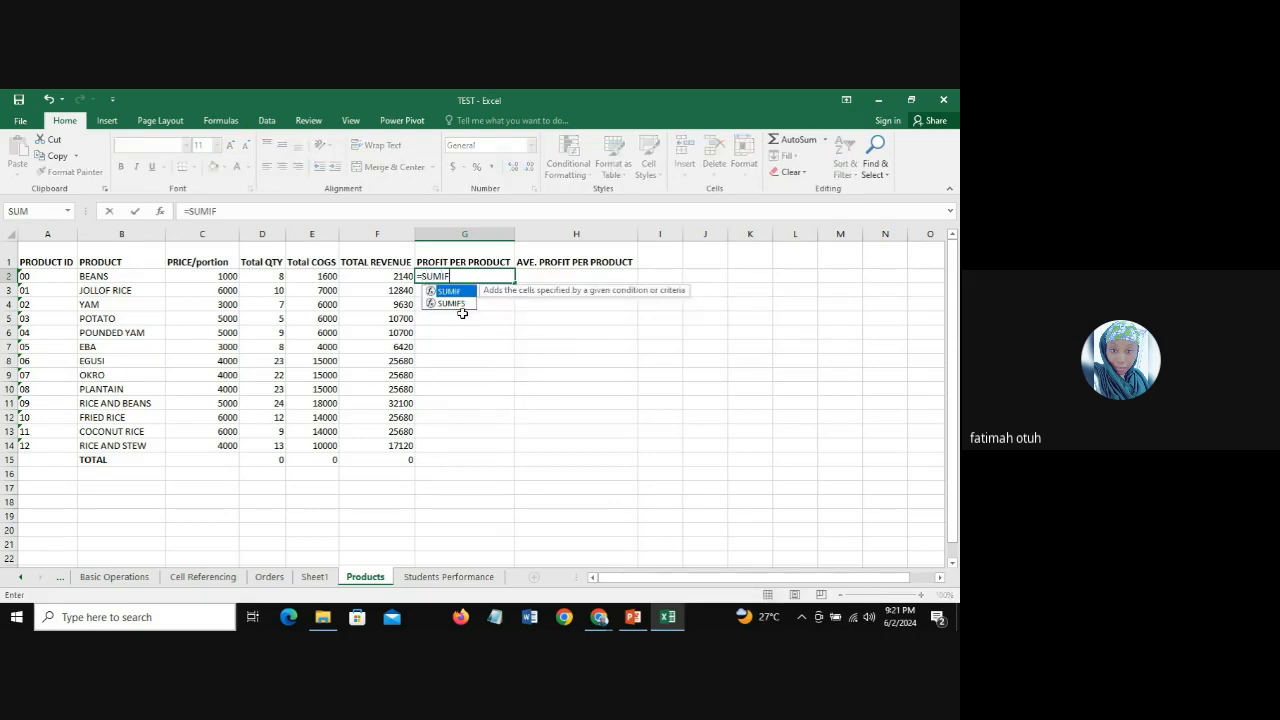
text(S()
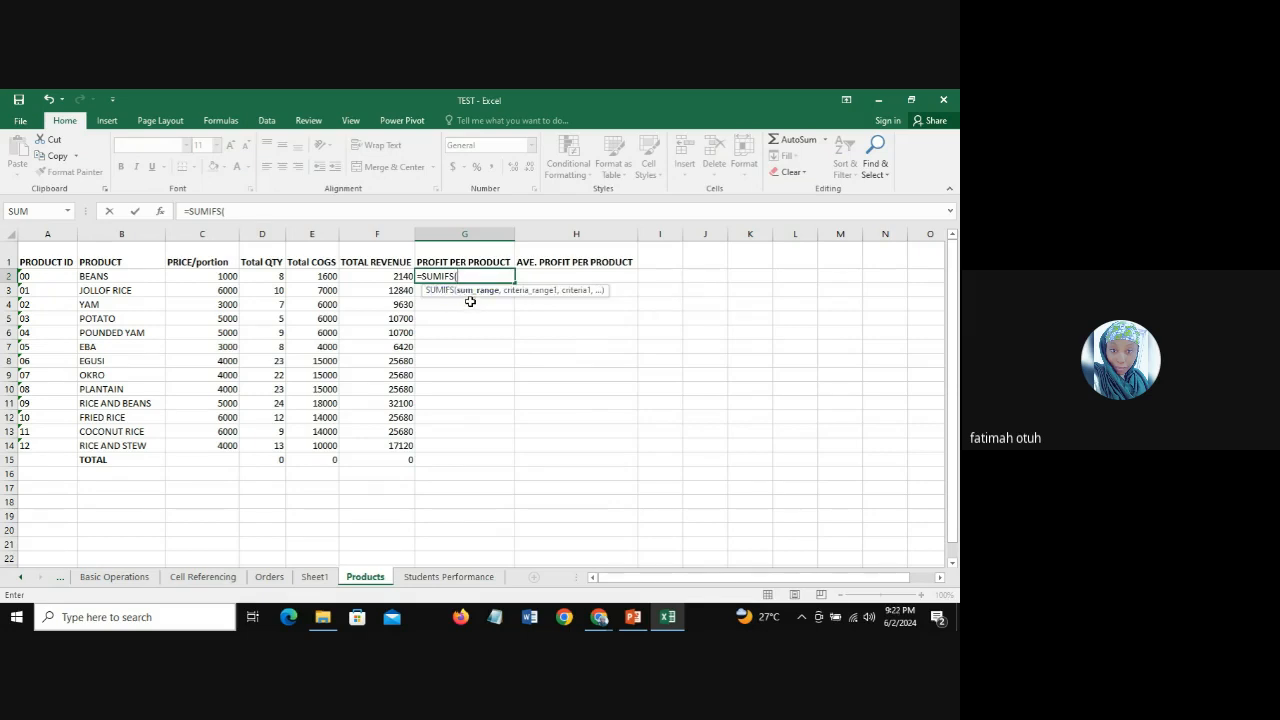
click(269, 580)
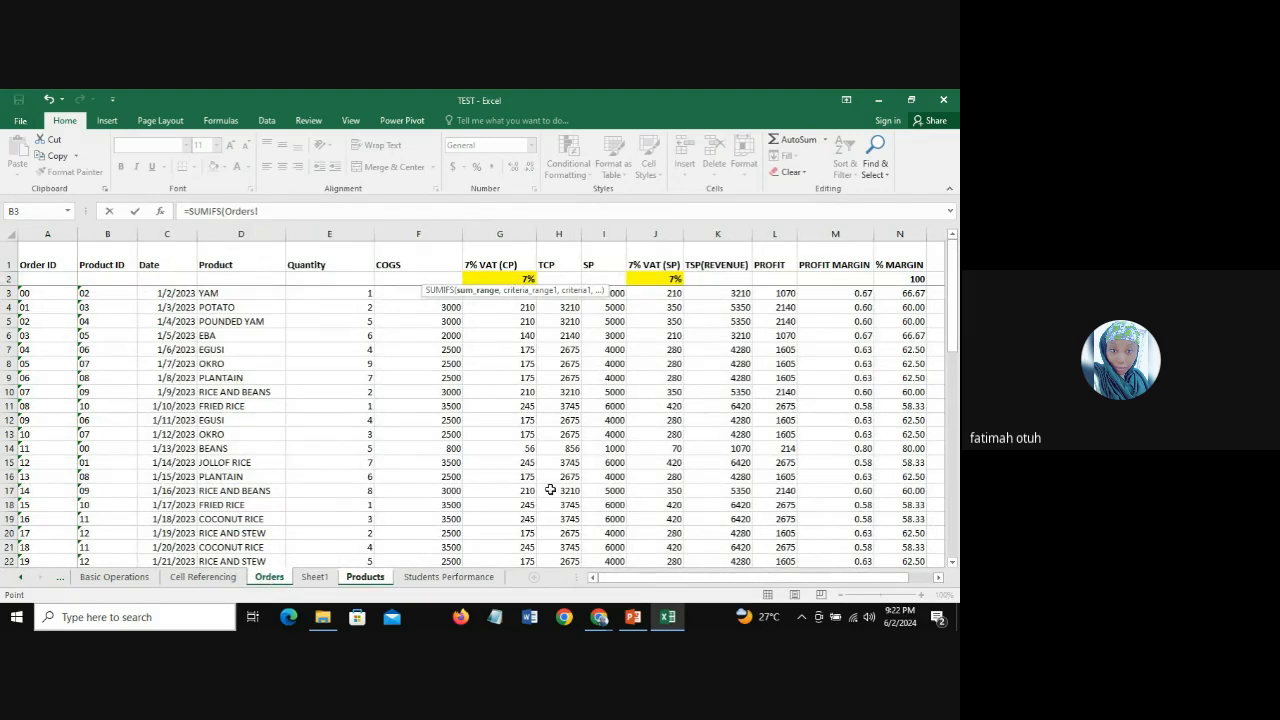
click(781, 233)
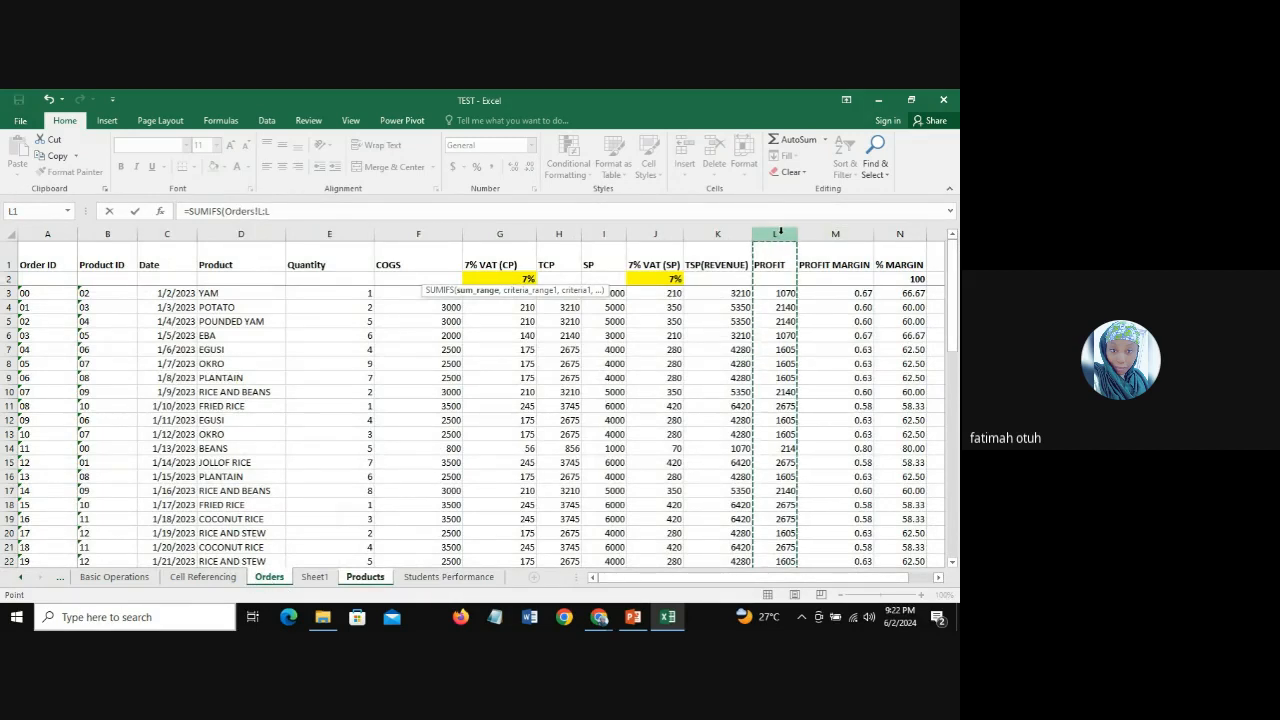
text(,)
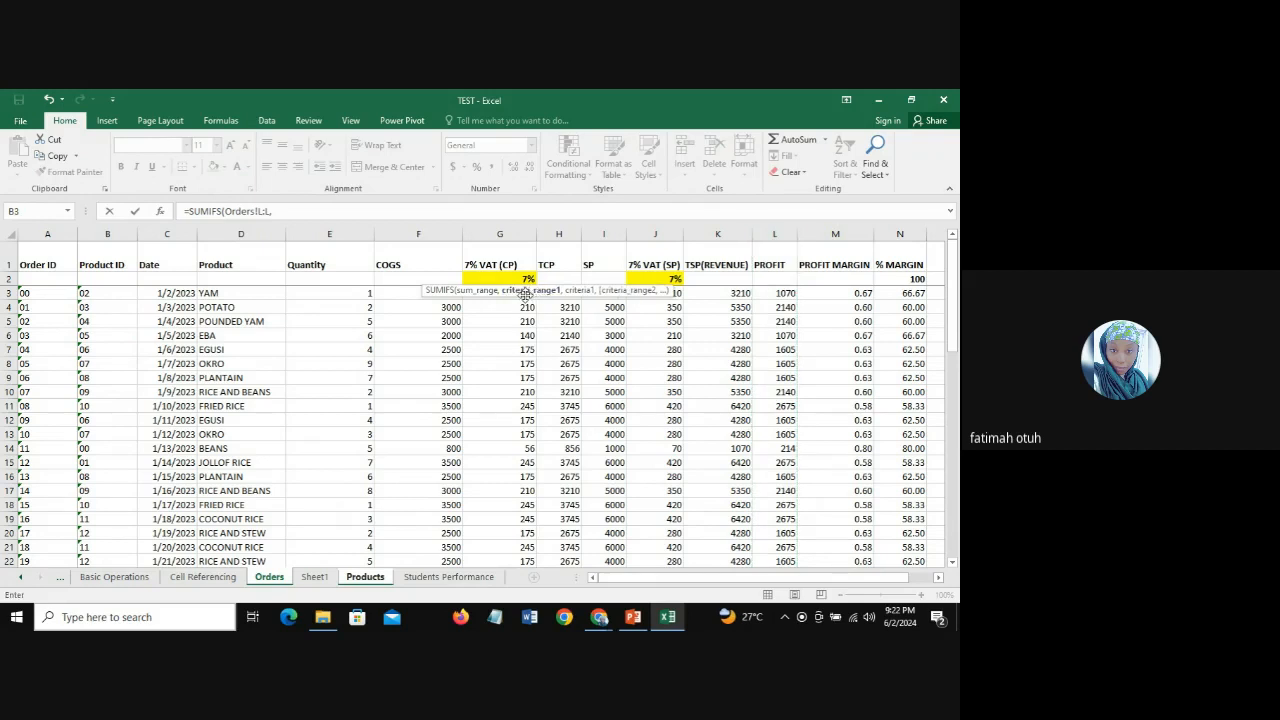
click(227, 233)
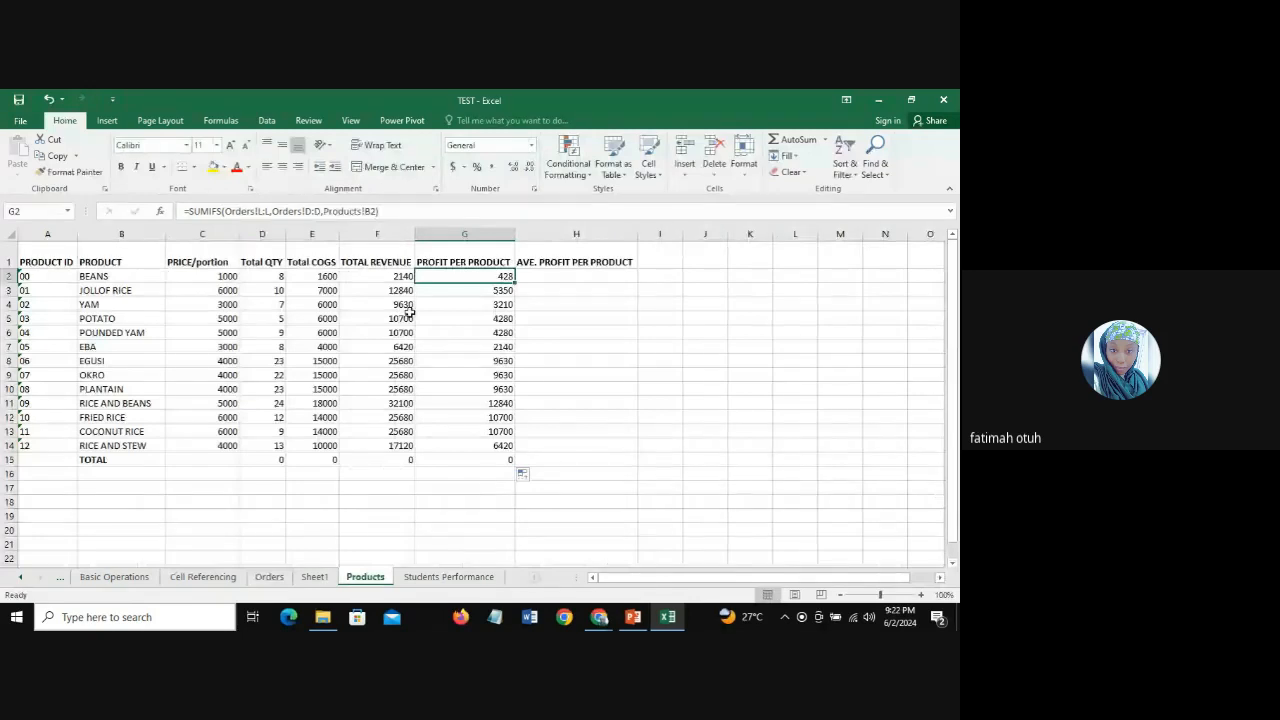
Step: Check the Profit Per Product values and formulas for JOLLOF RICE, RICE AND BEANS, COCONUT RICE, EGUSI to PLANTAIN, and EBA
key(Down)
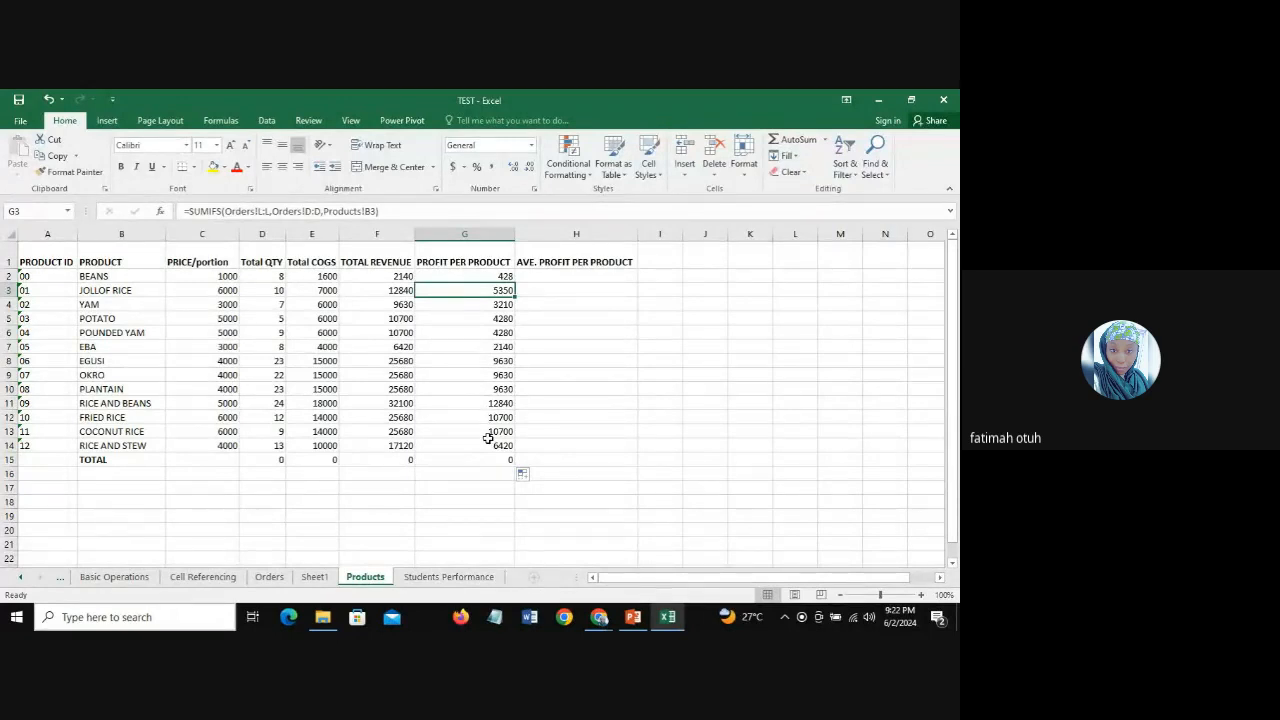
click(472, 402)
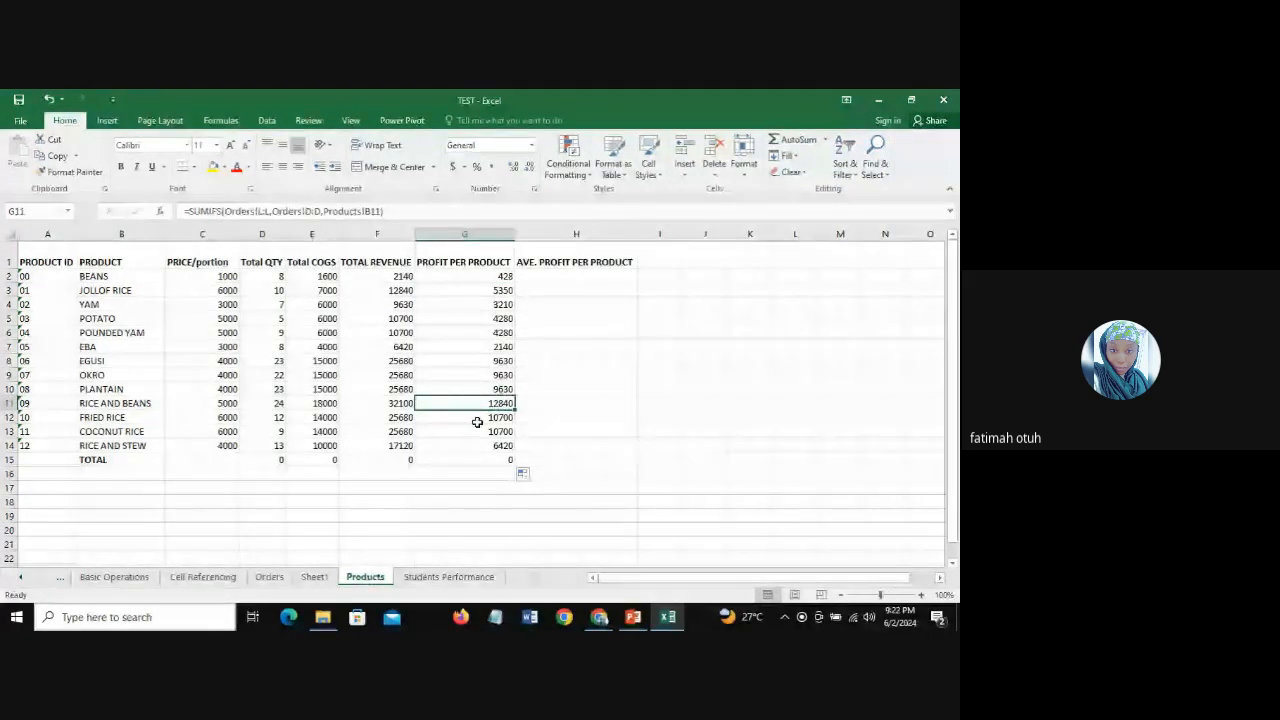
click(477, 419)
click(477, 431)
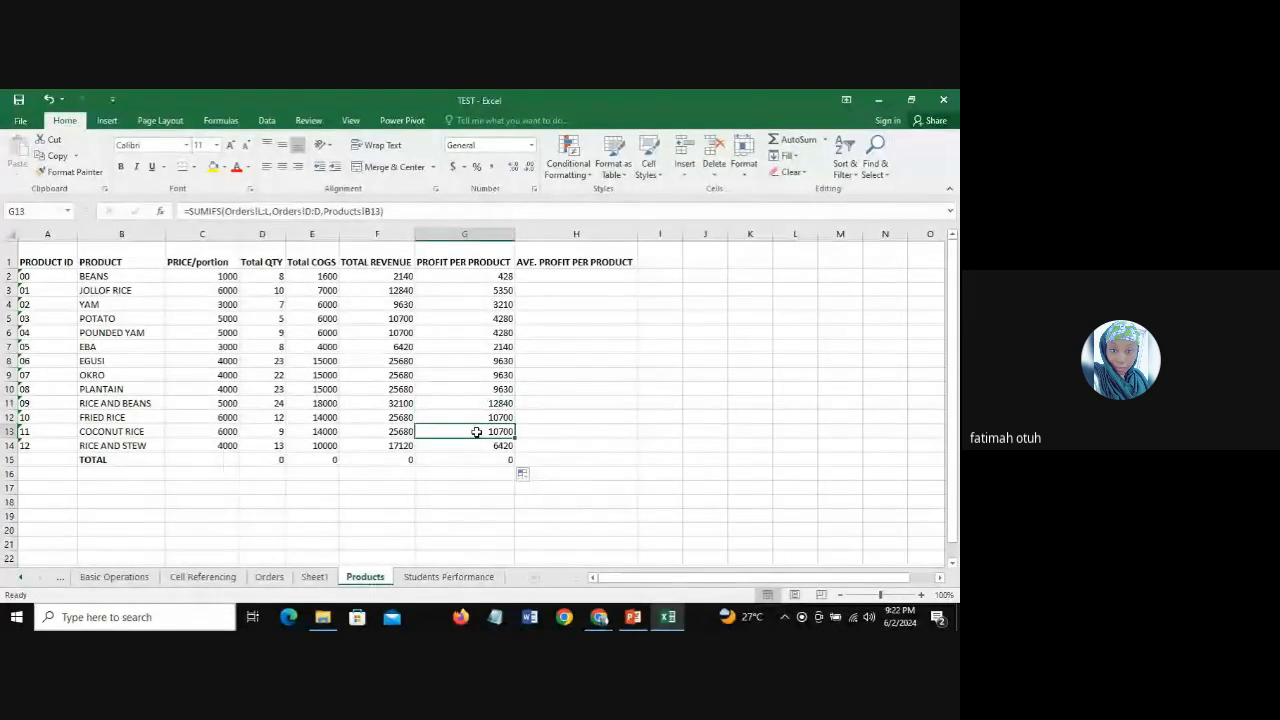
drag(478, 361, 483, 386)
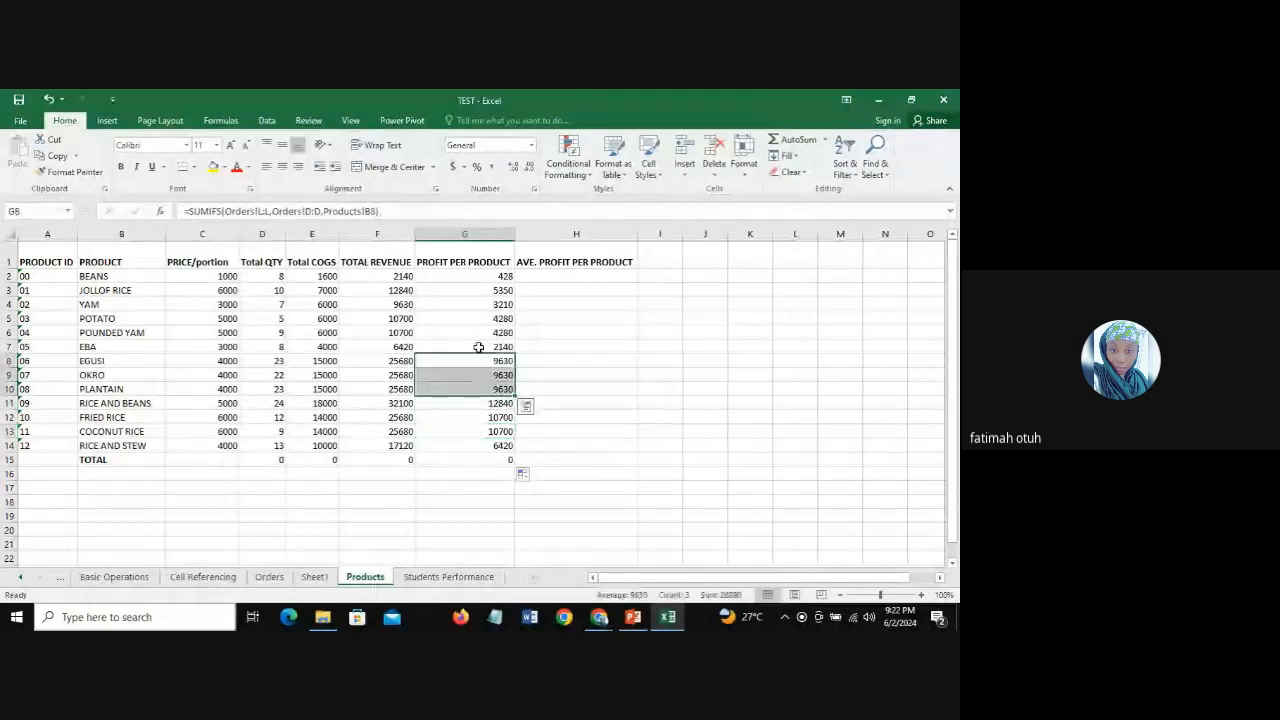
click(9, 346)
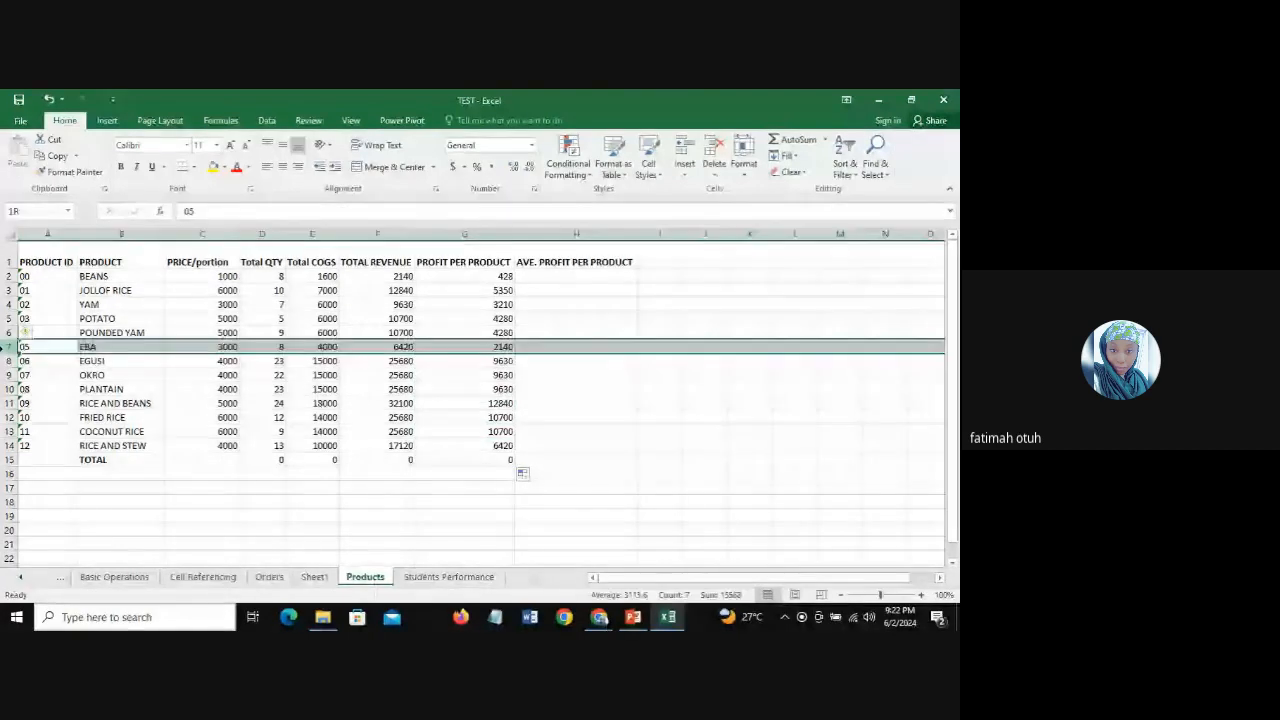
click(89, 346)
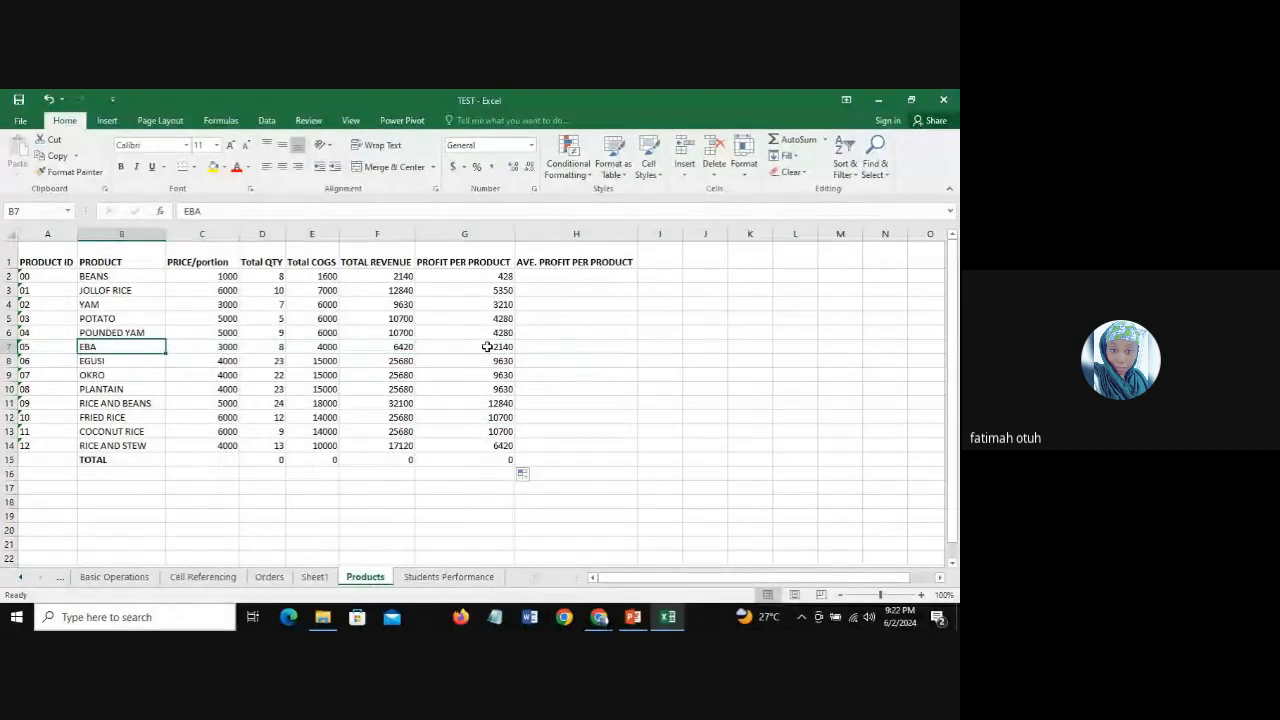
click(487, 346)
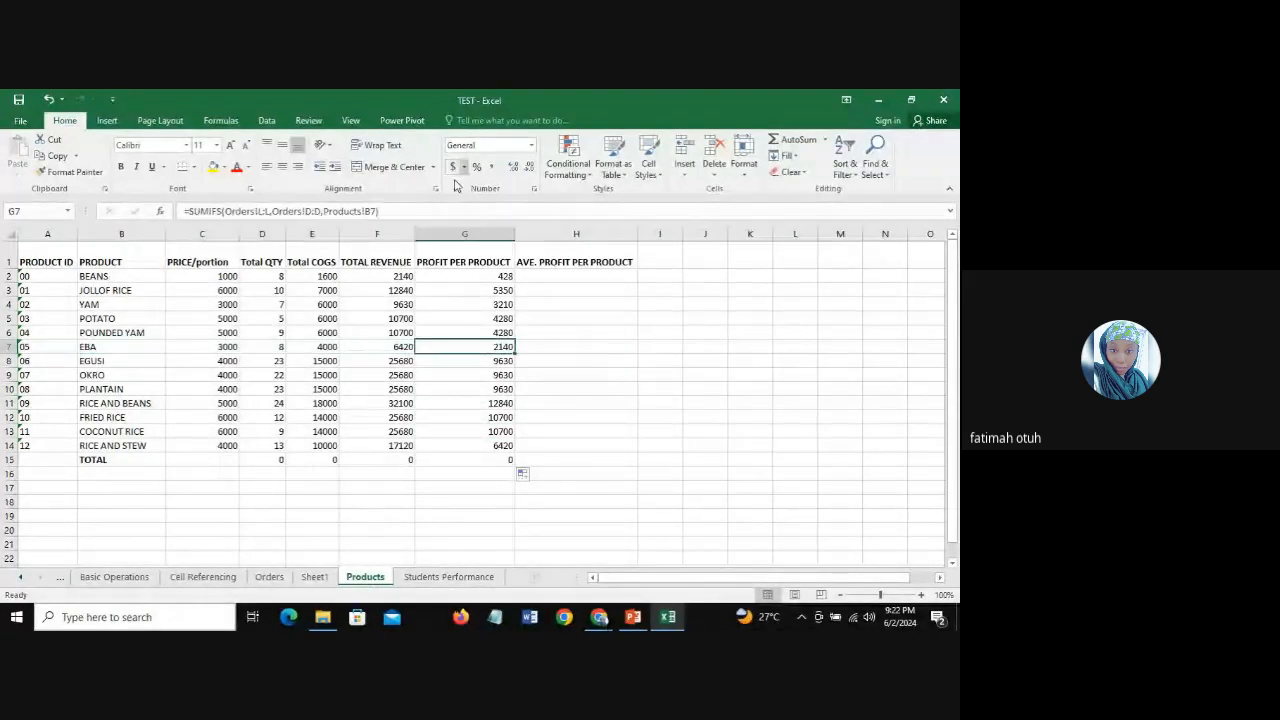
click(504, 291)
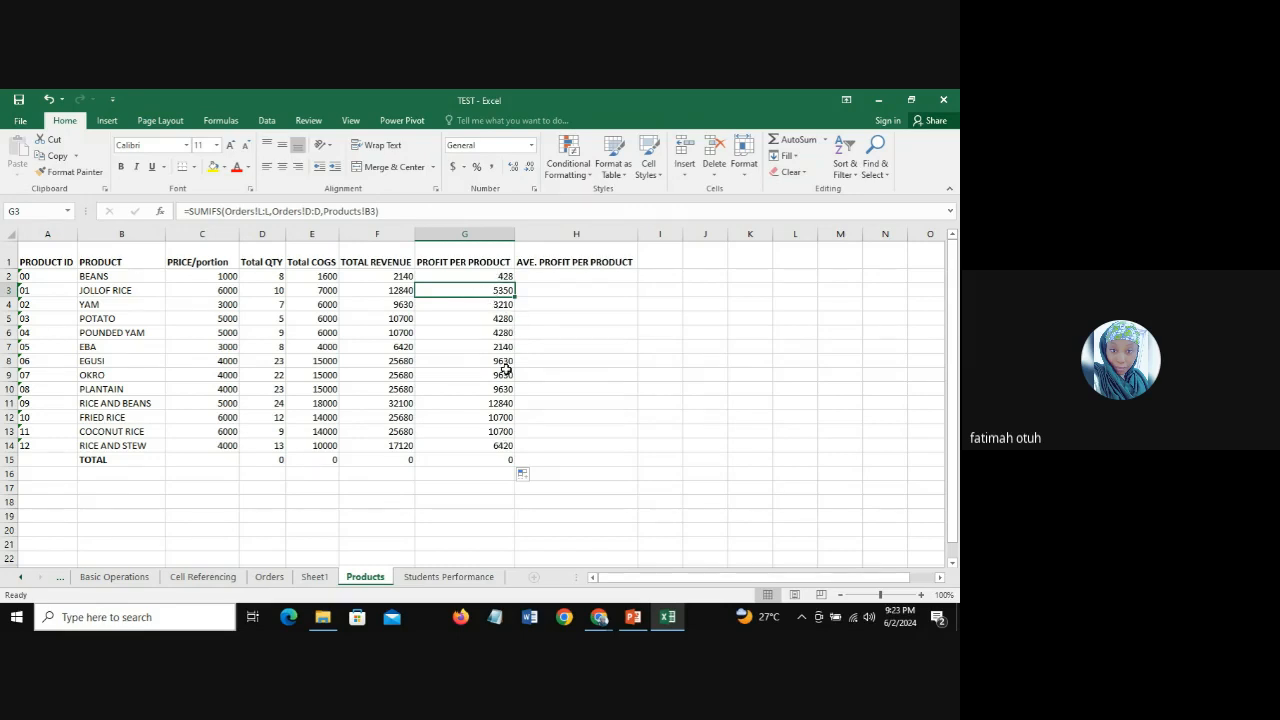
Step: Start an AVERAGEIFS formula in H2 with the profit column Orders!L:L as the average range
click(567, 276)
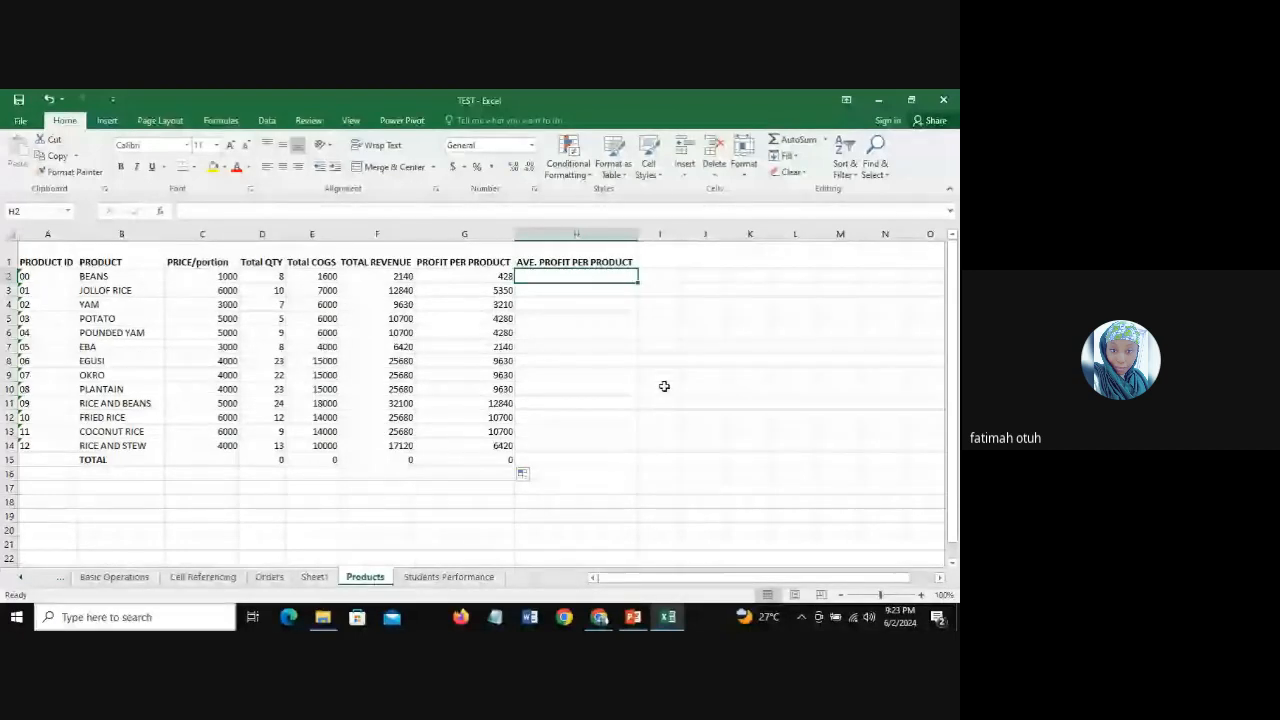
text(=AVE)
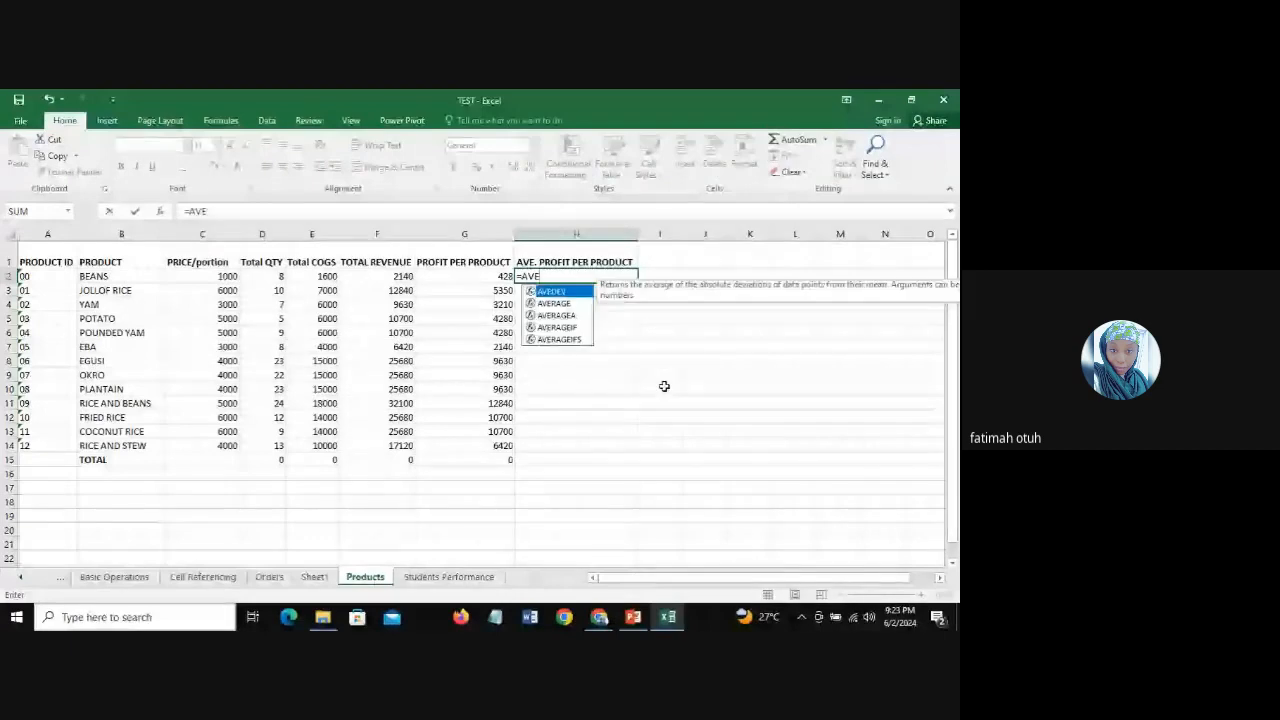
double_click(557, 339)
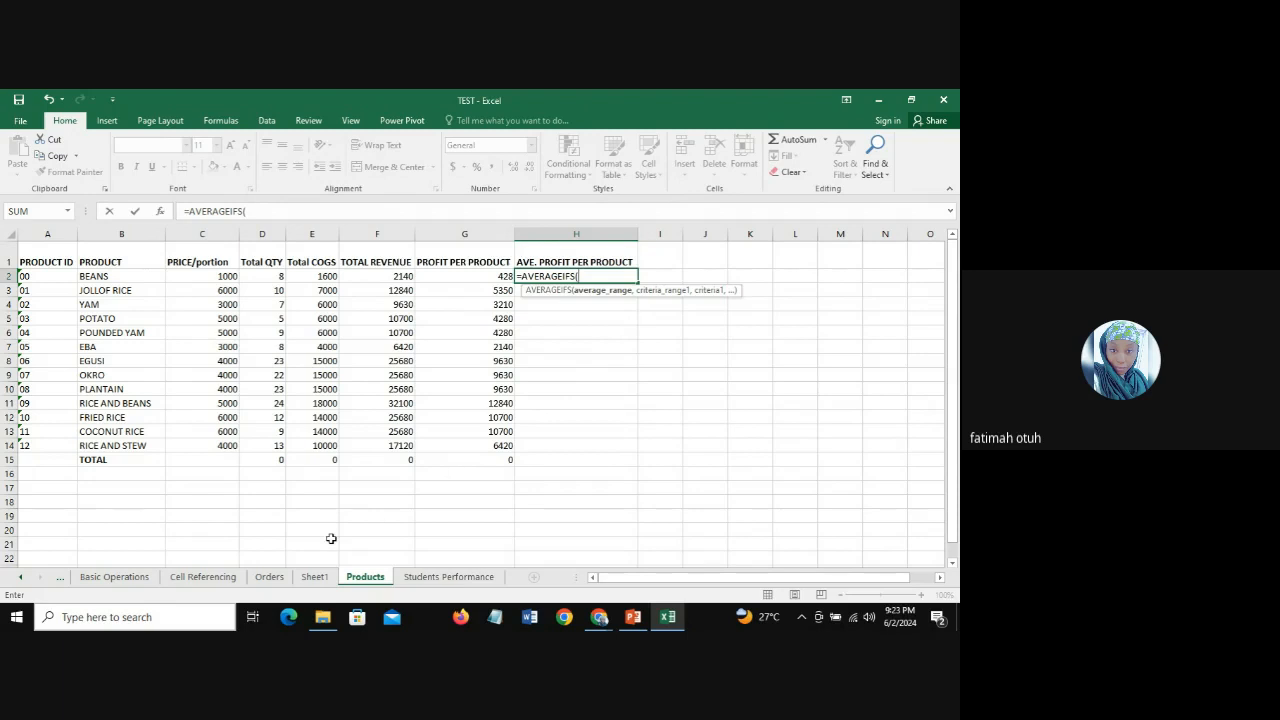
click(273, 583)
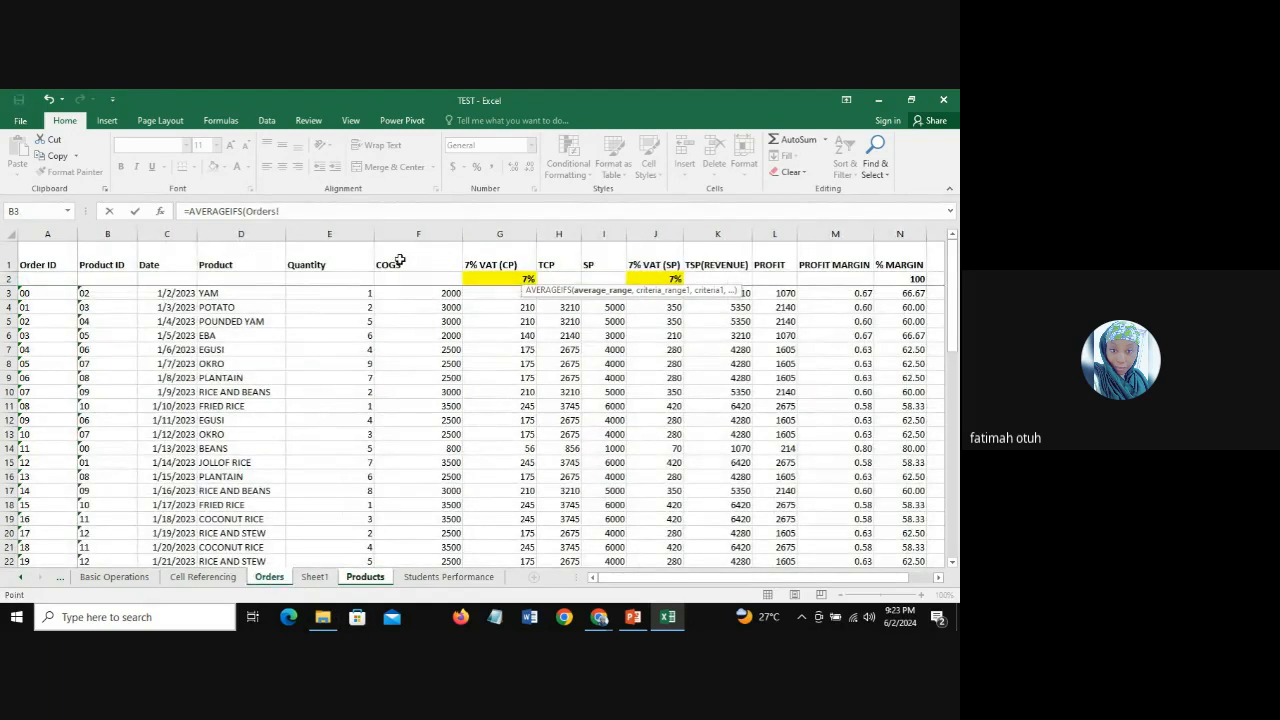
click(772, 233)
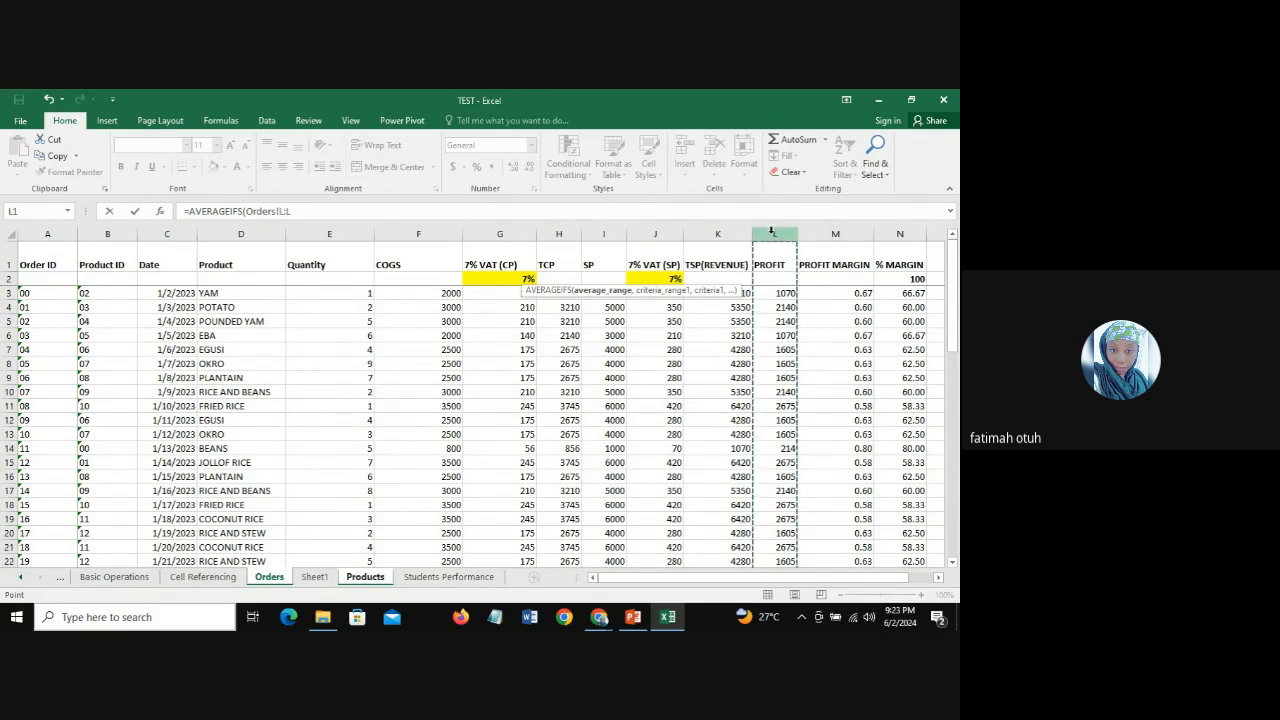
text(,)
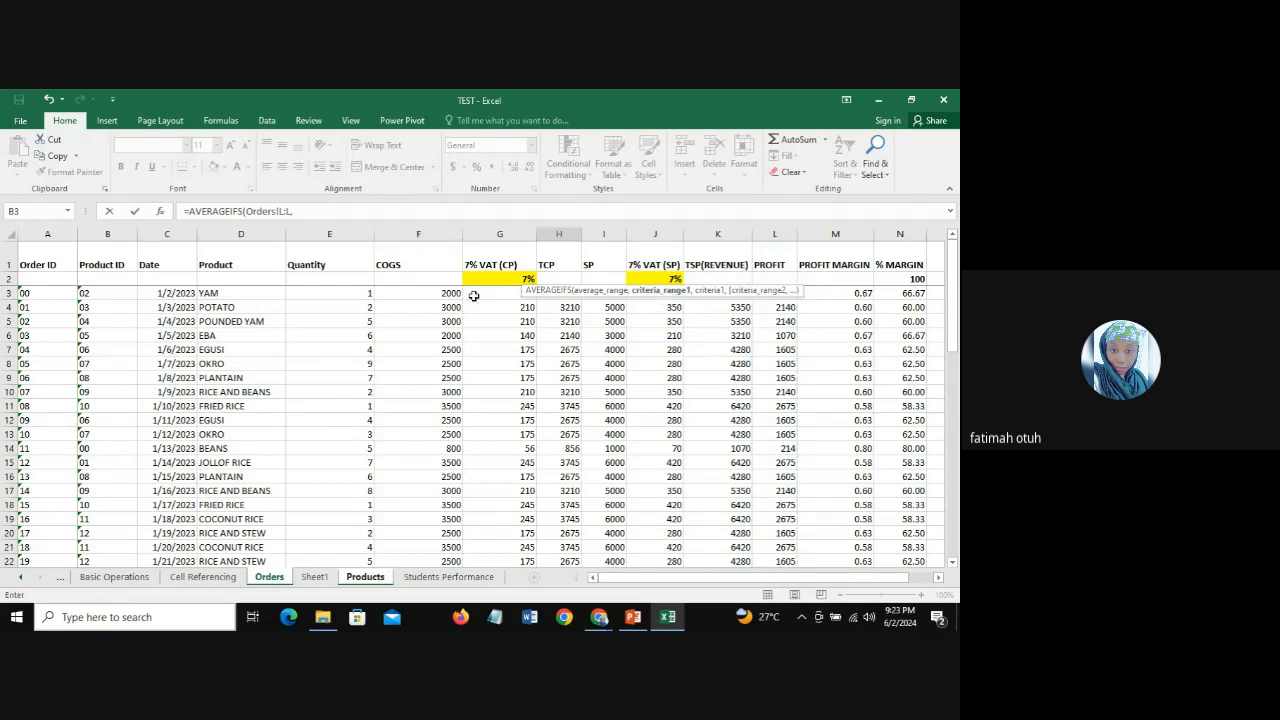
Step: Complete the H2 formula with Orders!D:D as the criteria range and Products!B2 as the criterion
click(240, 235)
text(,)
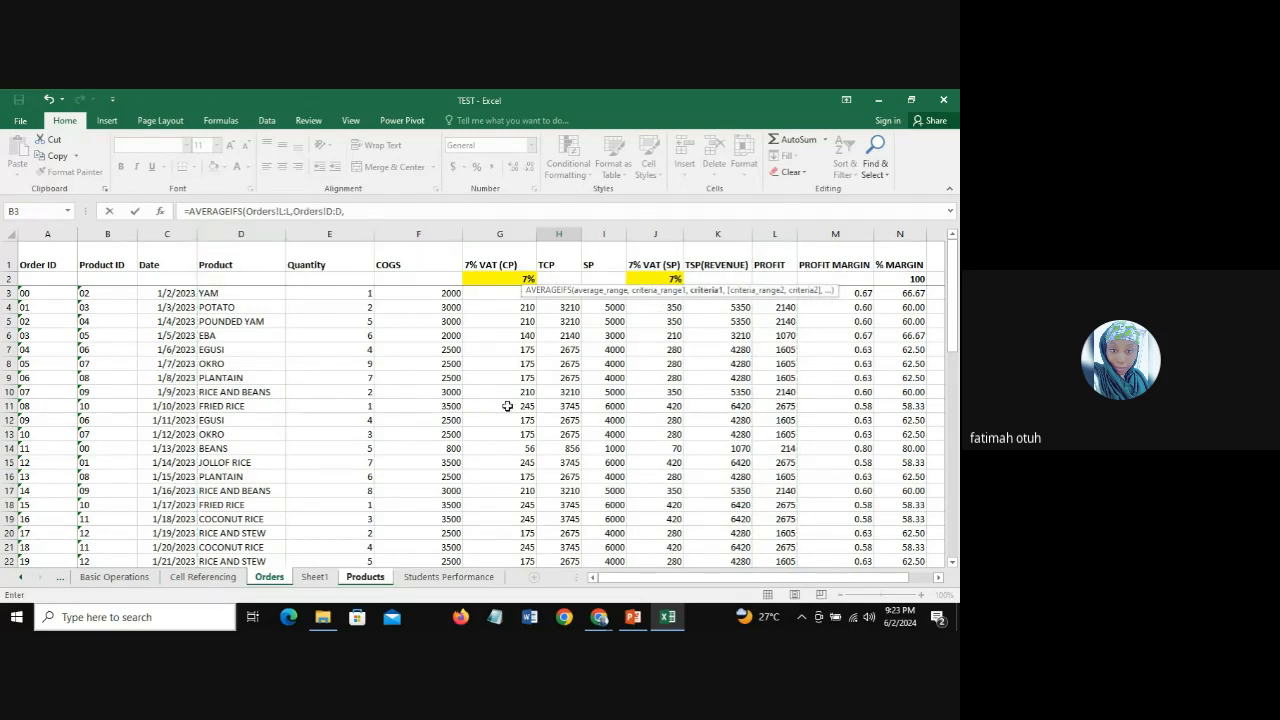
click(367, 577)
click(125, 275)
text())
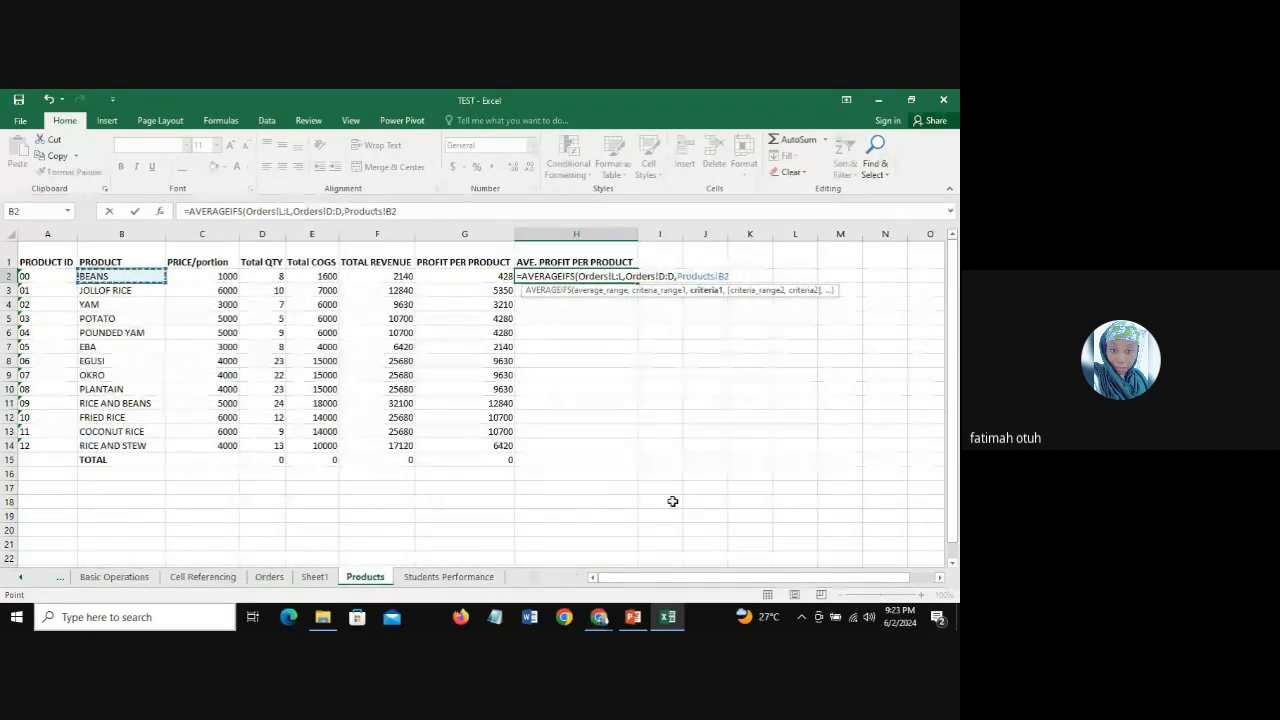
key(Return)
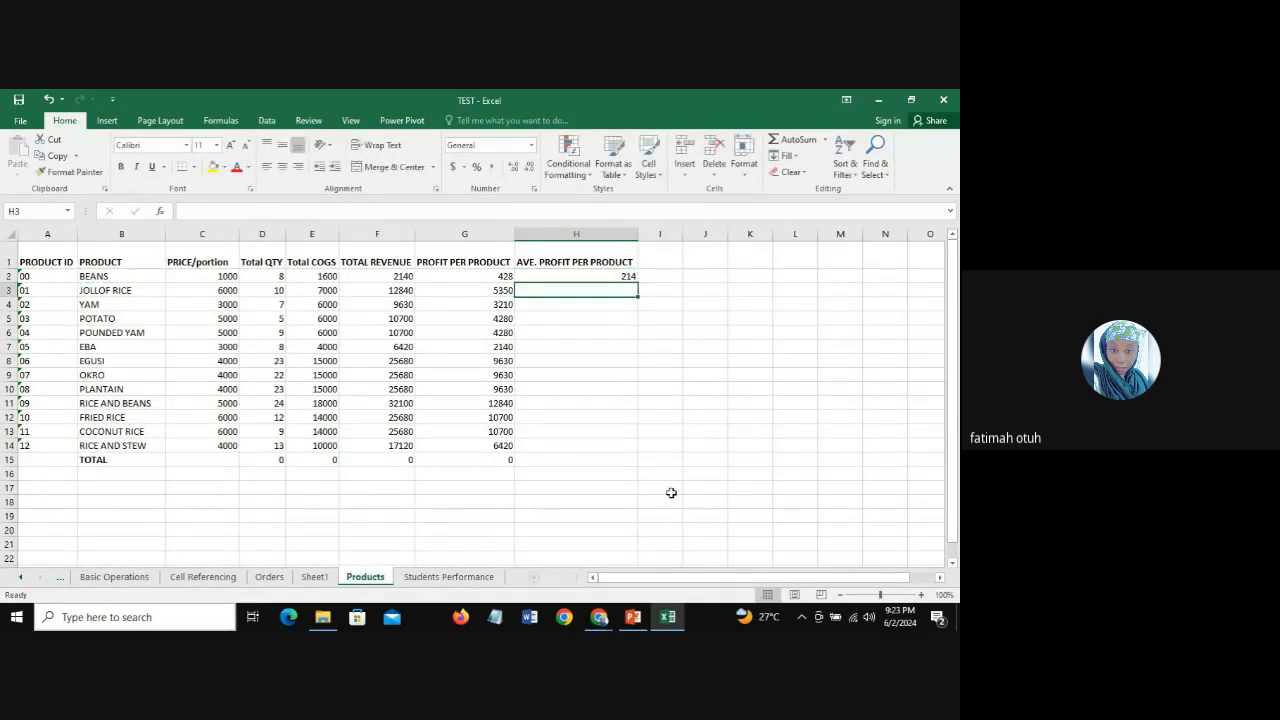
Step: Fill the average profit formula from H2 down the column and clear H15 in the TOTAL row
click(560, 277)
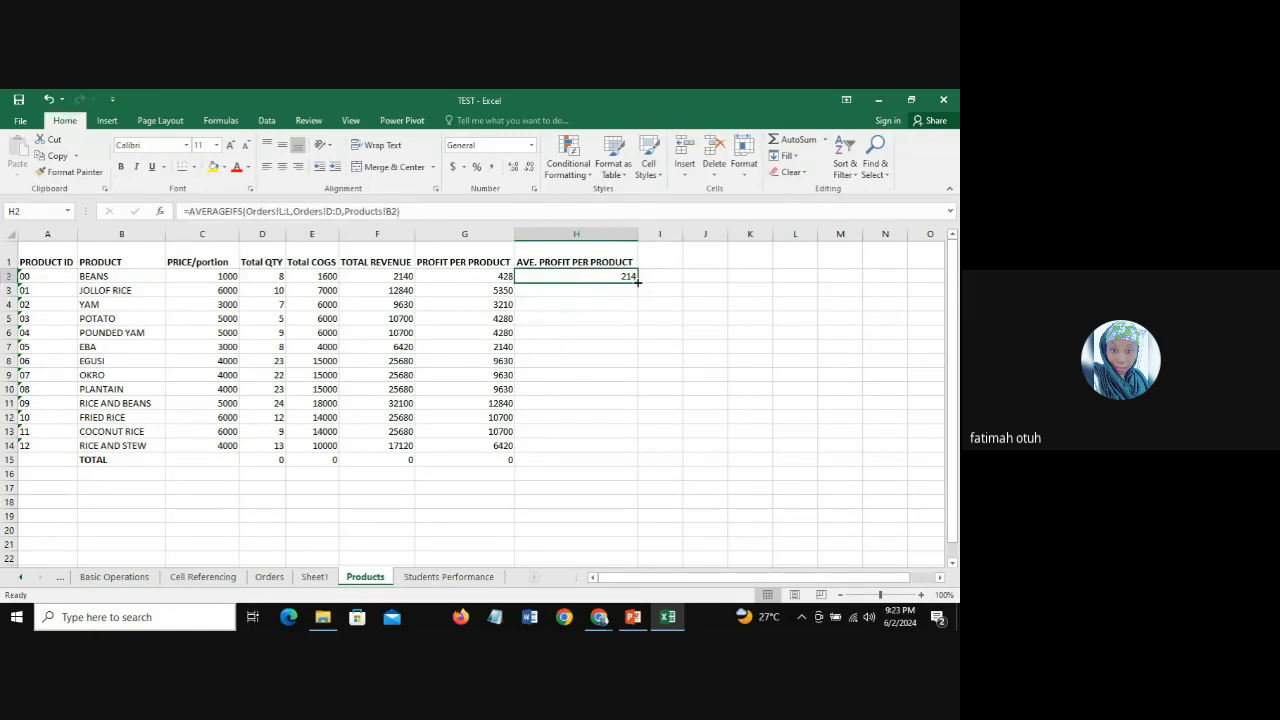
double_click(638, 283)
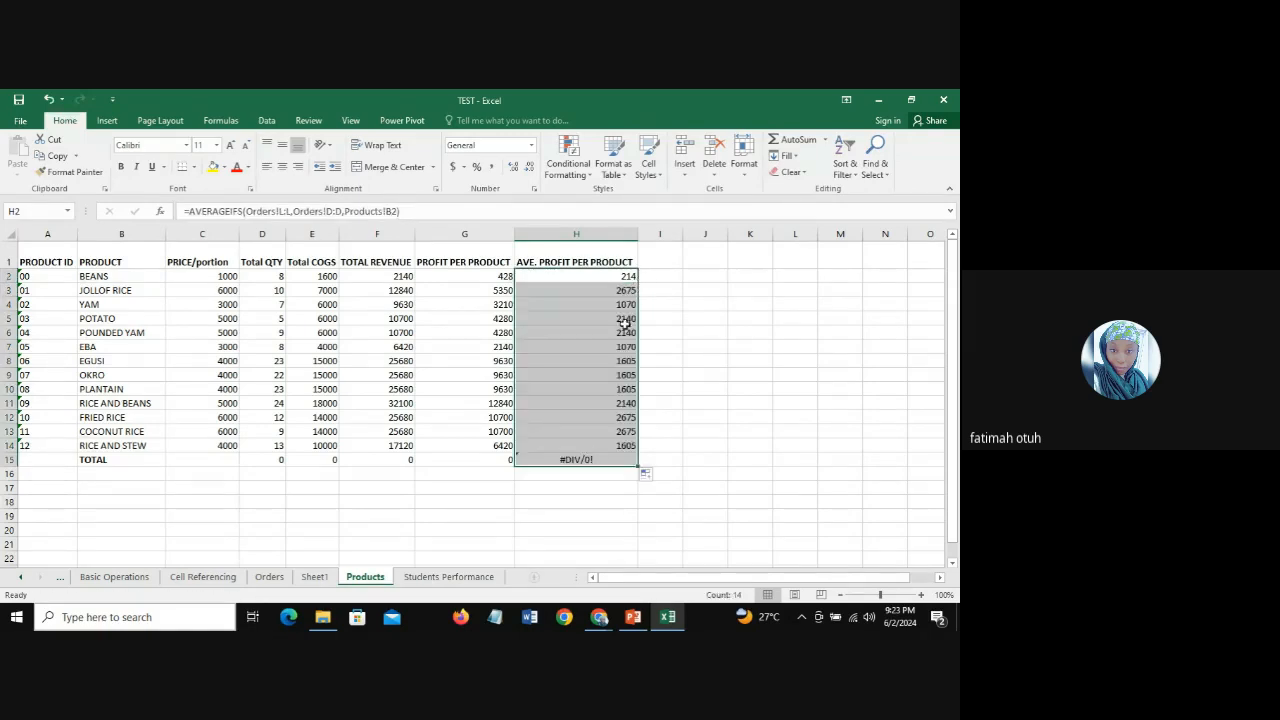
click(606, 458)
key(Delete)
Step: Compare the average profit per product values in H2:H14, focusing on JOLLOF RICE, POTATO and RICE AND BEANS to COCONUT RICE
drag(607, 276, 607, 446)
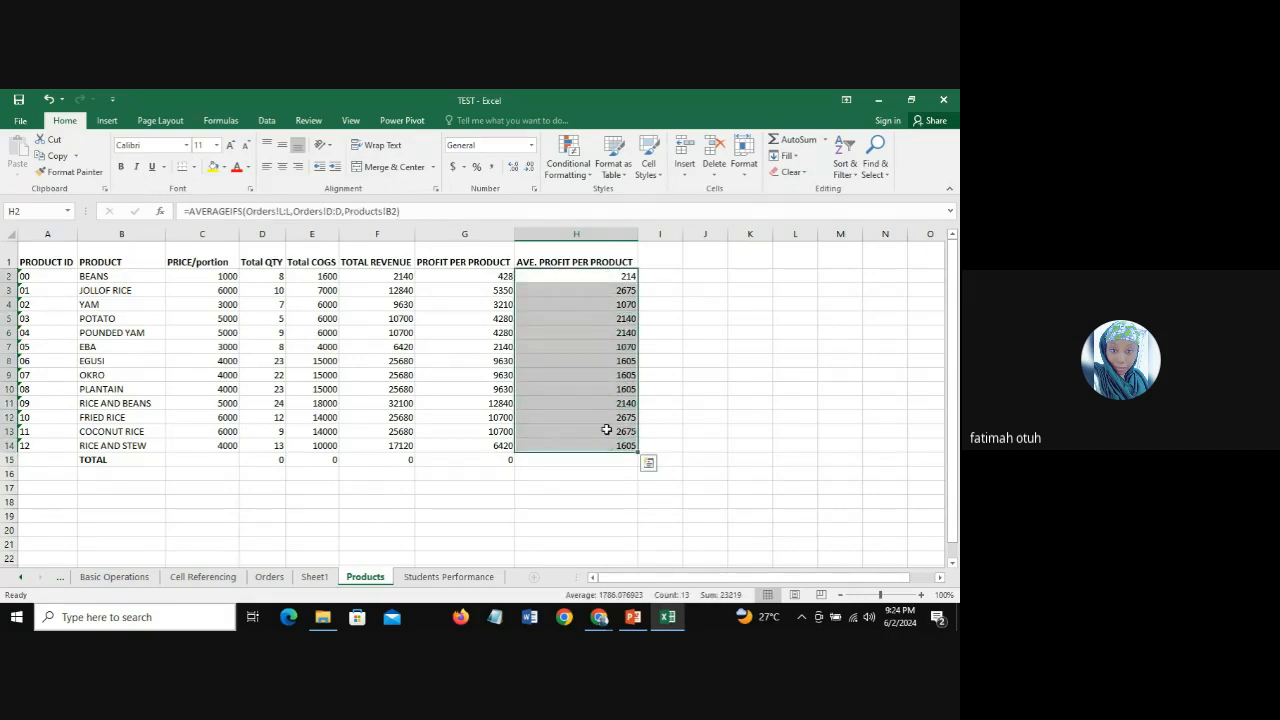
click(610, 290)
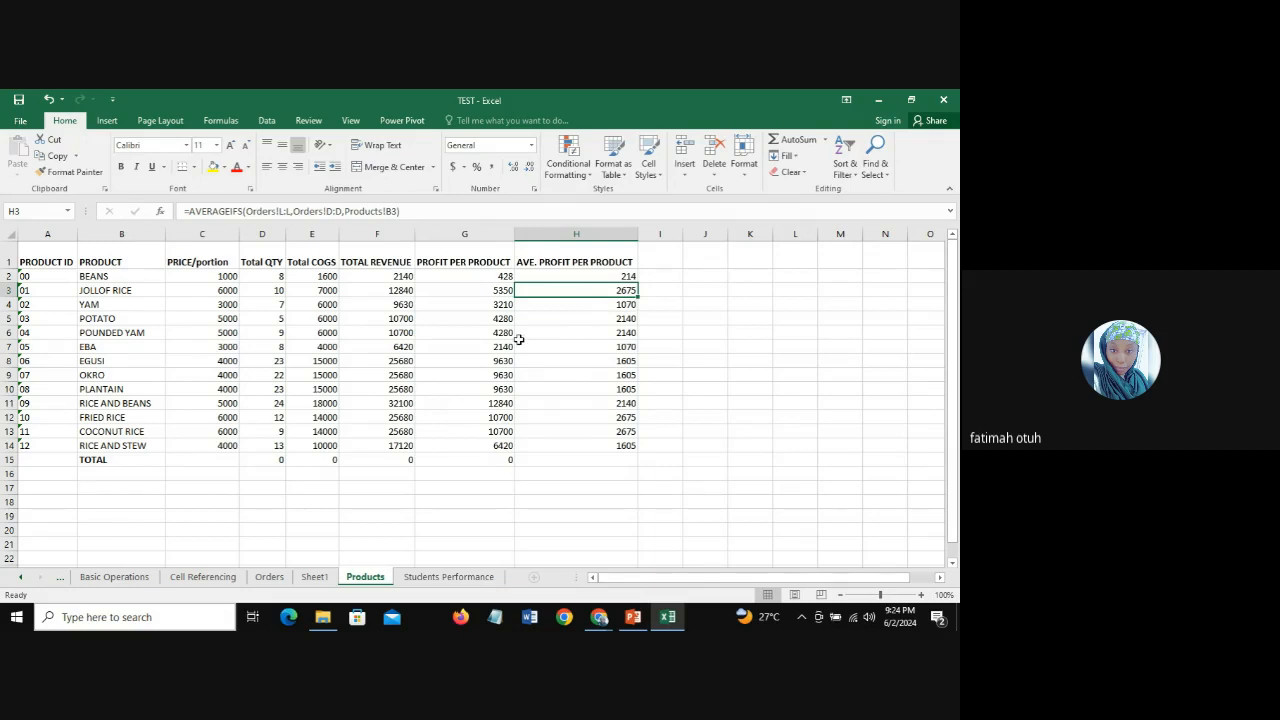
click(603, 321)
click(598, 290)
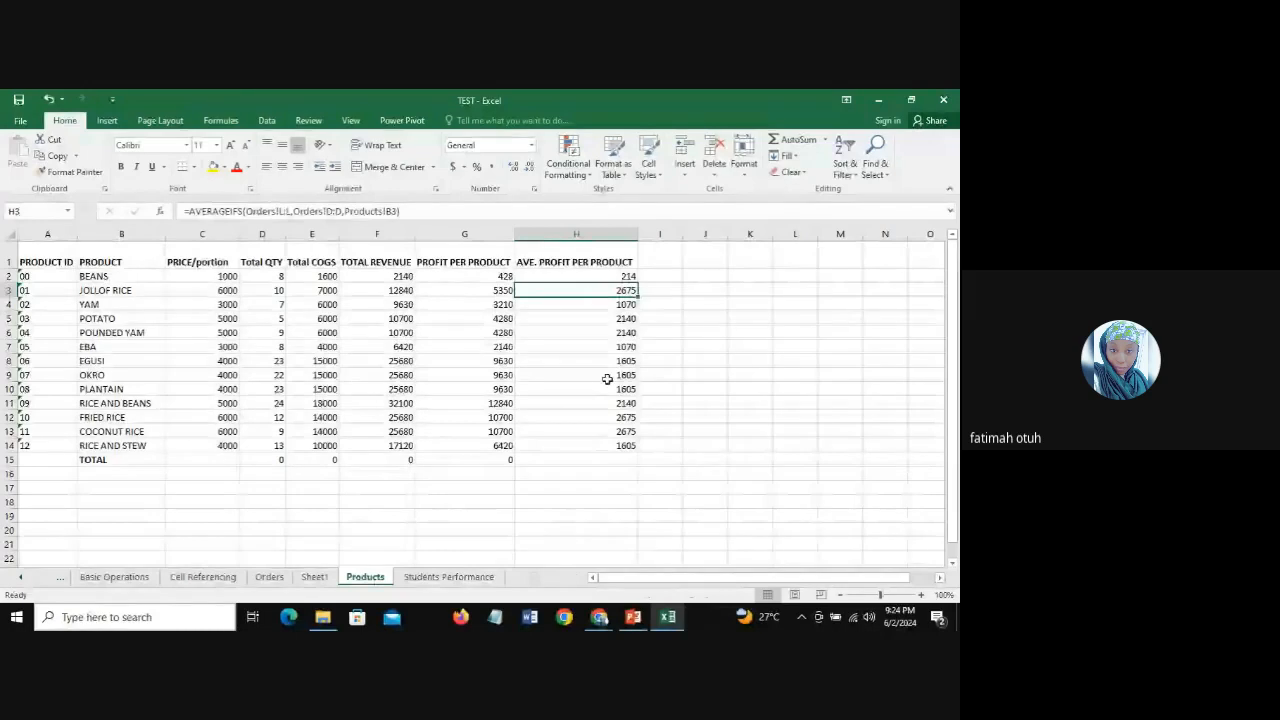
drag(605, 403, 607, 429)
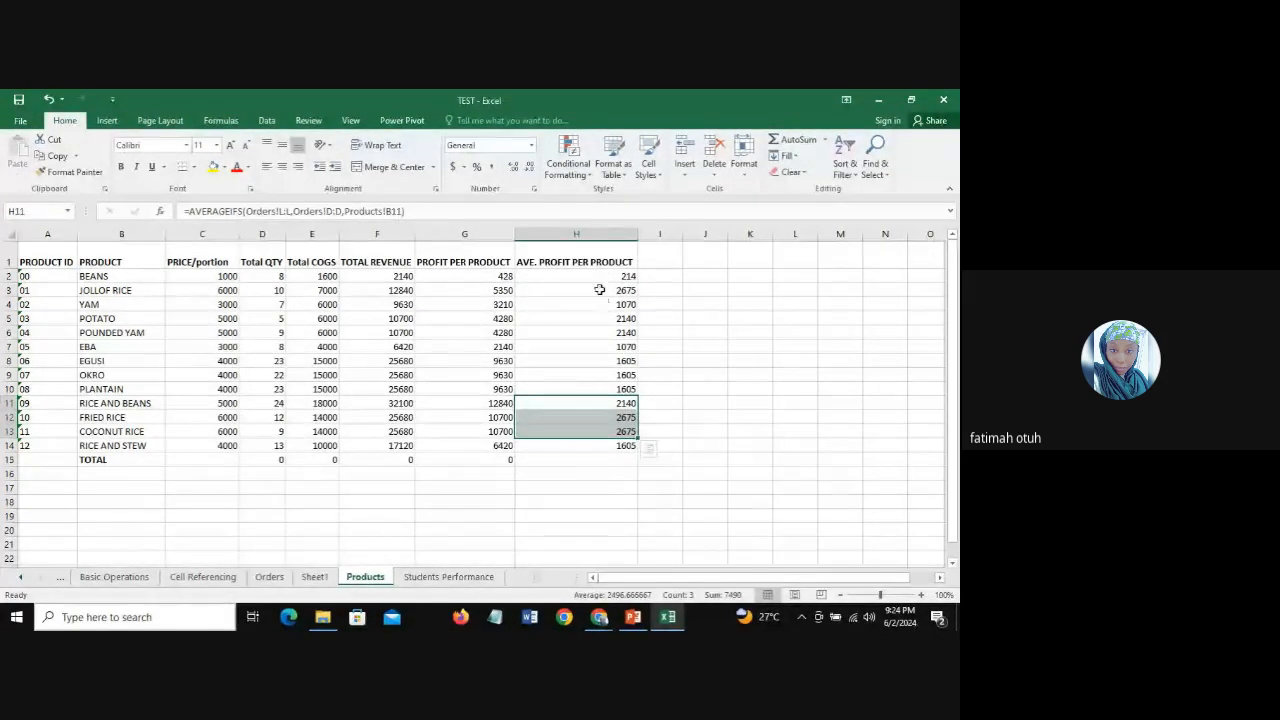
click(601, 289)
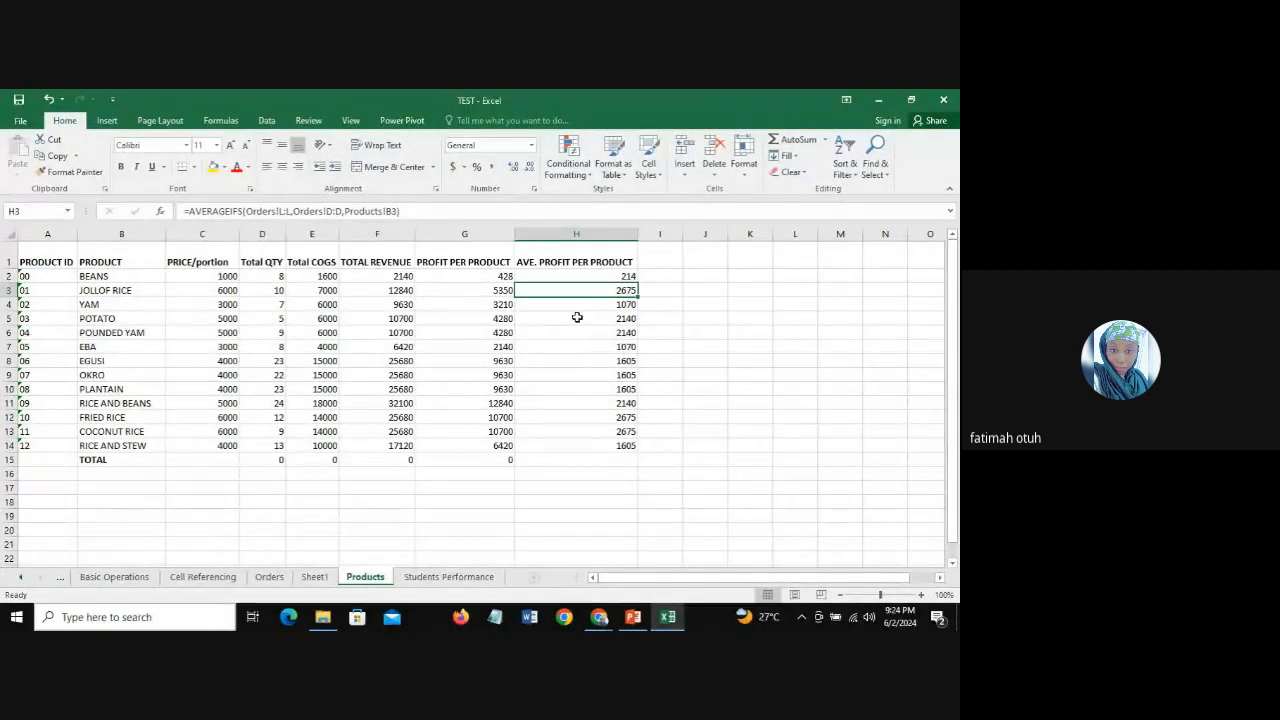
Step: Clear the quantity formula from cell D15 in the TOTAL row
click(97, 461)
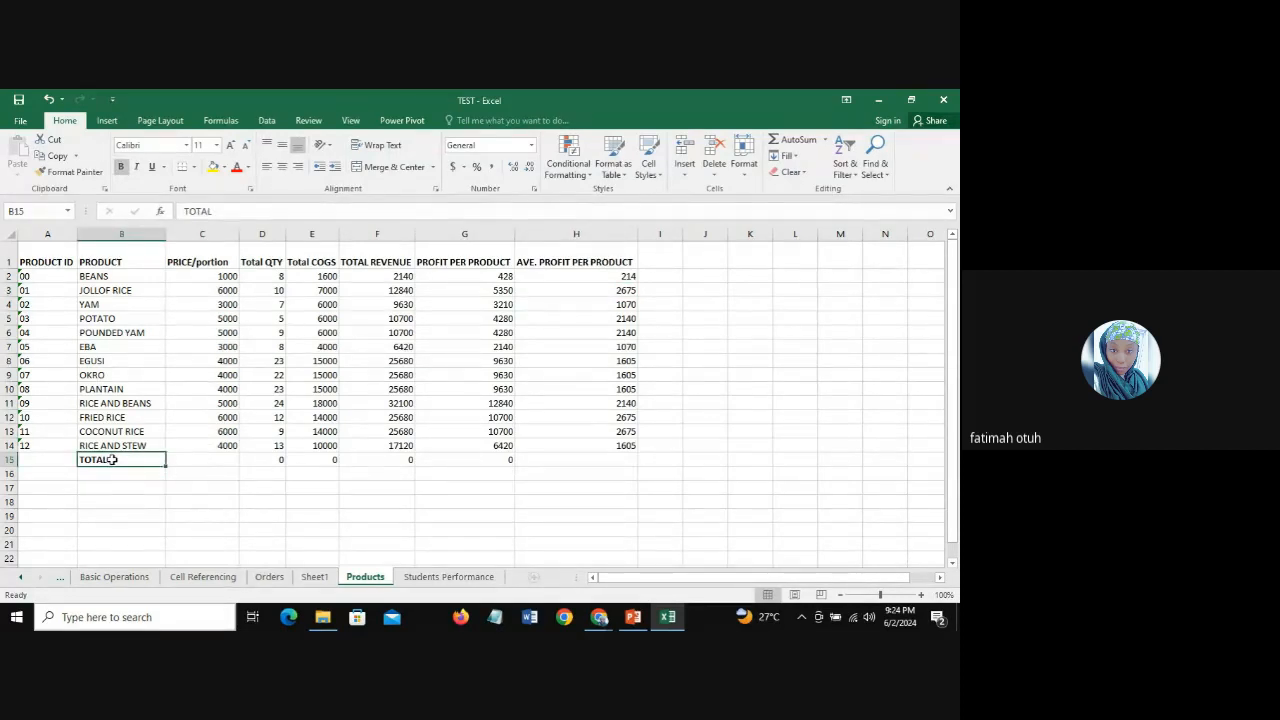
click(271, 459)
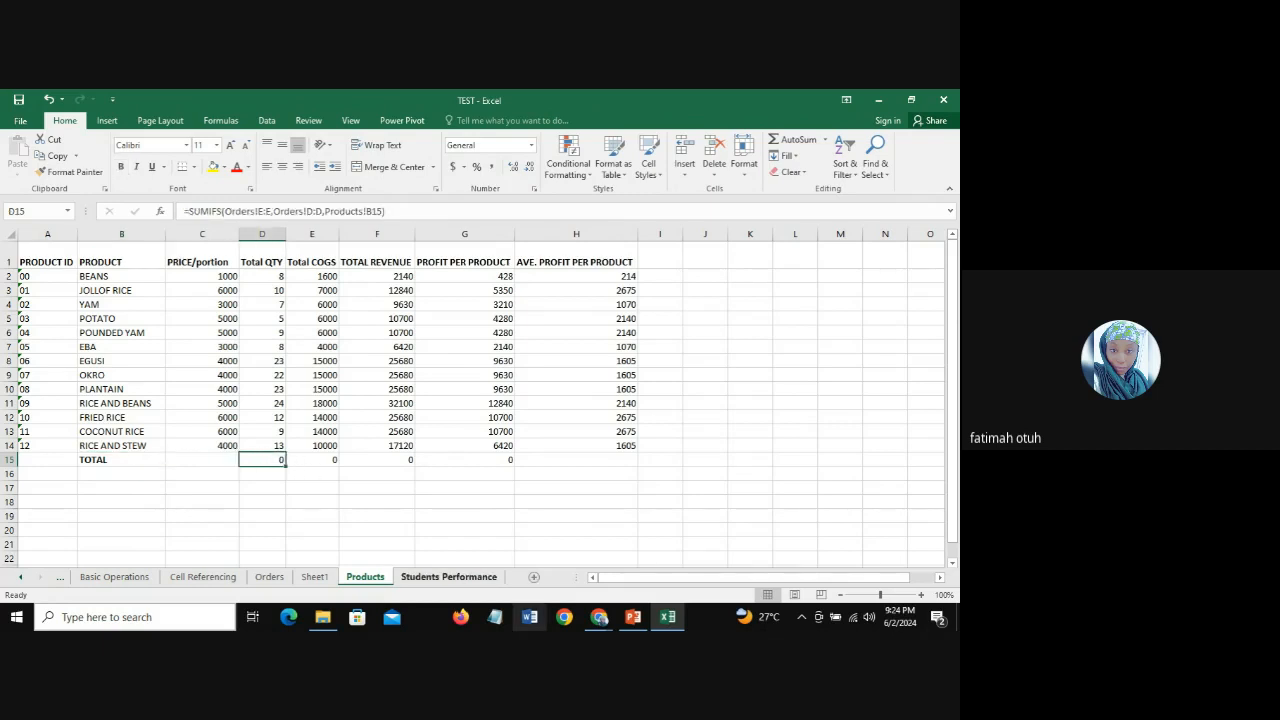
key(Delete)
Step: Total the COGS column in E15 with the formula =SUM(E2:E14)
click(321, 463)
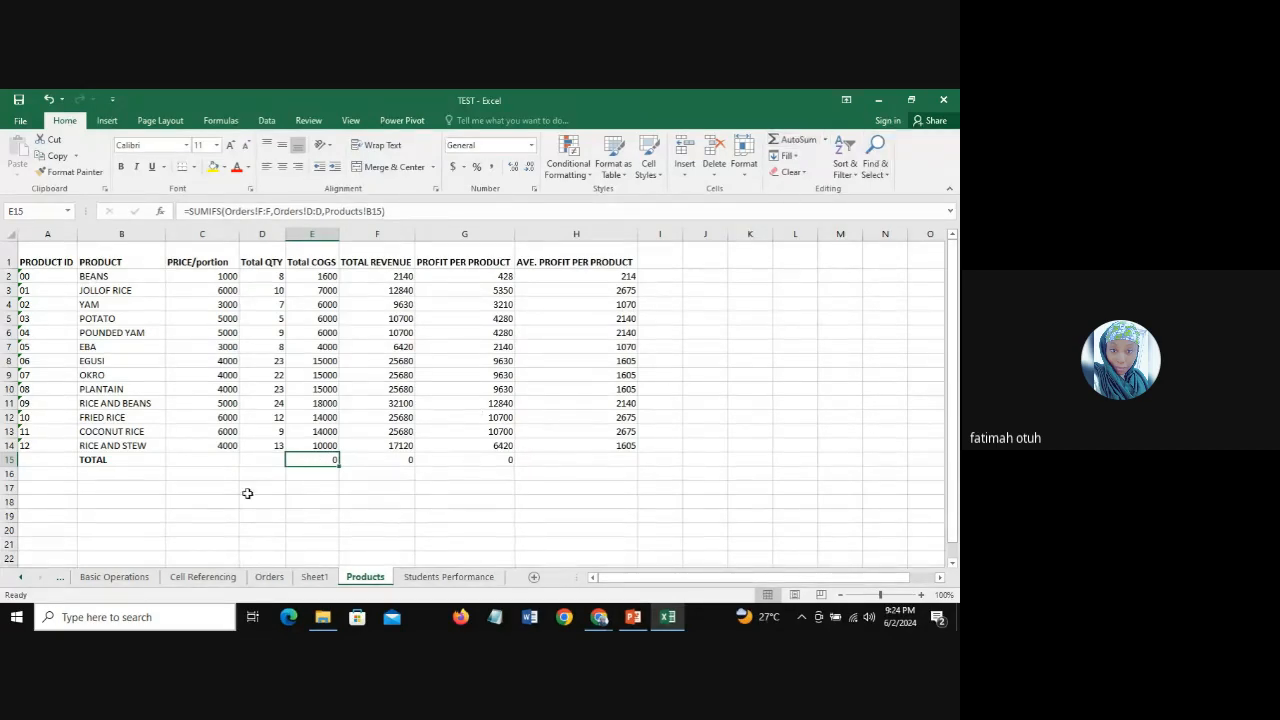
text(=SUM)
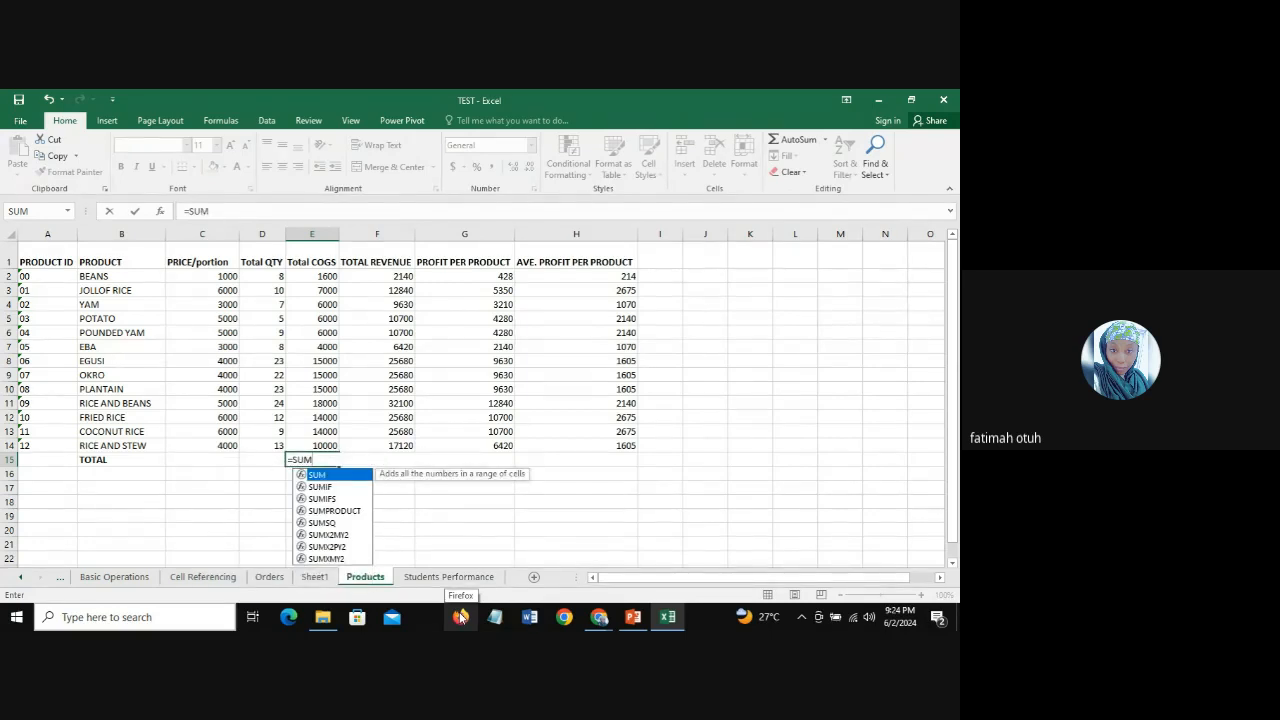
text(()
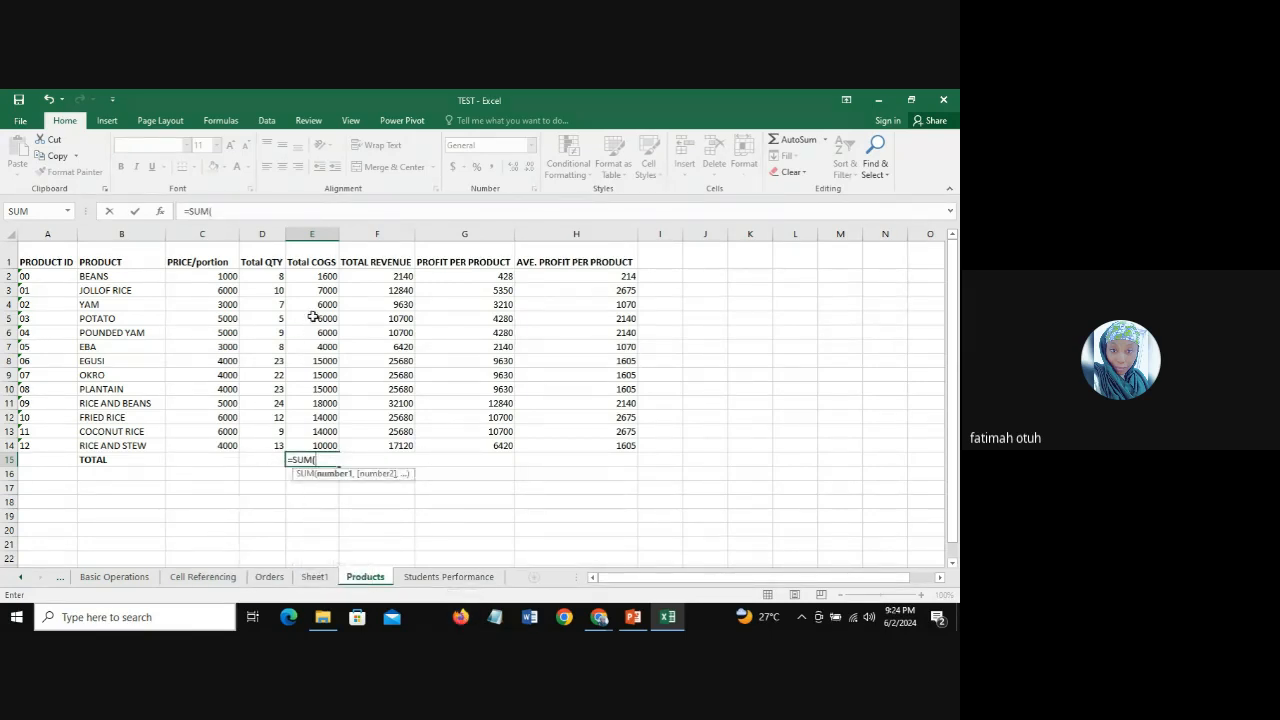
drag(320, 276, 322, 445)
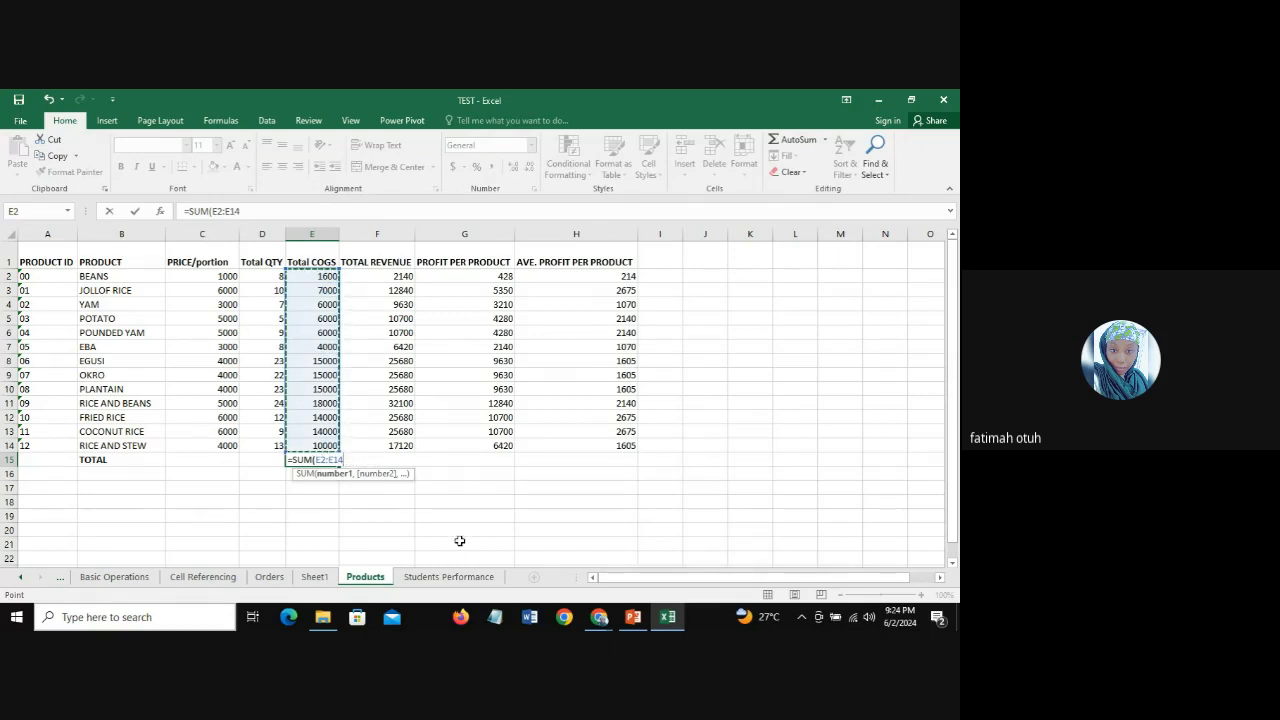
text())
key(Return)
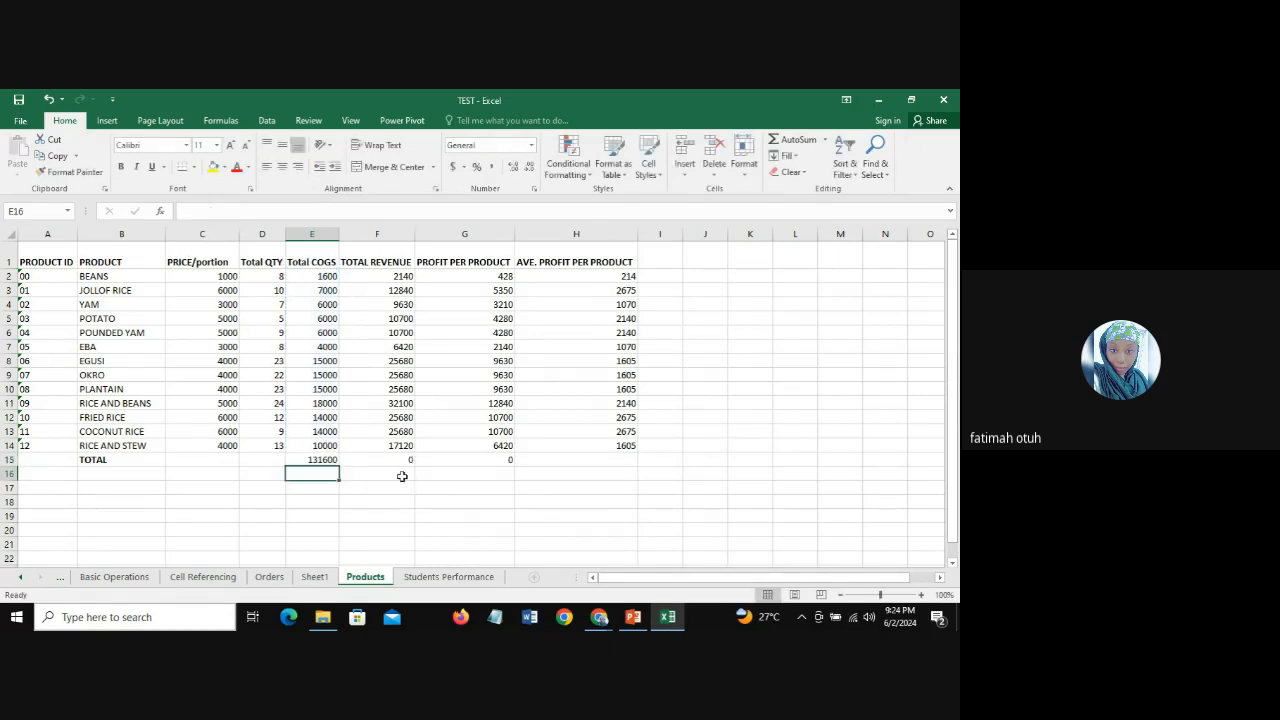
Step: Fill the SUM formula from E15 across the TOTAL row to H15
click(326, 460)
drag(339, 465, 602, 469)
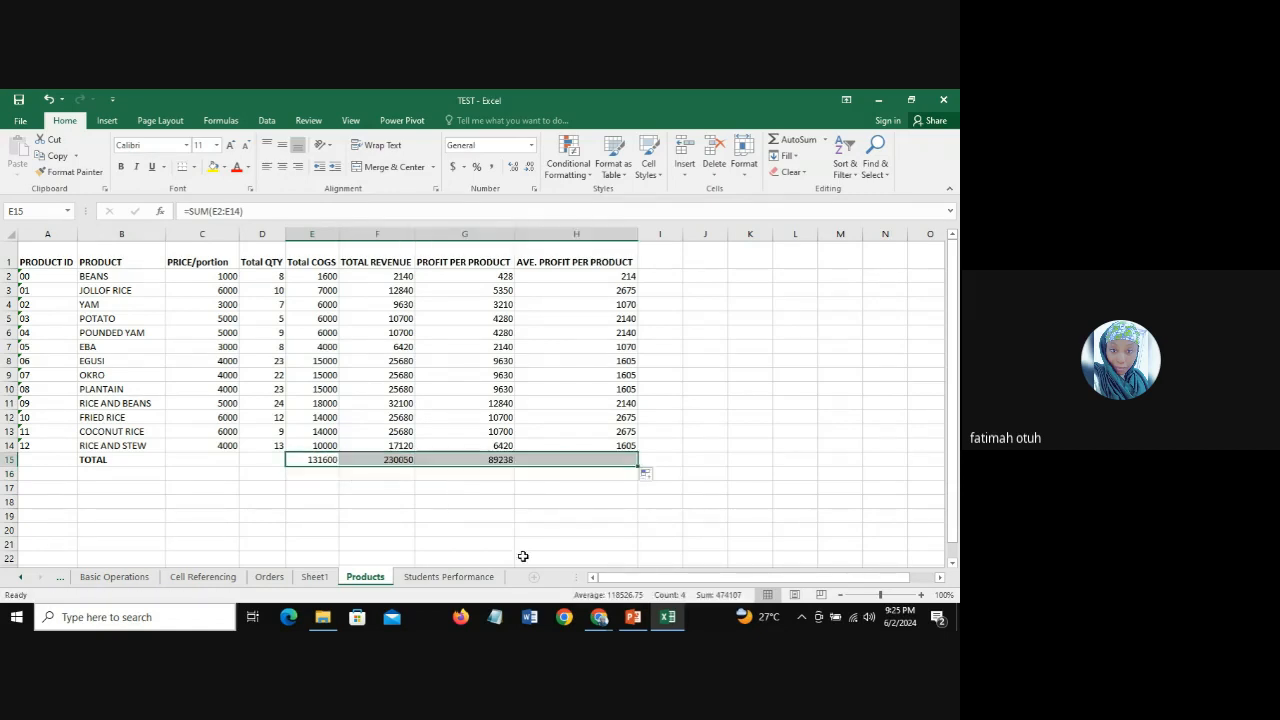
click(603, 462)
click(326, 459)
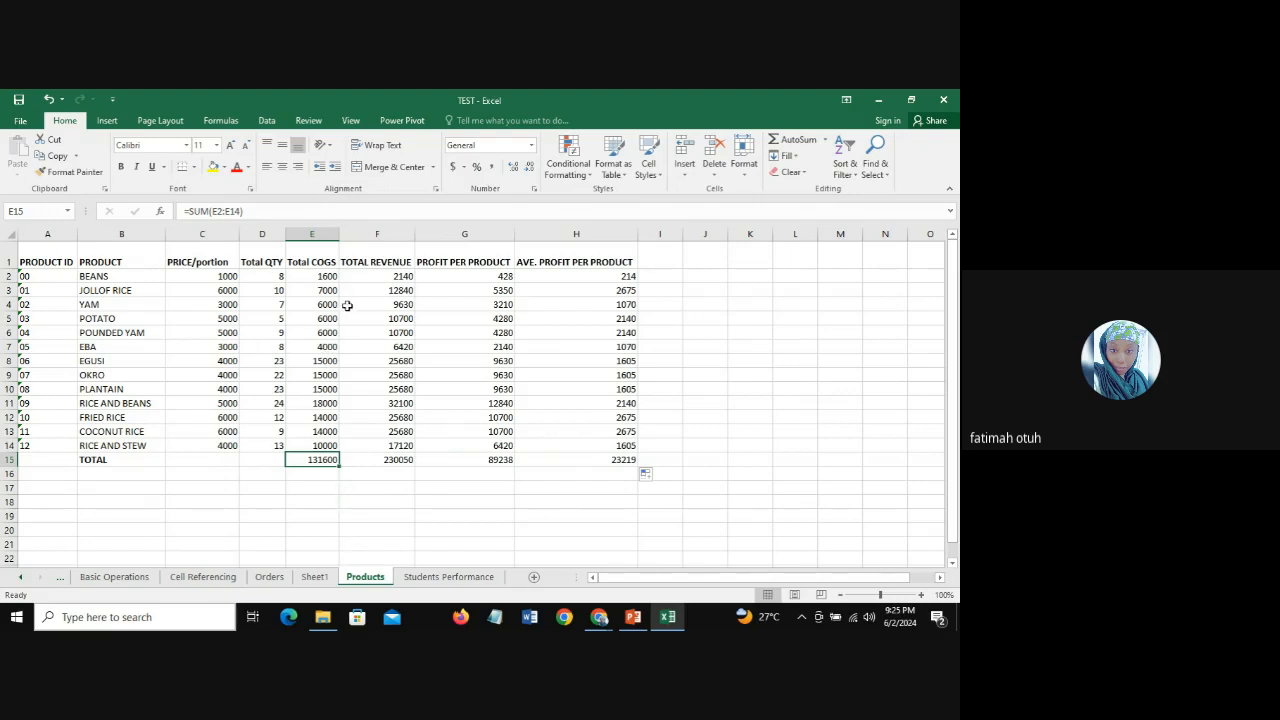
Step: Format E2:H14 as Currency with the ₦ Hausa symbol and two decimal places
drag(396, 274, 592, 455)
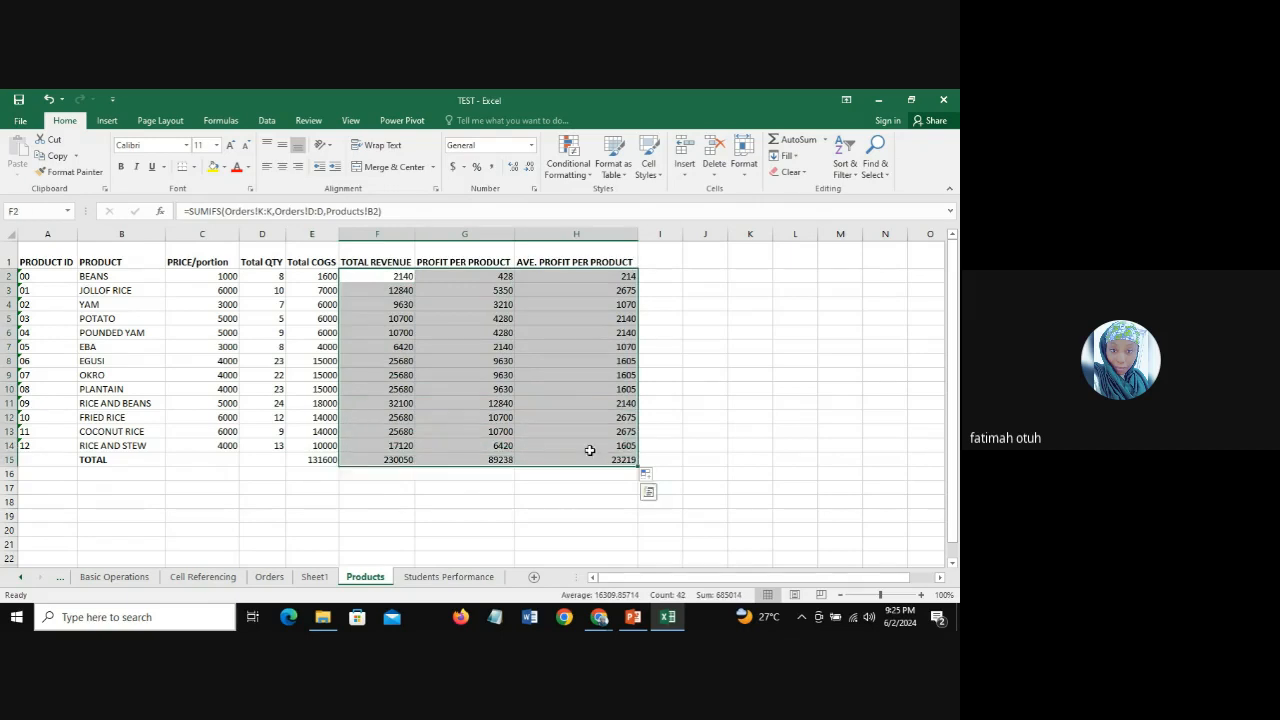
drag(304, 268, 604, 440)
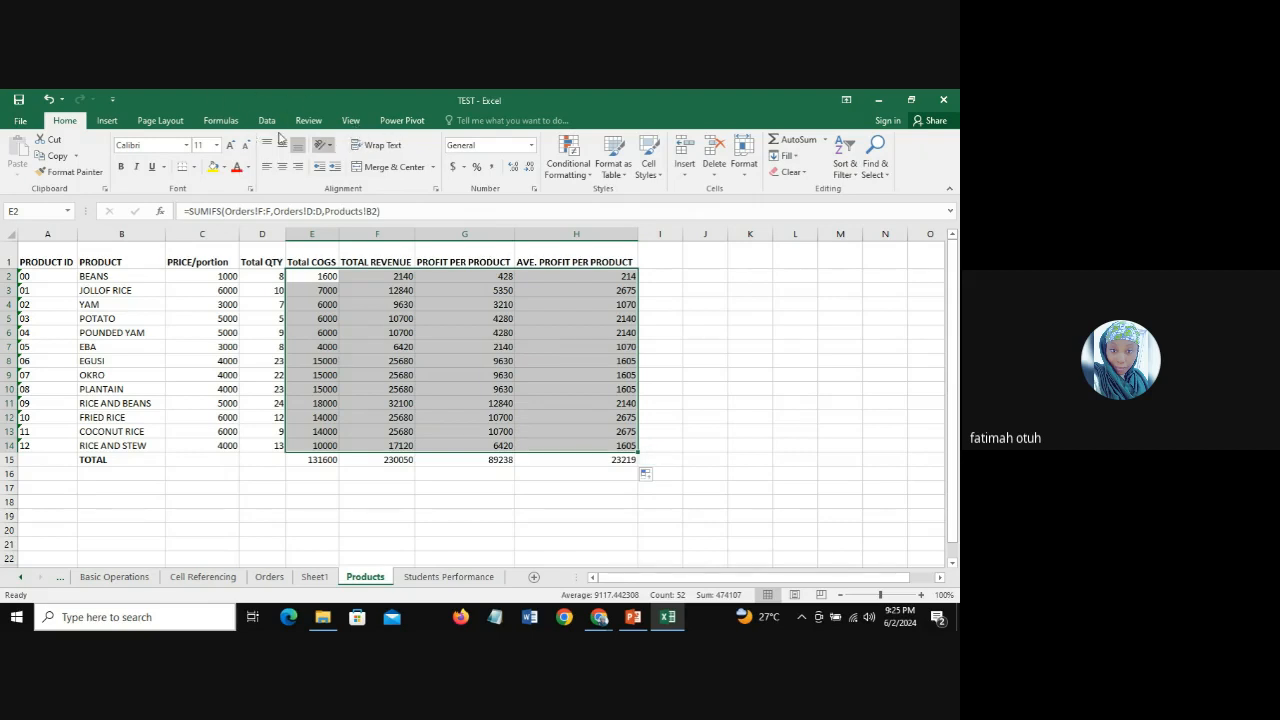
click(531, 145)
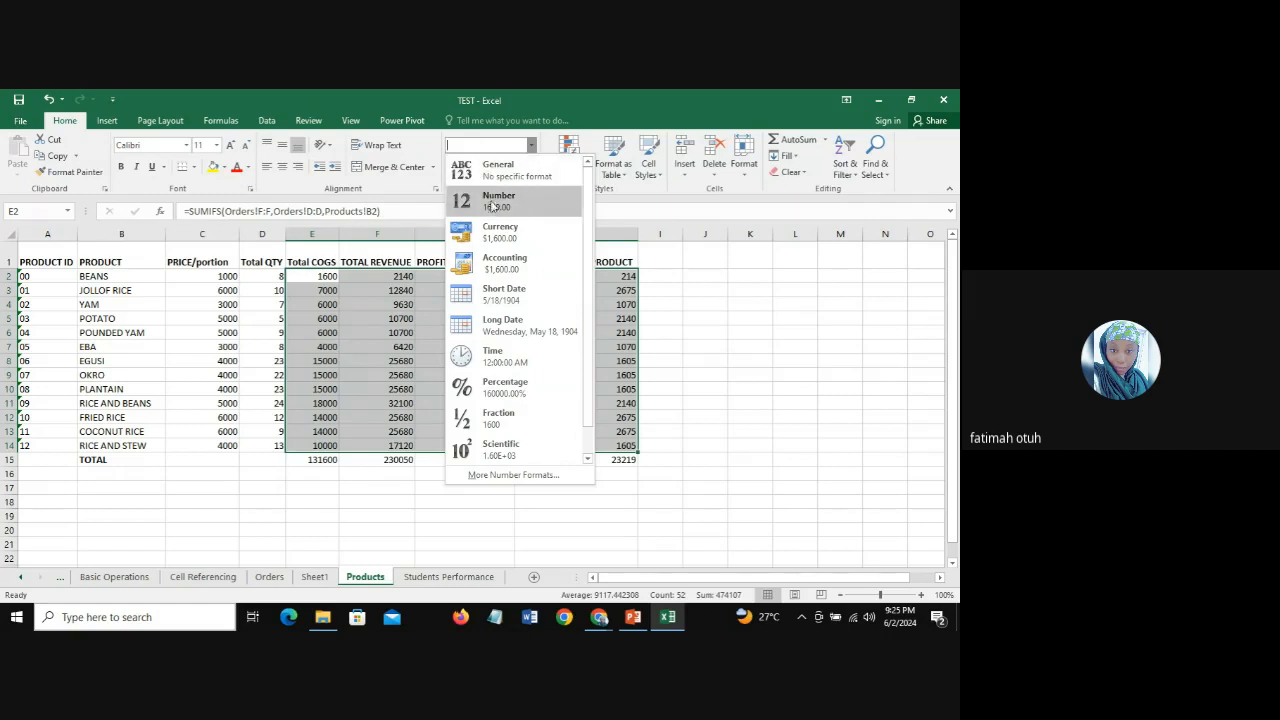
click(511, 475)
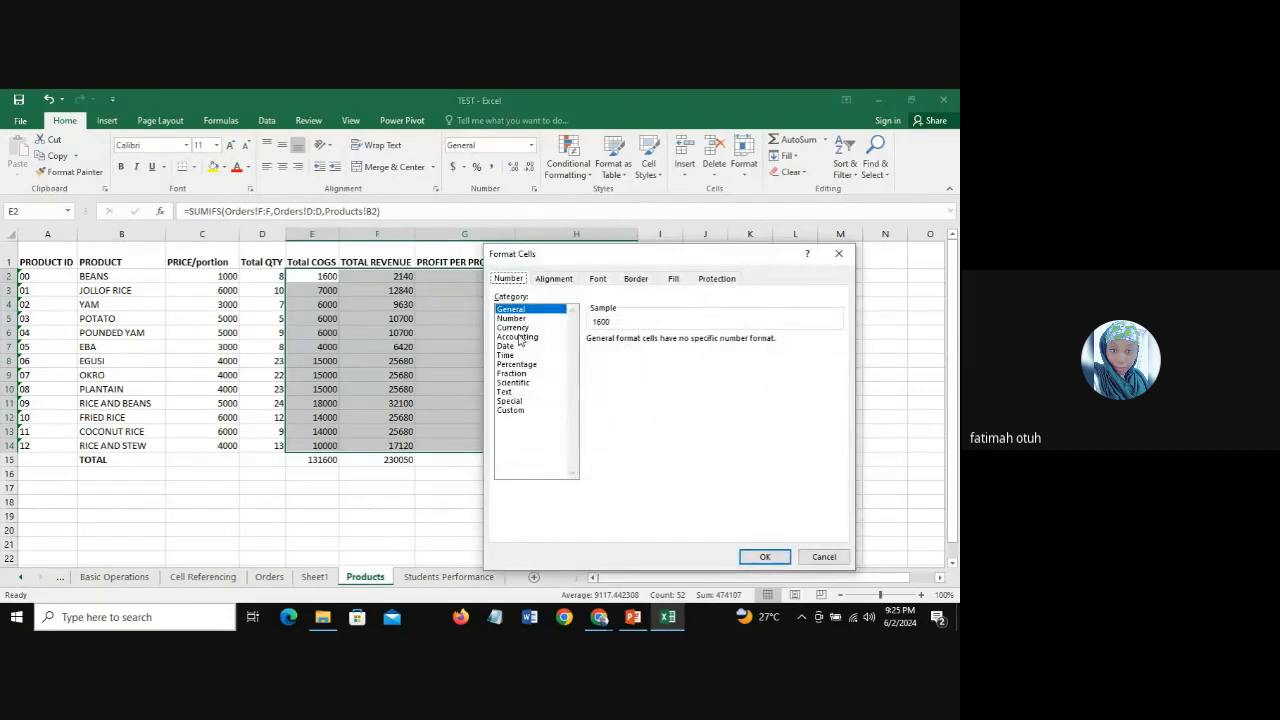
click(513, 328)
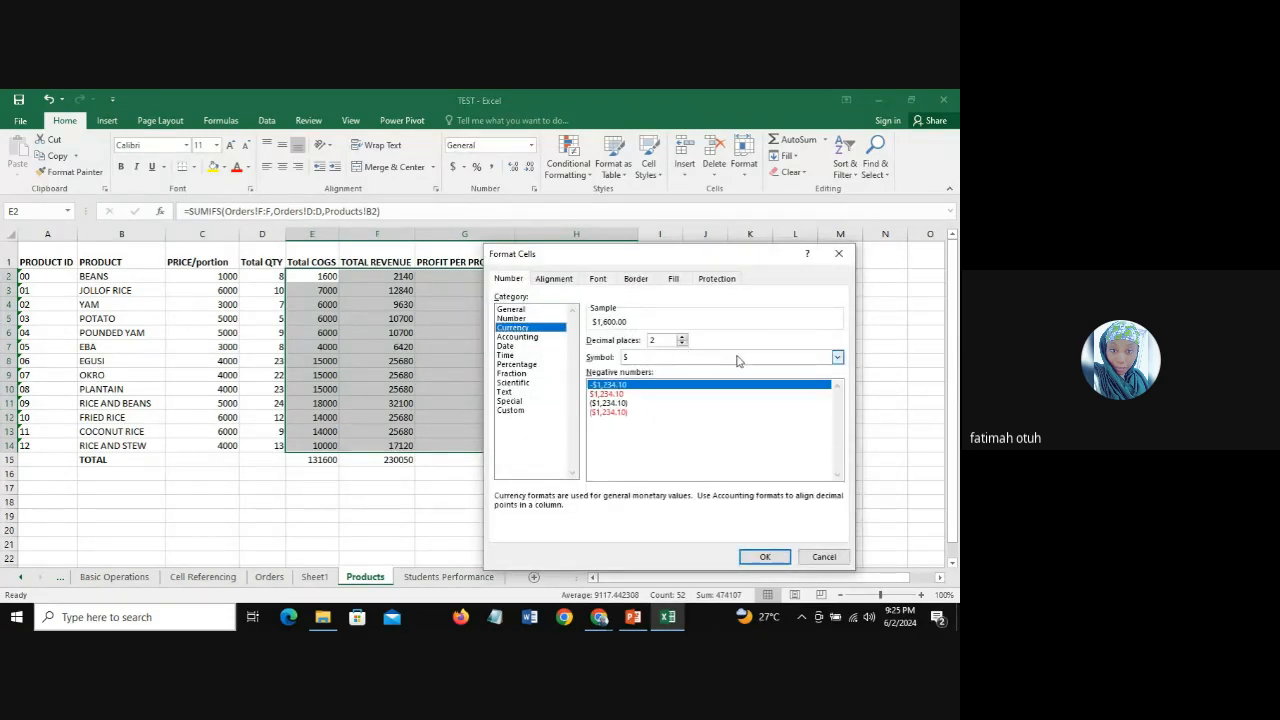
click(837, 357)
scroll(838, 405, down, 3)
scroll(838, 411, down, 8)
scroll(838, 411, down, 6)
scroll(838, 411, down, 3)
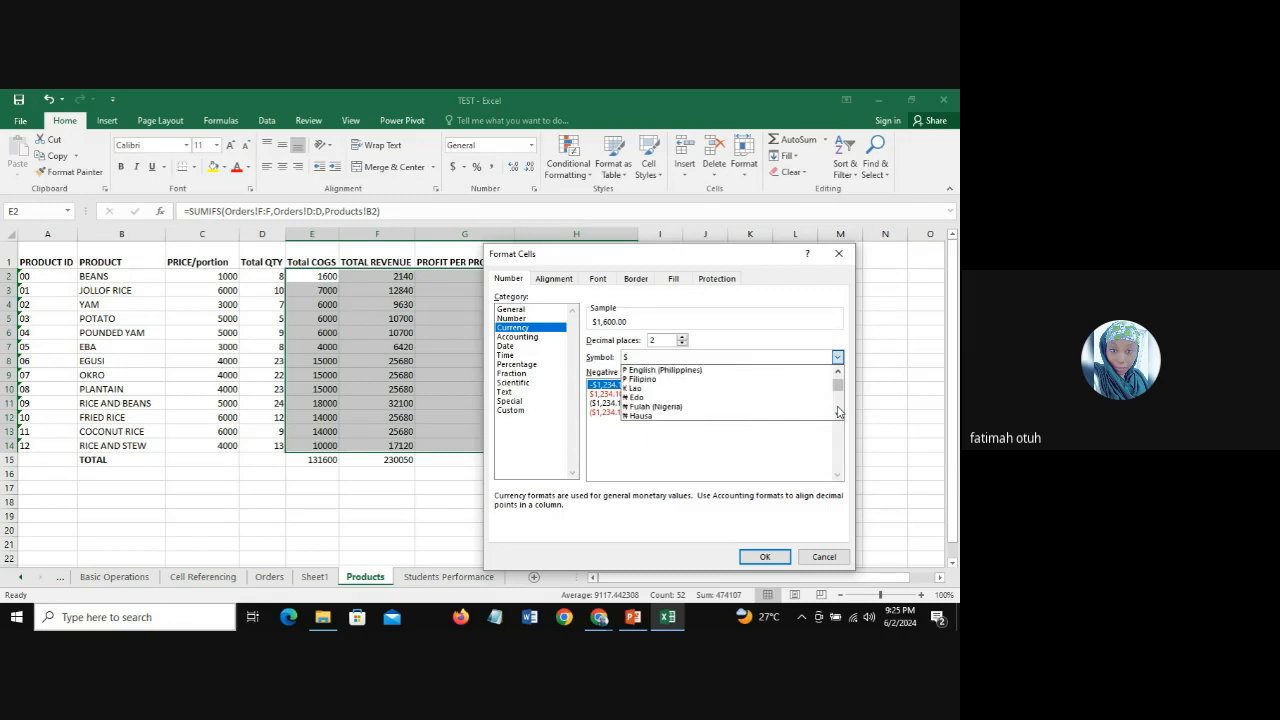
click(698, 416)
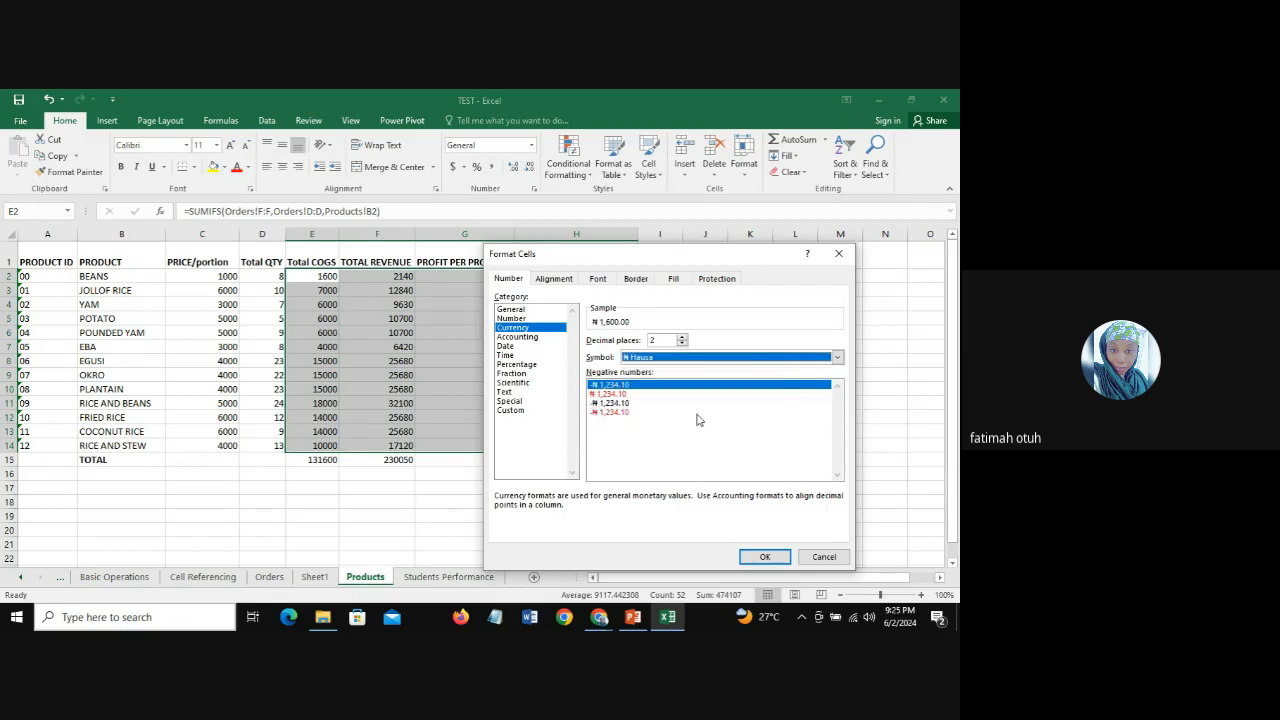
click(765, 556)
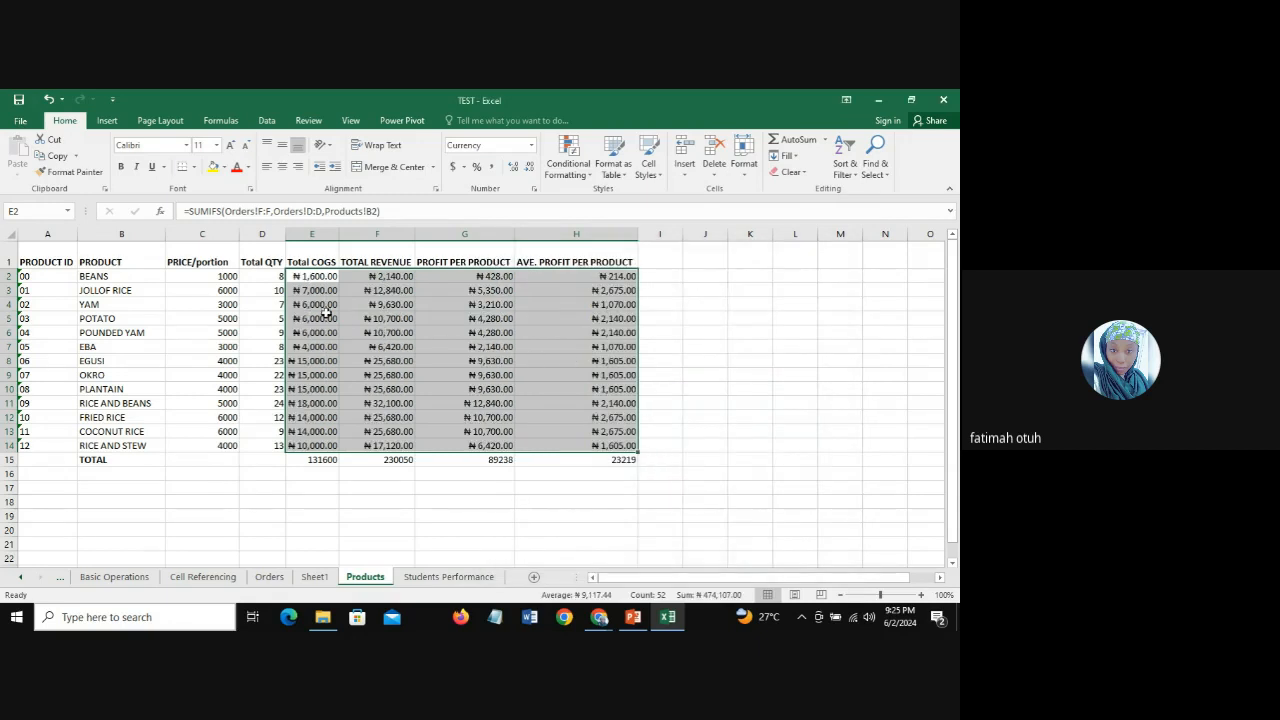
click(356, 310)
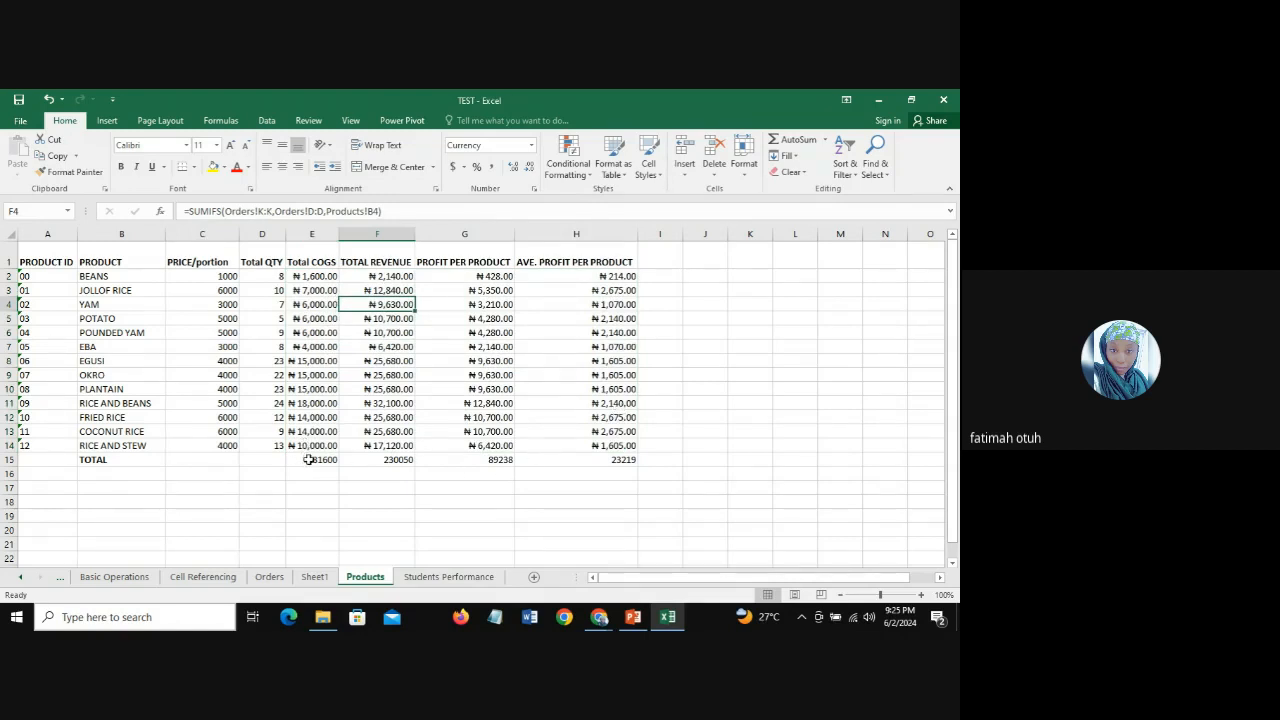
Step: Try Format Painter from E14 on the totals in E15:H15, and undo the formatting
click(308, 446)
click(70, 171)
click(336, 459)
drag(339, 458, 570, 456)
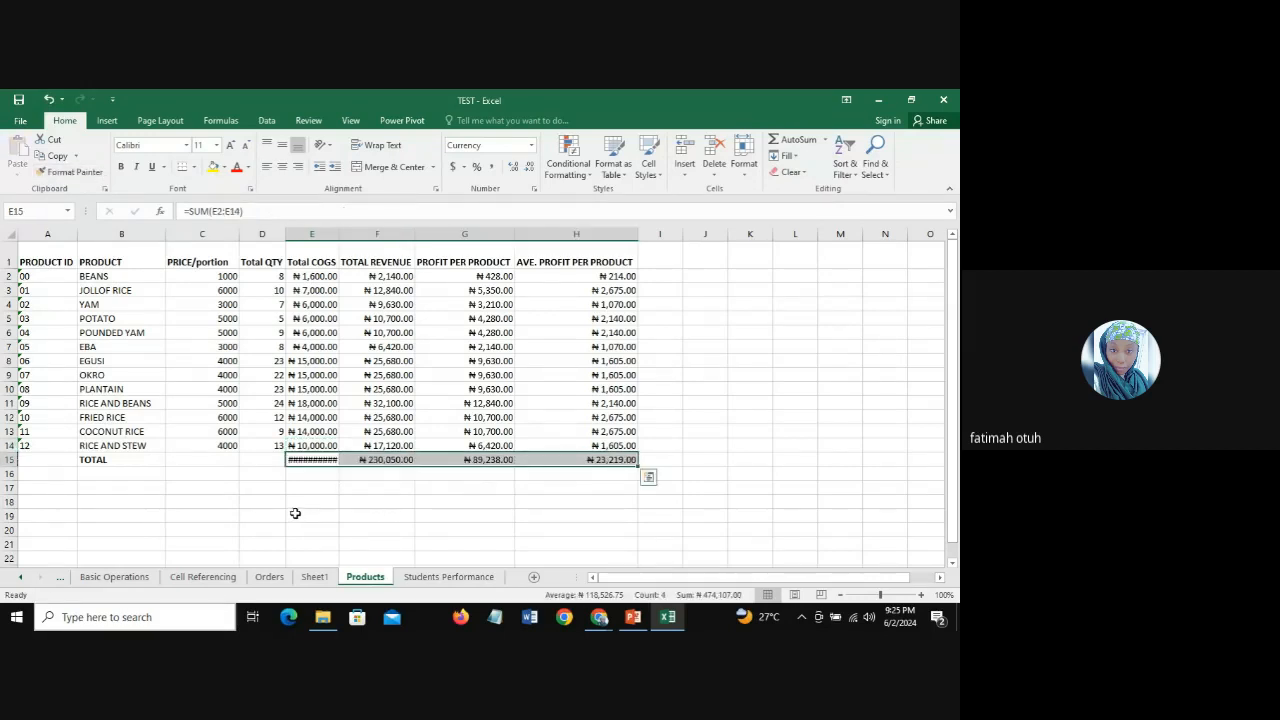
key(ctrl+z)
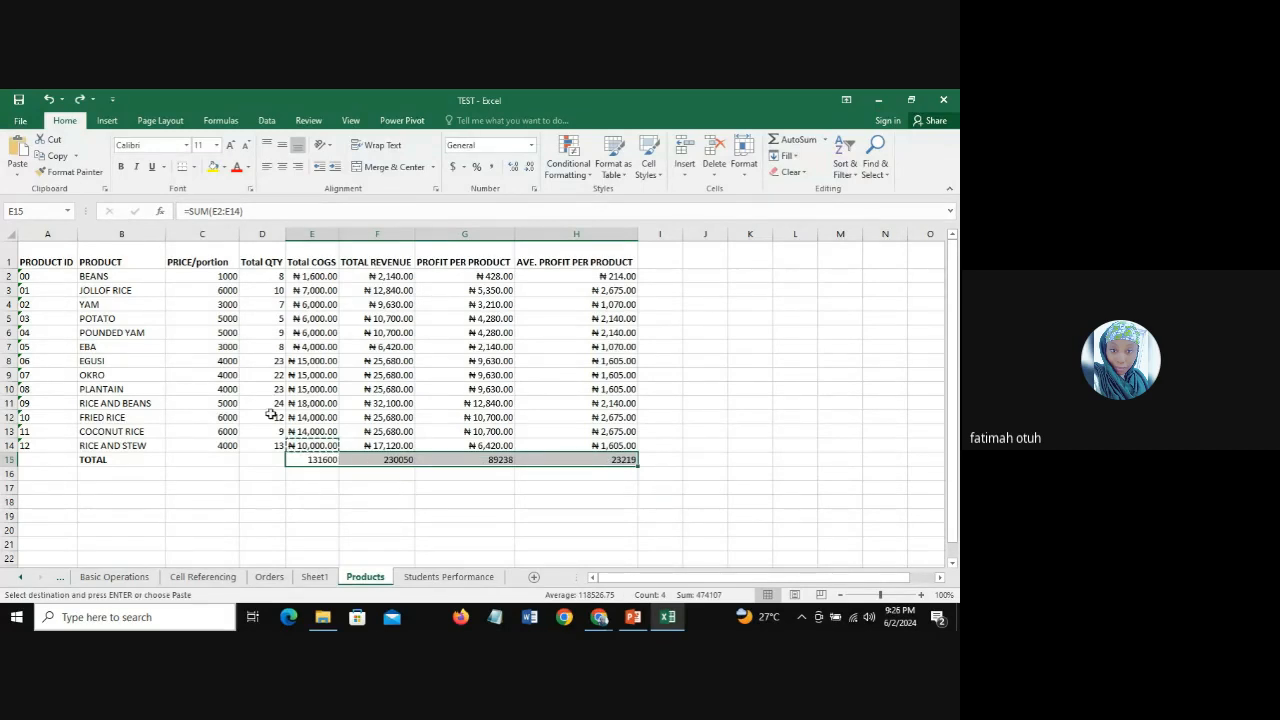
Step: Try painting the format of E15:H15 onto E14:H14, undo it, and restore the naira currency format on E2:H14
click(83, 174)
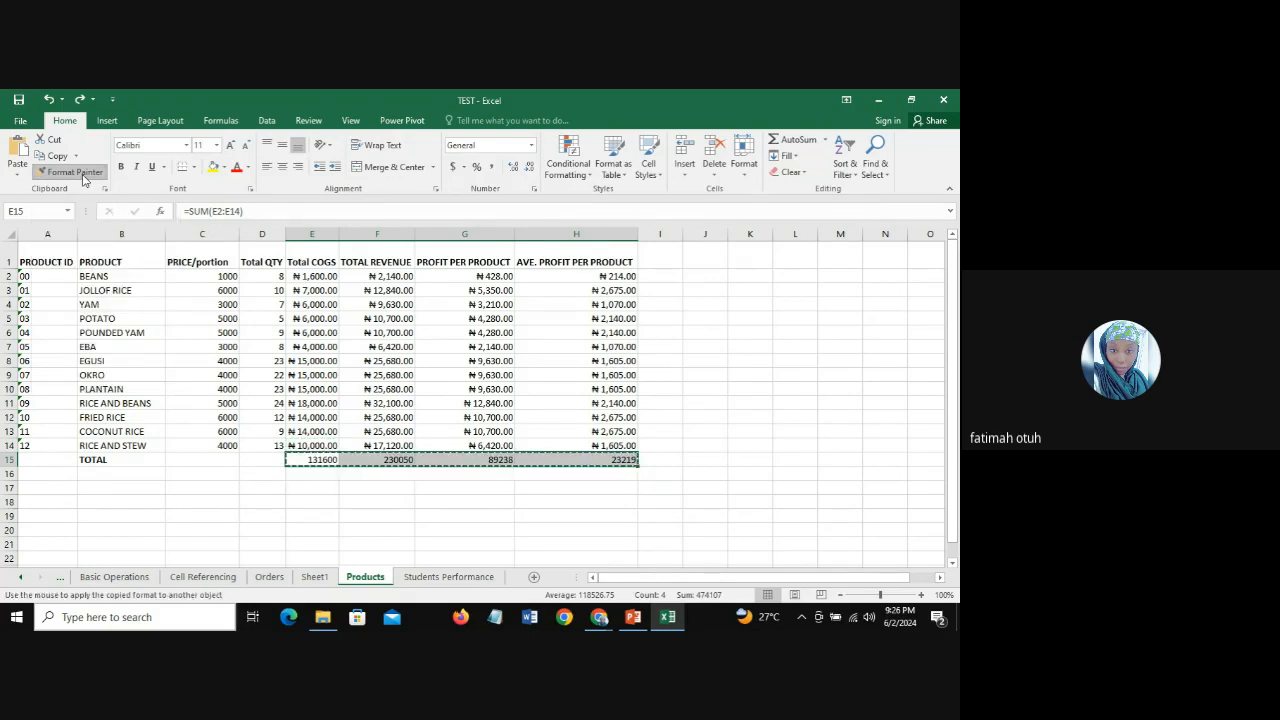
drag(325, 445, 620, 446)
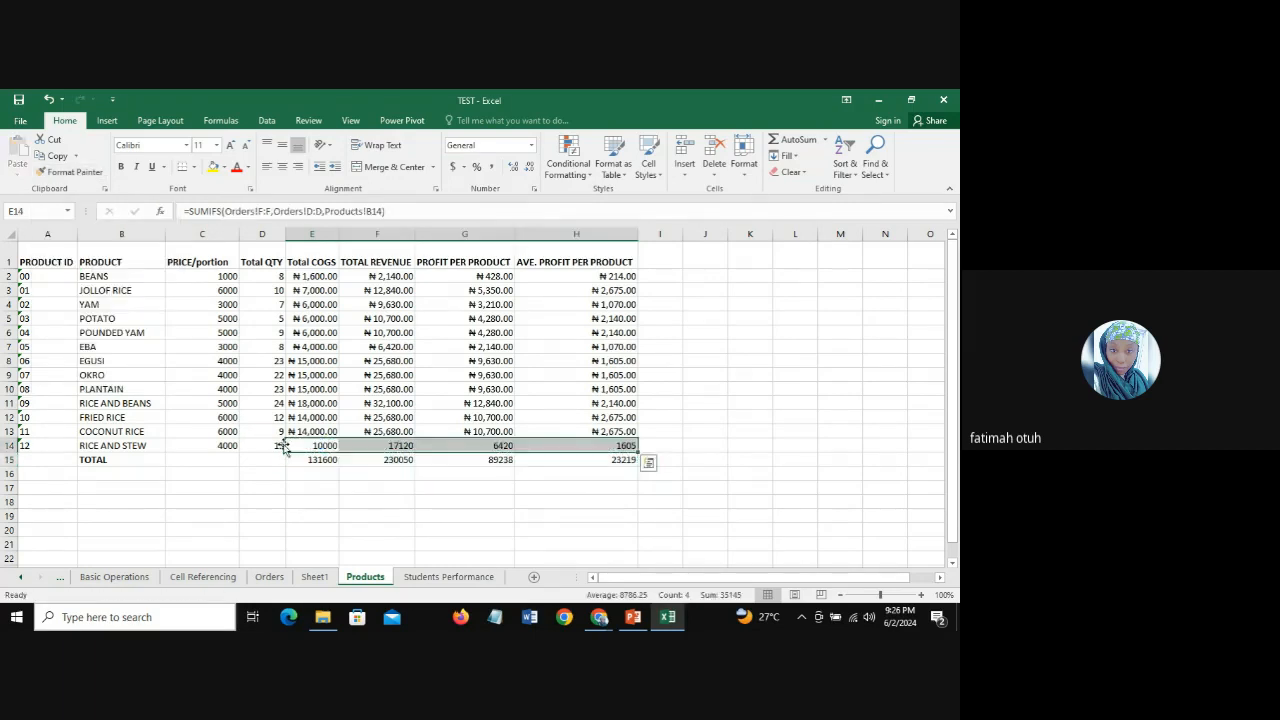
key(ctrl+z)
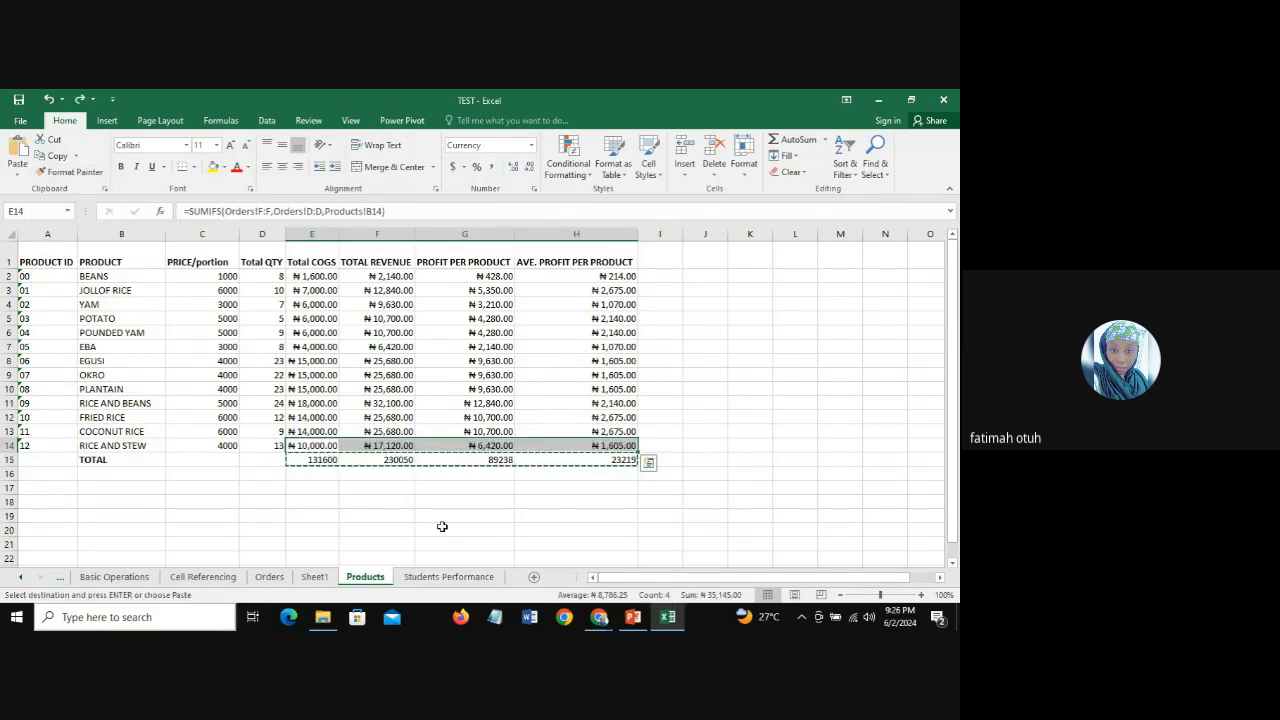
key(ctrl+z)
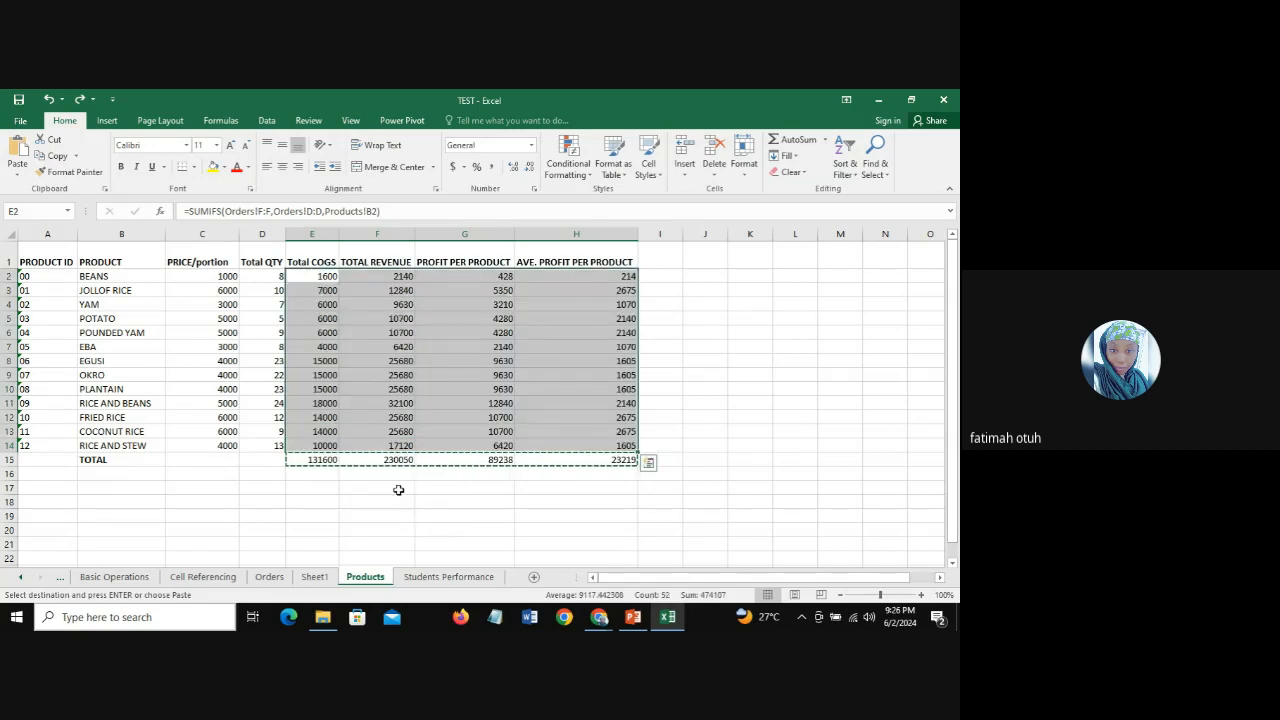
key(ctrl+y)
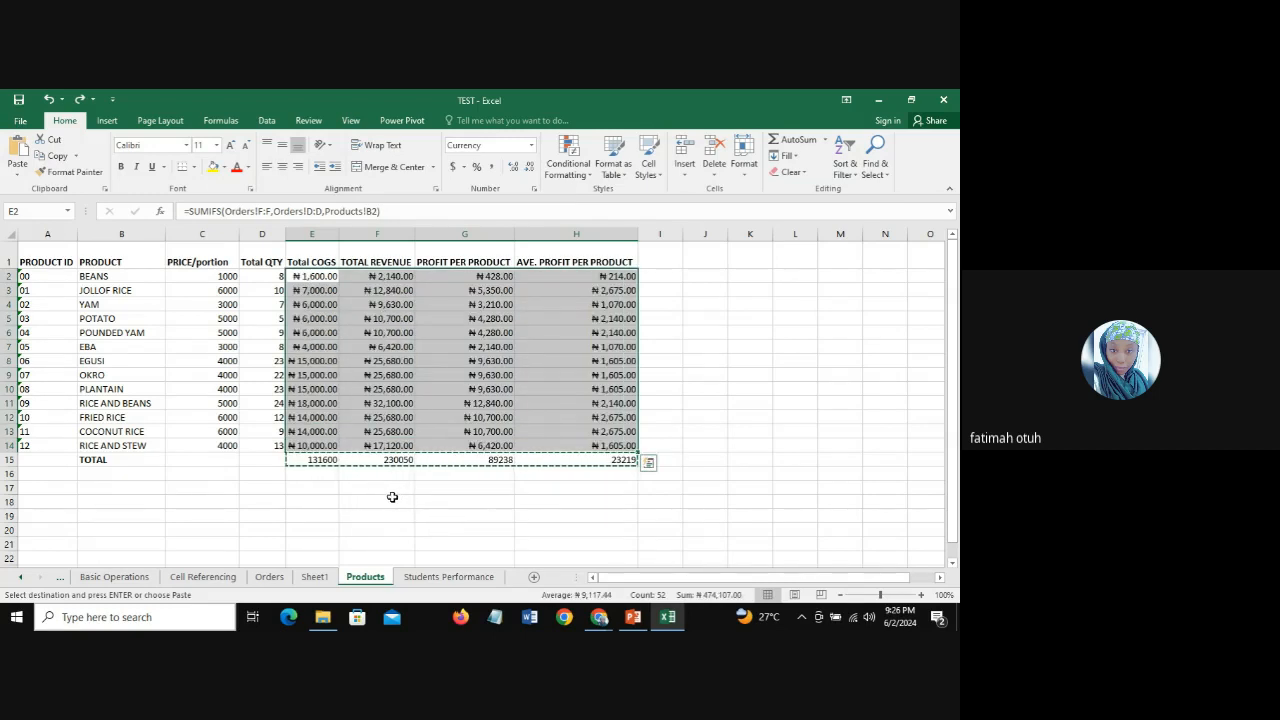
Step: Copy the naira currency format from E14 onto the totals in E15:H15 with Format Painter
click(314, 489)
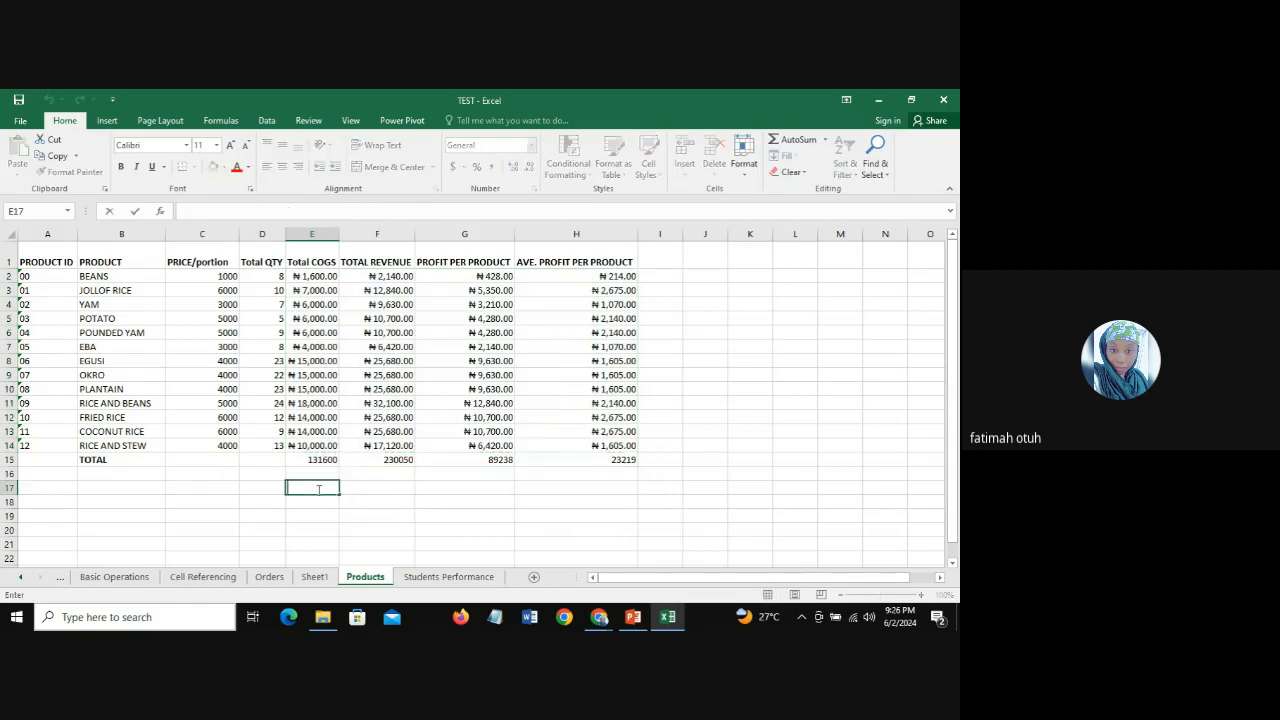
click(410, 490)
click(300, 445)
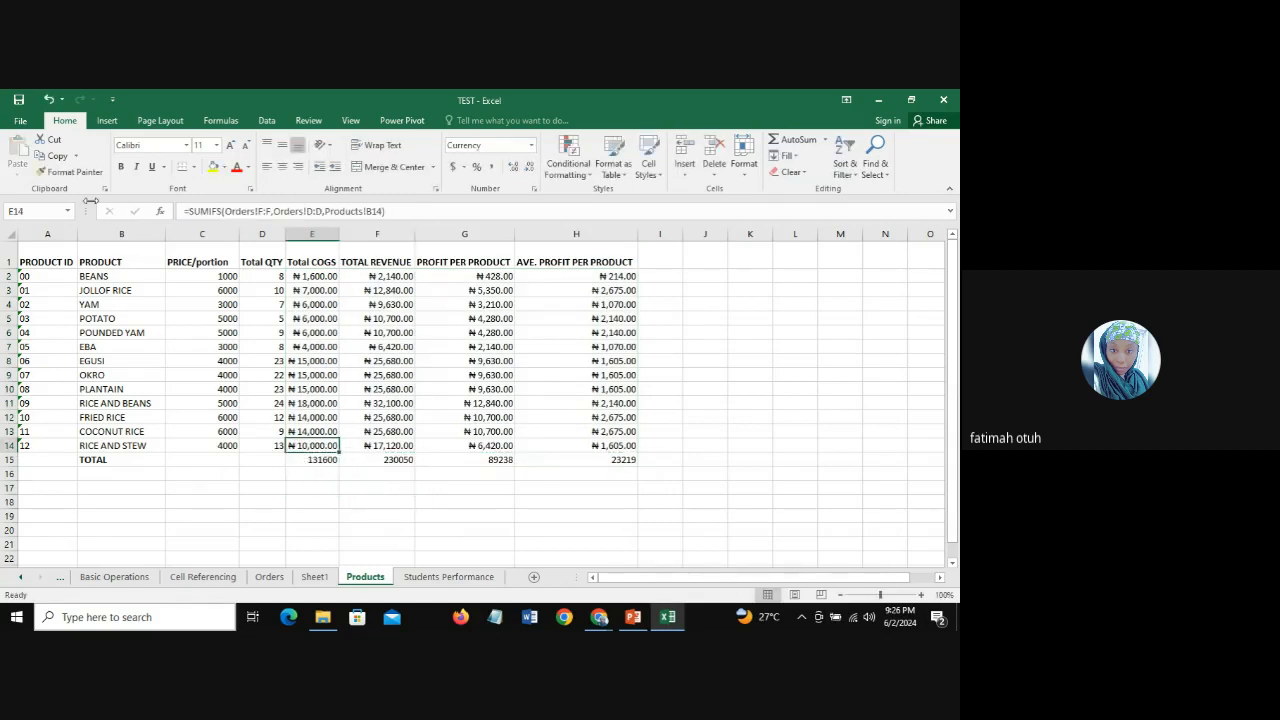
click(70, 172)
drag(322, 460, 597, 463)
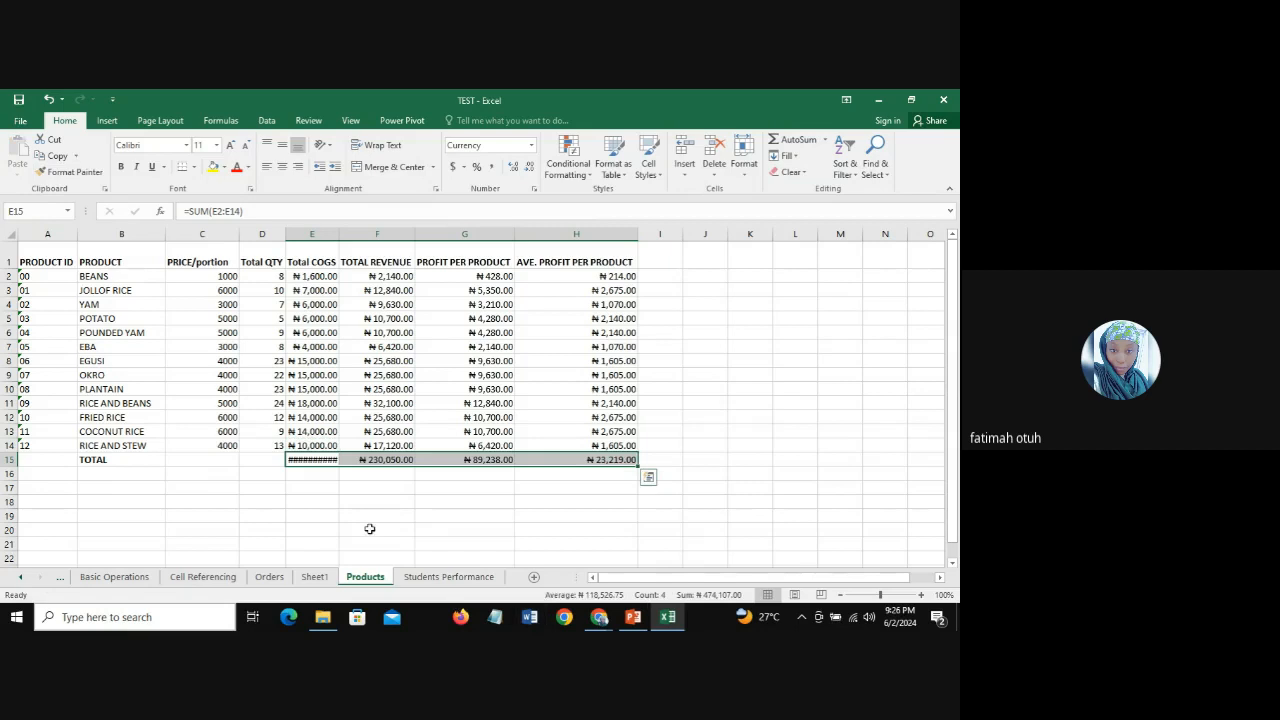
Step: Autofit column E to its contents and increase the height of TOTAL row 15
double_click(340, 237)
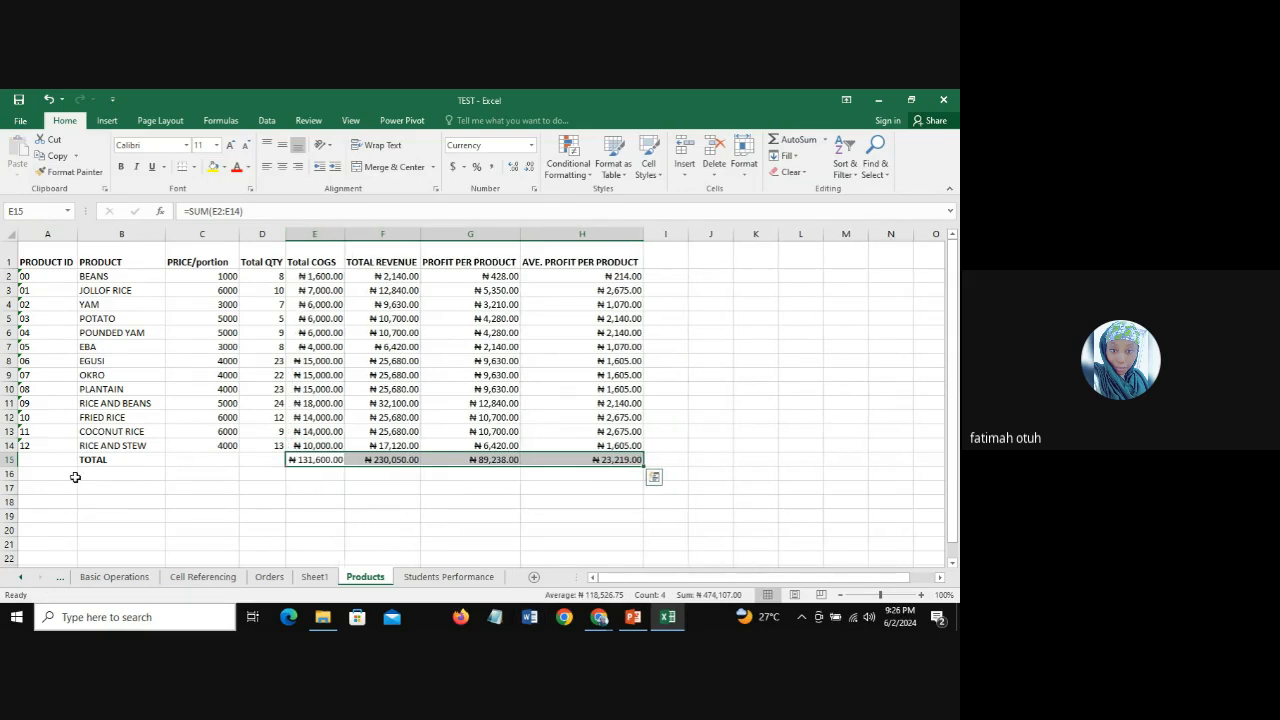
drag(12, 466, 13, 480)
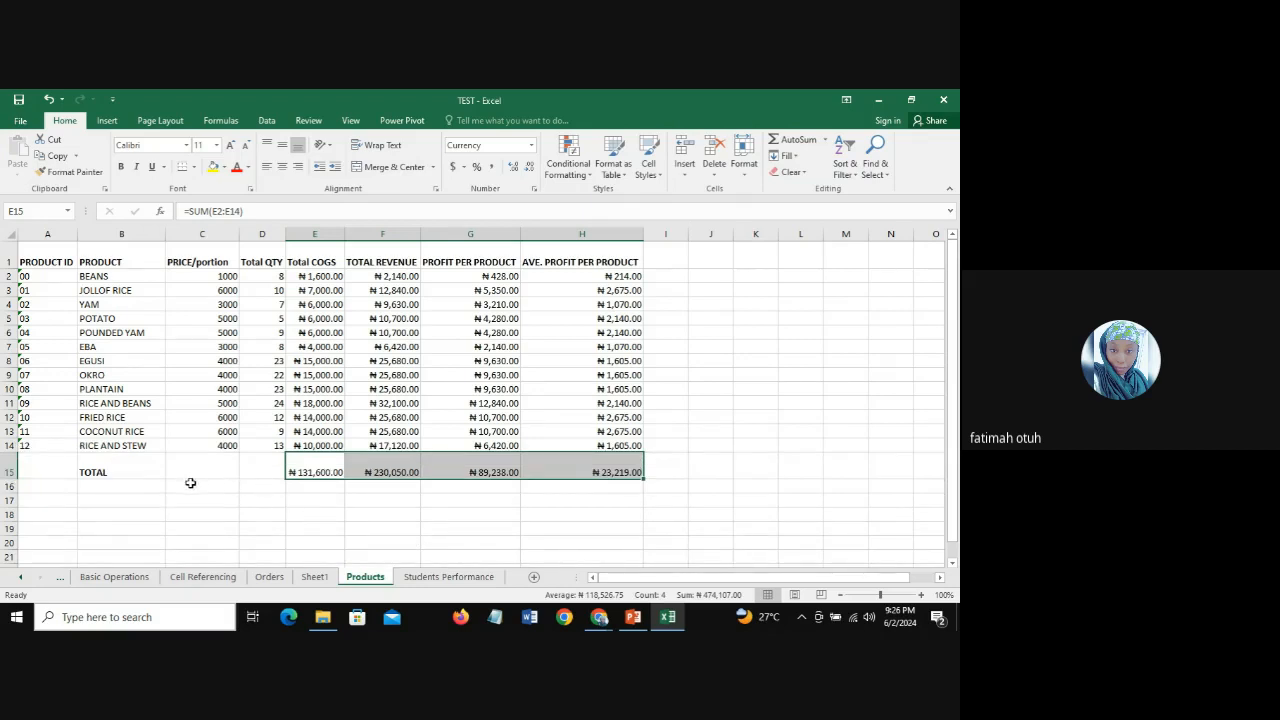
click(700, 485)
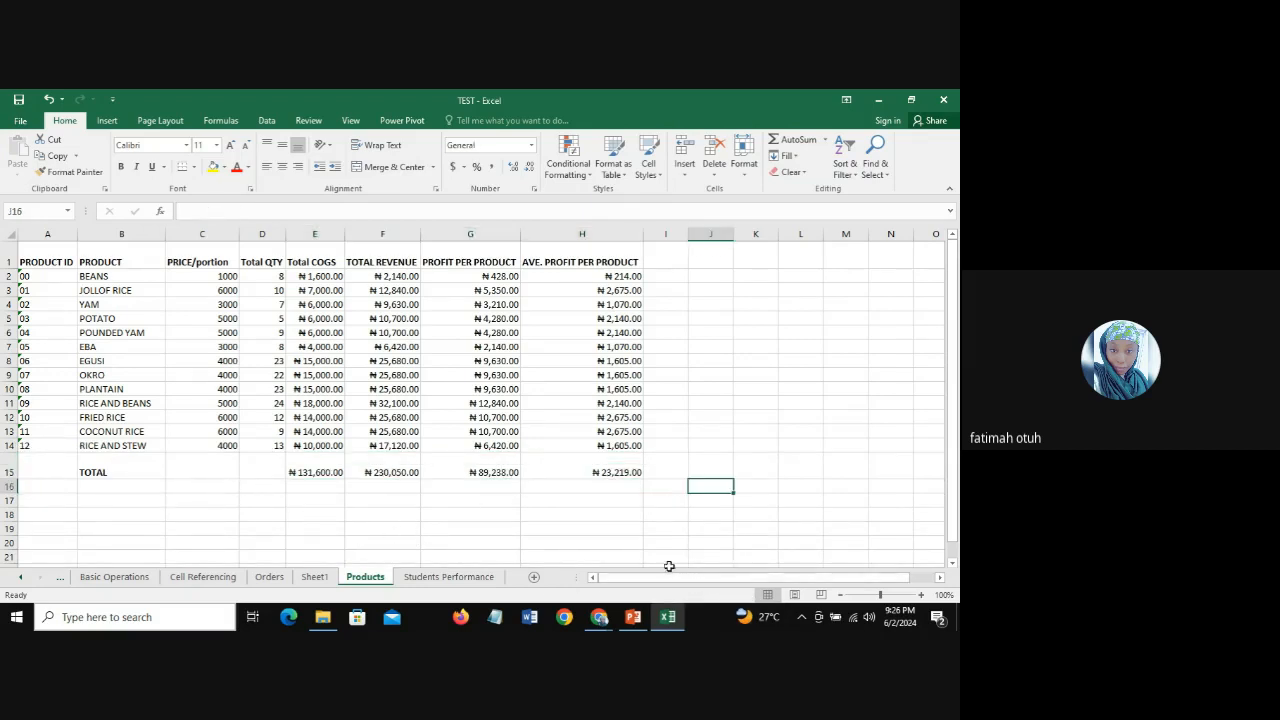
Step: Review the SUM formulas for COGS, revenue, profit and average profit in E15 through H15
click(318, 466)
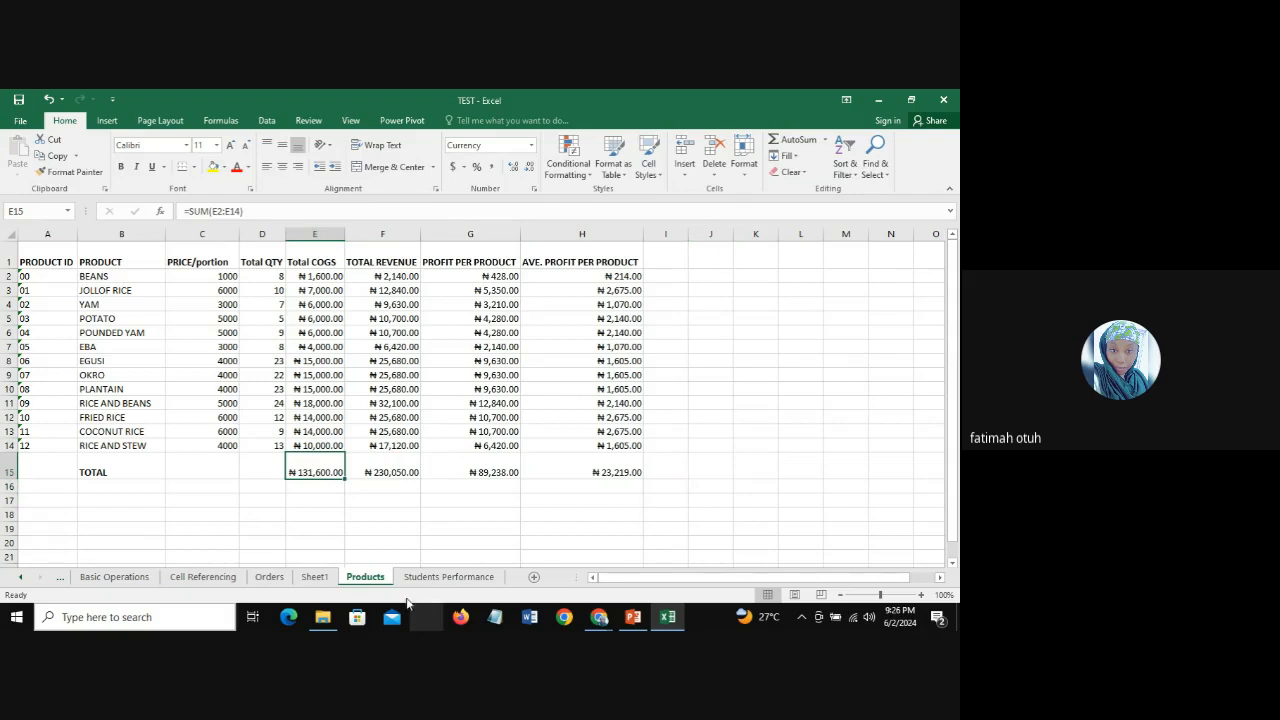
click(388, 468)
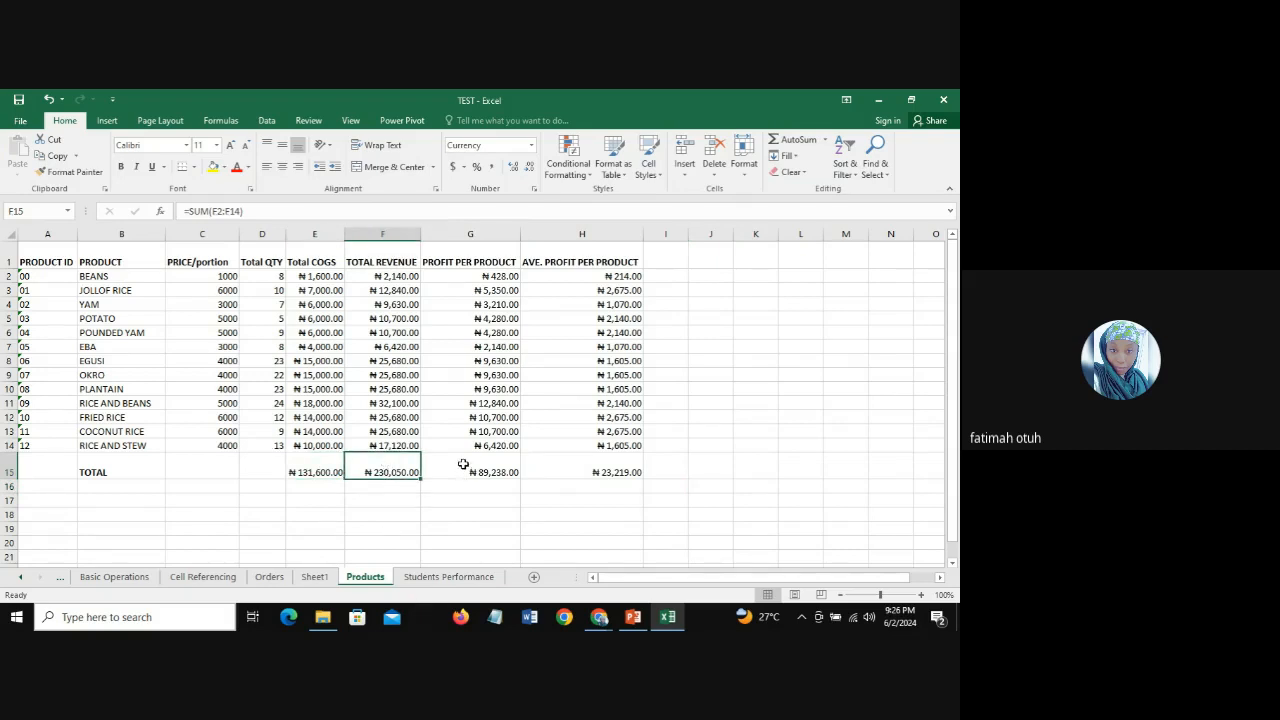
click(465, 466)
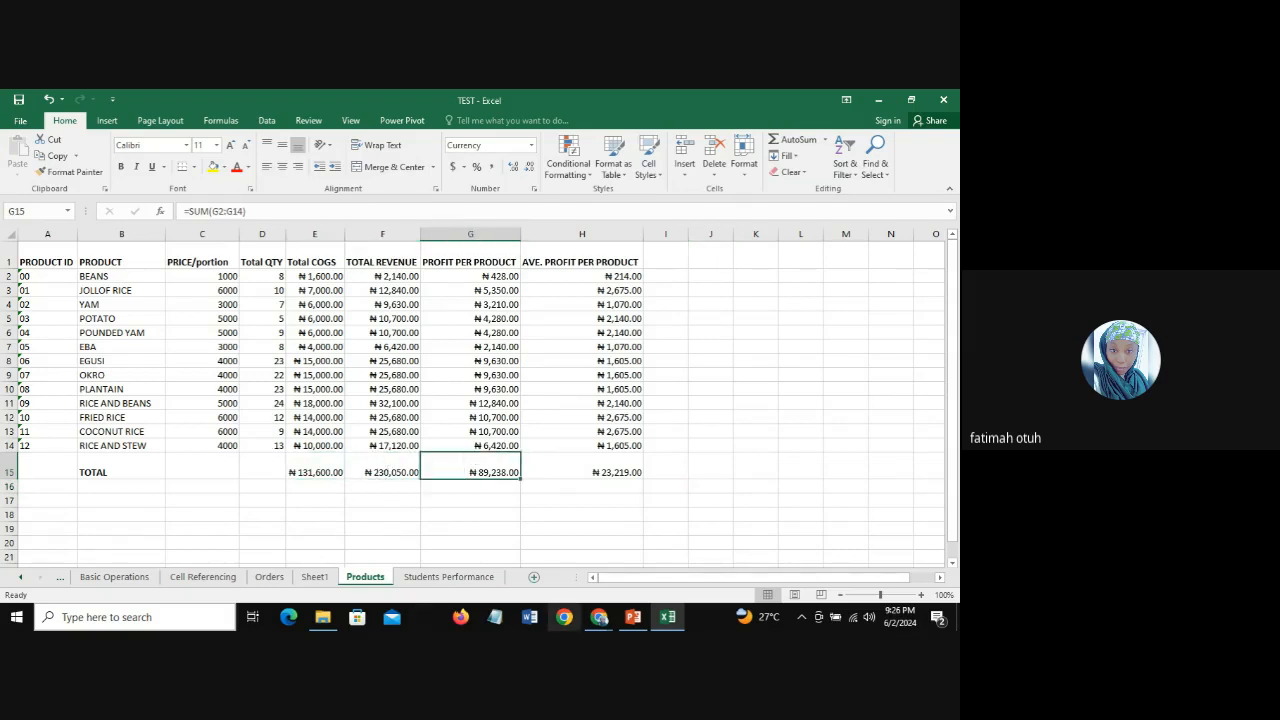
click(593, 464)
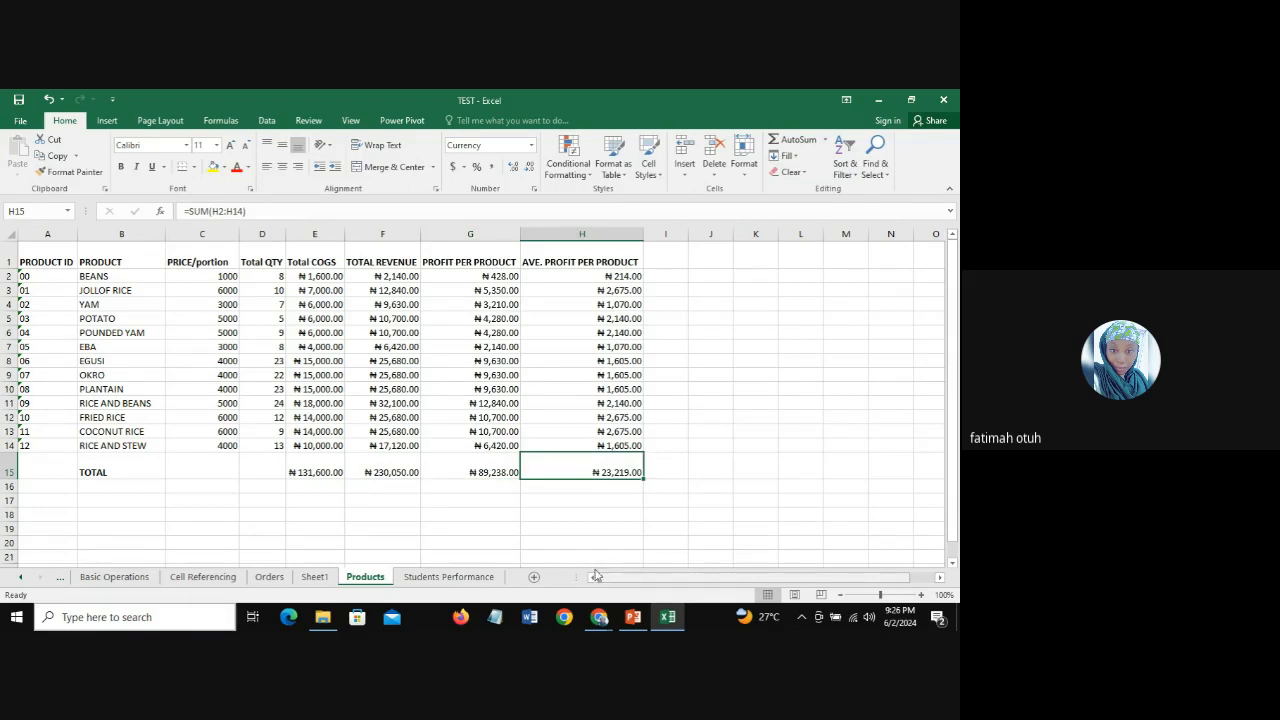
click(487, 467)
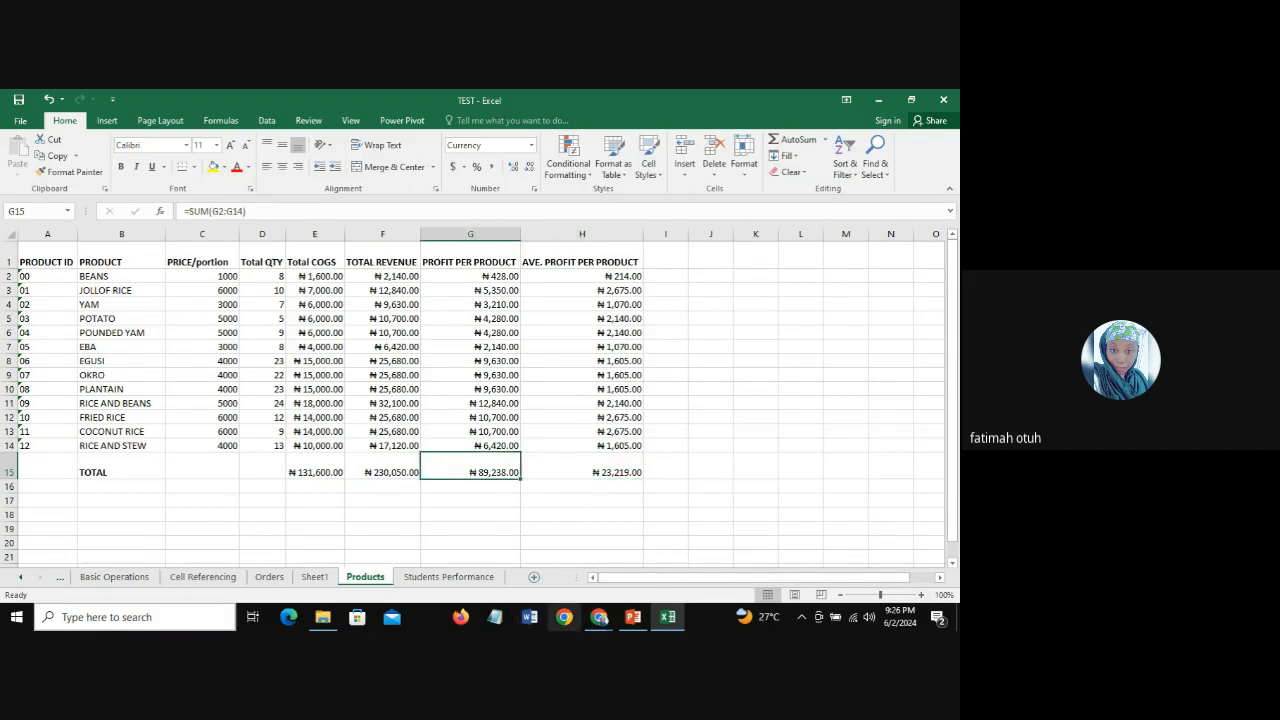
click(305, 471)
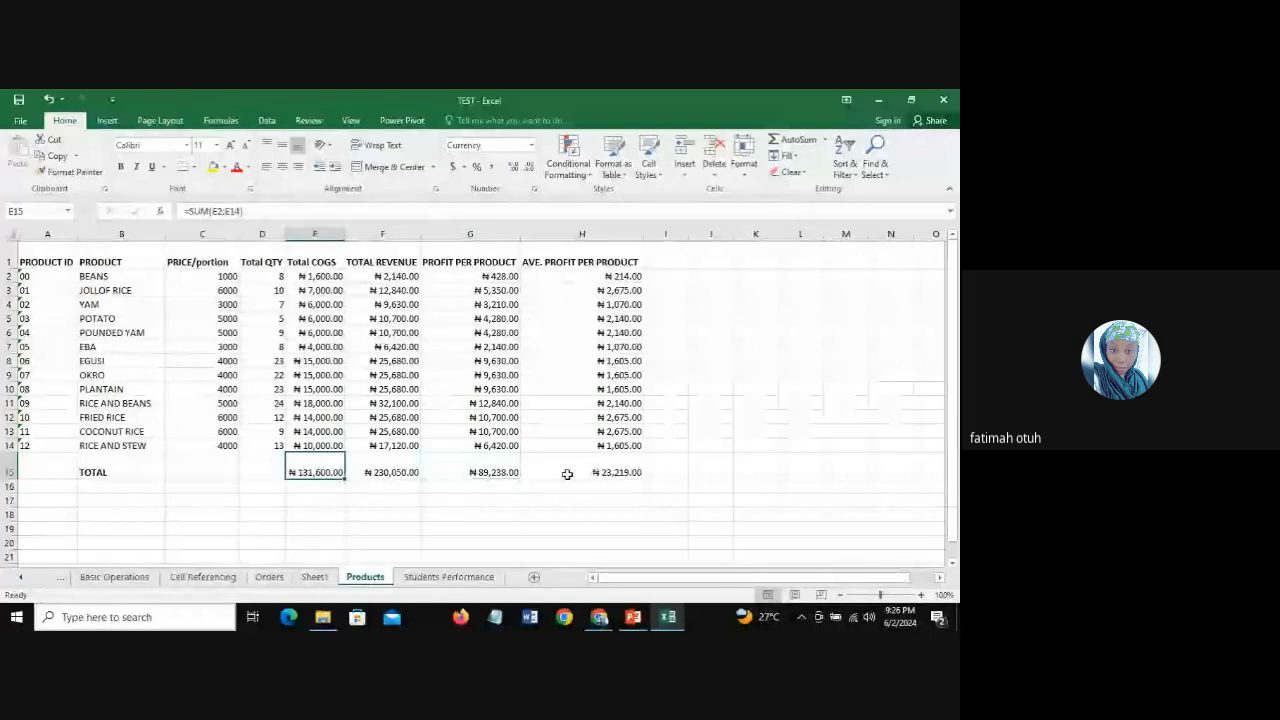
drag(320, 471, 550, 474)
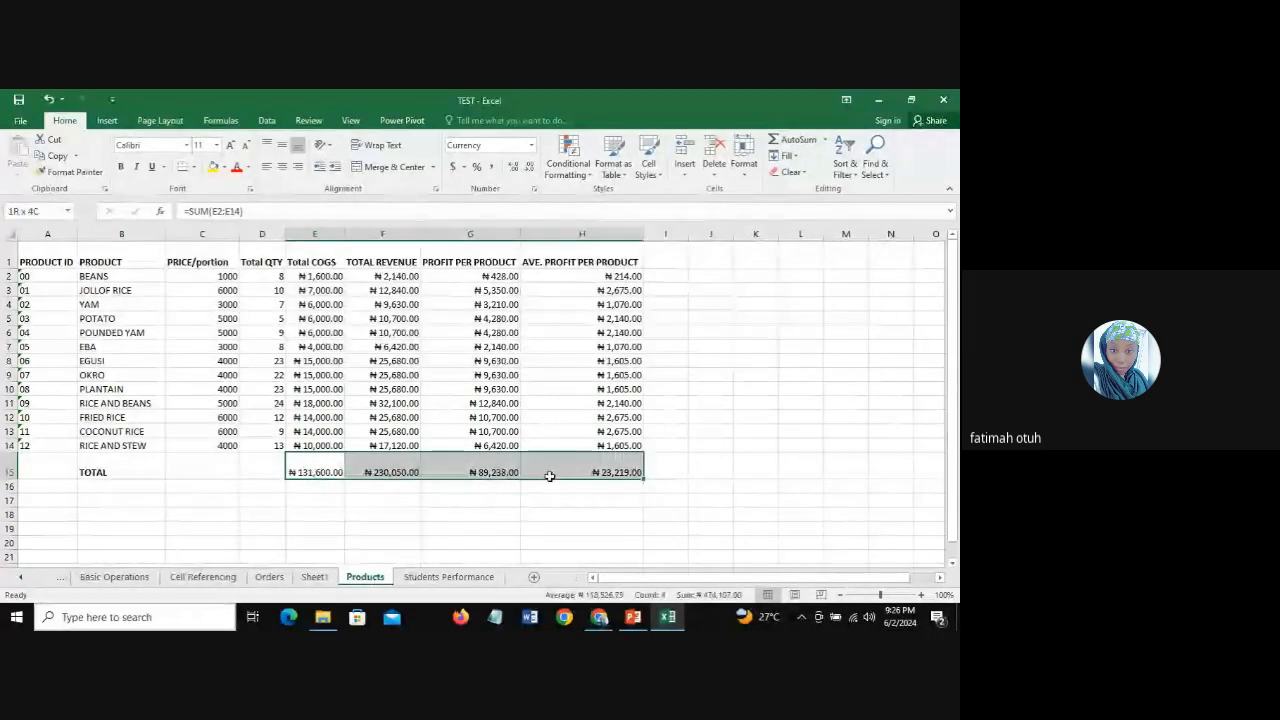
click(471, 460)
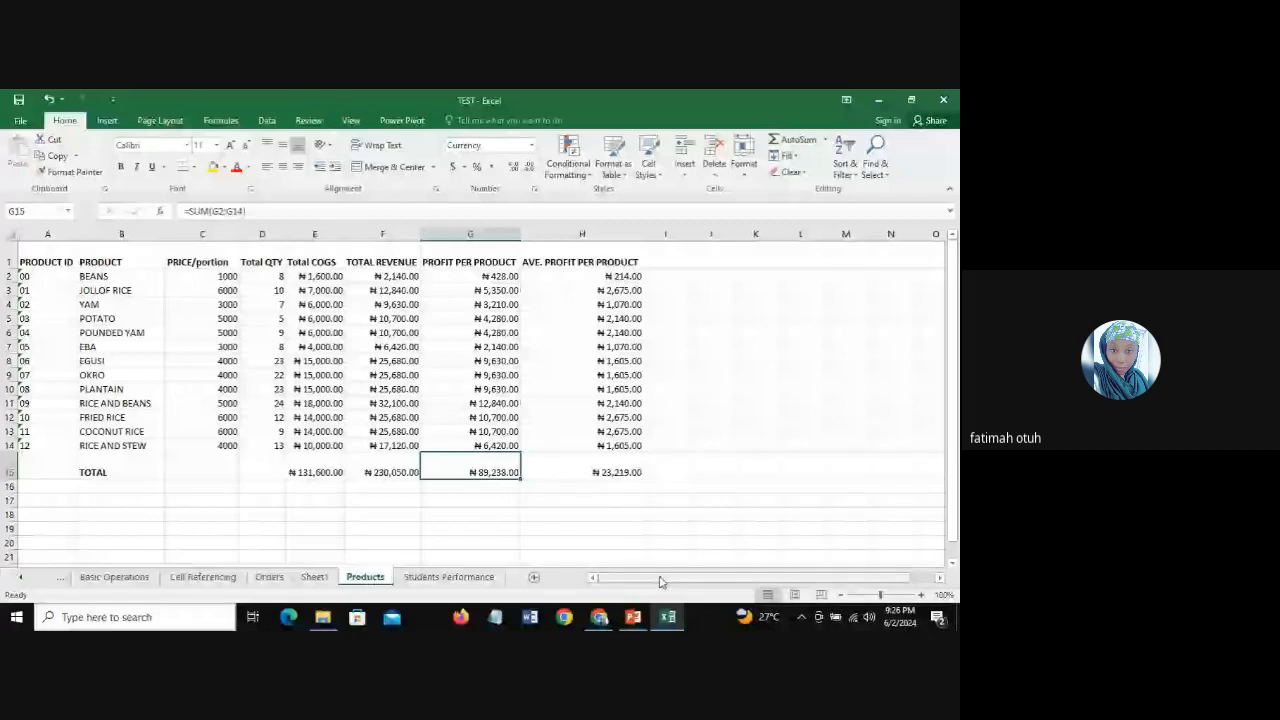
Step: Fill the average profit total in H15 with the theme green
click(611, 469)
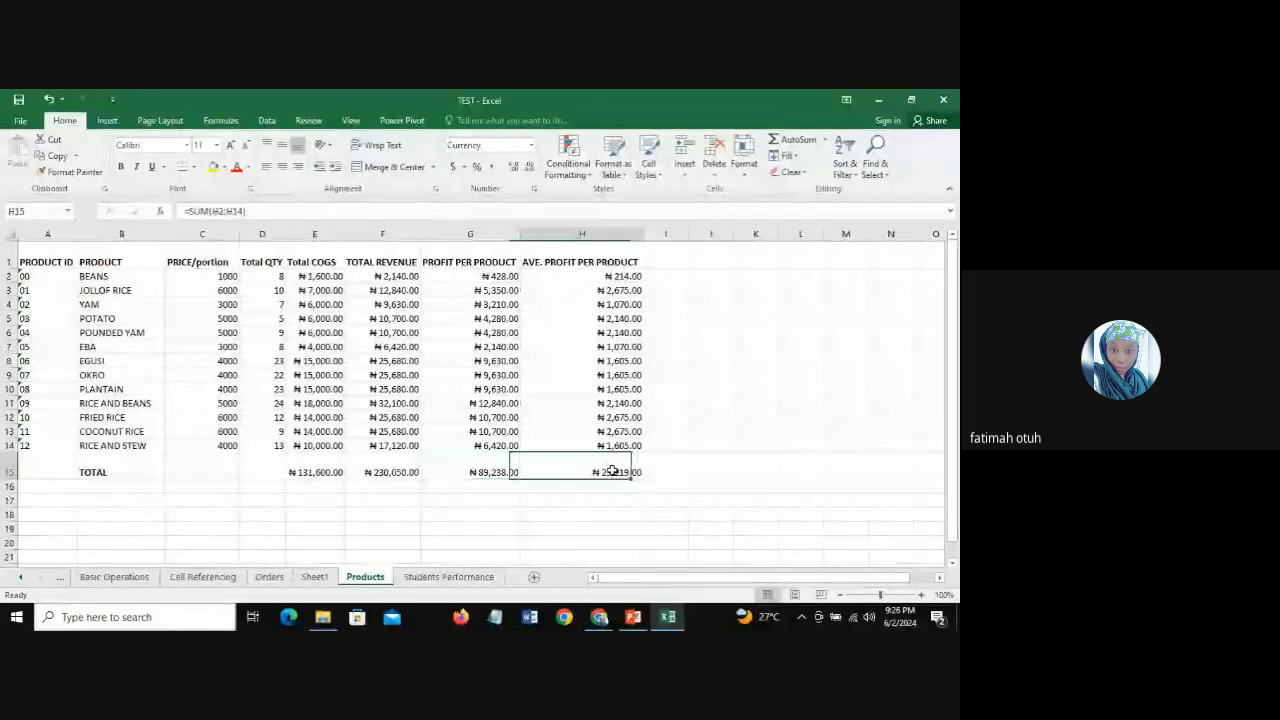
click(225, 168)
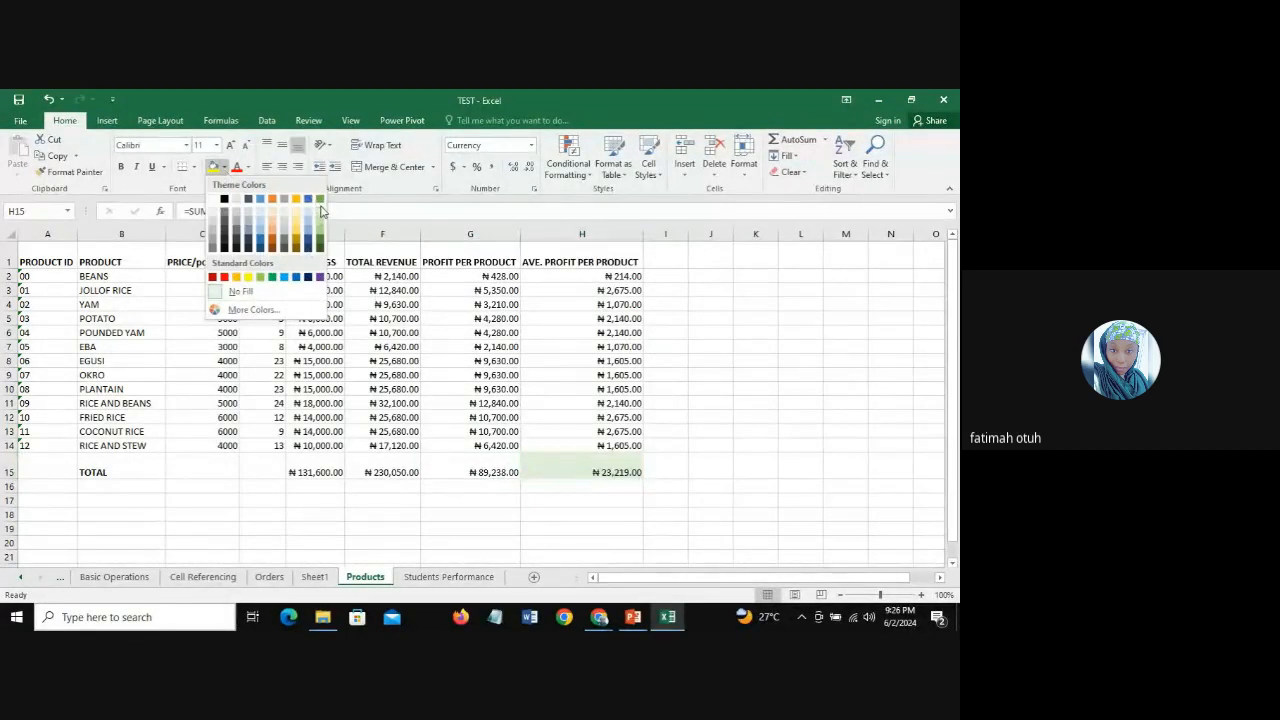
click(320, 202)
Step: Try a green font colour on the profit total in G15 and undo it
click(430, 468)
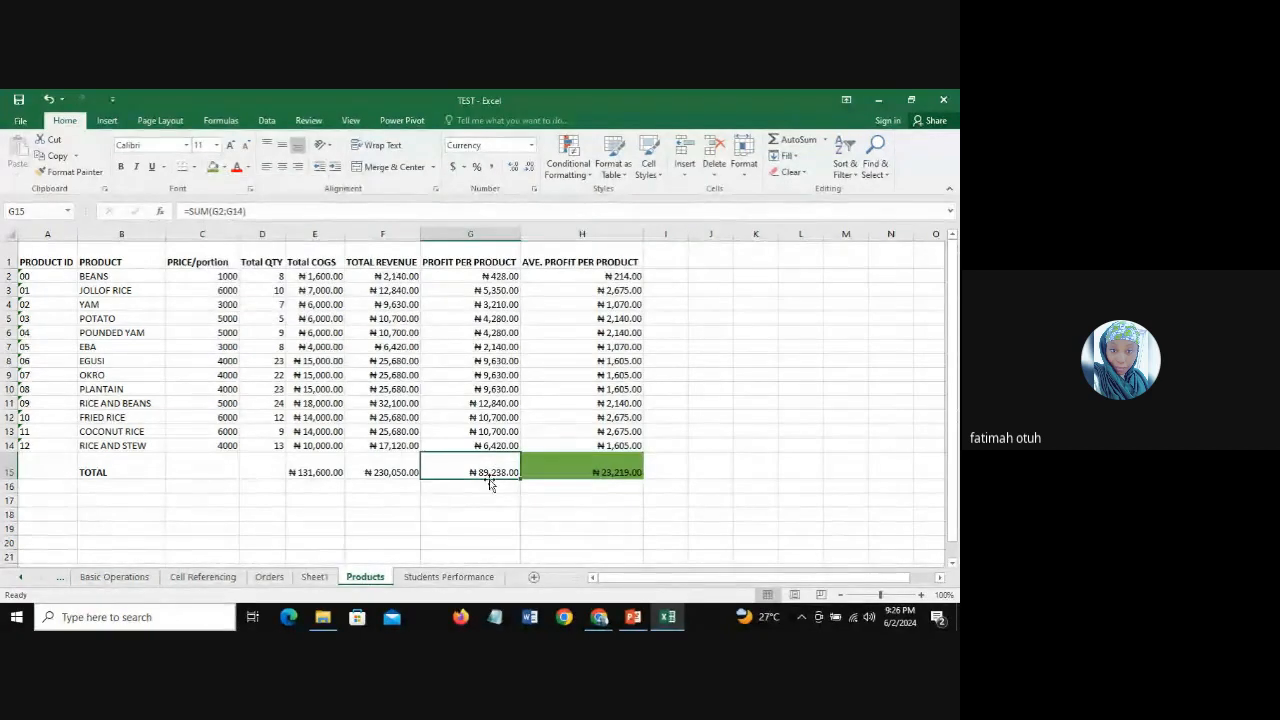
click(248, 168)
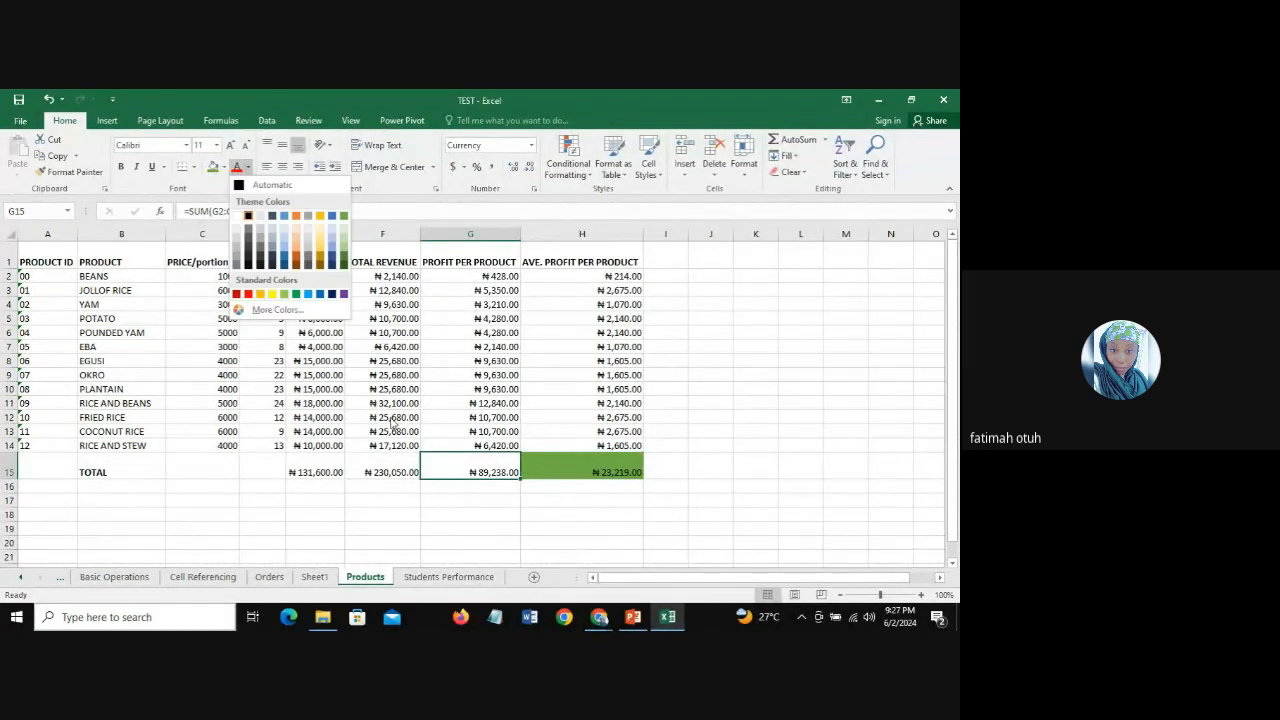
click(294, 295)
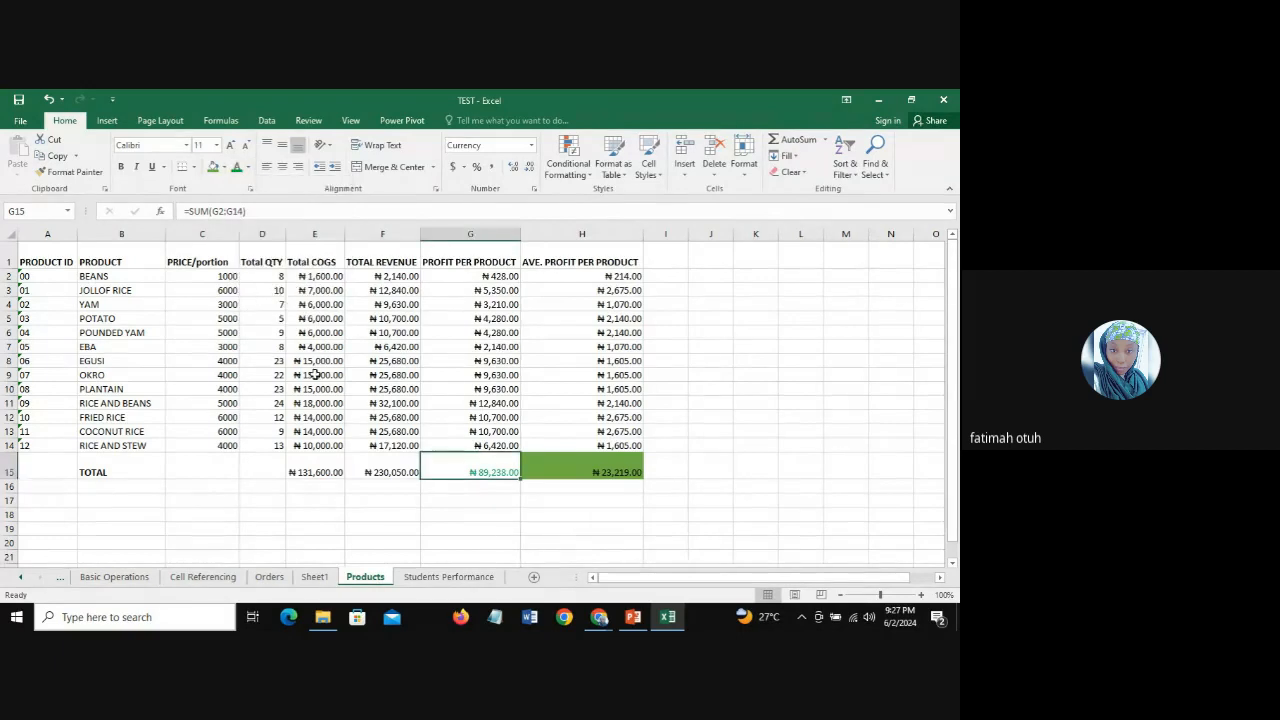
key(ctrl+z)
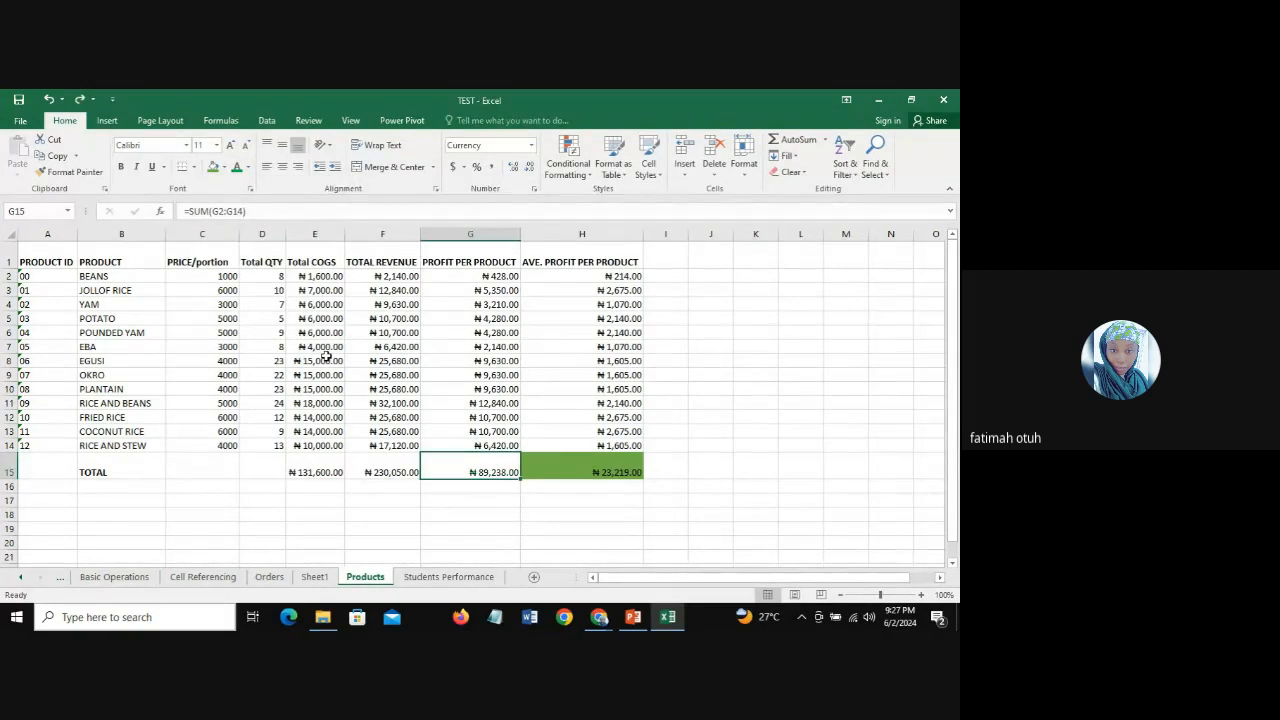
Step: Fill the profit total in G15 with the standard light blue
click(223, 169)
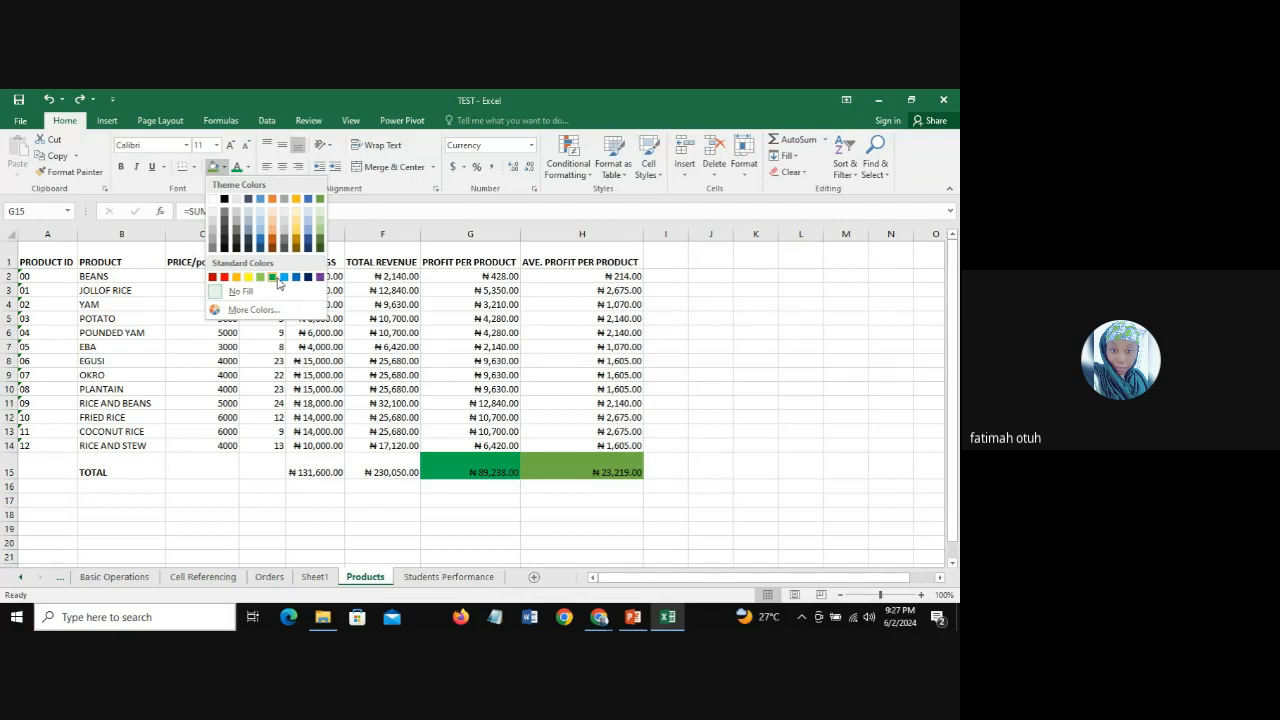
click(284, 277)
click(370, 470)
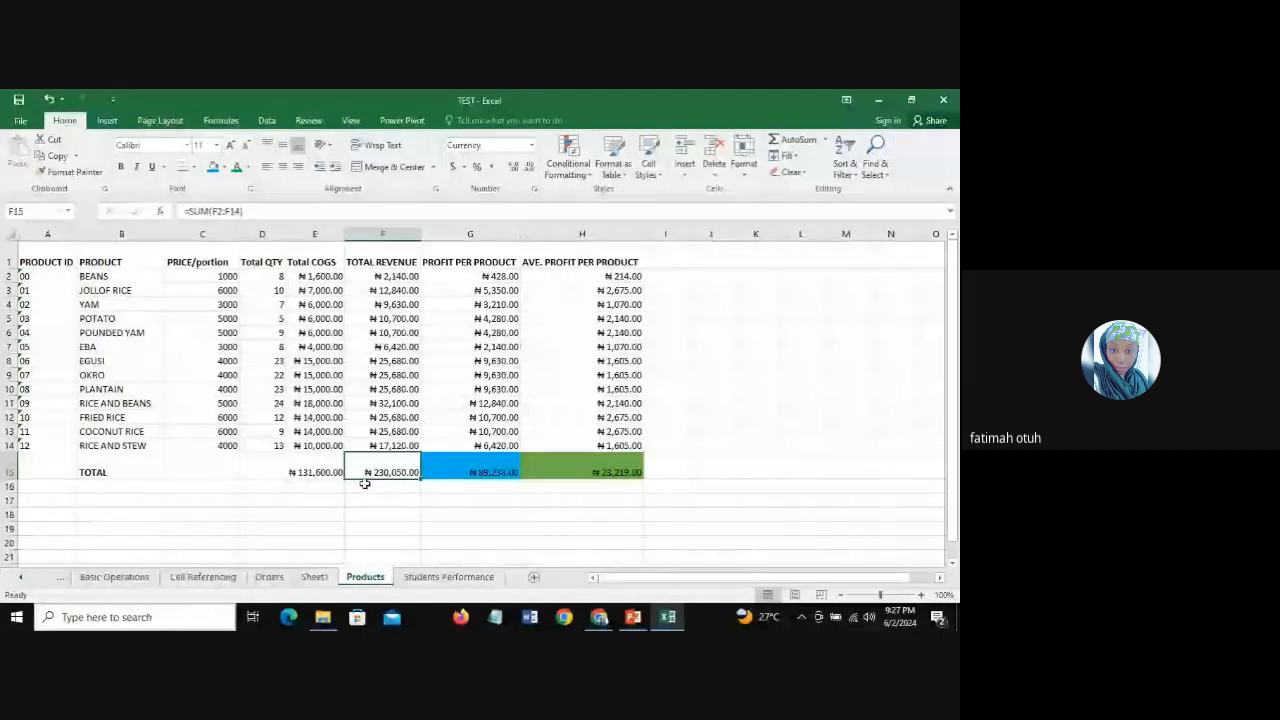
drag(316, 468, 365, 471)
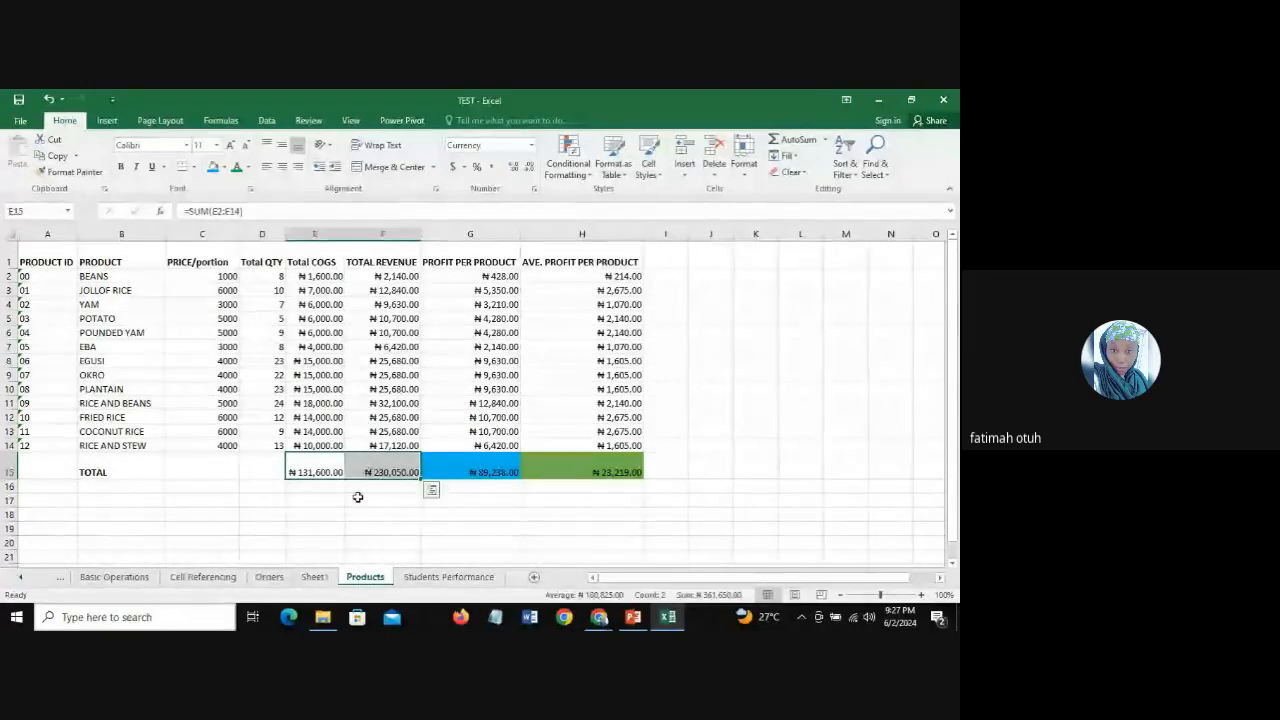
click(224, 167)
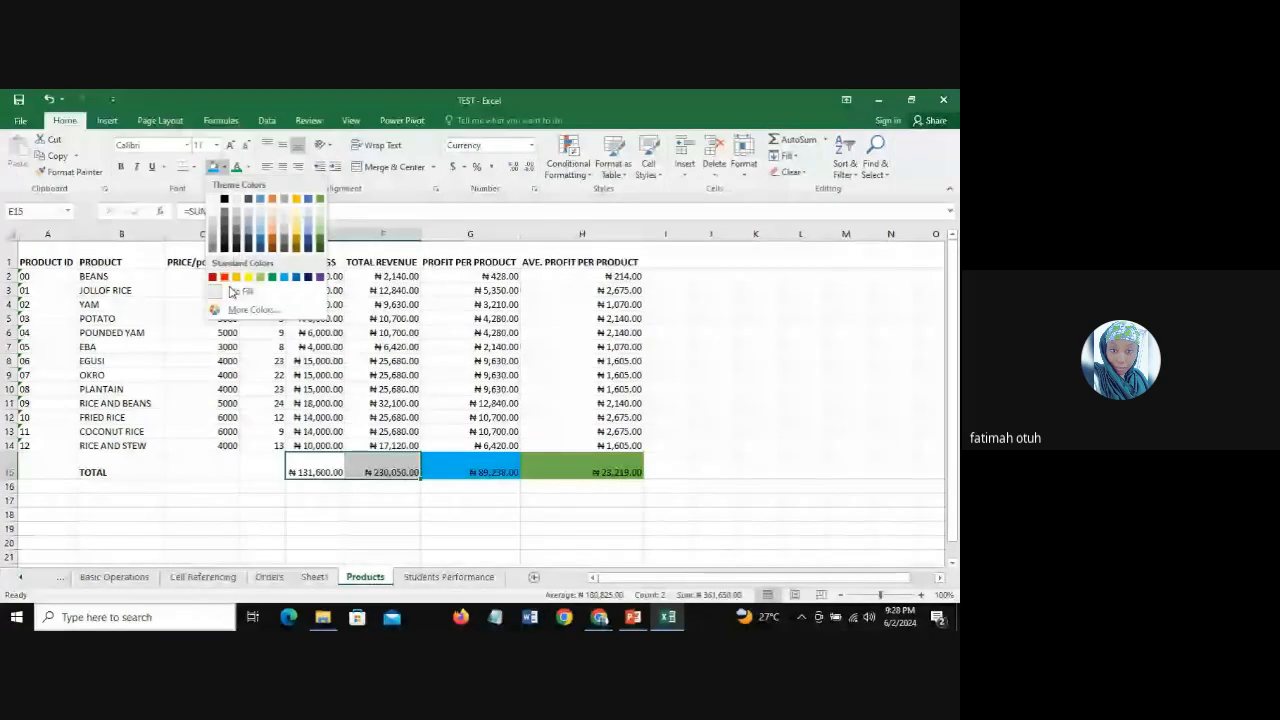
click(230, 291)
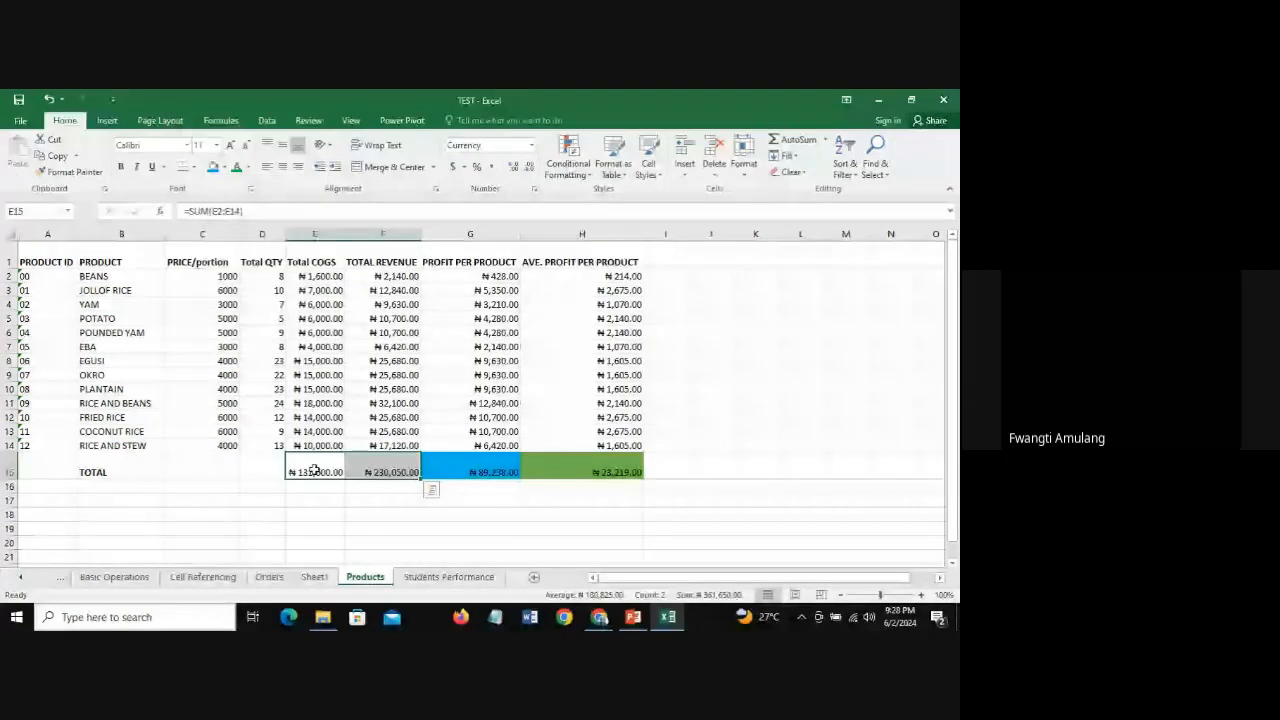
click(318, 471)
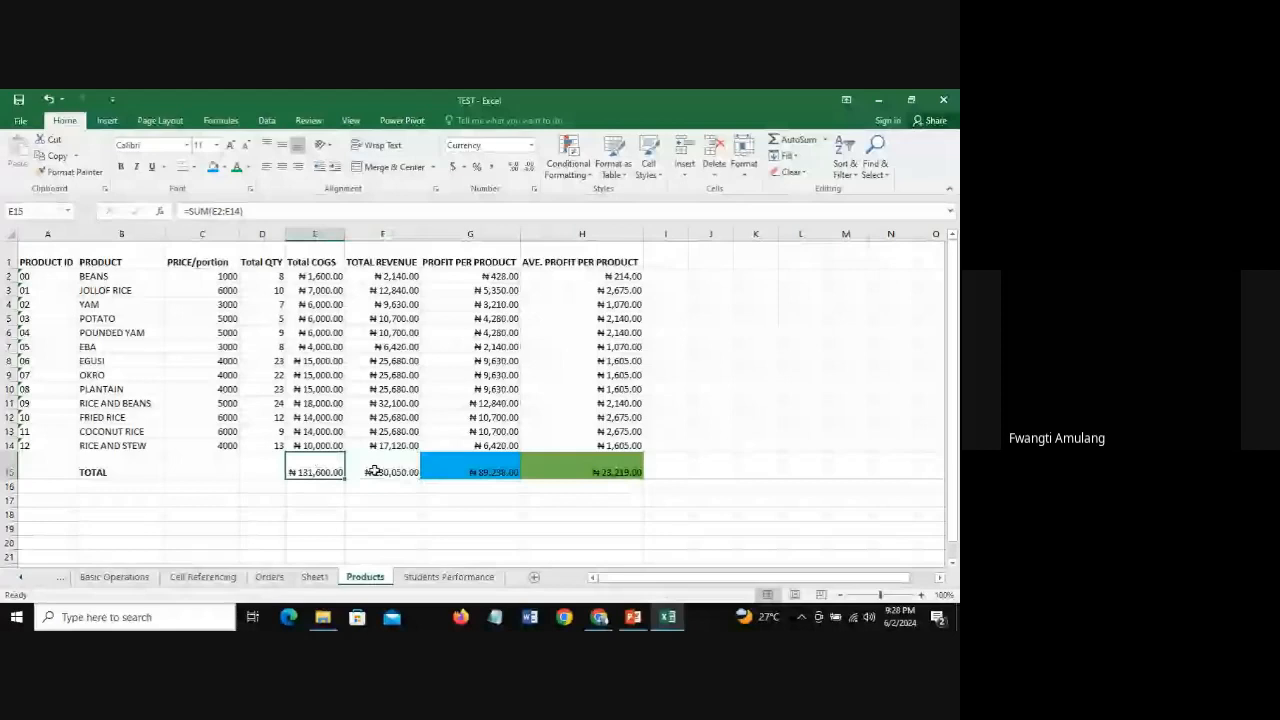
click(375, 471)
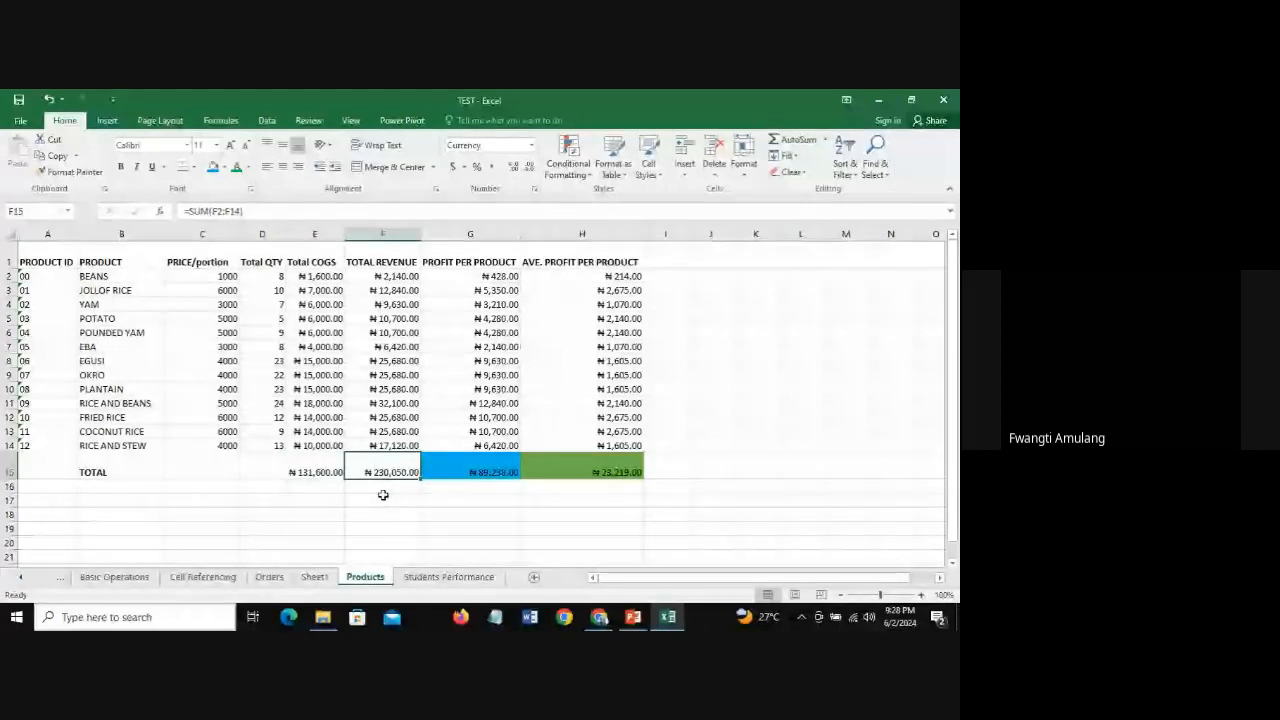
Step: Fill the COGS total in E15 with the theme orange and the revenue total in F15 with the standard golden orange
click(311, 474)
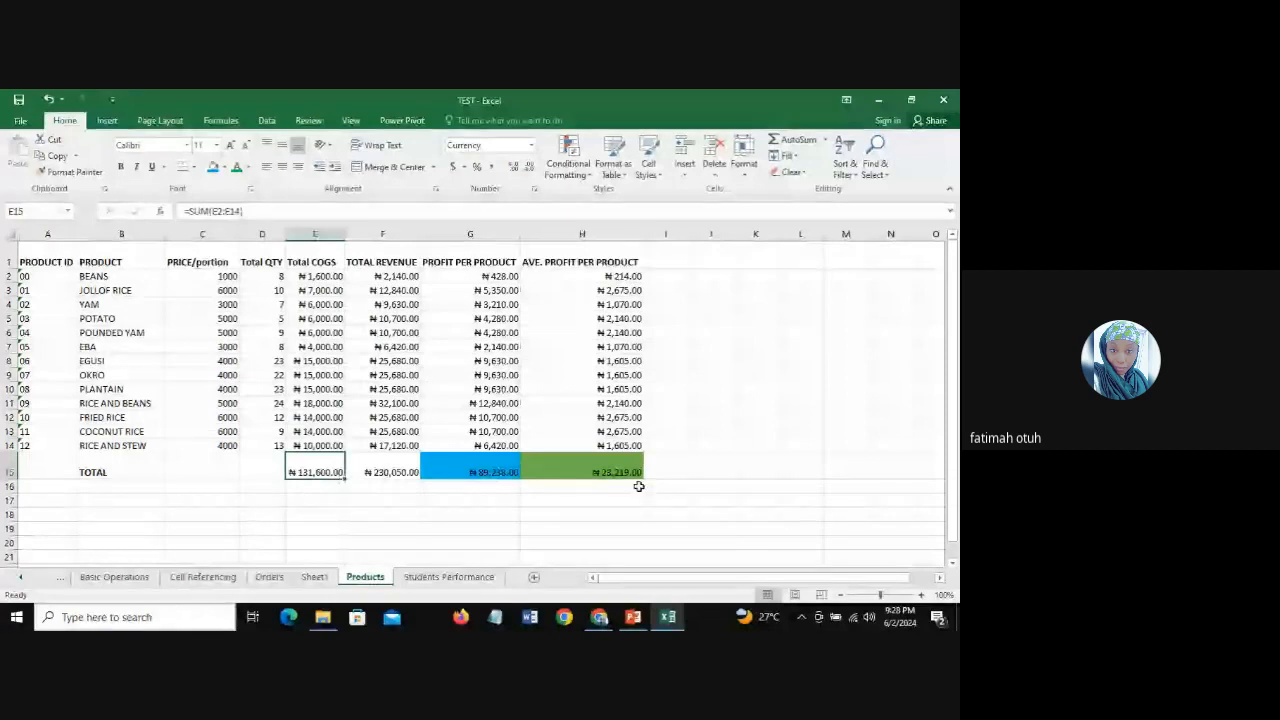
click(225, 168)
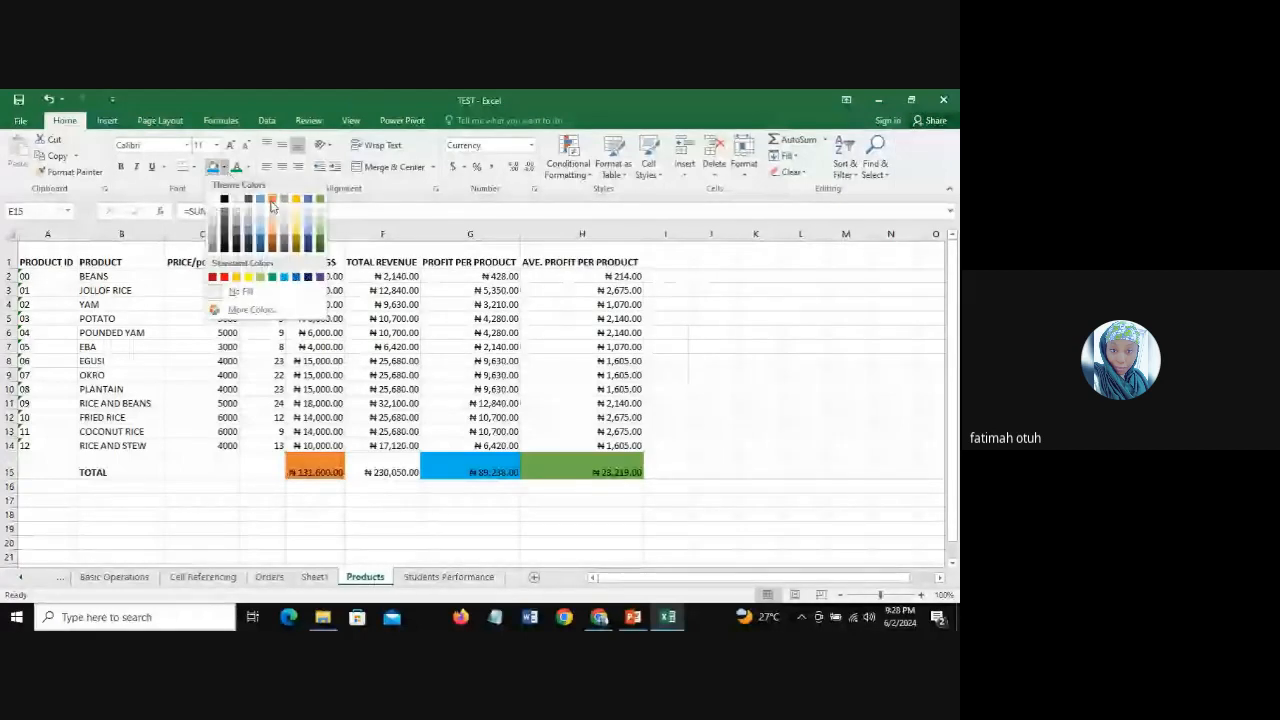
click(271, 205)
key(Right)
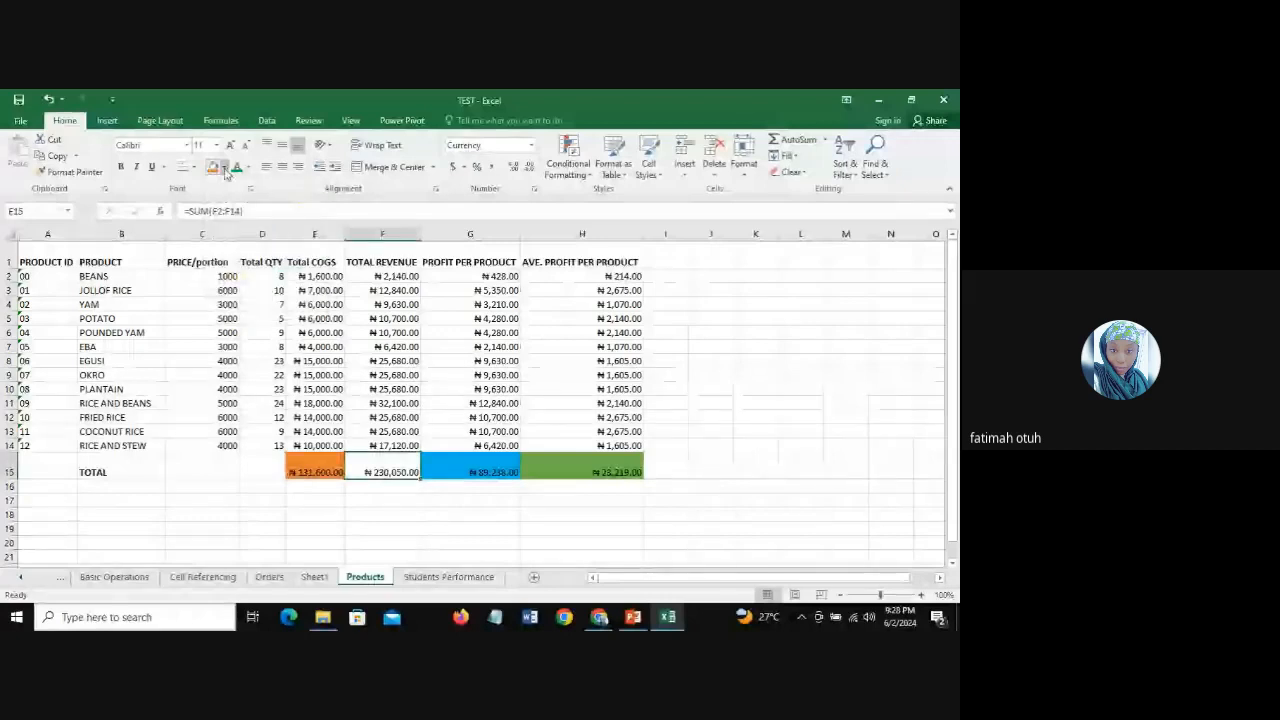
click(225, 168)
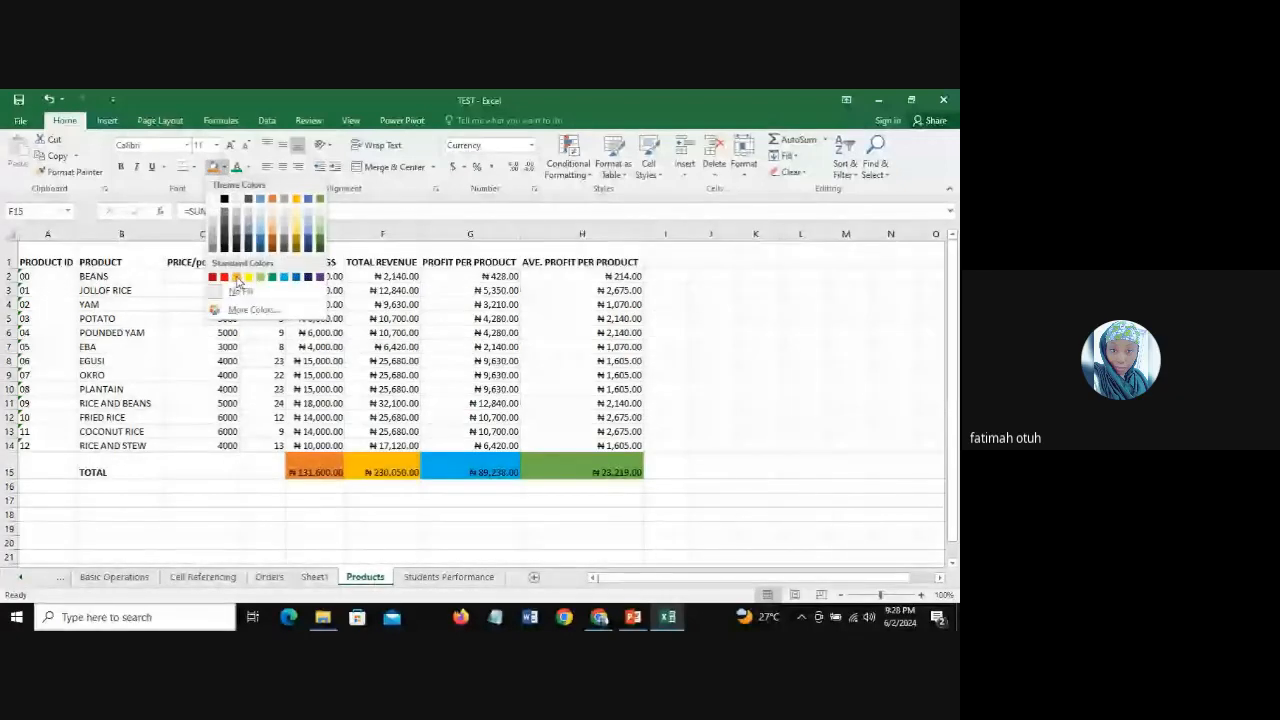
click(236, 278)
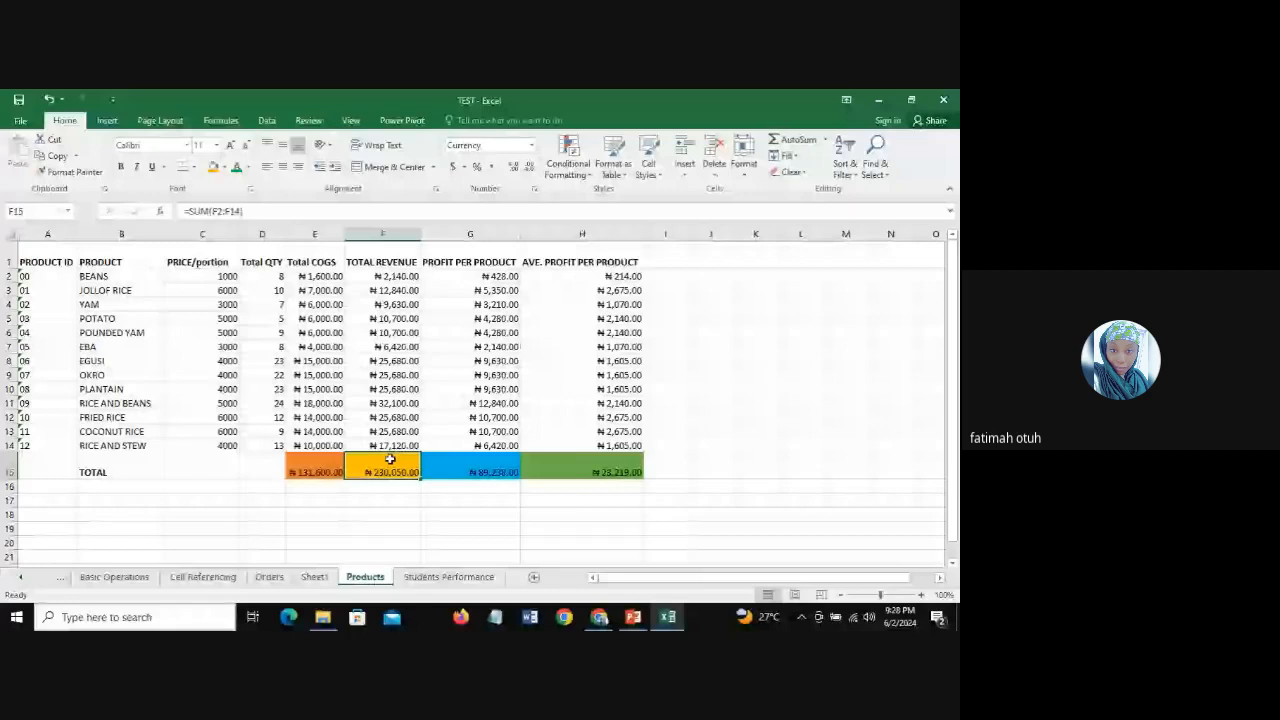
key(Down)
key(Down)
key(Down)
key(Down)
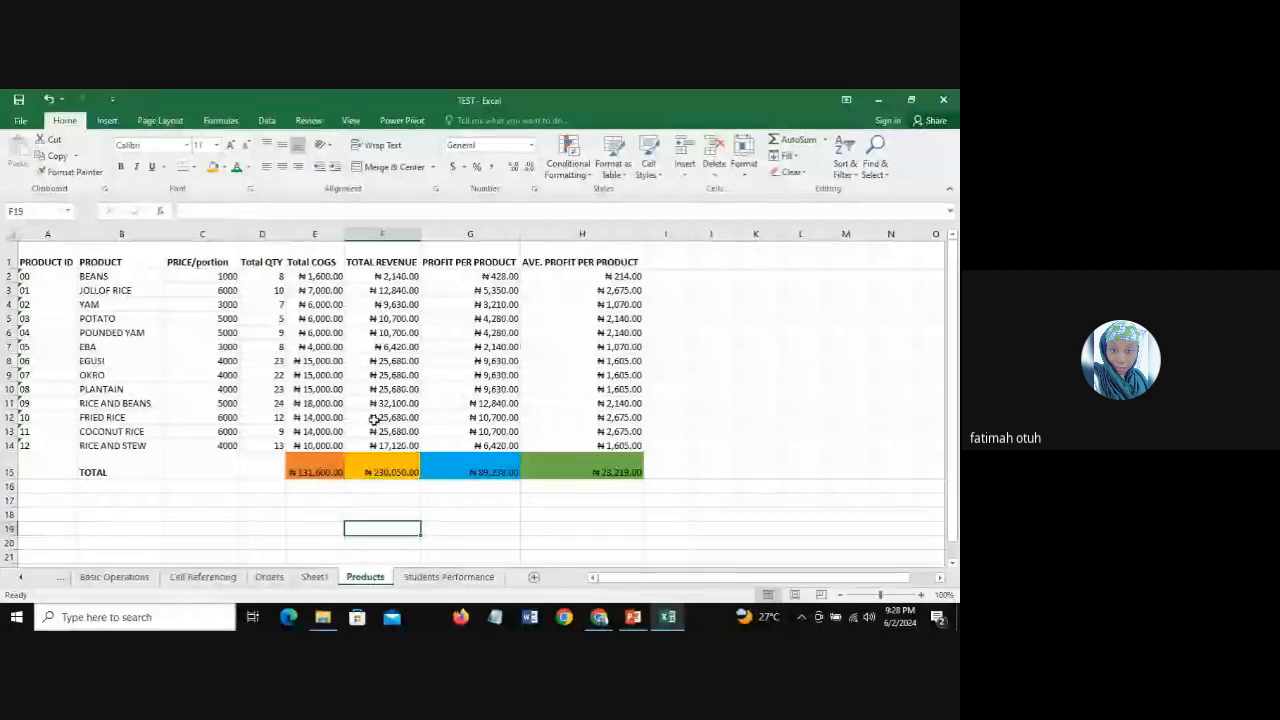
Step: Apply a Bottom Double Border to the totals in E15:H15
drag(300, 472, 628, 472)
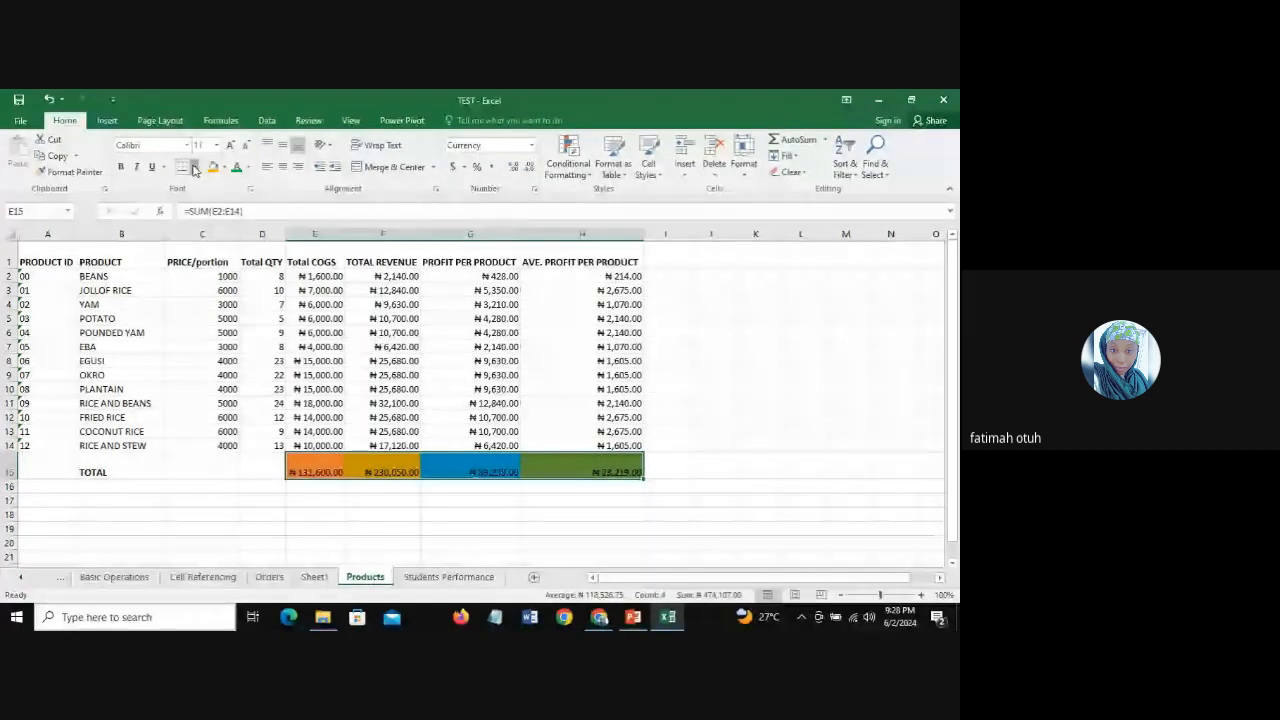
click(195, 167)
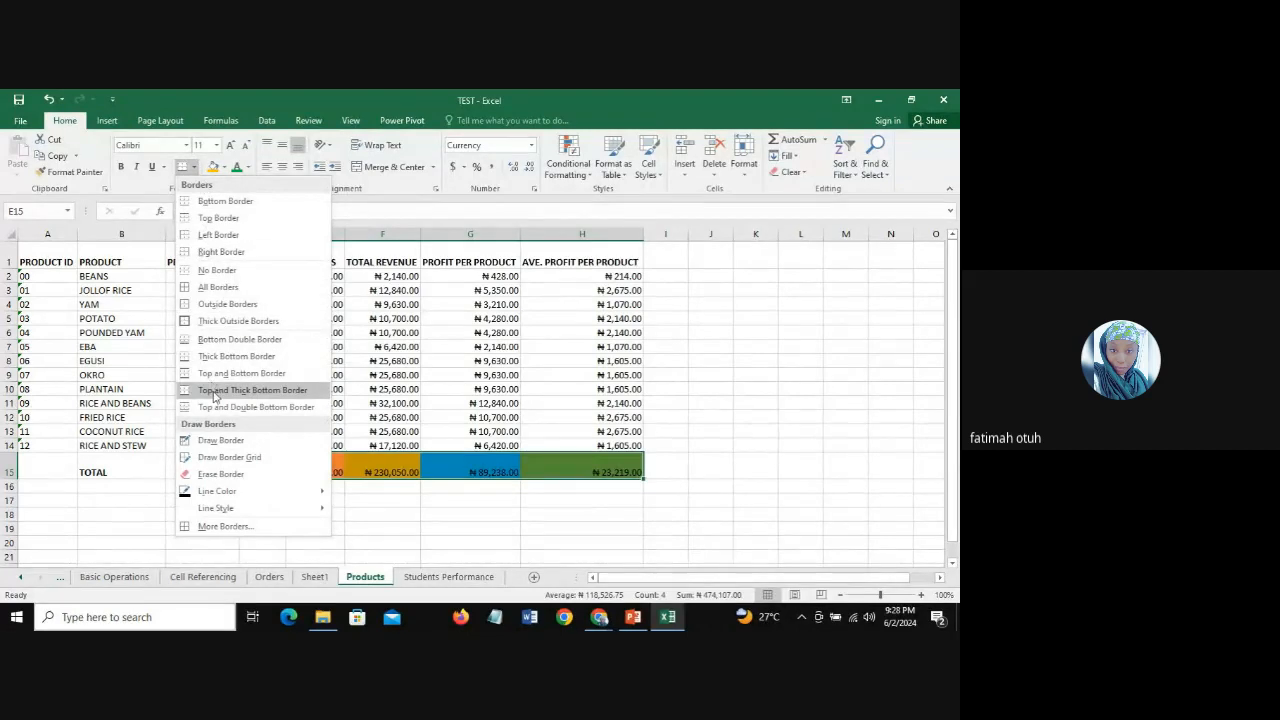
click(218, 343)
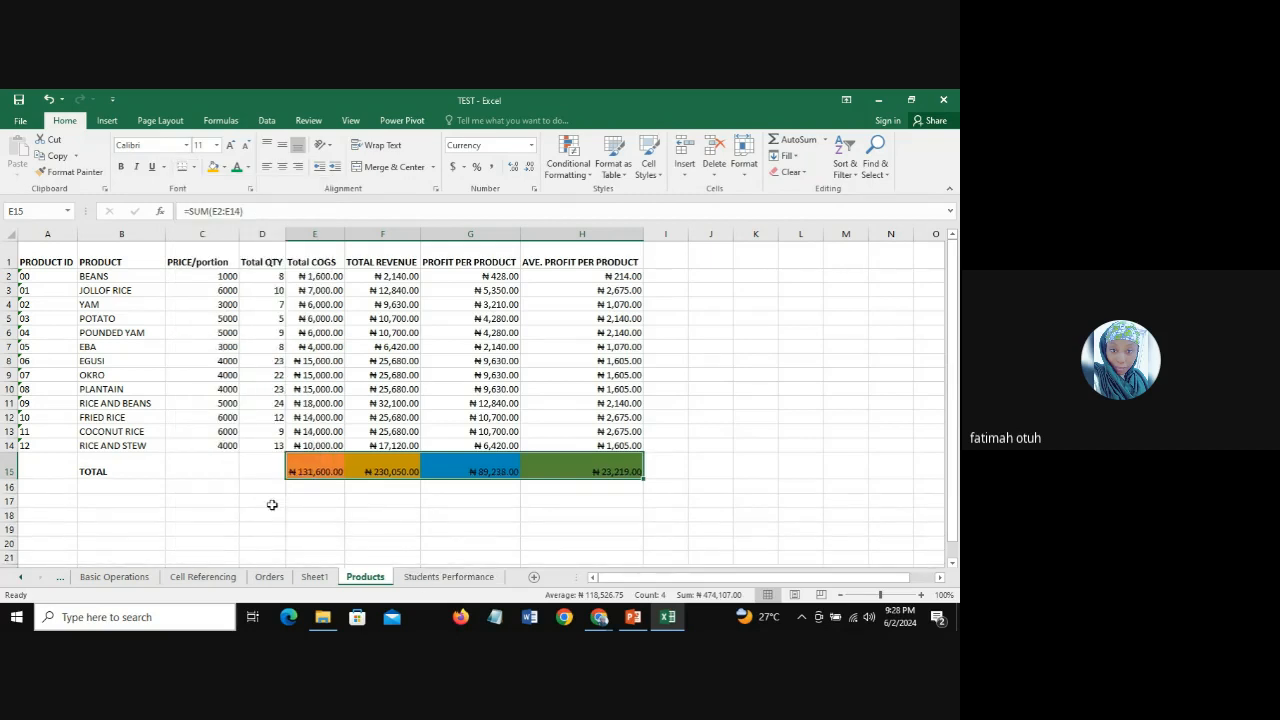
click(120, 501)
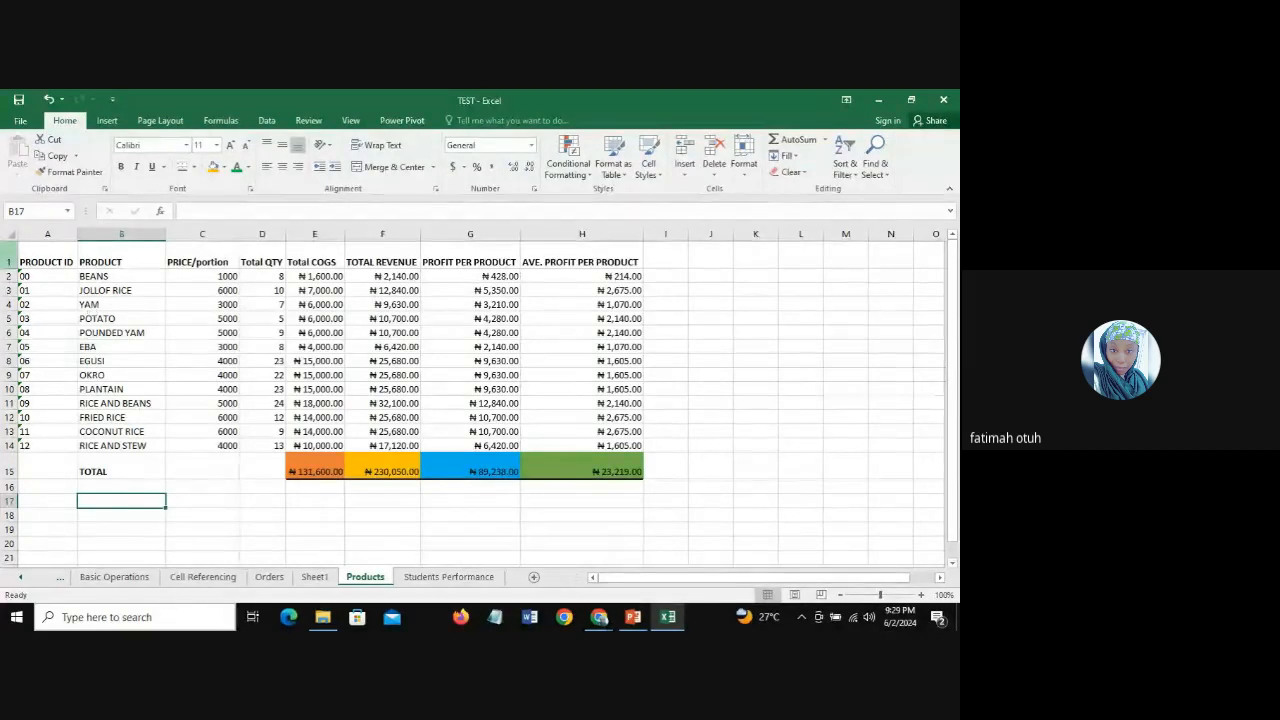
Step: Apply All Borders to the product table in A1:H14
drag(38, 258, 629, 445)
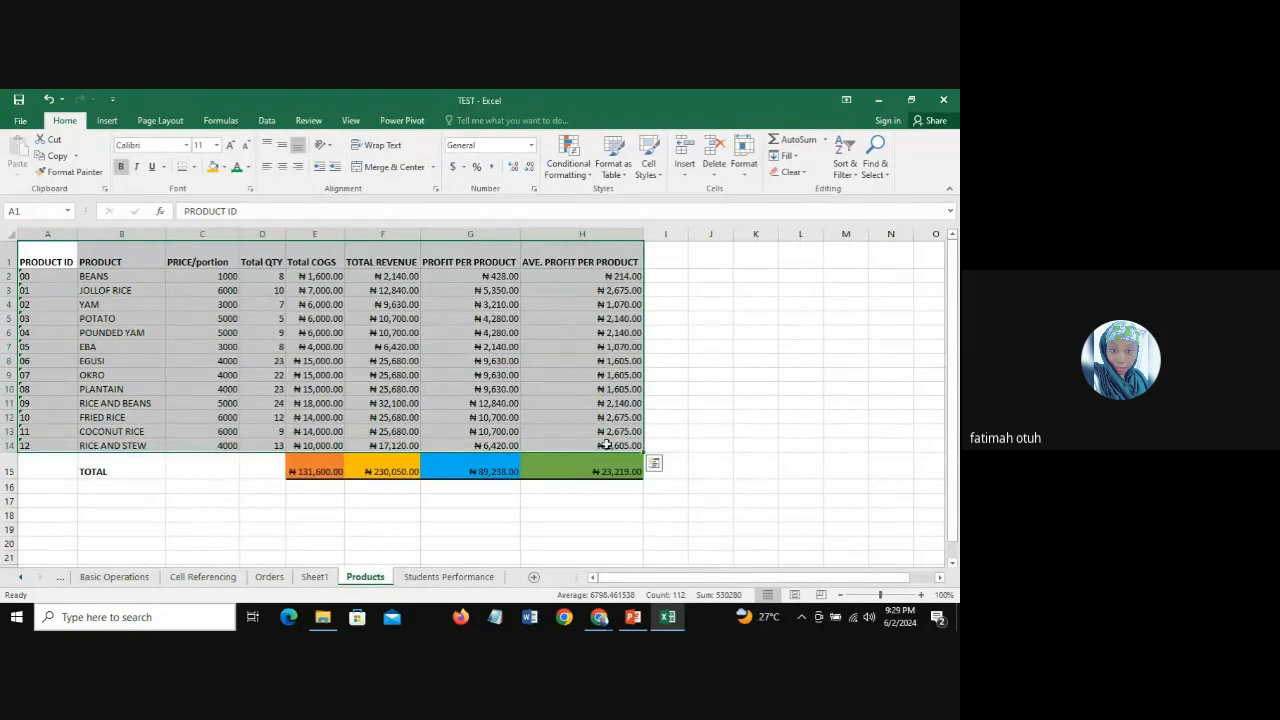
click(193, 167)
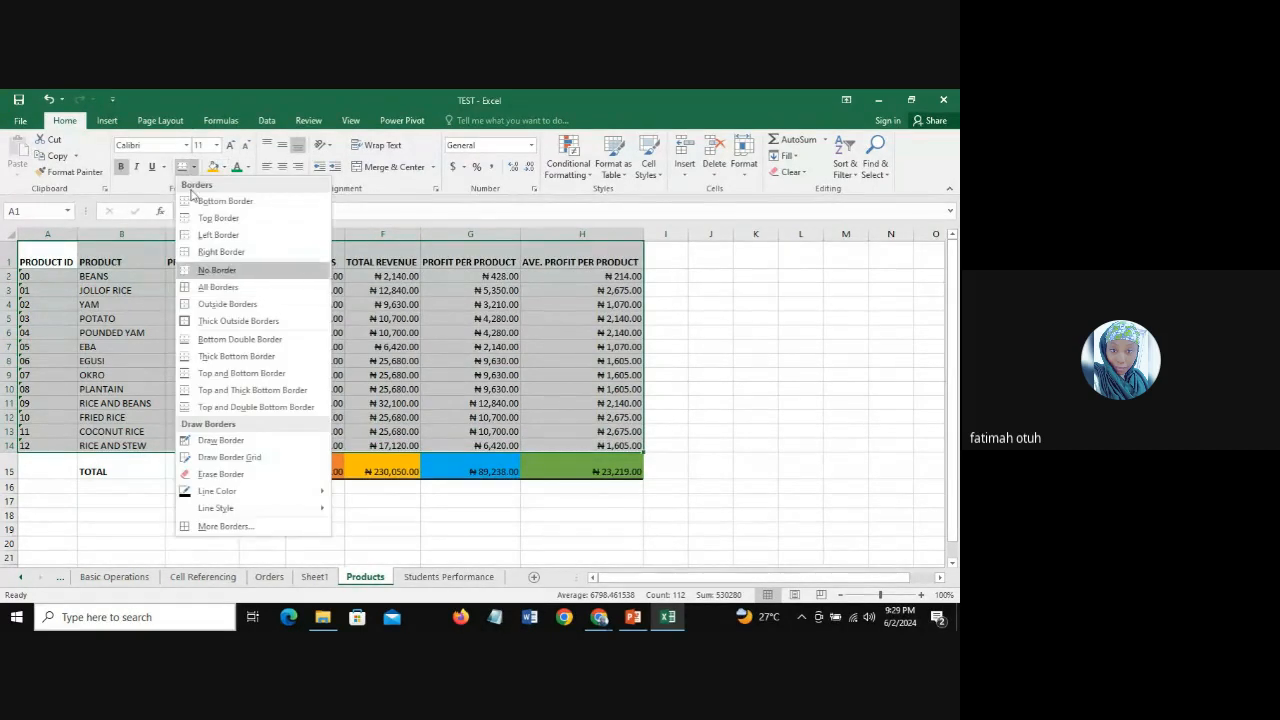
click(219, 288)
click(590, 515)
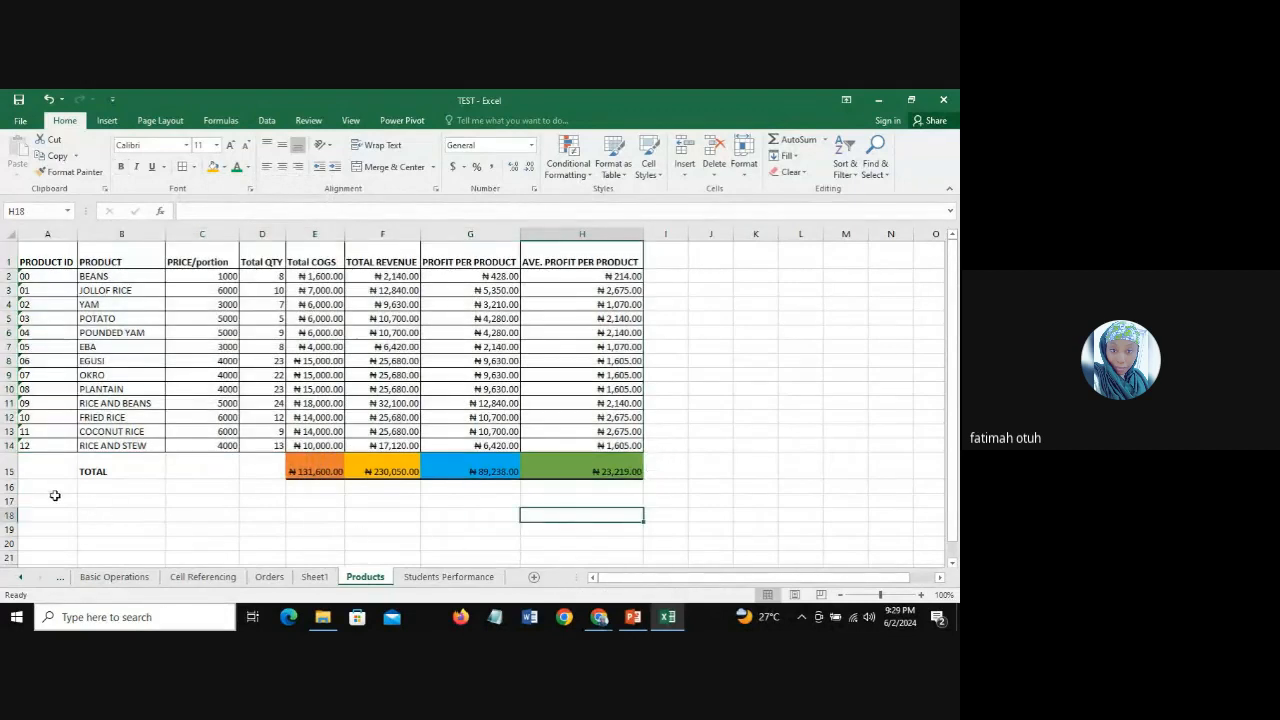
Step: Merge and center the TOTAL label across A15:D15
drag(46, 471, 258, 471)
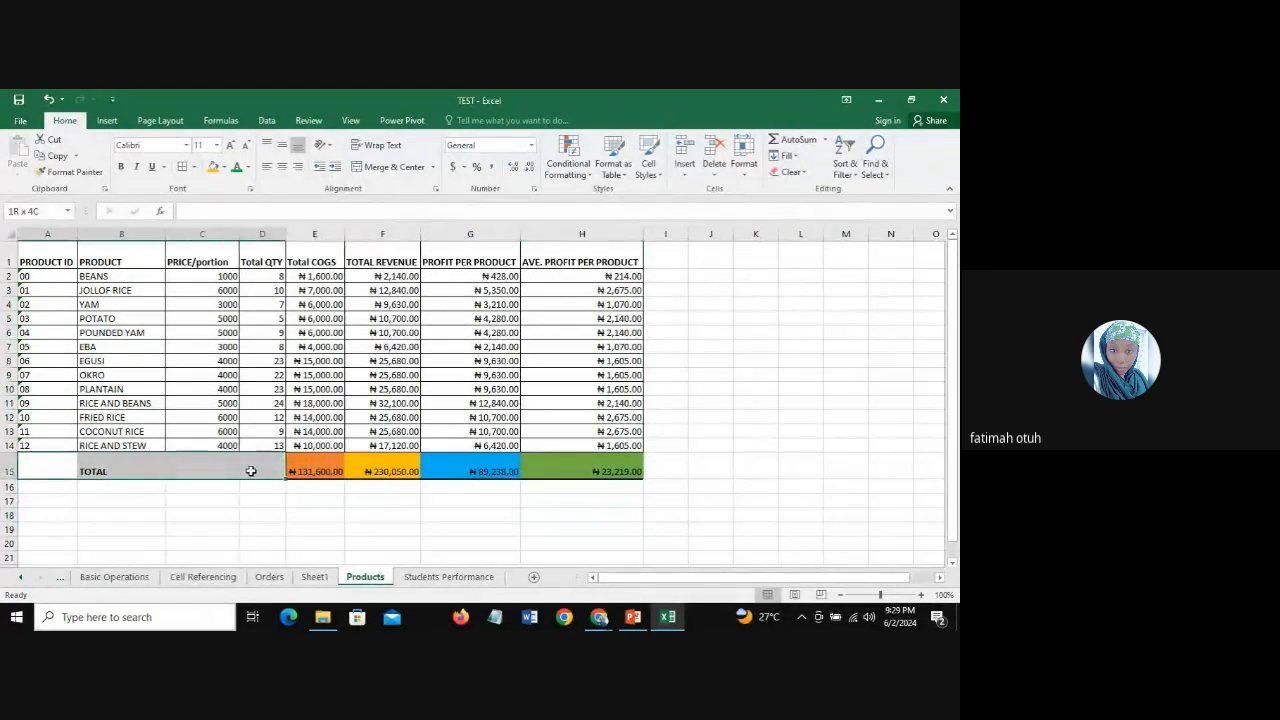
click(392, 166)
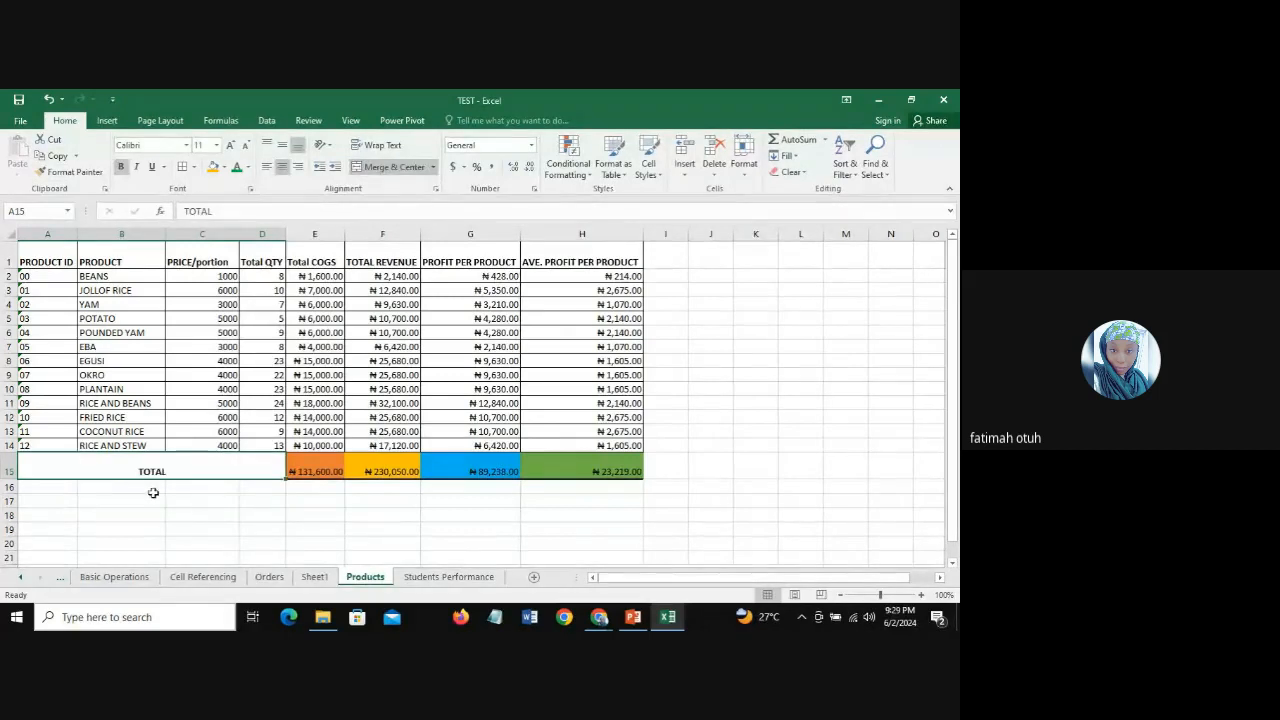
click(200, 511)
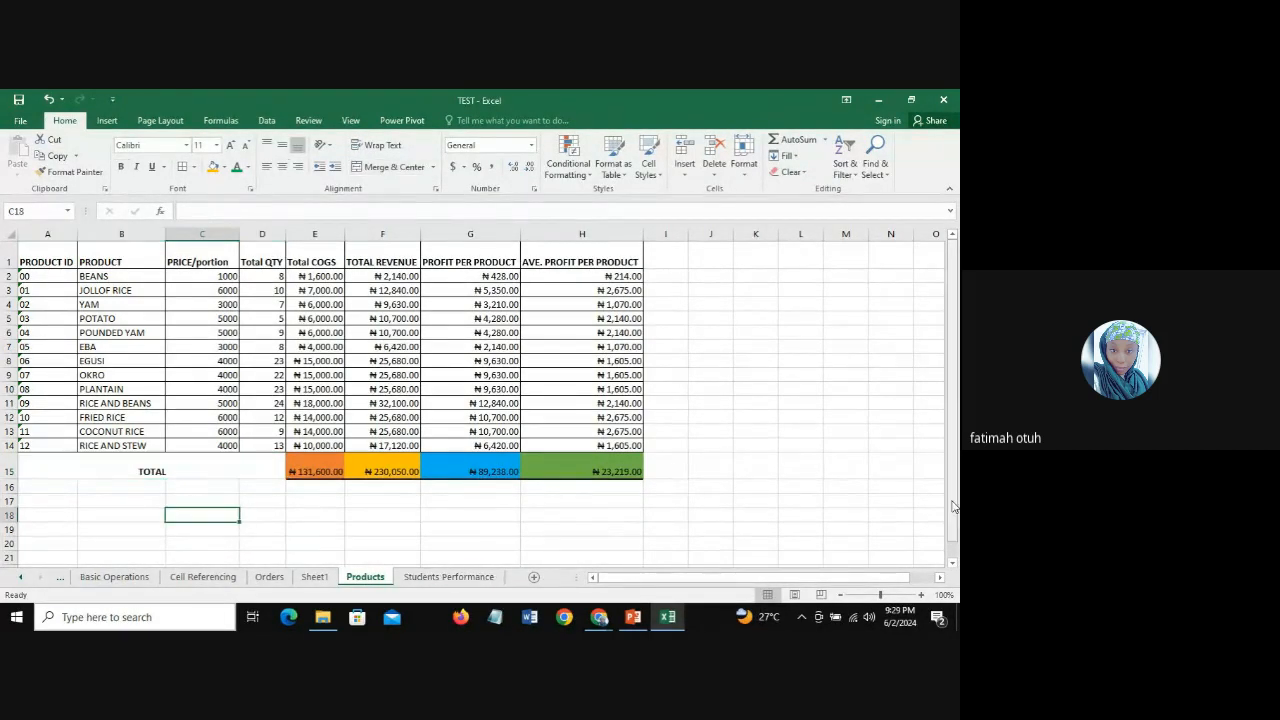
click(810, 404)
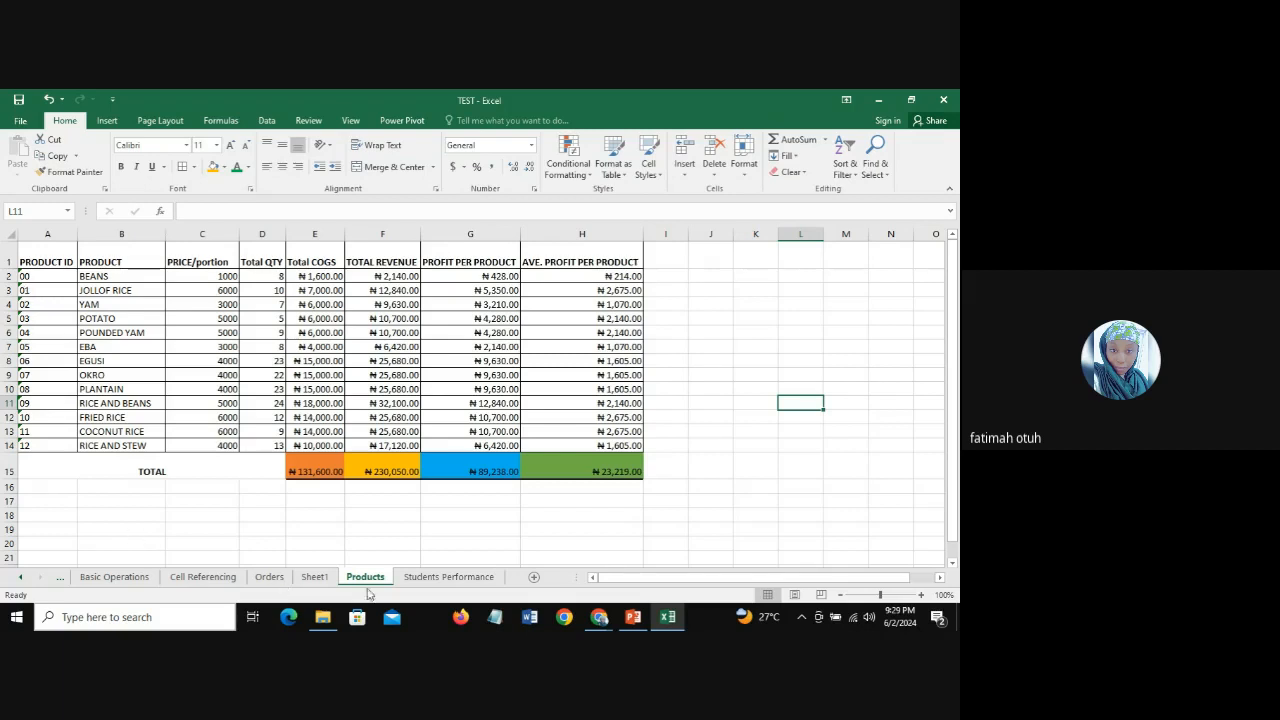
Step: Switch to the Google Meet call window in Chrome
click(592, 622)
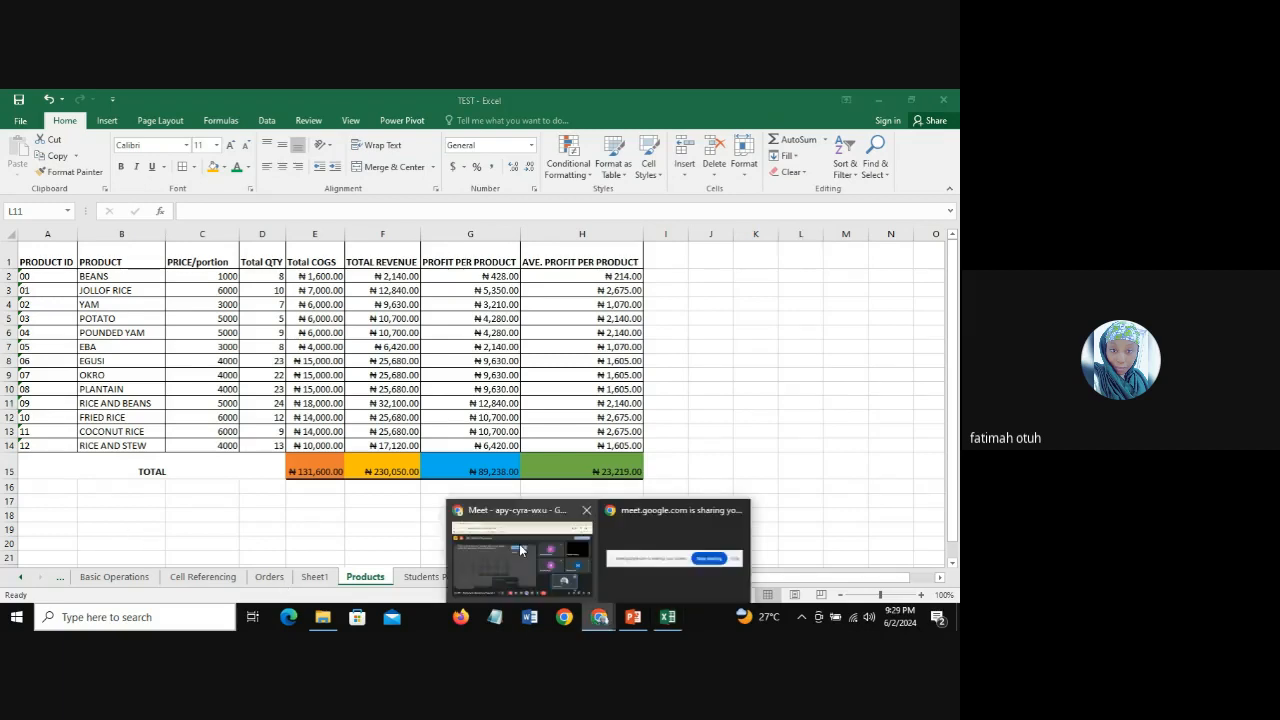
click(520, 549)
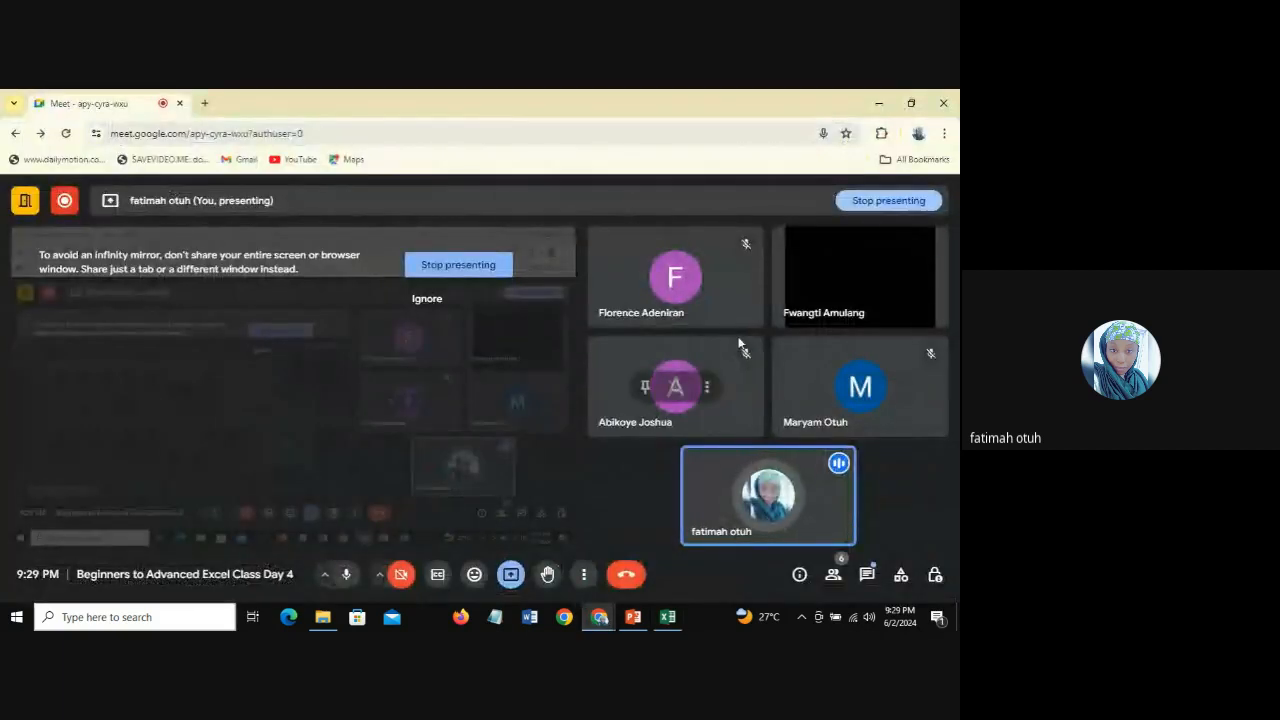